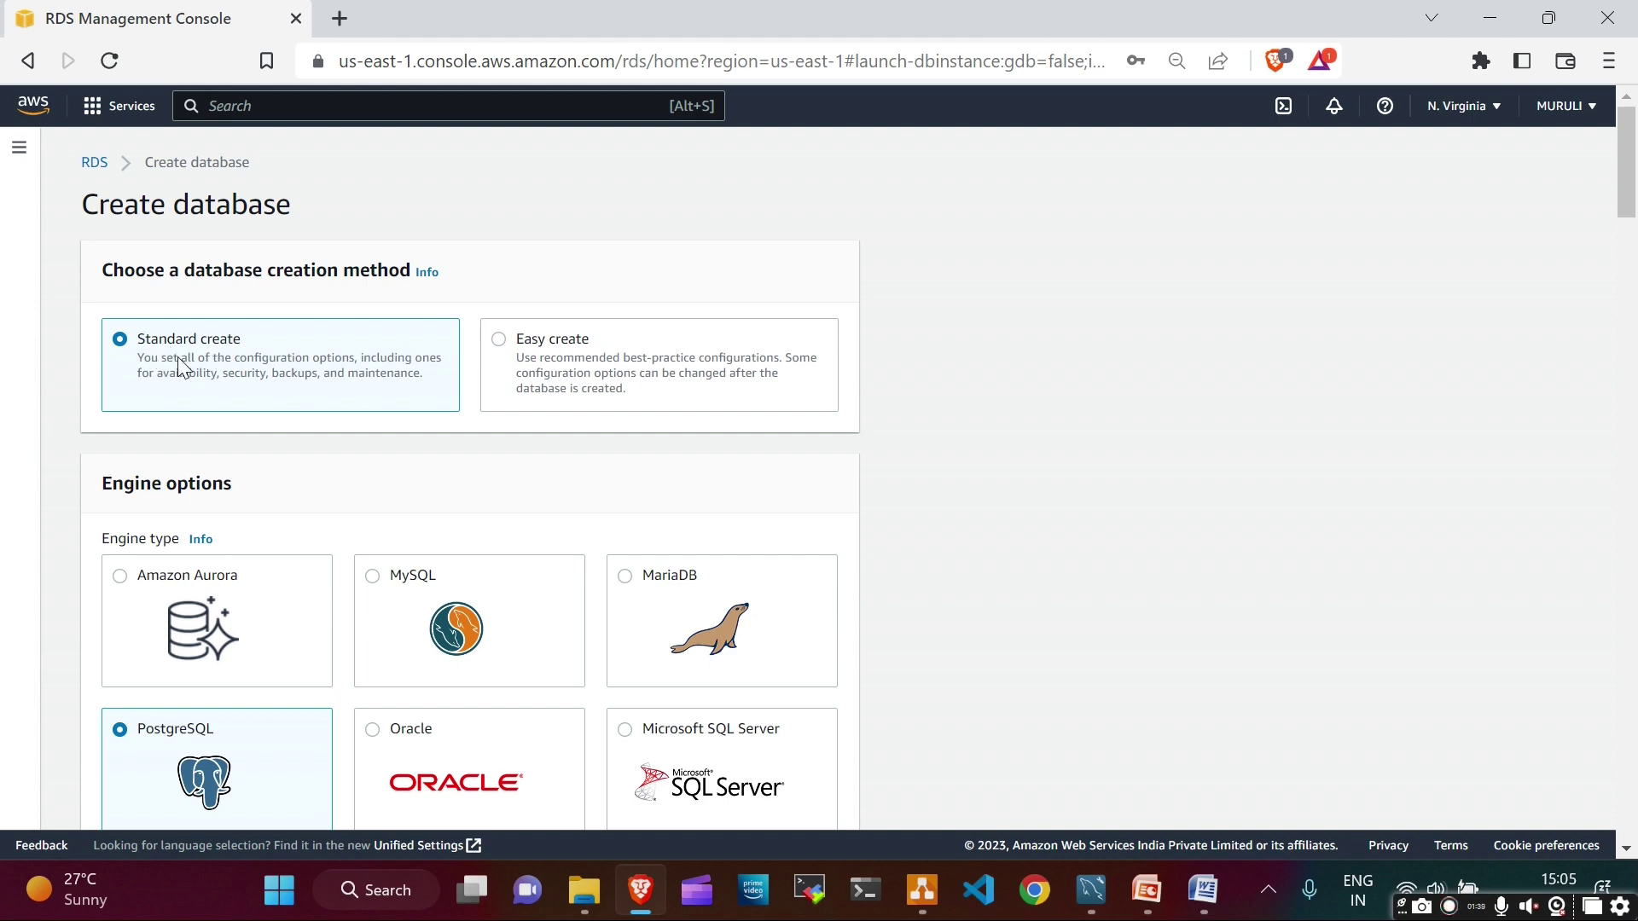
Choose MySQL (8.0.28) as the engine and the Free tier template.
scroll(450, 490, down, 2)
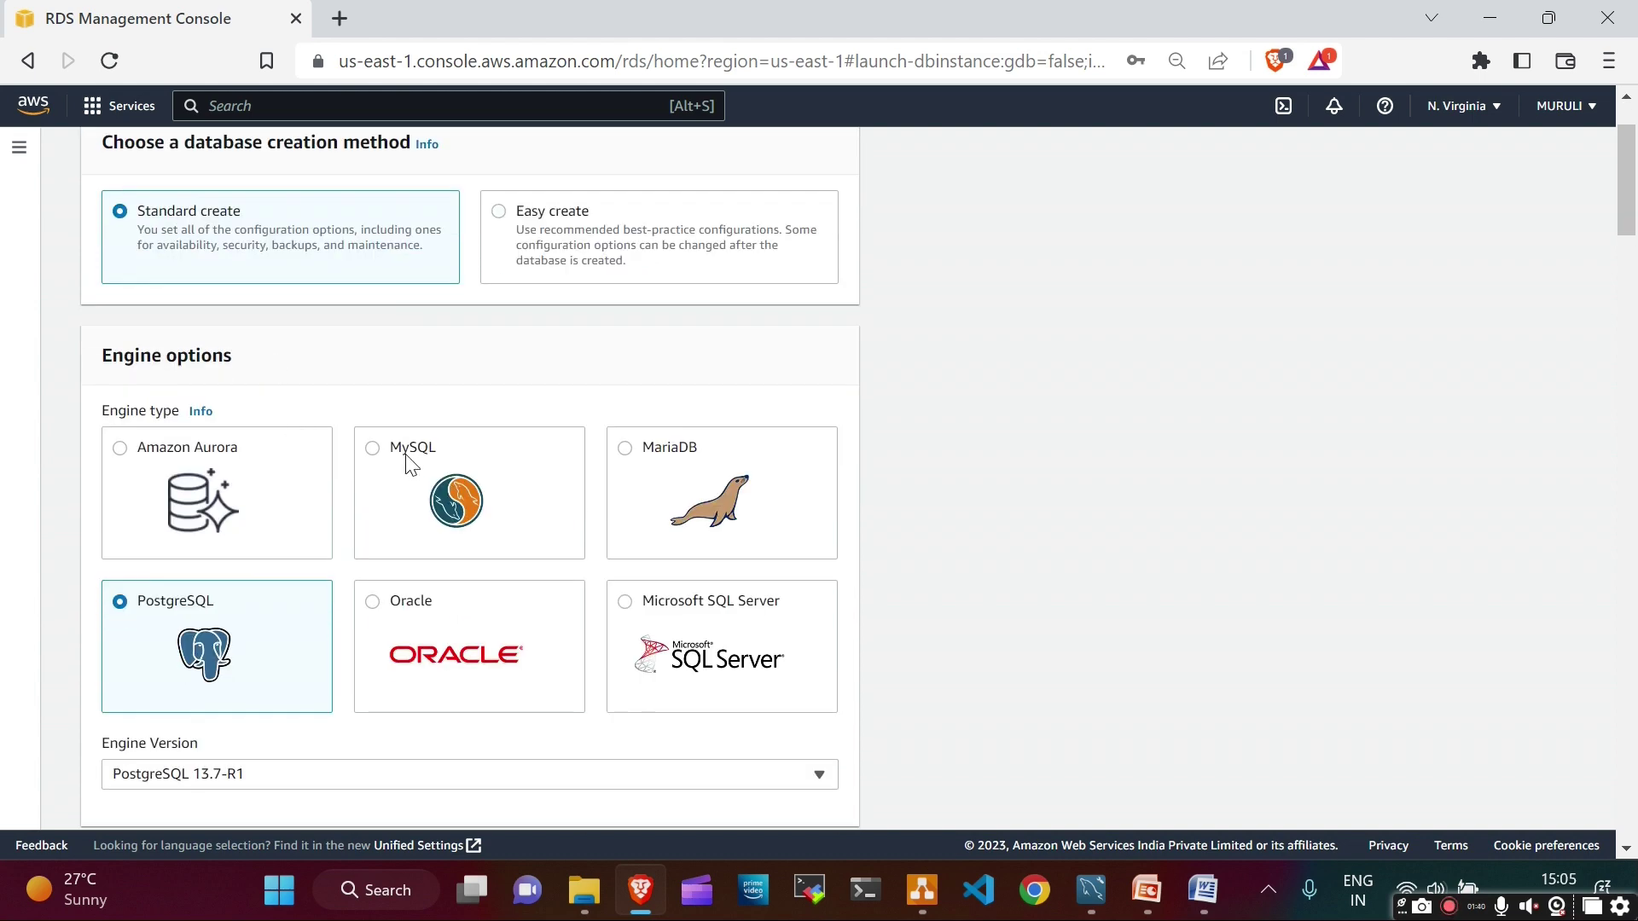
click(374, 450)
scroll(462, 474, down, 4)
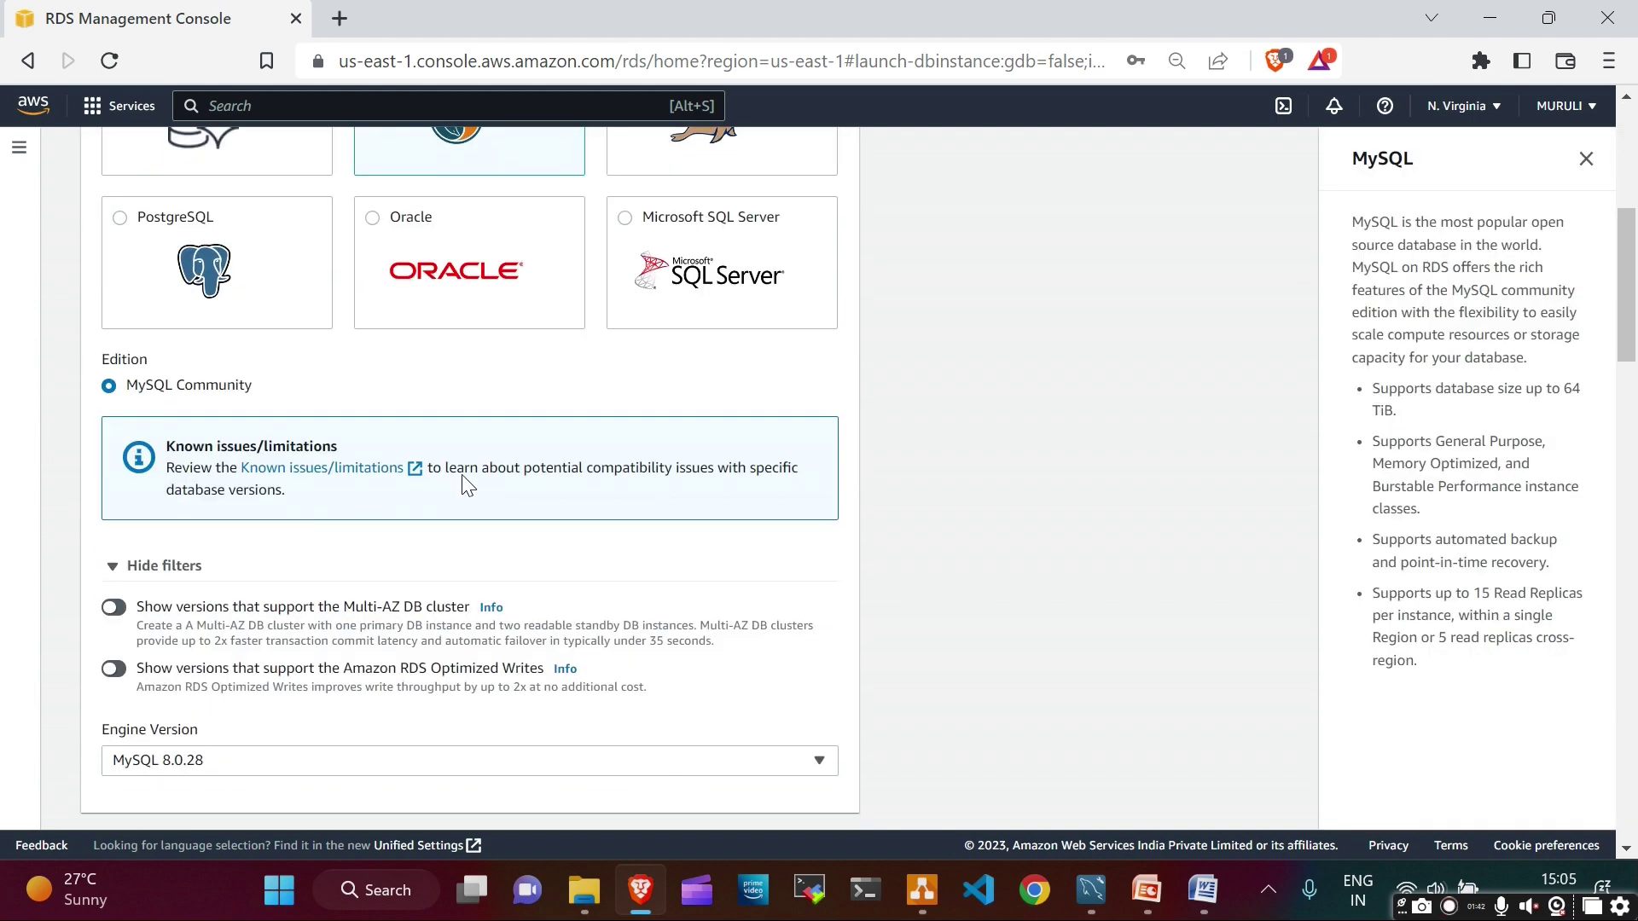
scroll(468, 486, down, 3)
scroll(468, 486, down, 3)
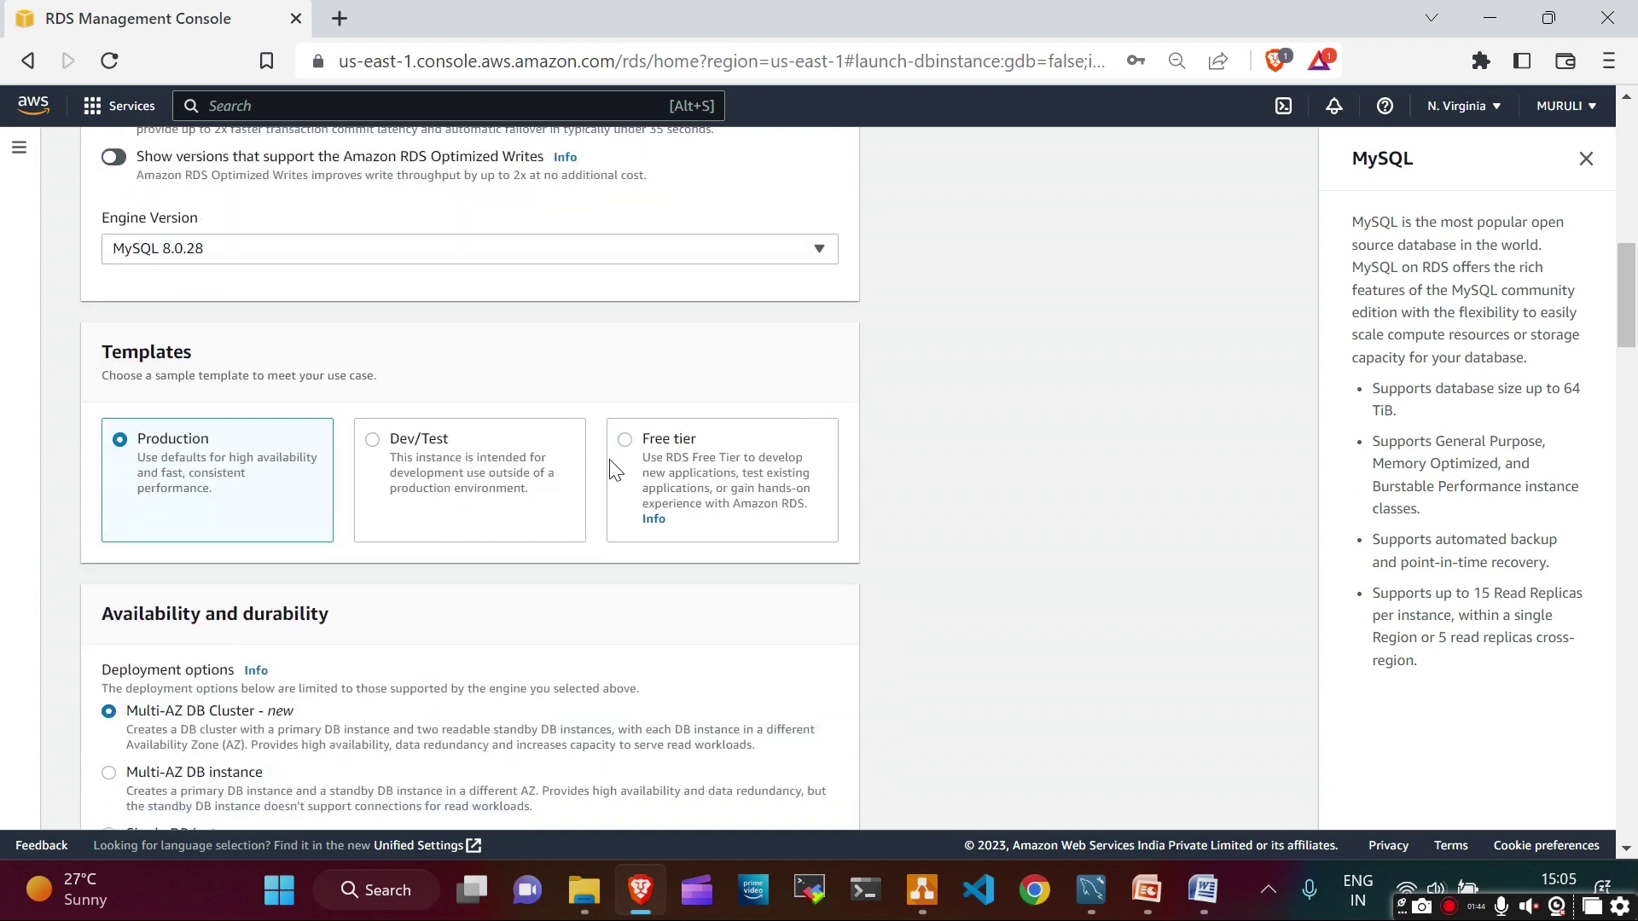
click(625, 440)
Replace the instance identifier database-1 with 'source' and the master username admin with 'root'.
scroll(504, 502, down, 7)
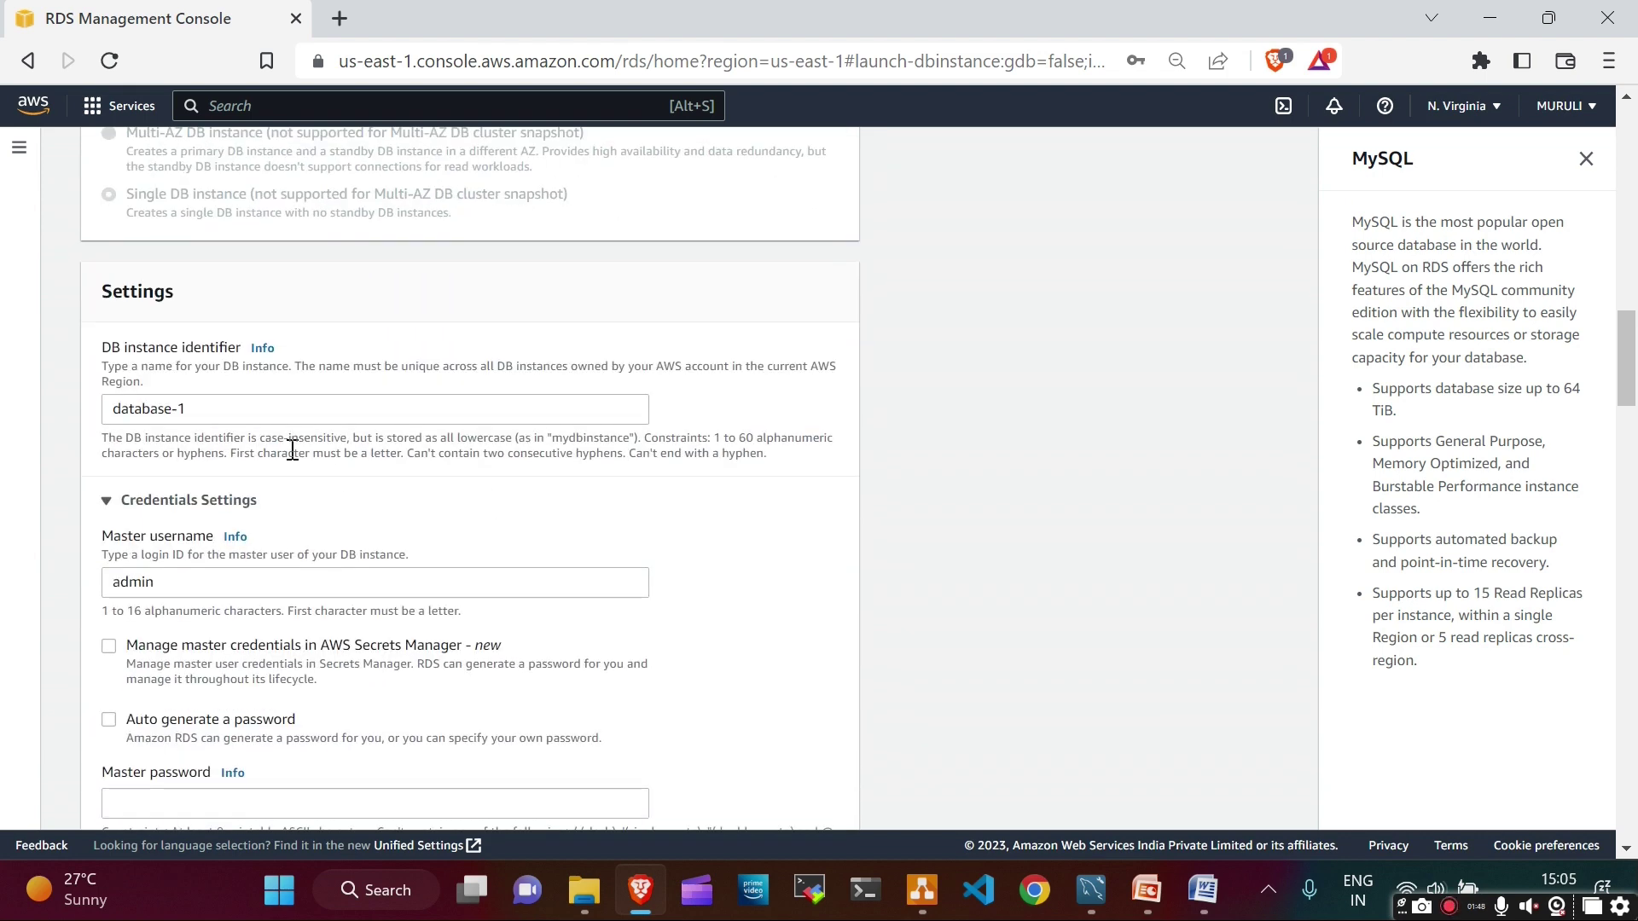
triple_click(236, 417)
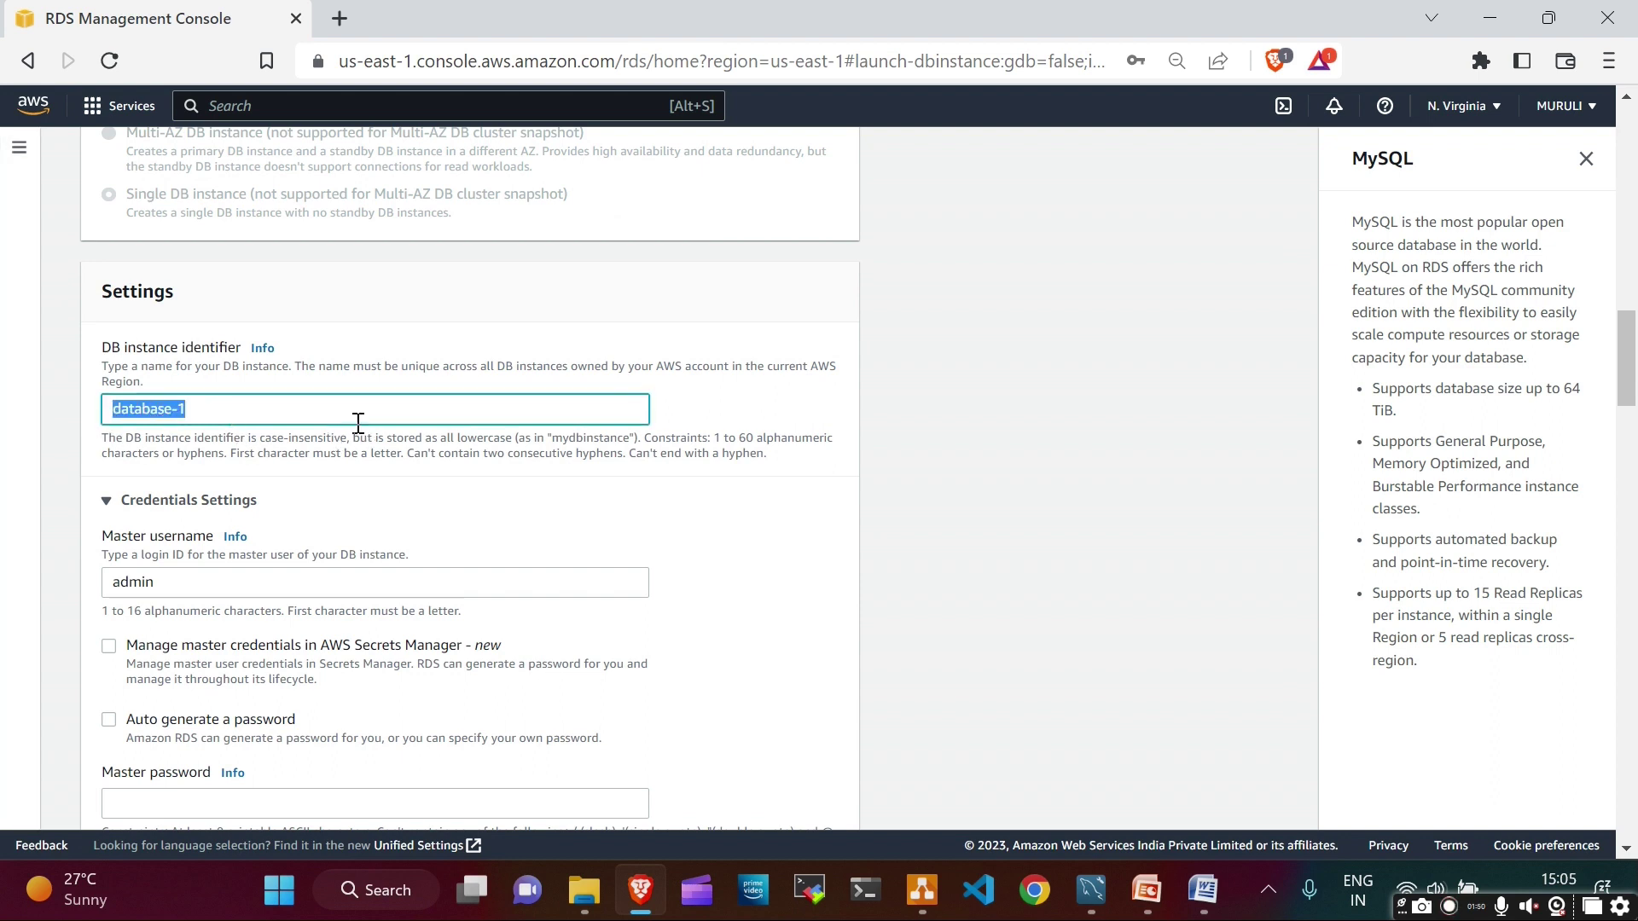
key(BackSpace)
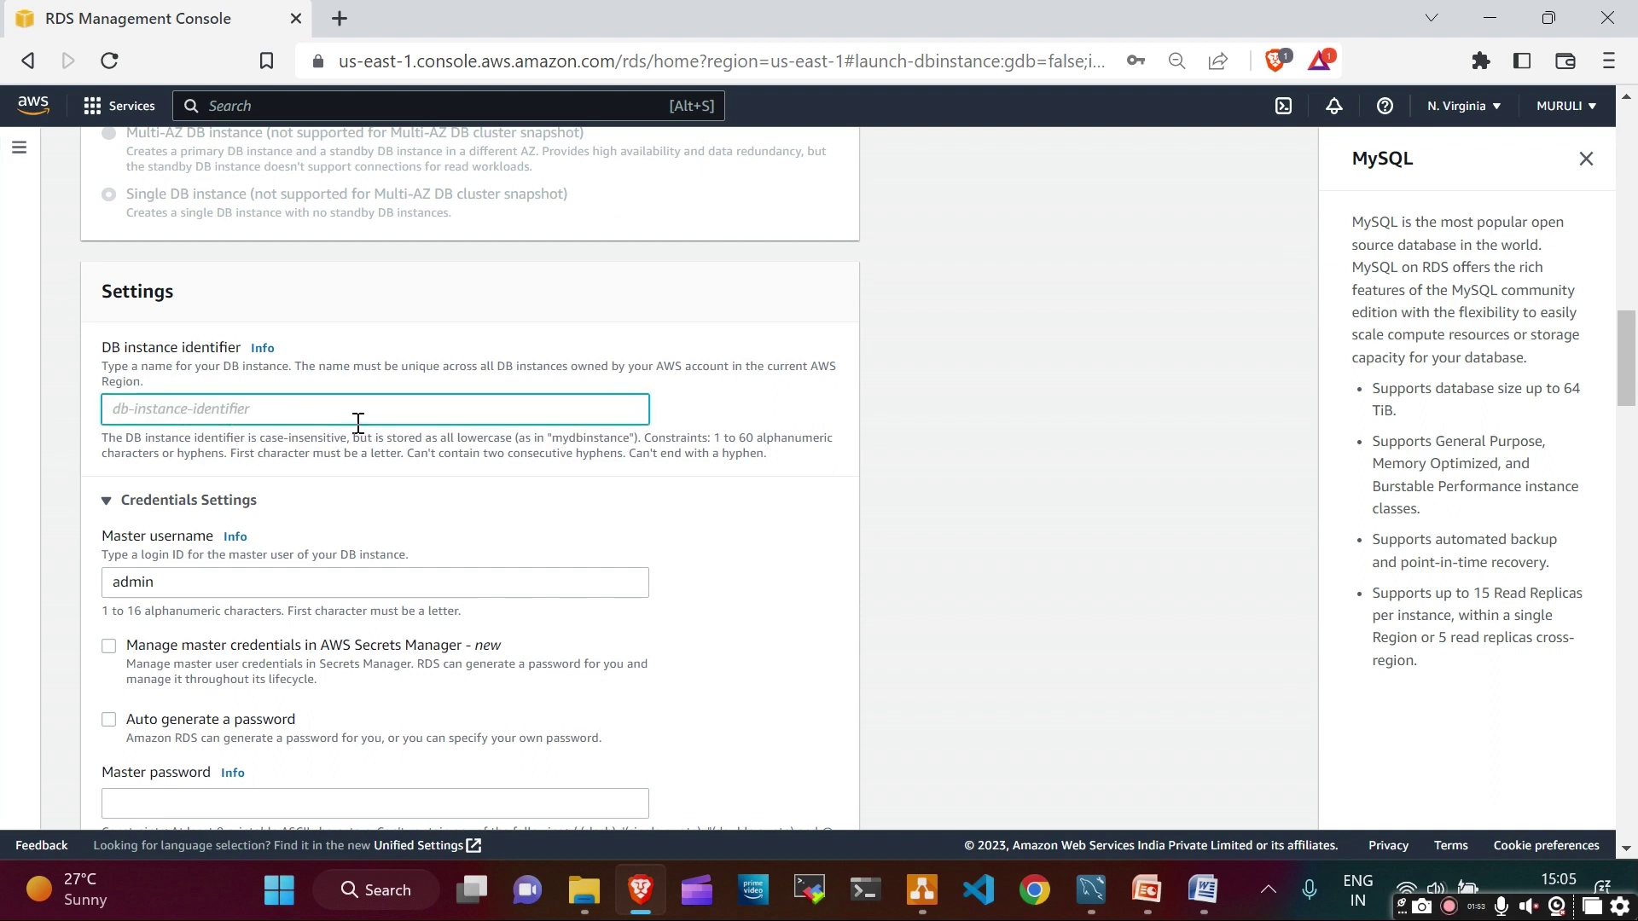
text(source)
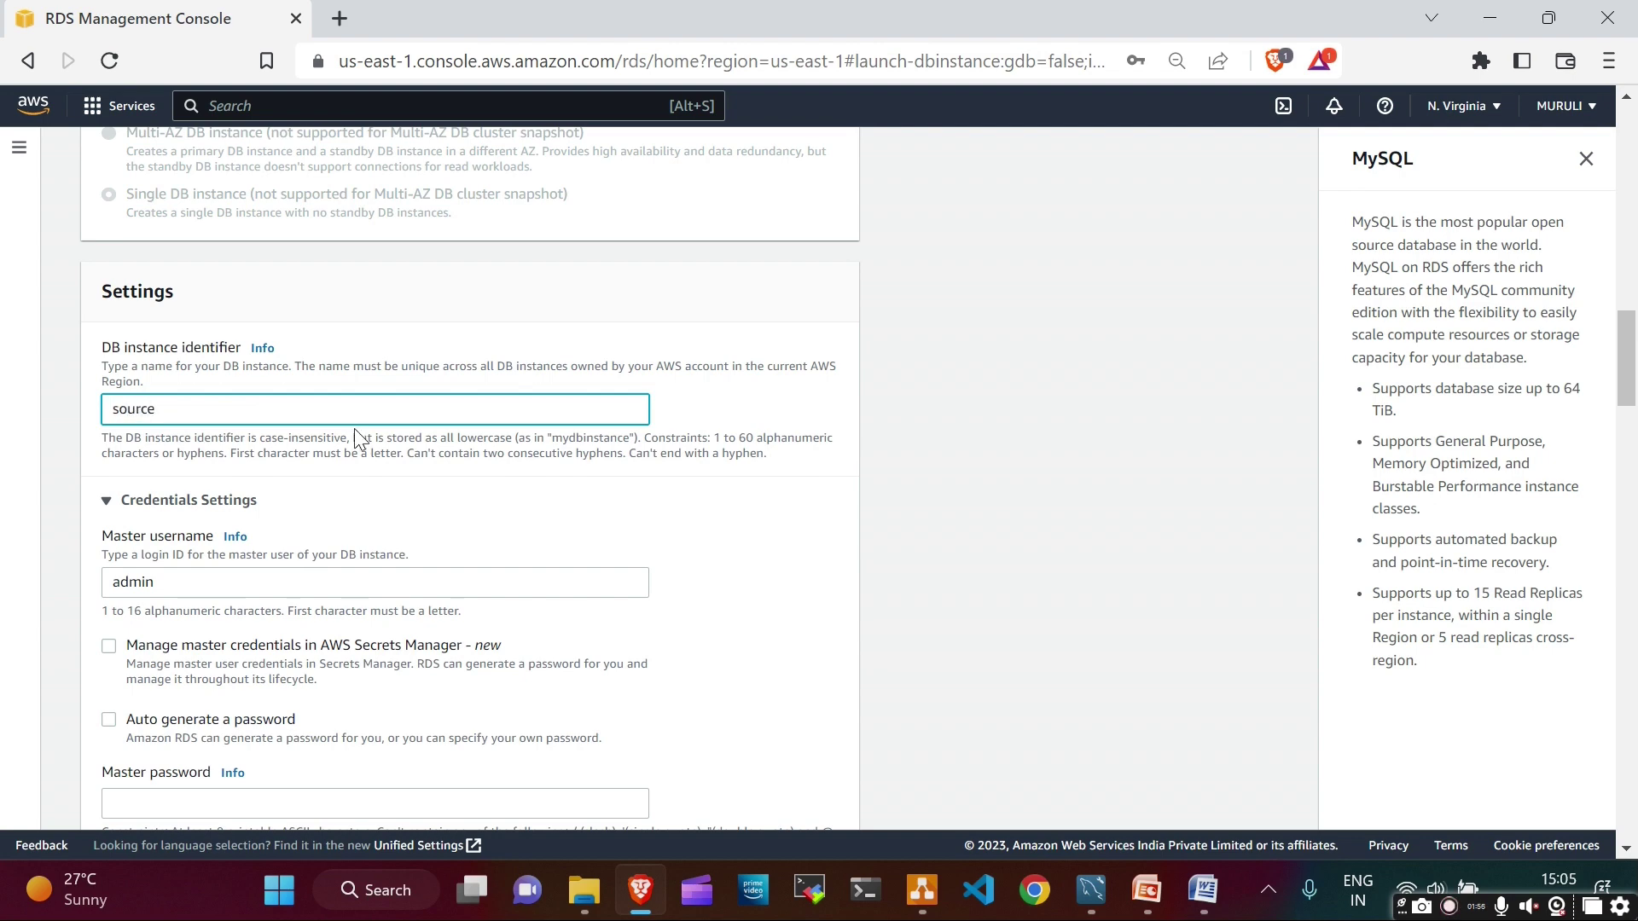
scroll(359, 438, down, 3)
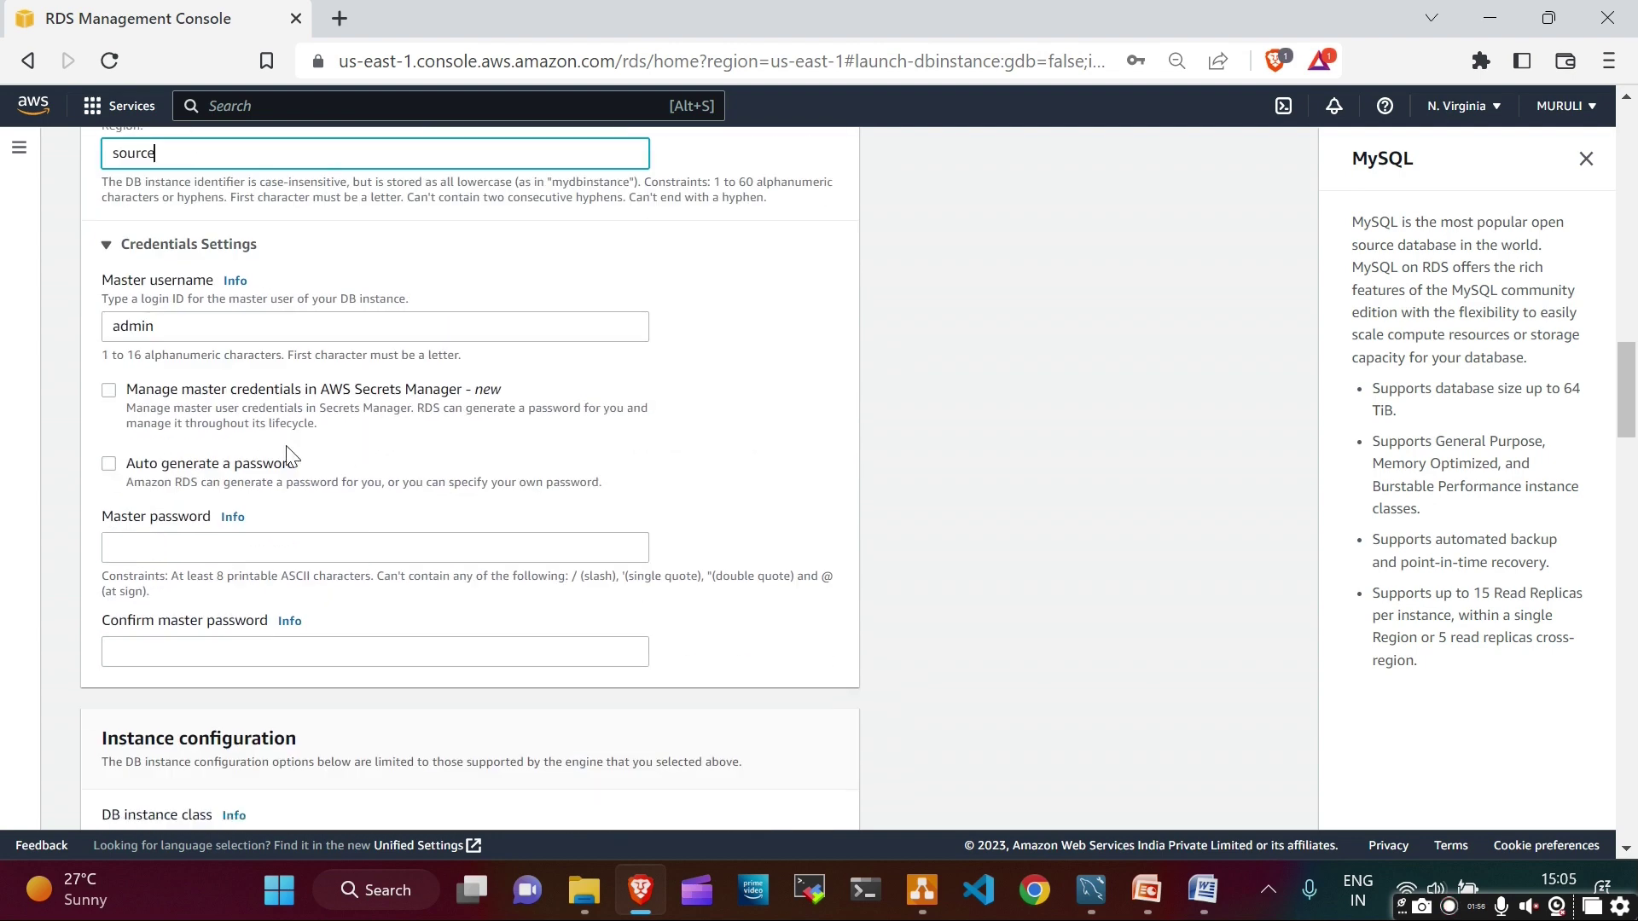
double_click(167, 335)
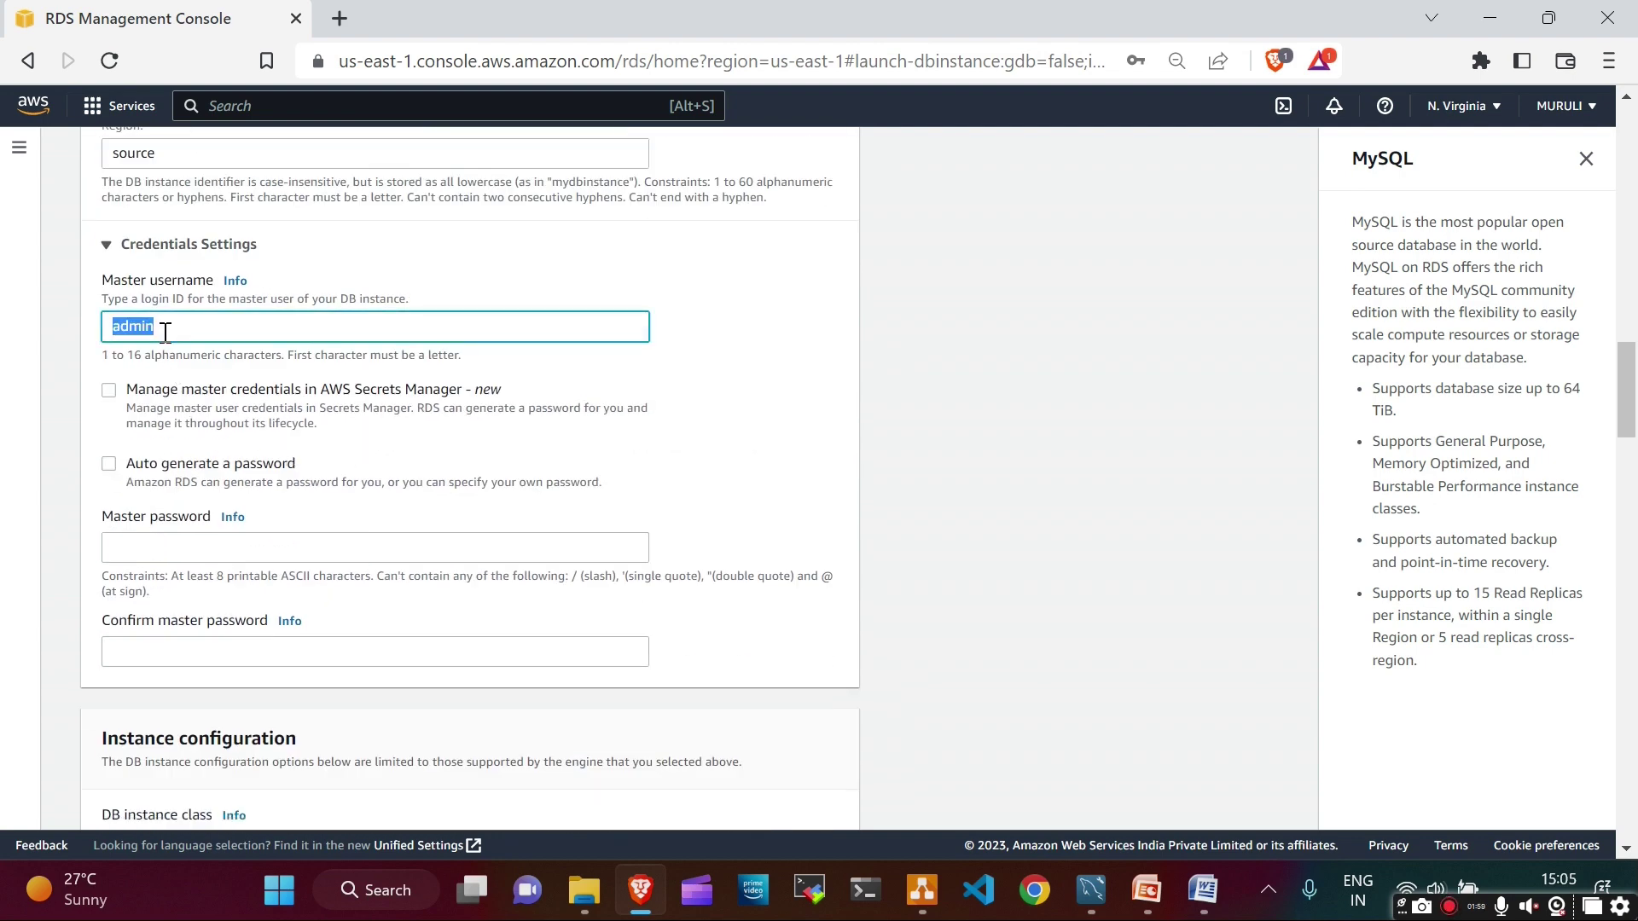
text(root)
Enter the master password and confirm it.
click(166, 545)
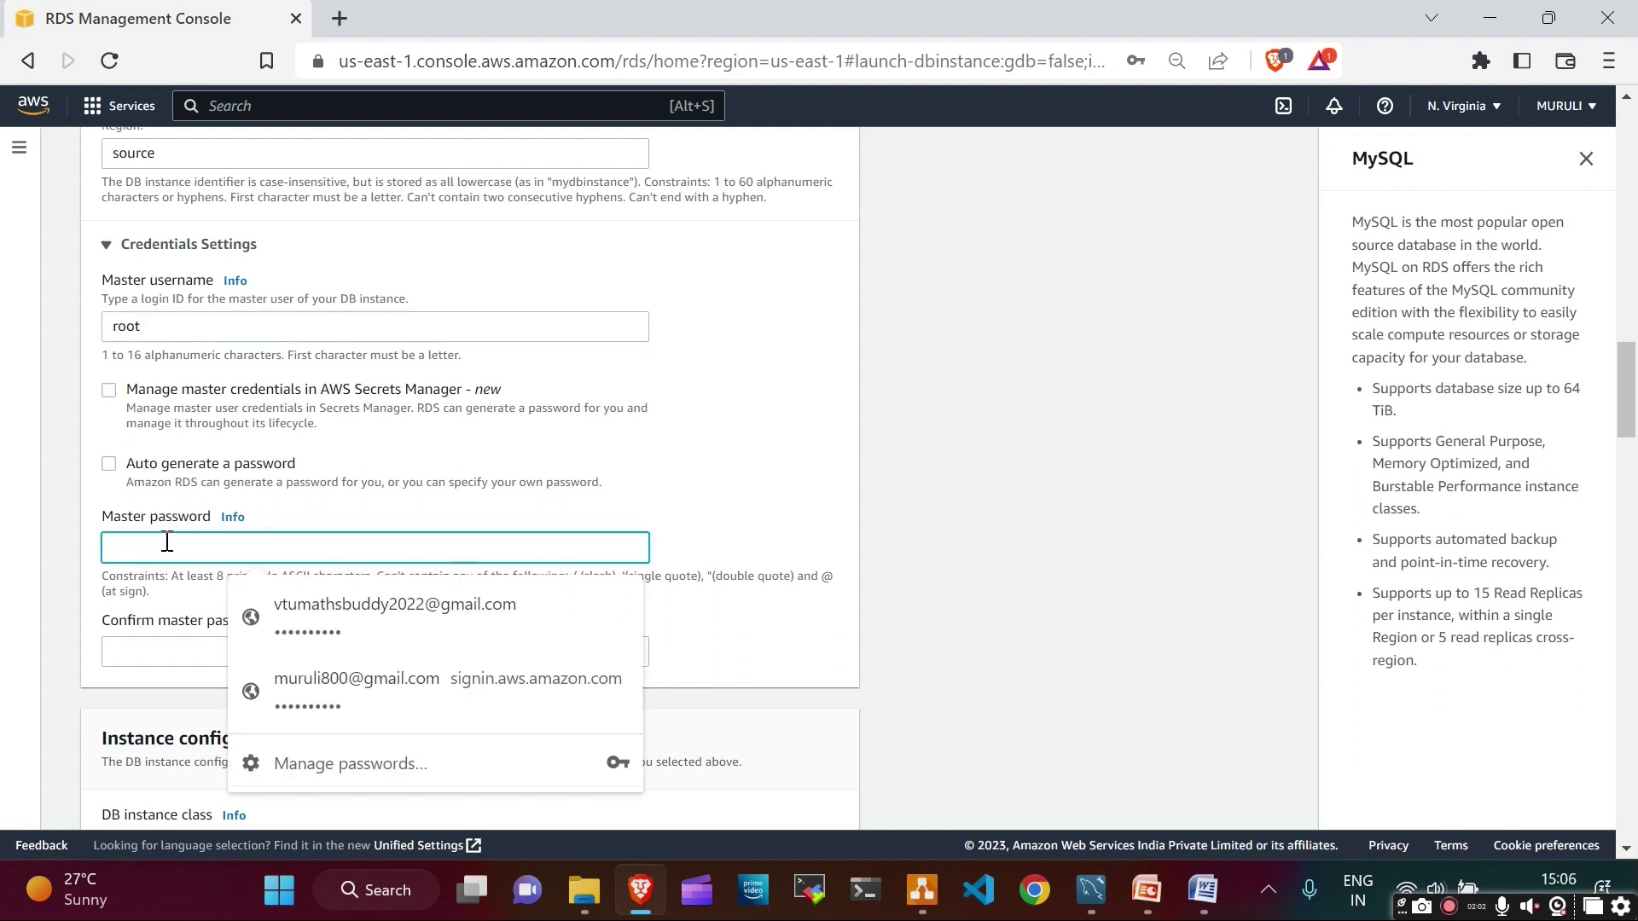
text(••)
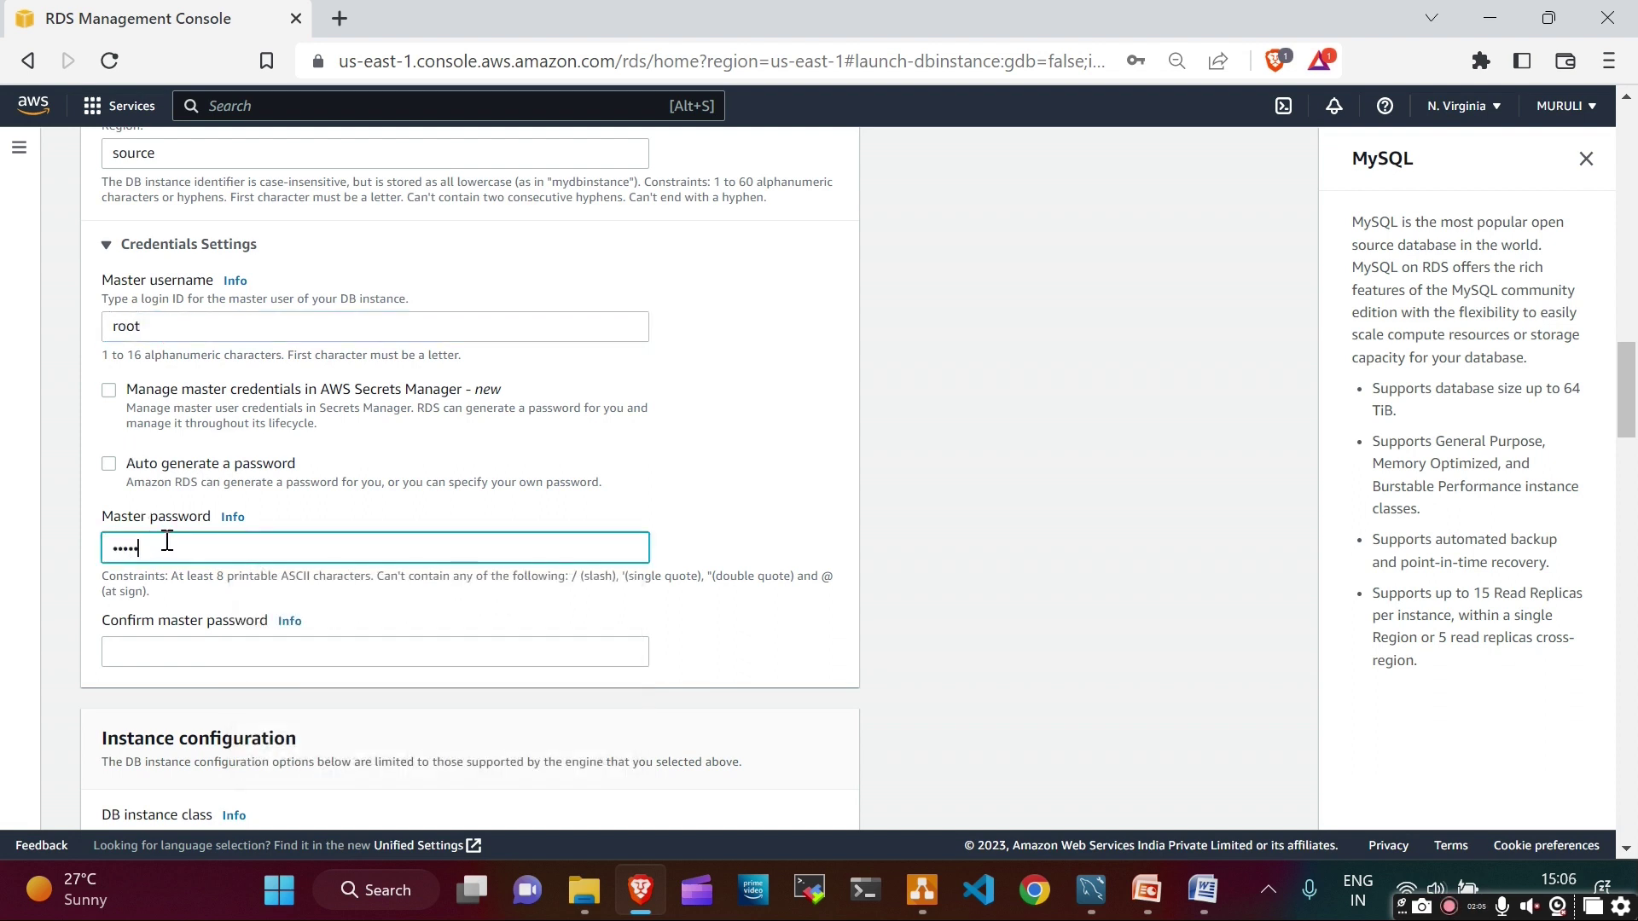
click(218, 655)
text(•)
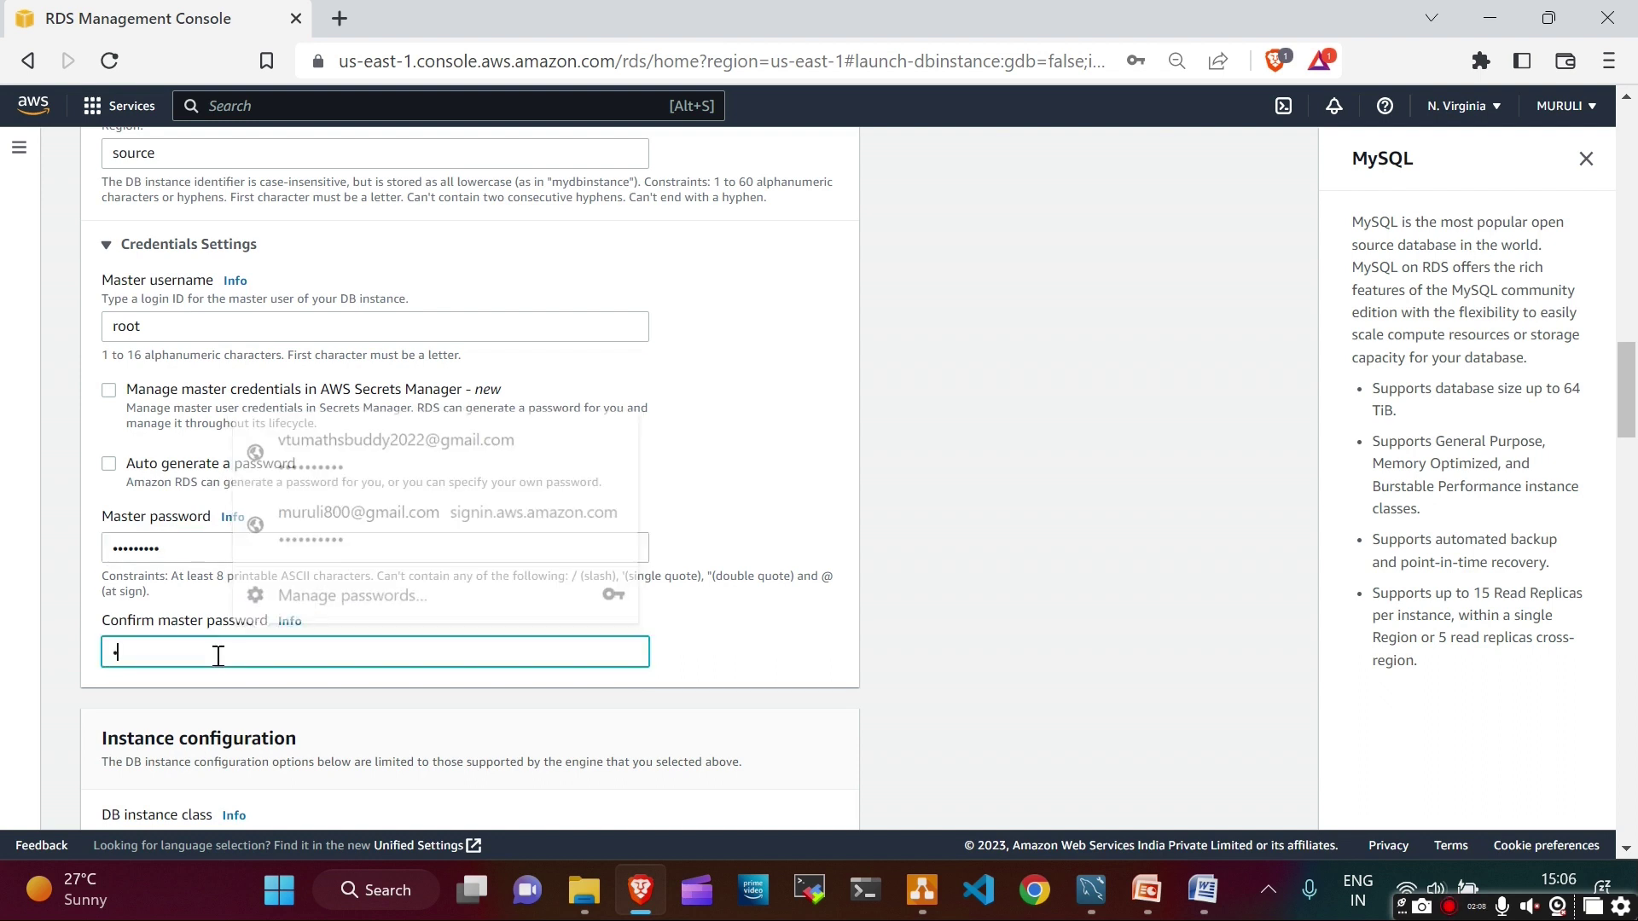
text(••••••)
Disable storage autoscaling.
scroll(220, 657, down, 5)
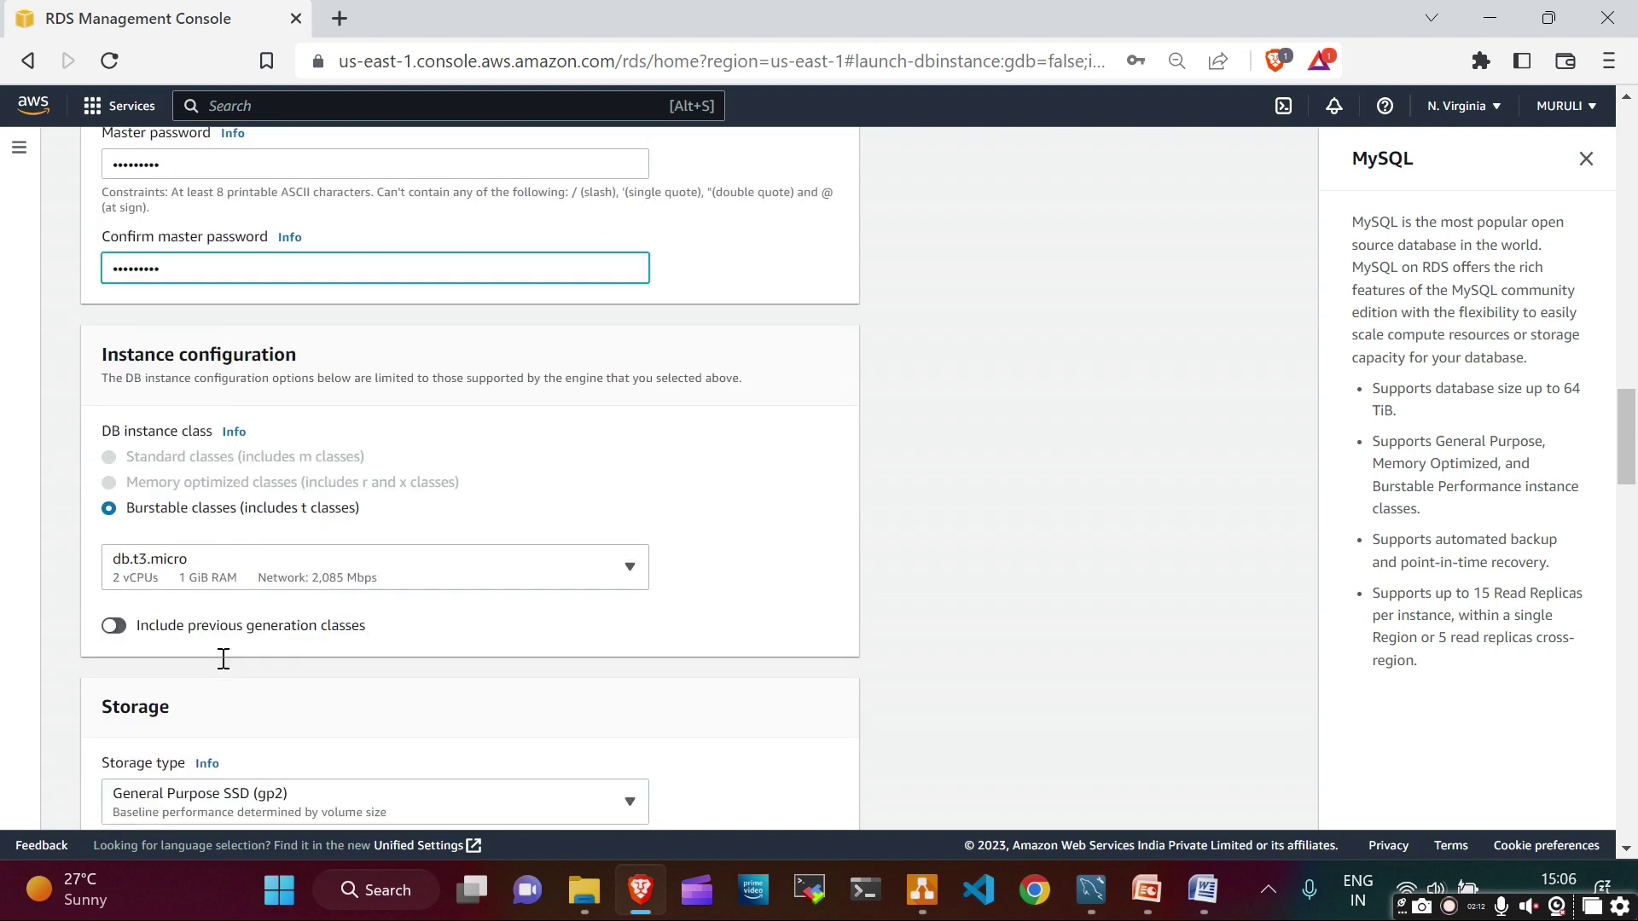
scroll(197, 597, down, 5)
scroll(293, 597, down, 3)
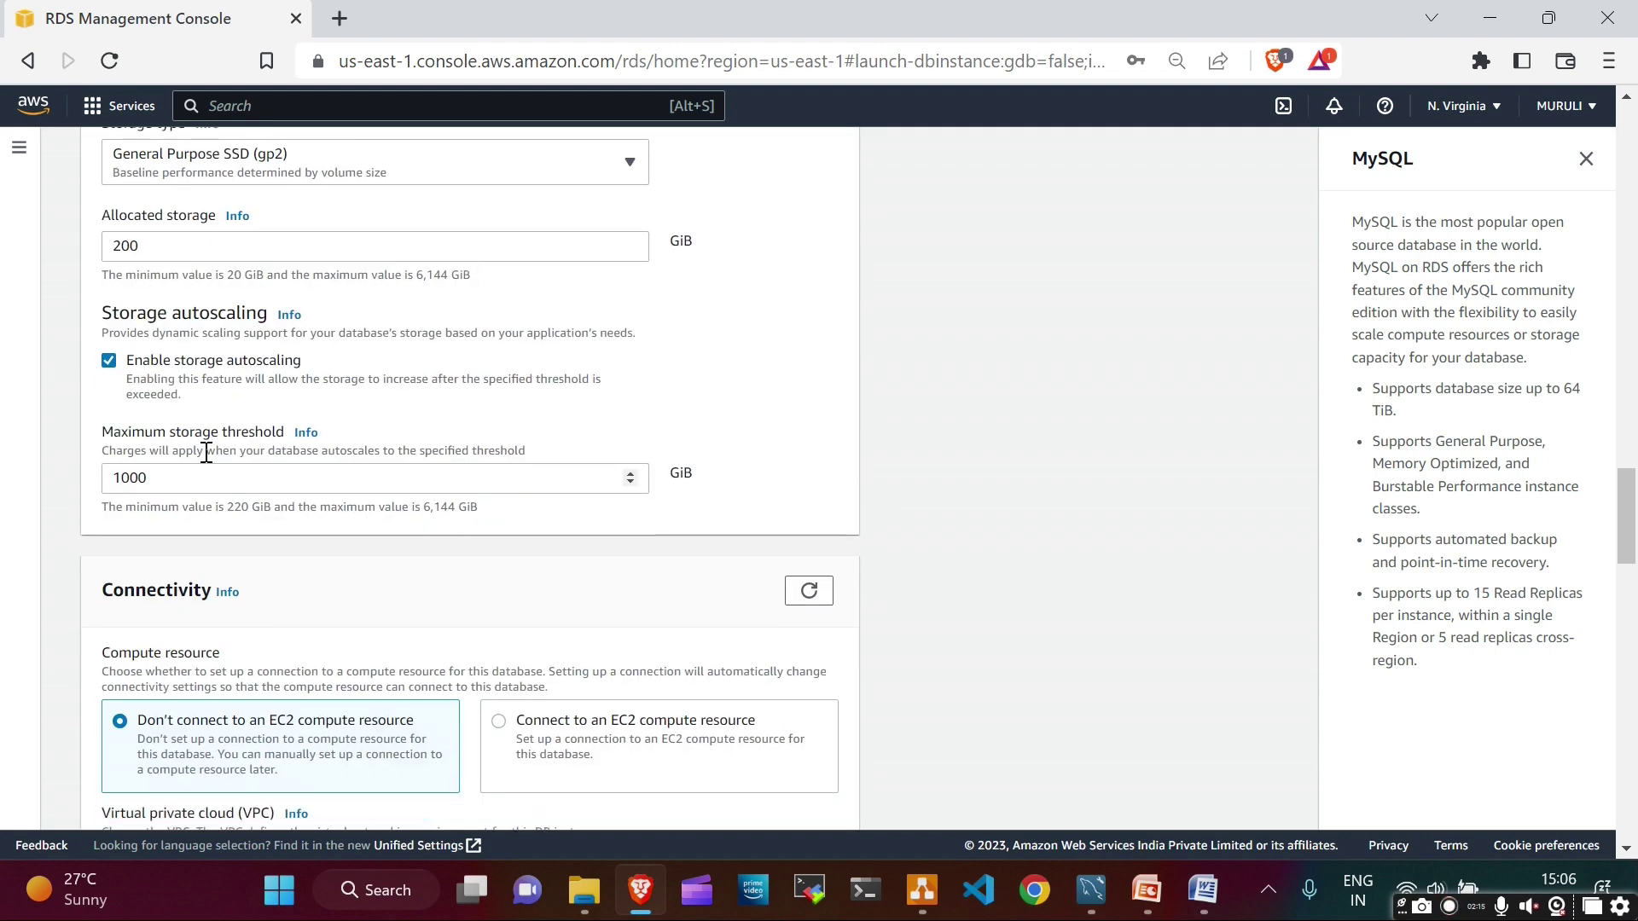
click(109, 365)
click(109, 365)
click(109, 366)
Keep the default DB subnet group and set Public access to Yes.
scroll(181, 481, down, 1)
scroll(181, 480, down, 4)
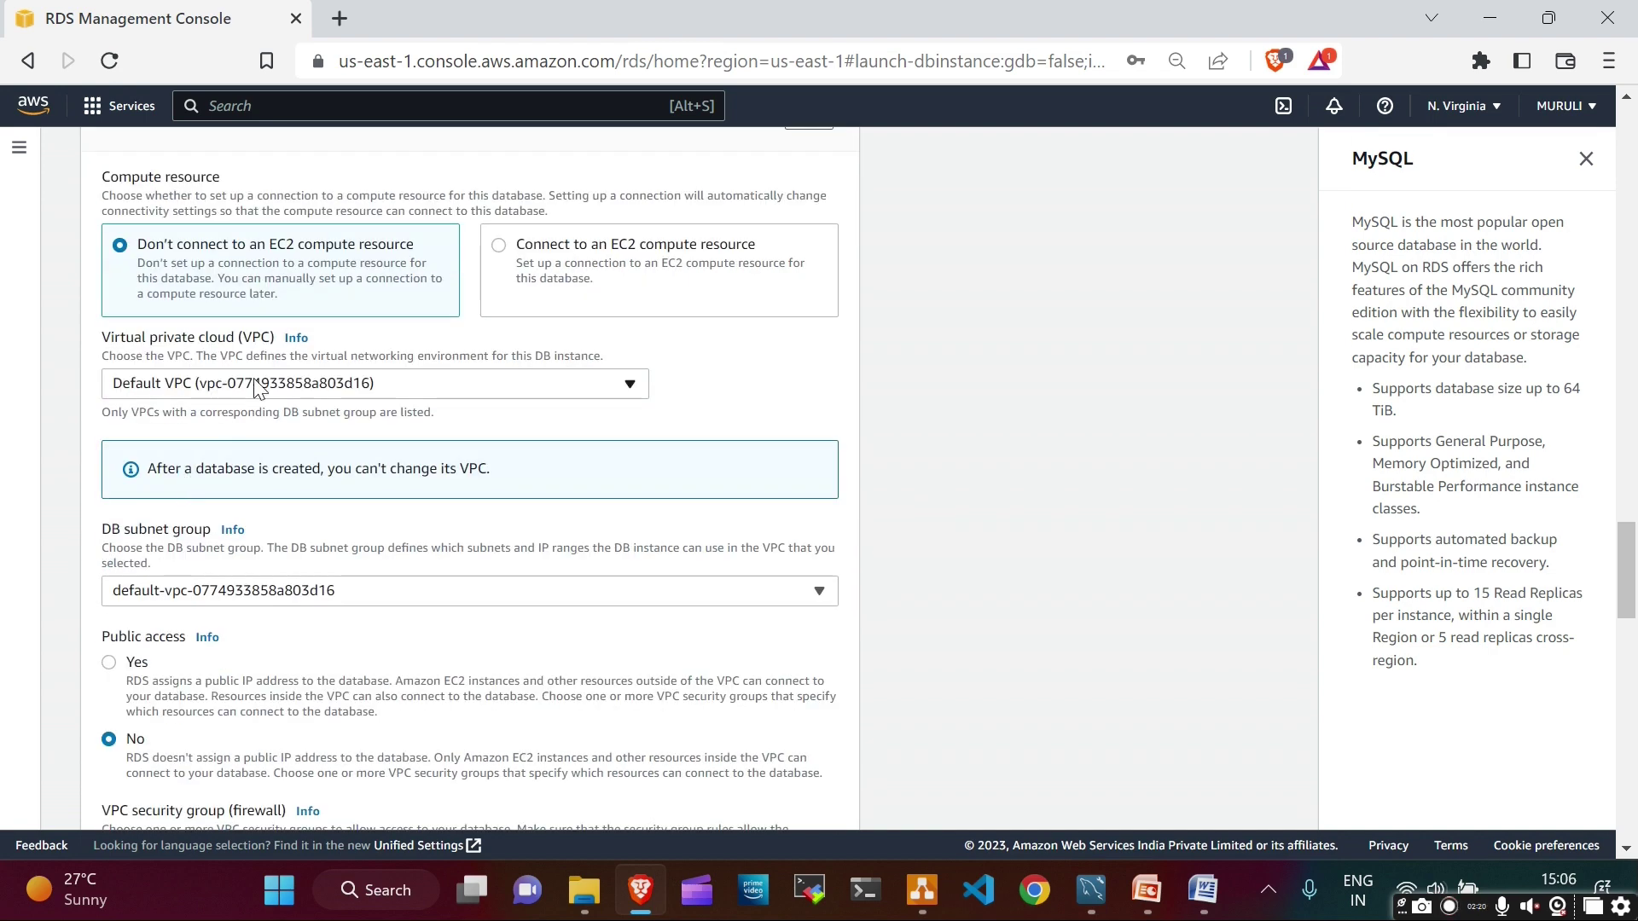
scroll(219, 401, down, 3)
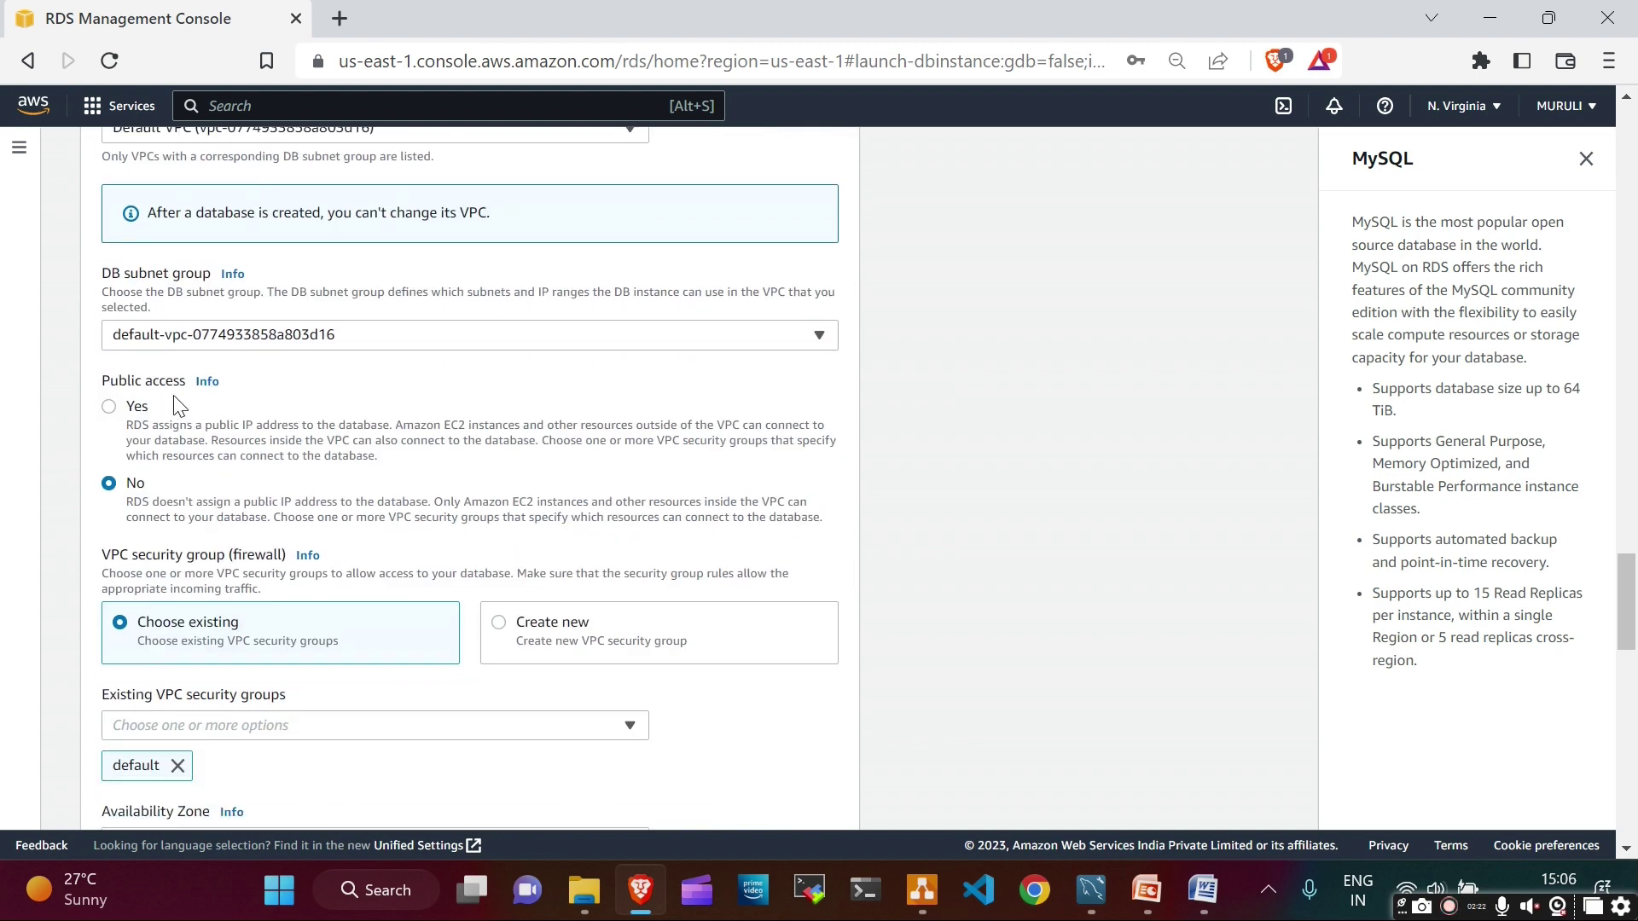
click(191, 338)
click(193, 338)
click(114, 410)
Replace the default VPC security group with the existing 'rdp' group.
scroll(273, 574, down, 3)
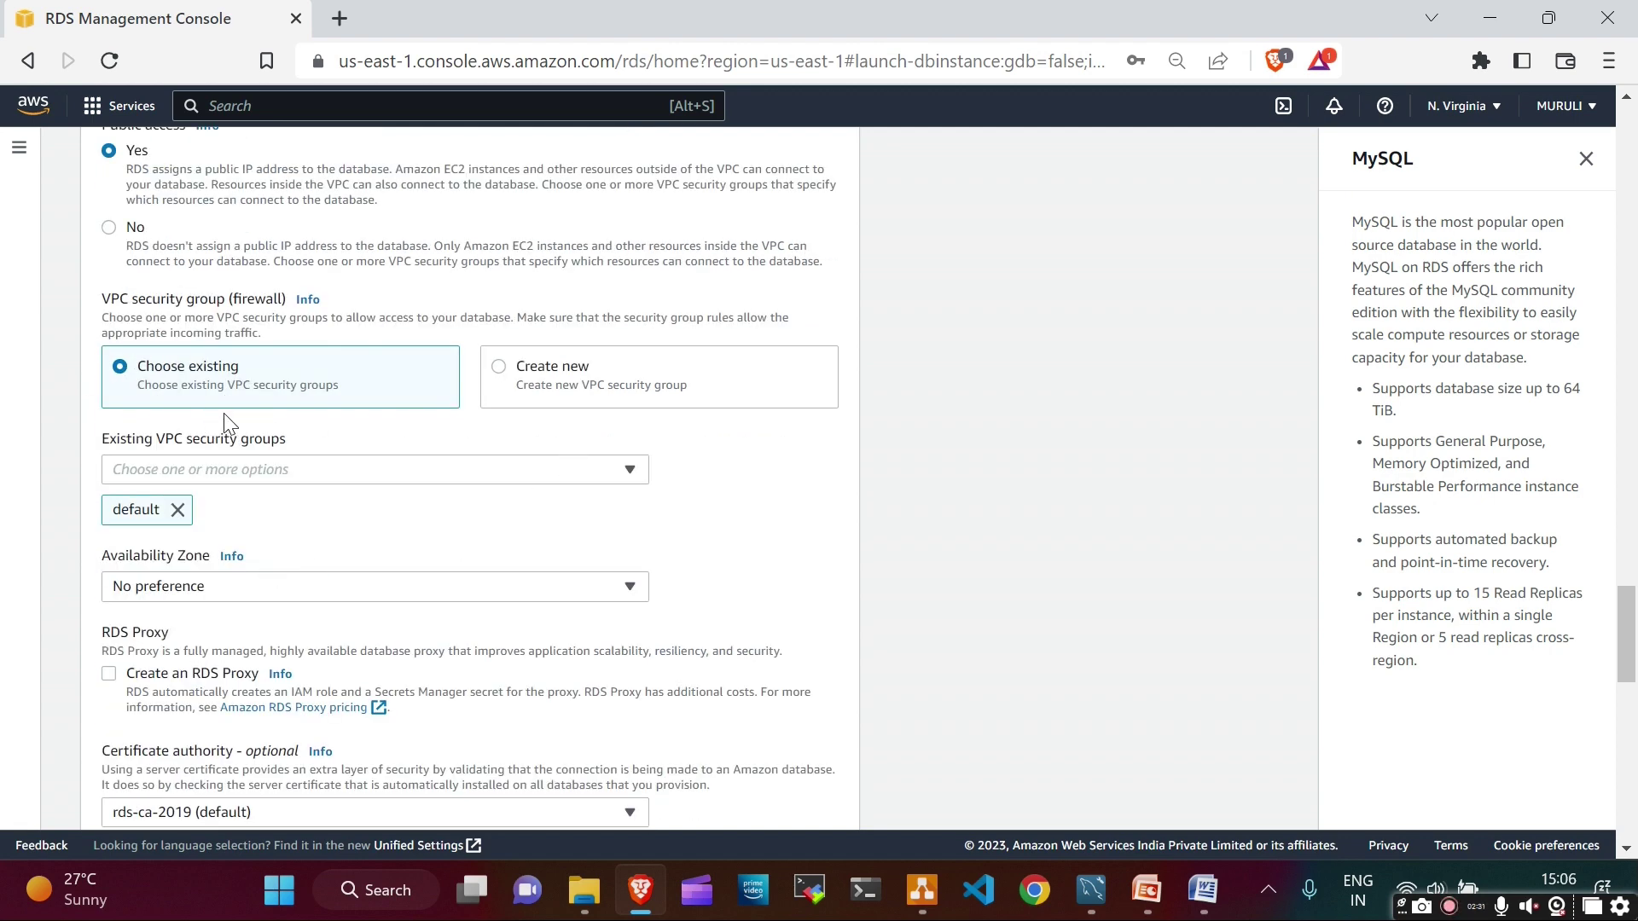
click(238, 471)
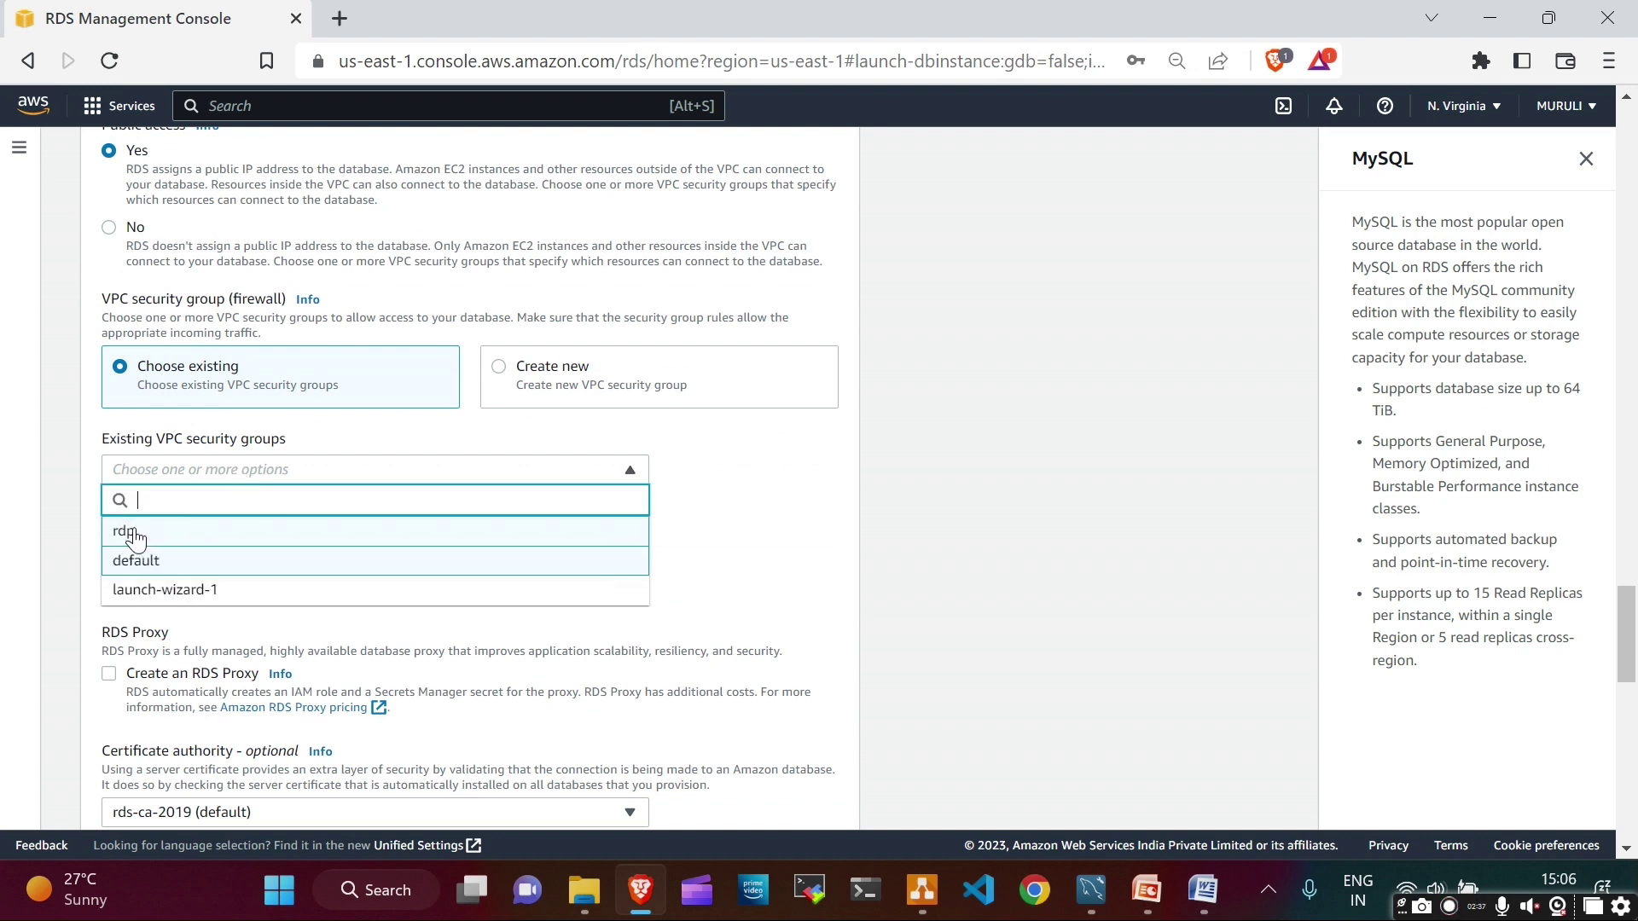
click(748, 453)
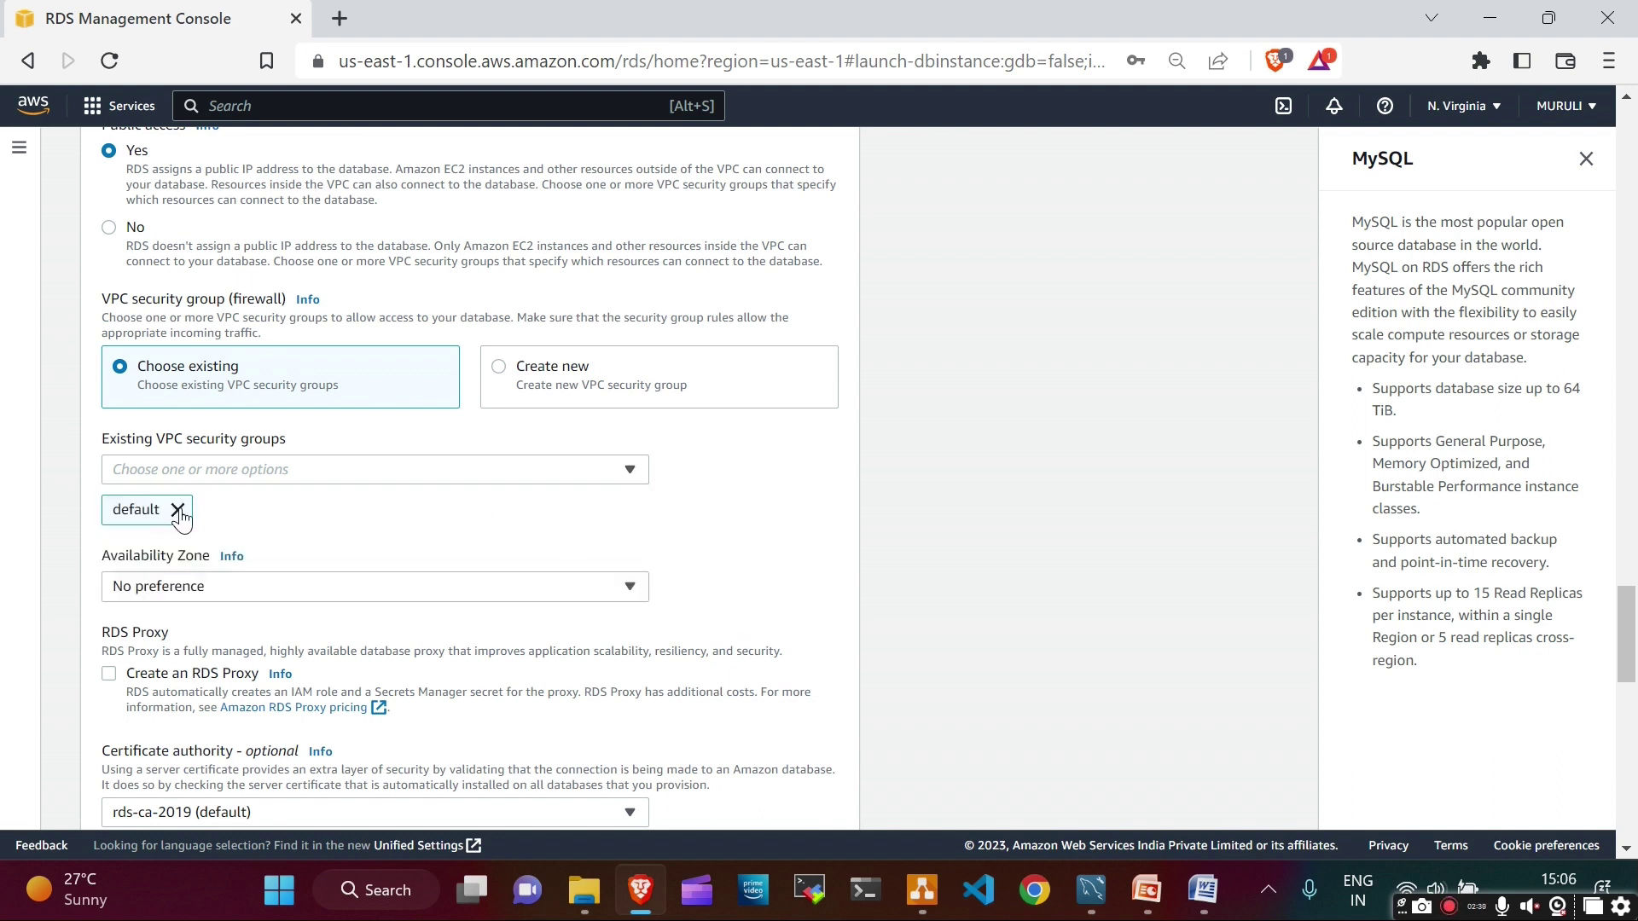
click(178, 510)
click(182, 474)
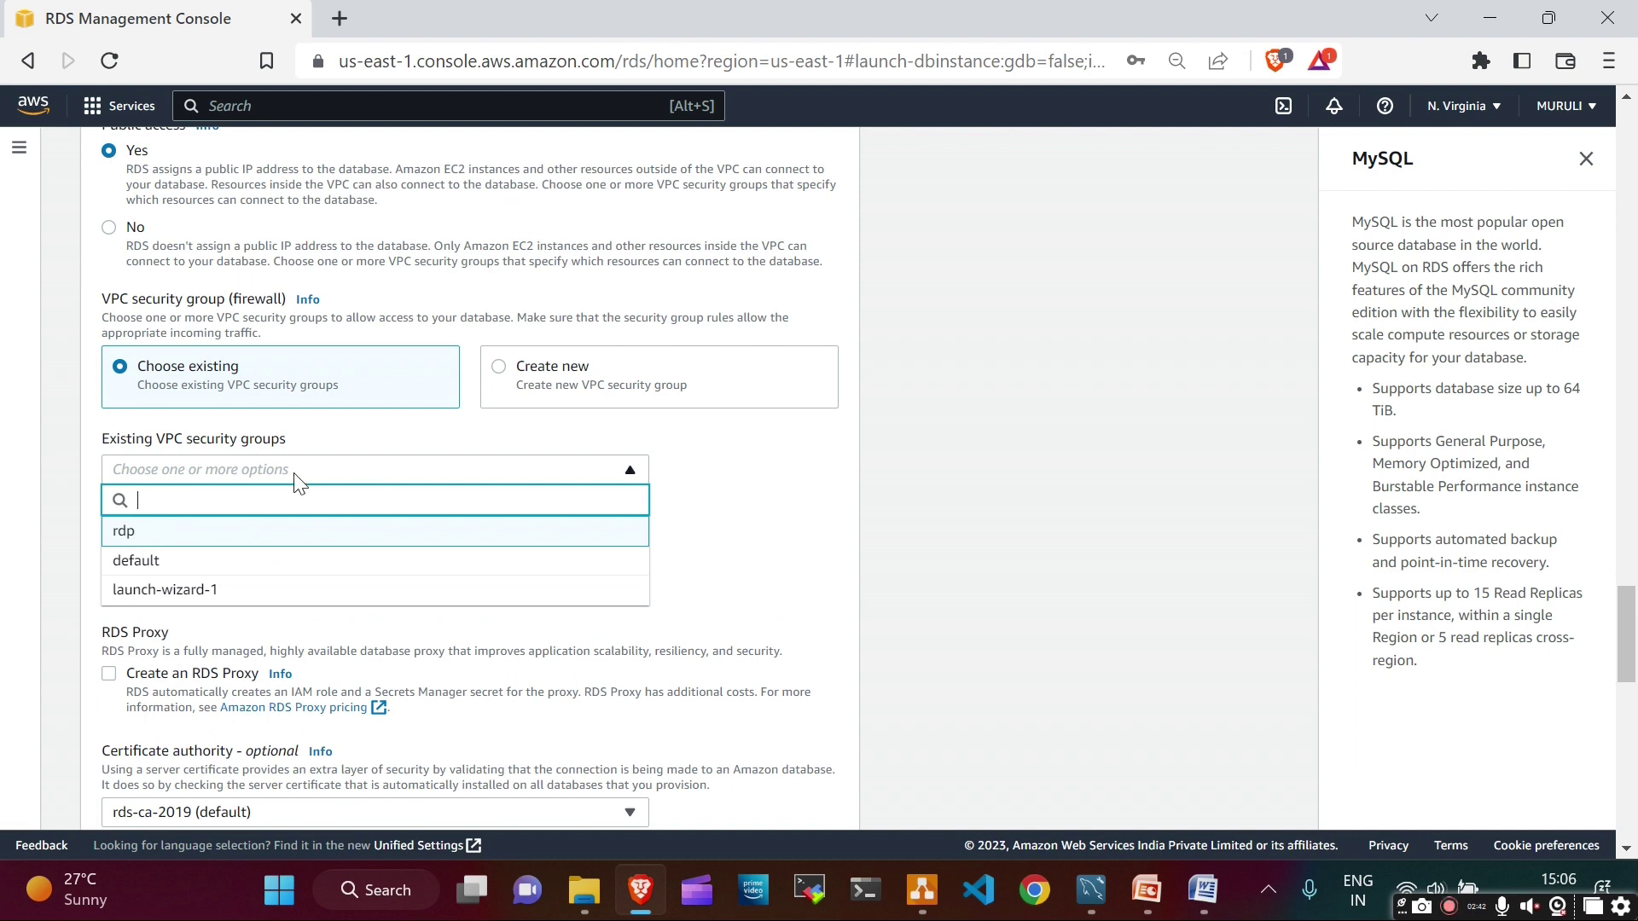
click(665, 506)
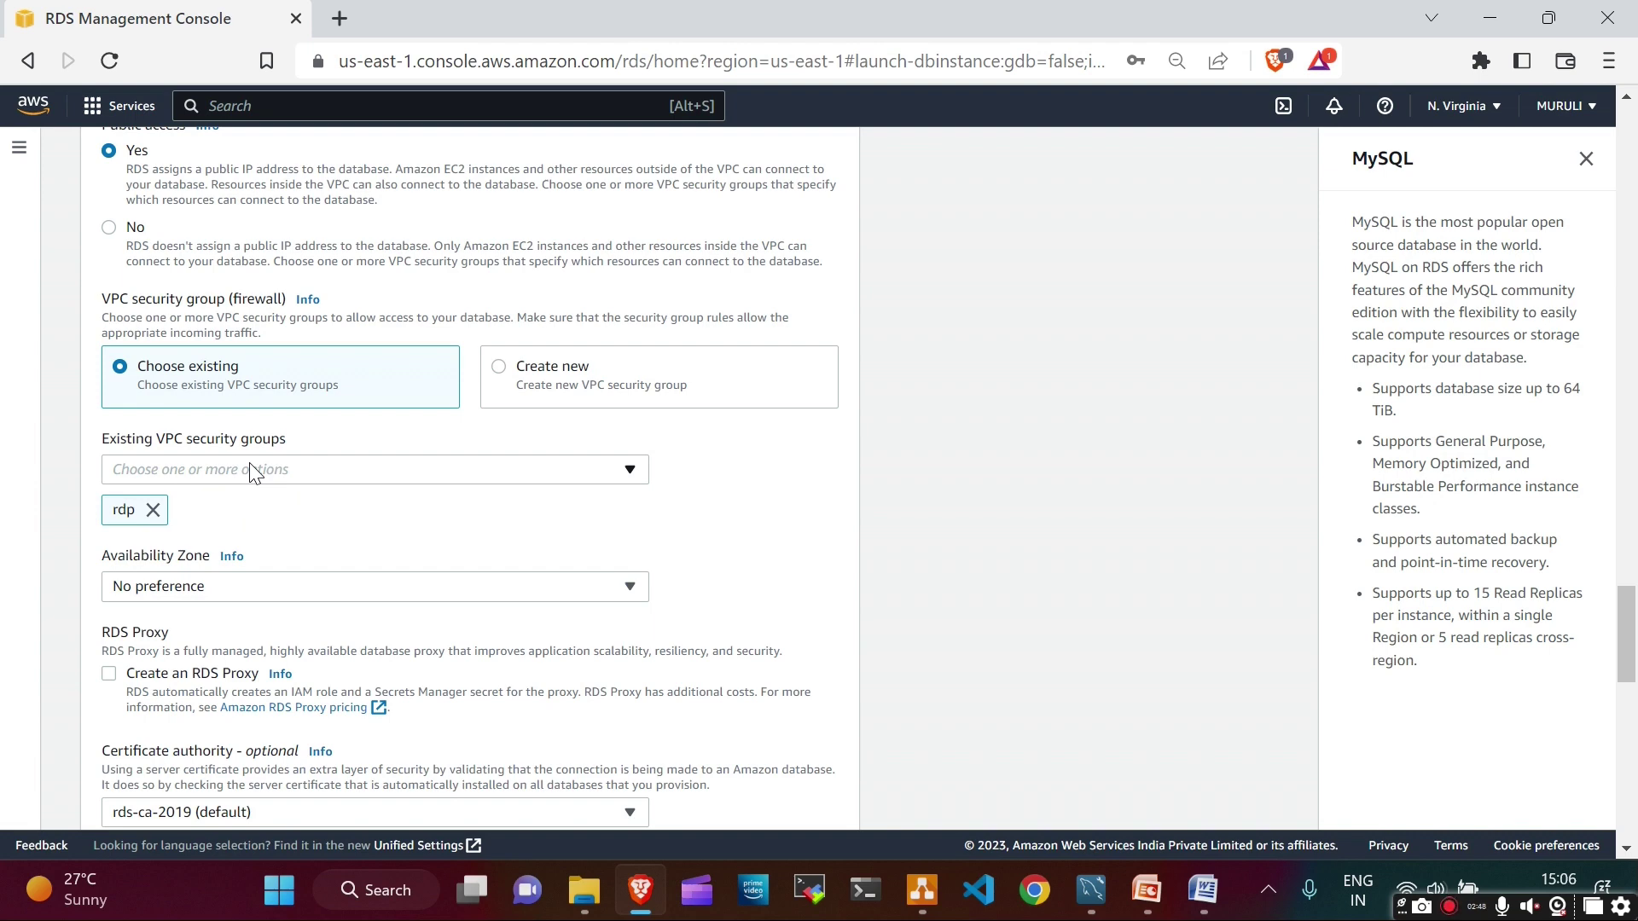
Place the database in availability zone us-east-1a and check the 3306 database port.
scroll(274, 504, down, 2)
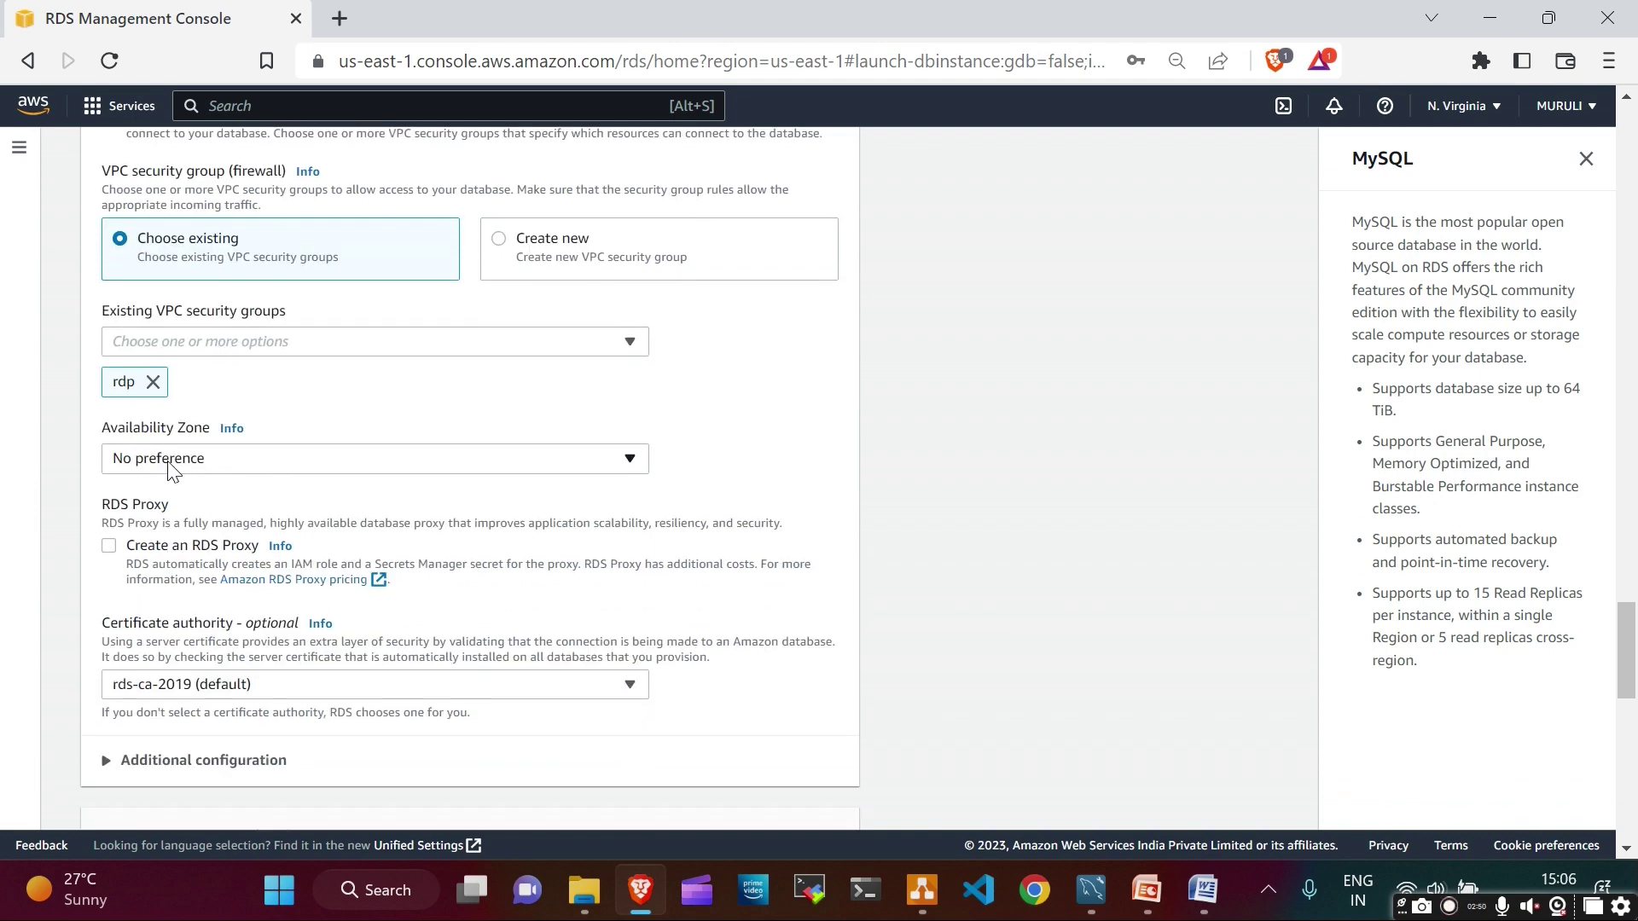
click(167, 462)
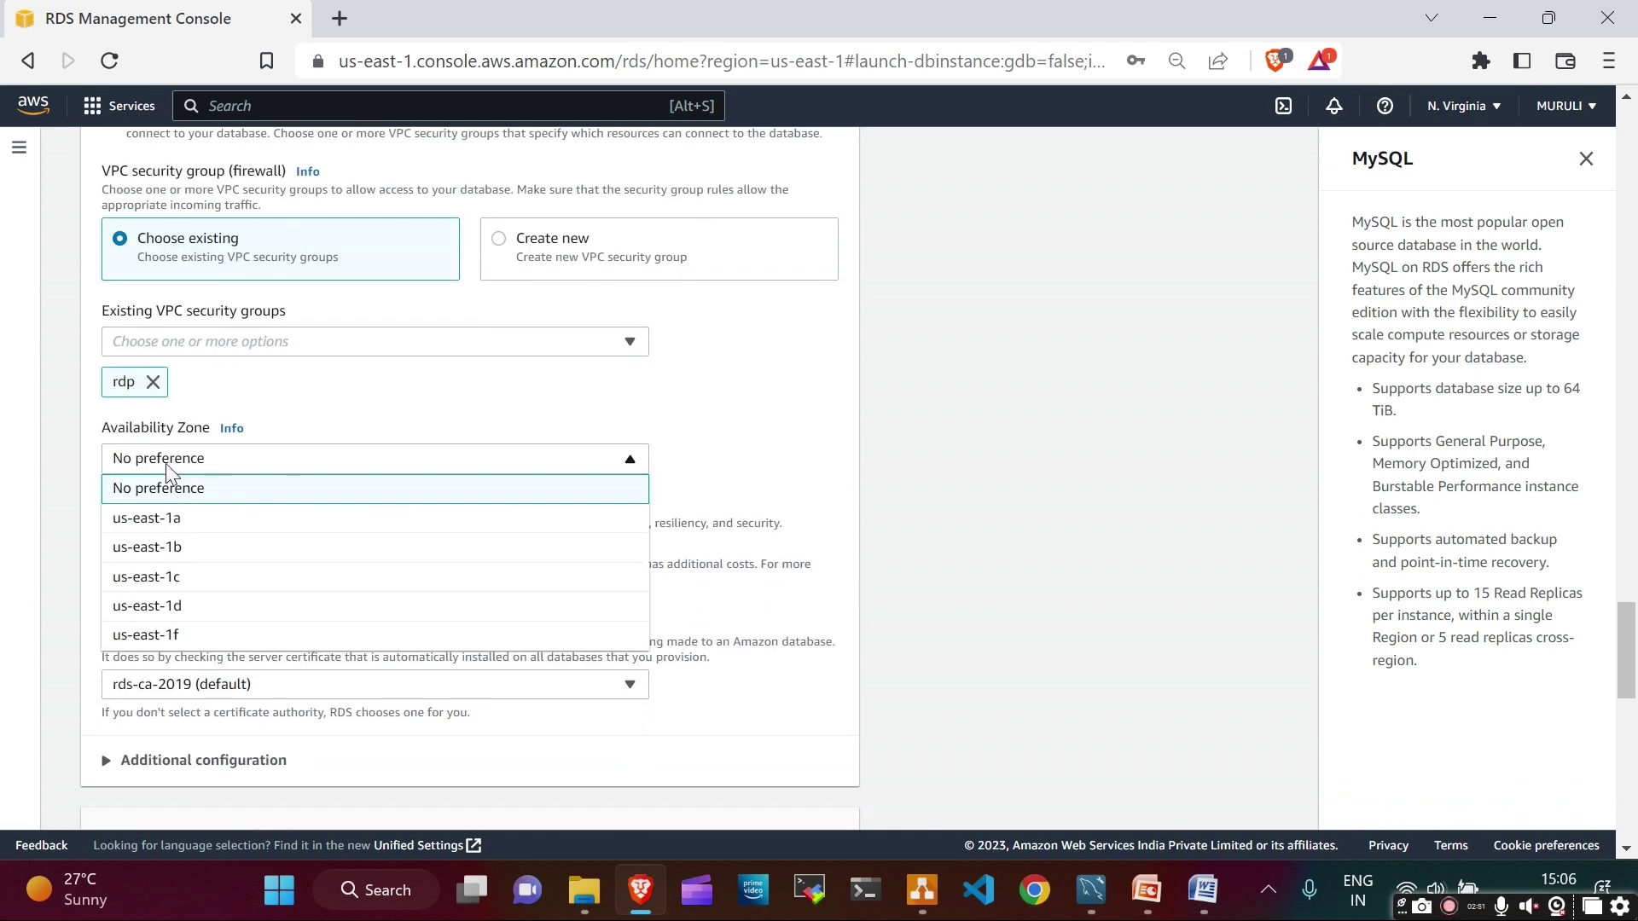
click(171, 518)
scroll(692, 473, down, 3)
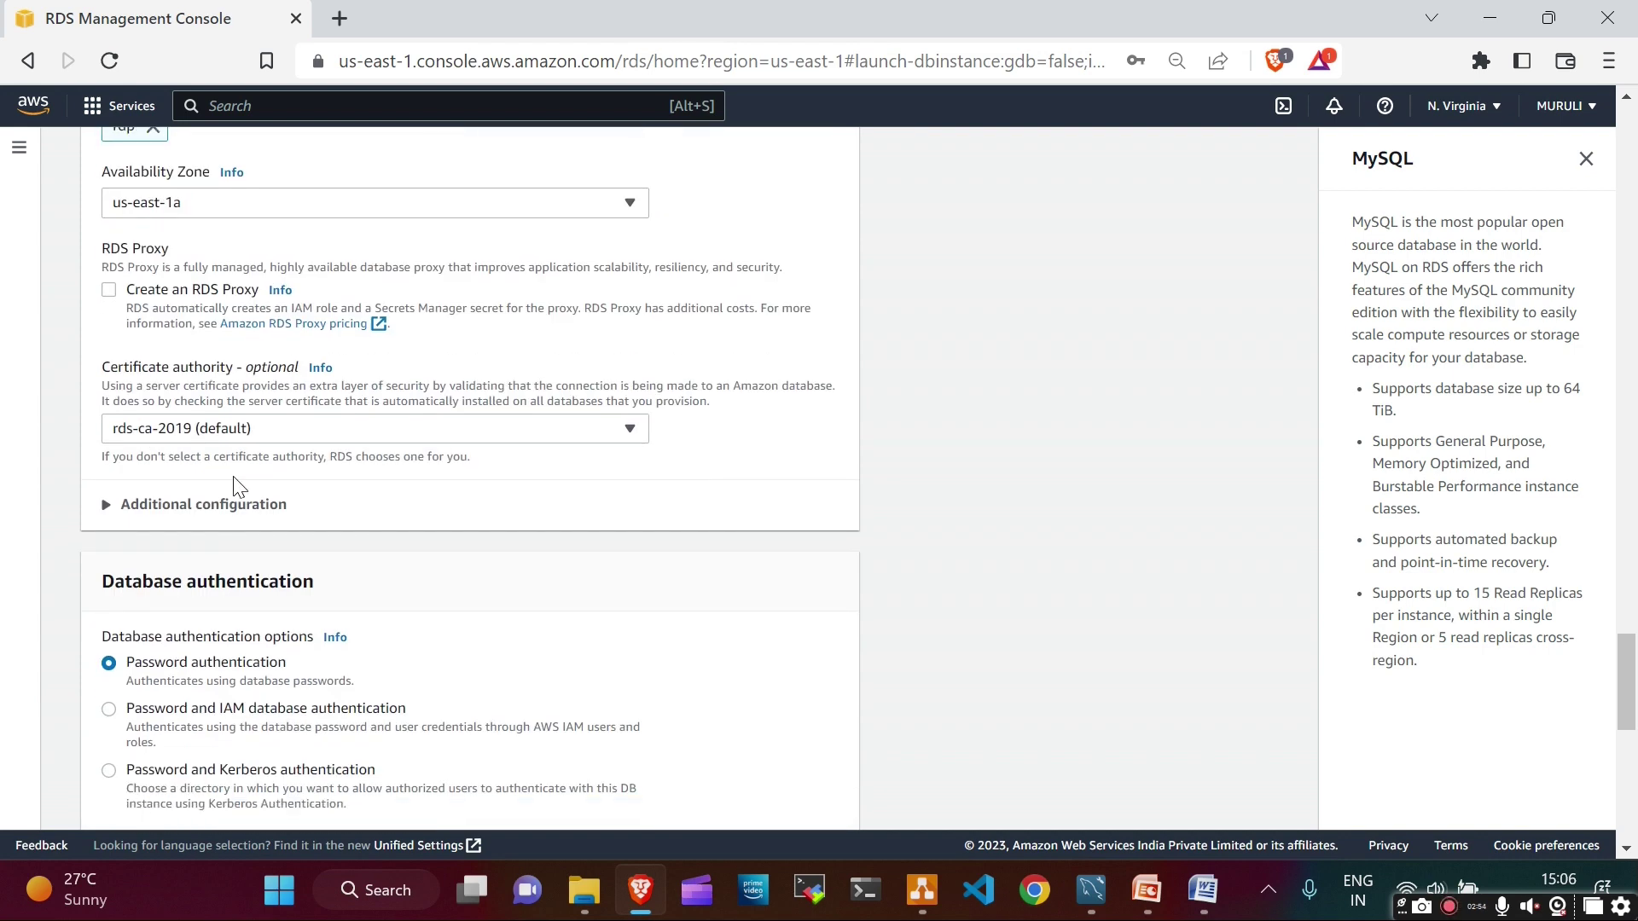
scroll(392, 465, down, 3)
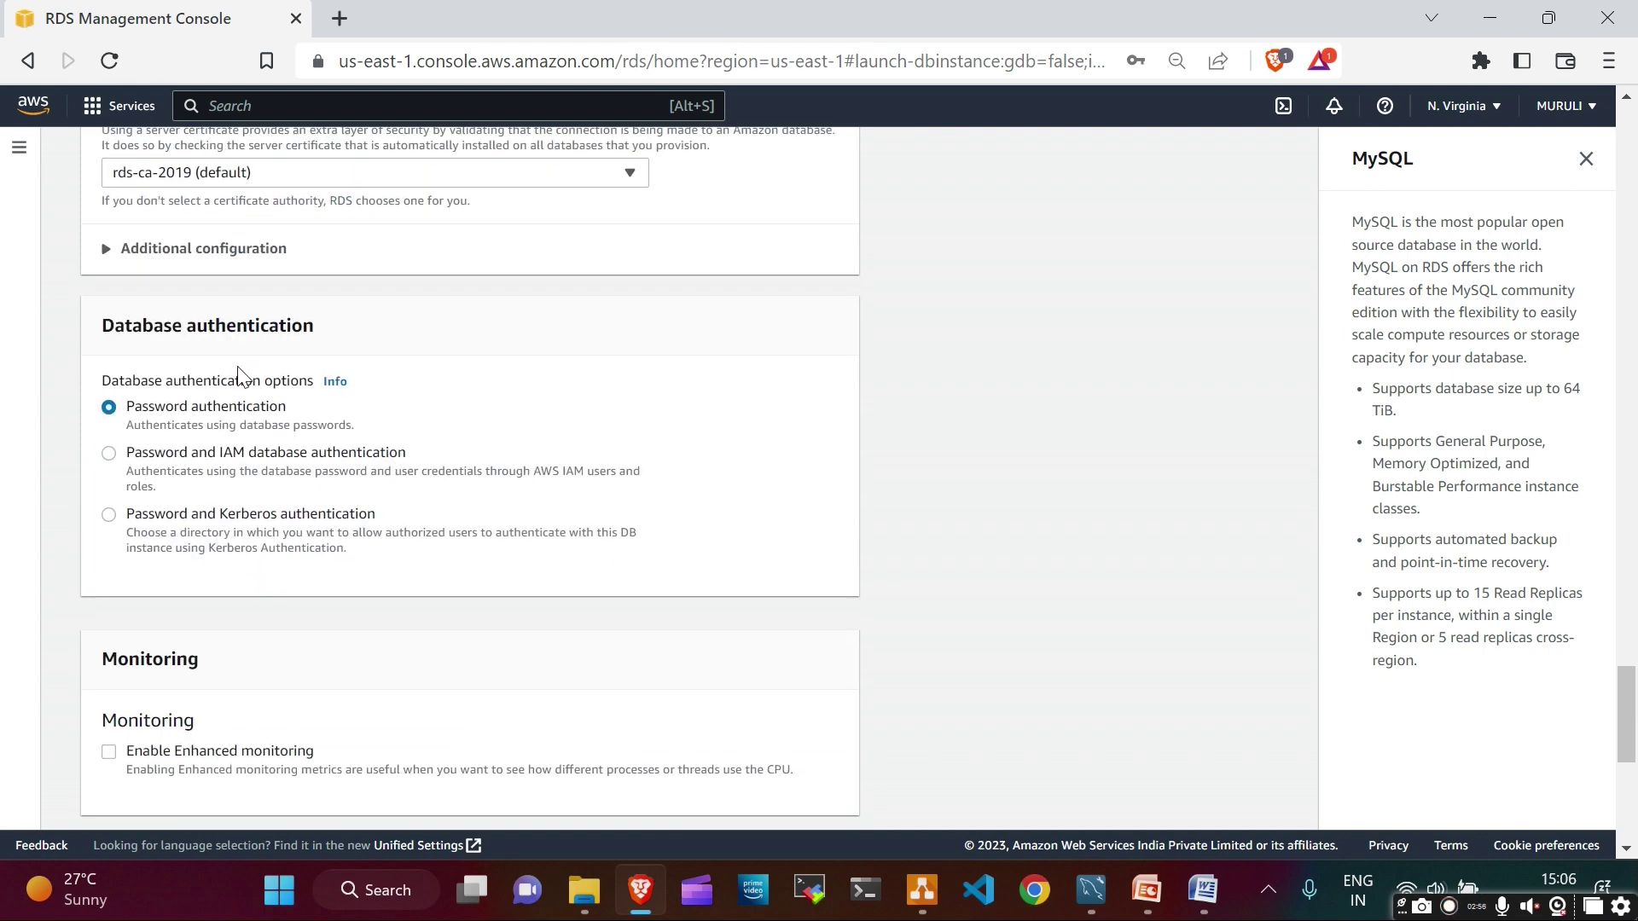
click(97, 260)
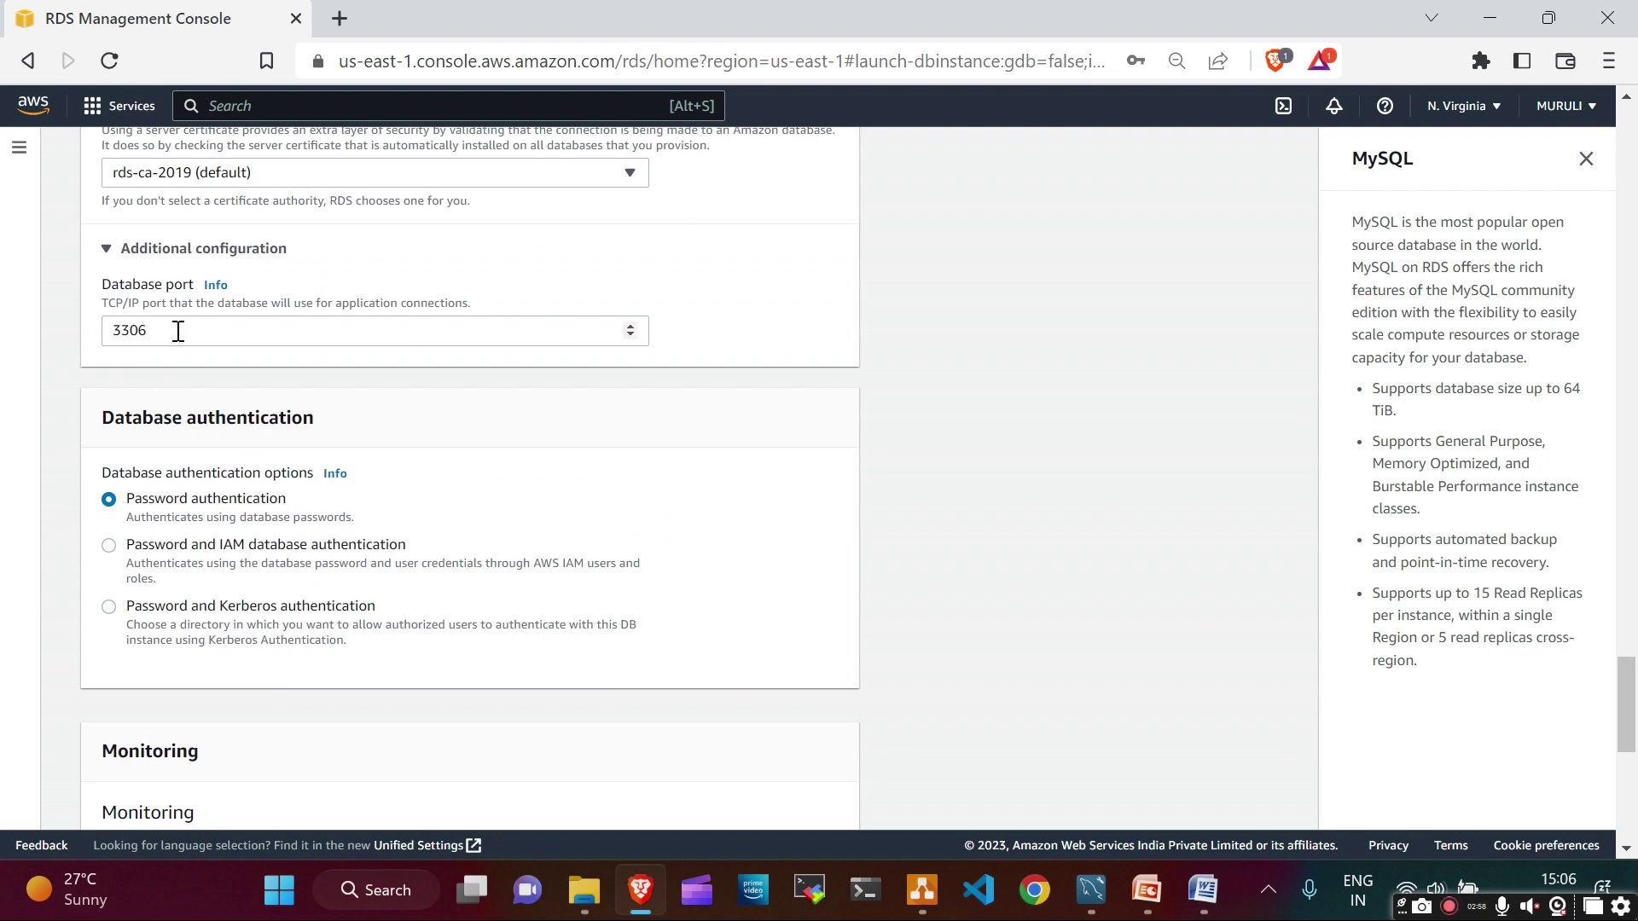
drag(176, 331, 111, 332)
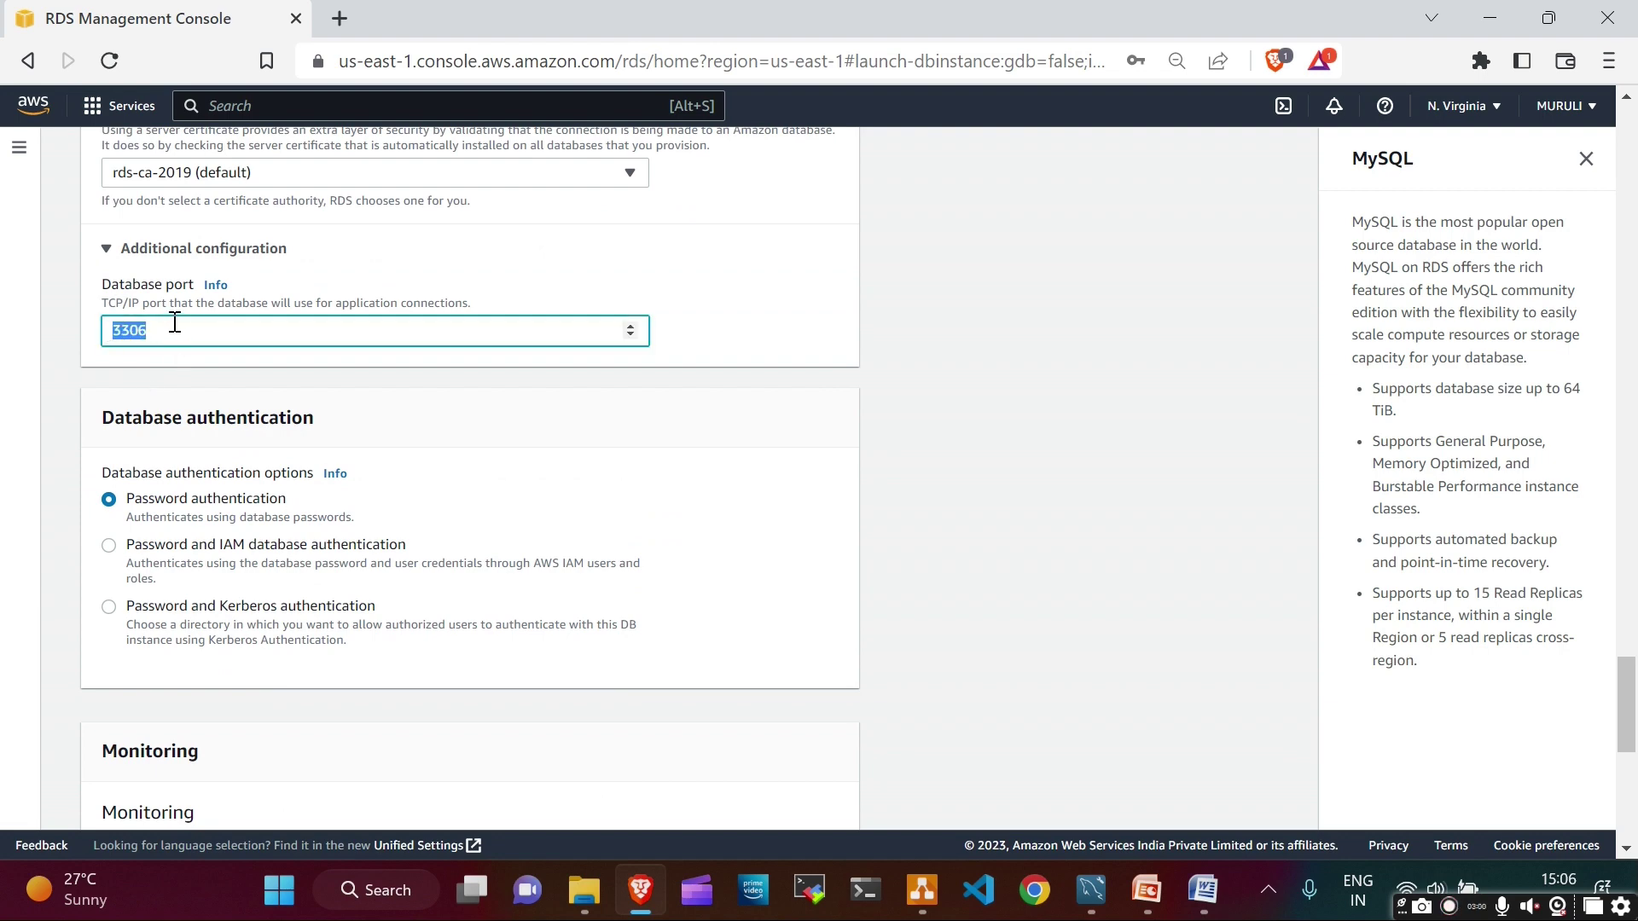
Expand Additional configuration and disable automated backups.
scroll(367, 441, down, 3)
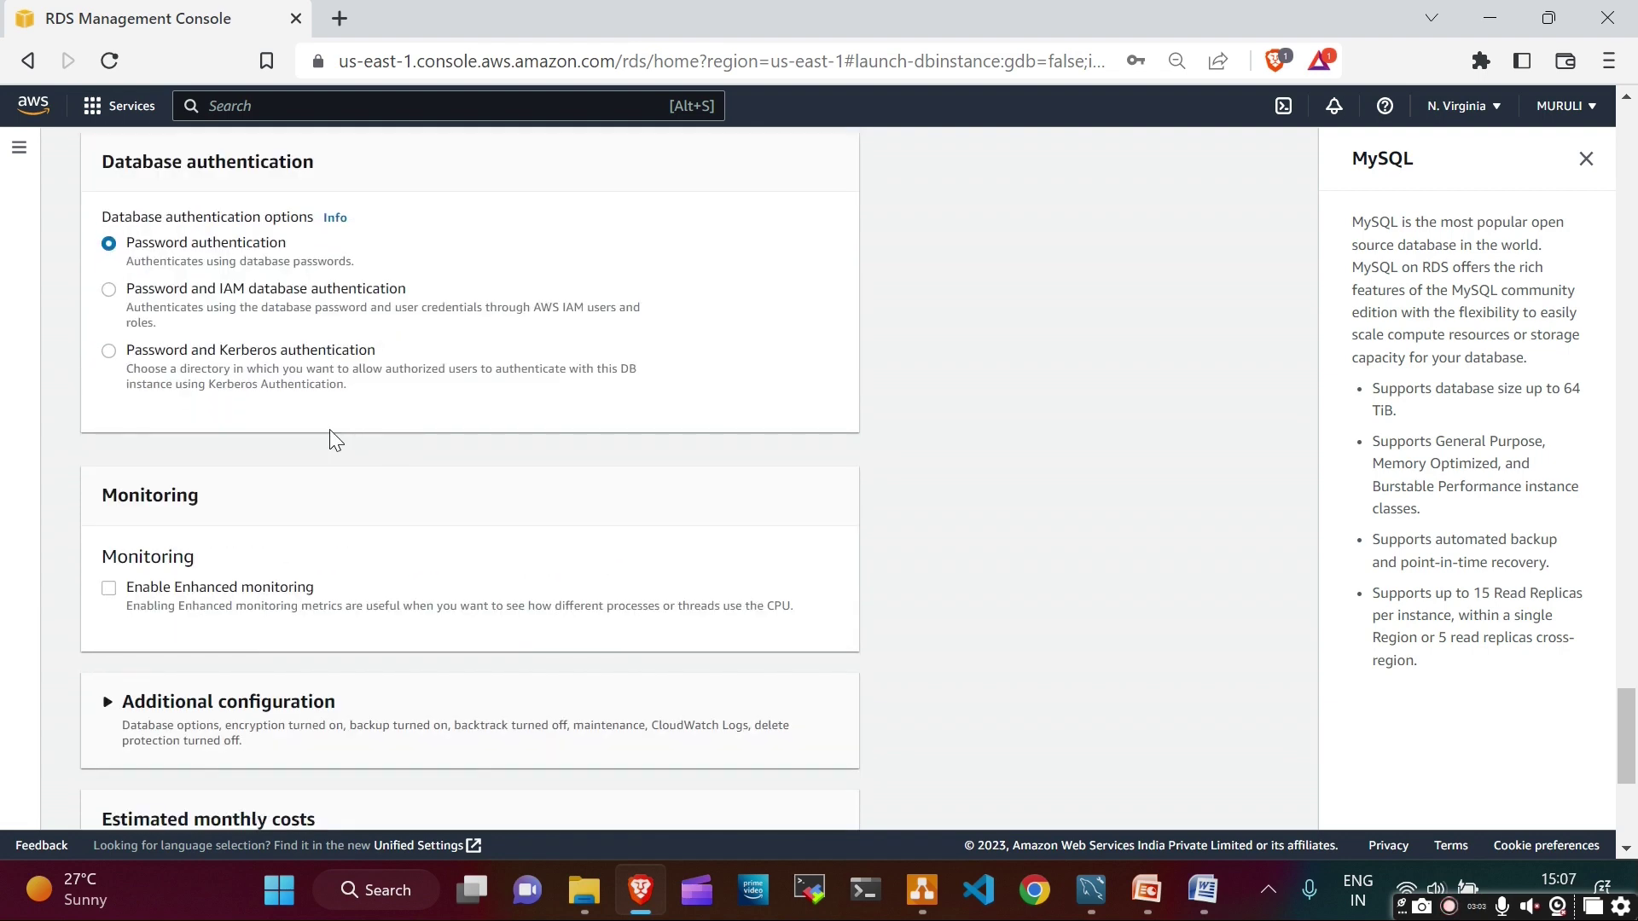
scroll(190, 450, down, 3)
scroll(148, 357, down, 1)
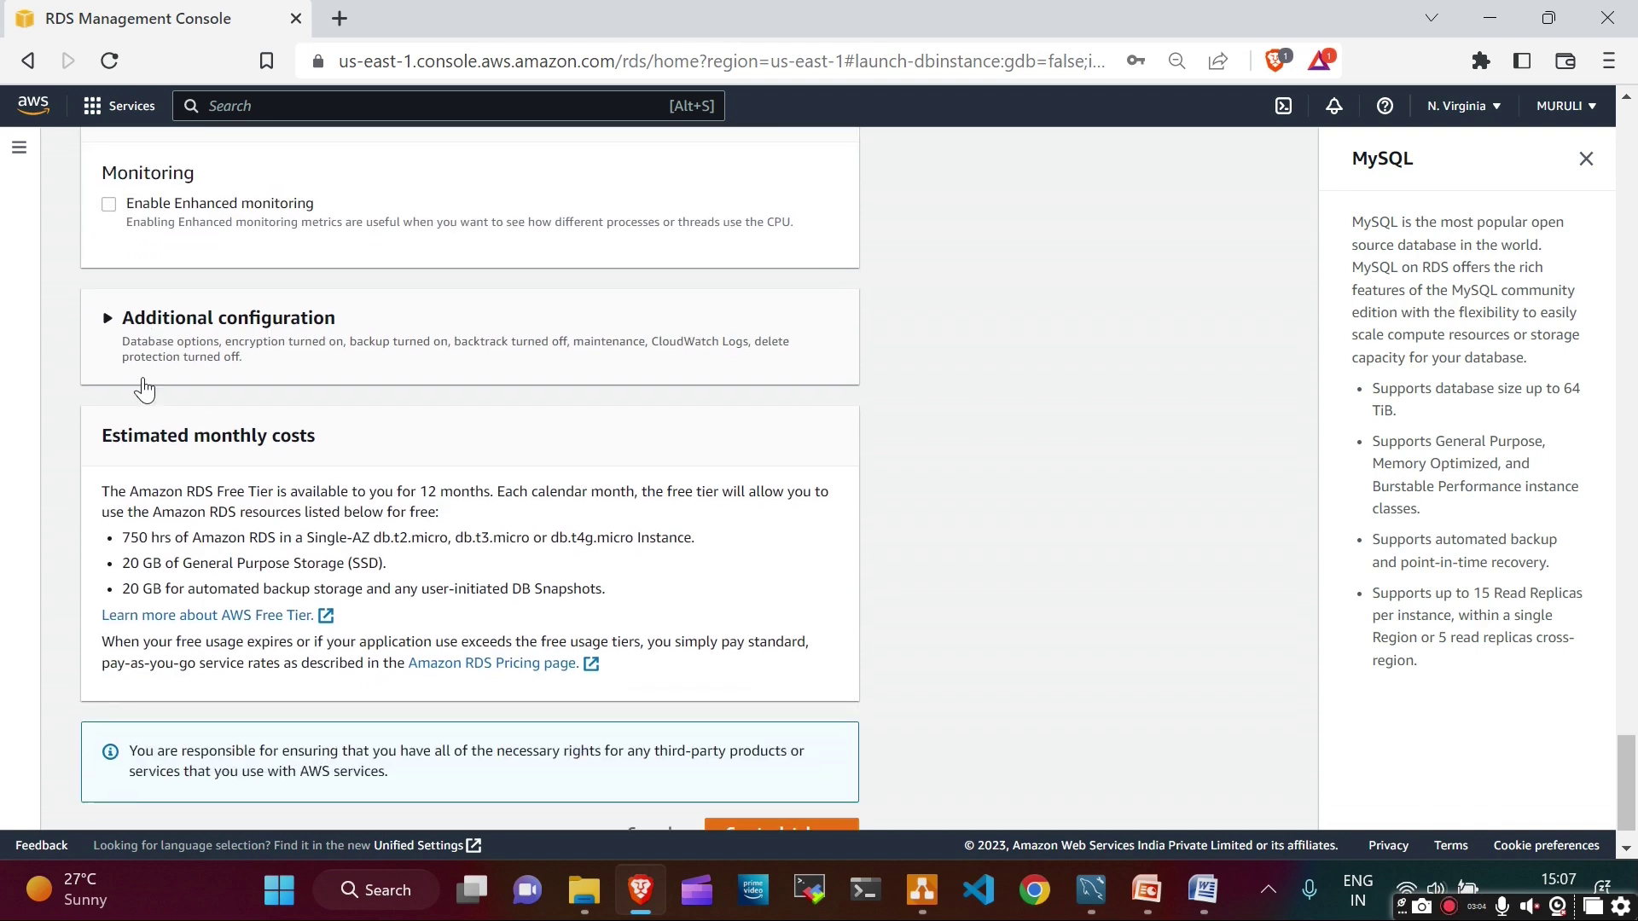
click(110, 322)
scroll(150, 461, down, 3)
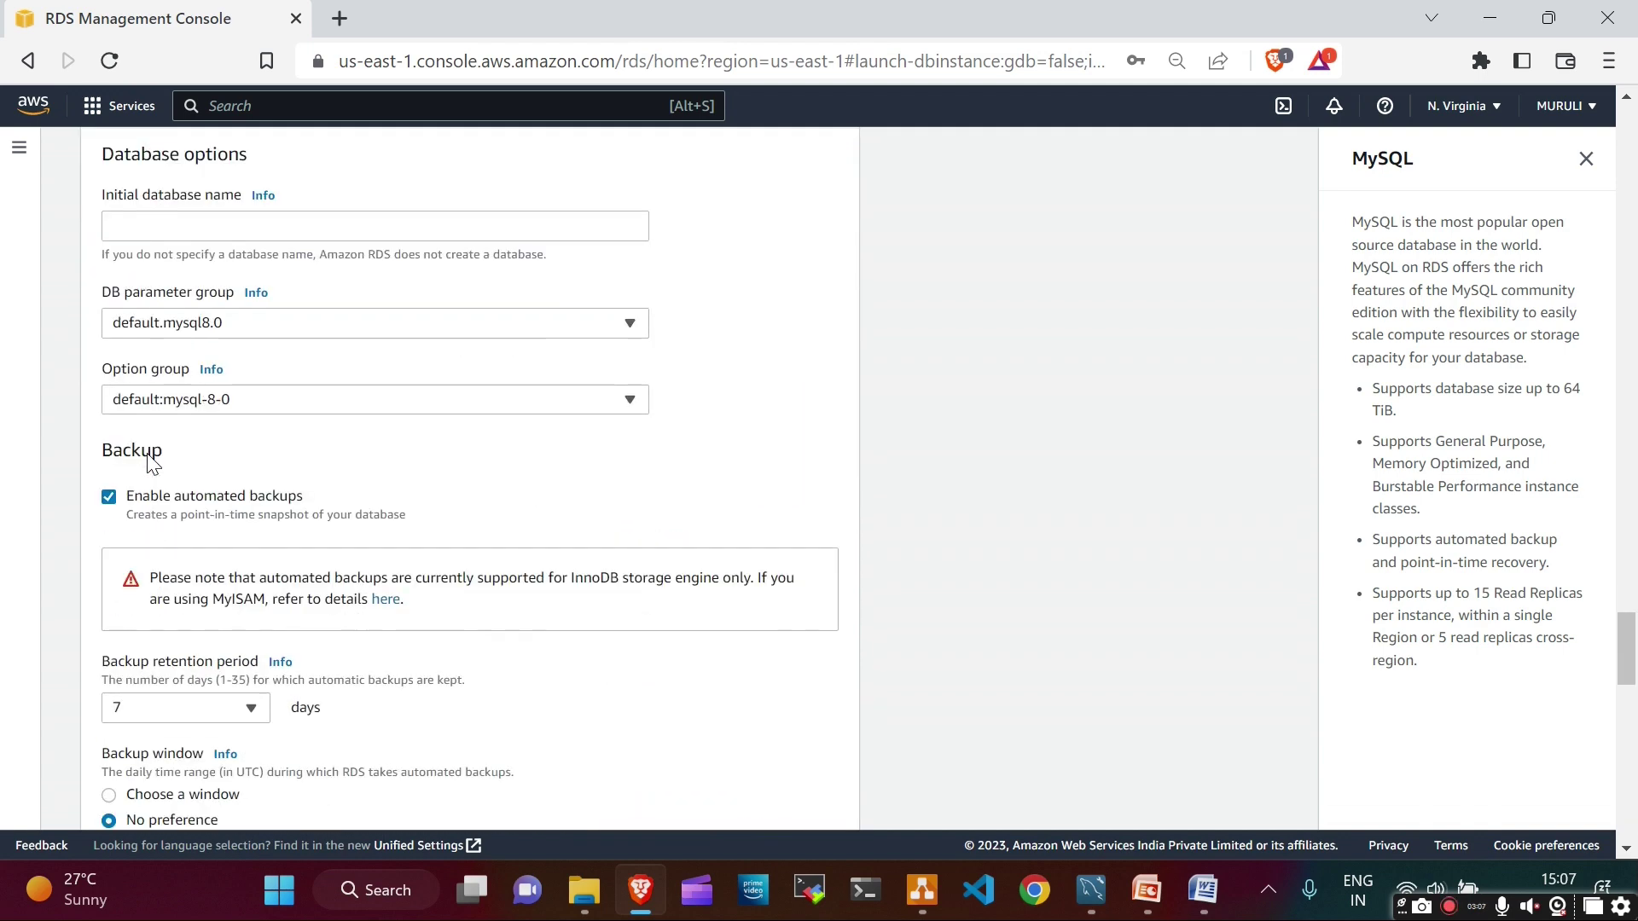
click(109, 498)
Disable auto minor version upgrade and submit creation of the source database.
scroll(162, 512, down, 3)
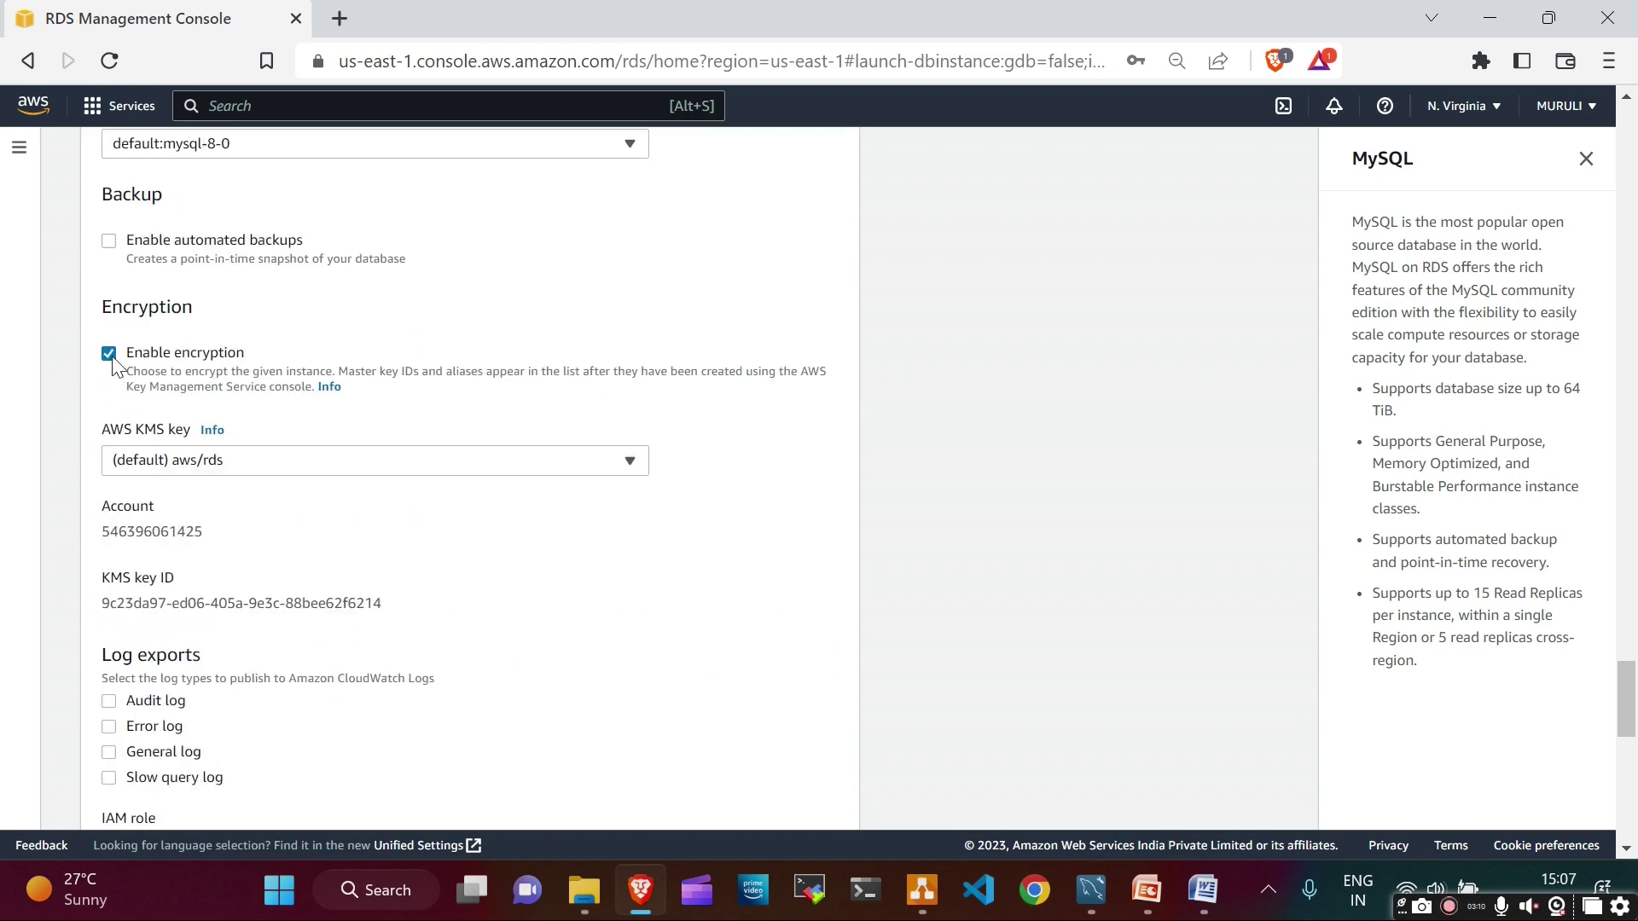
scroll(187, 475, down, 9)
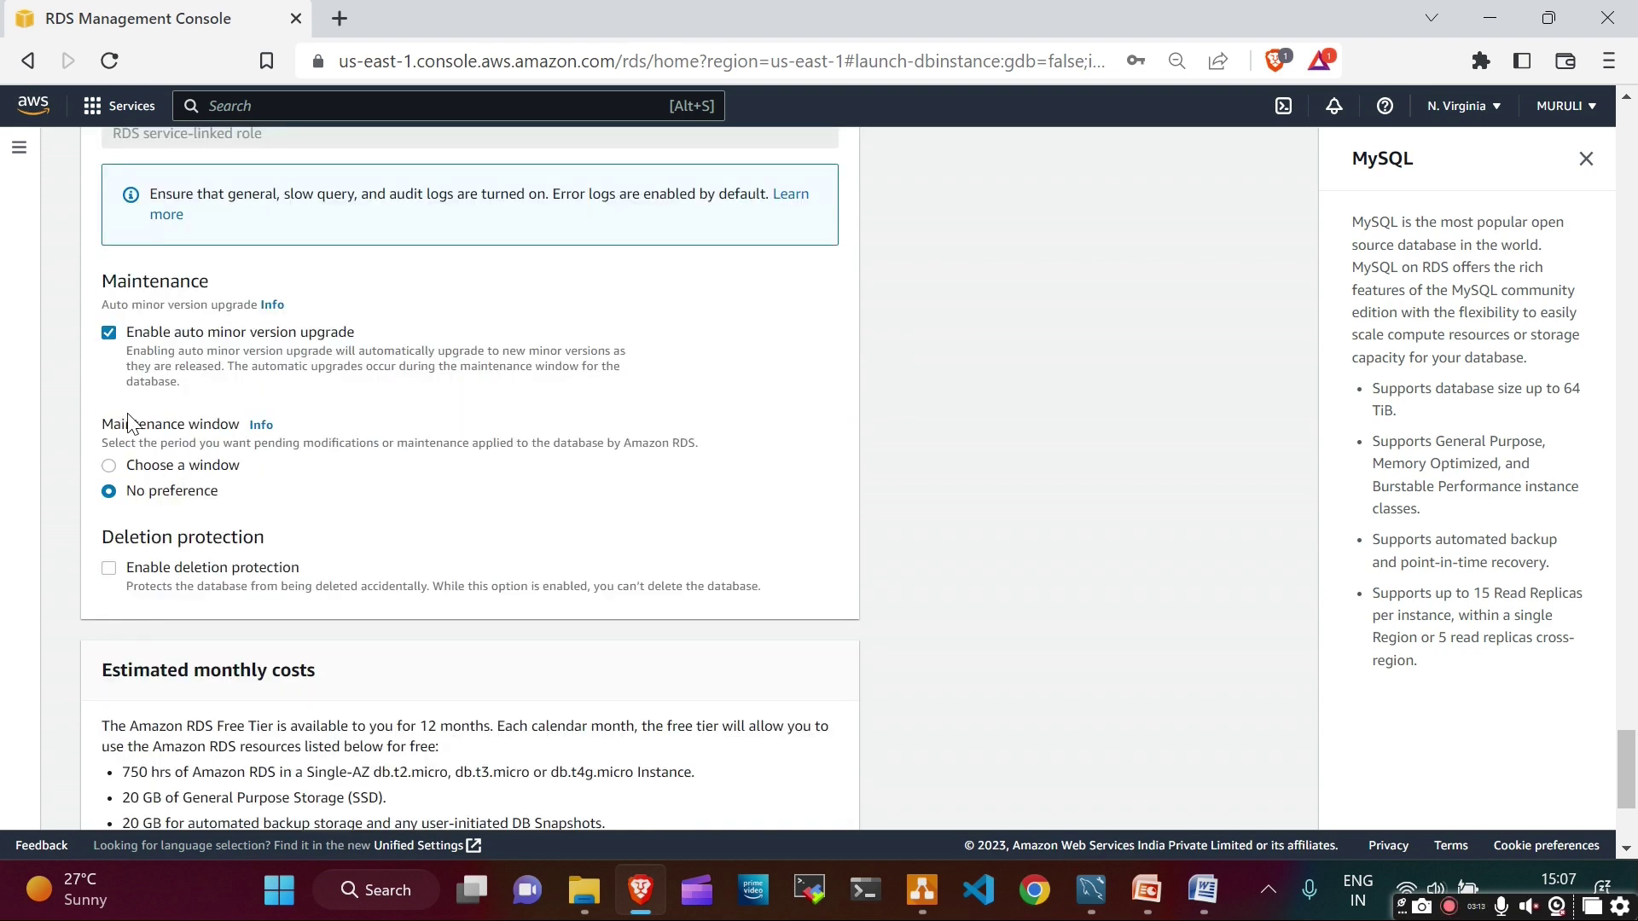
click(108, 332)
scroll(219, 540, down, 2)
scroll(219, 539, down, 1)
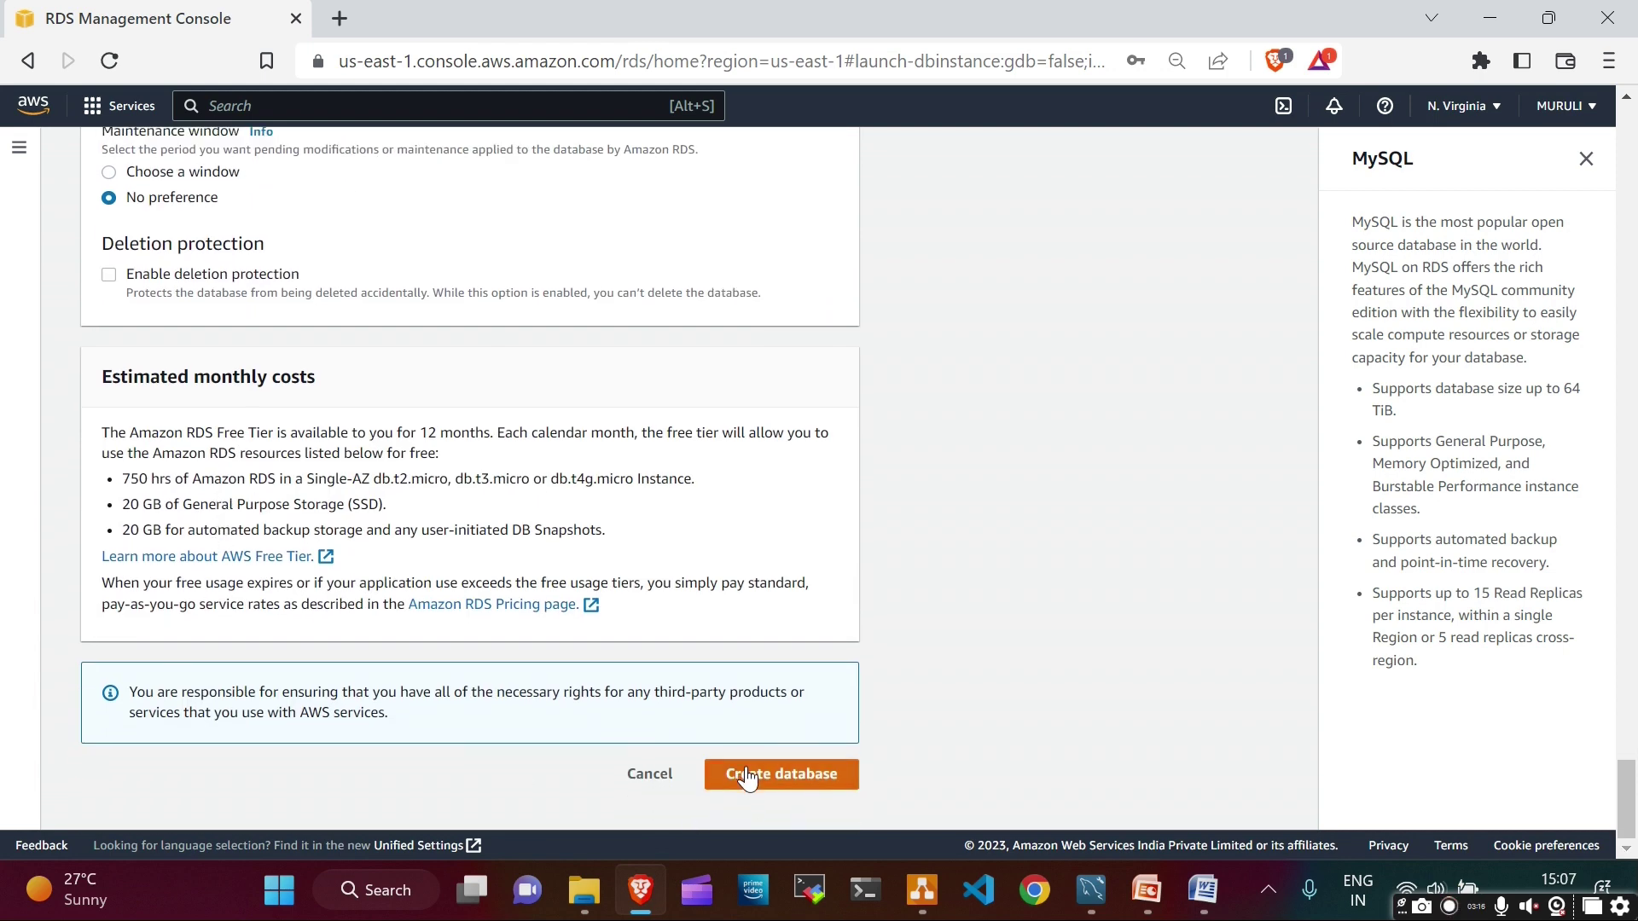
click(747, 778)
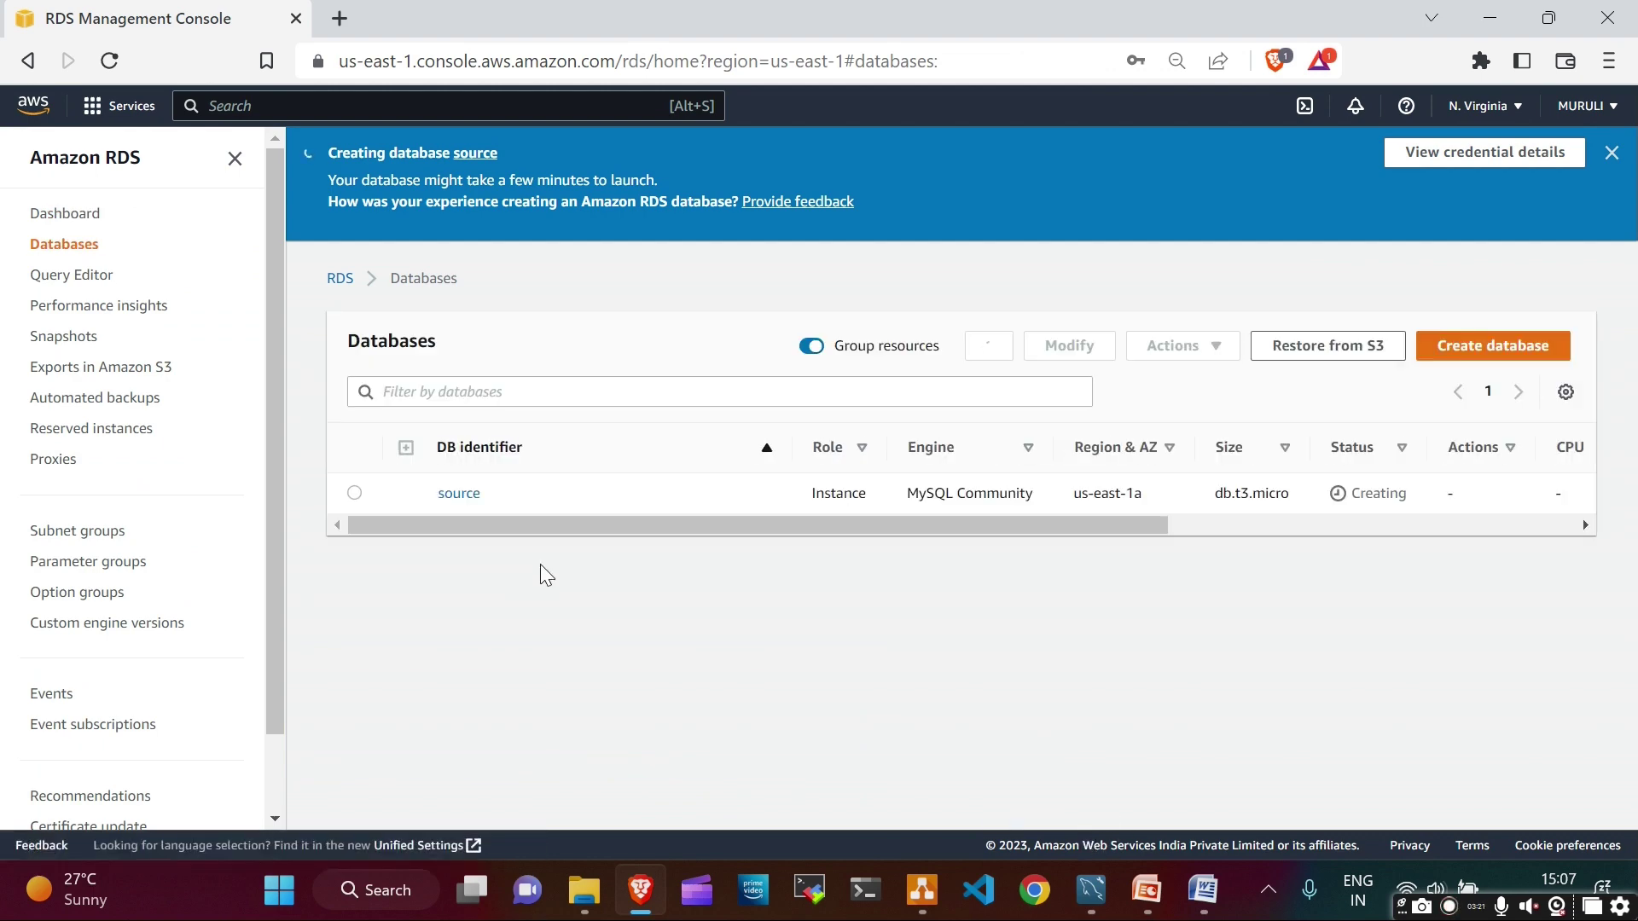
click(922, 890)
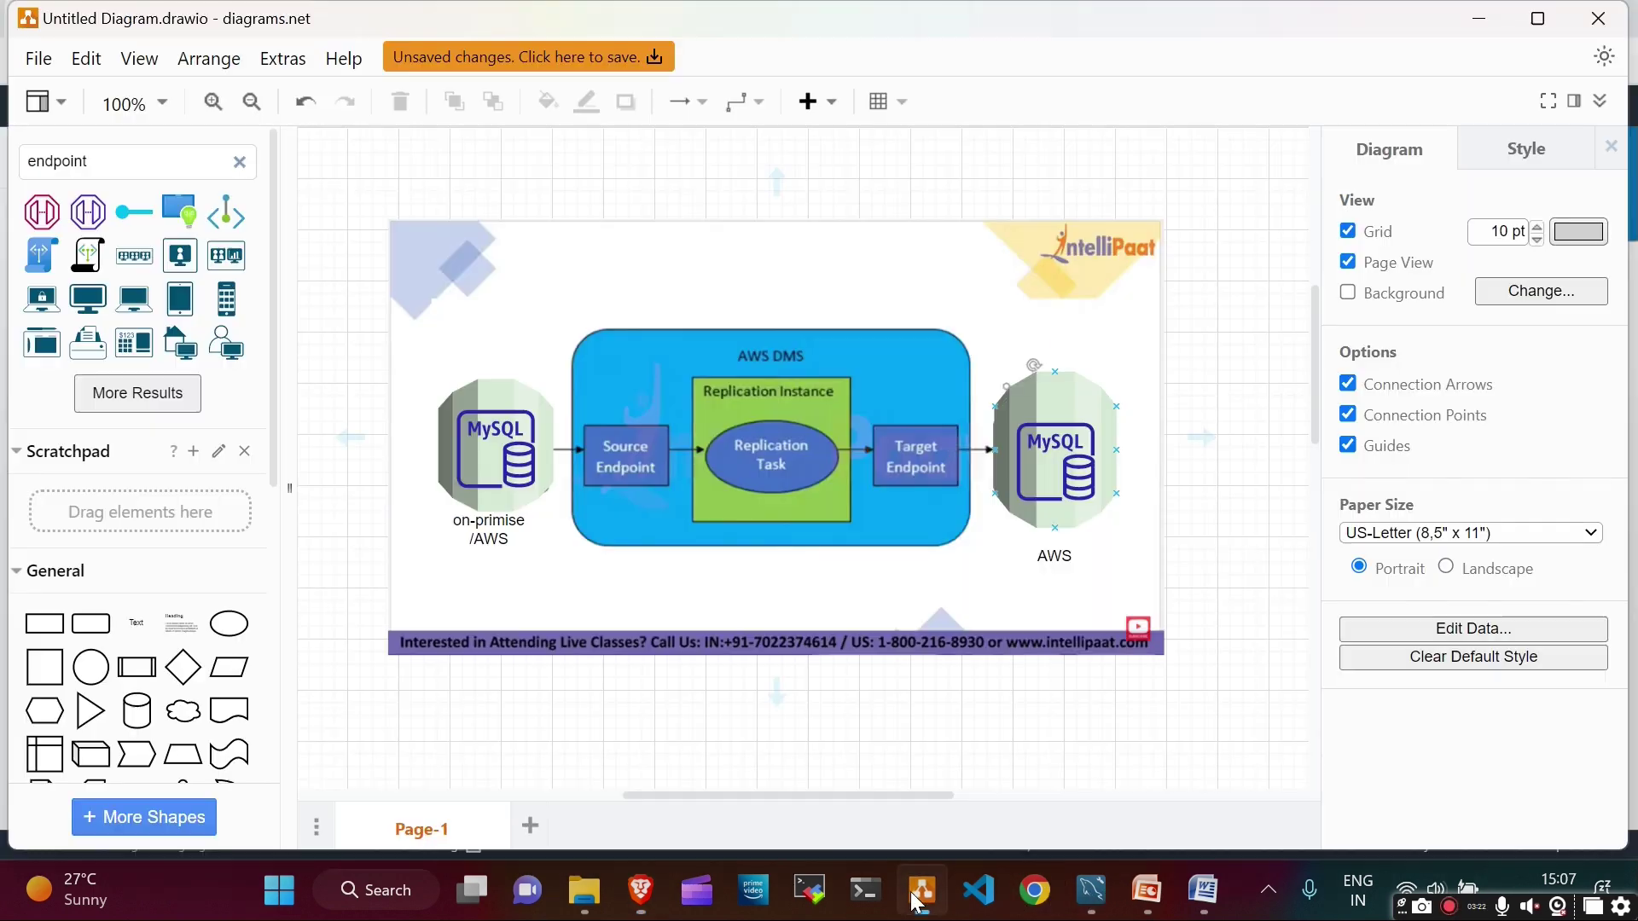
key(Escape)
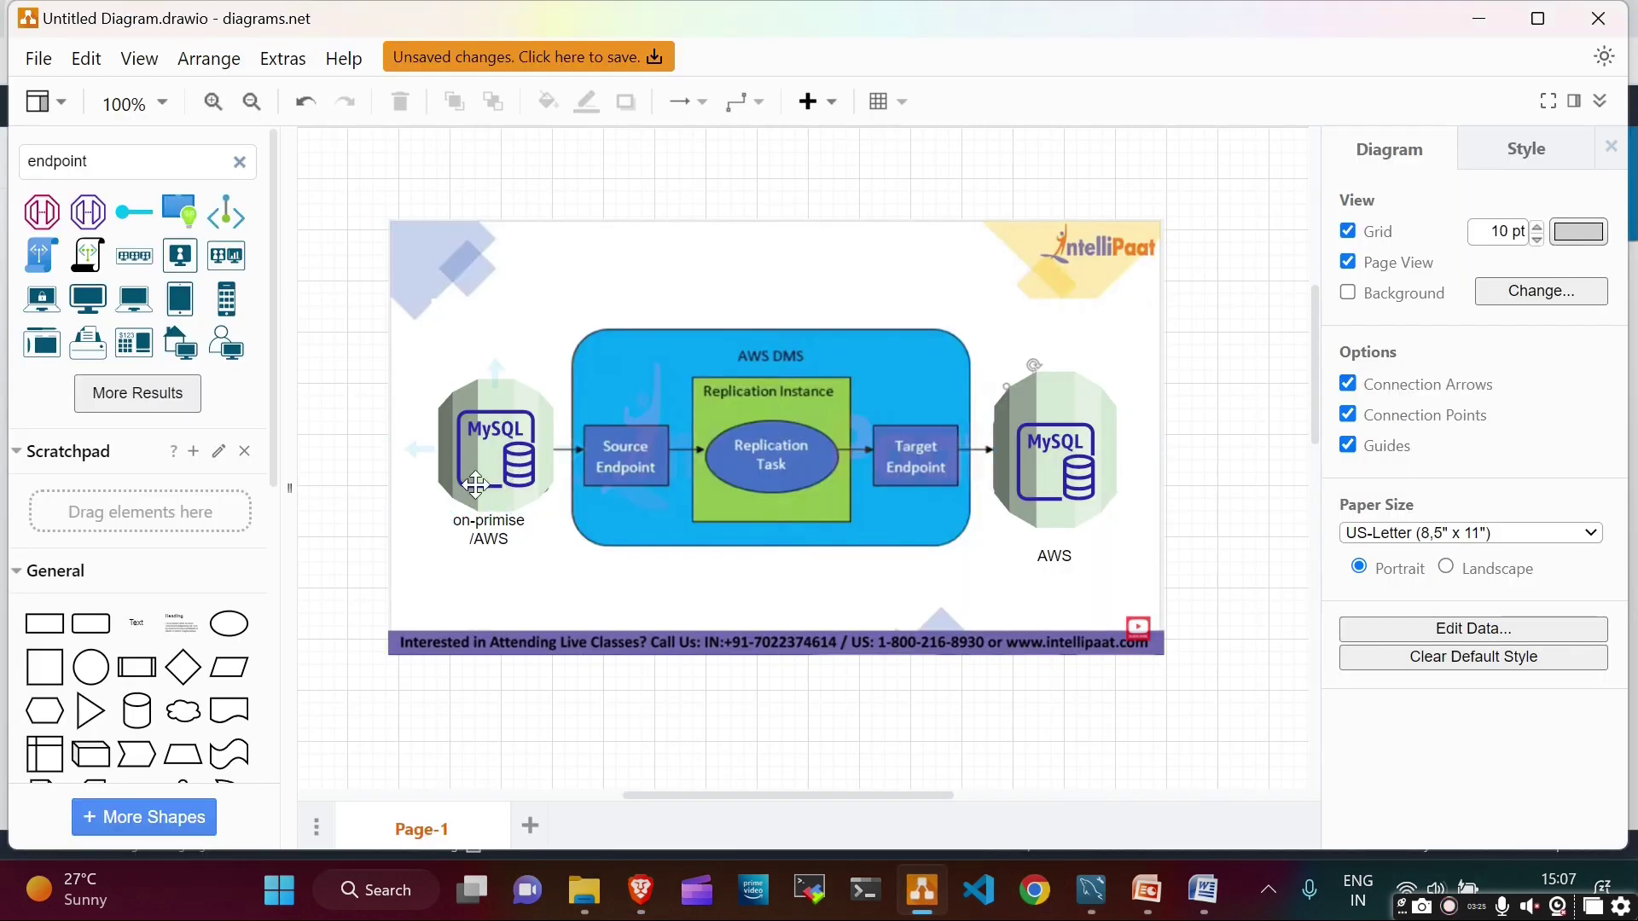
click(1036, 551)
click(1055, 510)
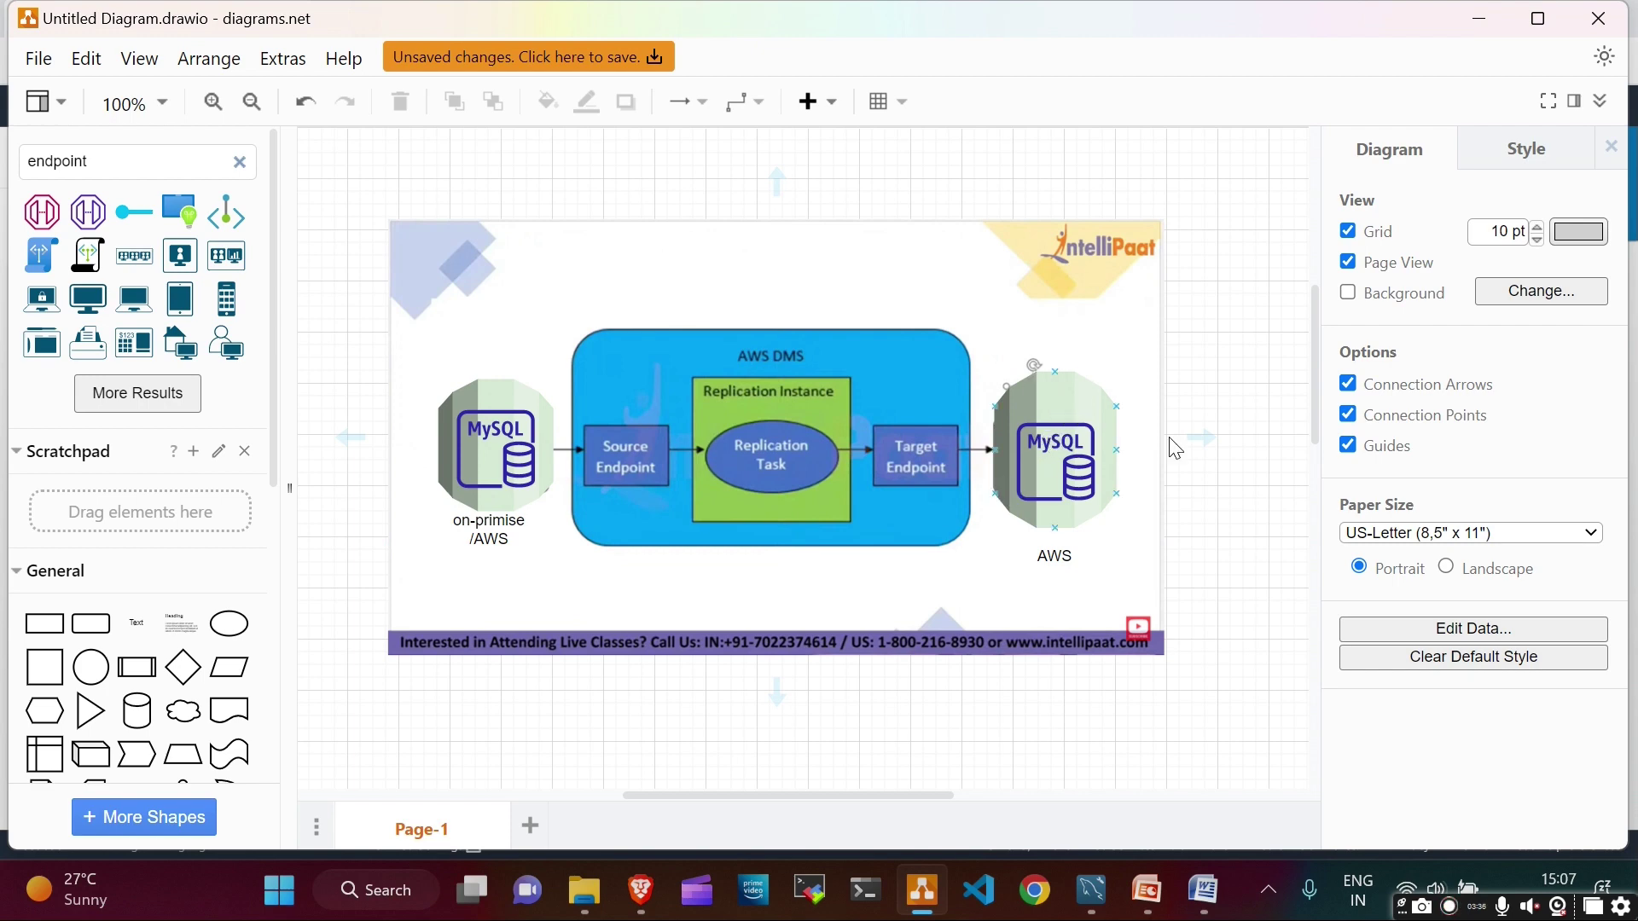
key(alt+Tab)
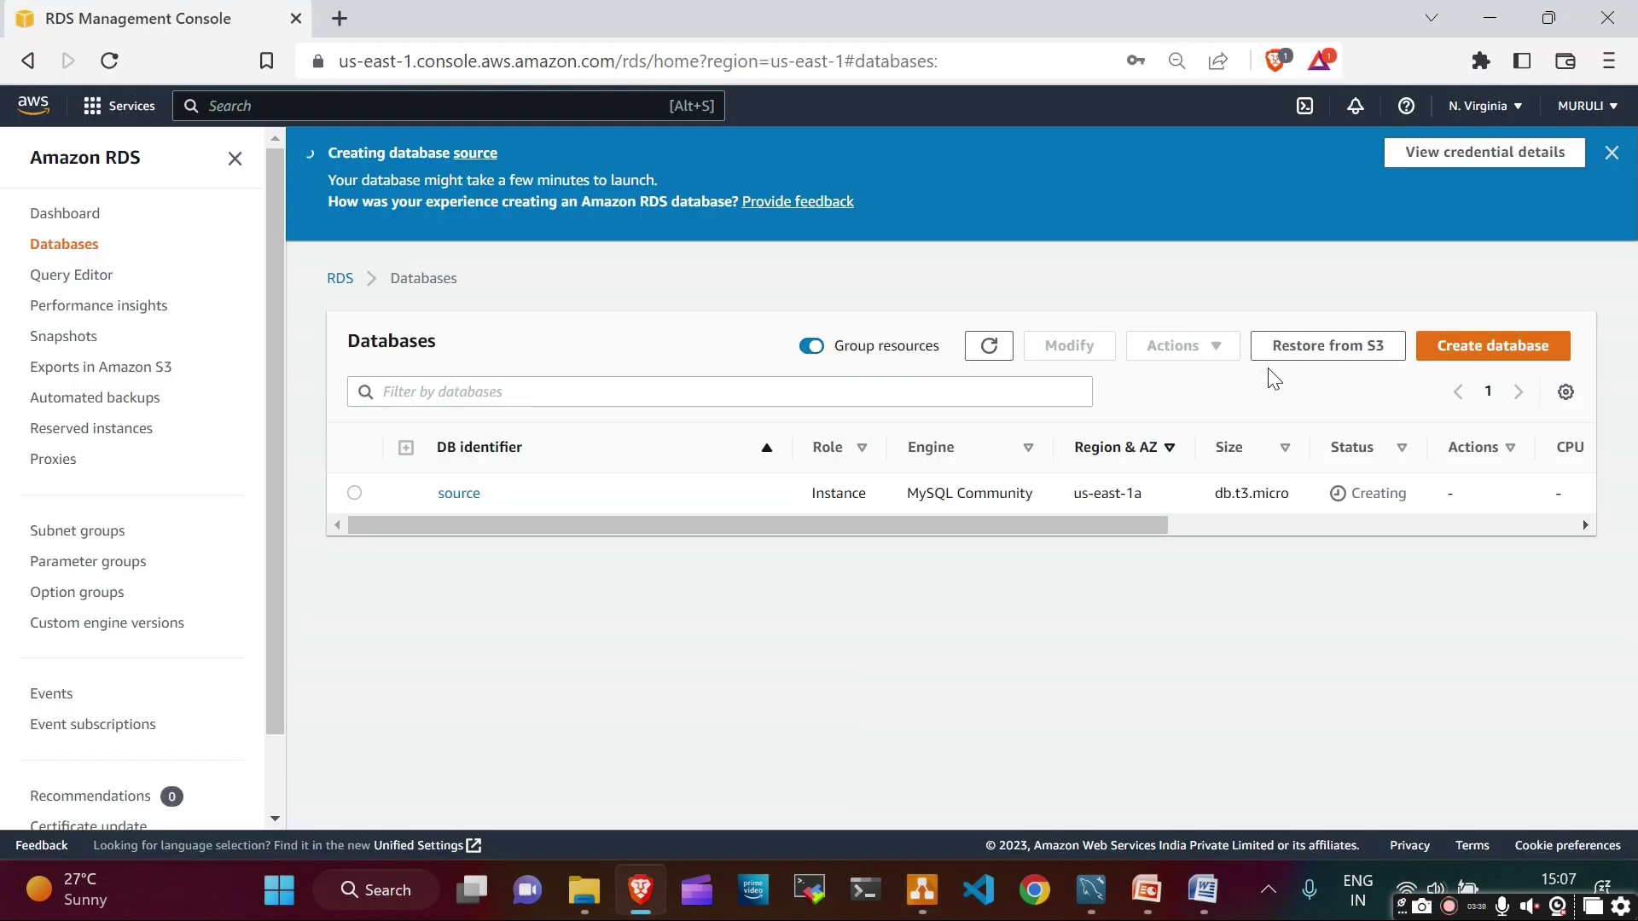
Start a second database with the MySQL engine and the Free tier template.
click(1470, 343)
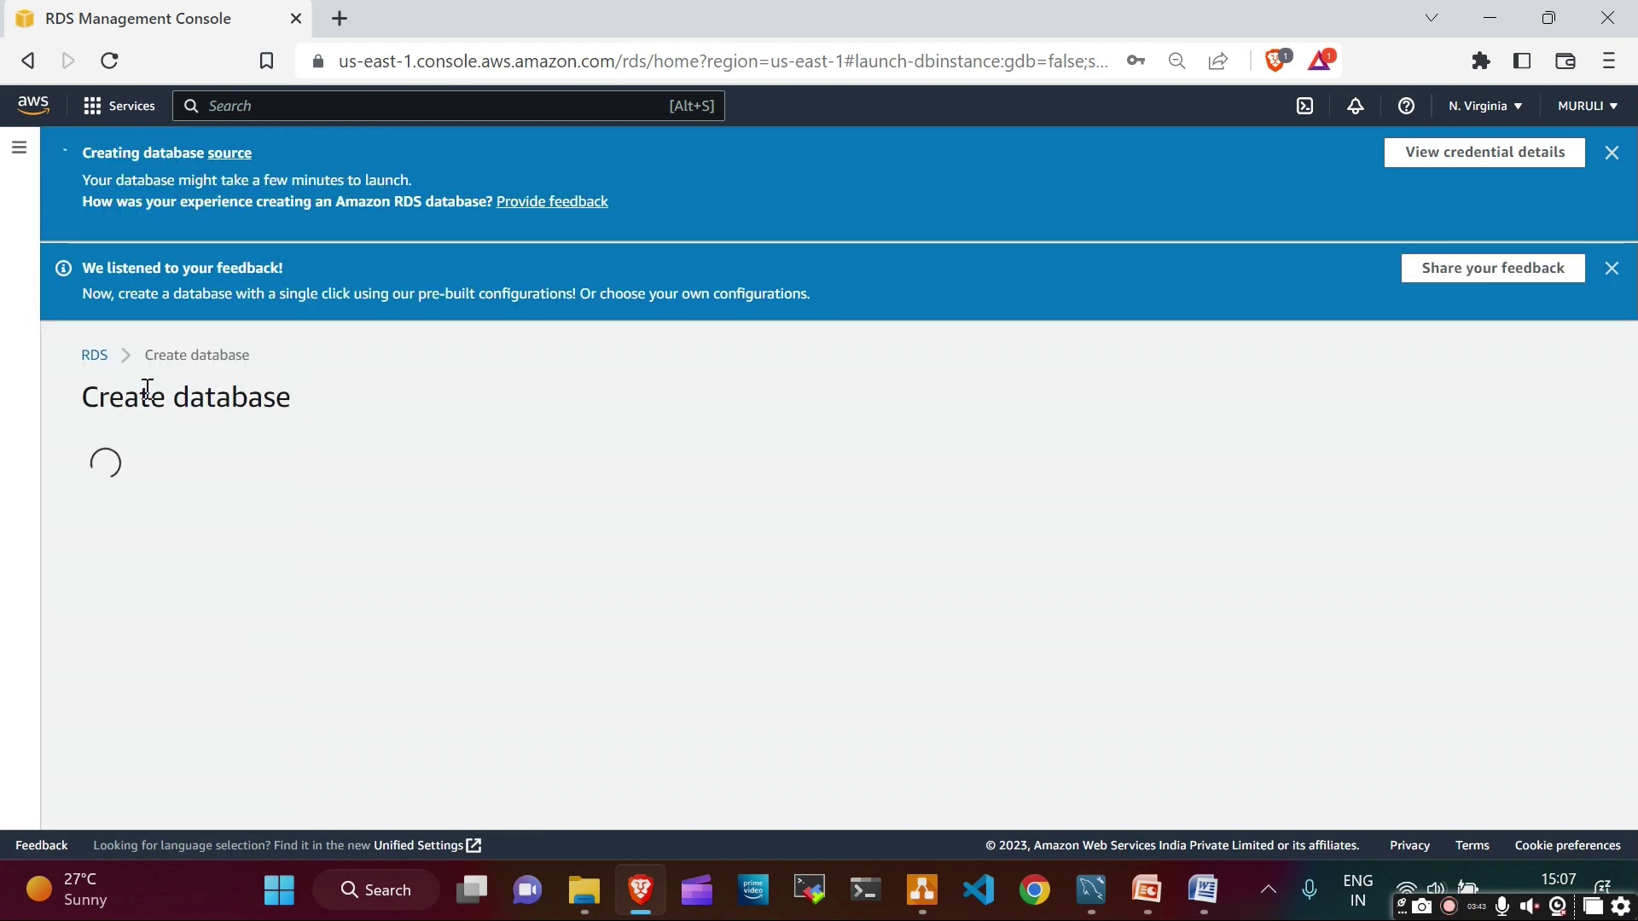
click(1612, 153)
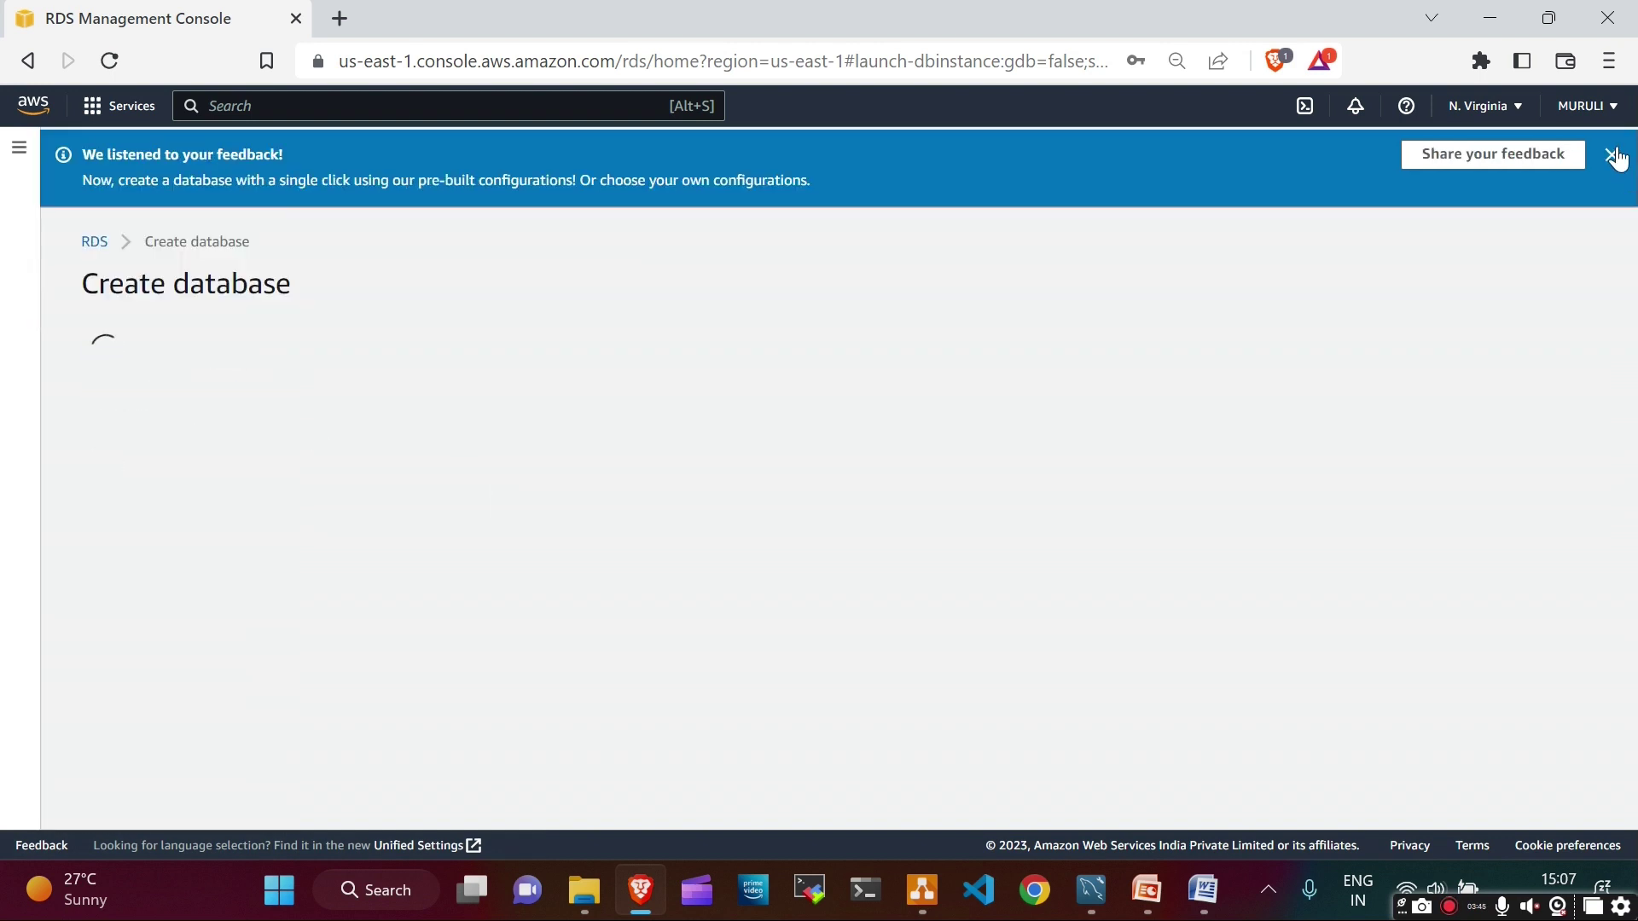
click(1611, 153)
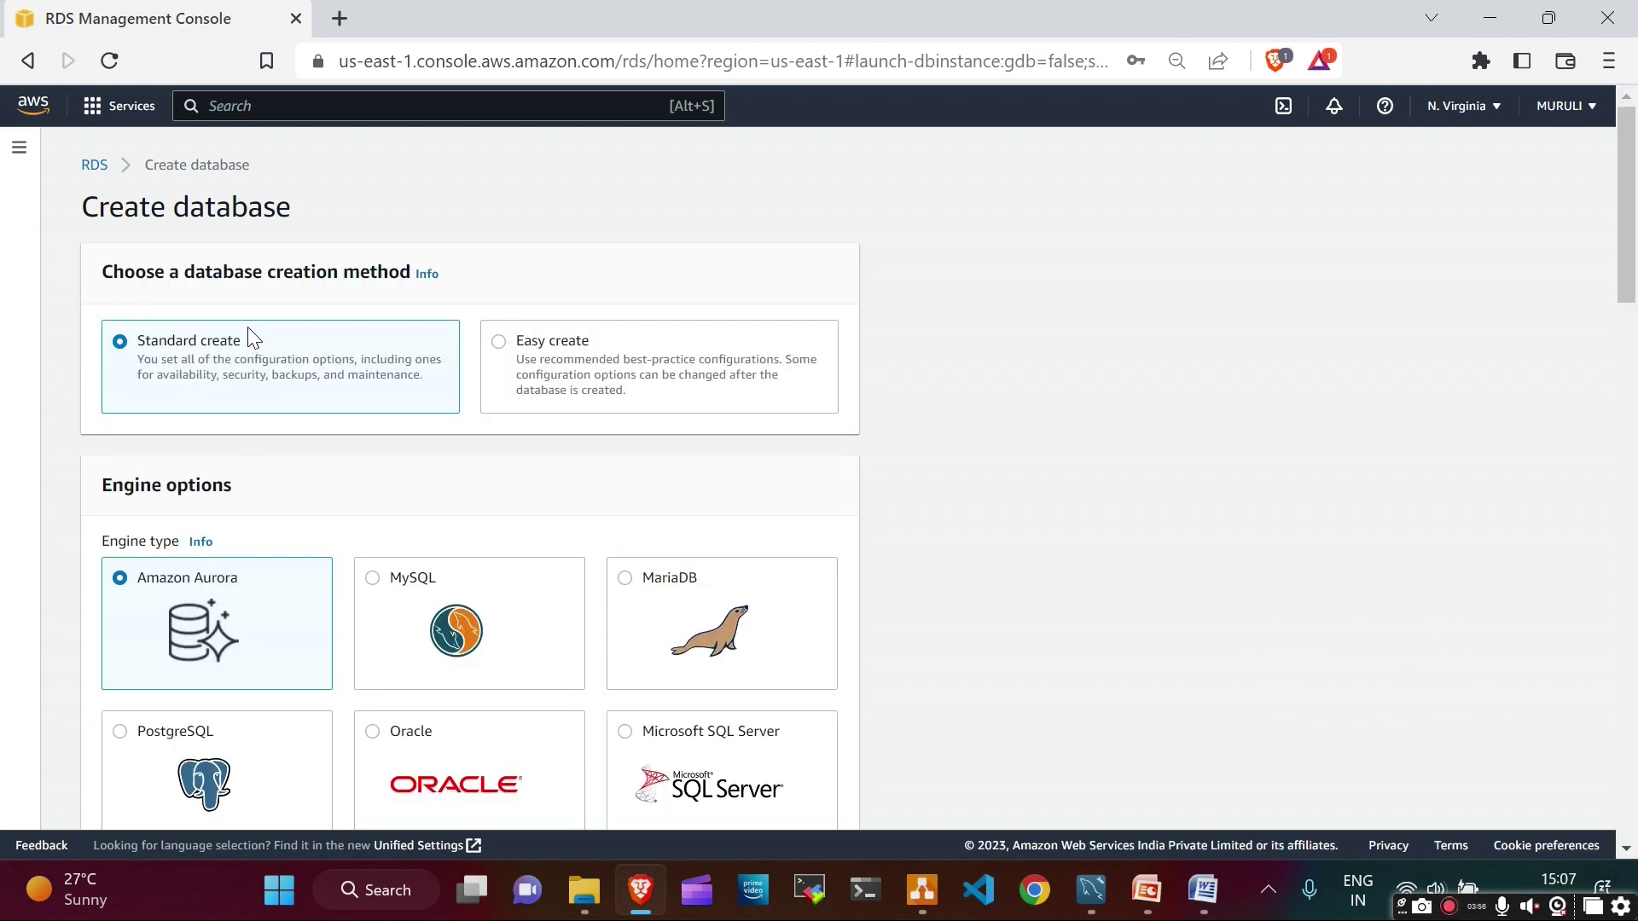
scroll(287, 369, down, 5)
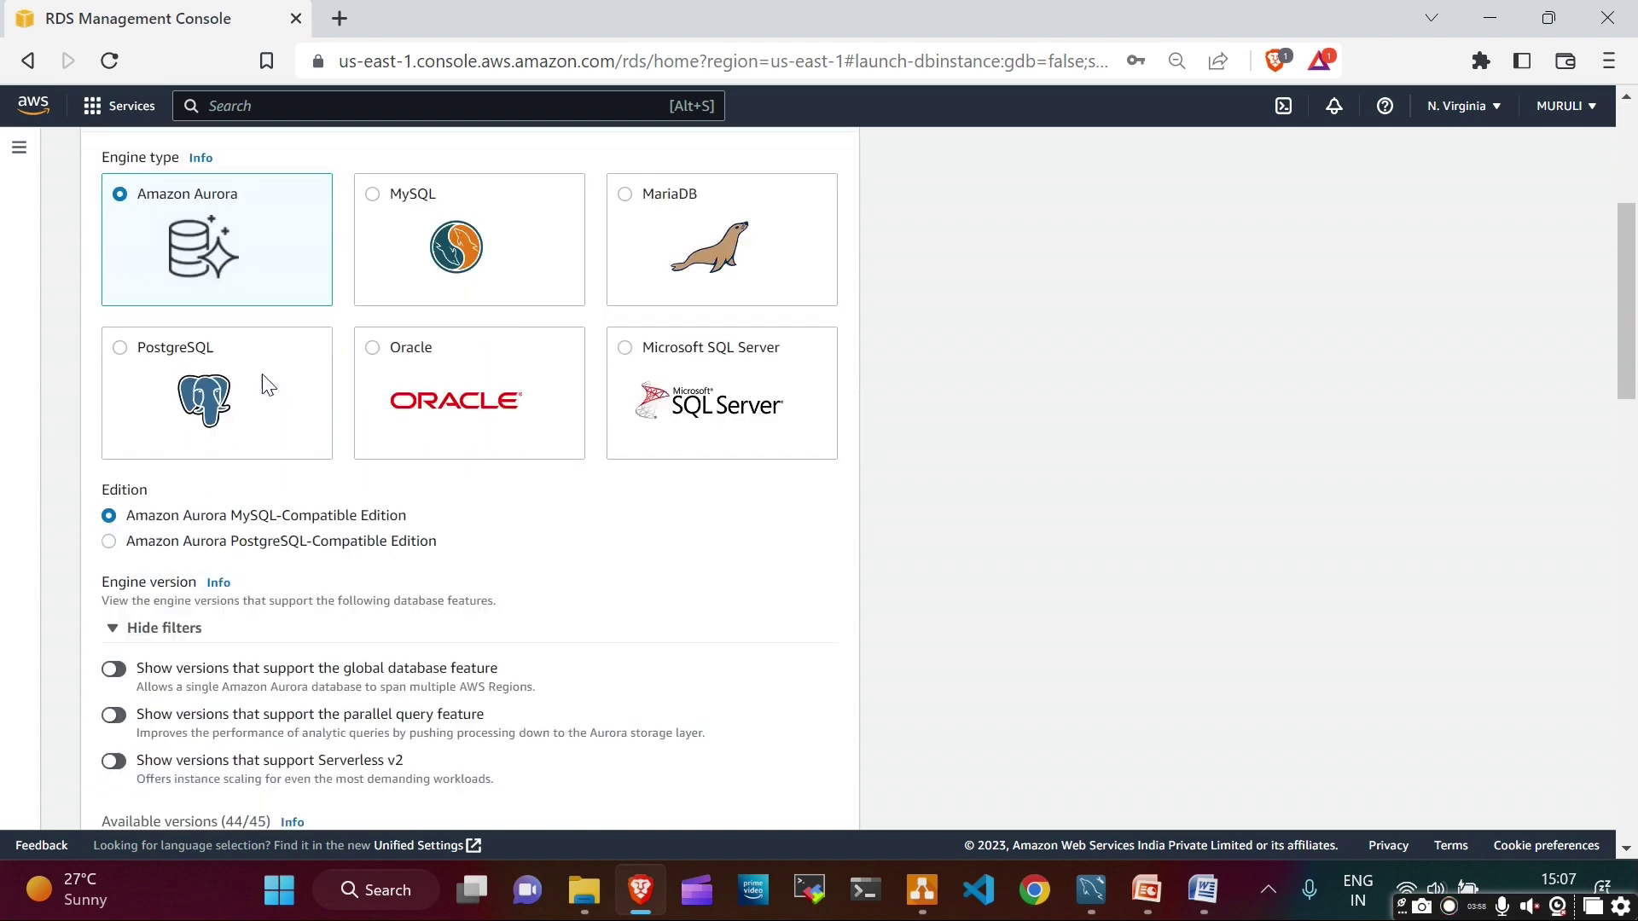
click(384, 205)
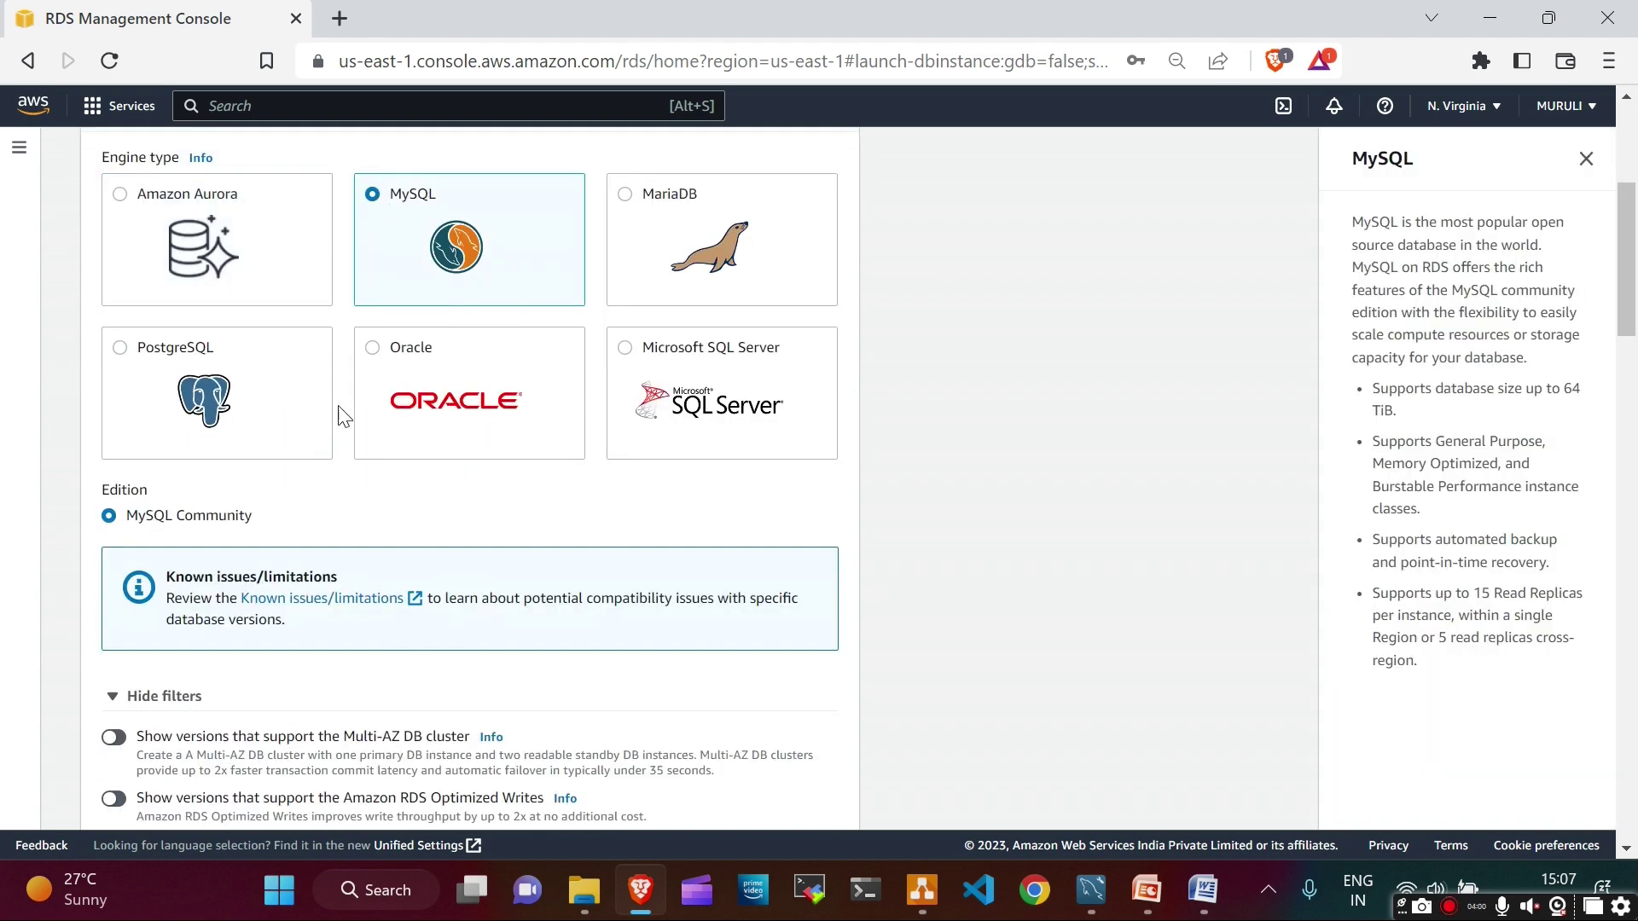
scroll(373, 278, down, 10)
click(580, 340)
click(619, 323)
Name the instance 'Destination' and set the master username to 'root'.
scroll(356, 460, down, 6)
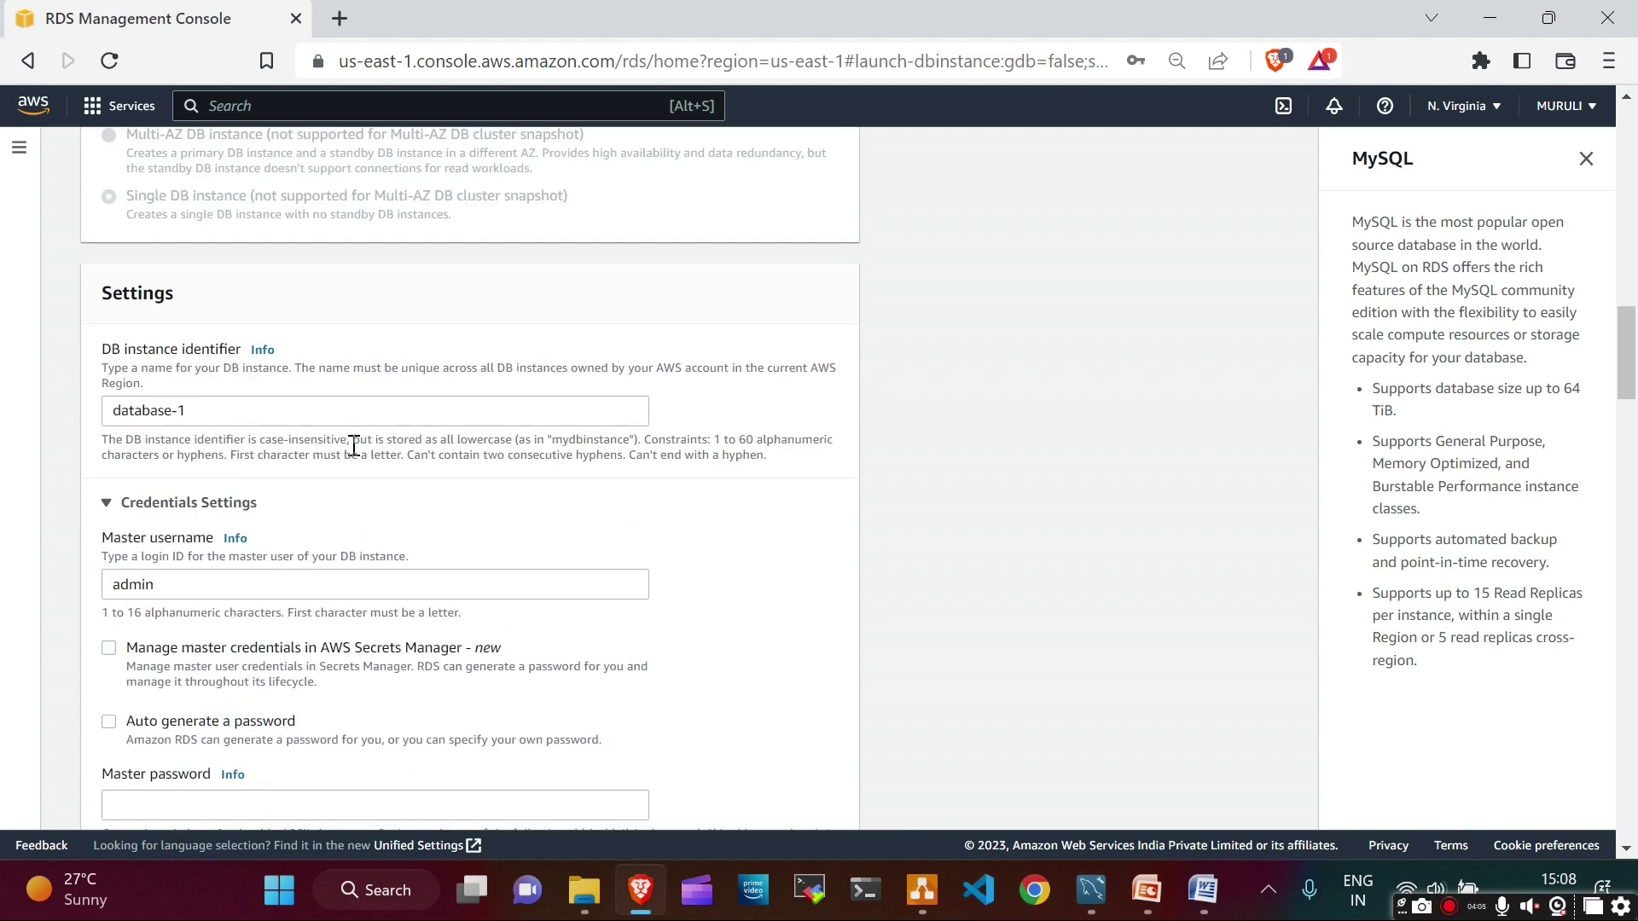
drag(221, 413, 77, 416)
key(BackSpace)
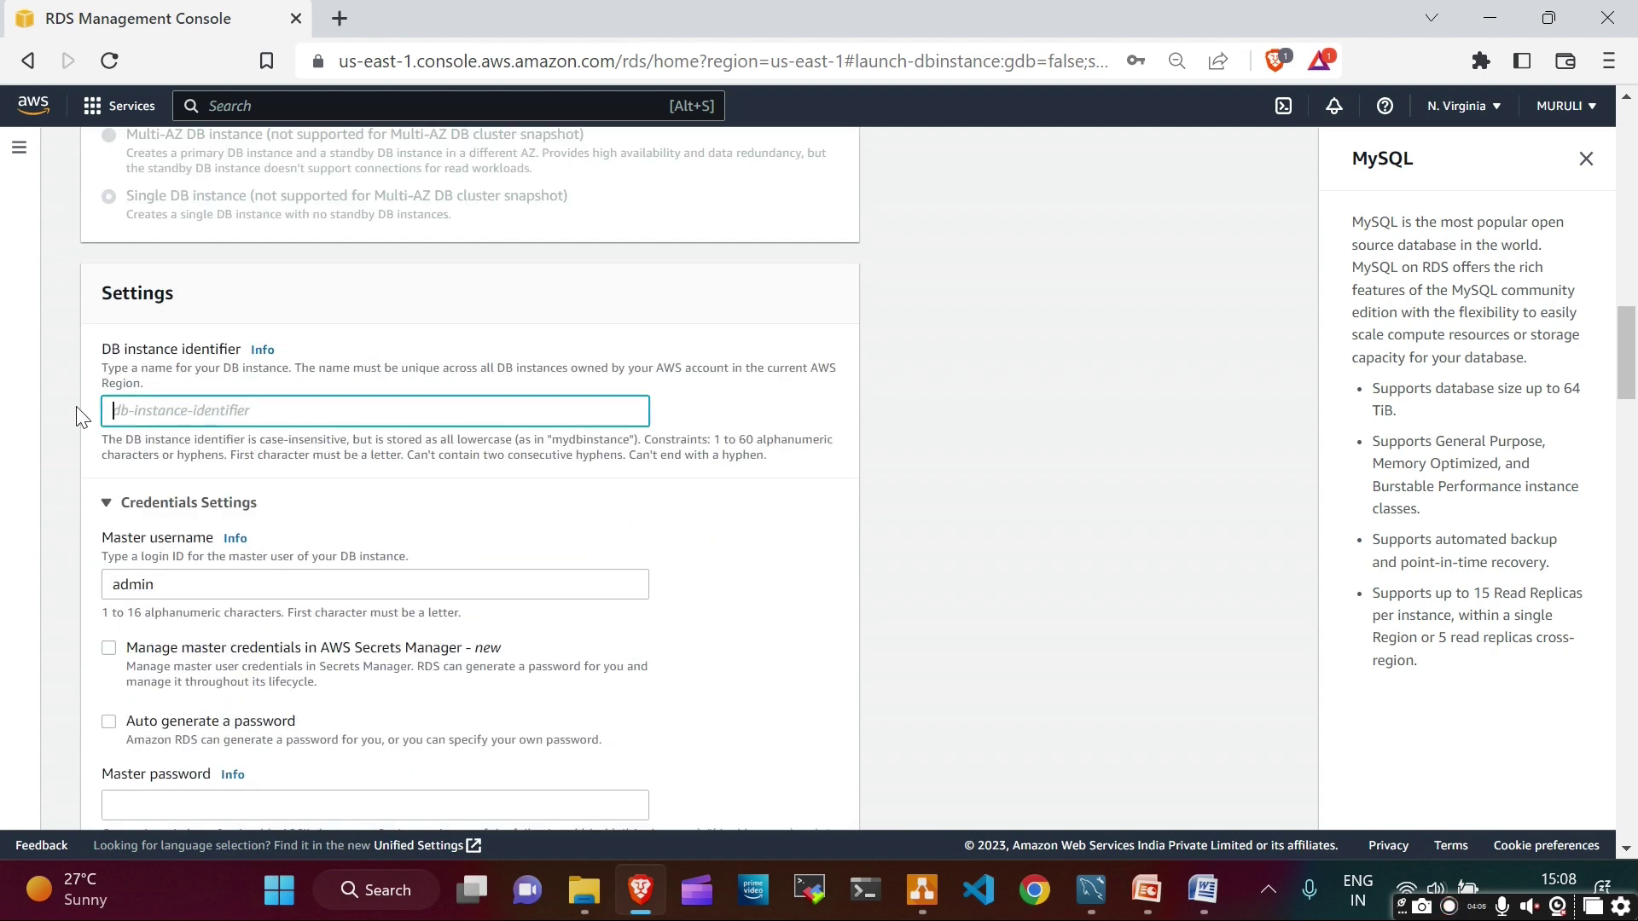
text(Destination)
scroll(94, 518, down, 3)
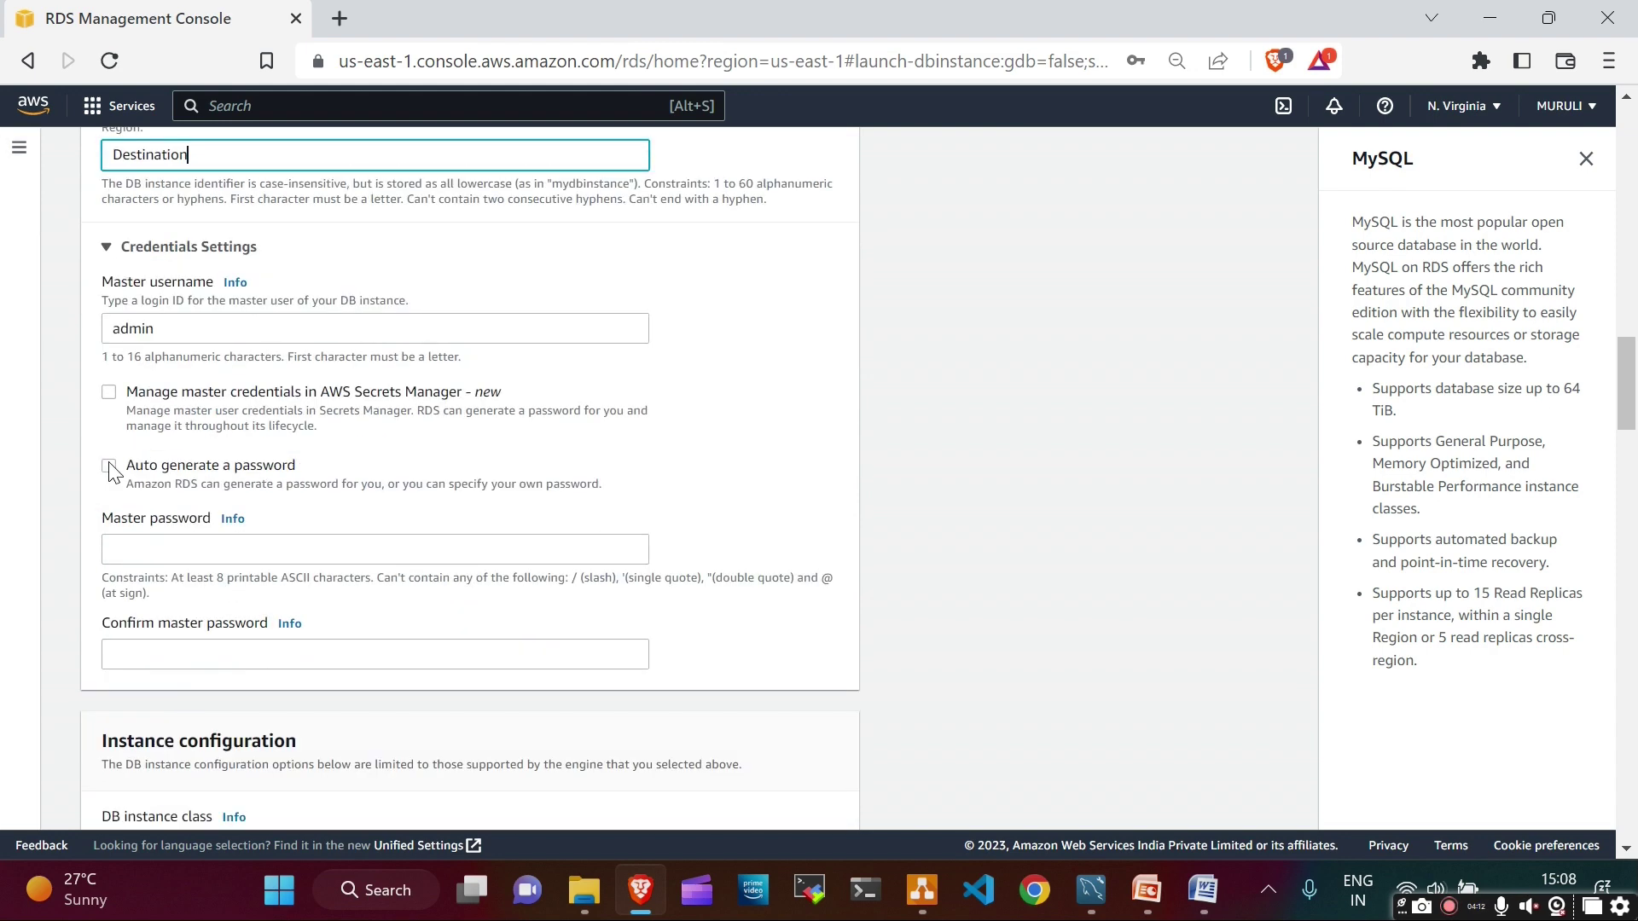
double_click(151, 327)
text(r)
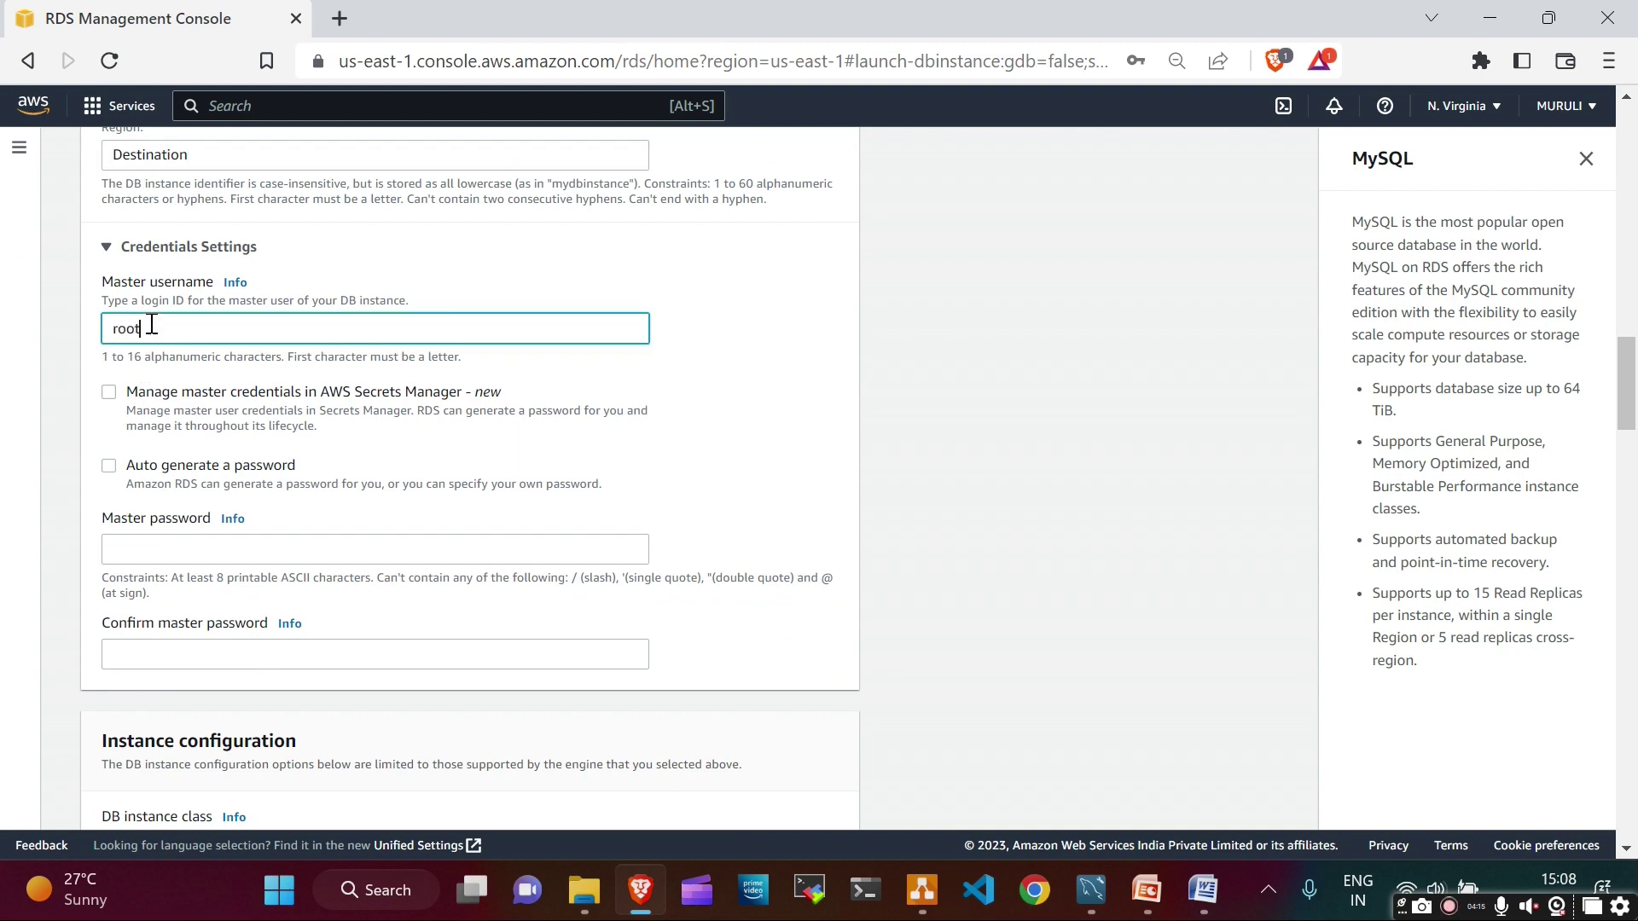
text(oot)
Enter the master password and confirm it.
scroll(172, 360, down, 3)
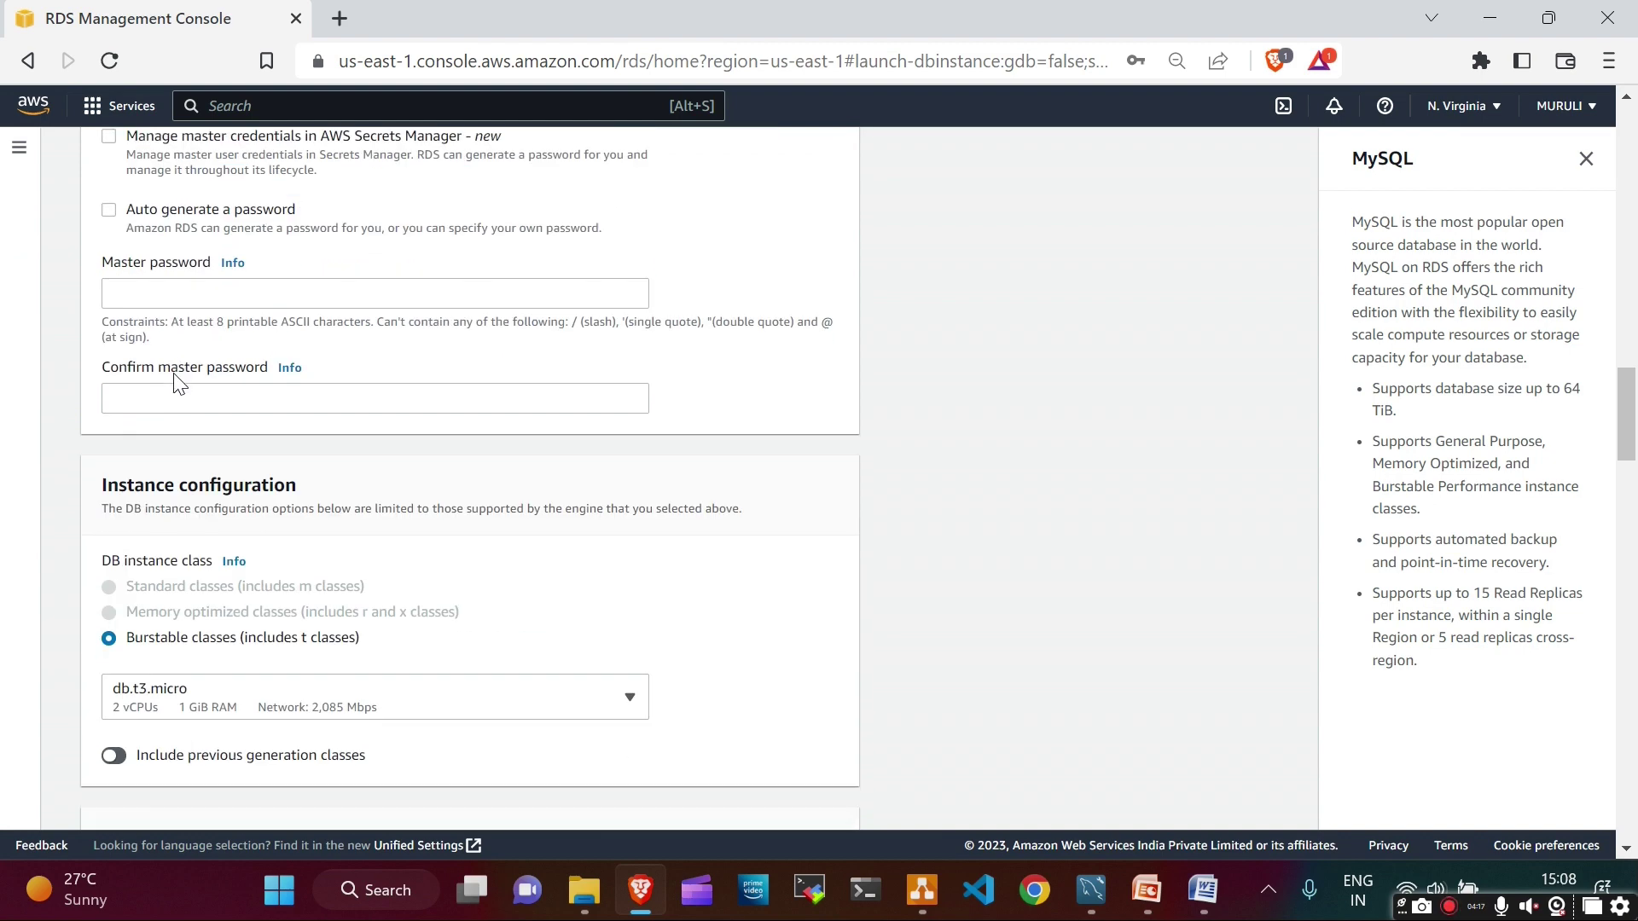
click(180, 298)
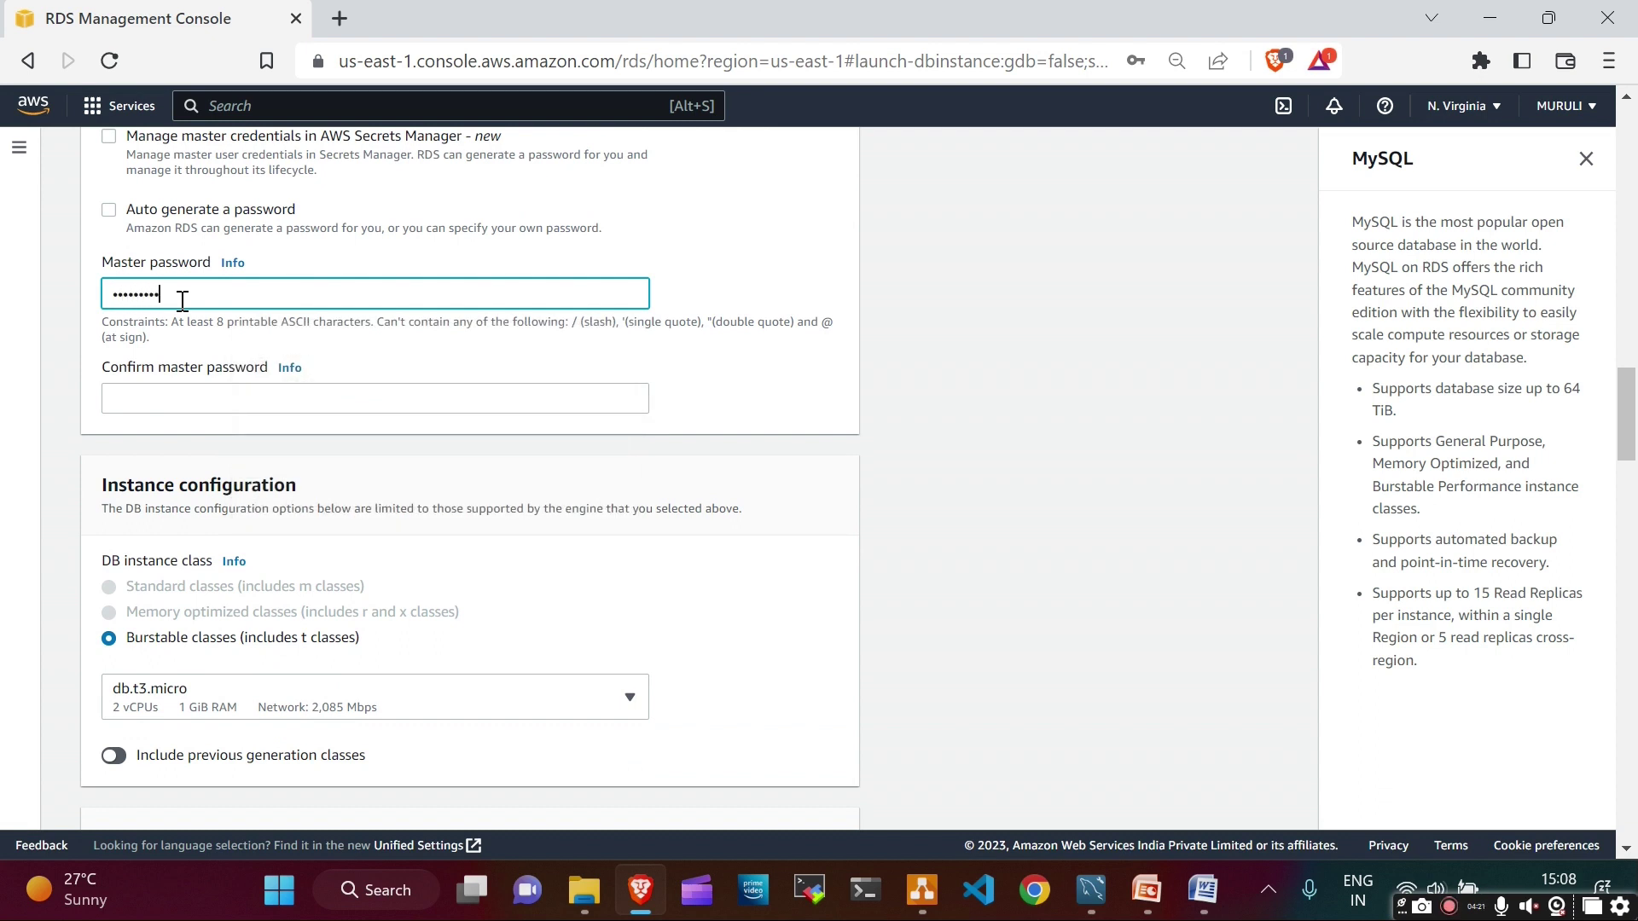
key(Tab)
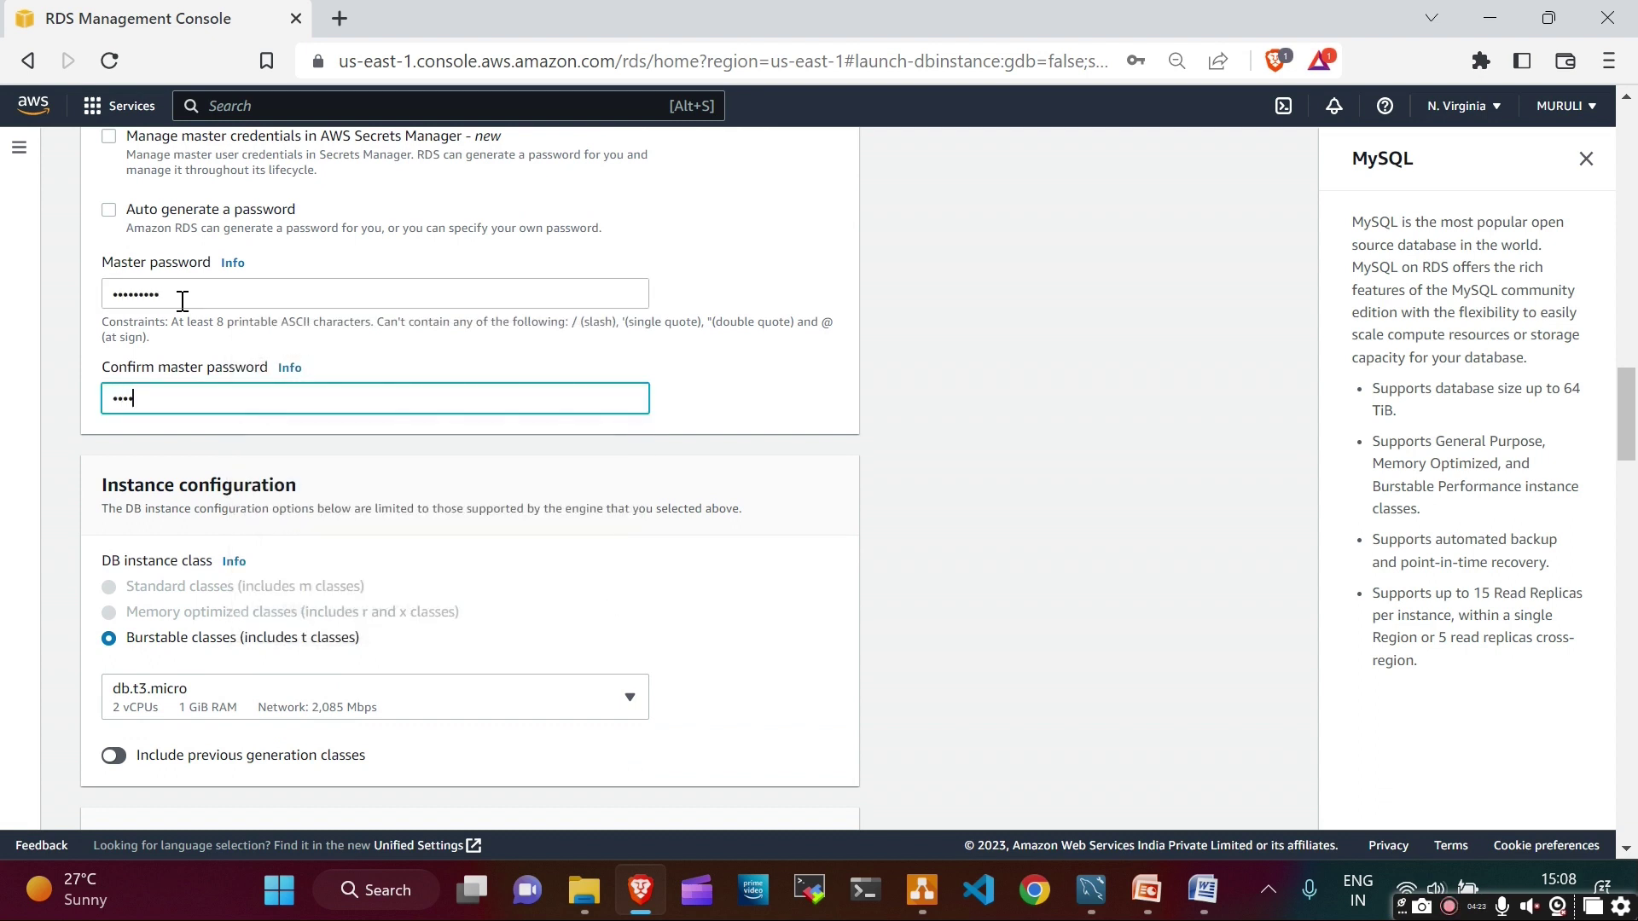
Disable storage autoscaling and set Public access to Yes.
scroll(201, 329, down, 5)
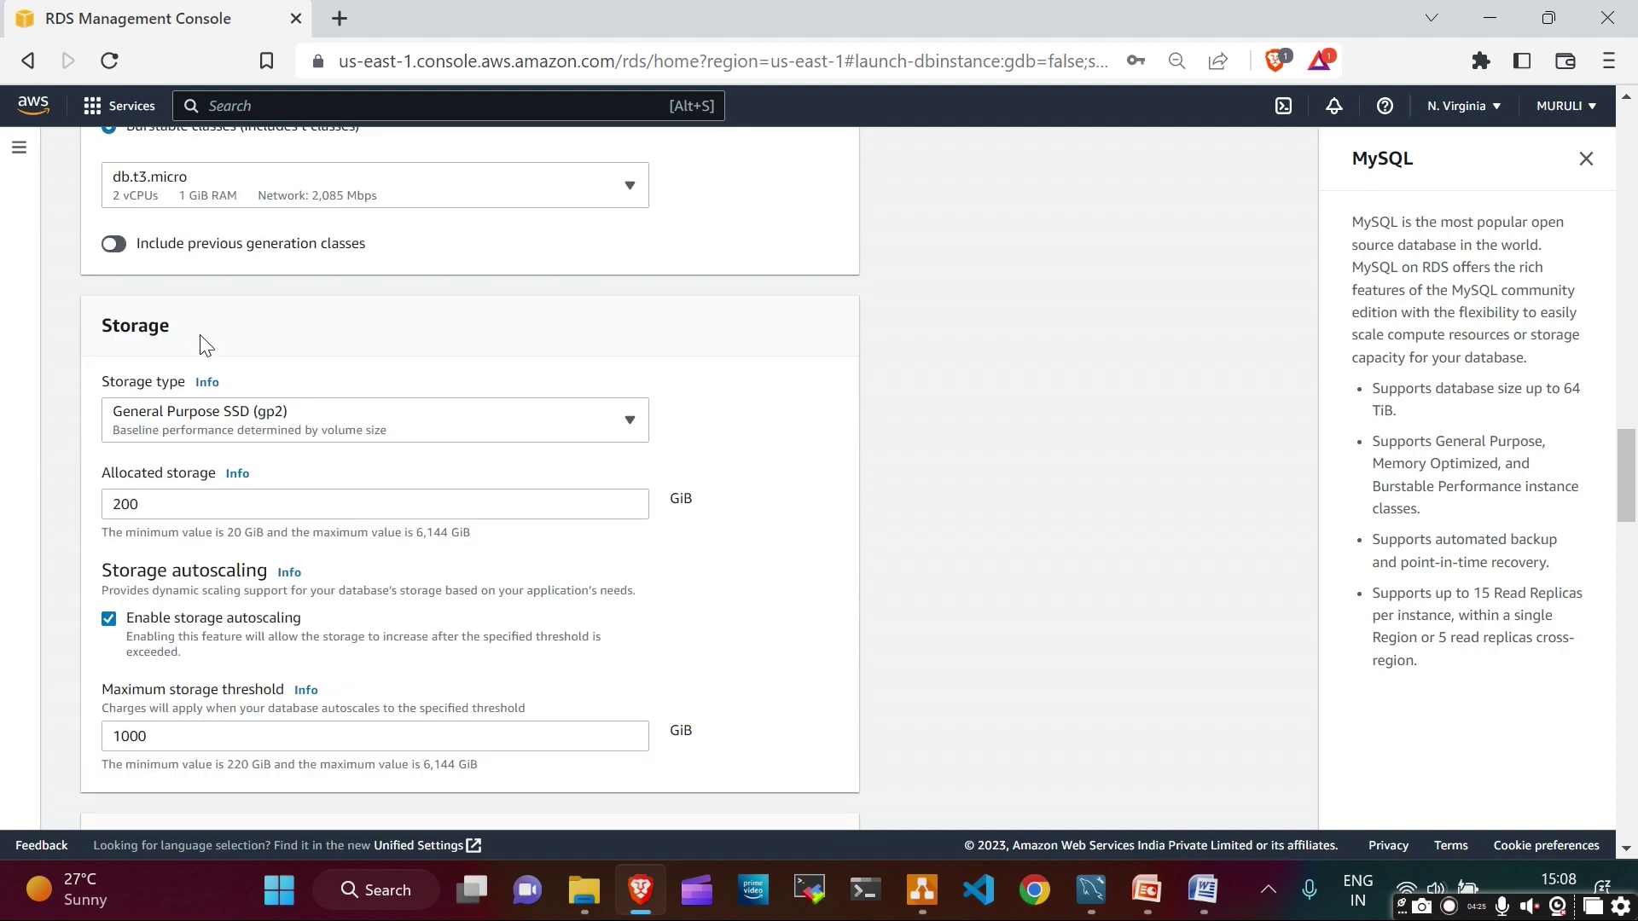
scroll(203, 408, down, 3)
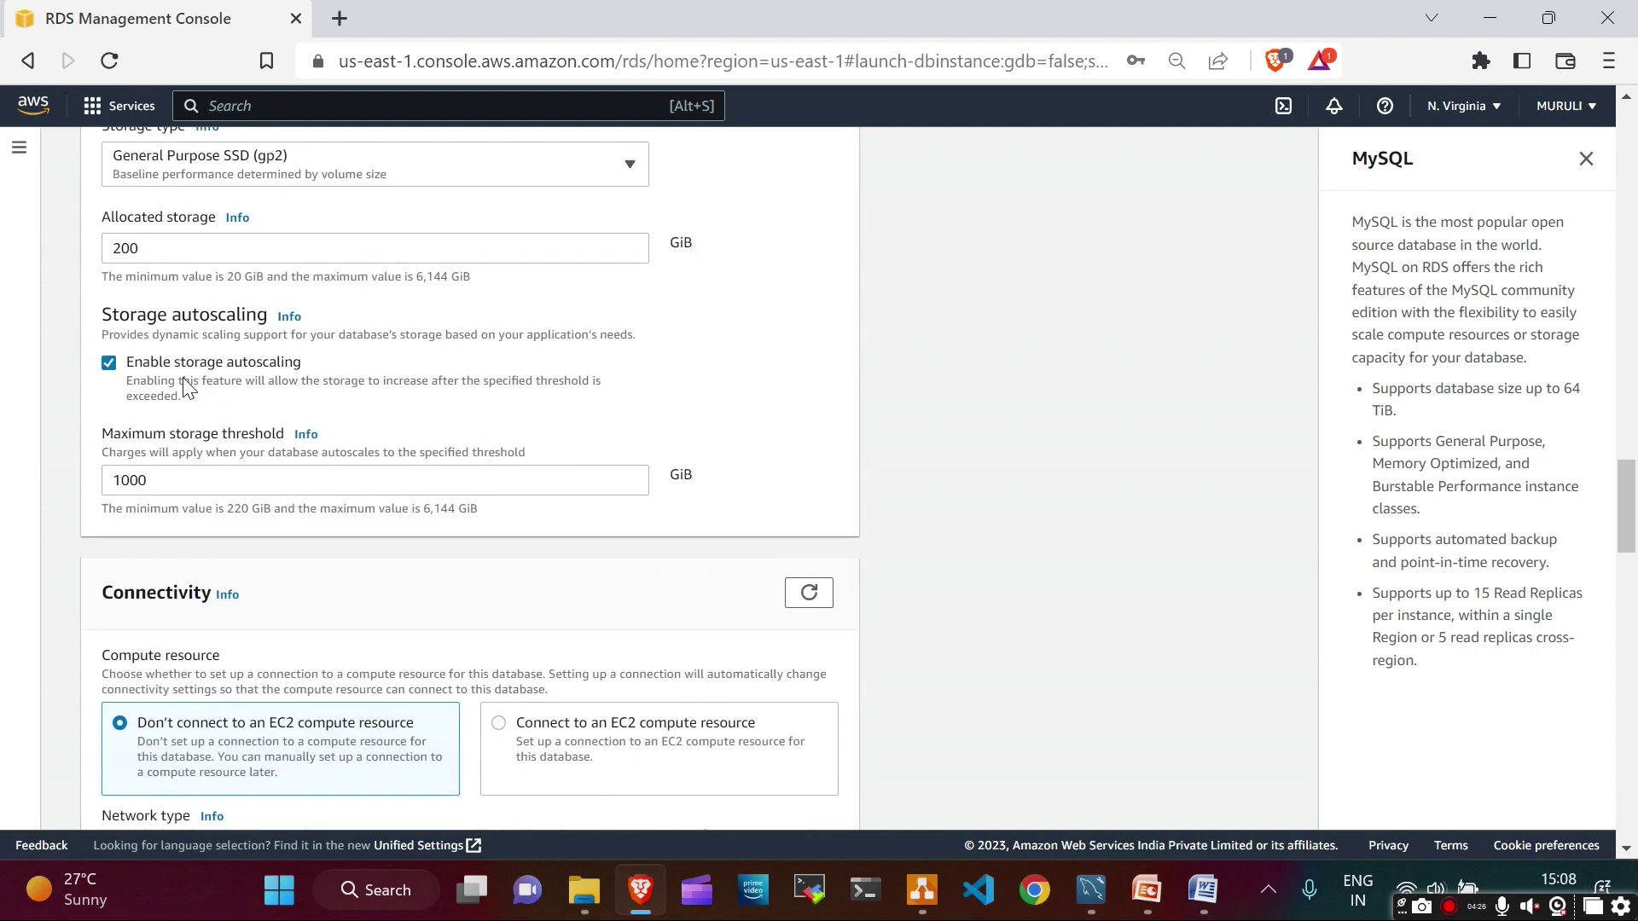
click(186, 388)
scroll(171, 407, down, 7)
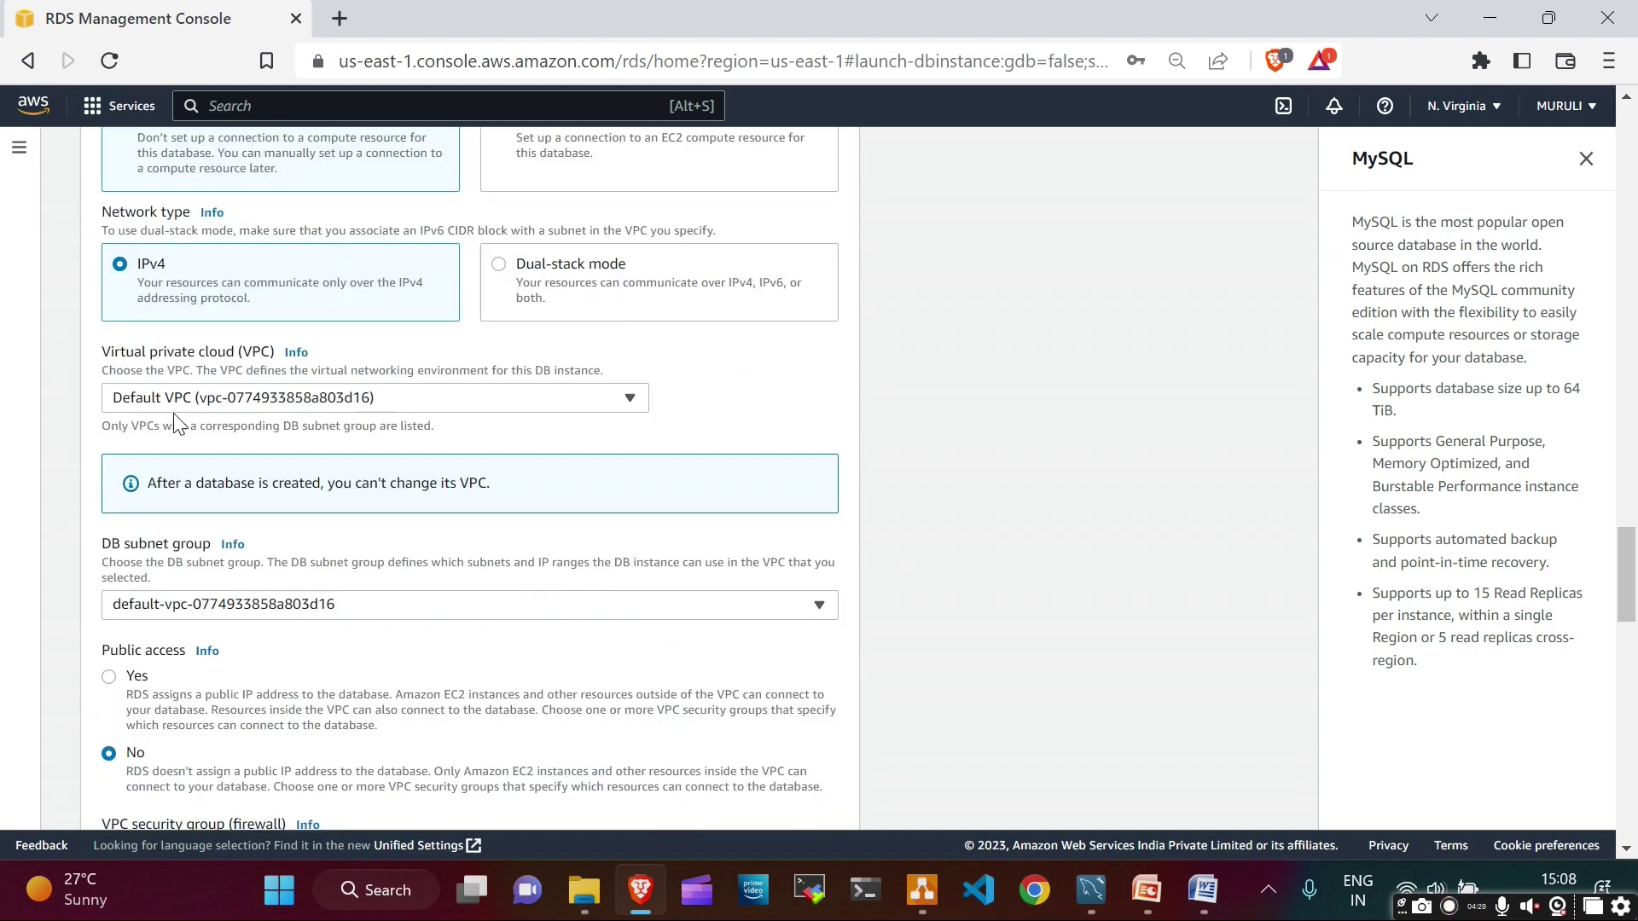
scroll(175, 420, down, 3)
click(108, 421)
scroll(190, 461, down, 3)
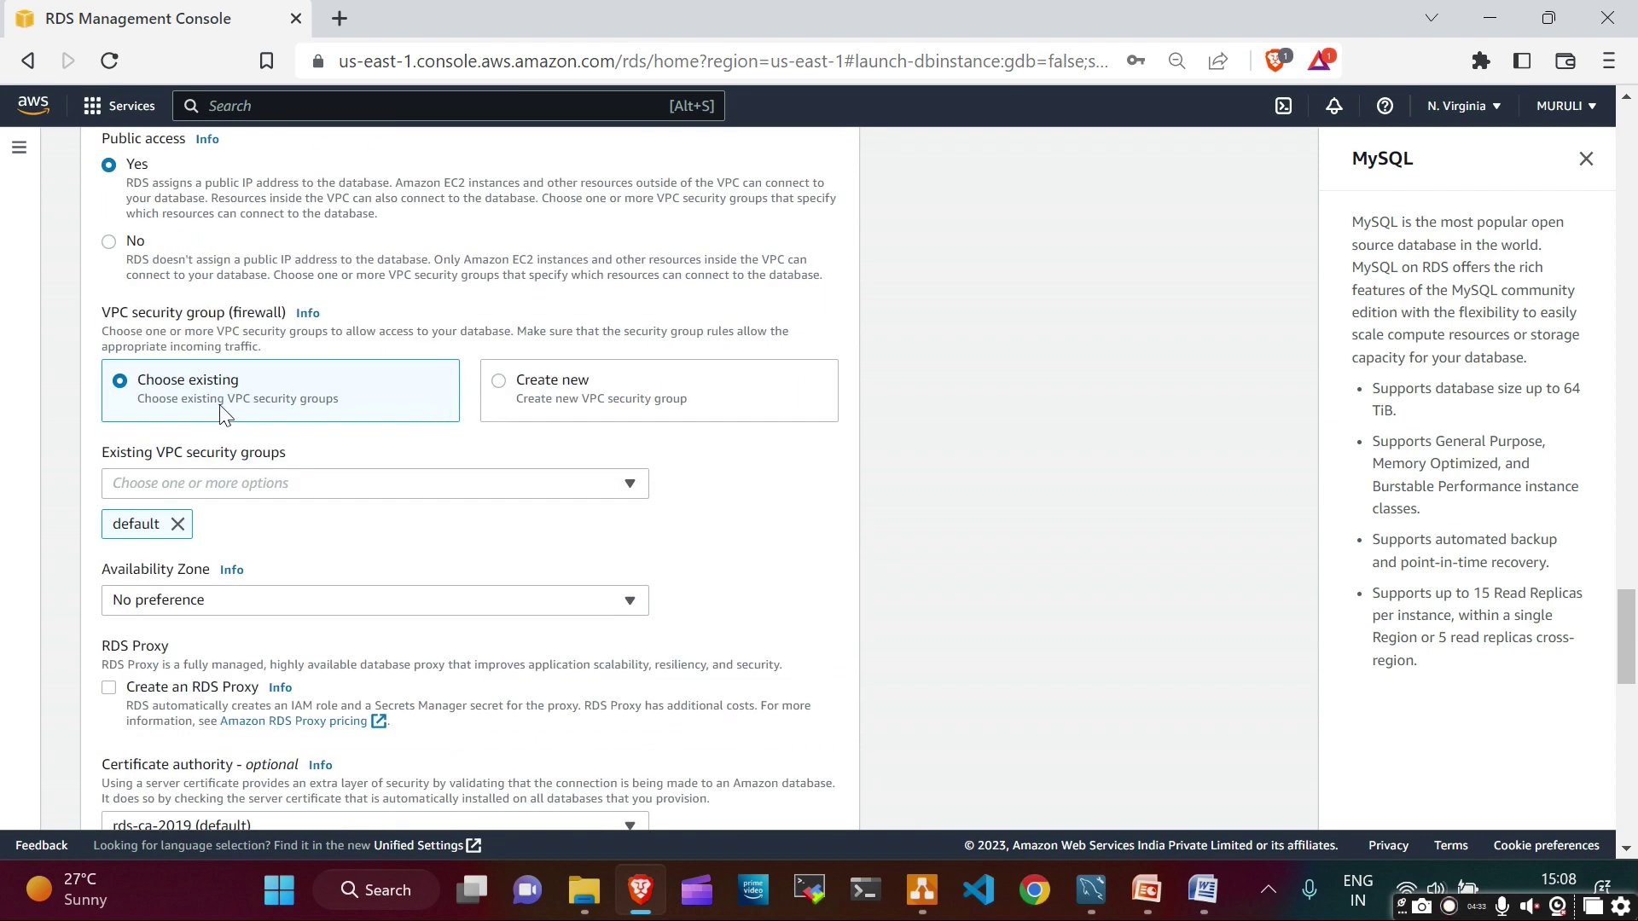
Replace the default VPC security group with the existing 'rdp' group.
click(177, 524)
click(191, 488)
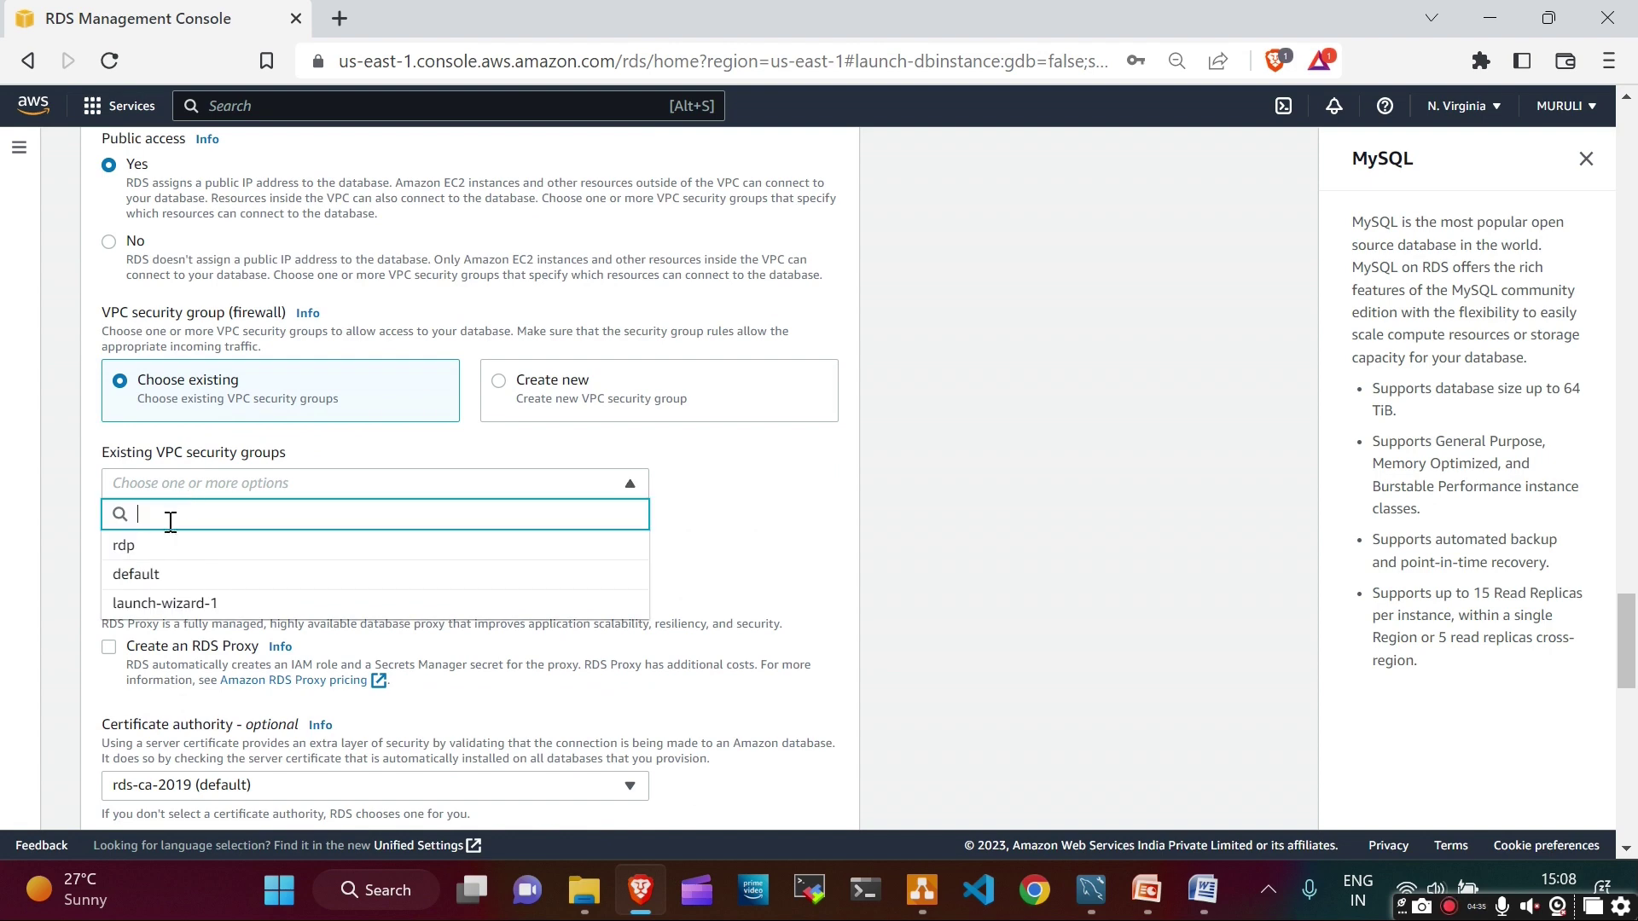
click(163, 553)
click(679, 465)
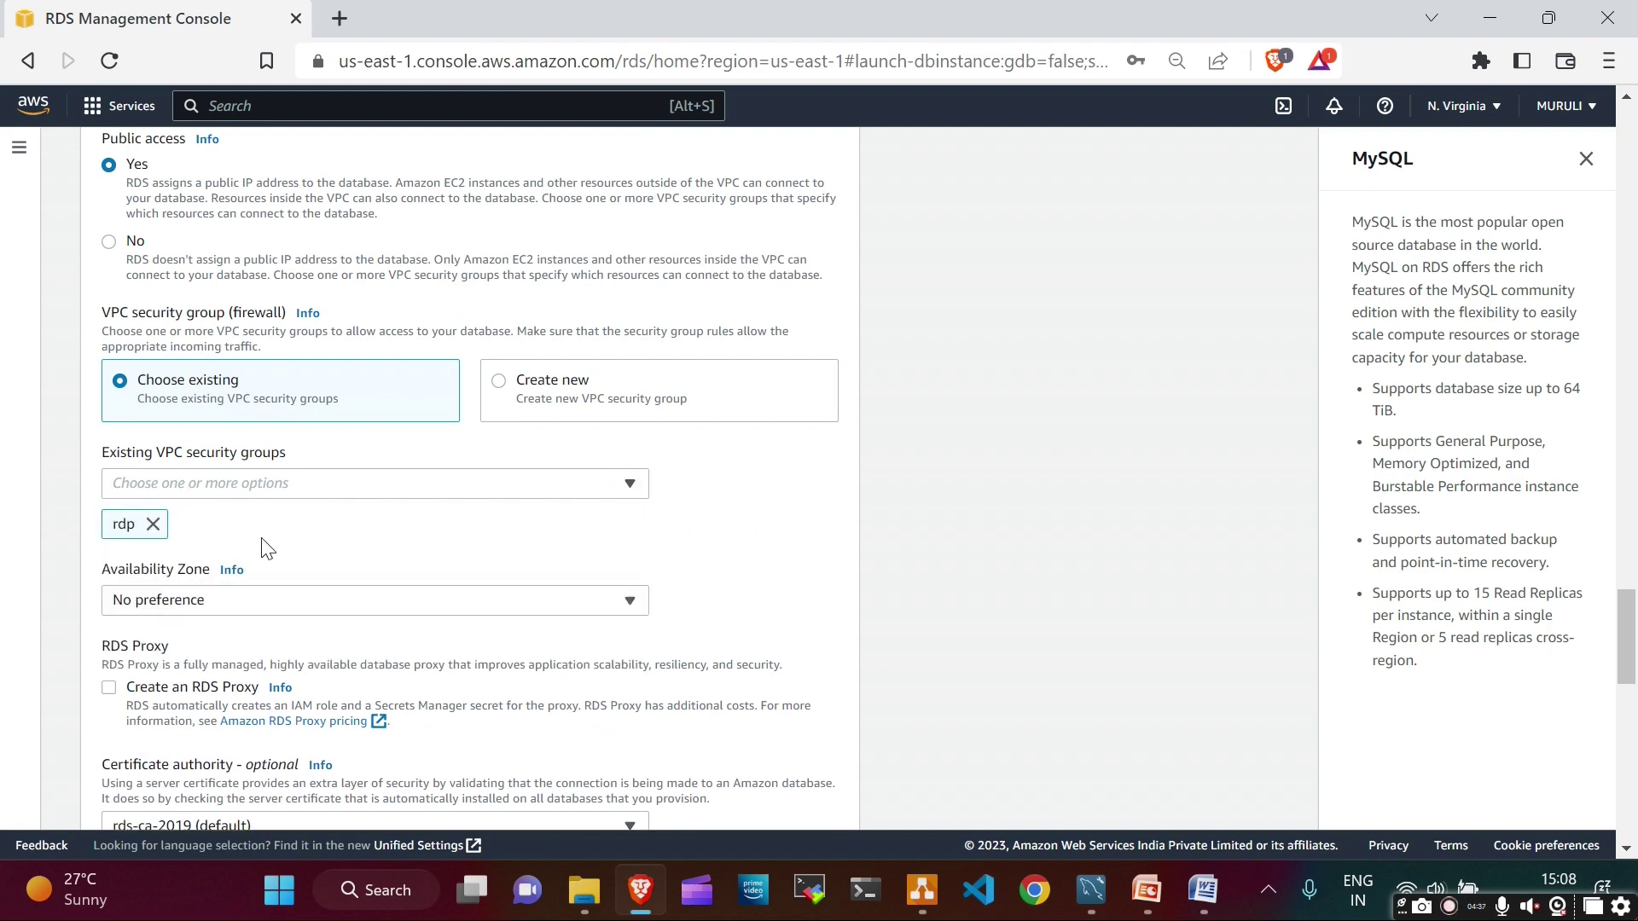
Place the database in availability zone us-east-1a and reveal the port setting.
scroll(266, 549, down, 3)
click(192, 344)
click(162, 403)
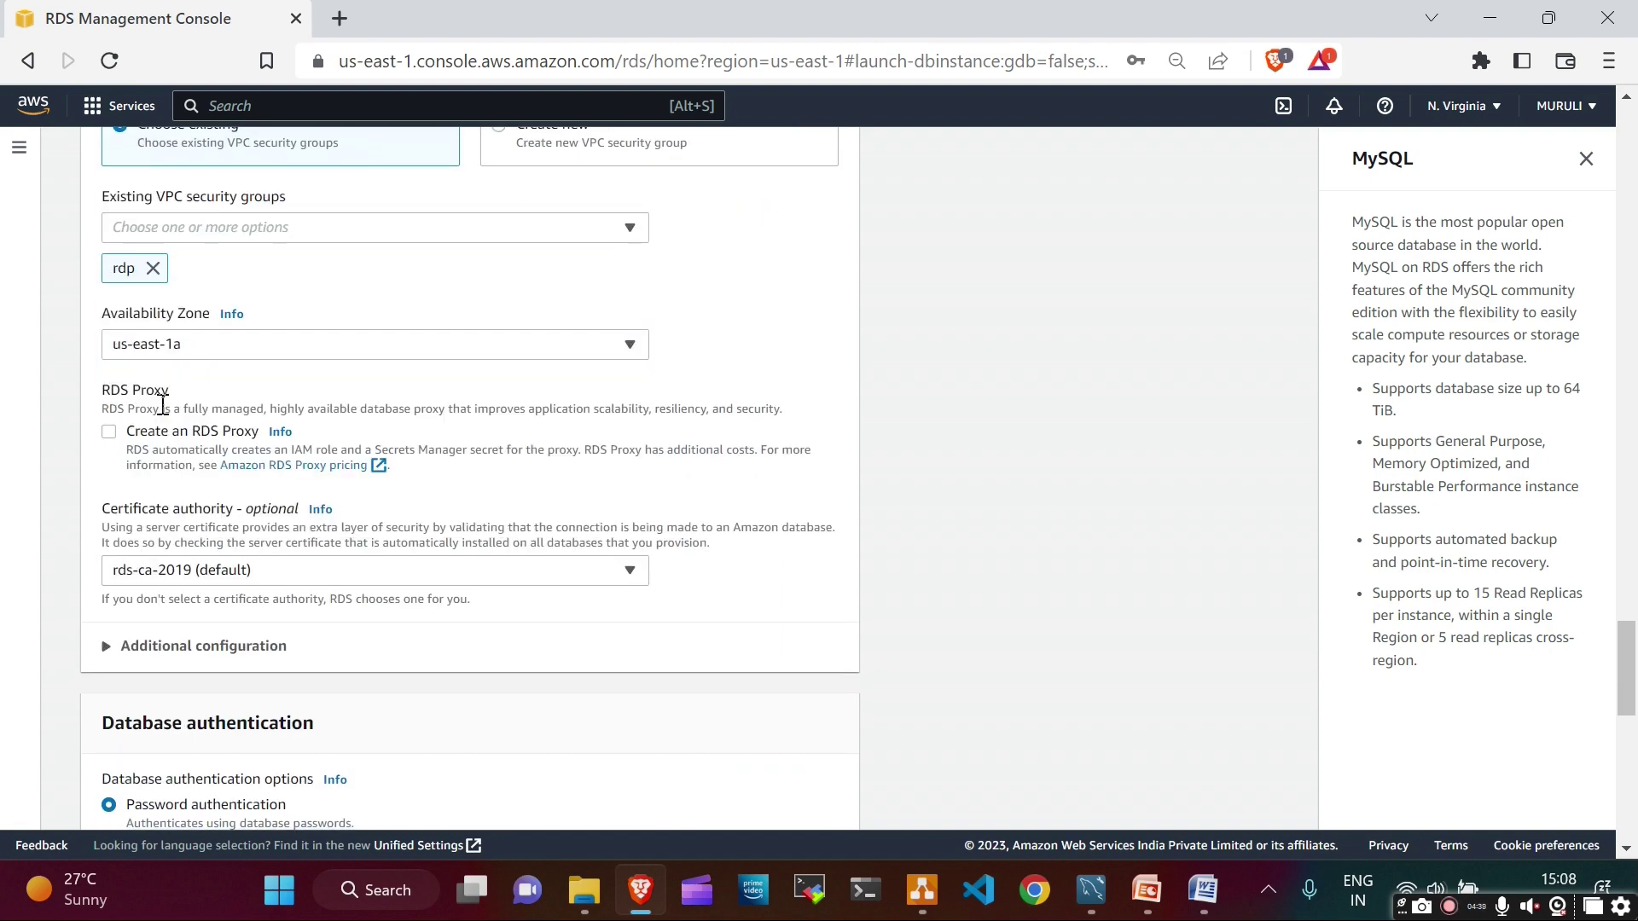
scroll(590, 432, down, 3)
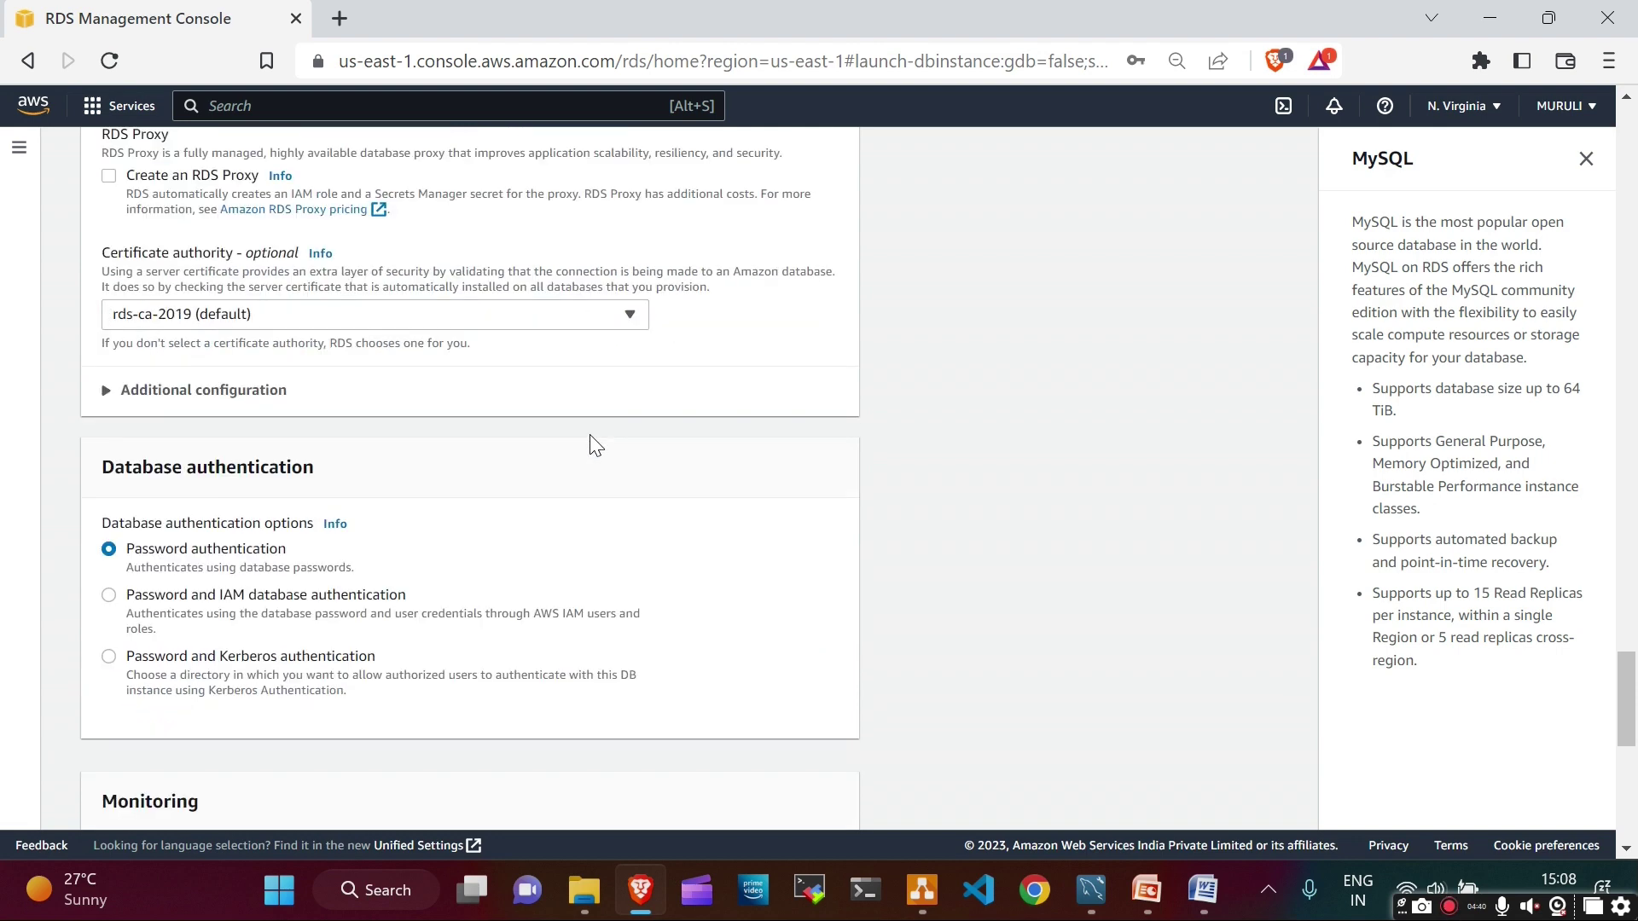
click(126, 394)
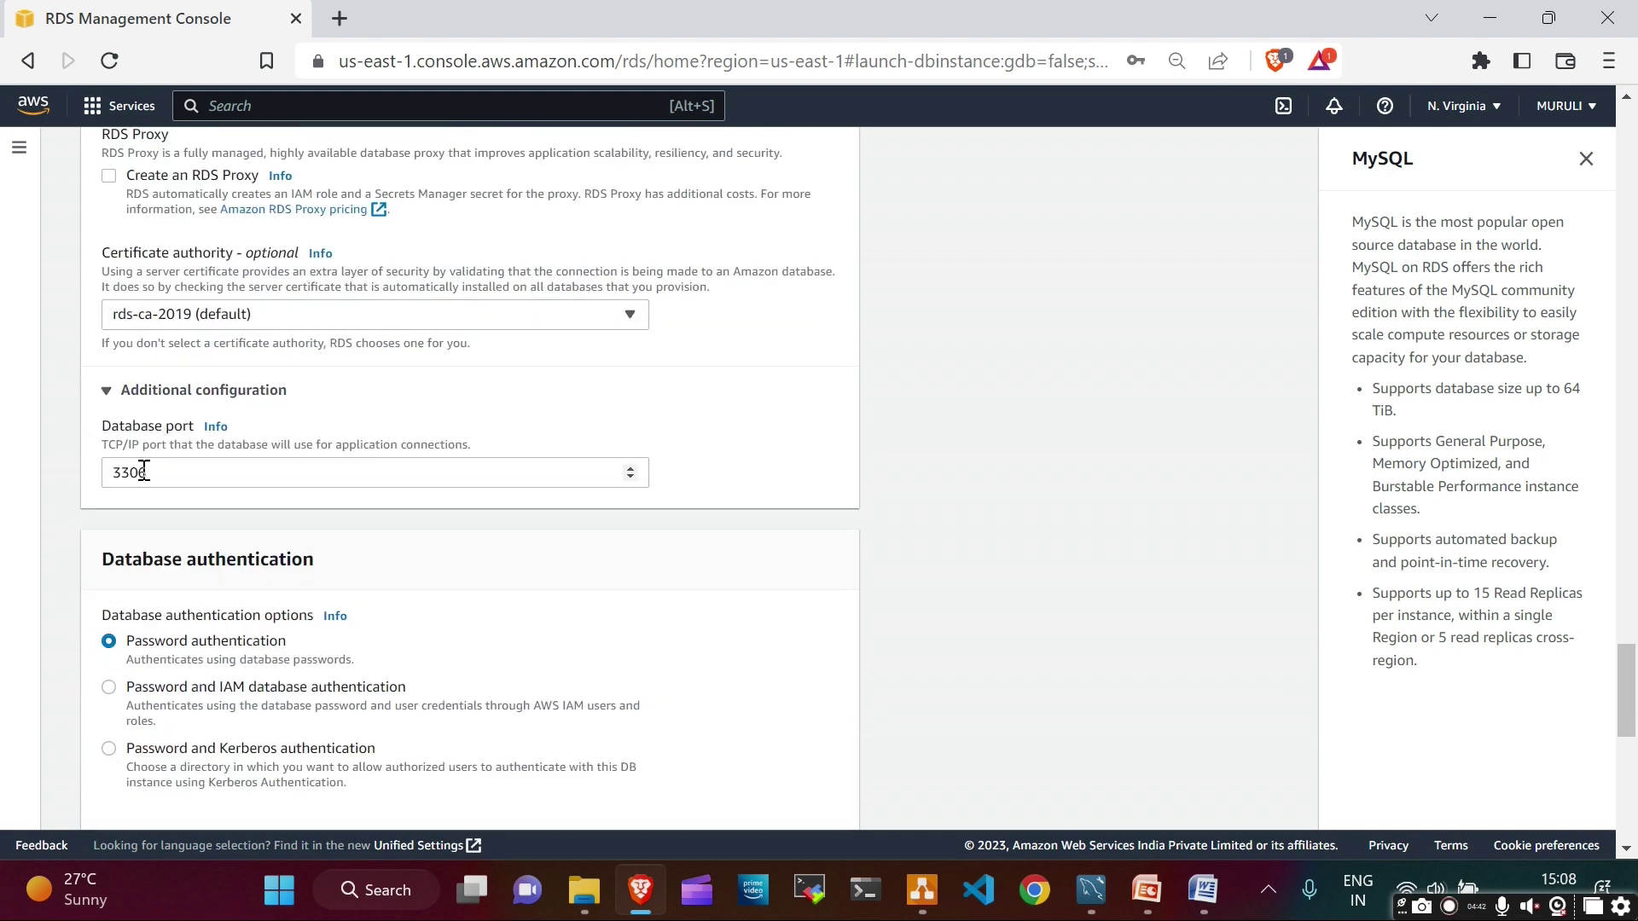
Expand Additional configuration and disable automated backups and encryption.
scroll(591, 432, down, 2)
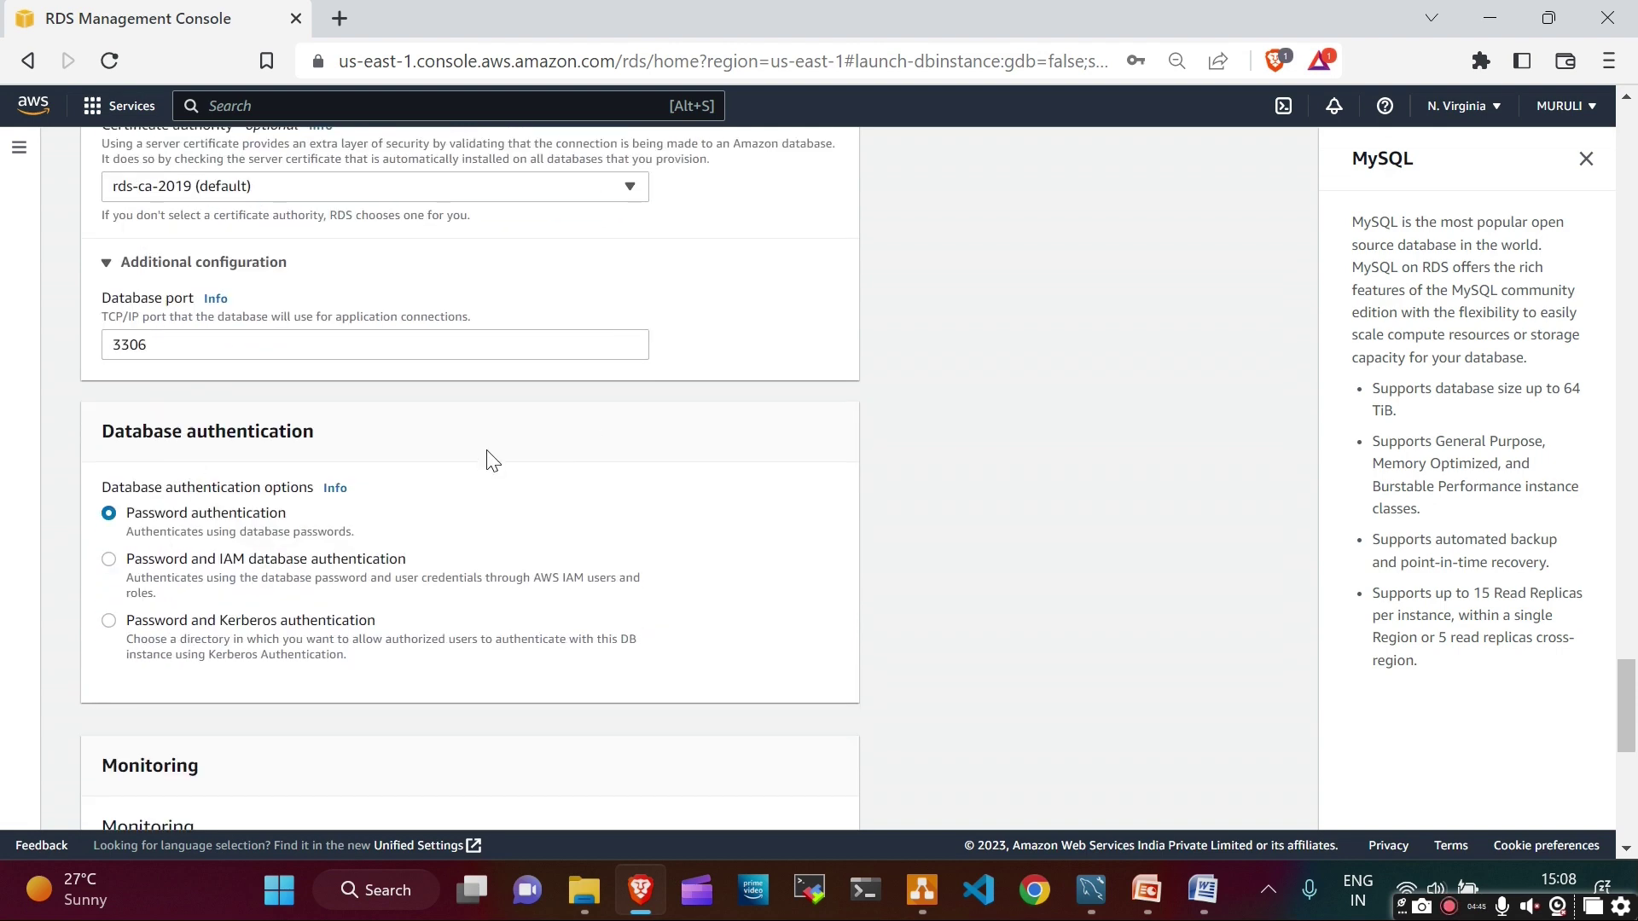
scroll(493, 461, down, 4)
scroll(171, 473, down, 2)
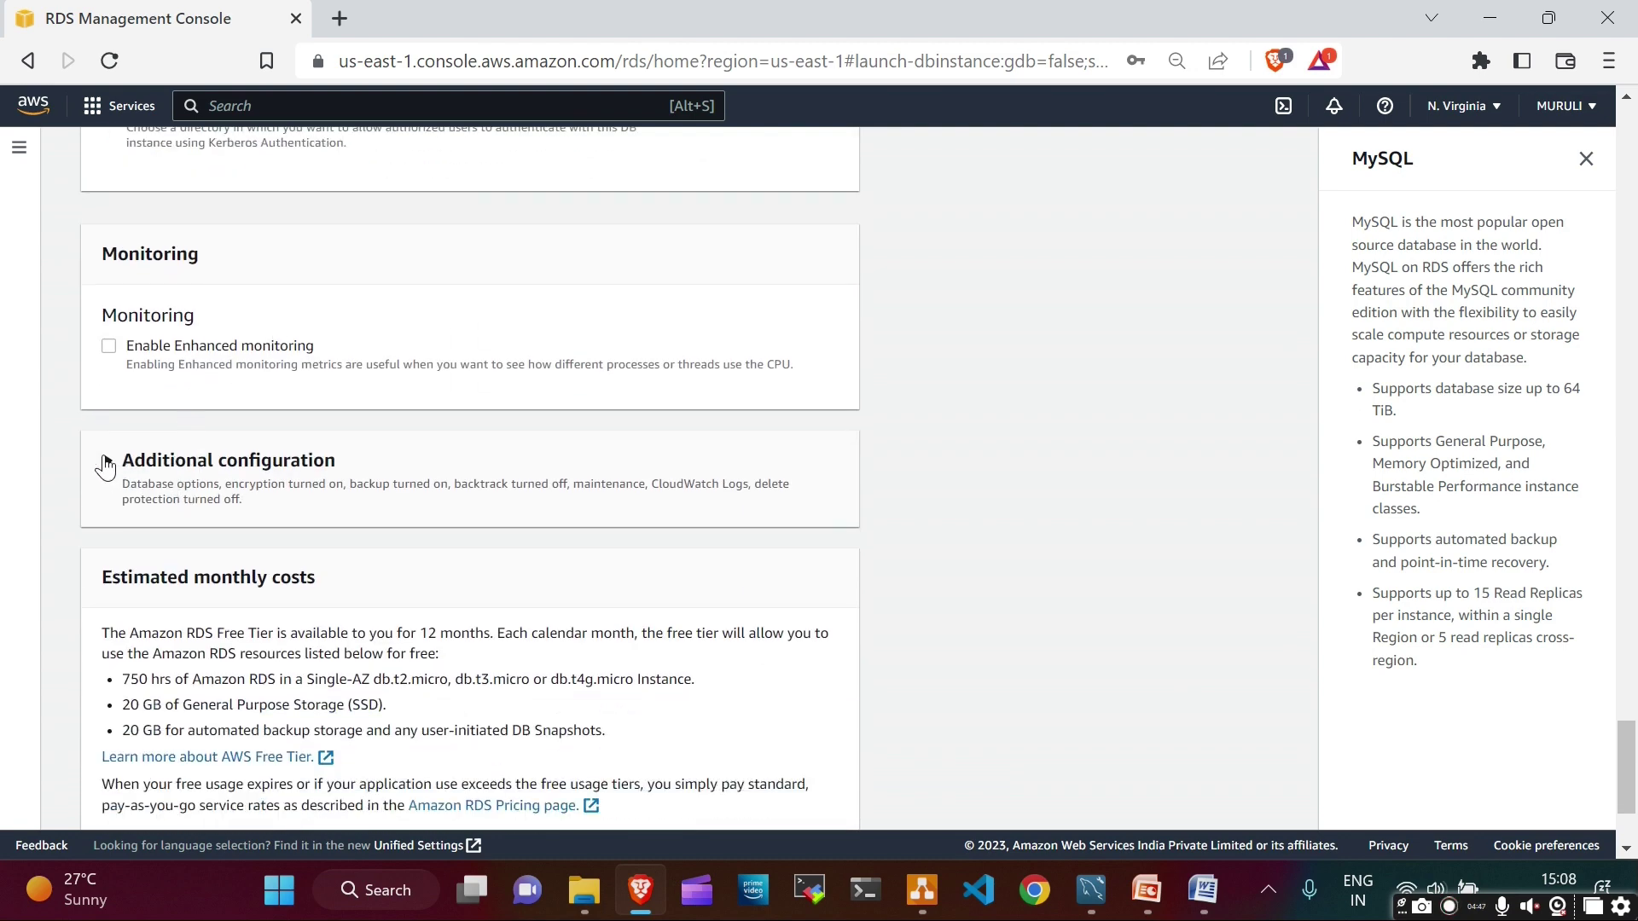
click(107, 458)
scroll(290, 502, down, 4)
scroll(303, 506, down, 2)
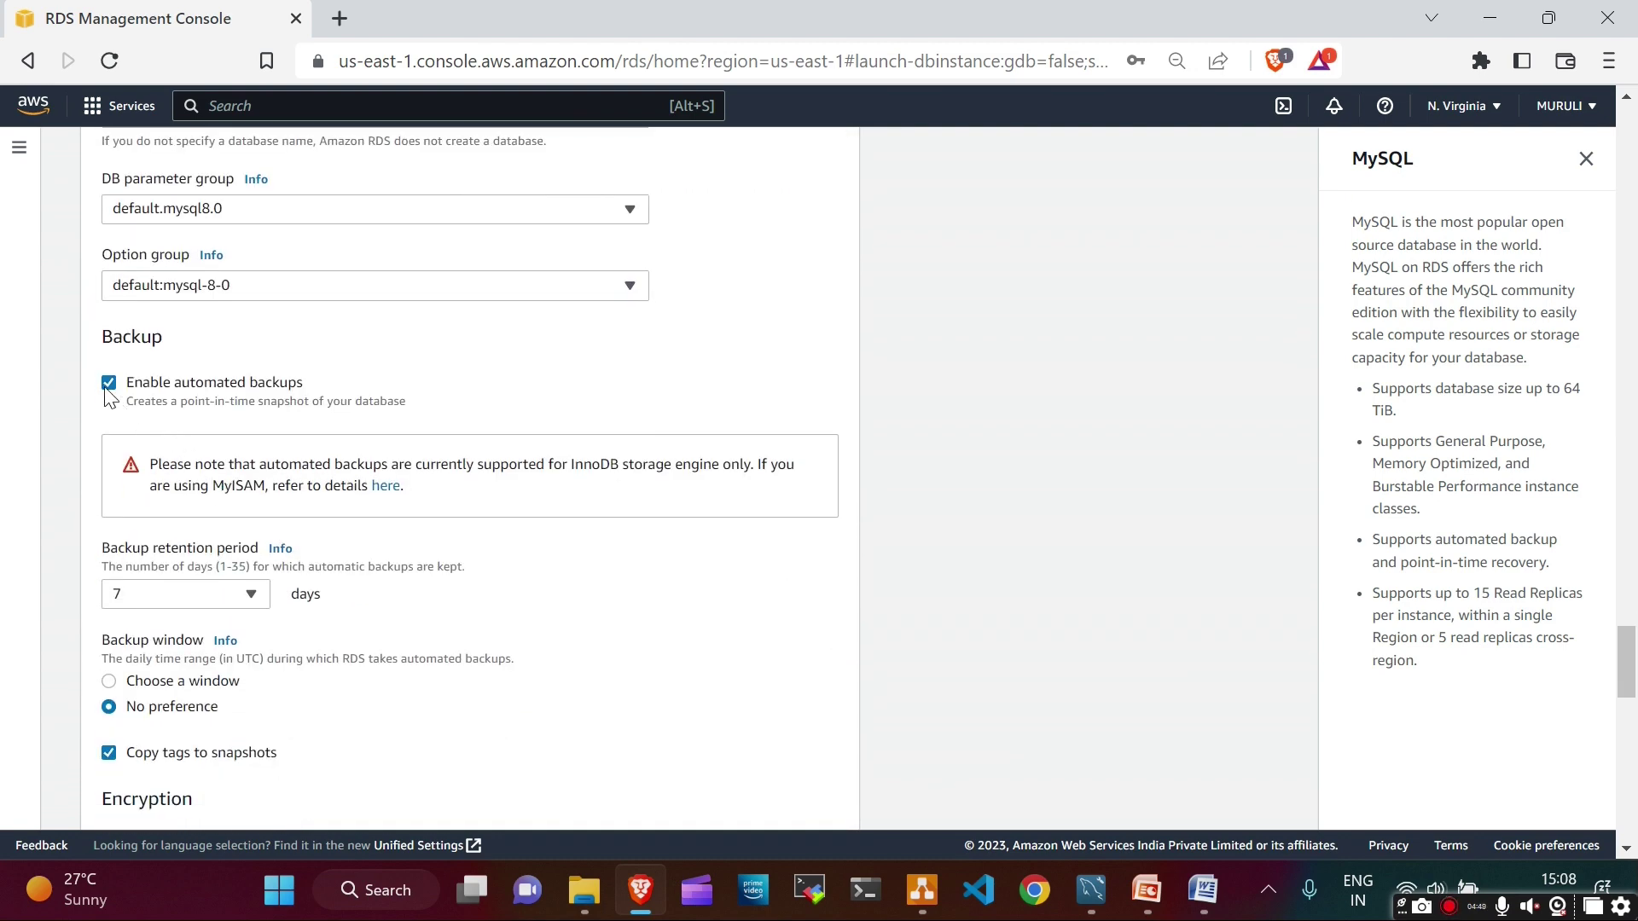
click(108, 383)
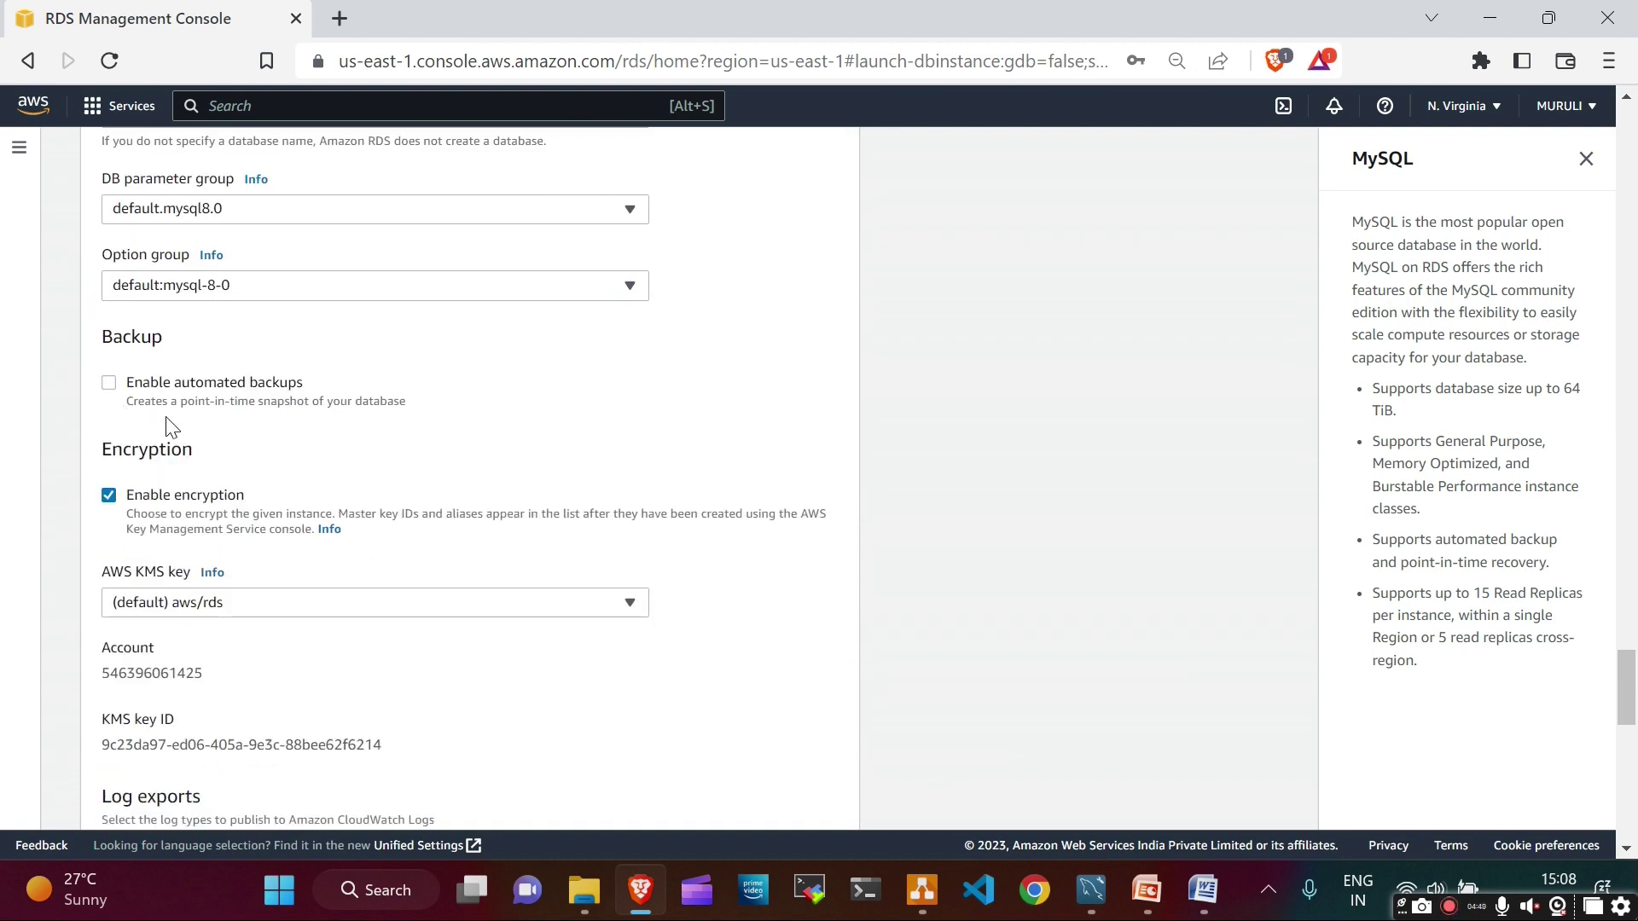
click(108, 496)
Disable auto minor version upgrade, create the destination database, then return to the draw.io diagram.
scroll(314, 533, down, 3)
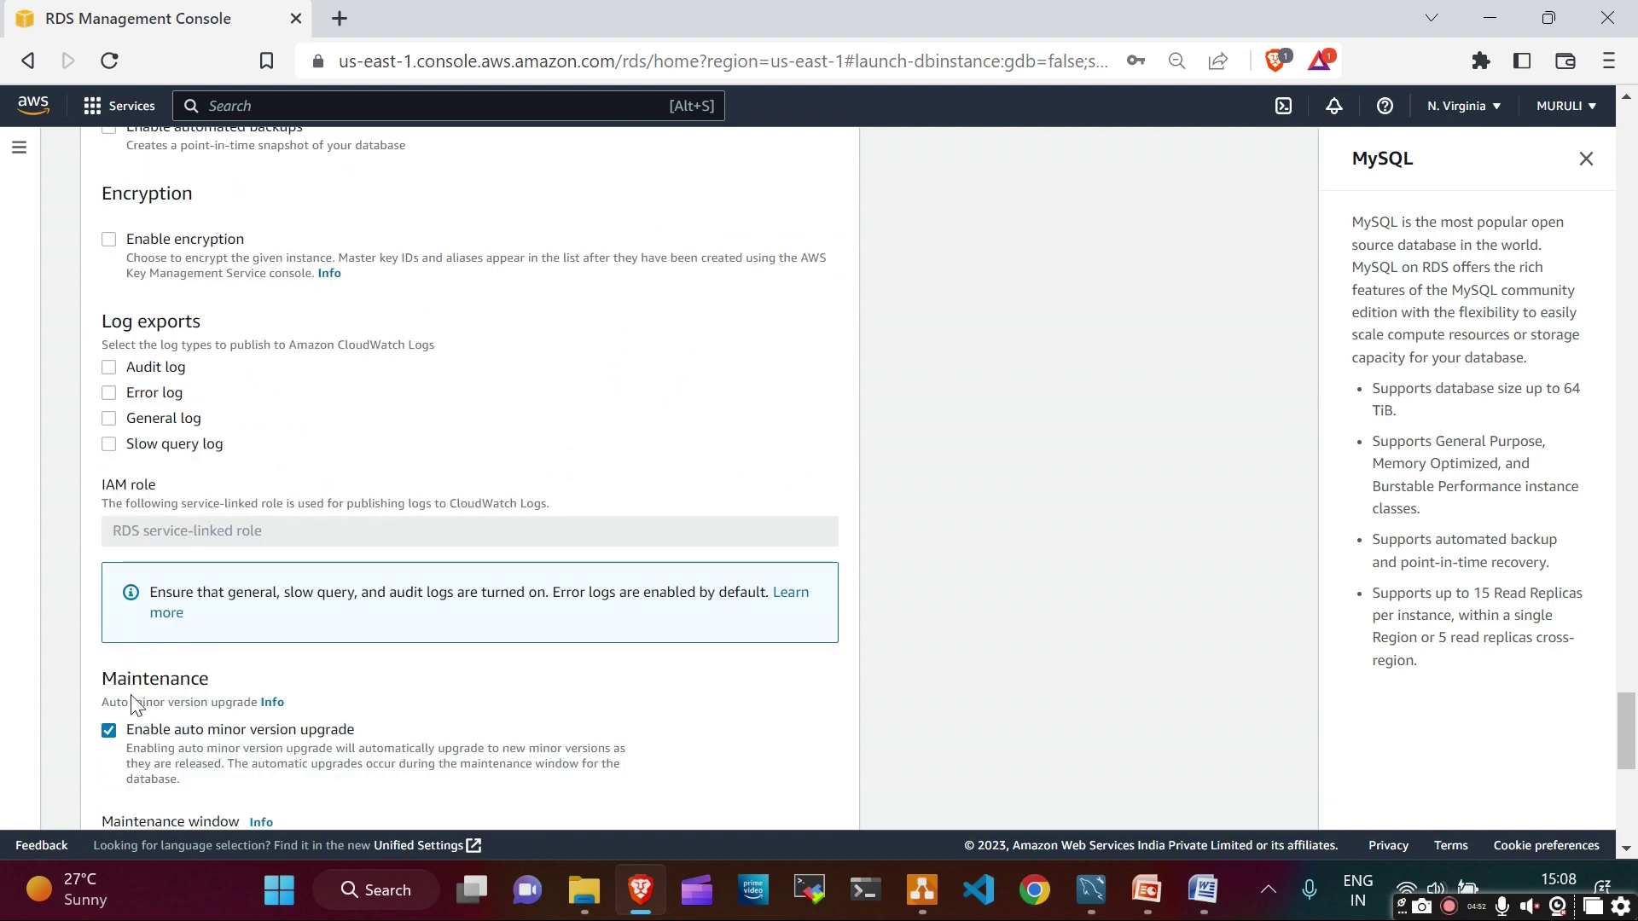
click(109, 730)
scroll(479, 597, down, 7)
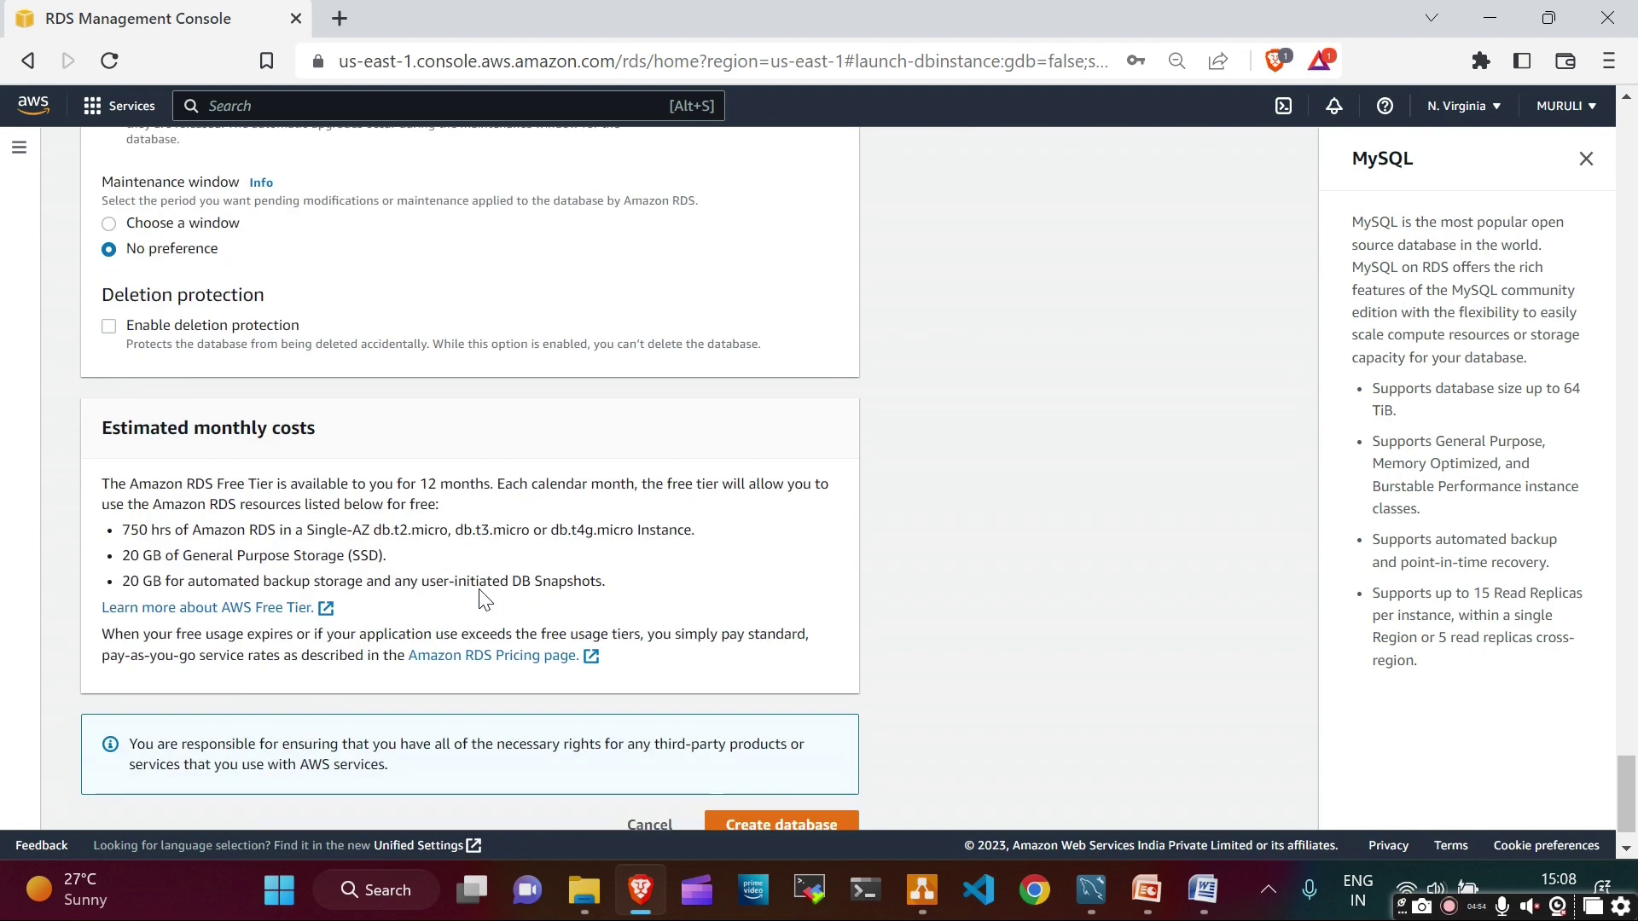
scroll(435, 597, down, 1)
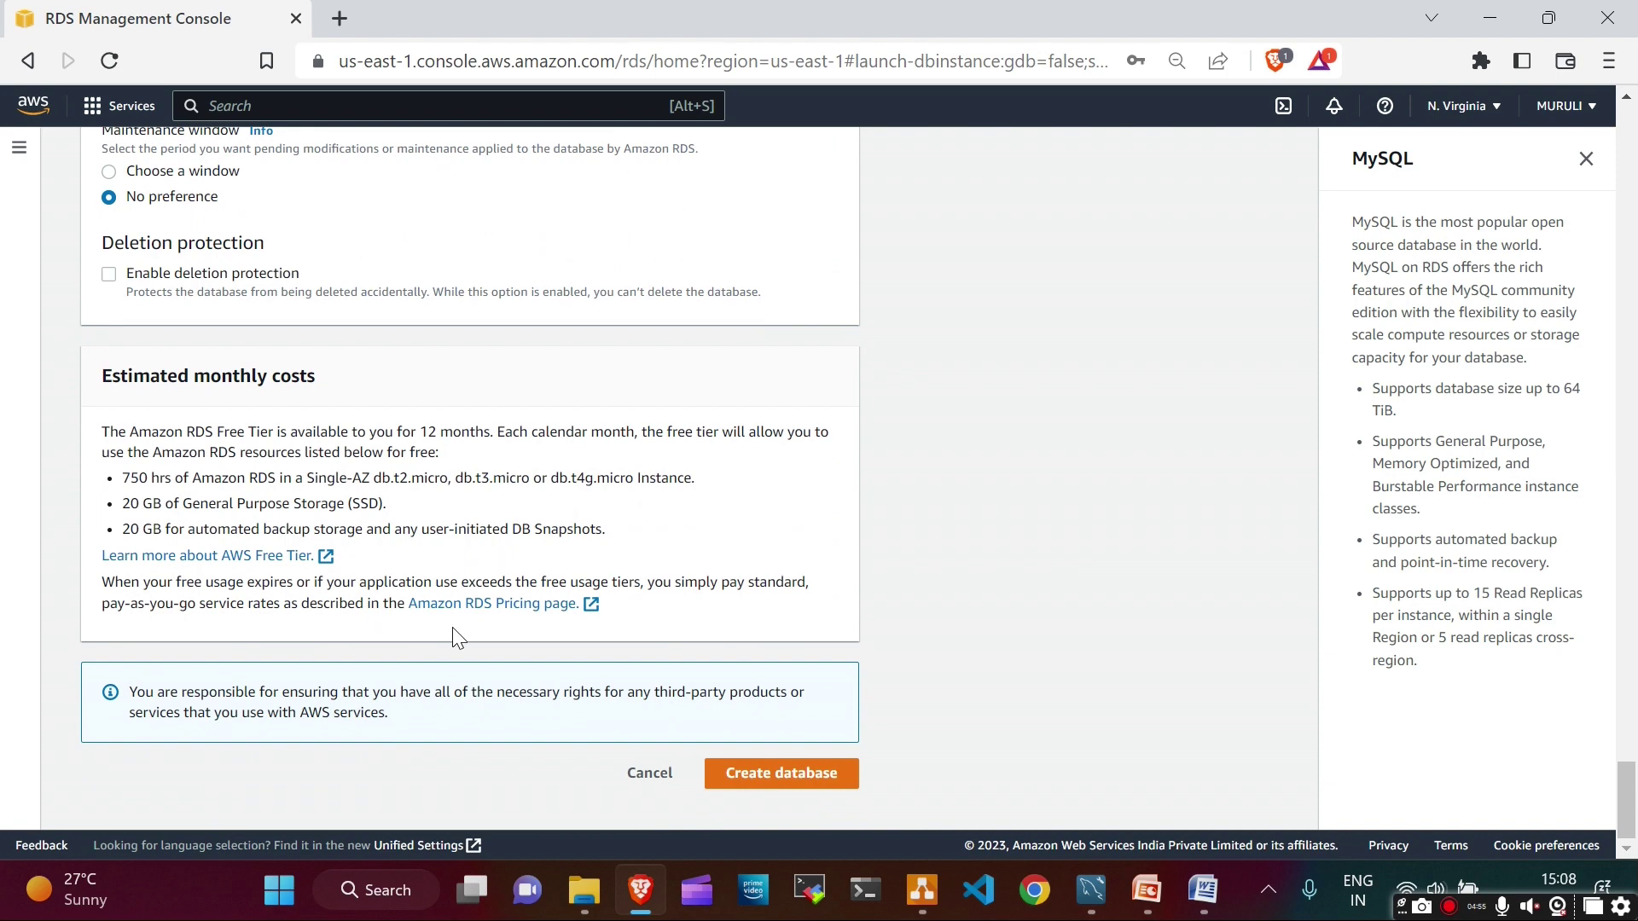
click(787, 774)
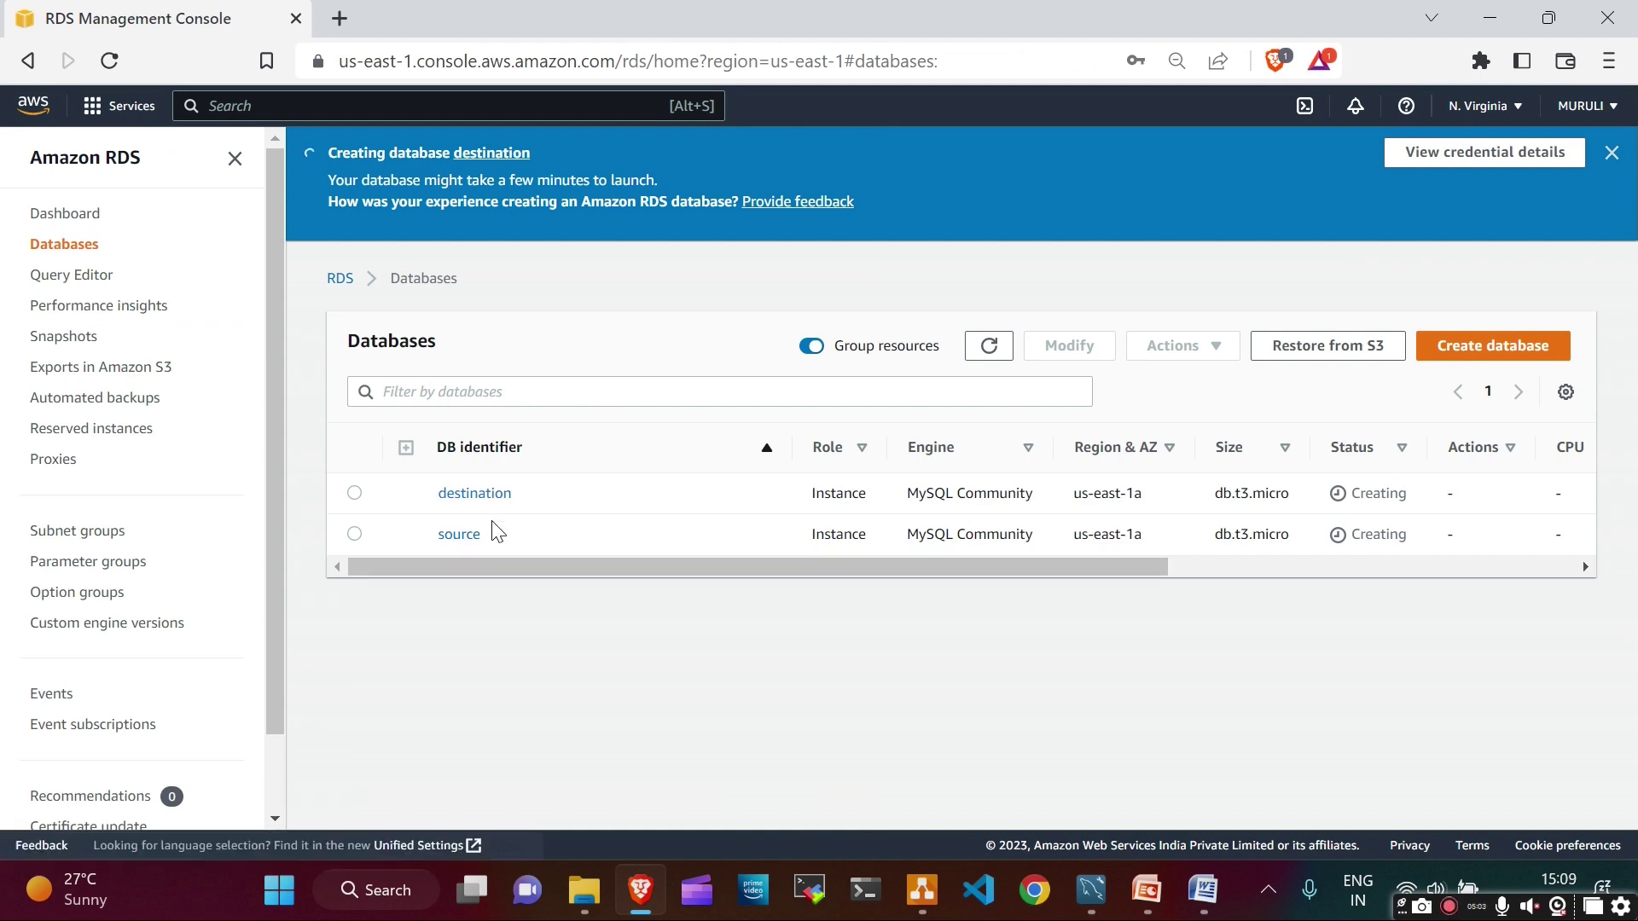
key(alt+Tab)
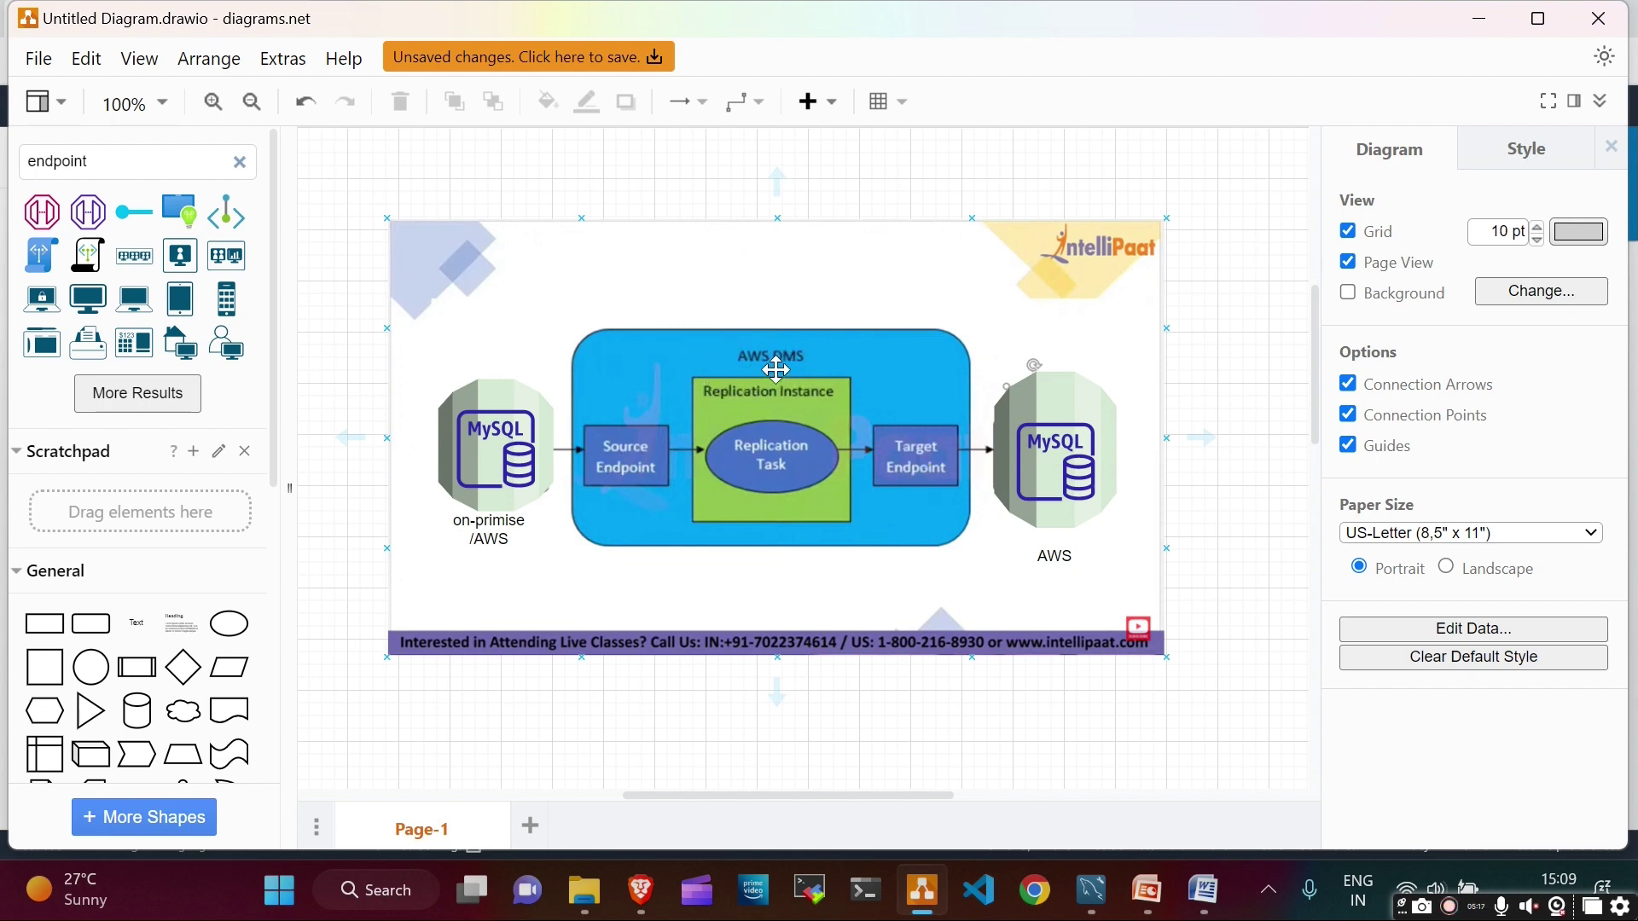
Search for DMS and open Database Migration Service in a new browser tab.
key(alt+Tab)
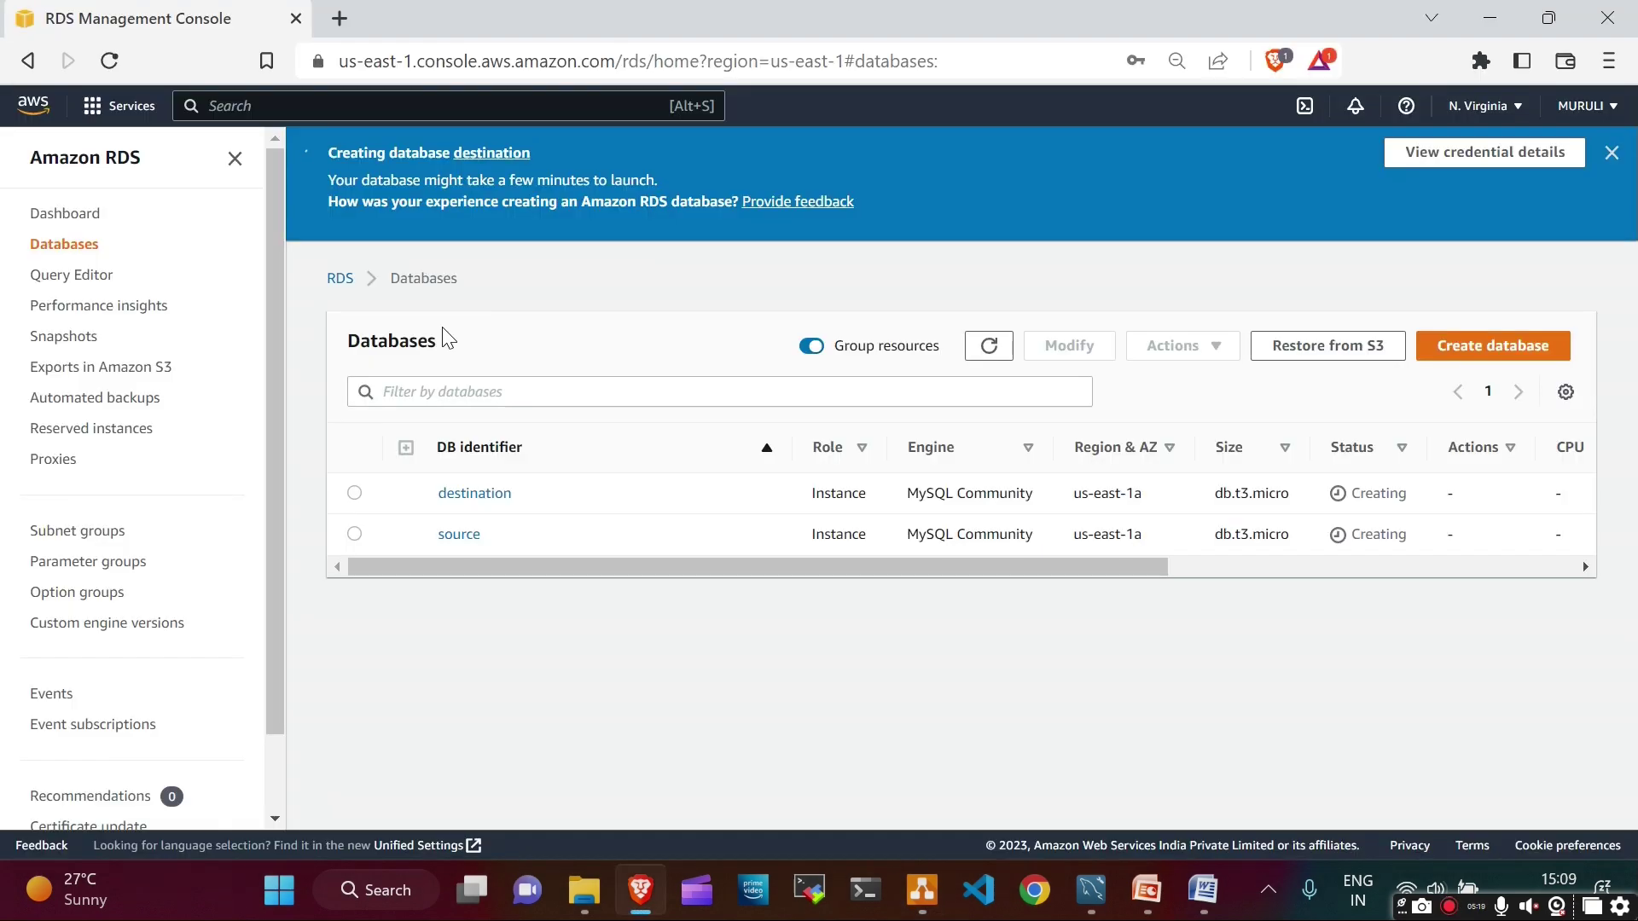
click(222, 98)
text(DMS)
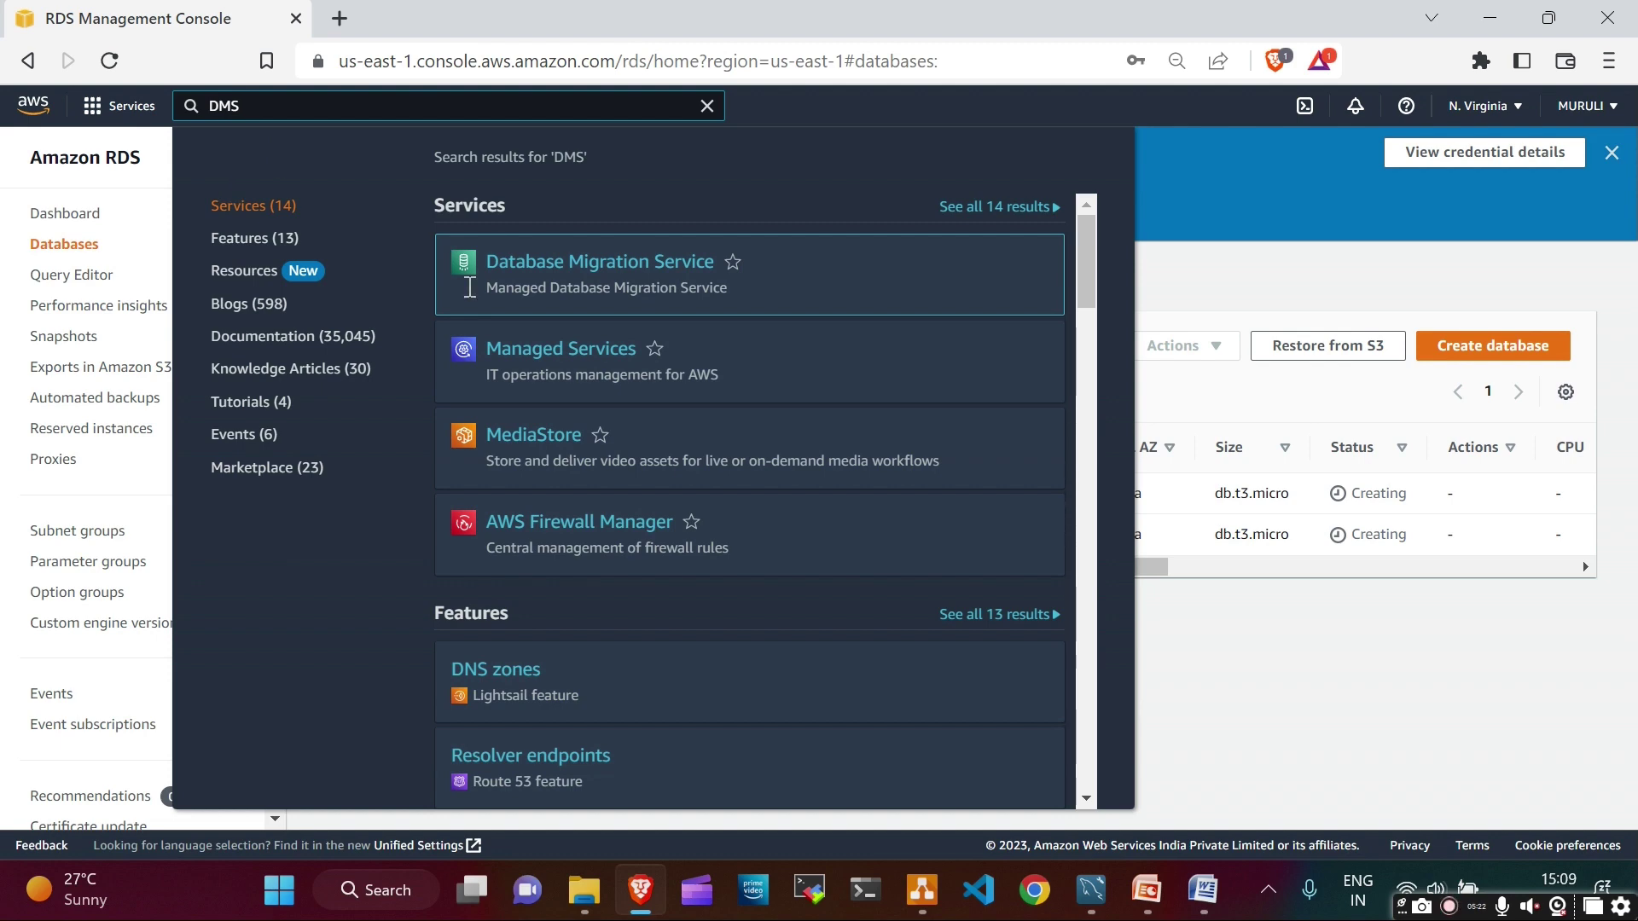
right_click(558, 271)
click(614, 285)
click(413, 17)
click(213, 25)
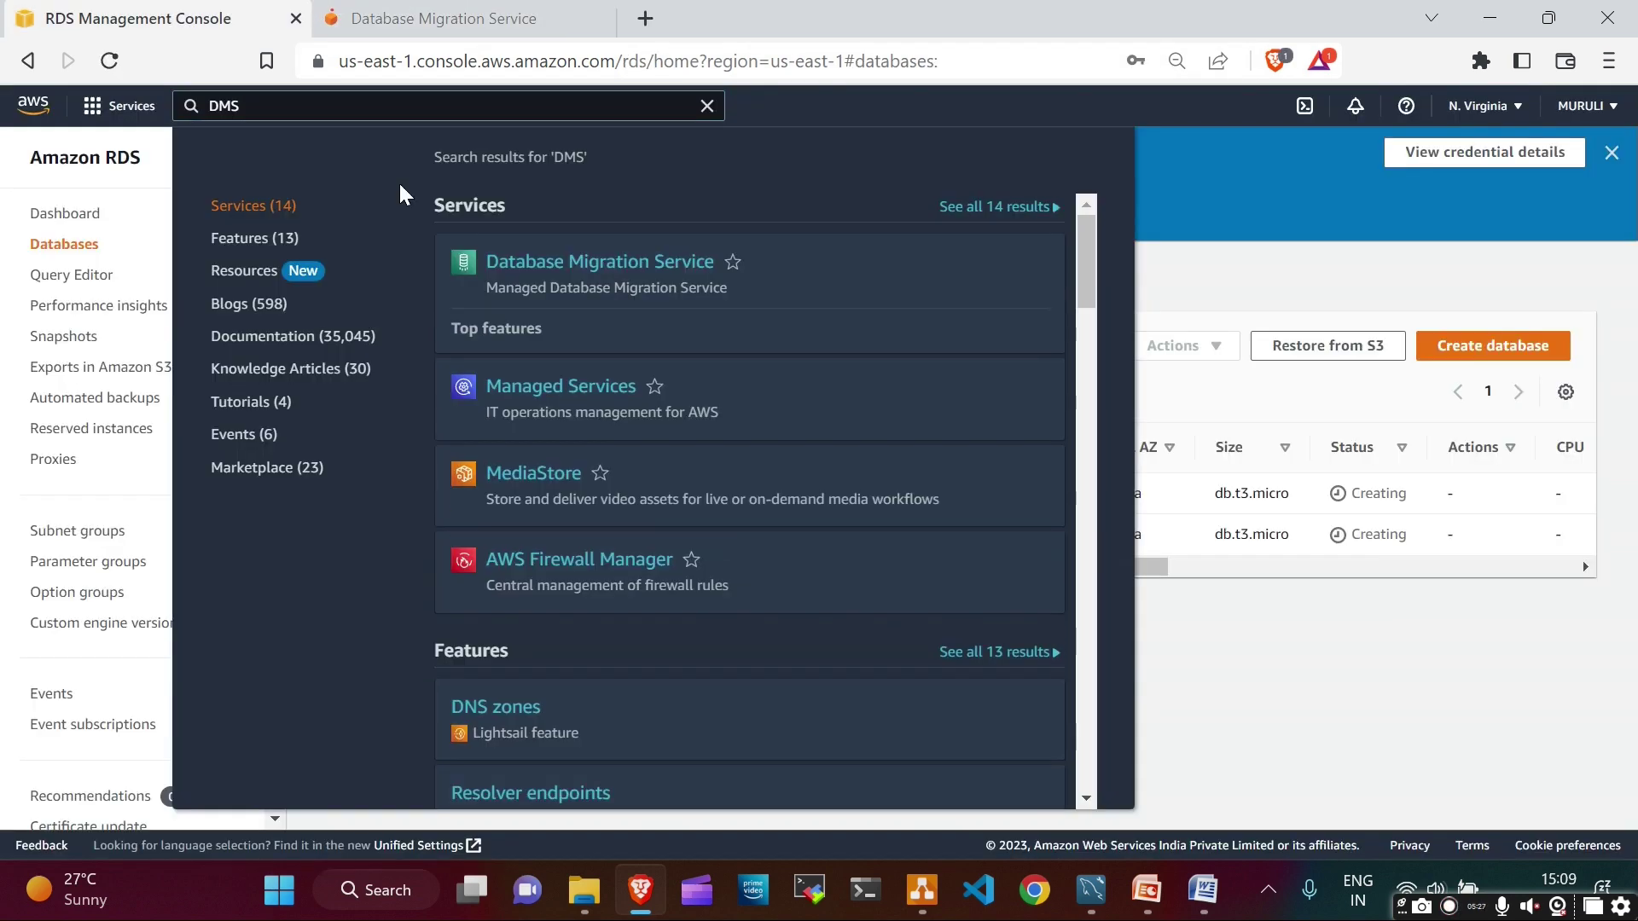
click(1243, 258)
click(526, 6)
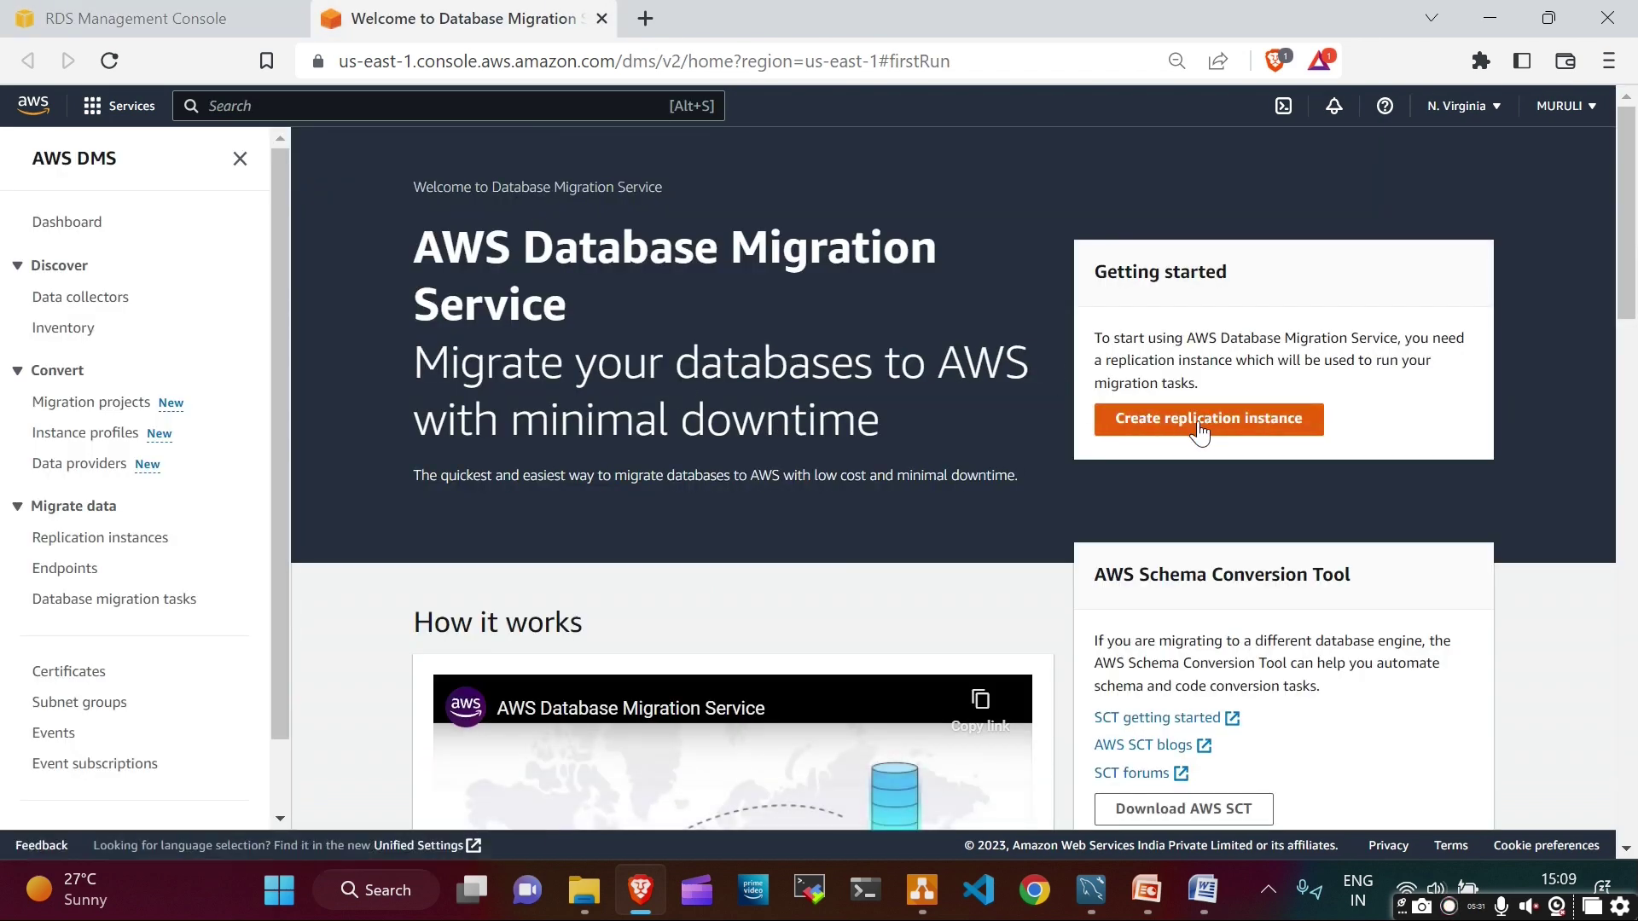
Open the Create replication instance form, ready to enter the instance name.
click(1198, 419)
key(alt+Tab)
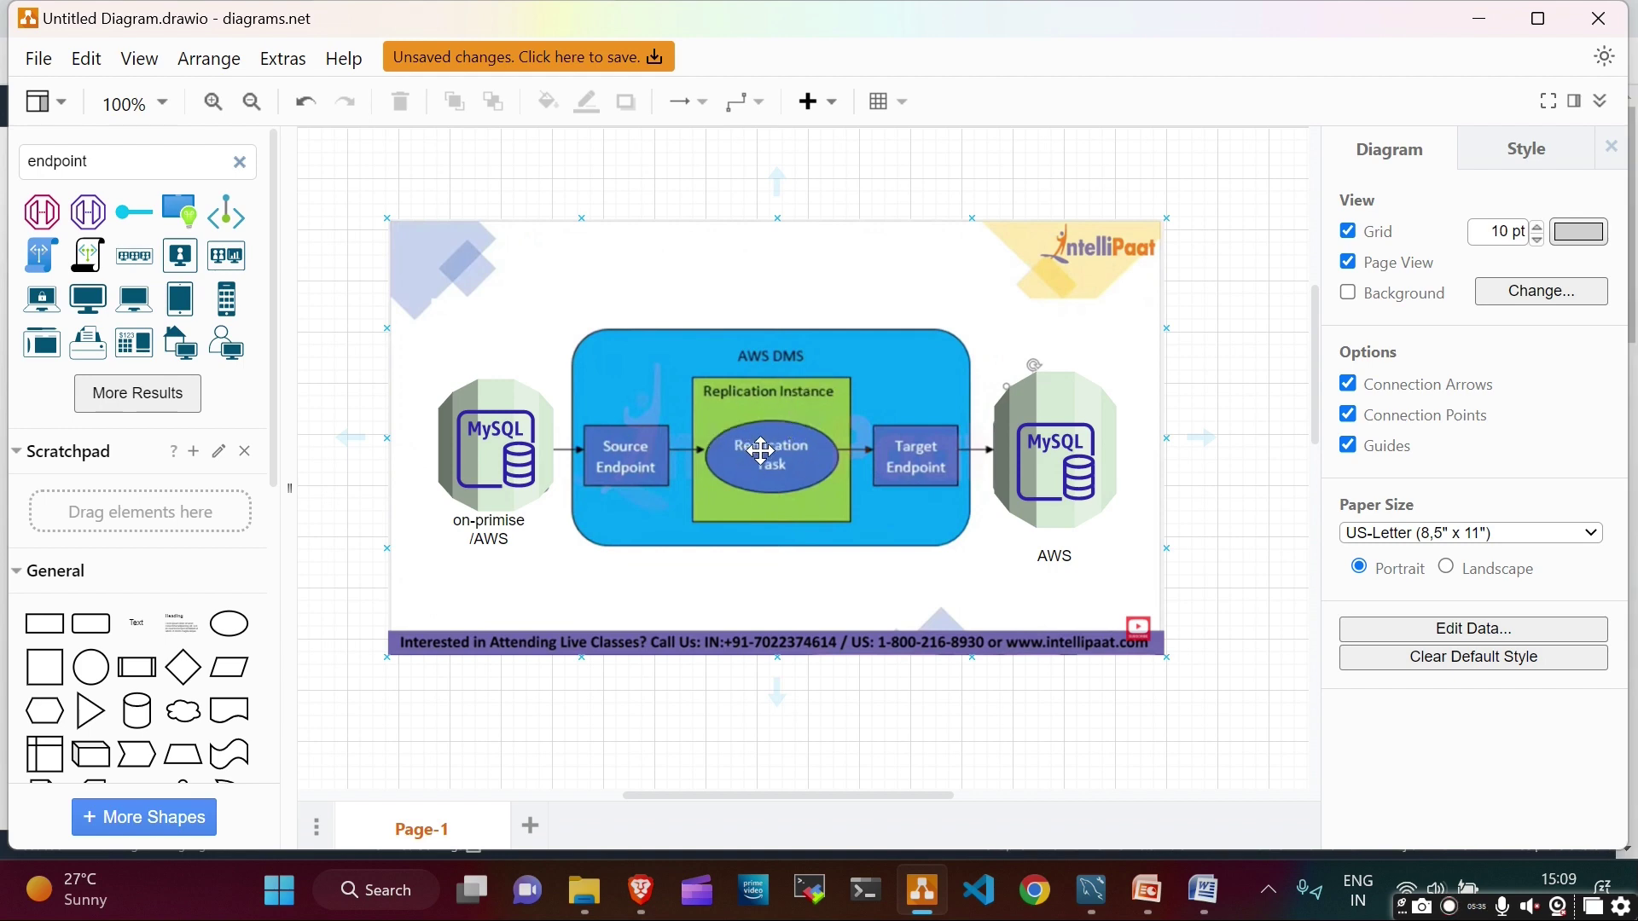
key(alt+Tab)
click(277, 388)
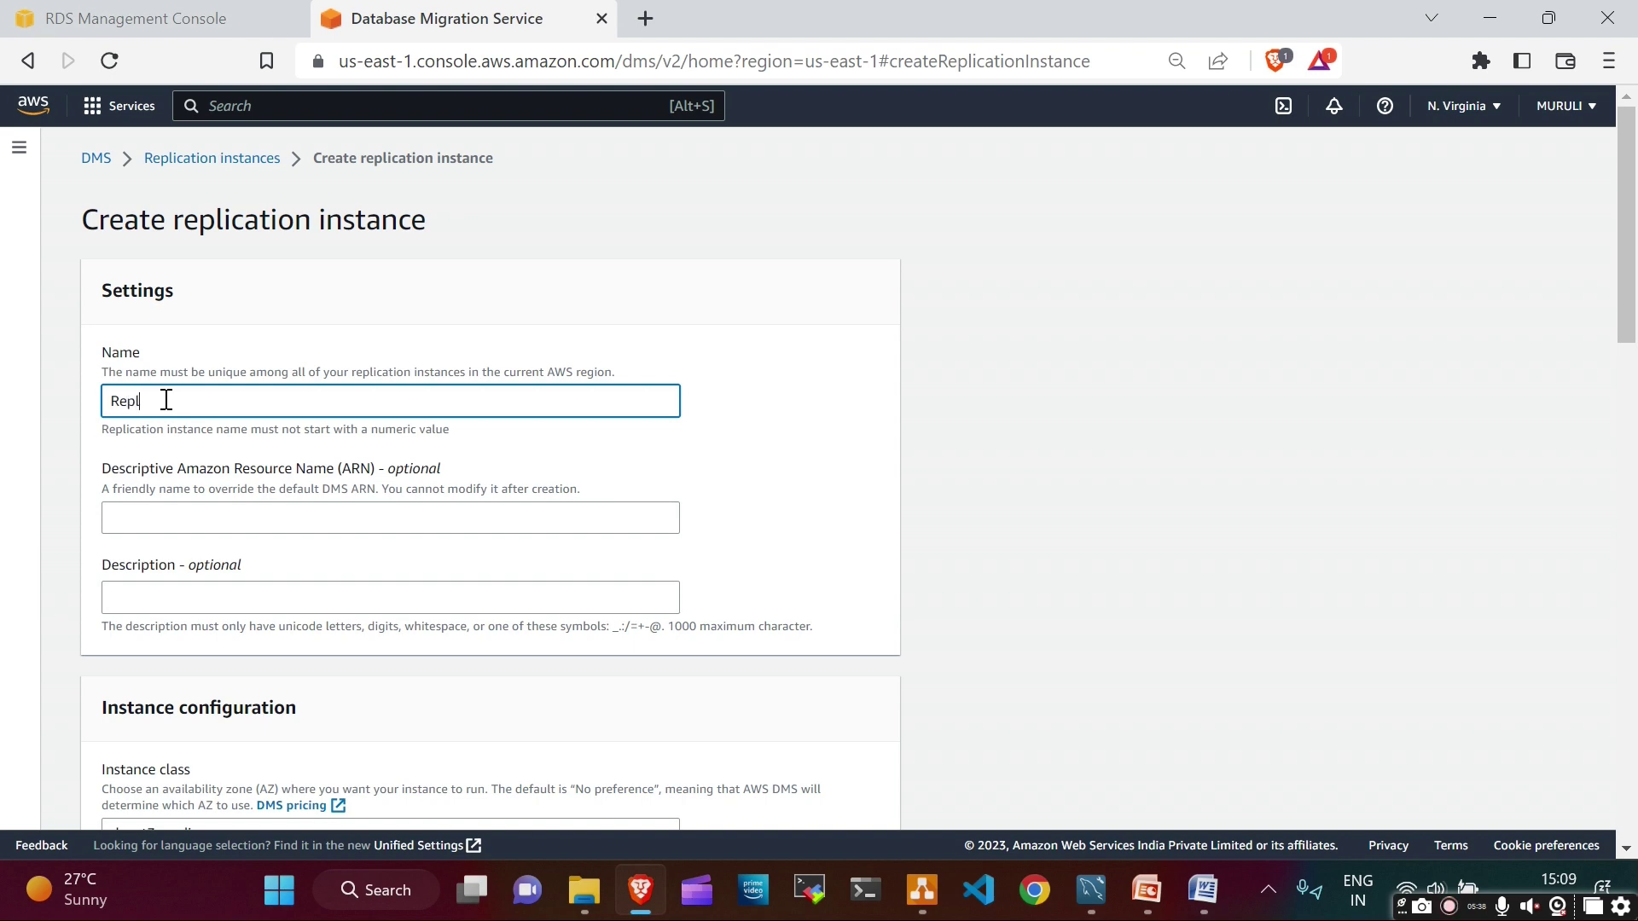
Name the instance replicationinstance and choose the Single-AZ dev or test workload.
text(ReplicationInstance)
scroll(179, 435, down, 6)
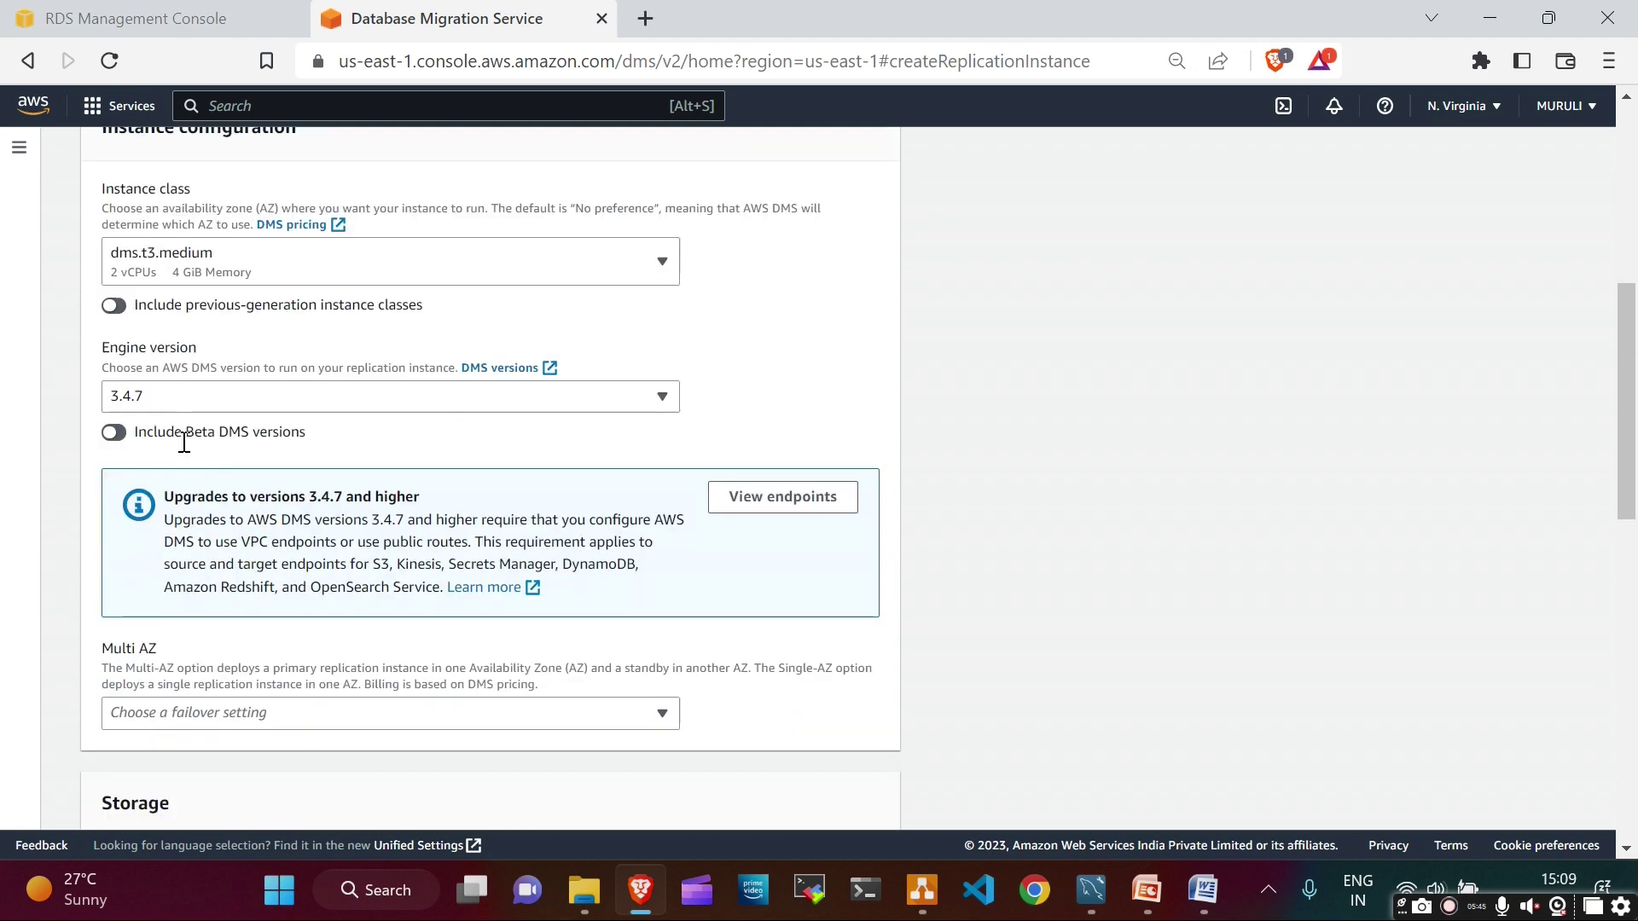
scroll(181, 440, down, 3)
click(167, 399)
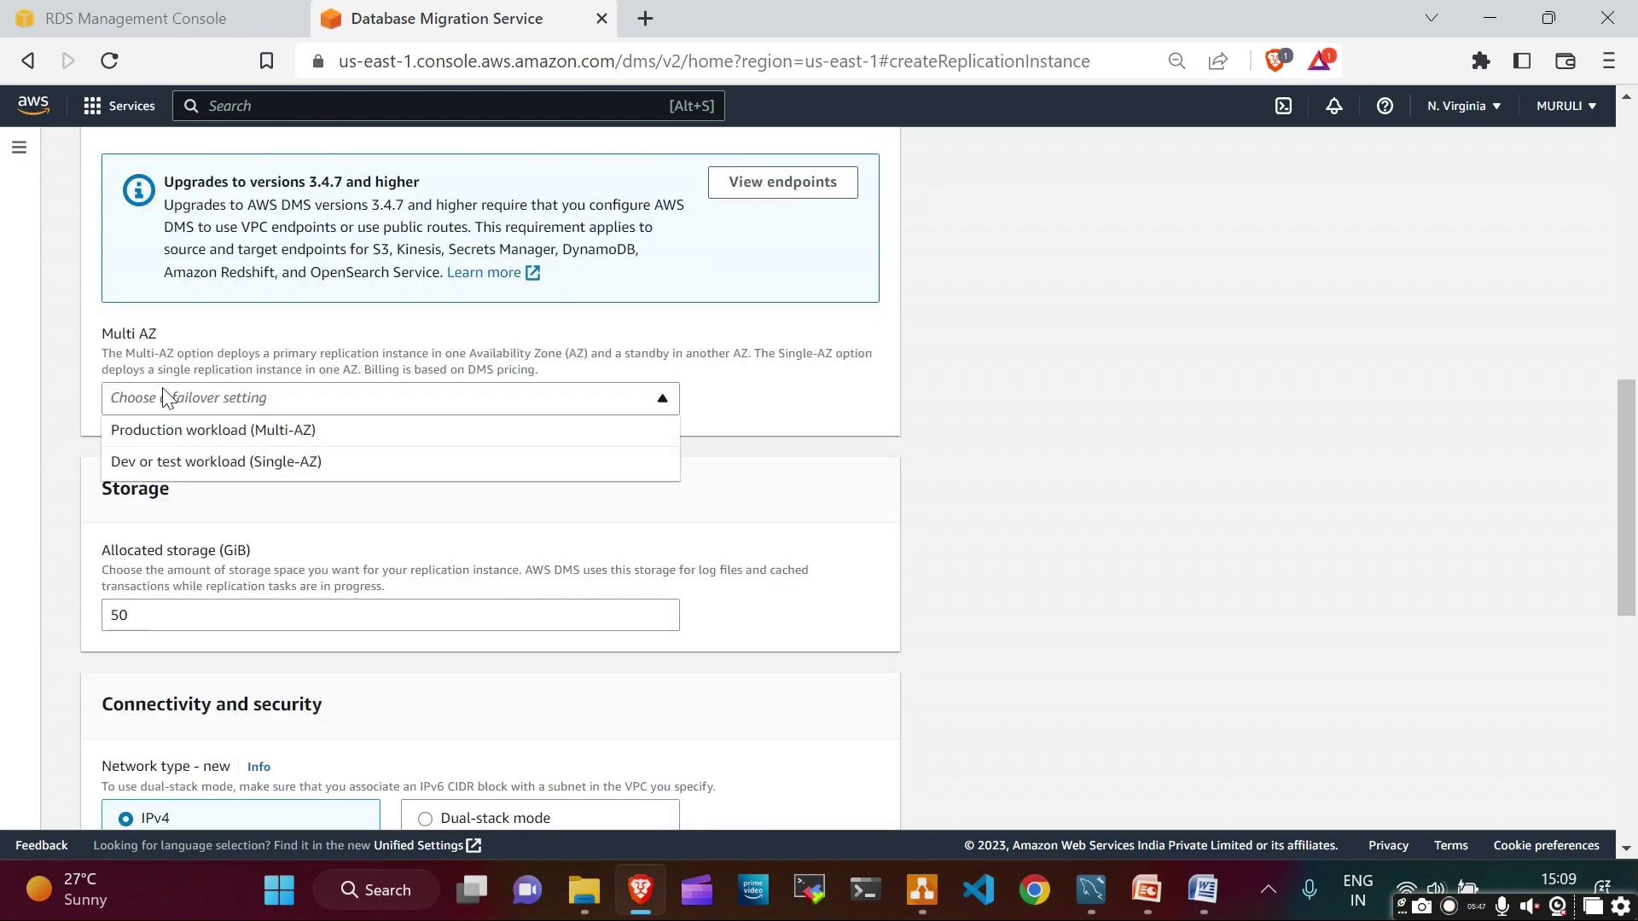
click(197, 465)
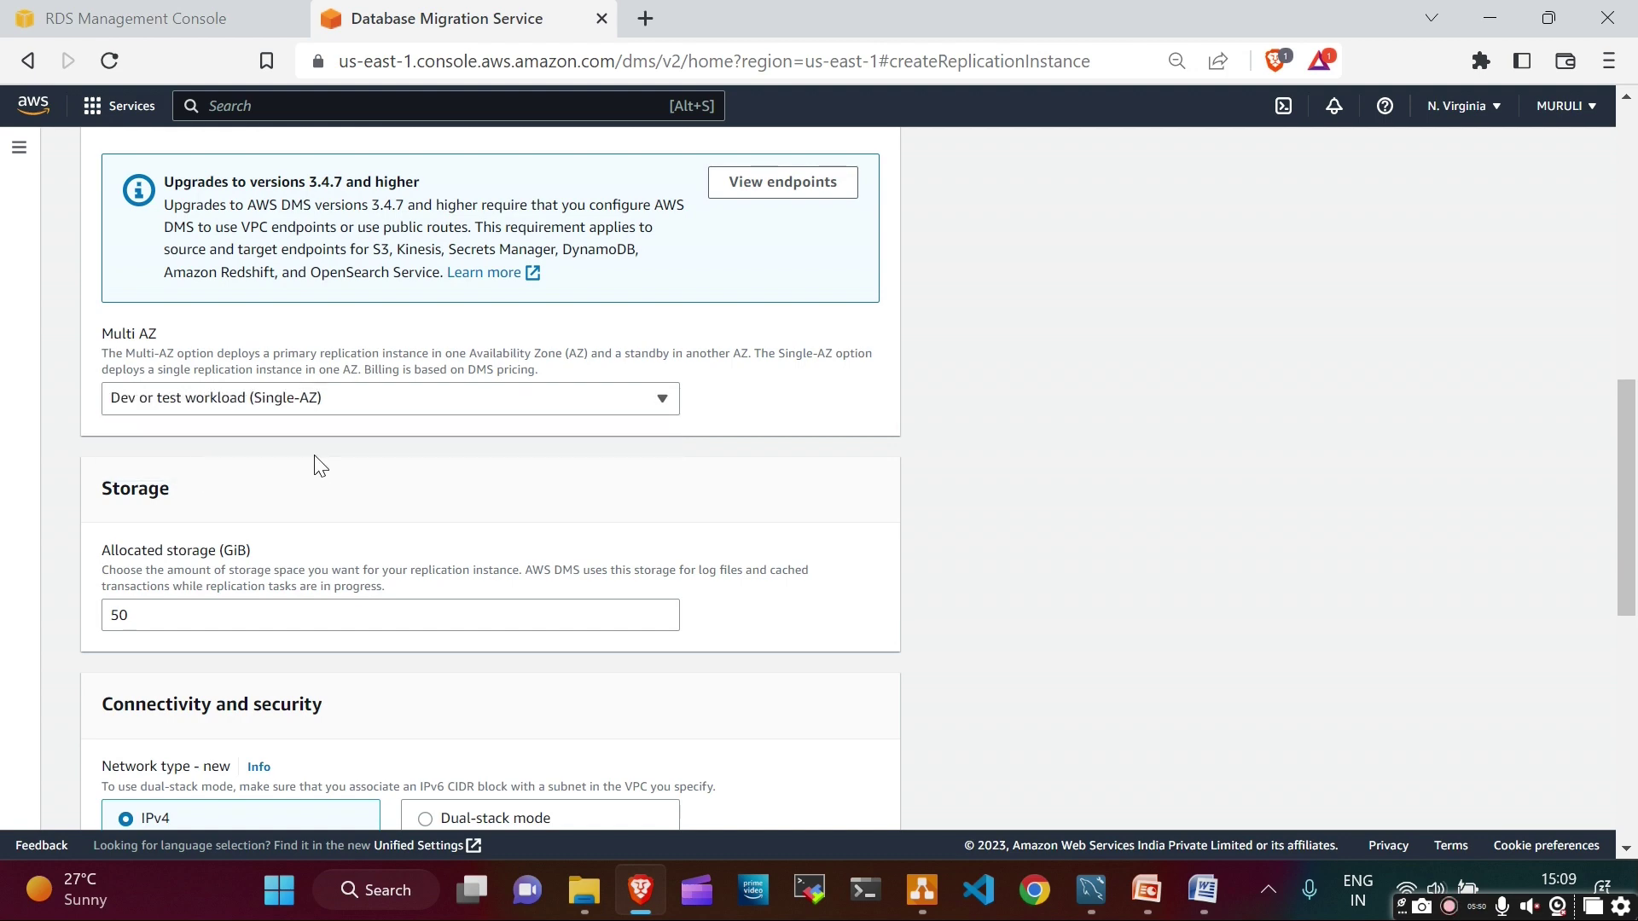
Keep the default VPC and the default replication subnet group.
scroll(298, 459, down, 3)
scroll(205, 469, down, 1)
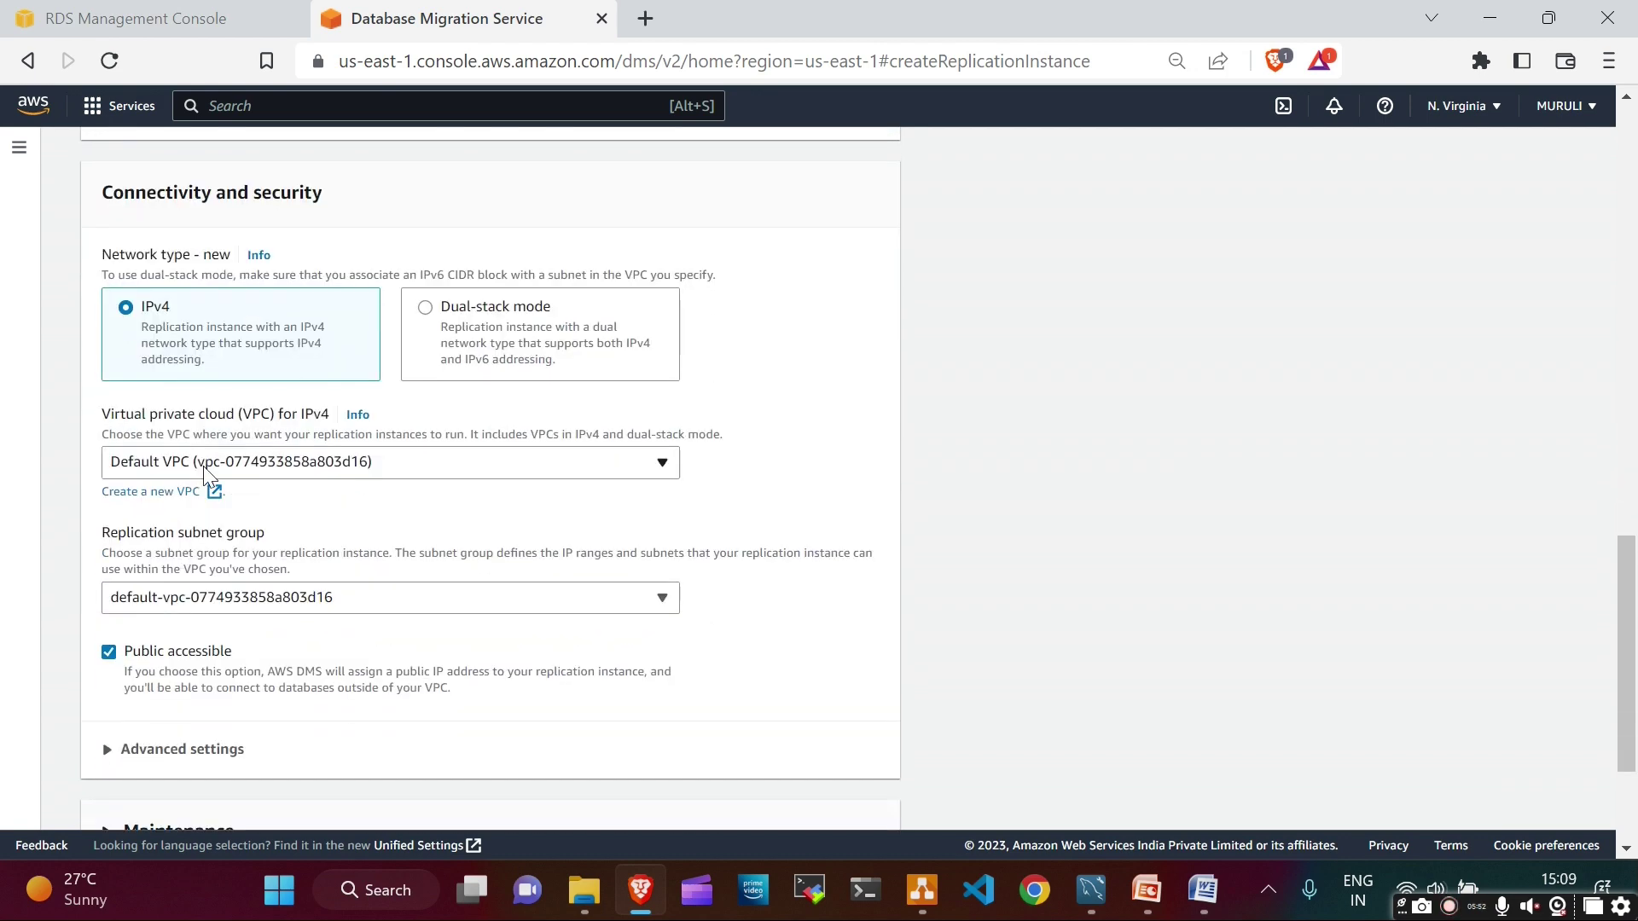
scroll(205, 474, down, 1)
click(260, 340)
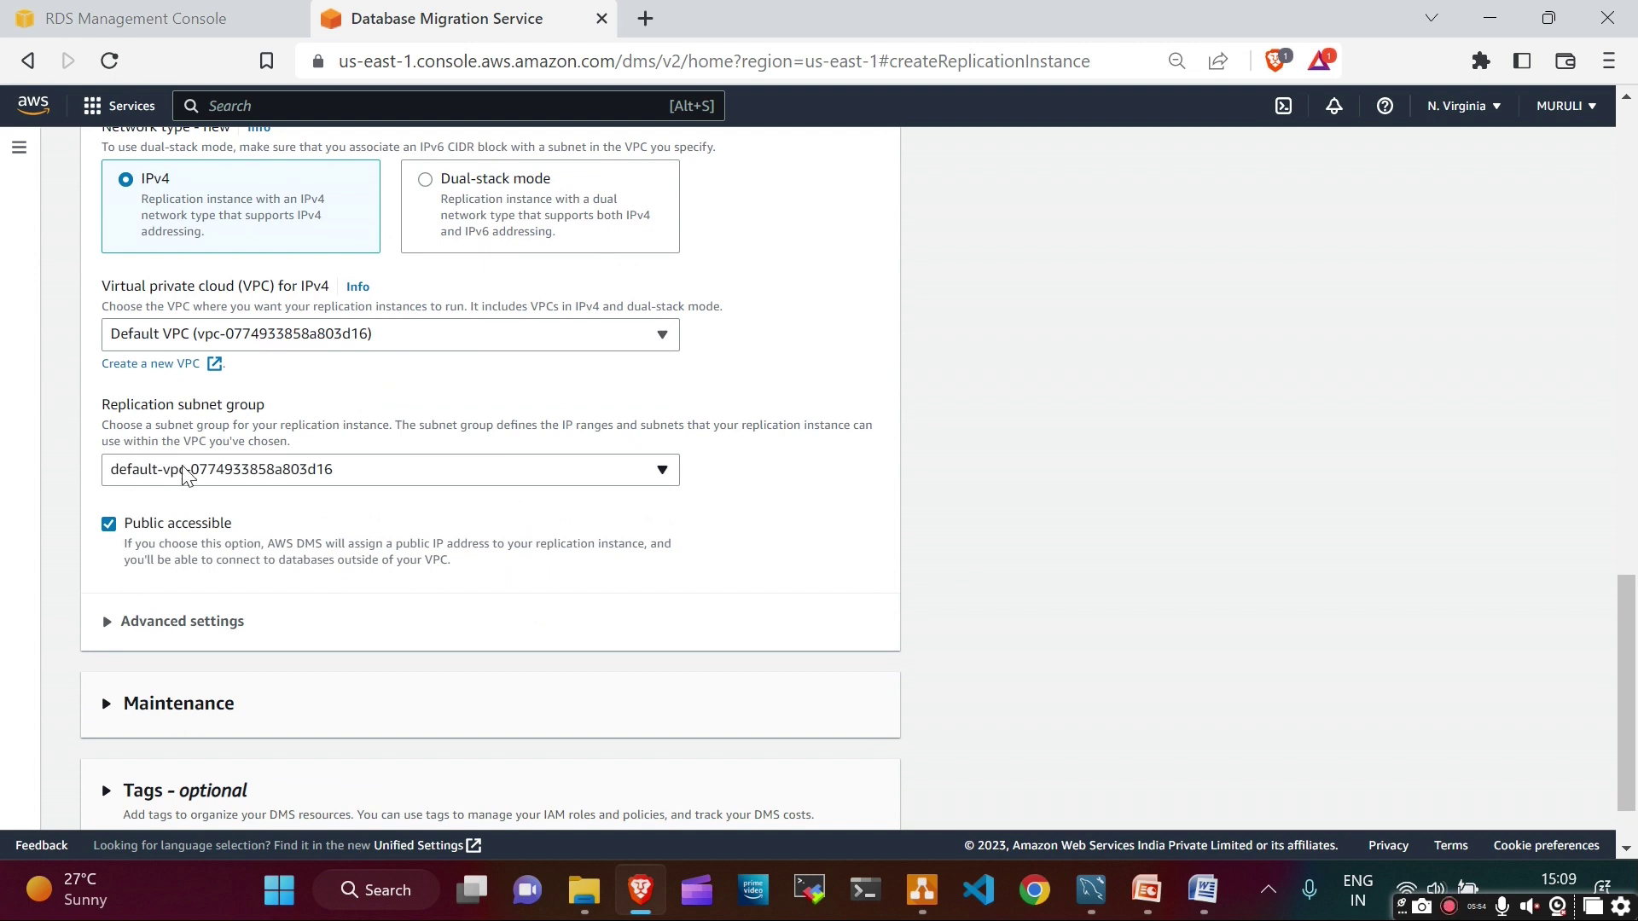
scroll(388, 529, down, 1)
click(246, 393)
click(262, 391)
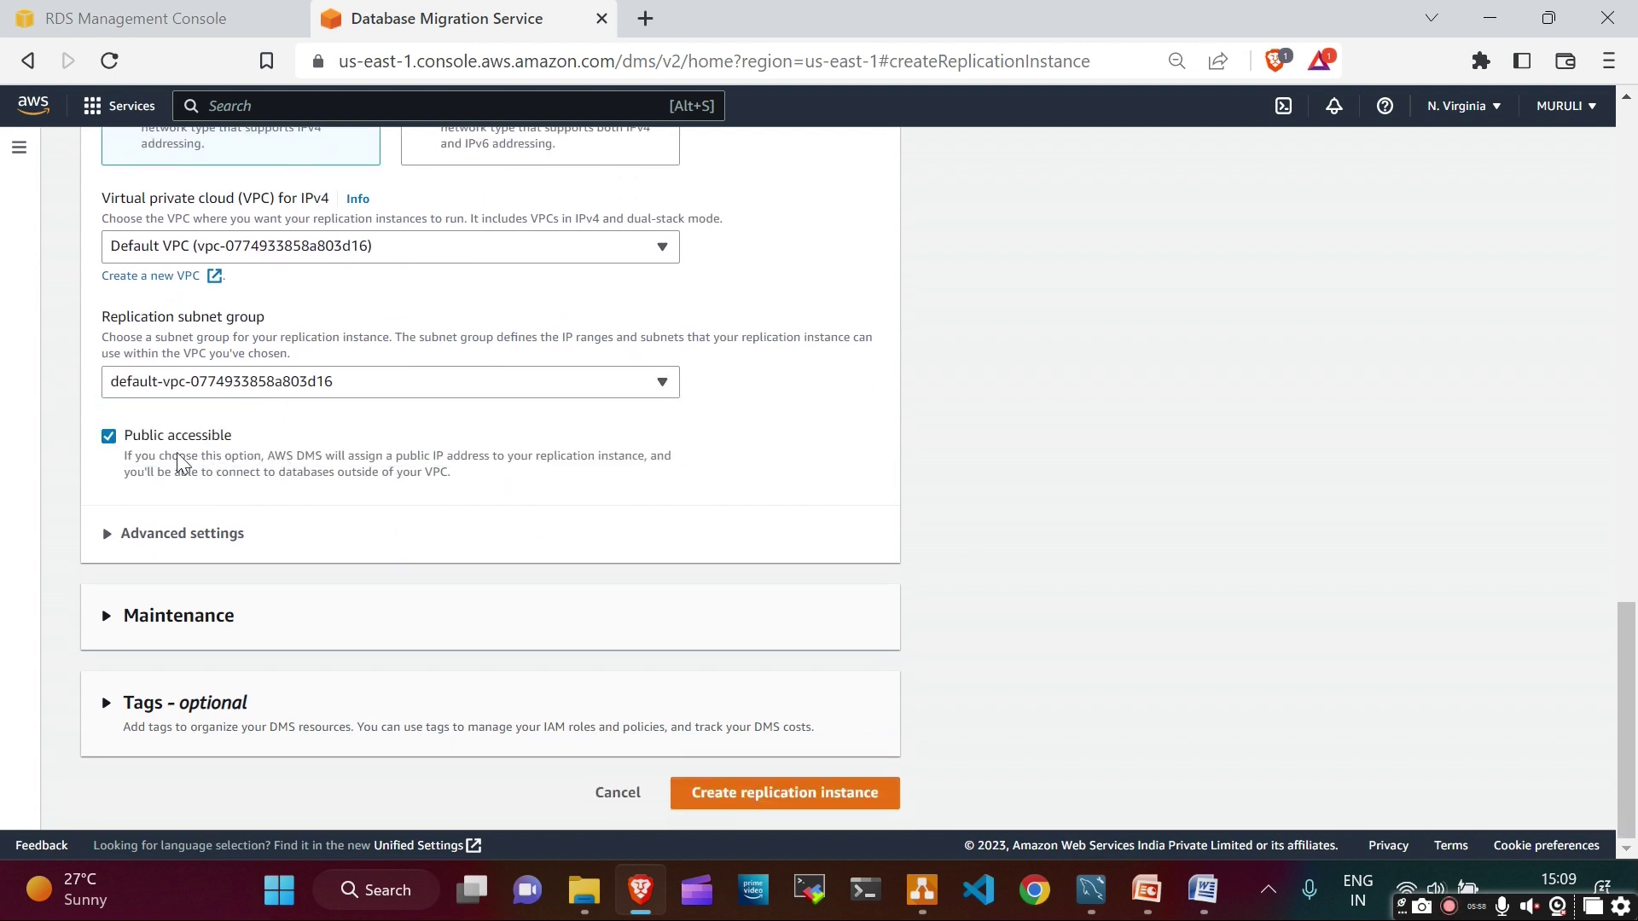
In advanced settings, place the instance in us-east-1a with the aws/dms encryption key.
click(113, 535)
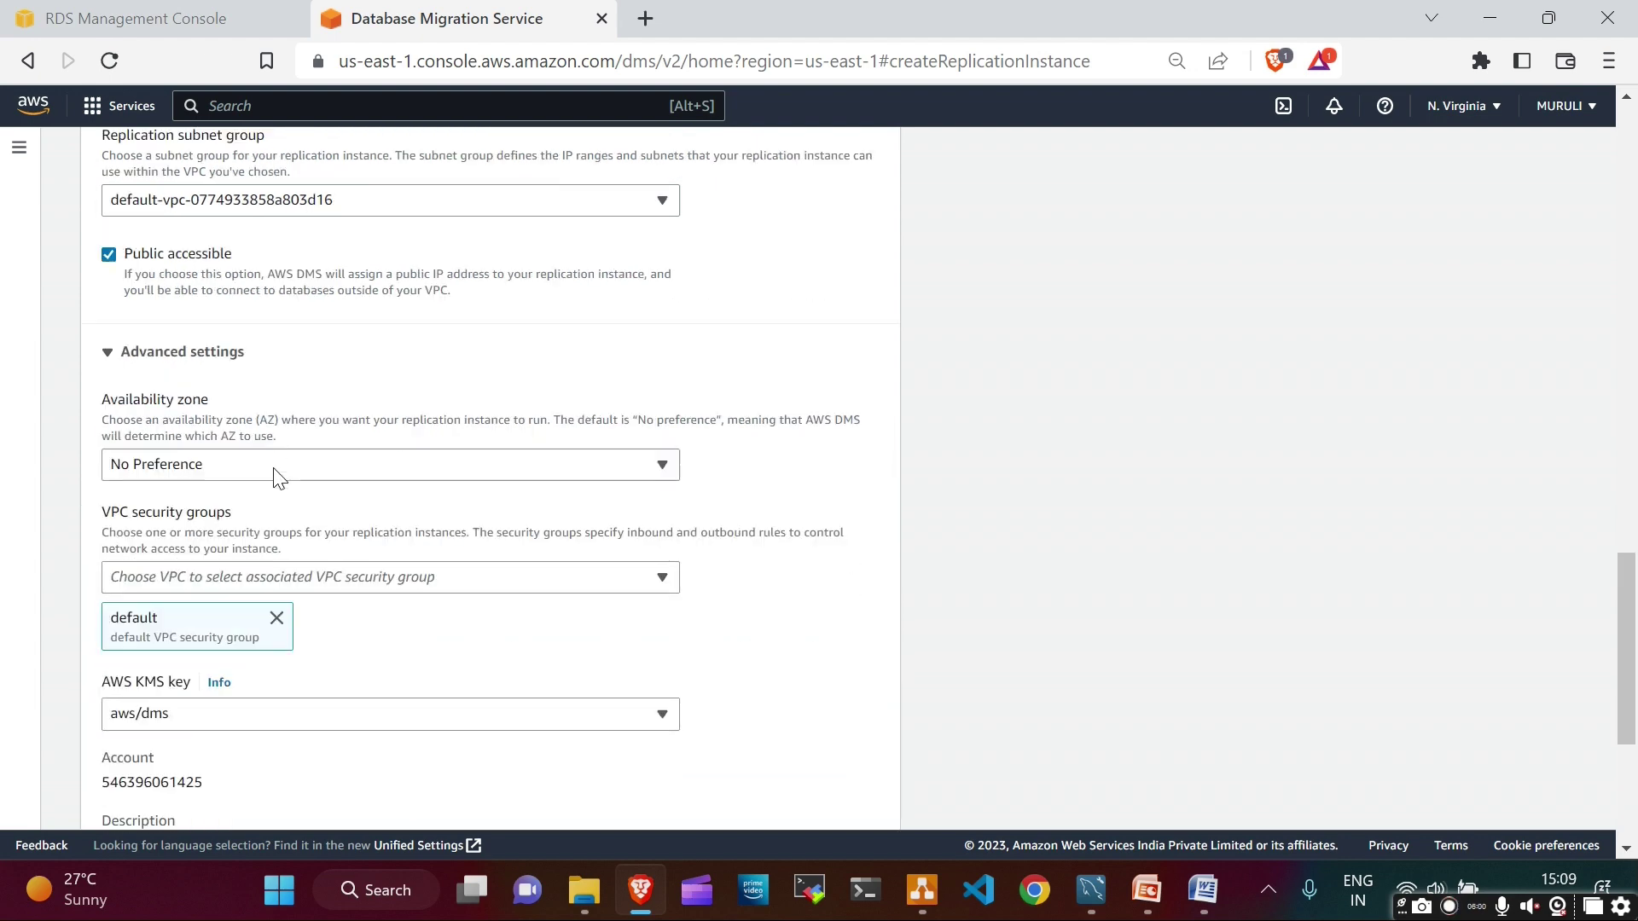
scroll(247, 452, down, 2)
click(188, 401)
click(170, 488)
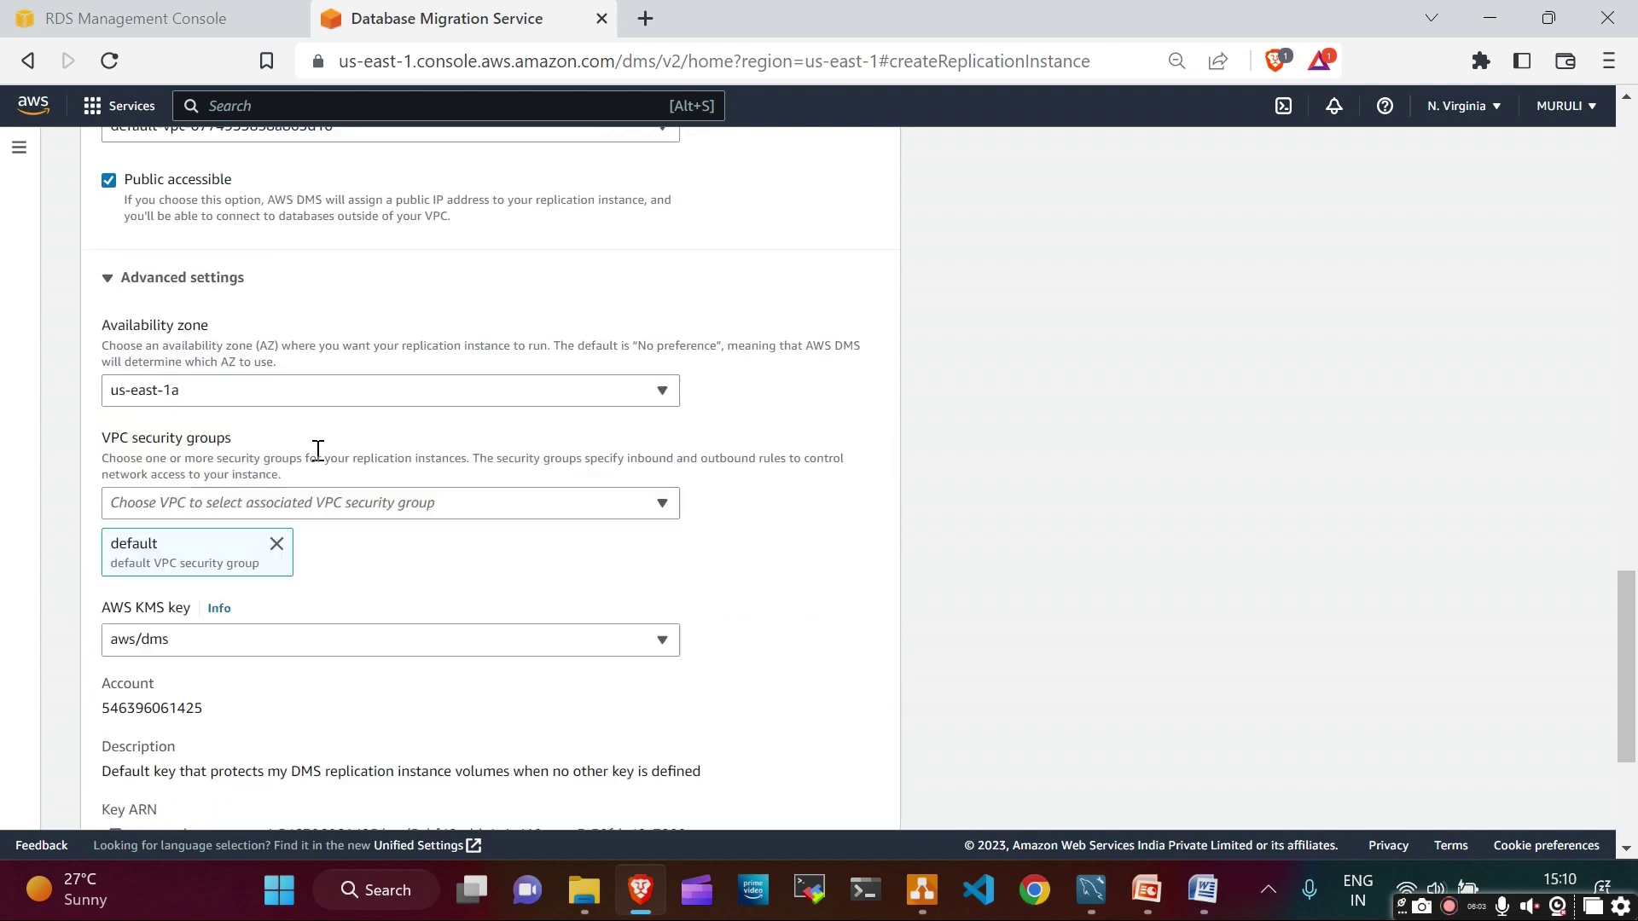
scroll(450, 446, down, 3)
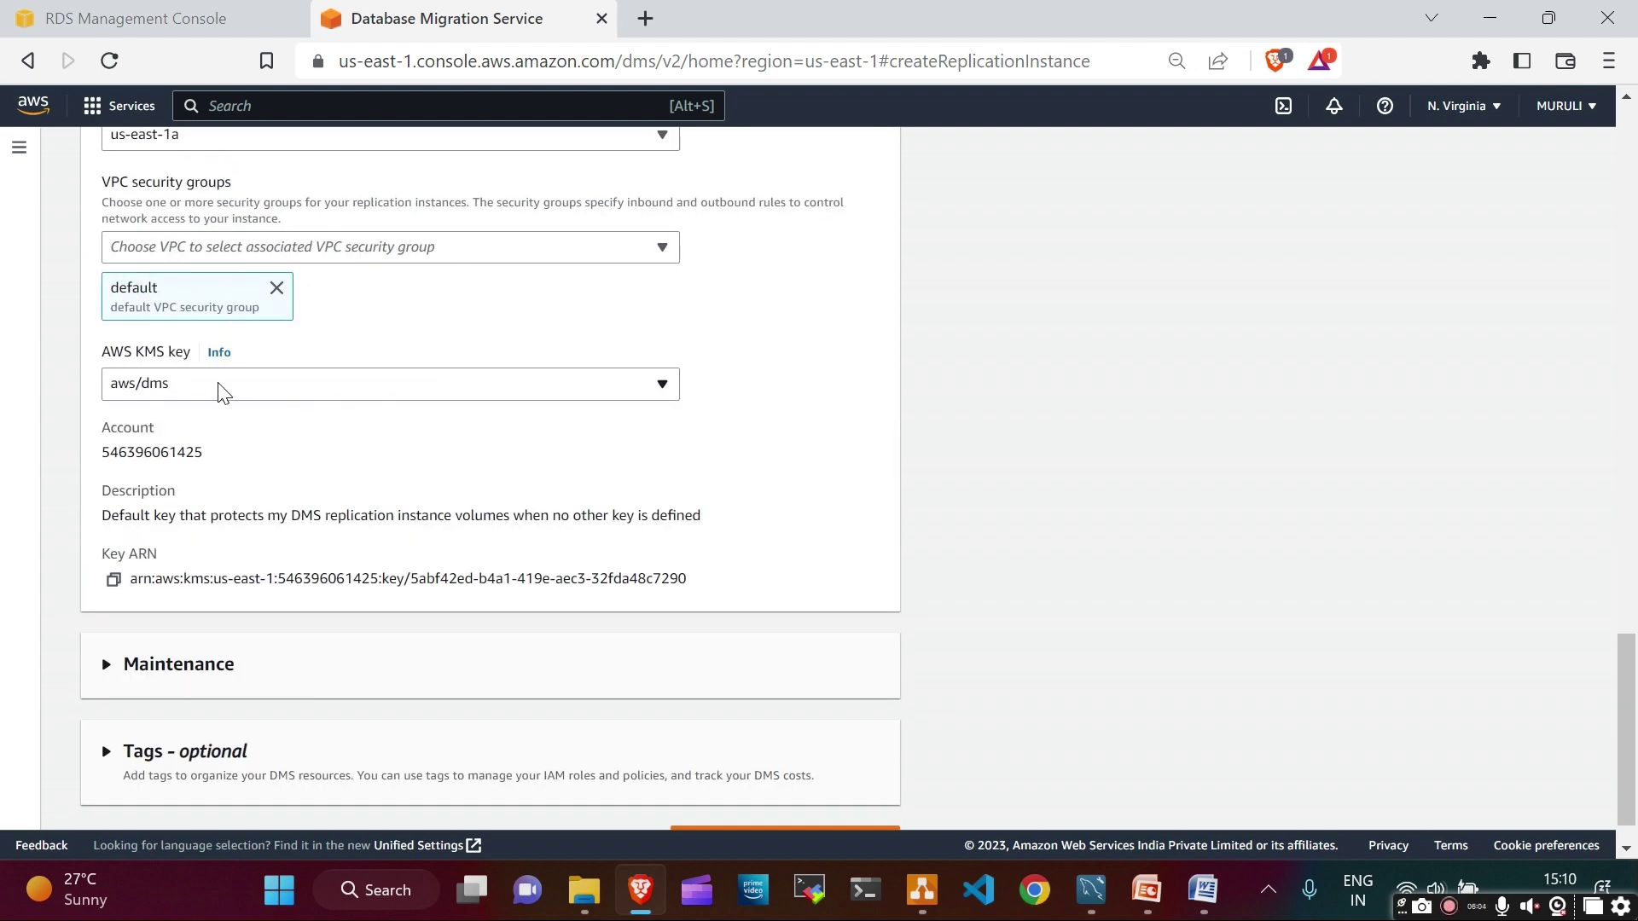
click(217, 388)
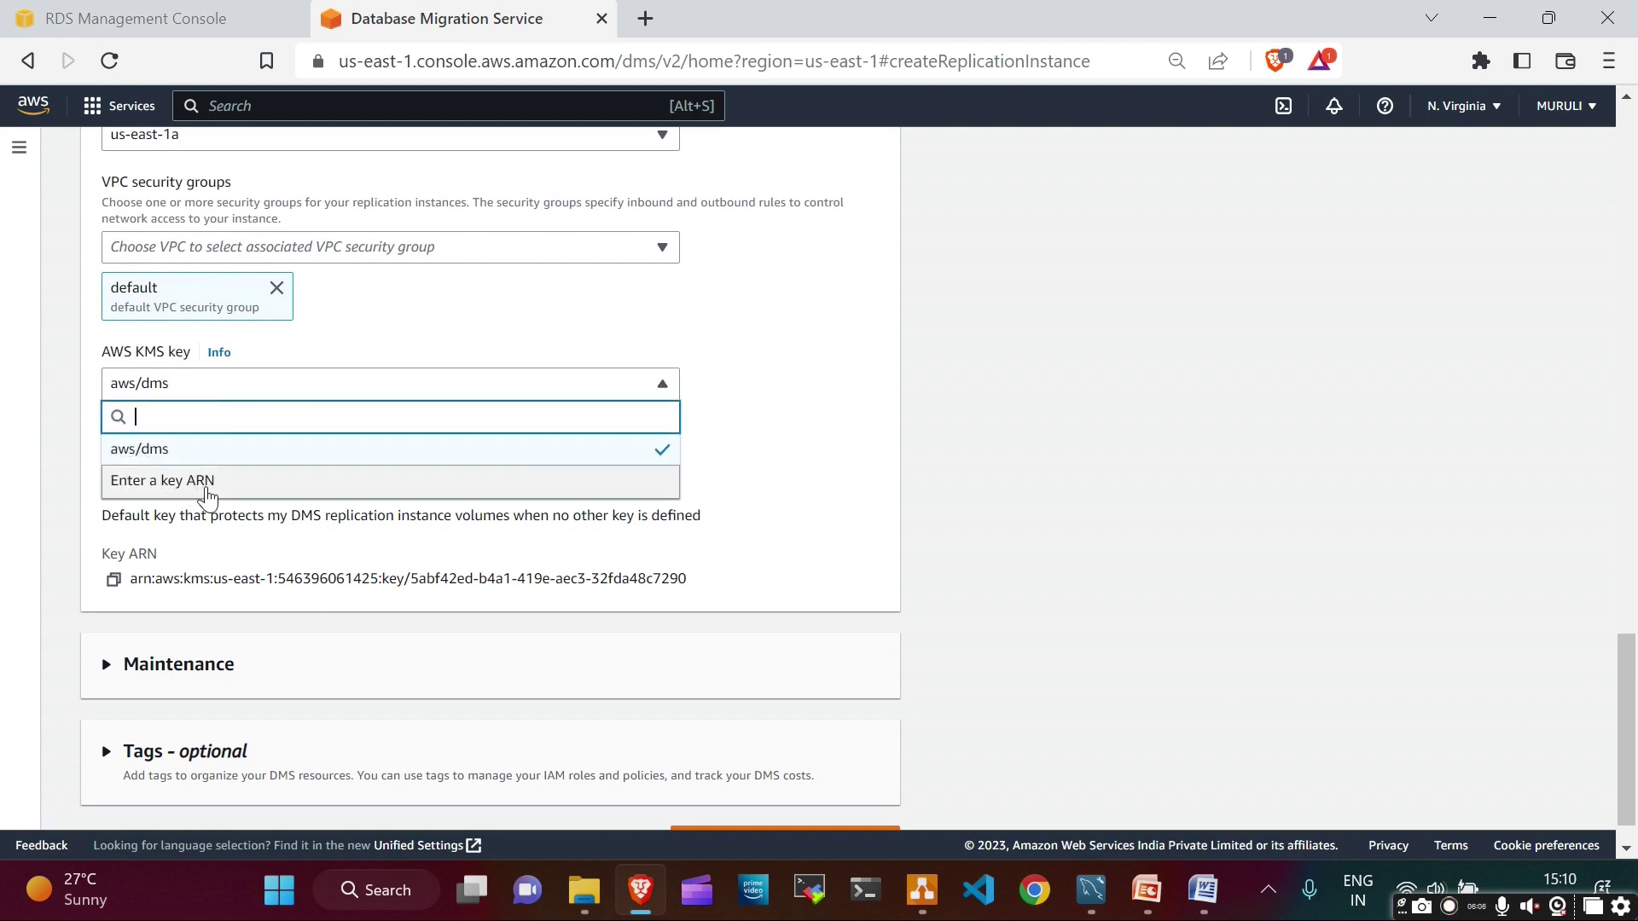
click(179, 452)
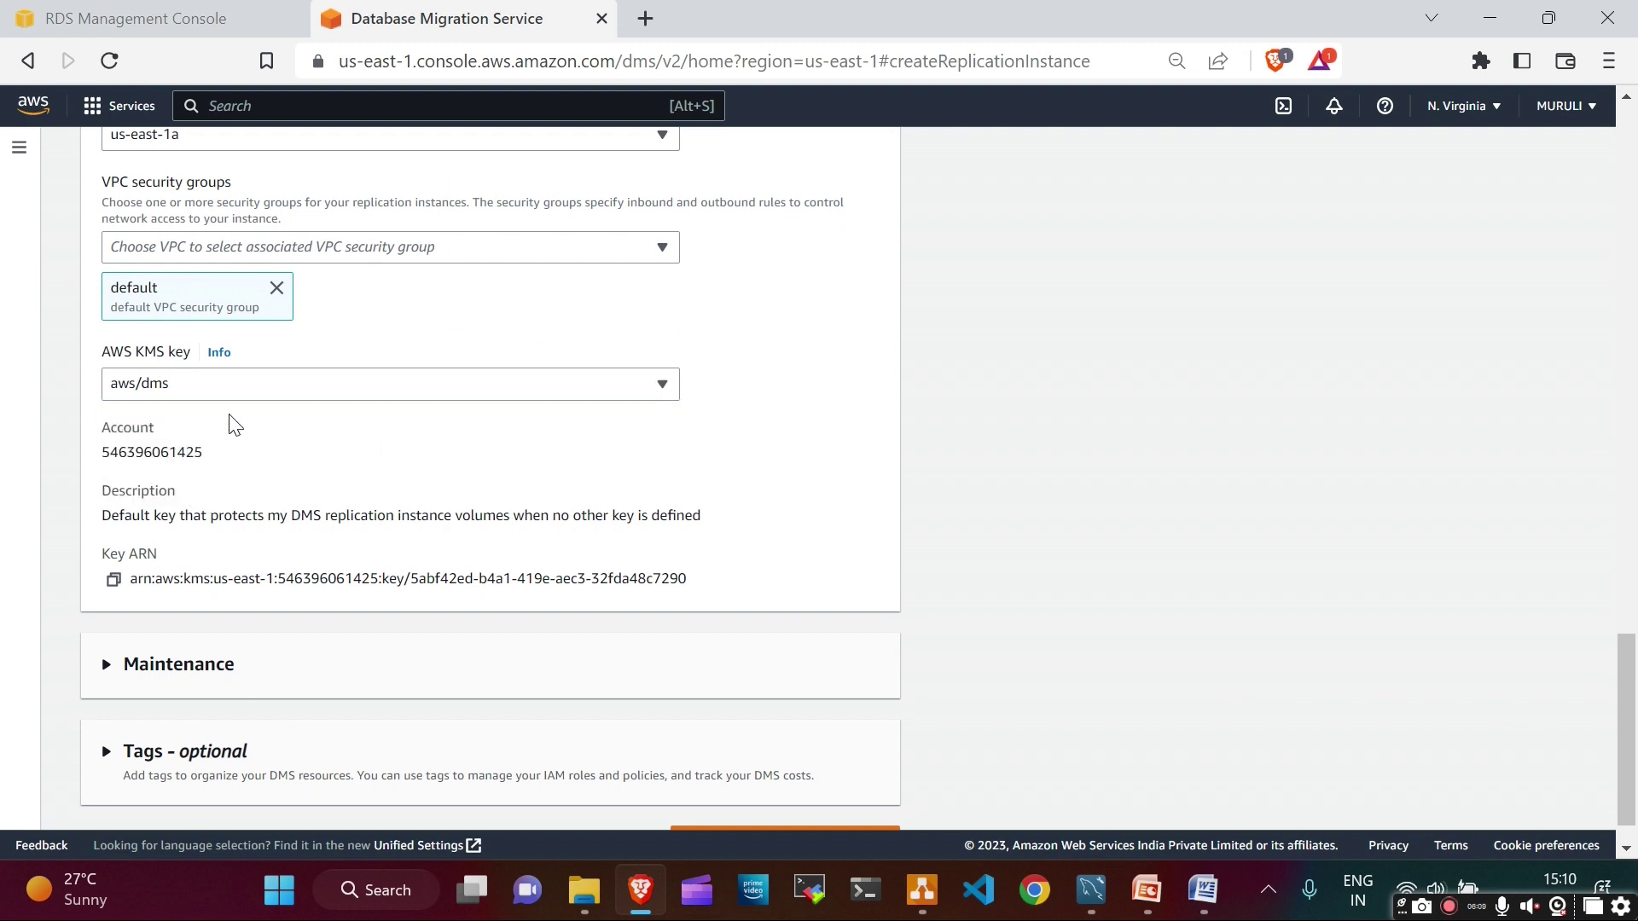
Review the maintenance and tag settings, then create the replication instance.
scroll(236, 425, down, 1)
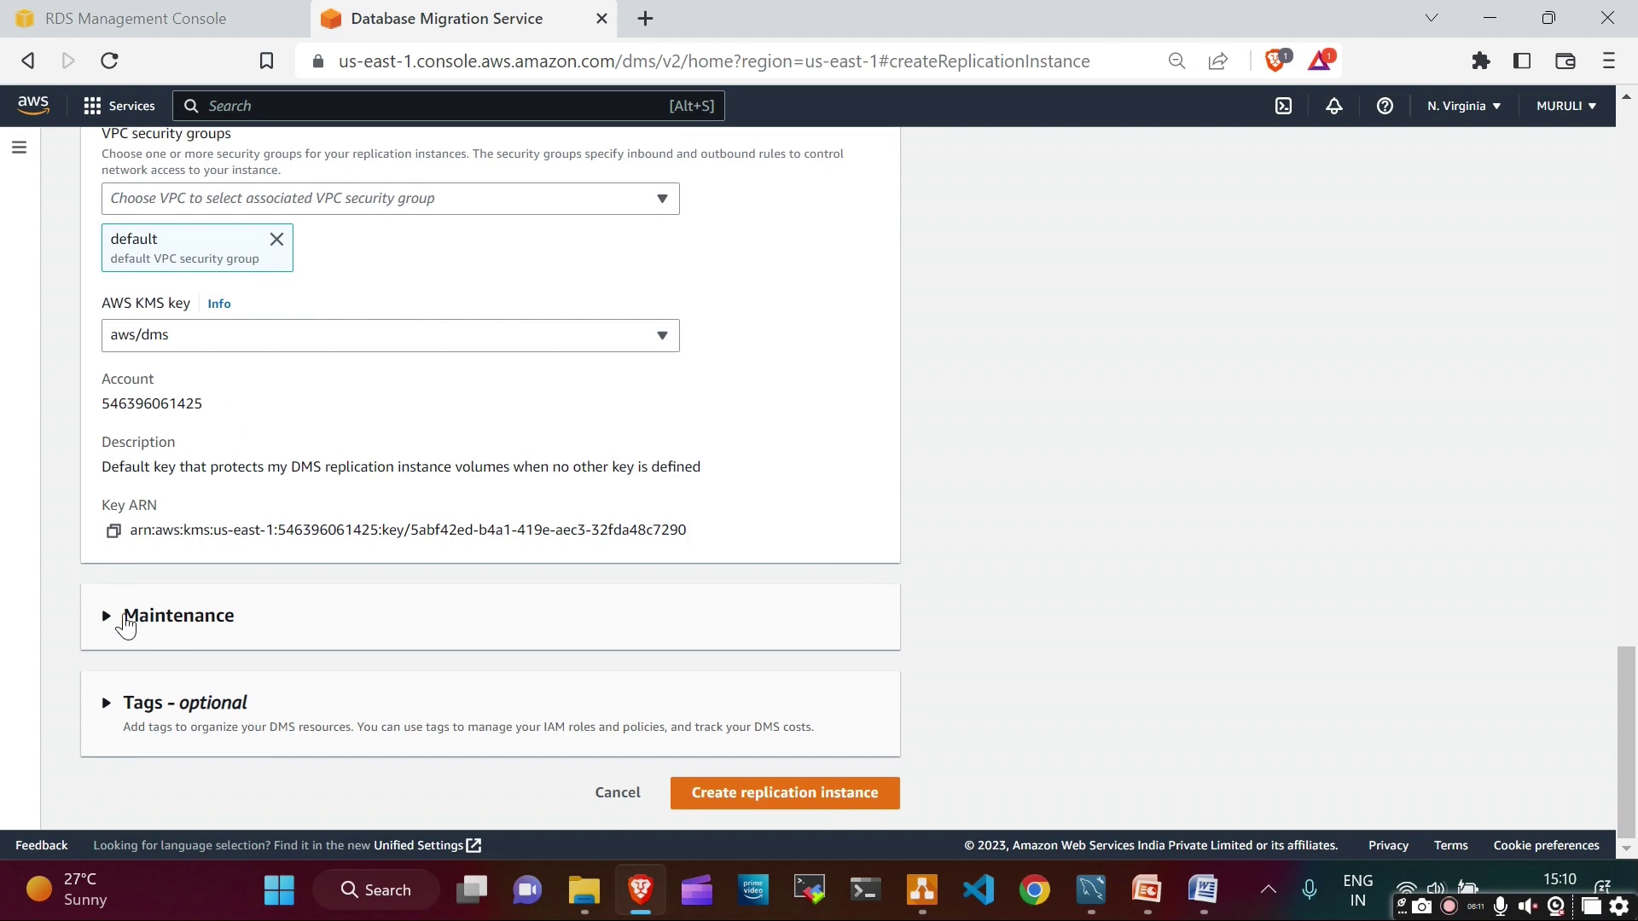
click(127, 617)
scroll(307, 568, down, 5)
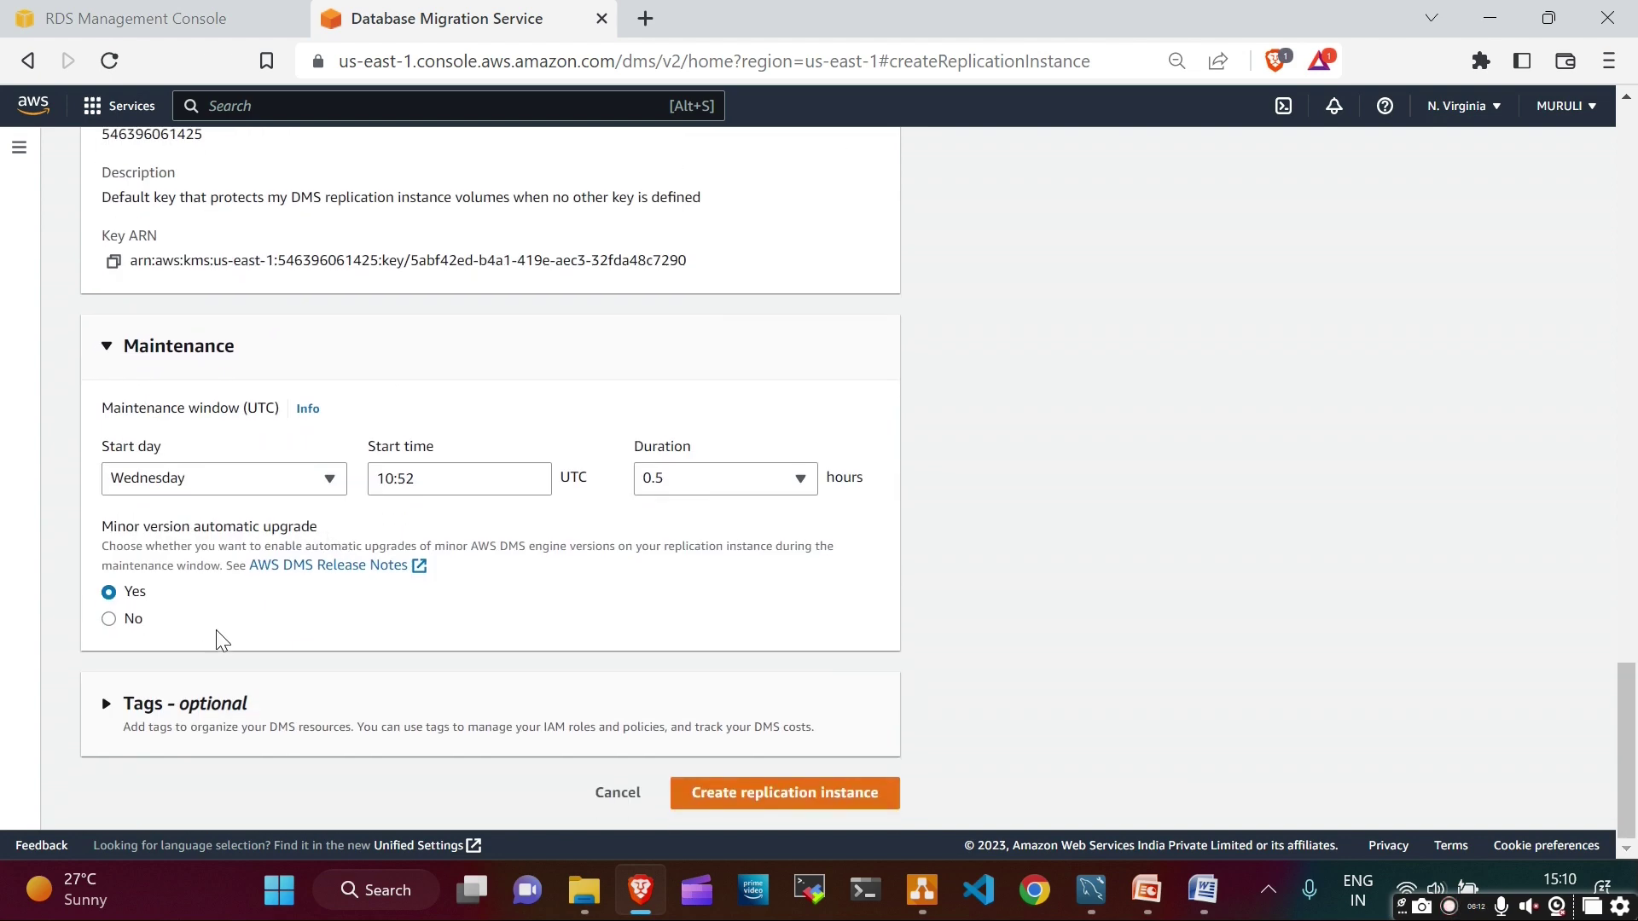
click(87, 729)
scroll(402, 629, down, 2)
scroll(401, 631, up, 12)
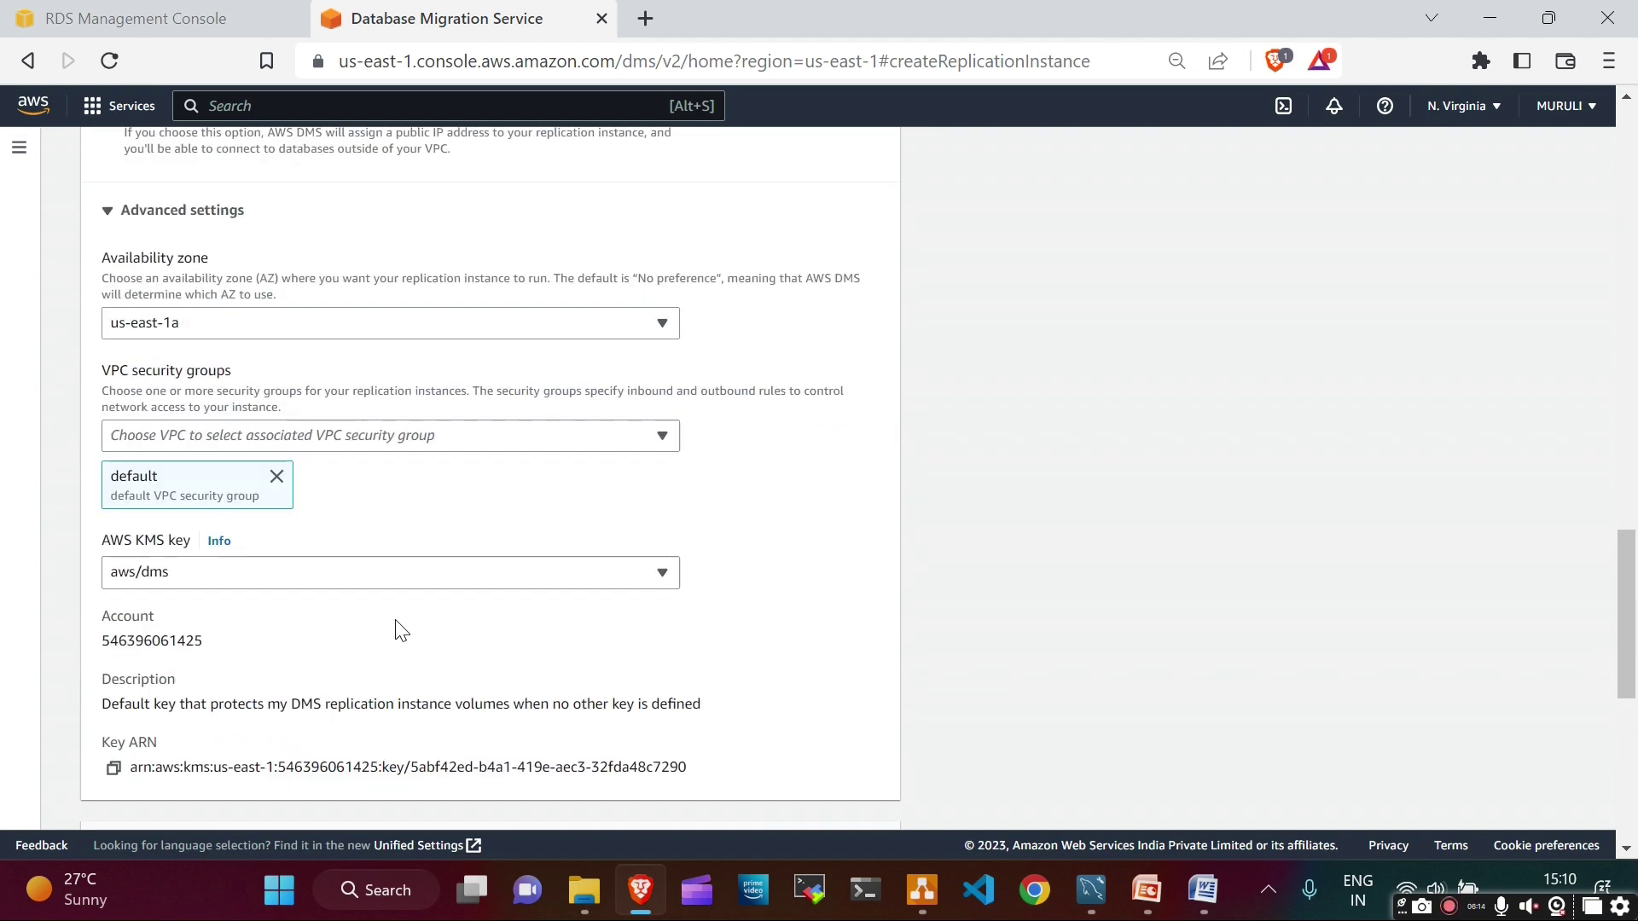
scroll(334, 643, up, 6)
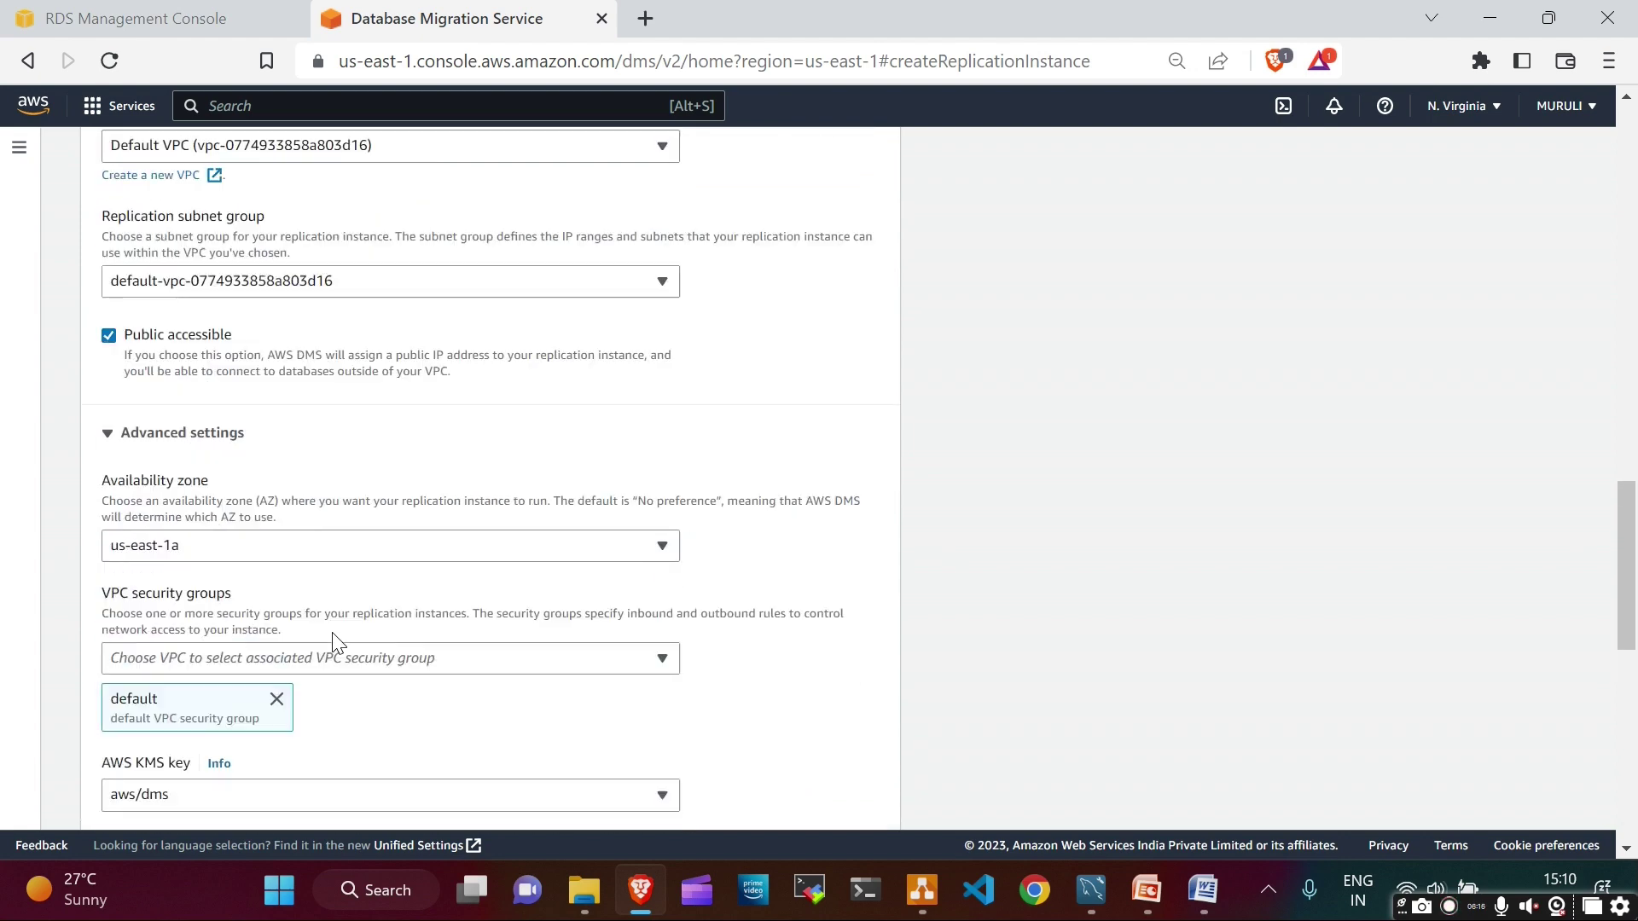
scroll(334, 643, up, 8)
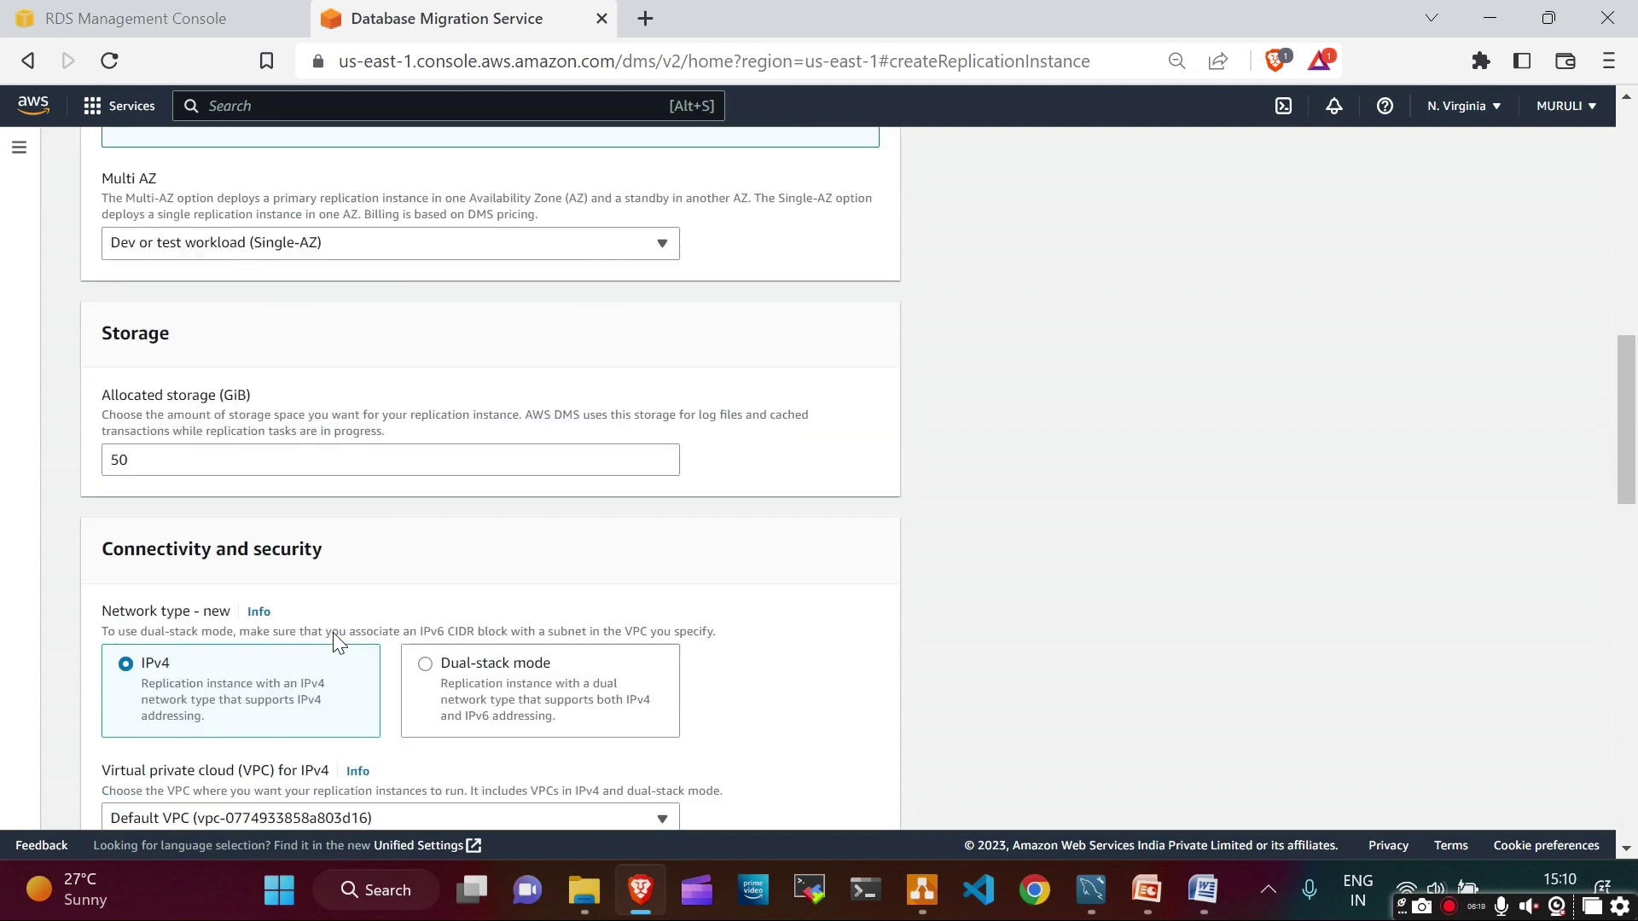
scroll(340, 644, up, 9)
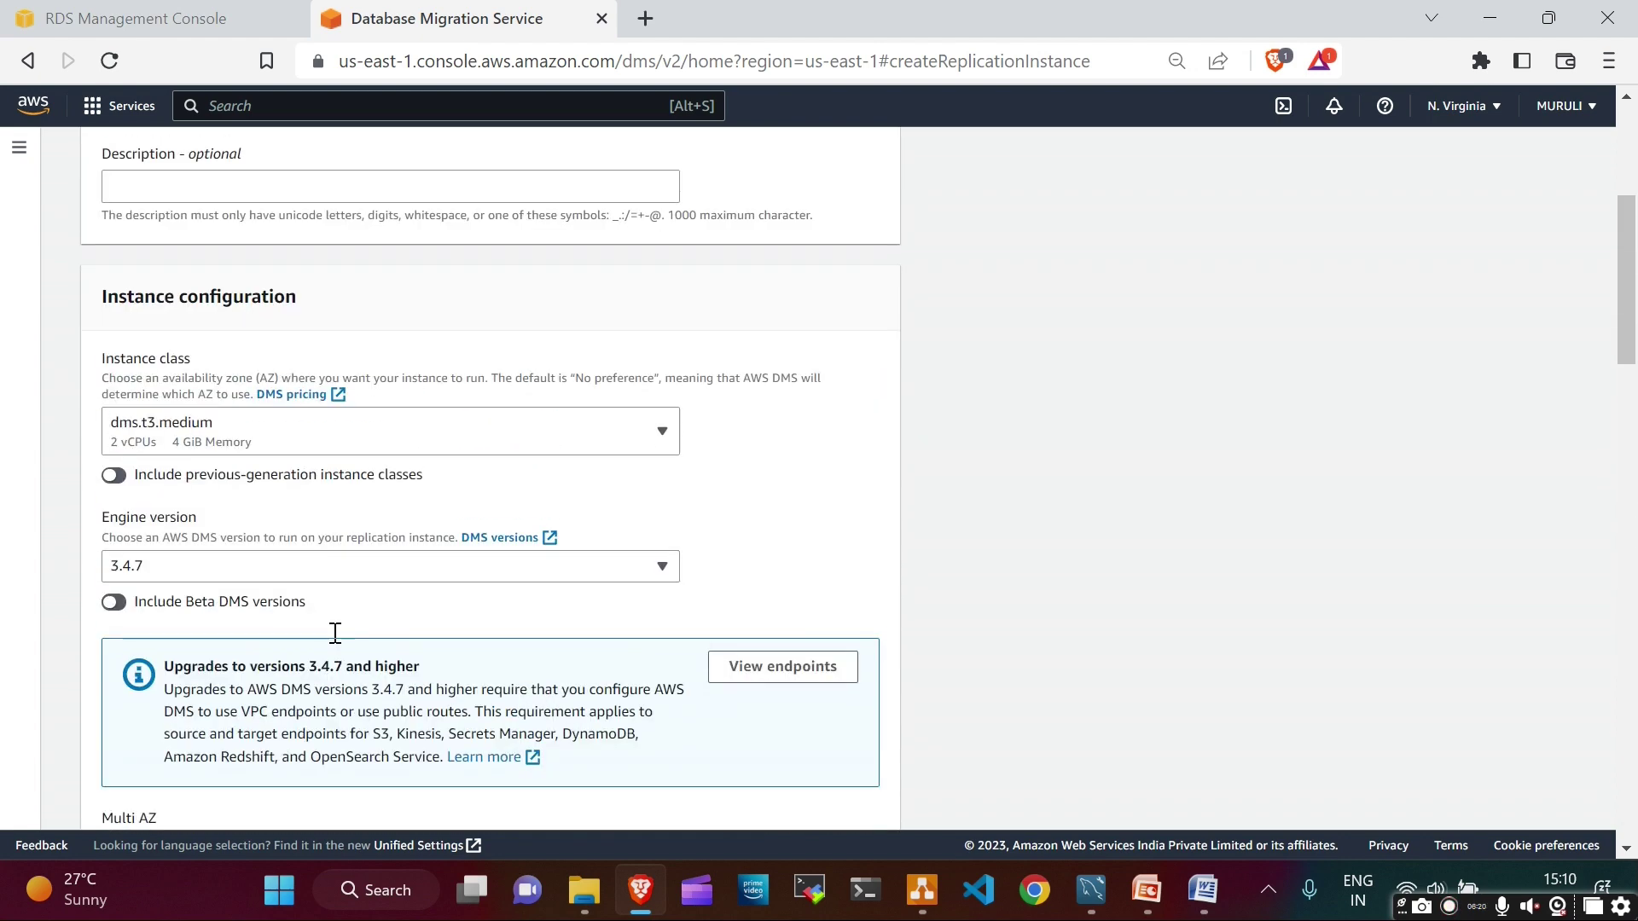
scroll(335, 633, down, 20)
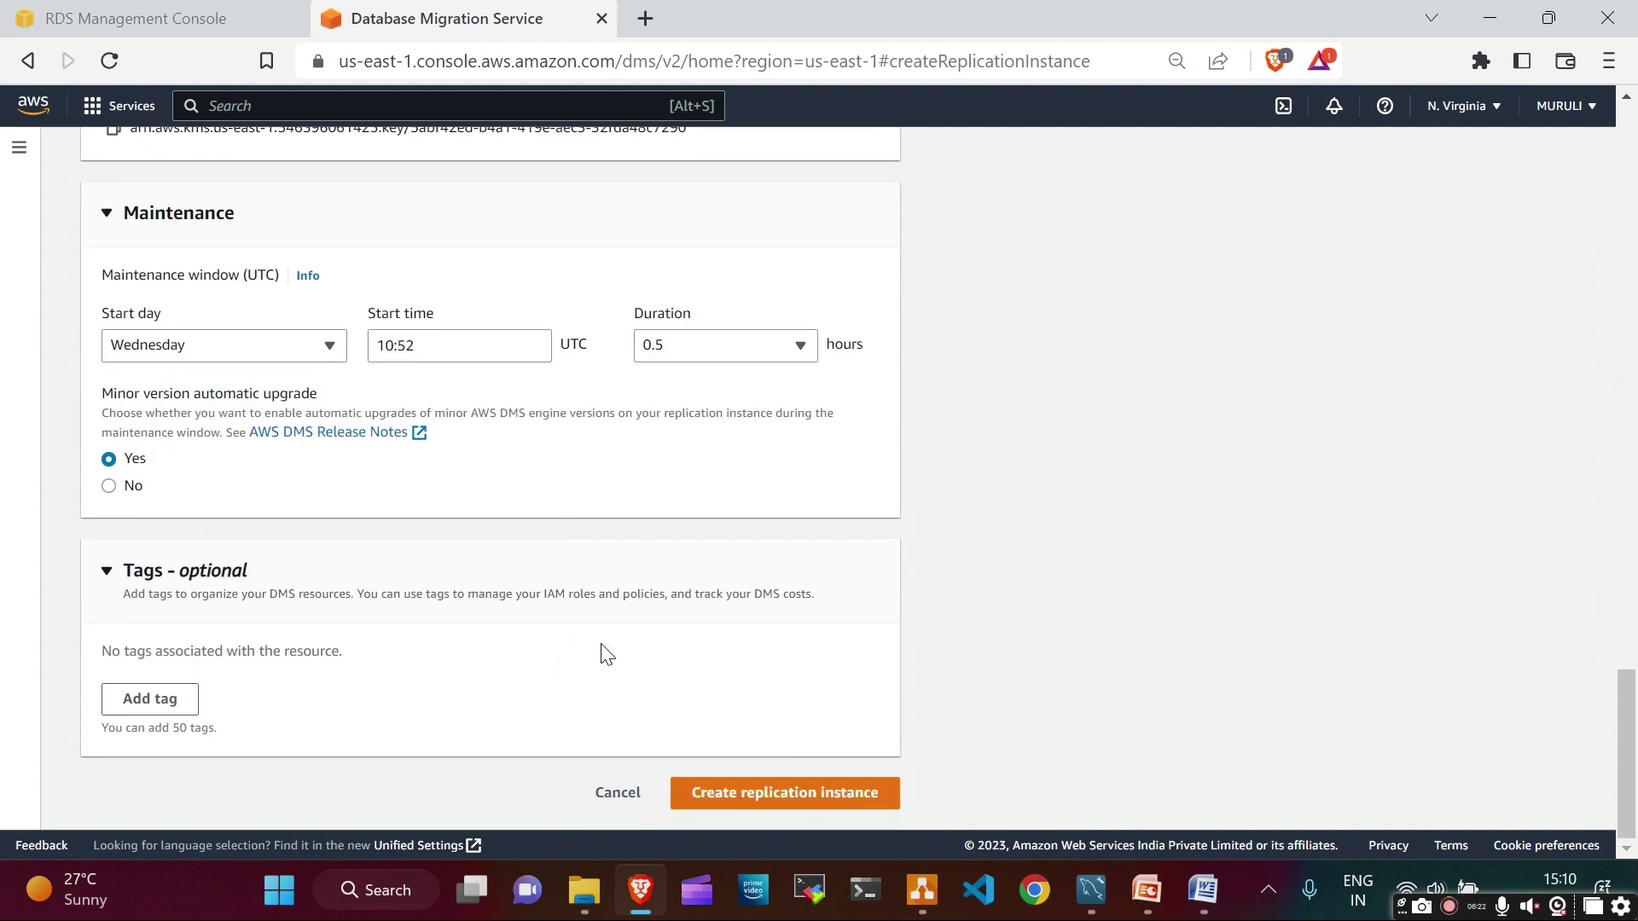
click(793, 790)
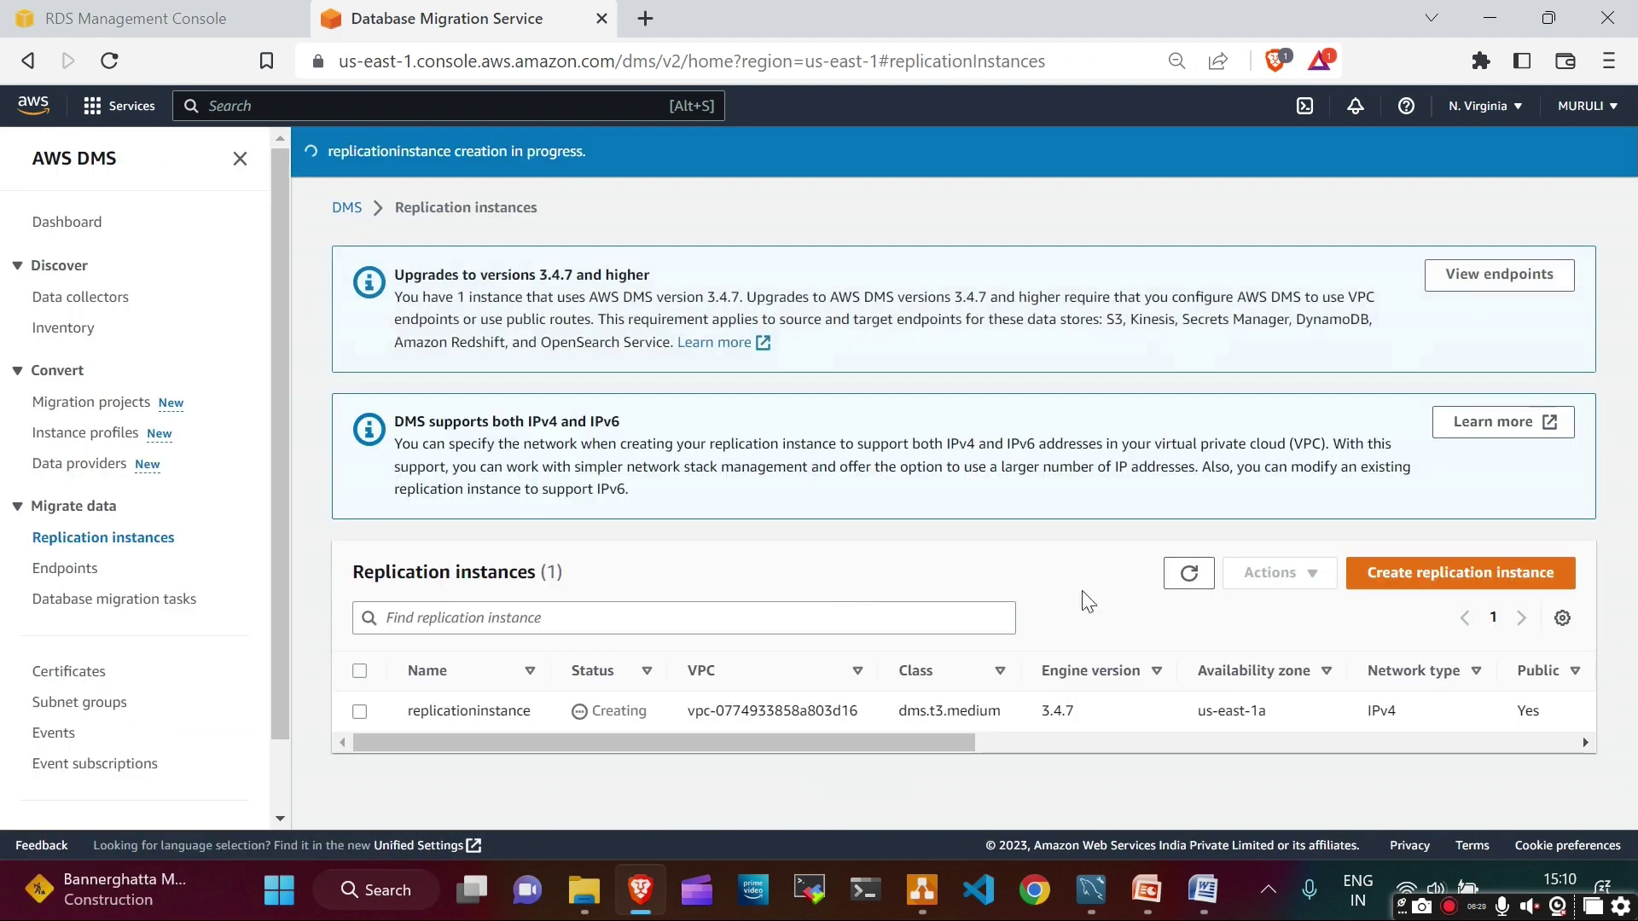
Refresh the replication instances list, then return to the RDS databases list.
click(1169, 580)
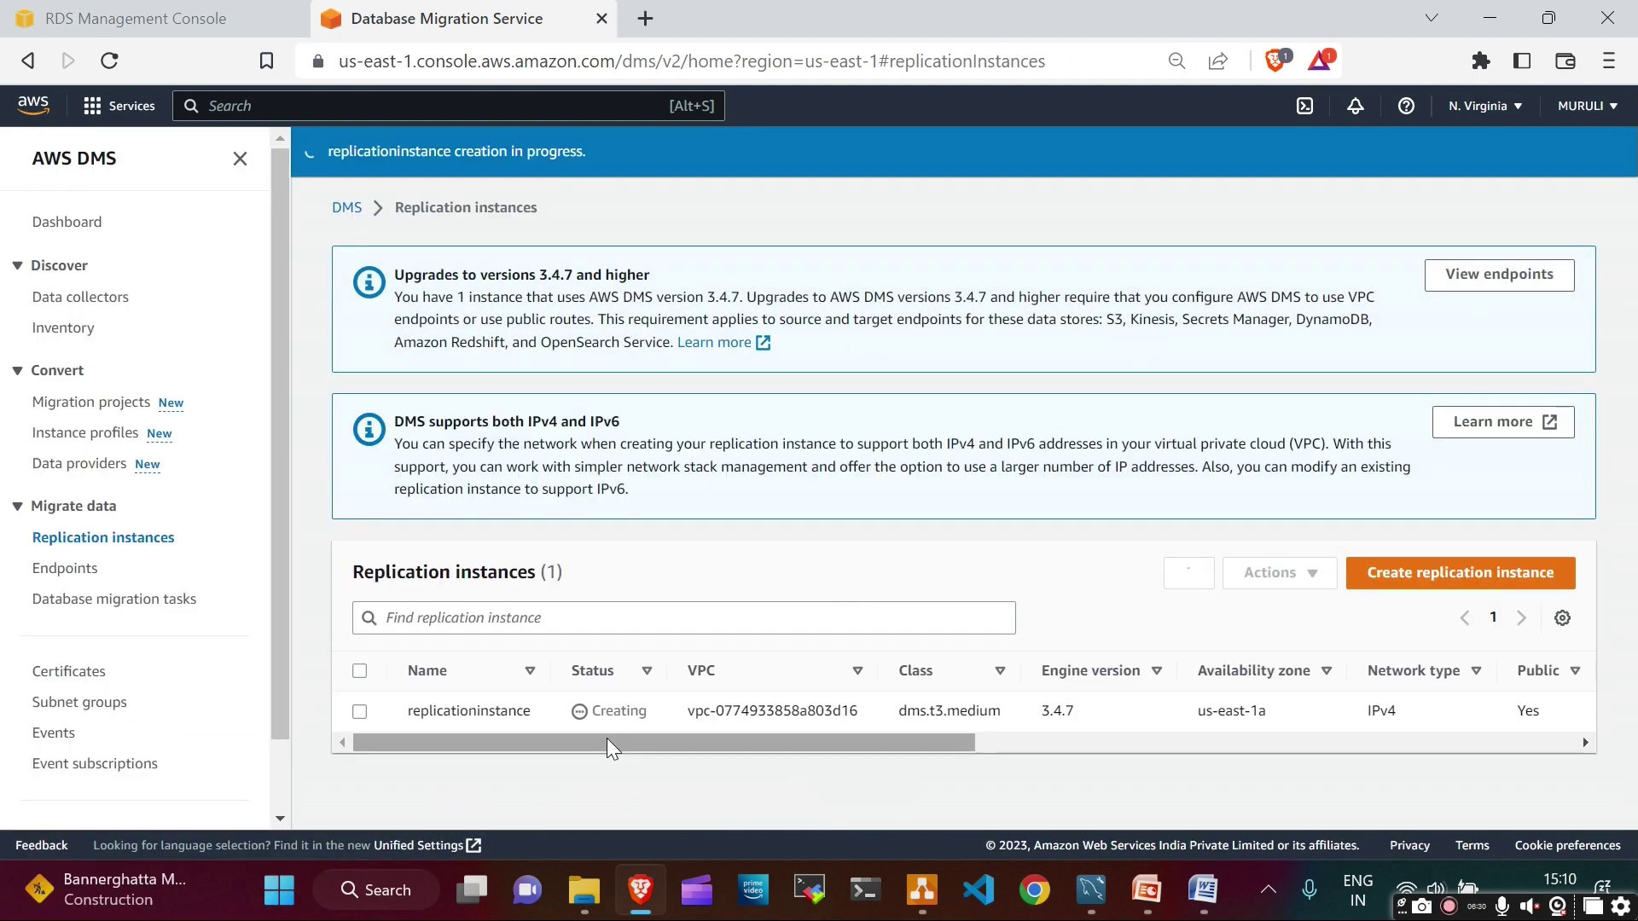
key(alt+Tab)
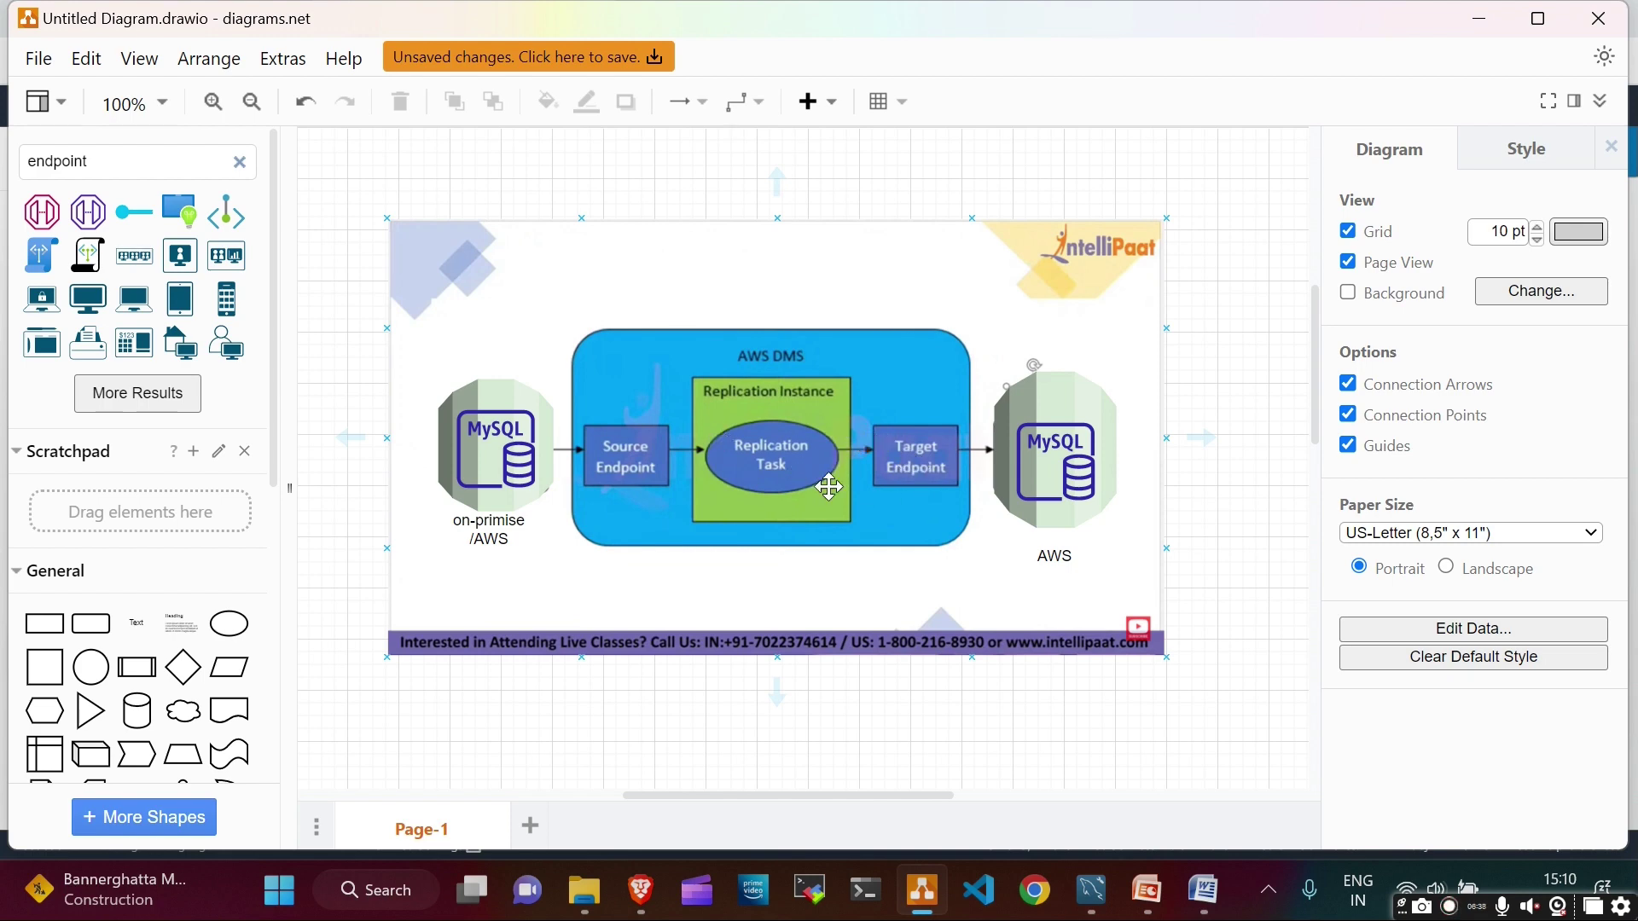
key(alt+Tab)
key(alt+Tab)
key(alt+Tab)
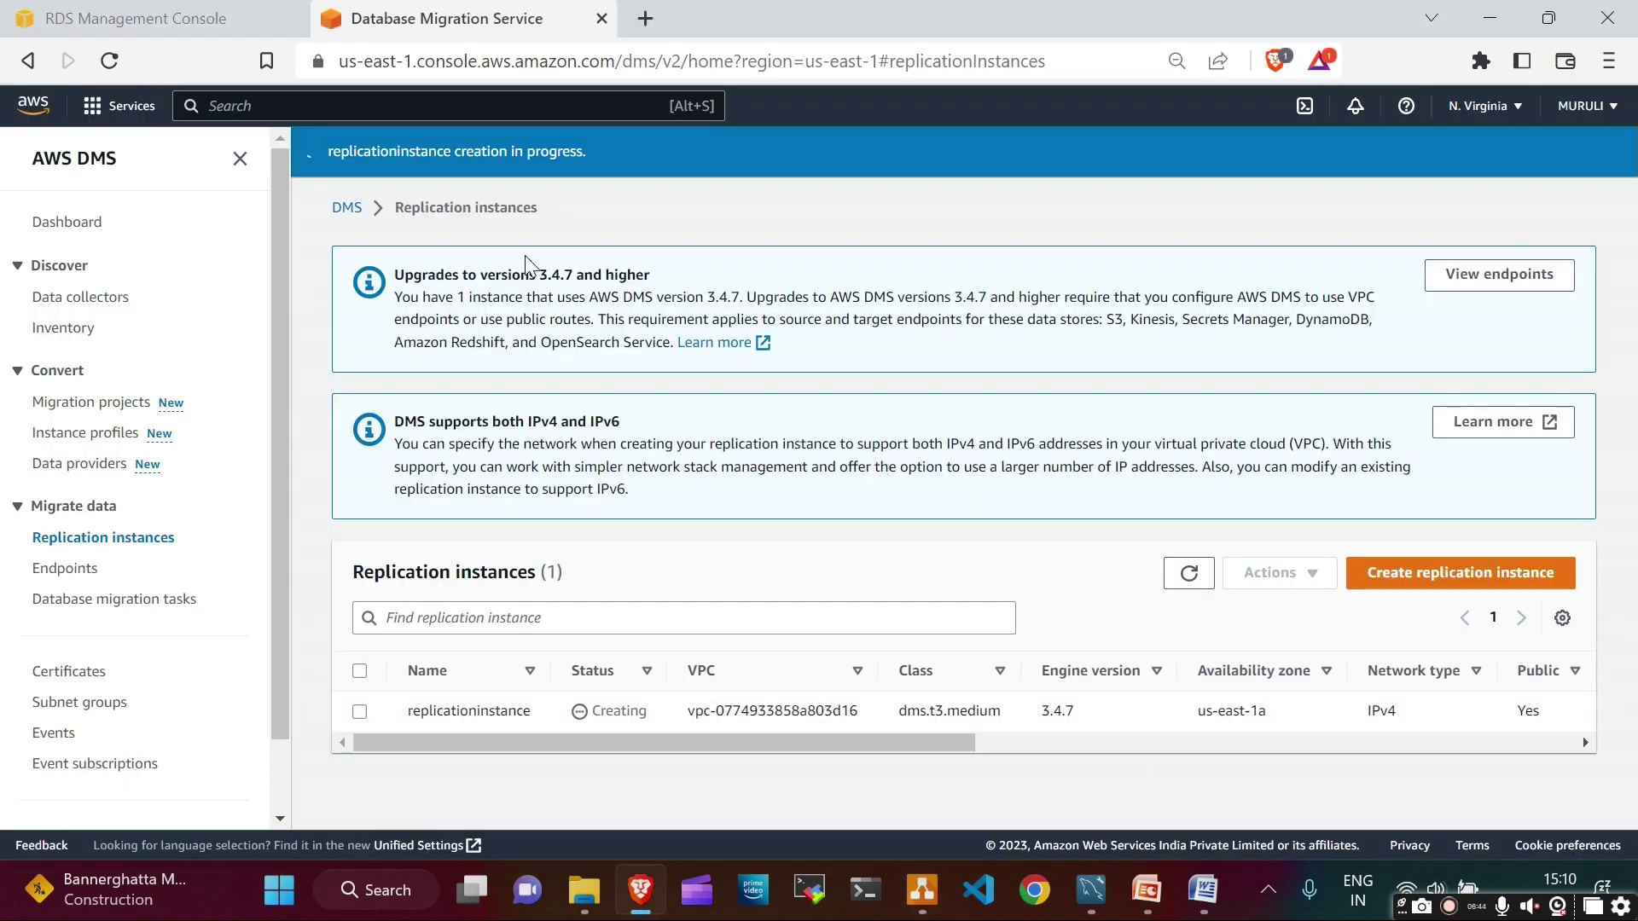
key(ctrl+Tab)
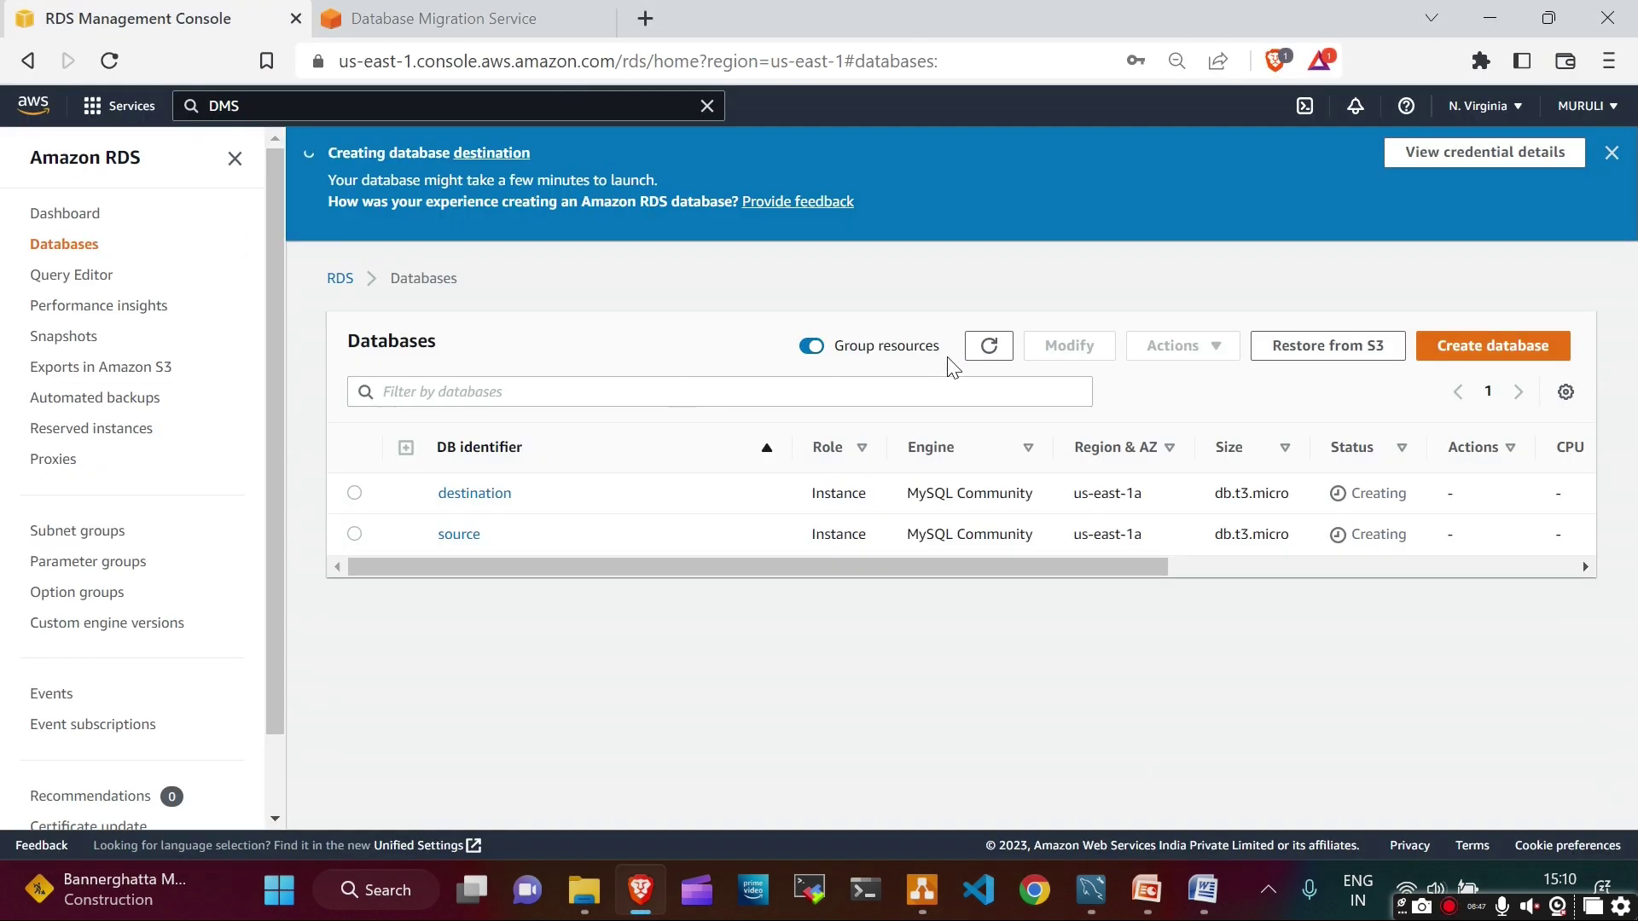
Refresh the databases, open 'source', and select its endpoint address under Connectivity & security.
click(989, 348)
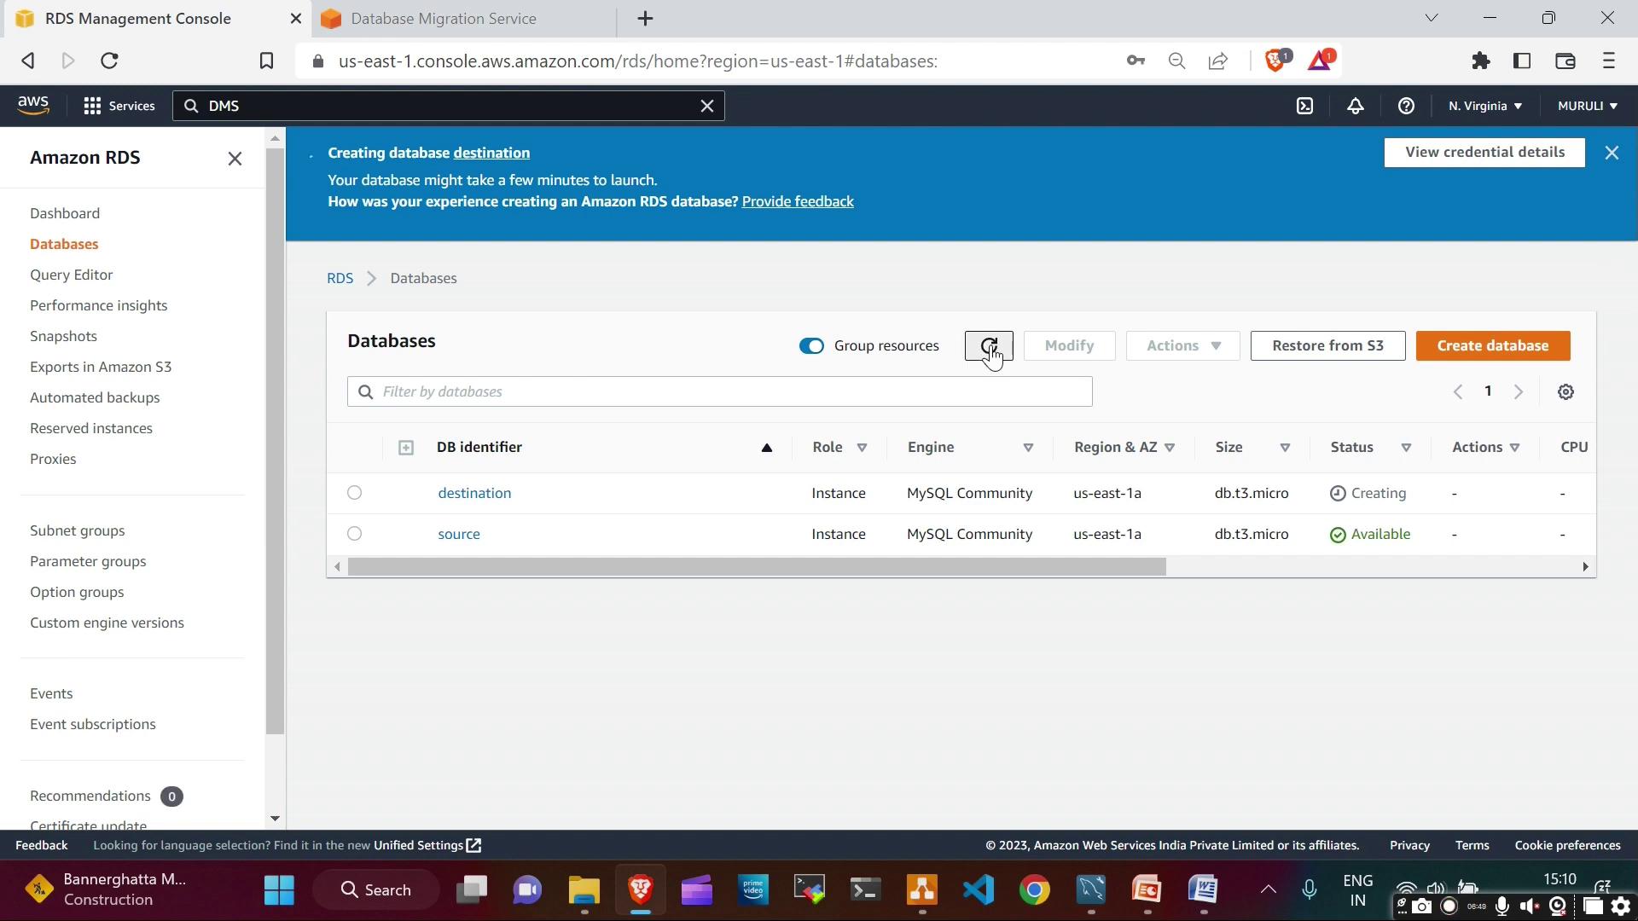
drag(633, 569, 490, 568)
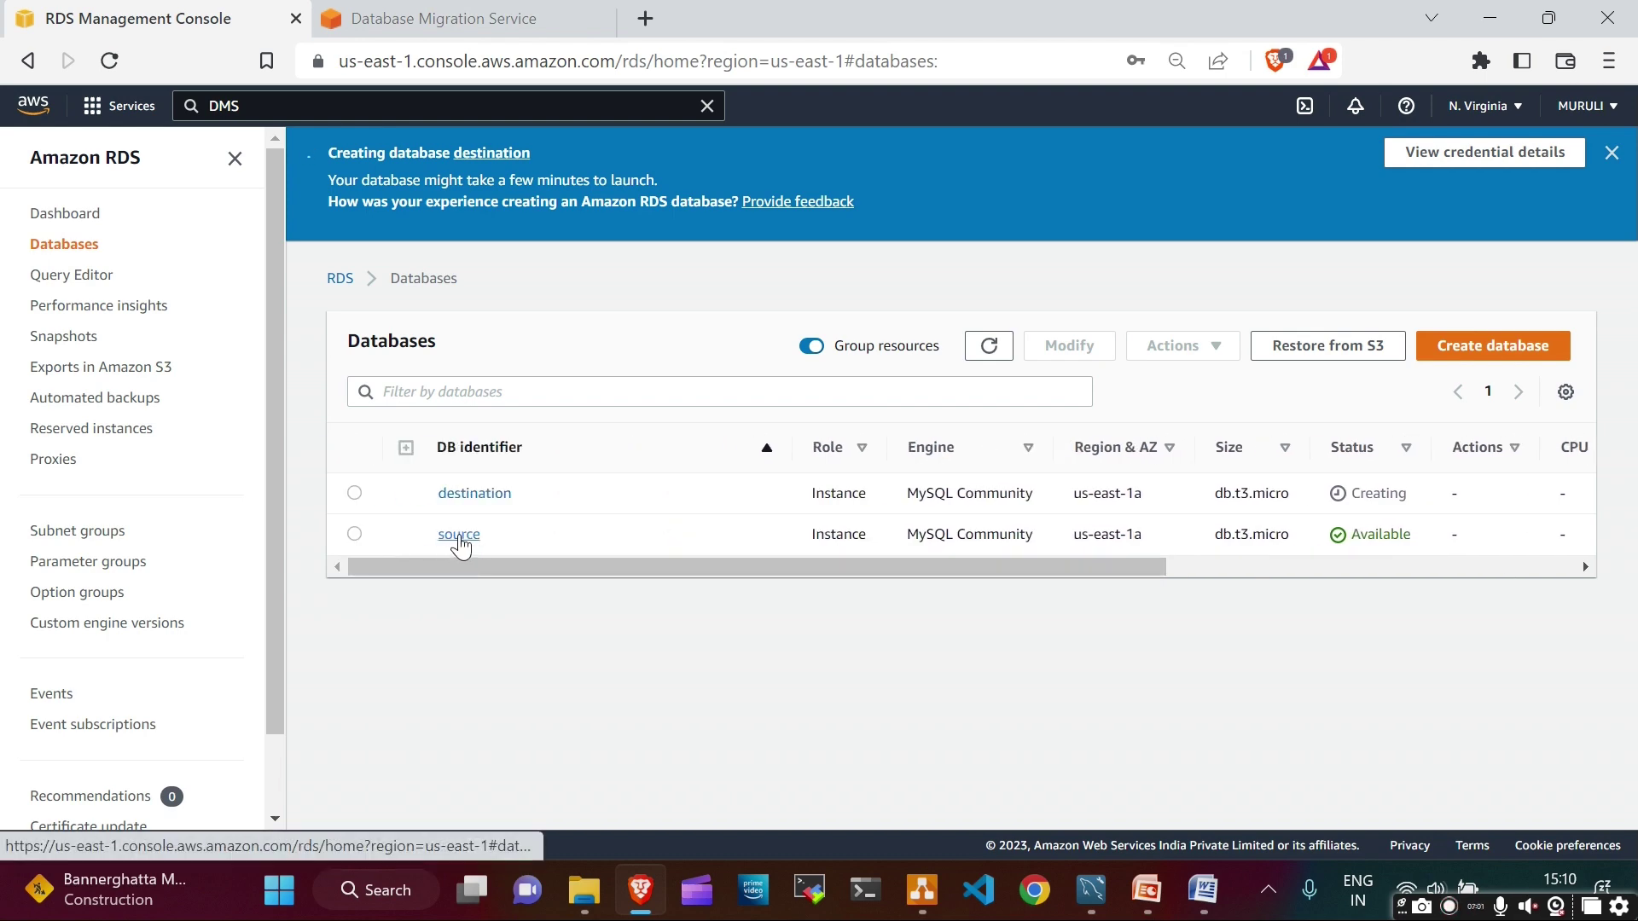
click(460, 535)
scroll(478, 503, down, 5)
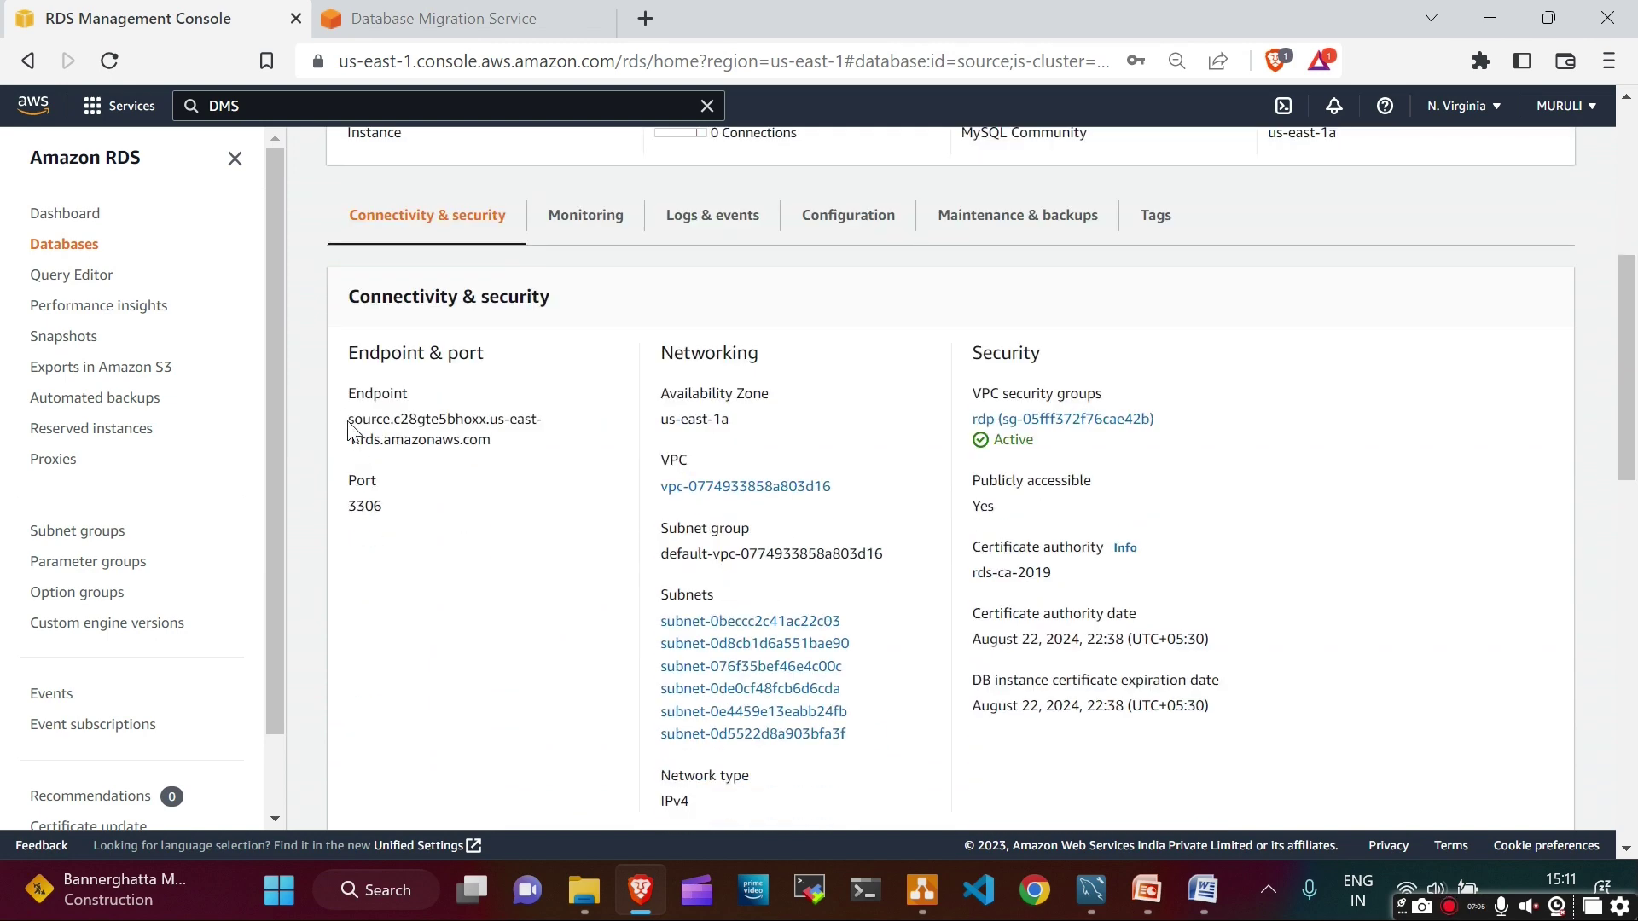
drag(350, 418, 497, 450)
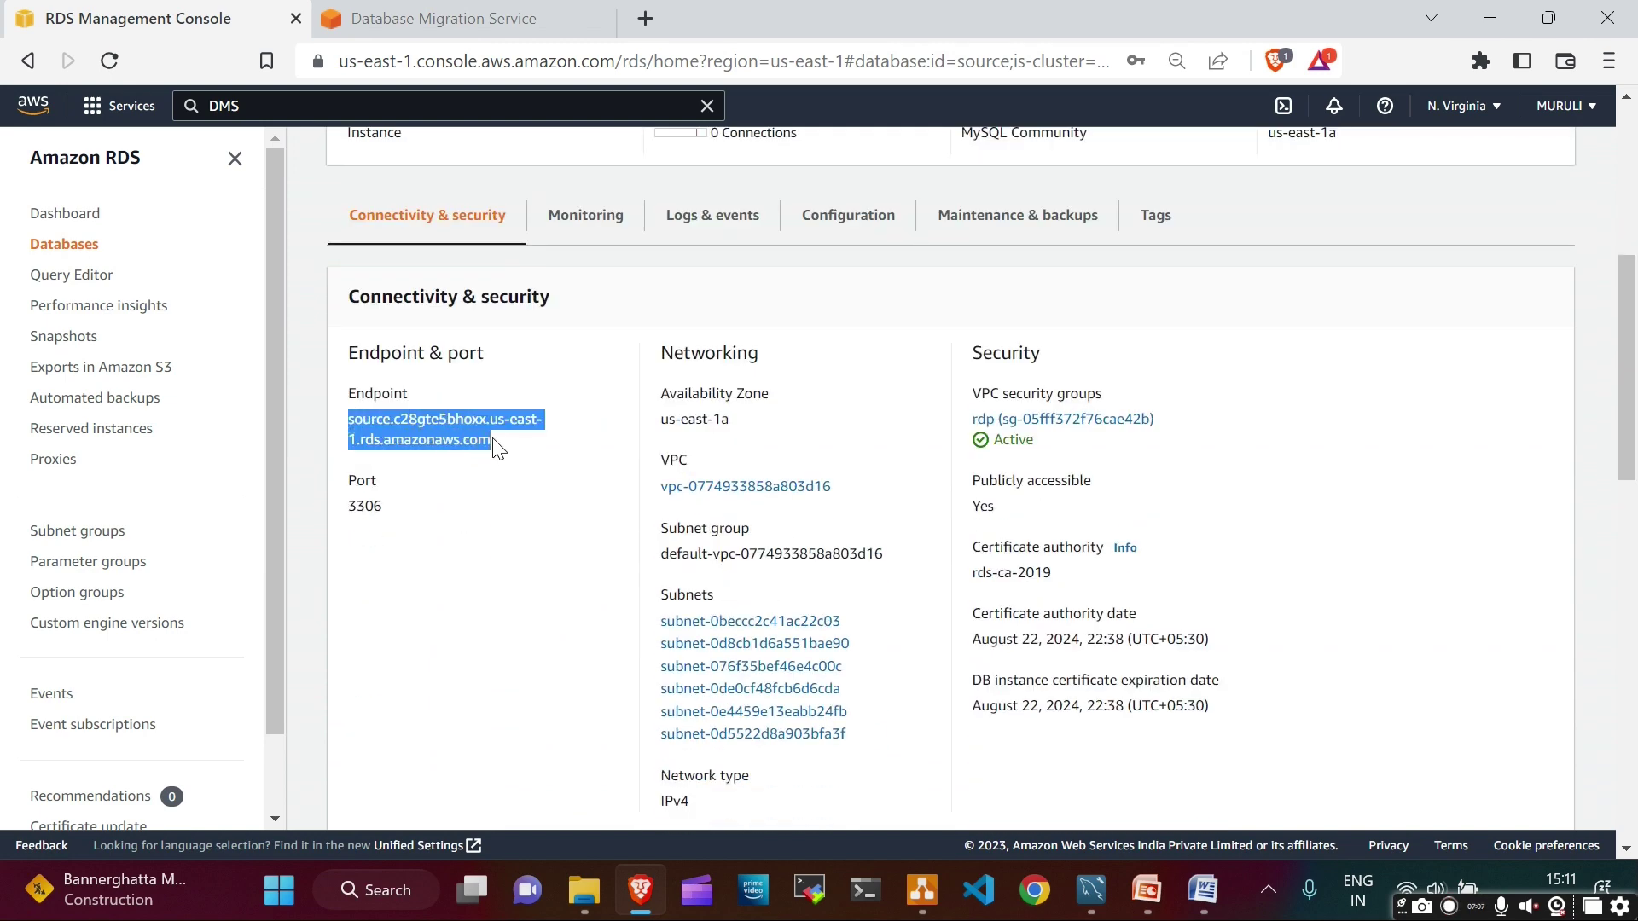
Launch MySQL Workbench from the taskbar alongside the RDS source page.
click(1092, 894)
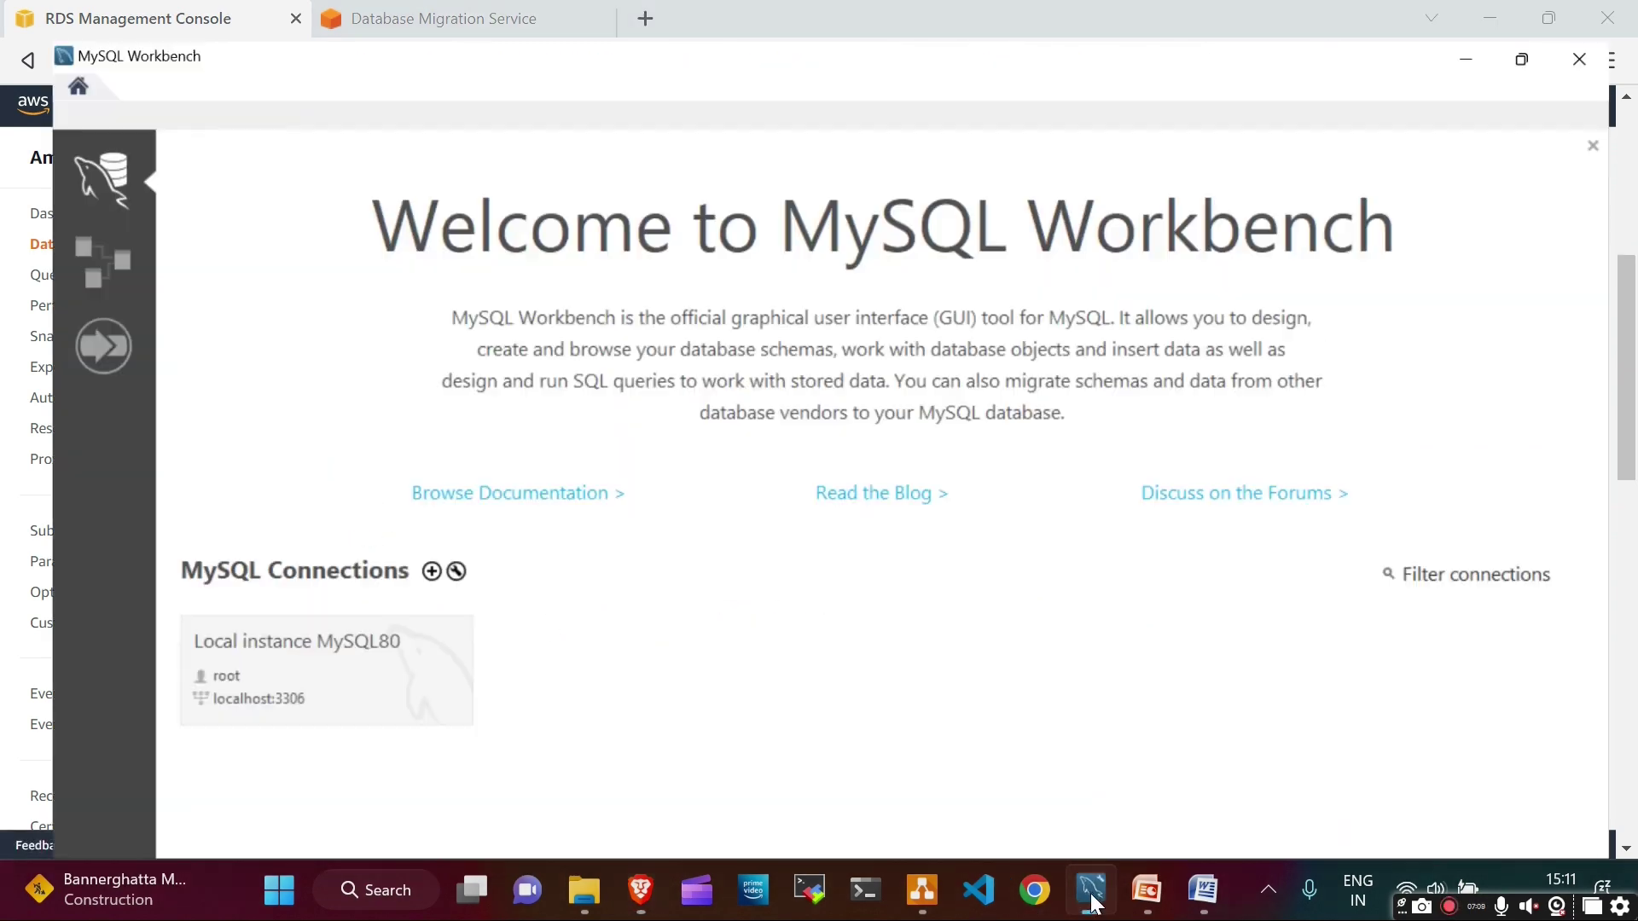
click(1545, 17)
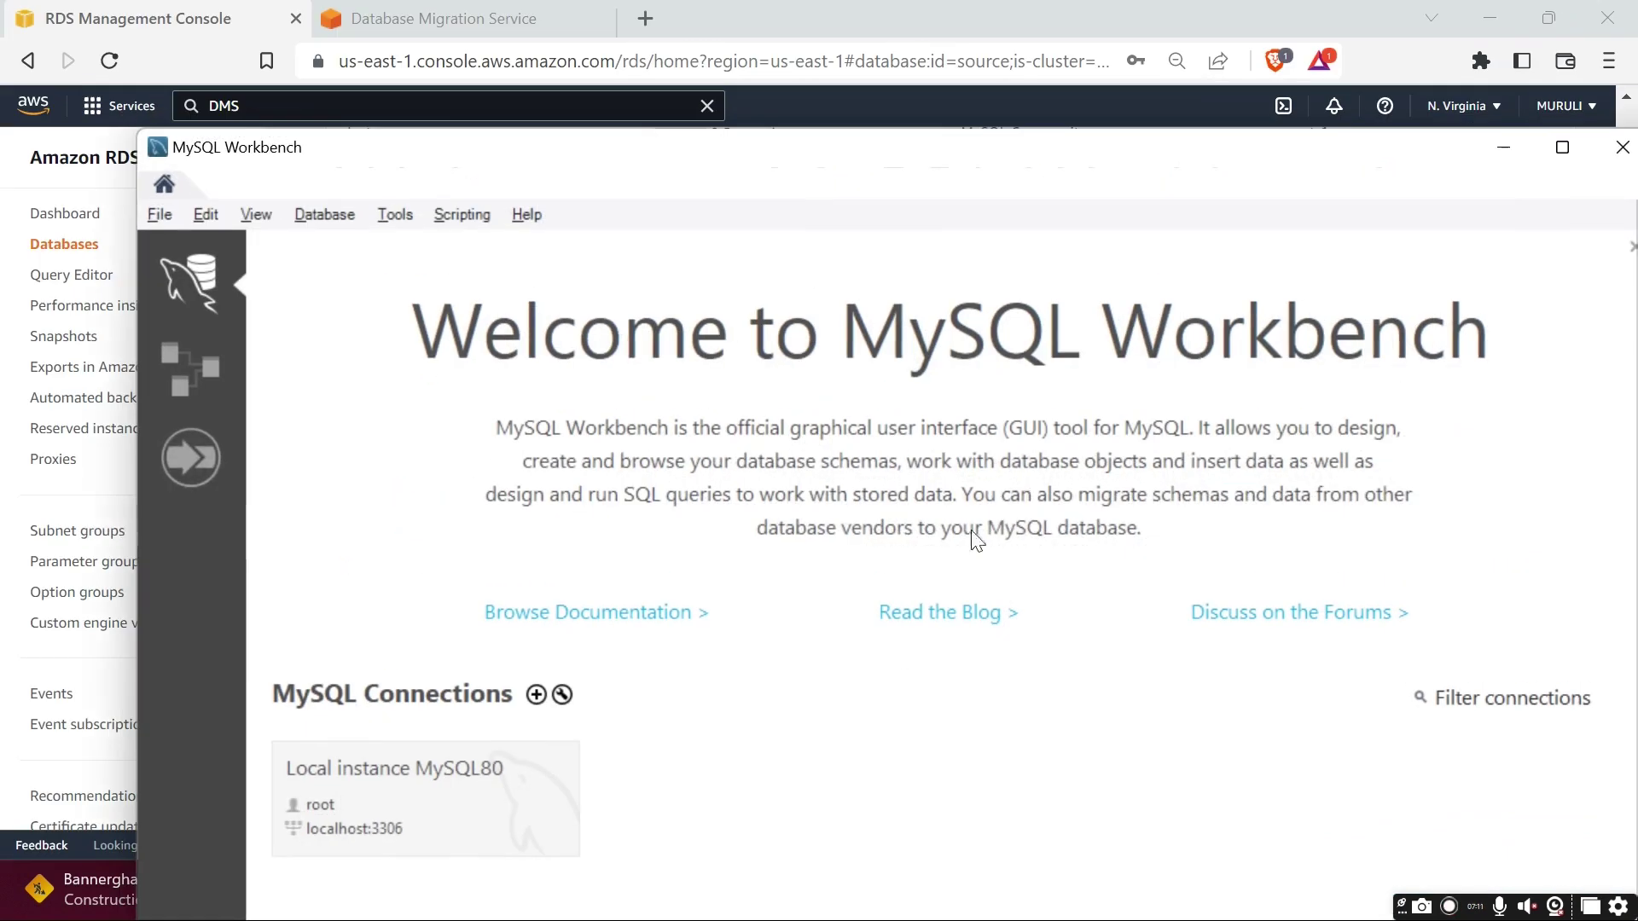
key(alt+Tab)
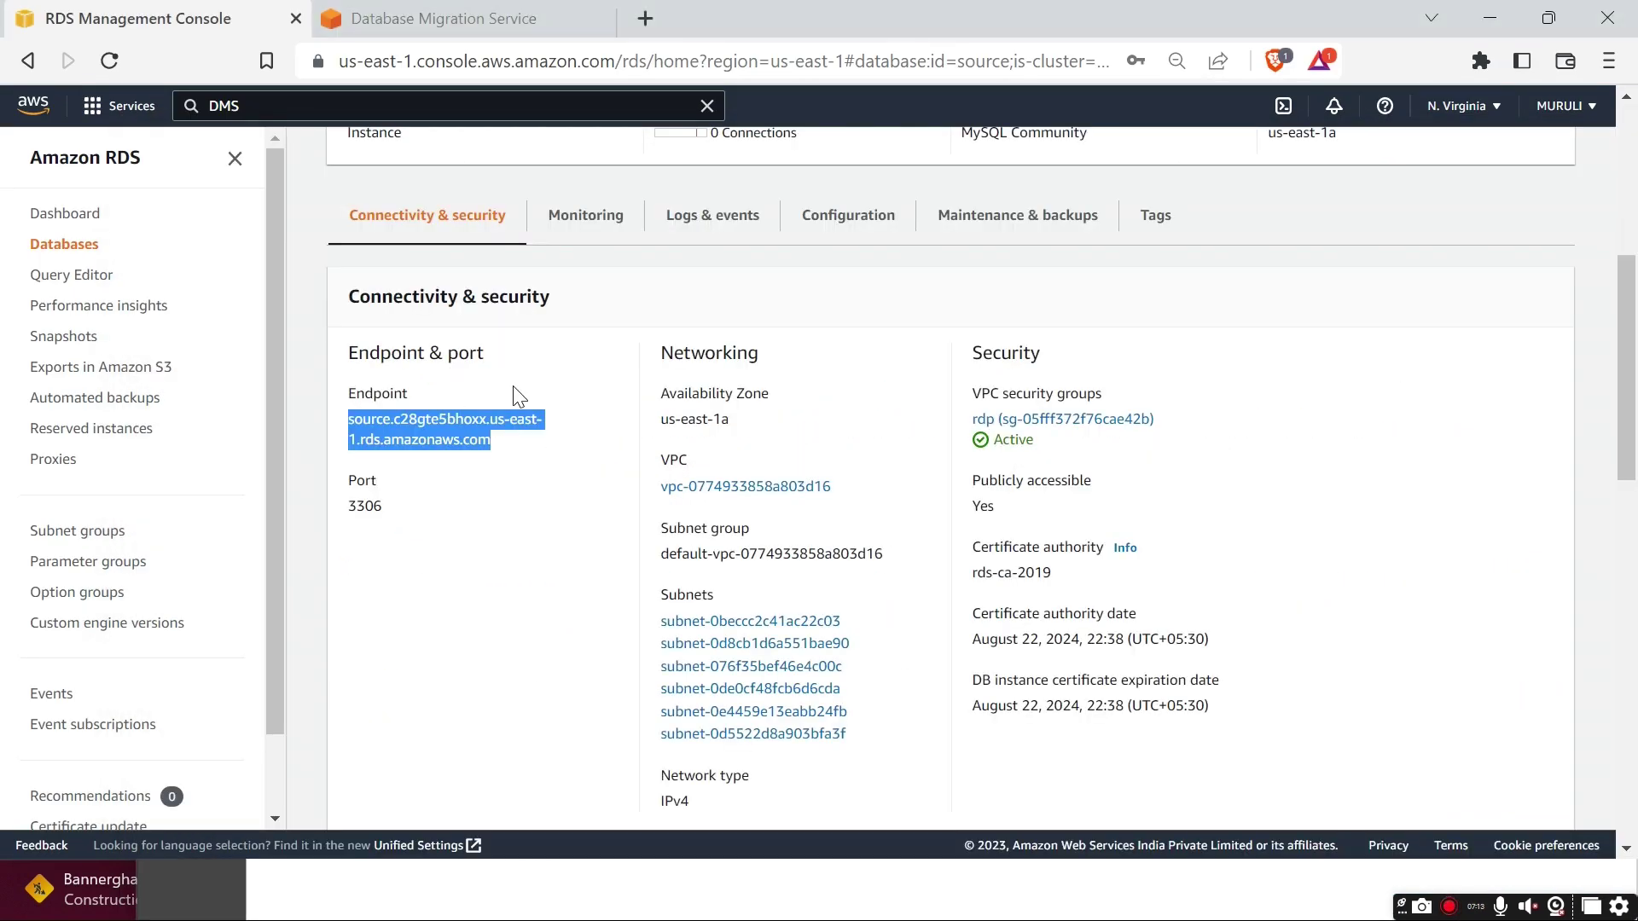
scroll(602, 383, up, 5)
scroll(543, 524, down, 4)
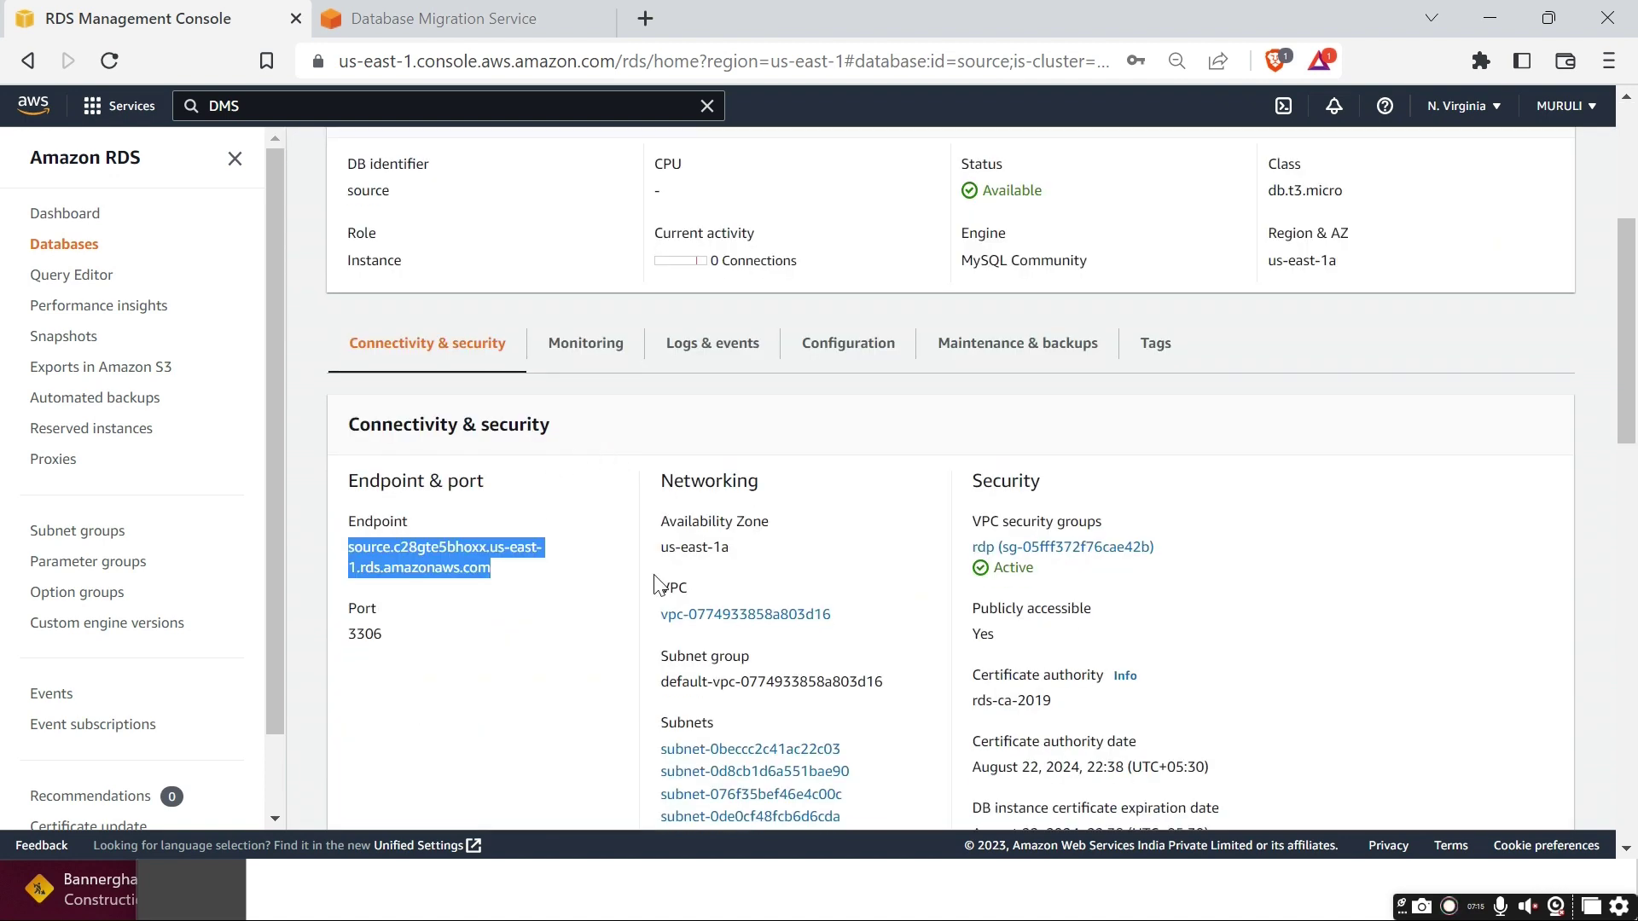
key(alt+Tab)
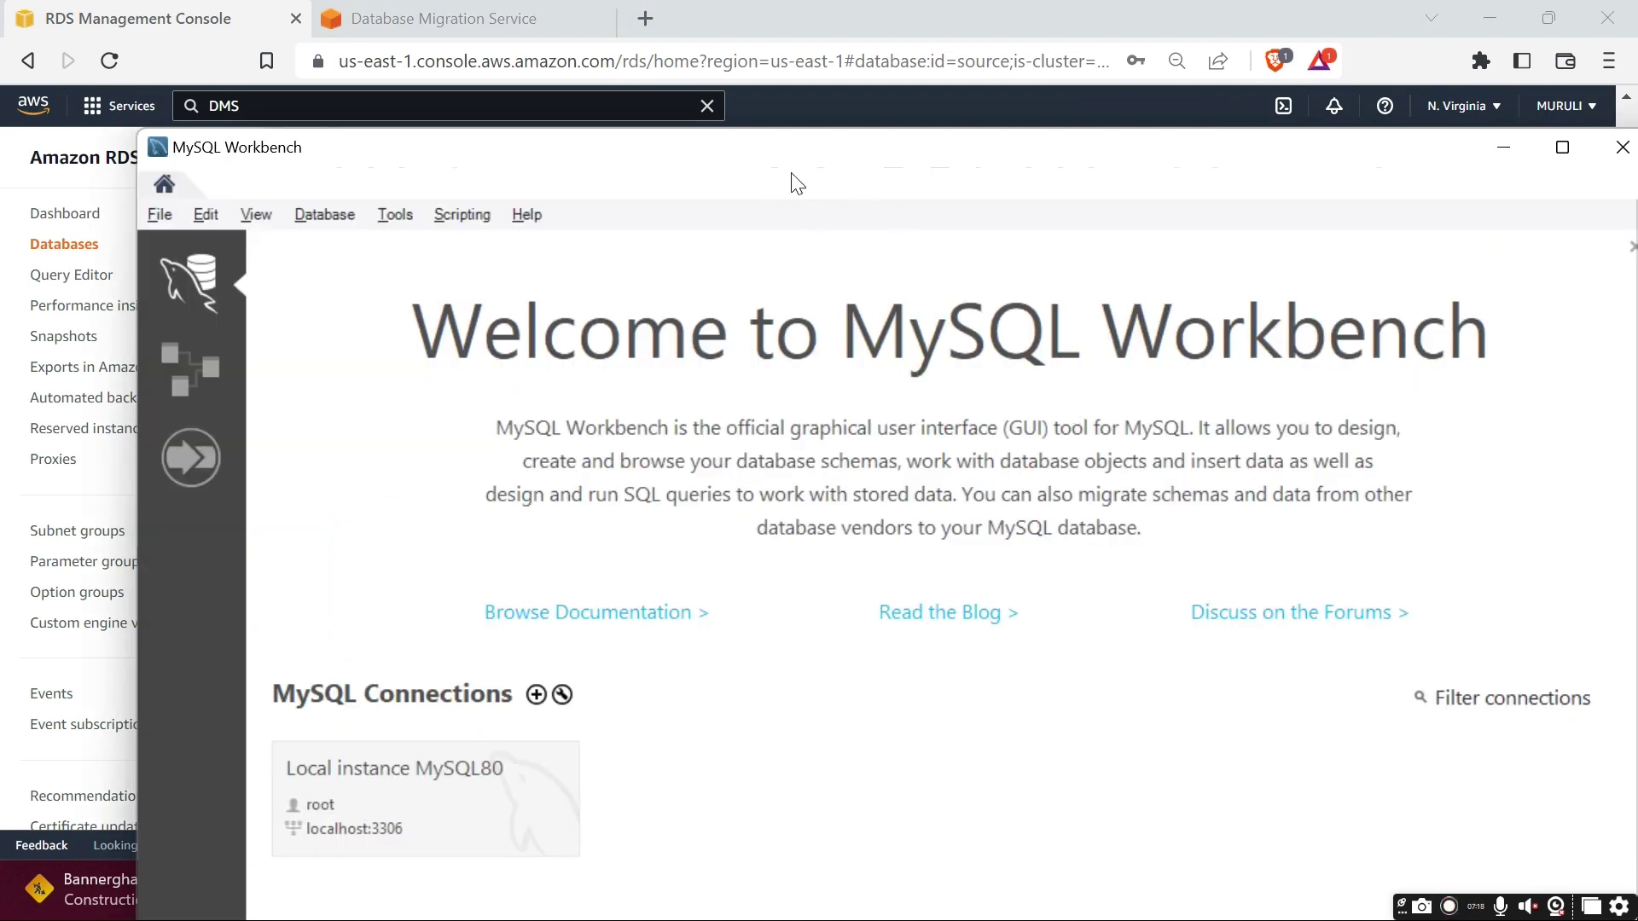
Start a new connection with the source RDS endpoint pasted in place of 127.0.0.1.
double_click(625, 148)
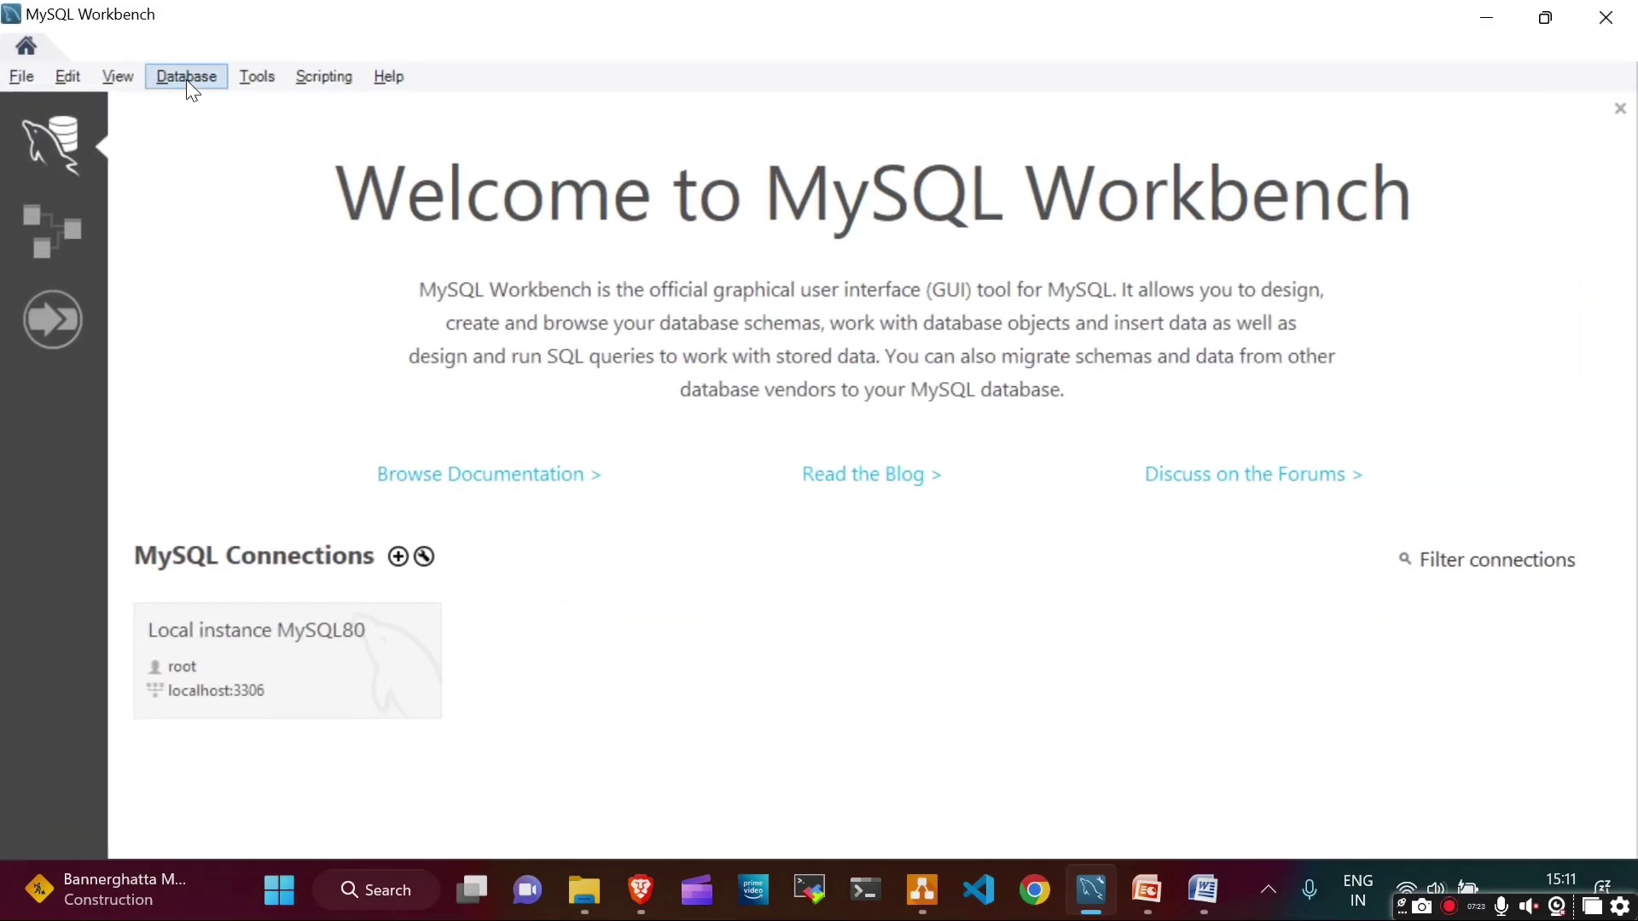
click(186, 75)
click(213, 105)
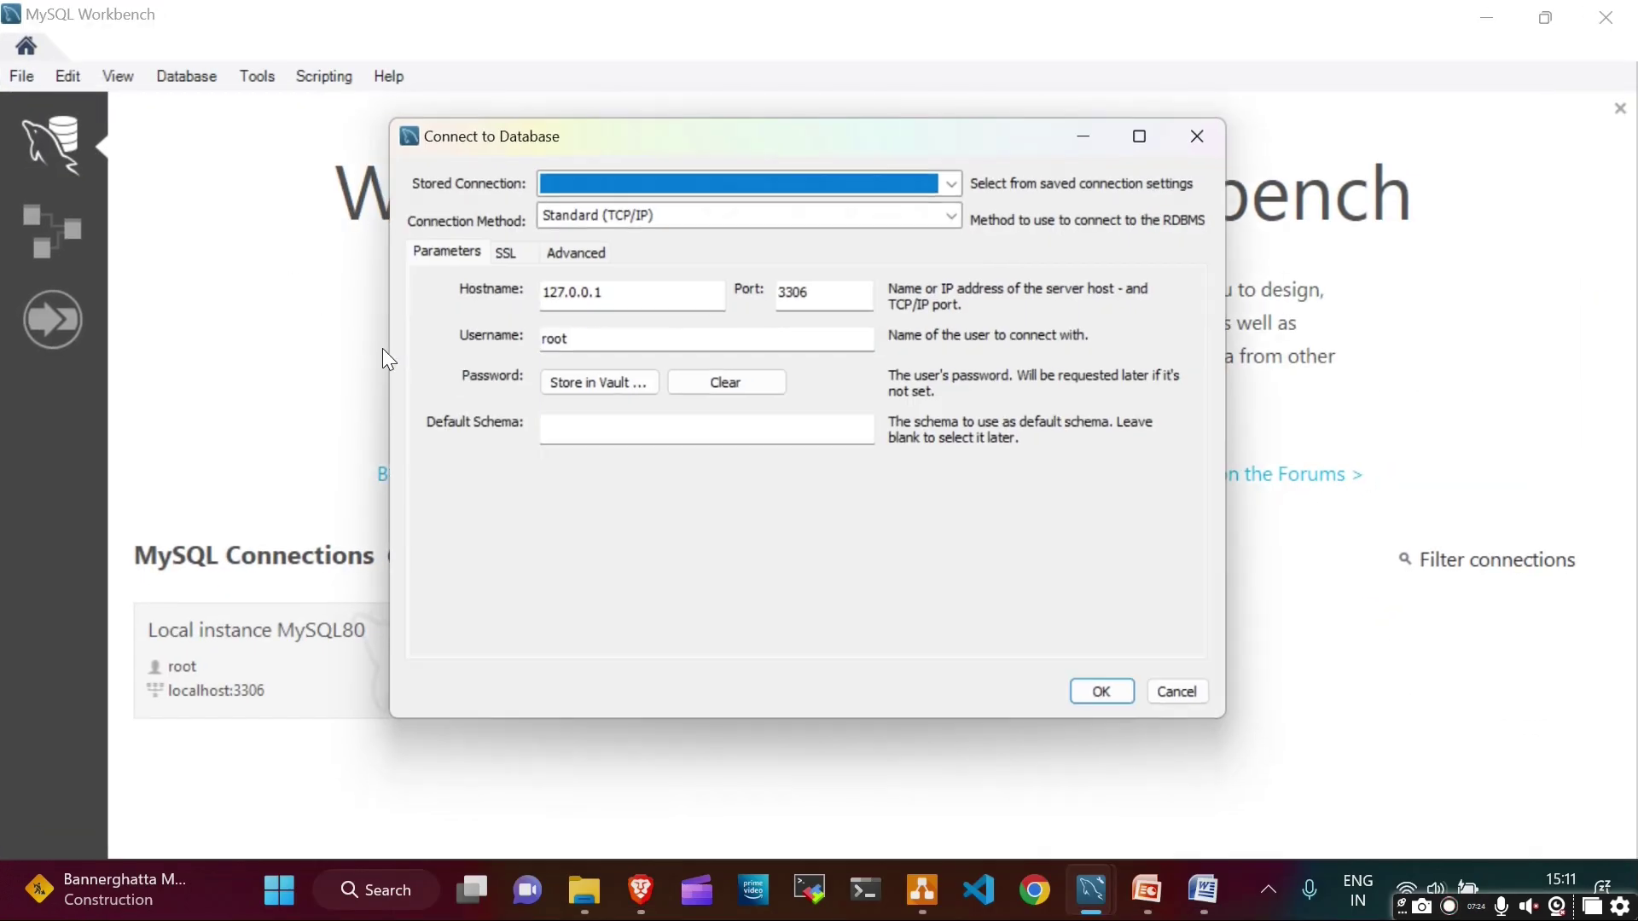
double_click(584, 288)
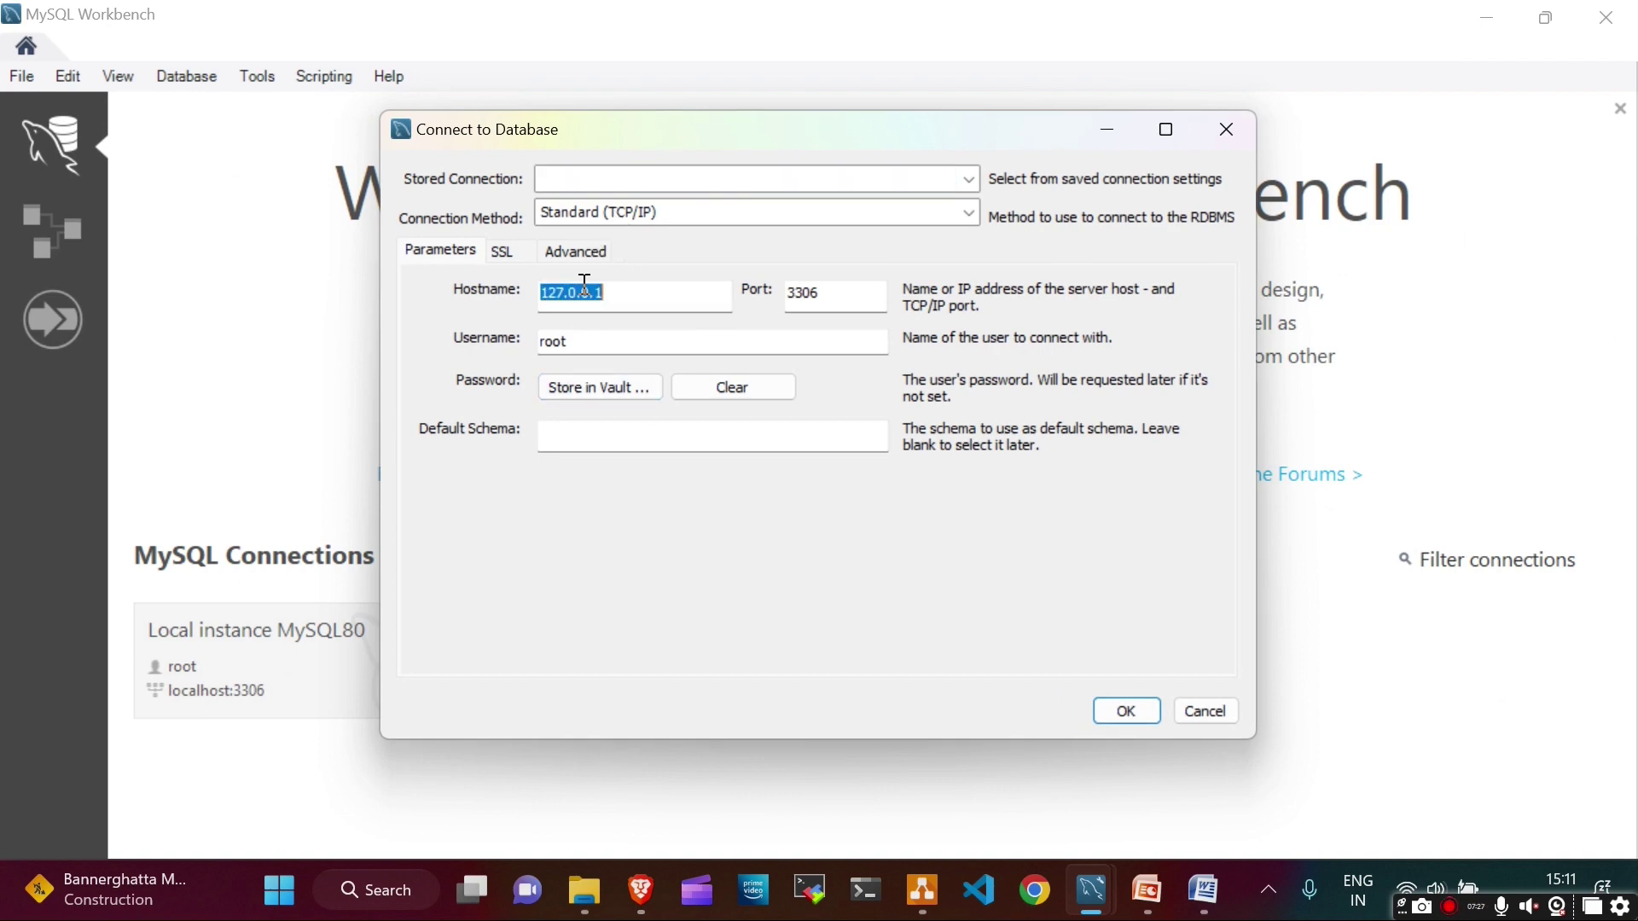
key(BackSpace)
key(ctrl+v)
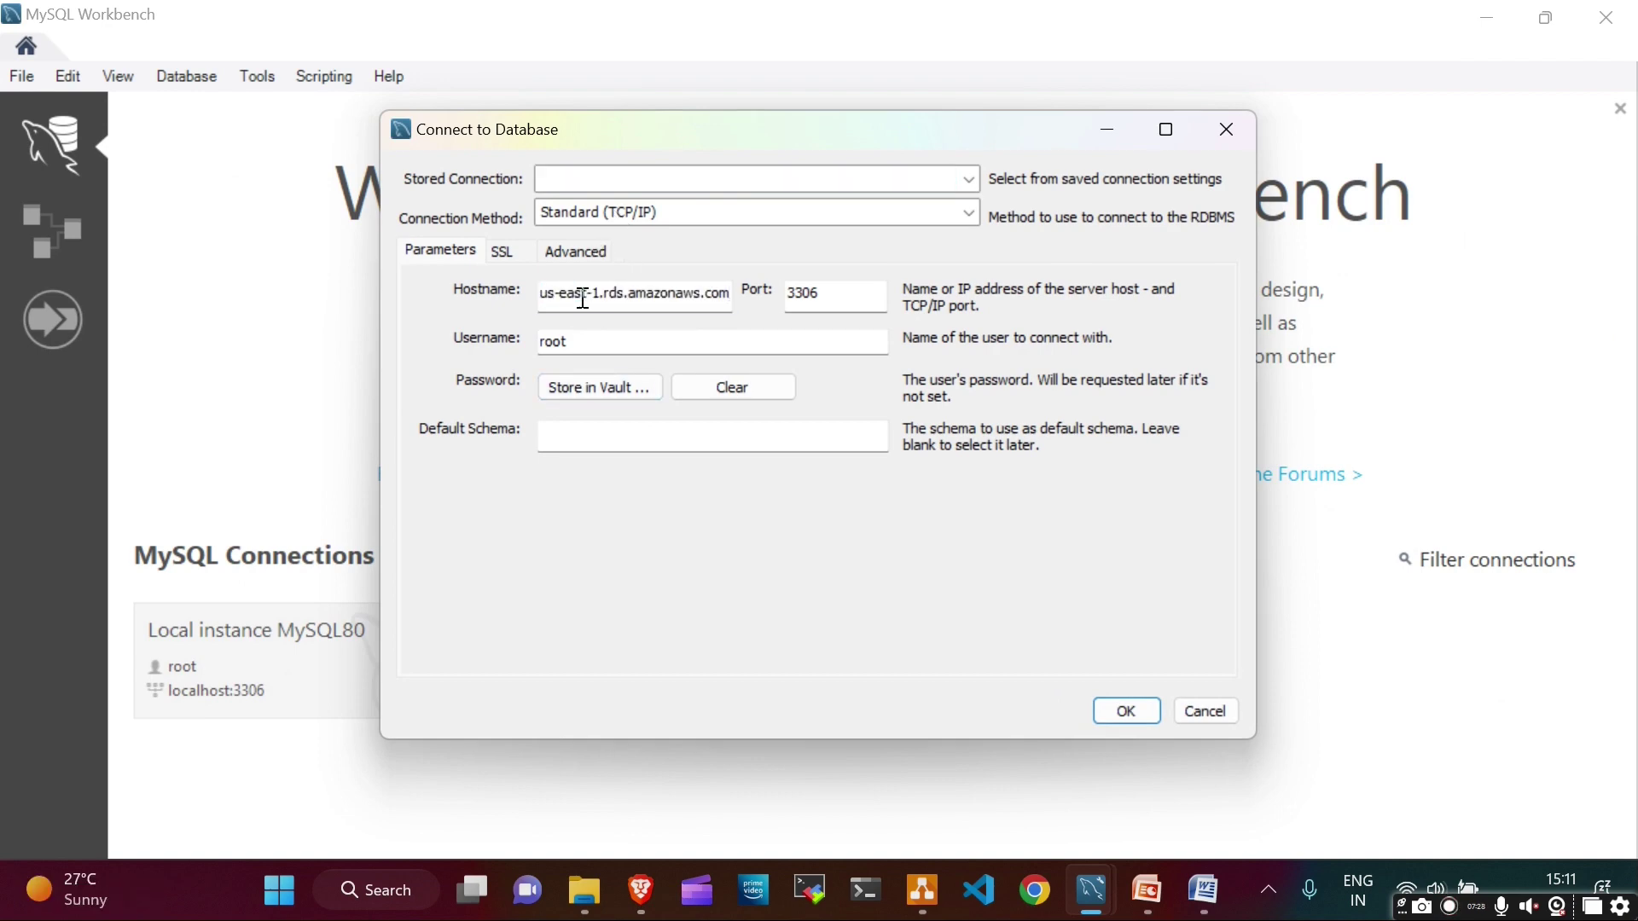
Keep the root user, store the database password in the vault, and connect.
click(627, 343)
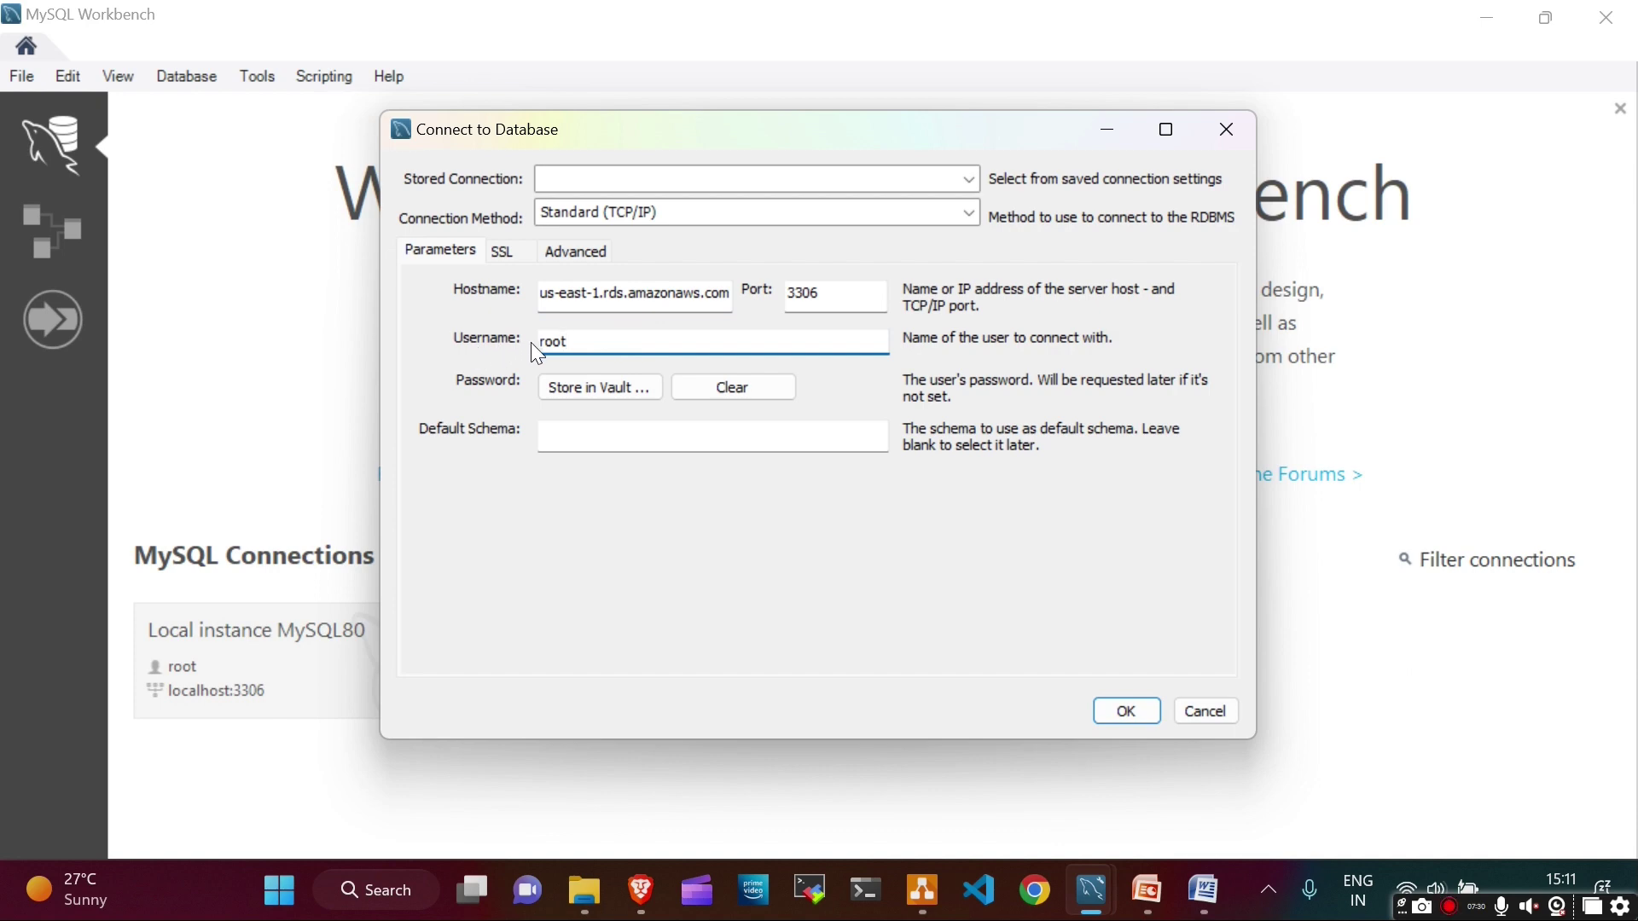
click(566, 387)
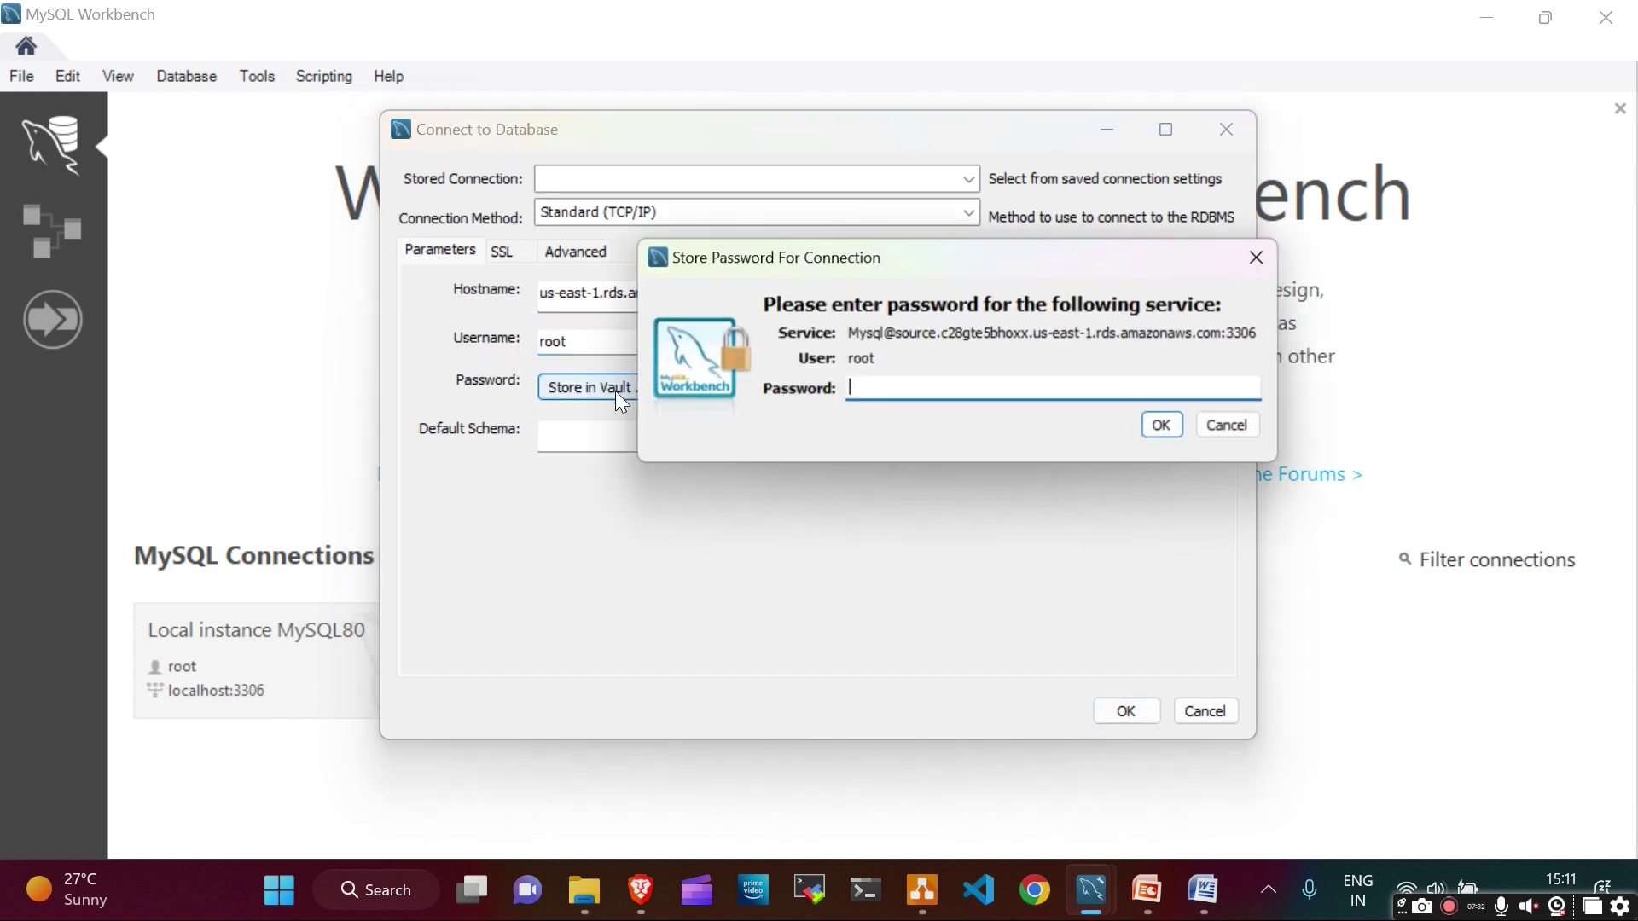
text(**)
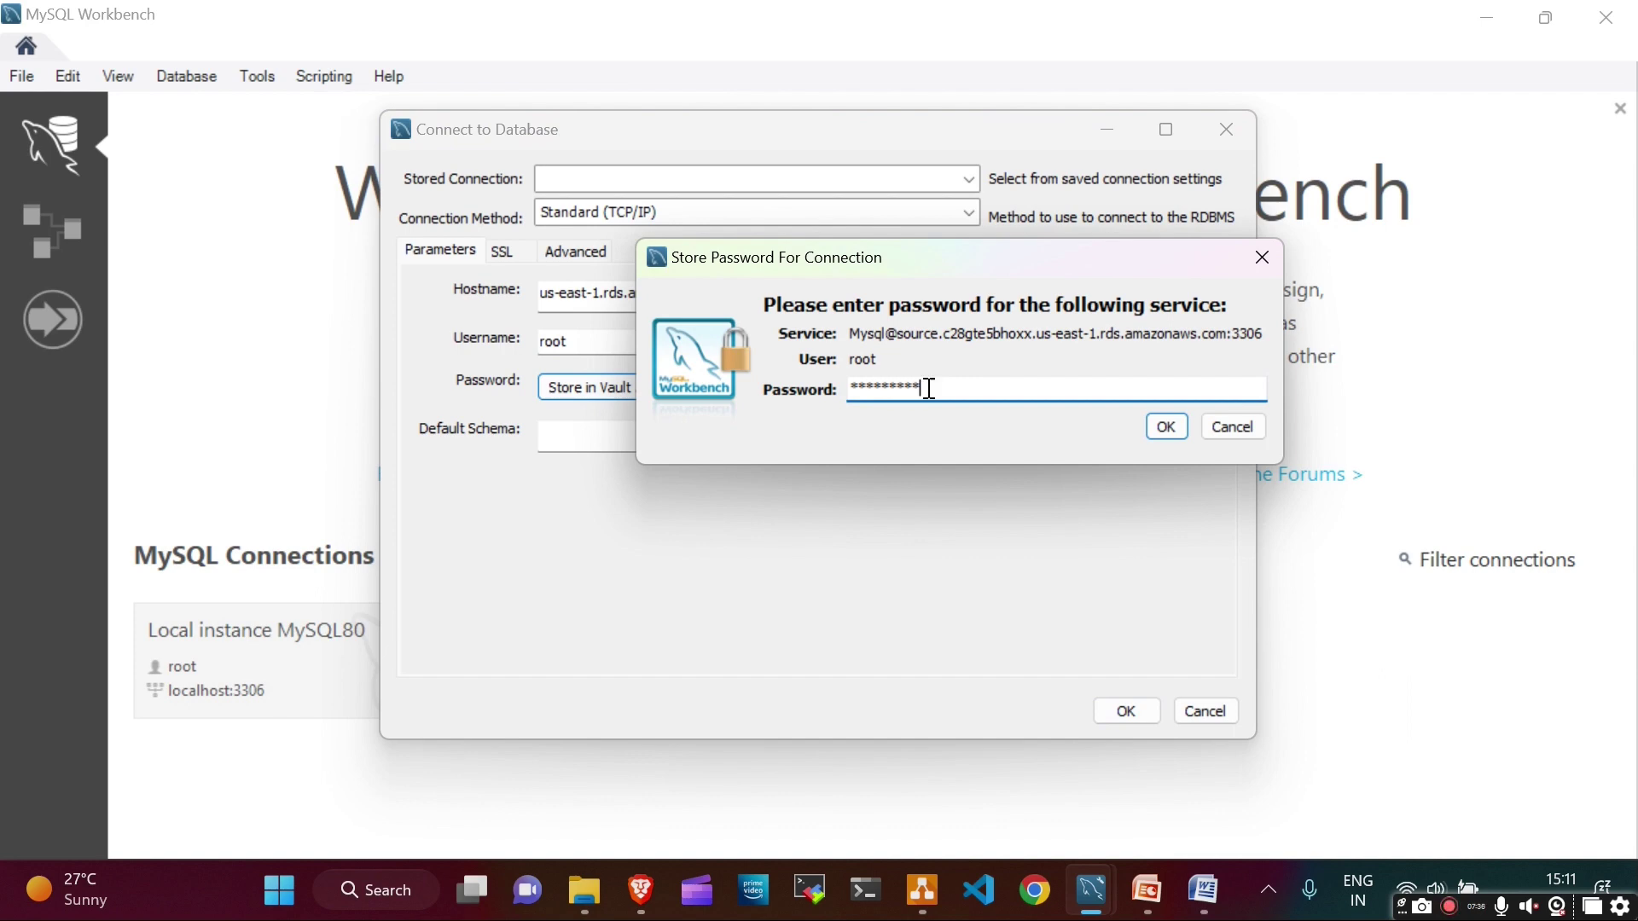
click(1166, 427)
click(1118, 708)
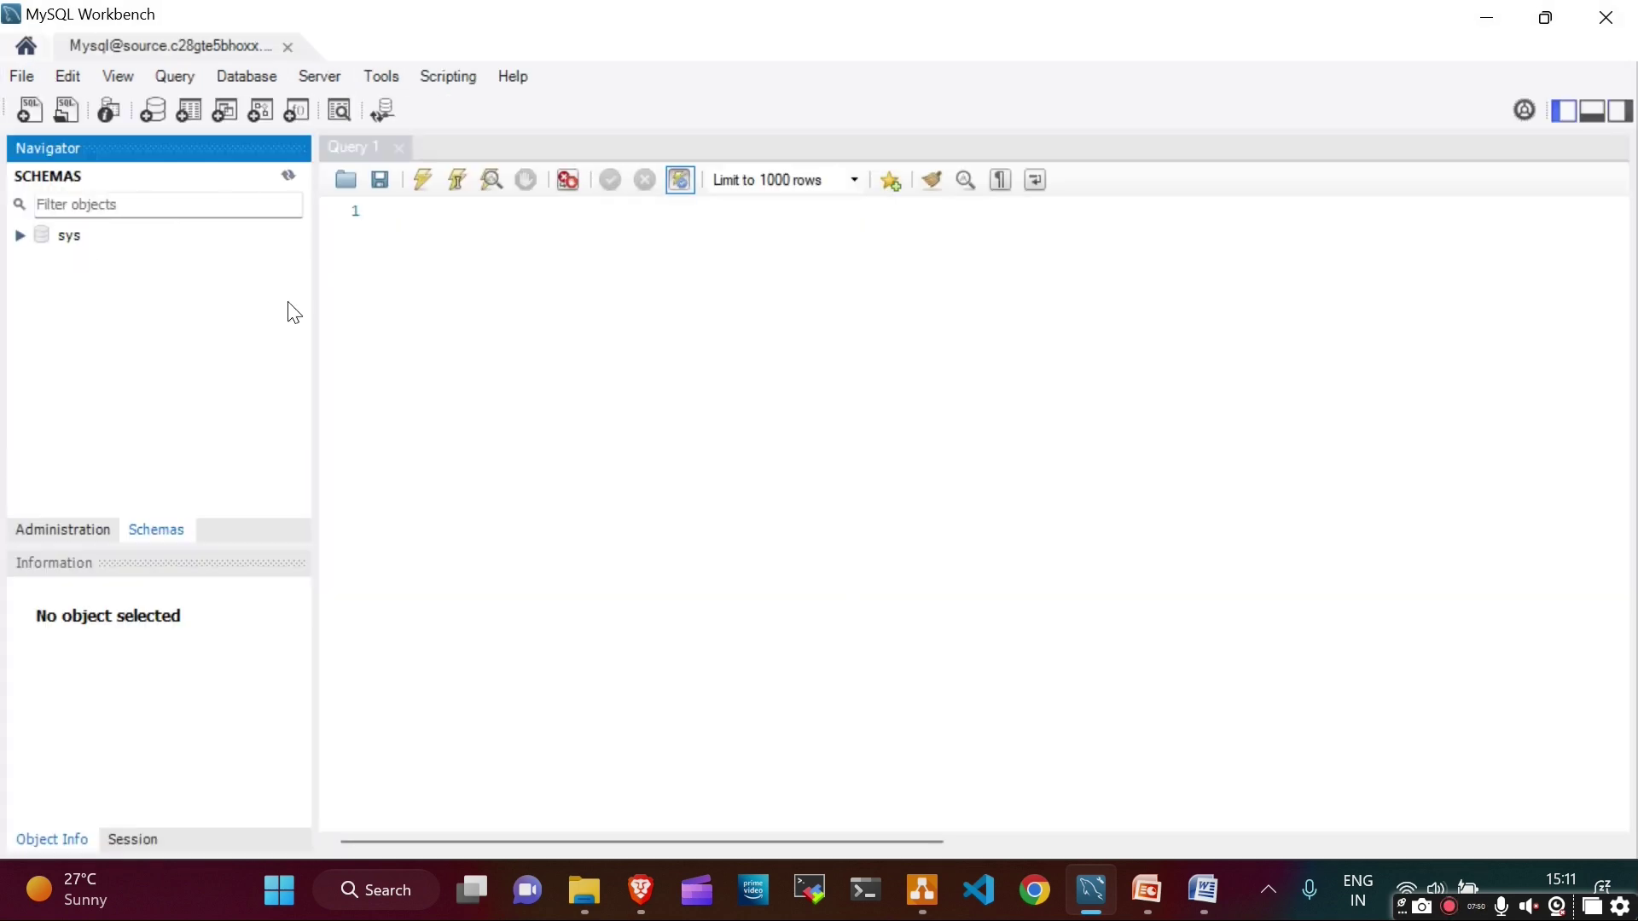
Glance at the migration architecture diagram, then return to MySQL Workbench.
key(alt+Tab)
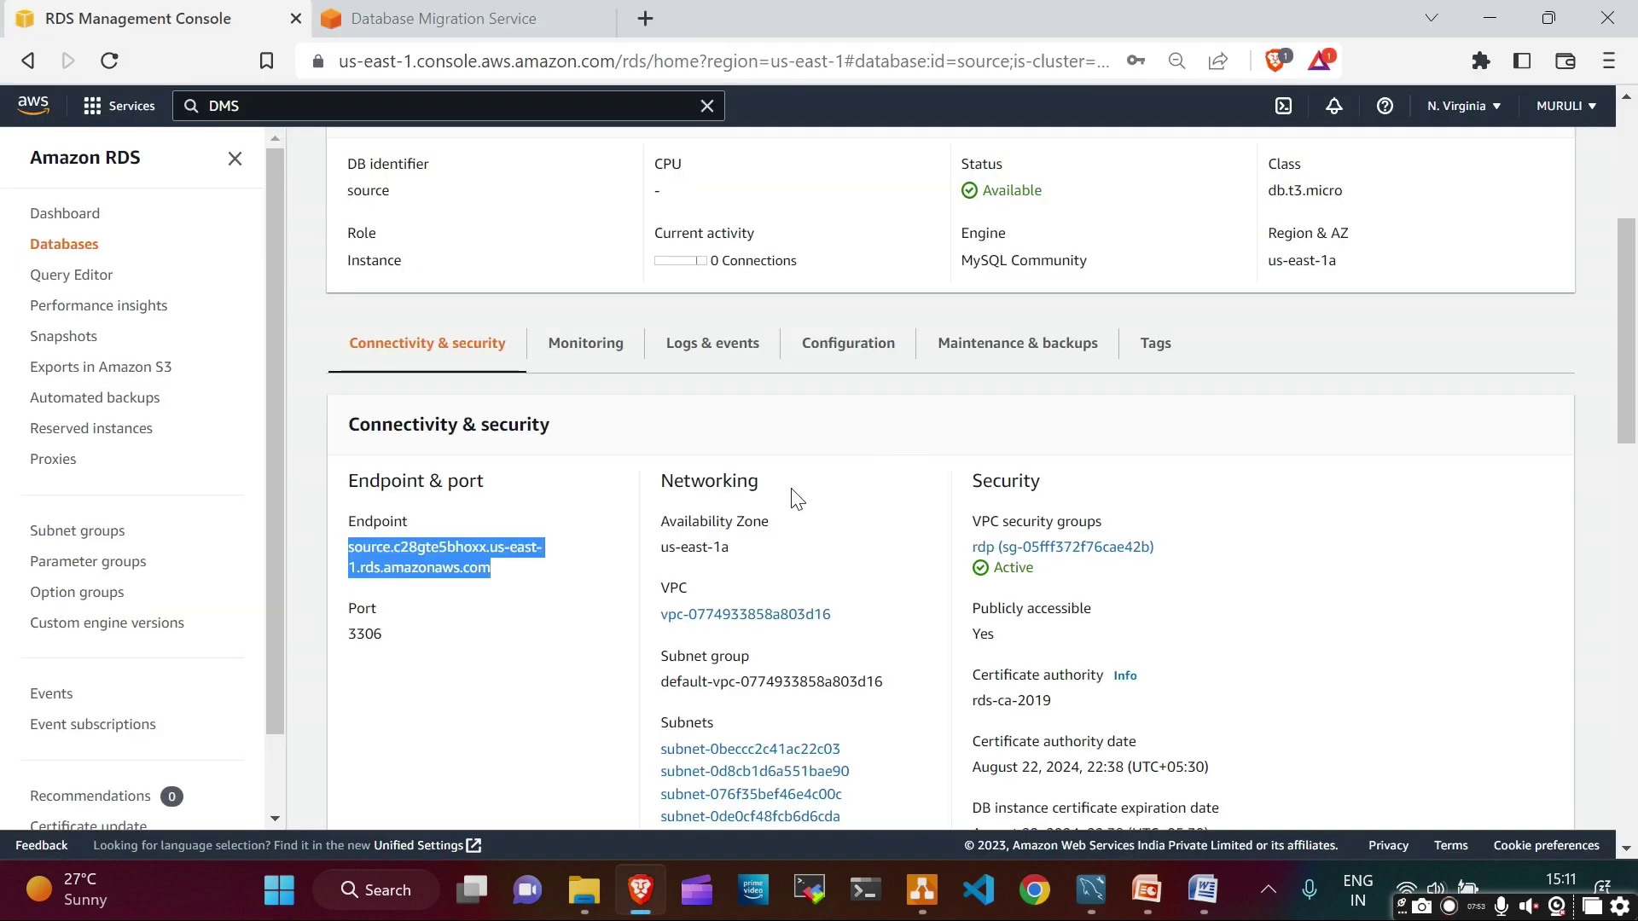
key(alt+Tab)
click(1082, 363)
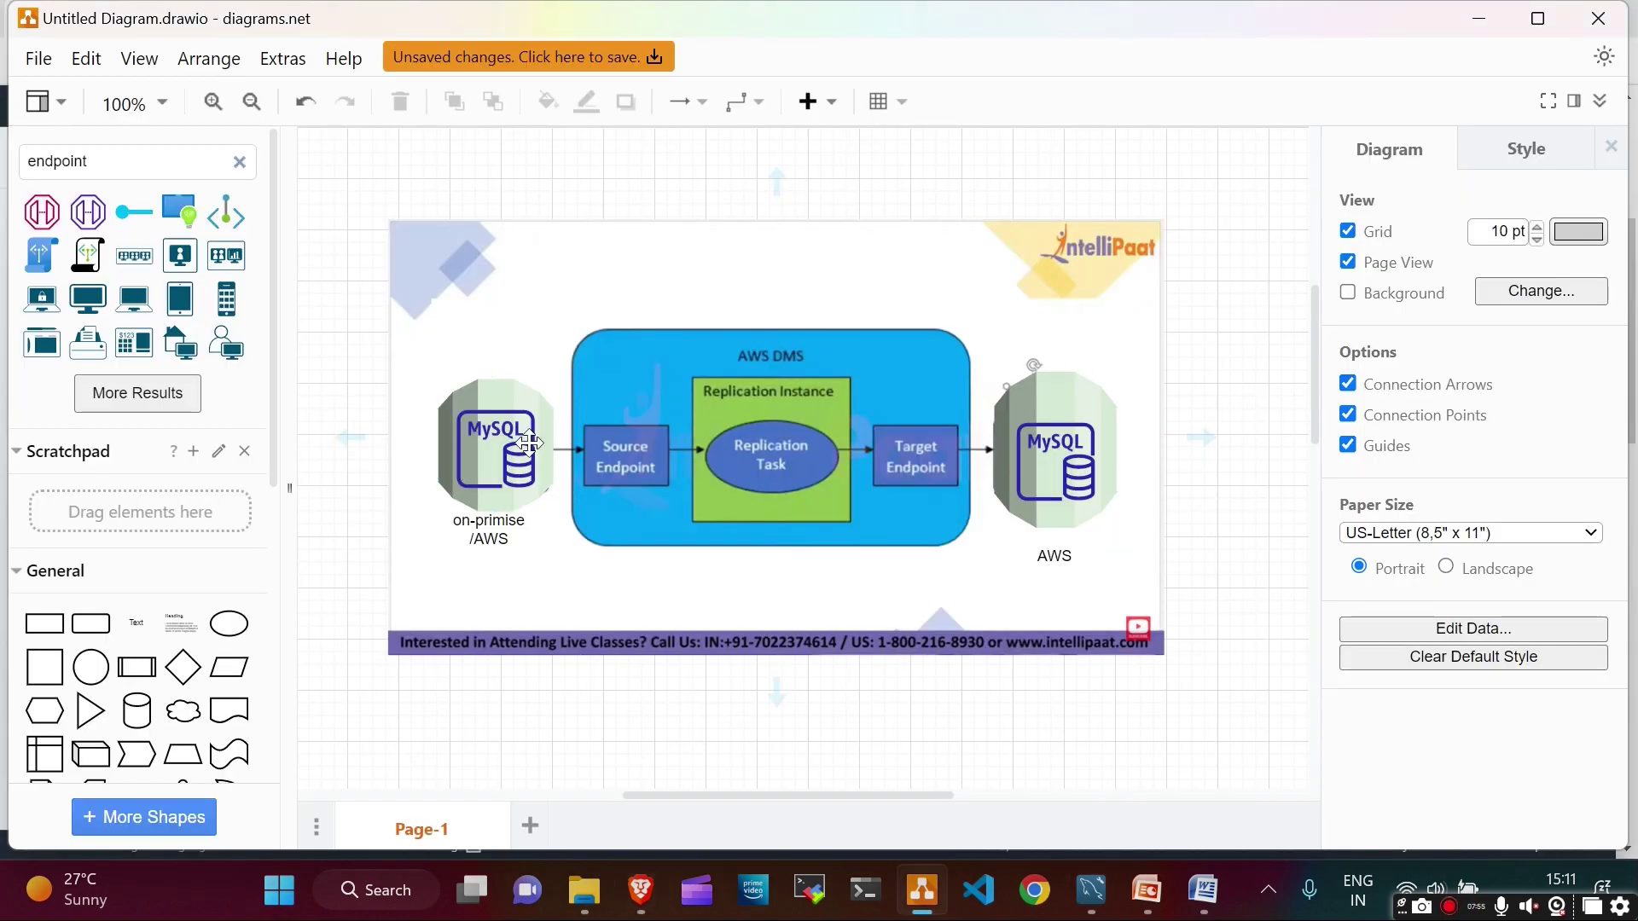
key(alt+Tab)
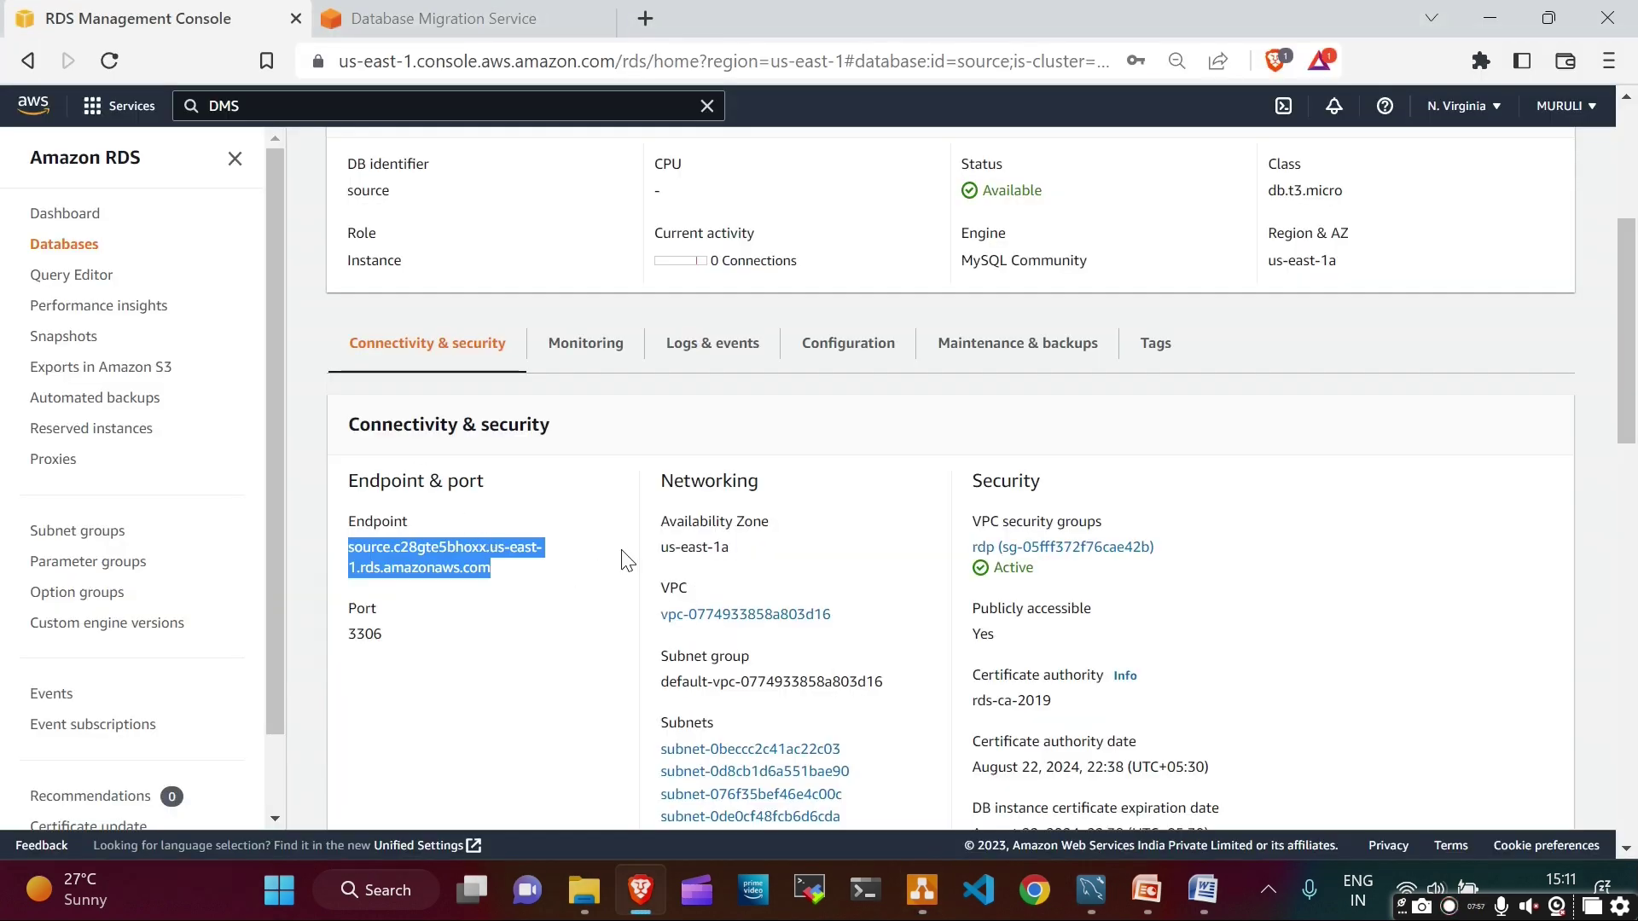
key(alt+Tab)
key(Tab)
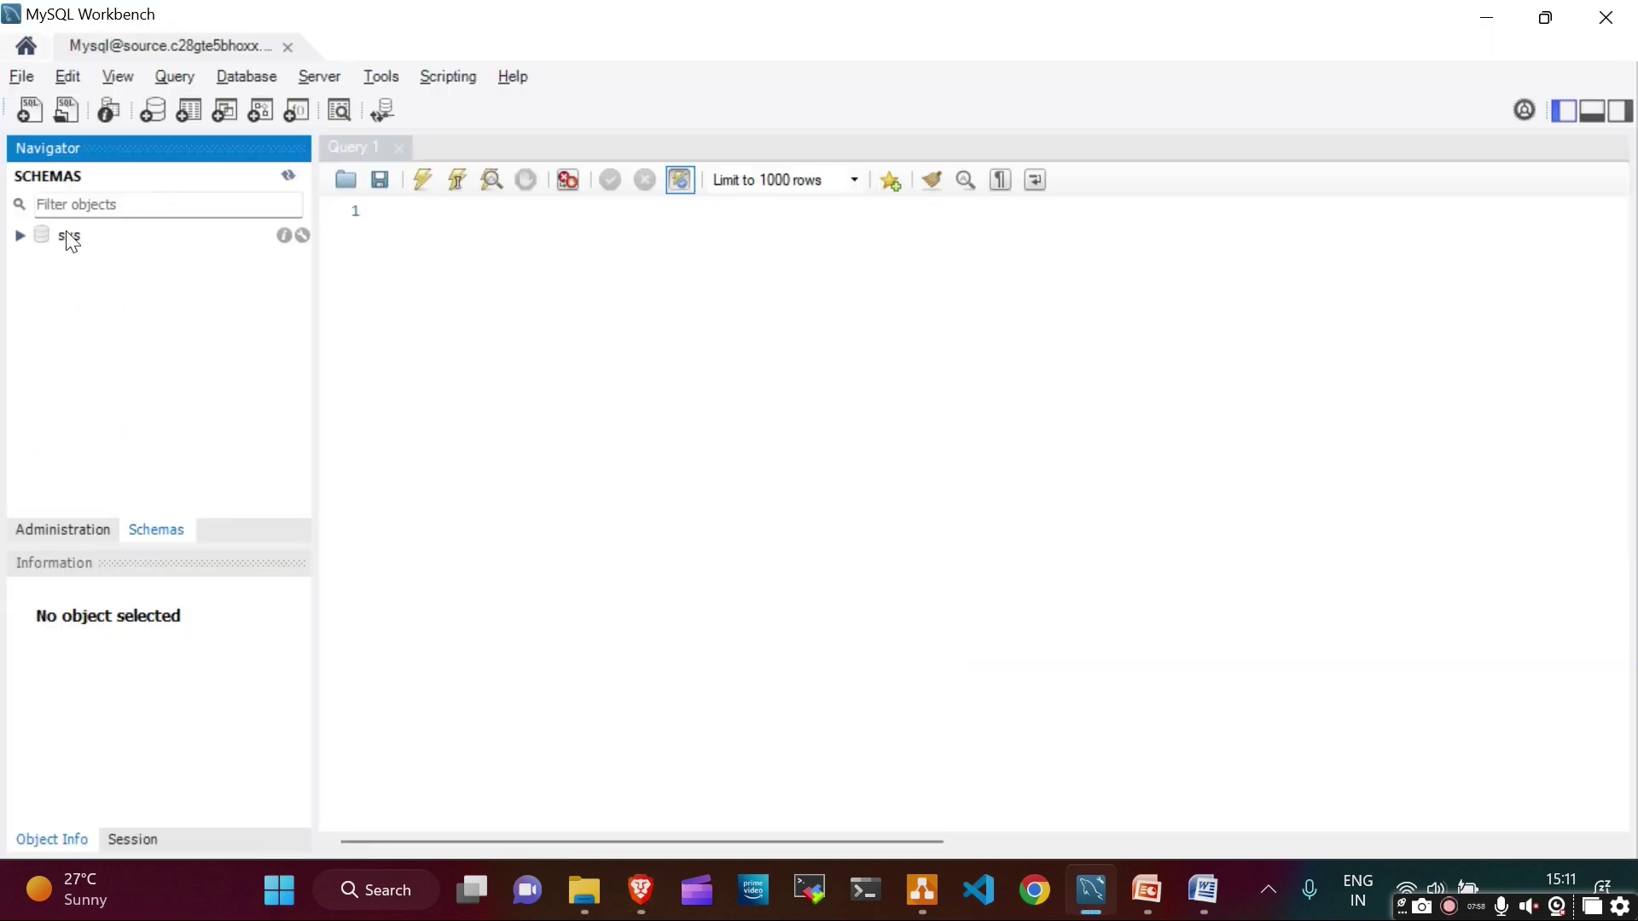
key(alt+Tab)
key(Tab)
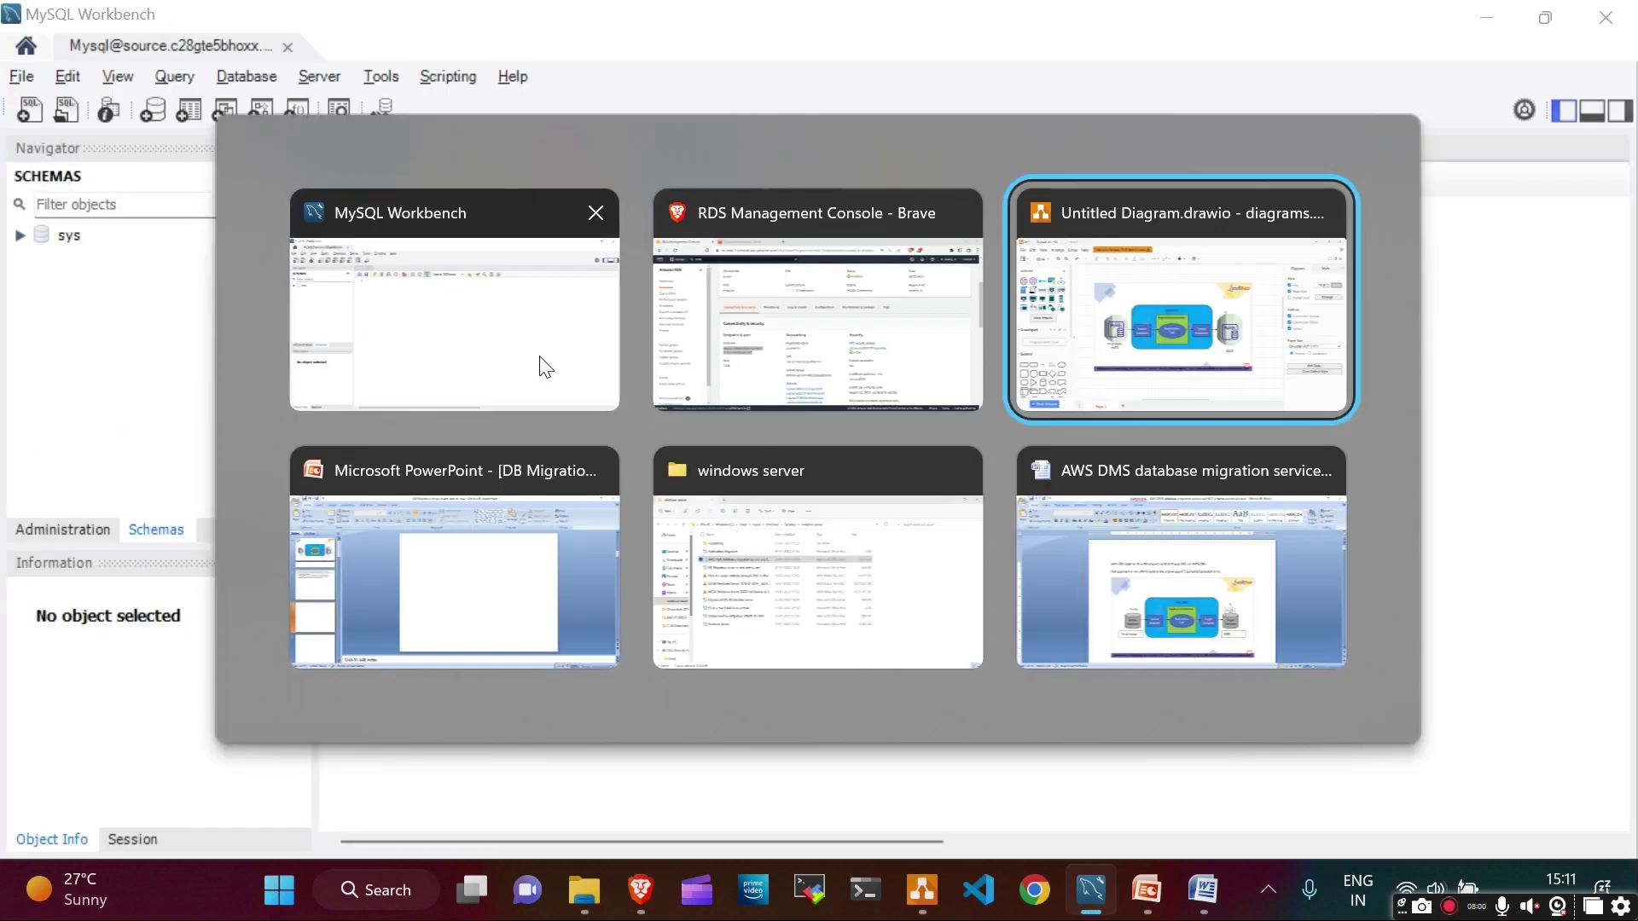
key(alt+Tab)
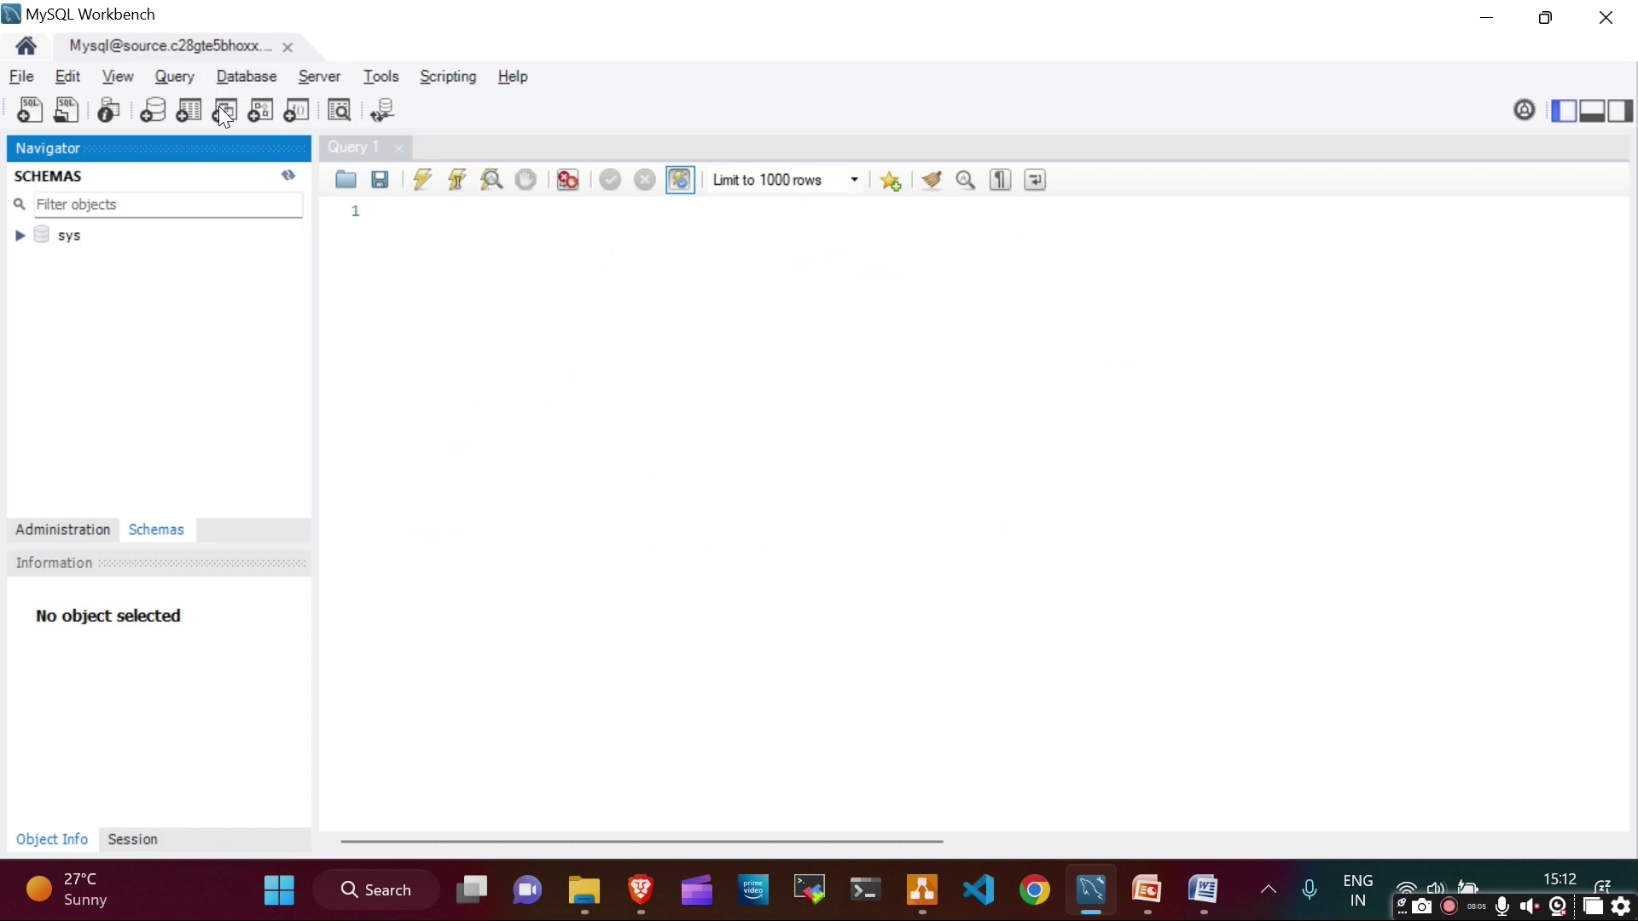
Apply a new schema named 'staff' and expand it in the navigator.
click(150, 115)
click(150, 115)
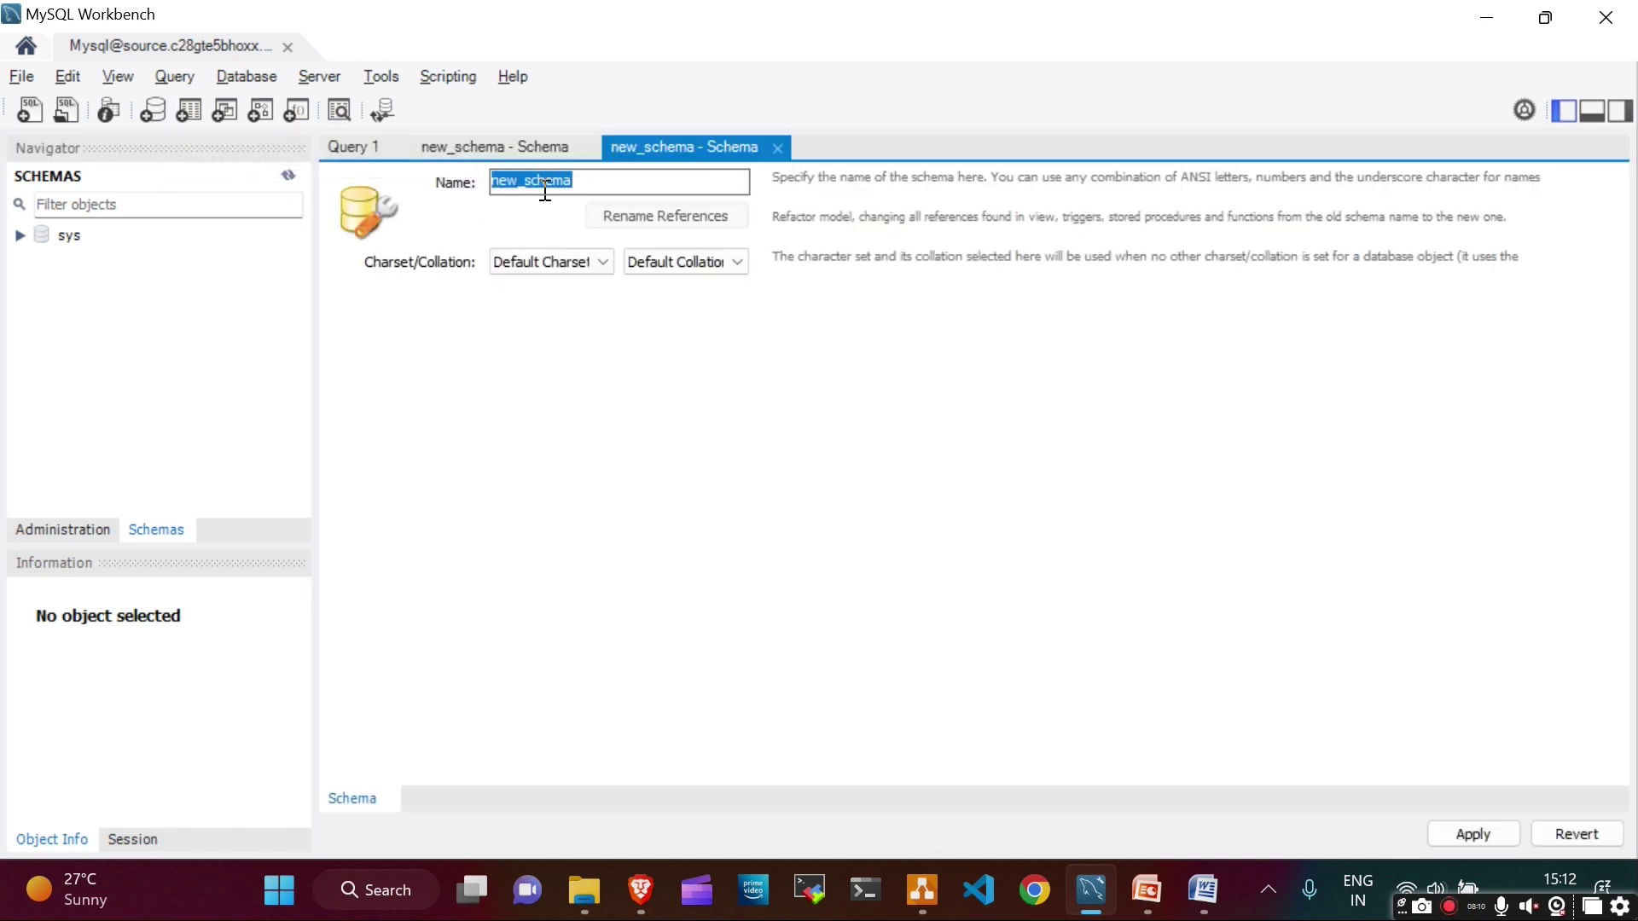
key(BackSpace)
text(staff)
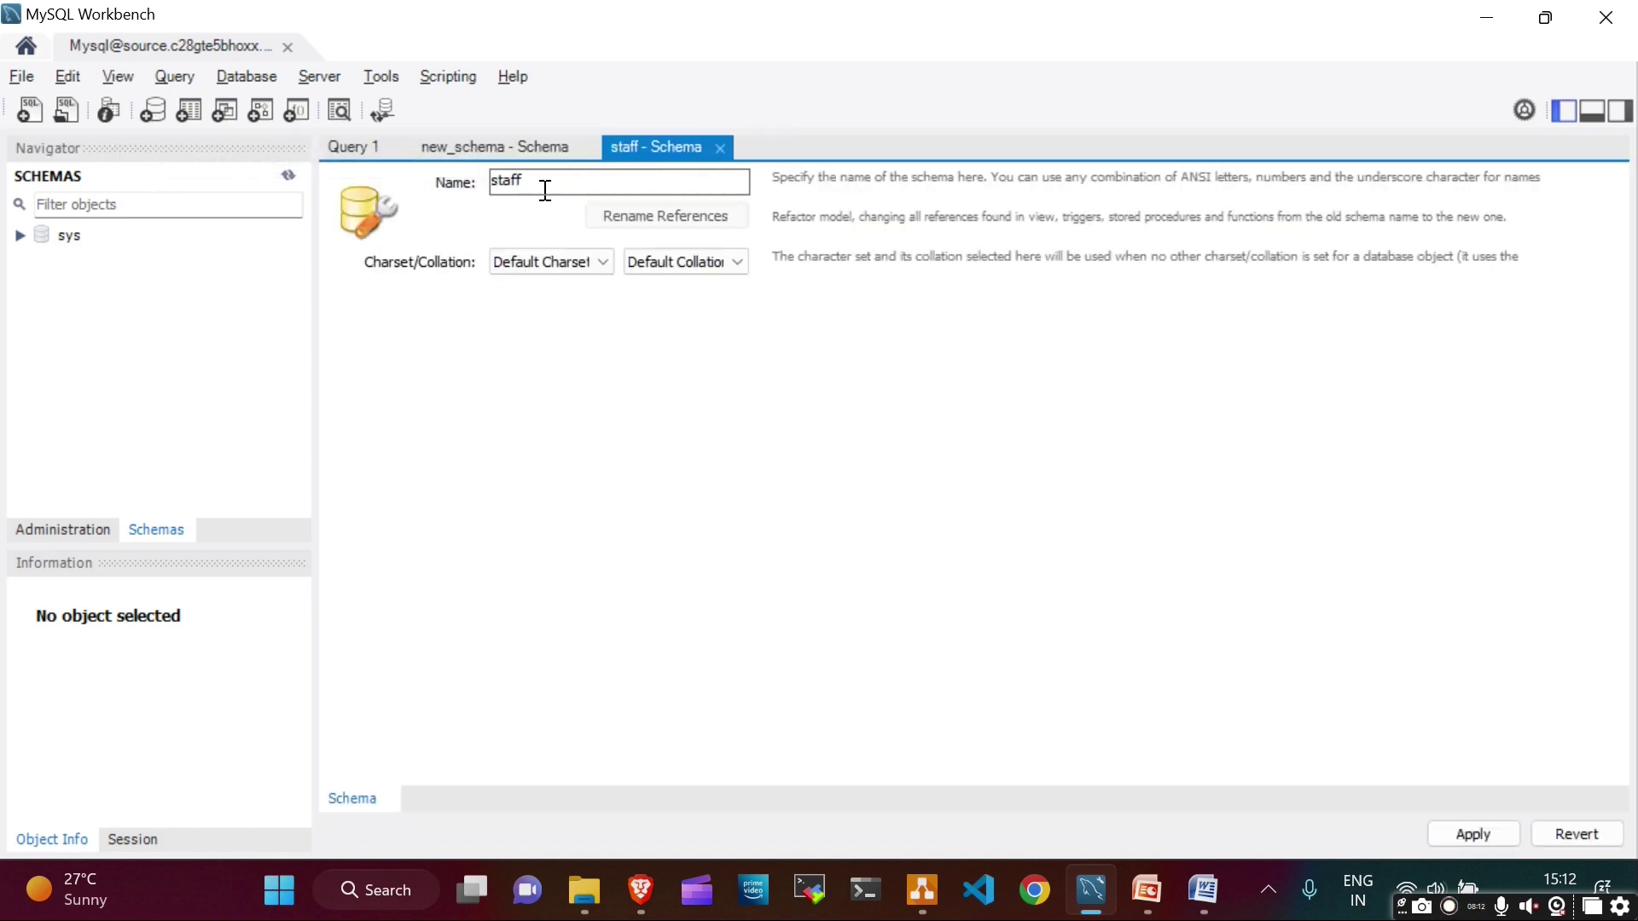
click(1464, 831)
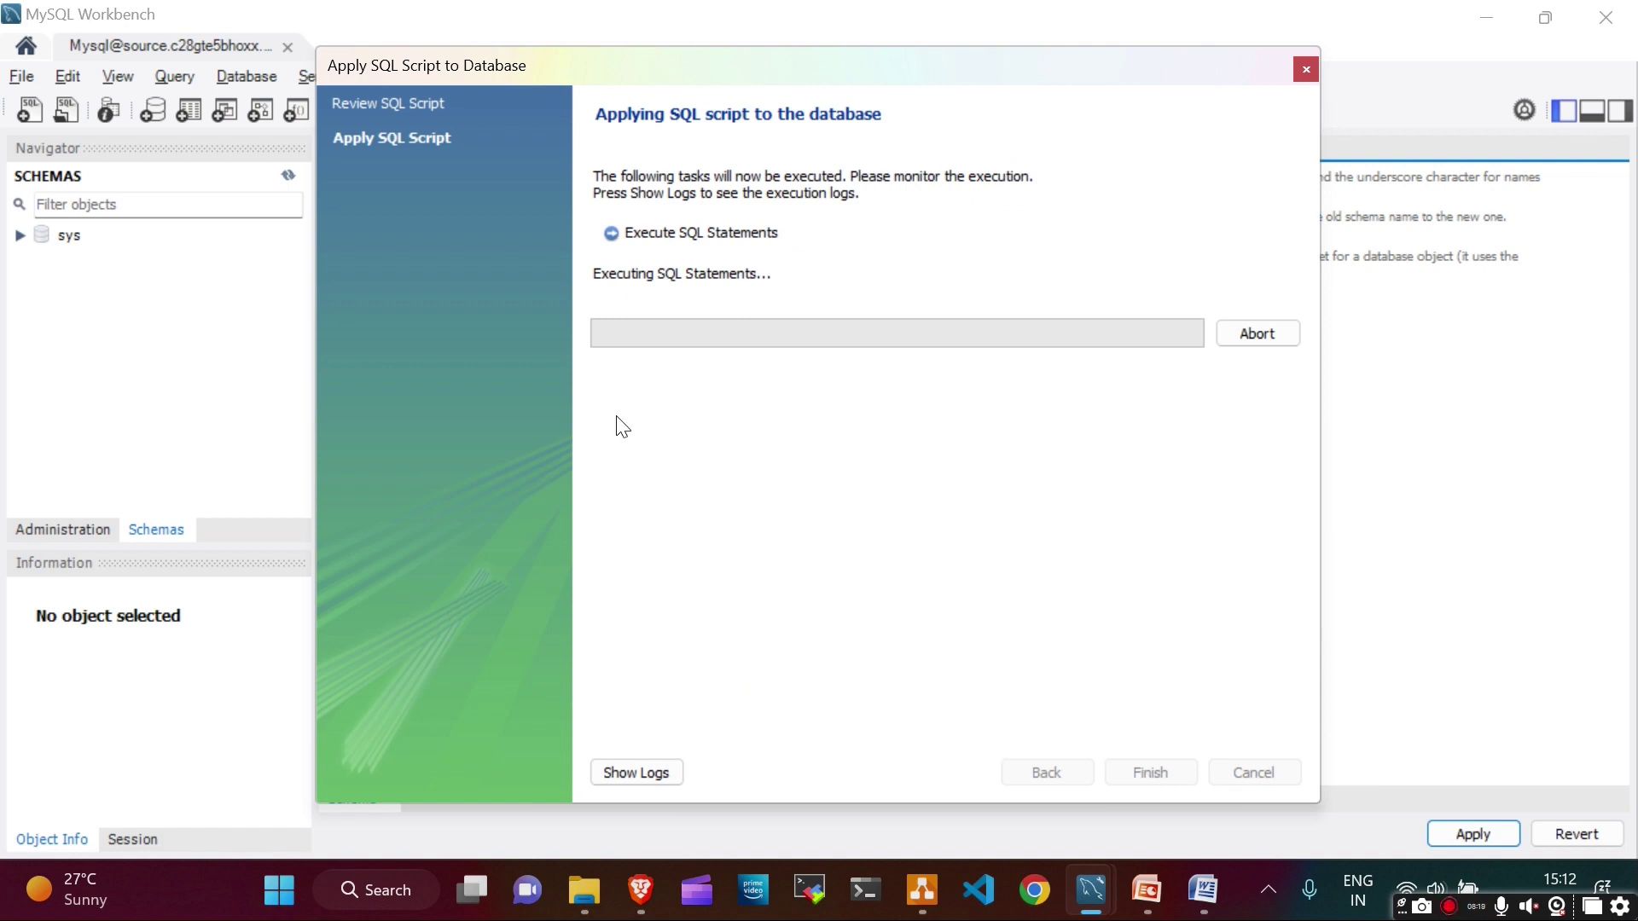
click(1152, 770)
click(21, 236)
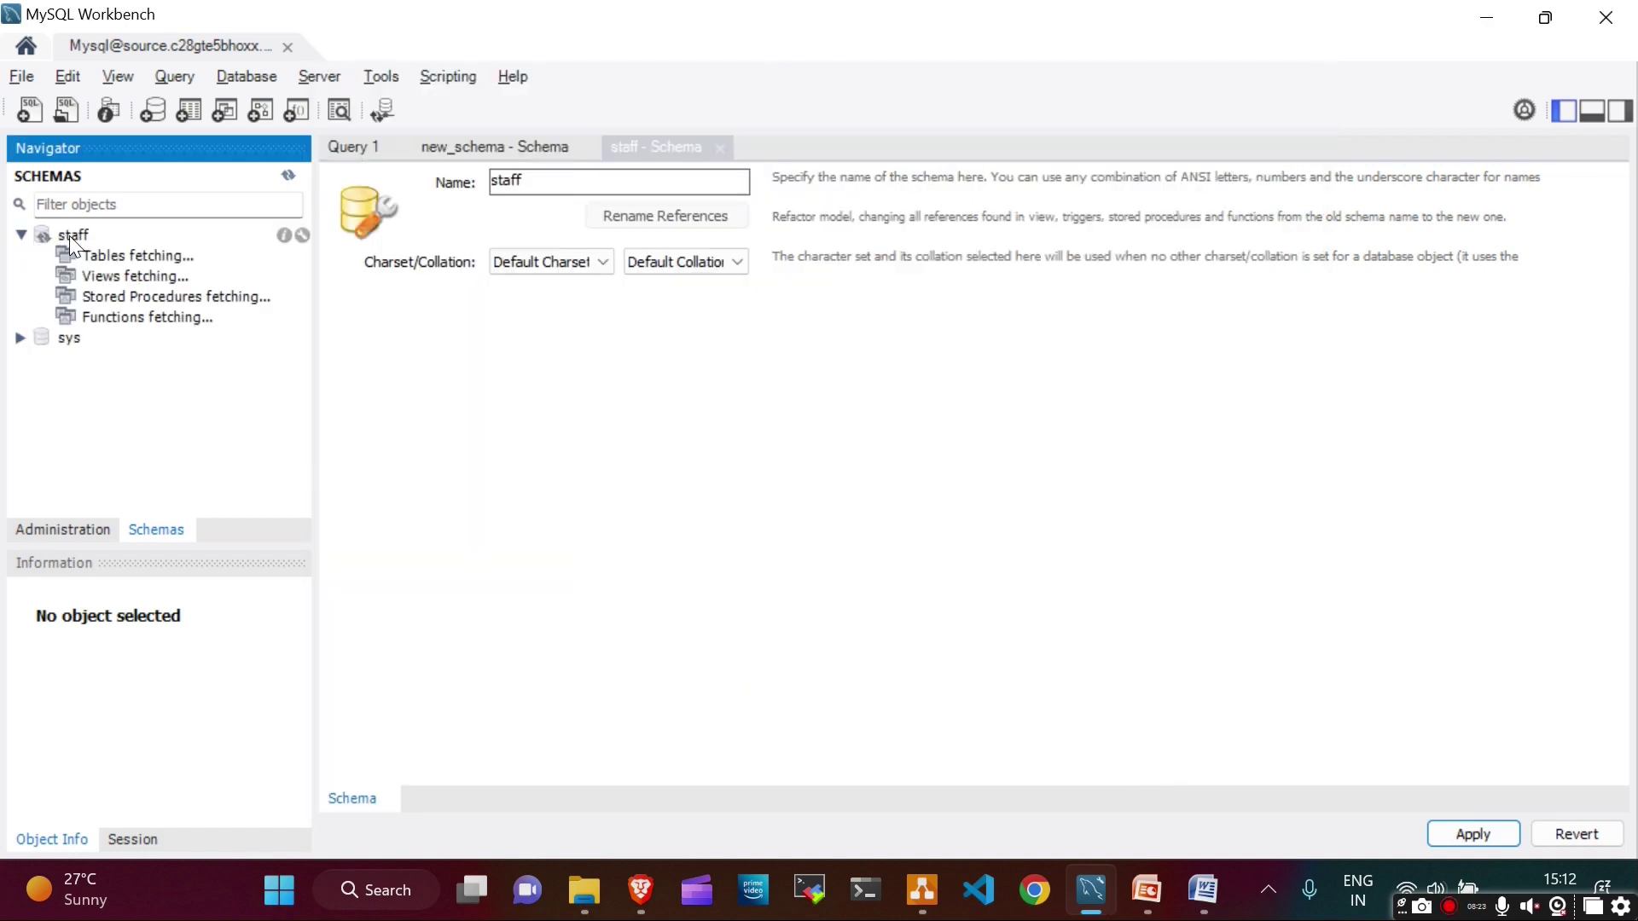
right_click(68, 234)
click(57, 234)
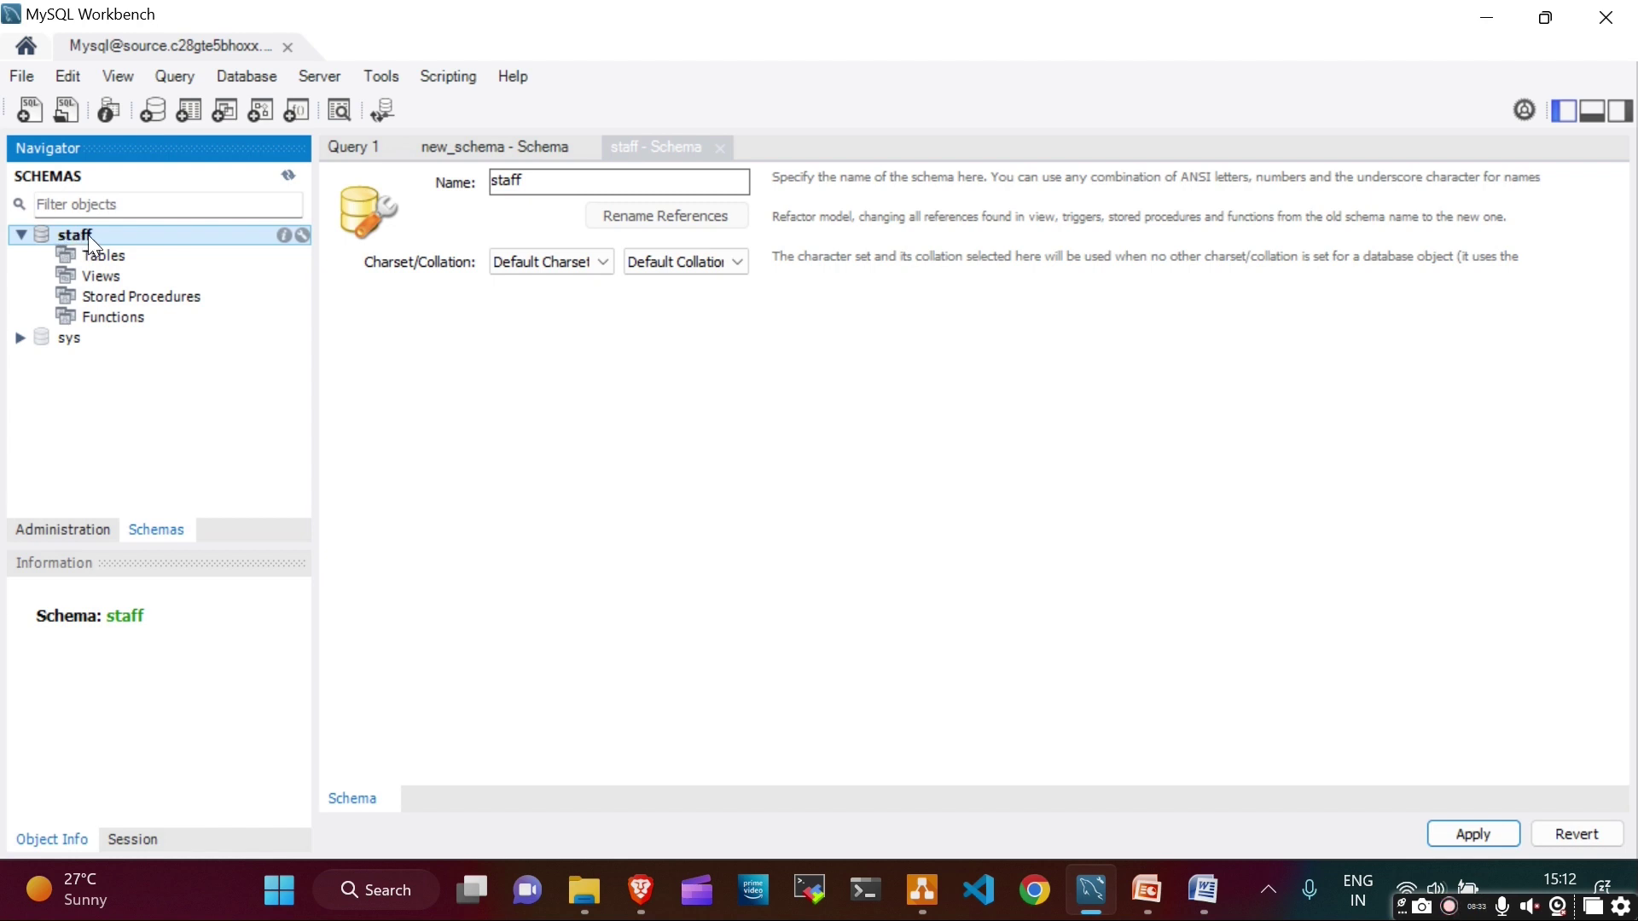
Start a new table in staff and name it Male.
click(188, 112)
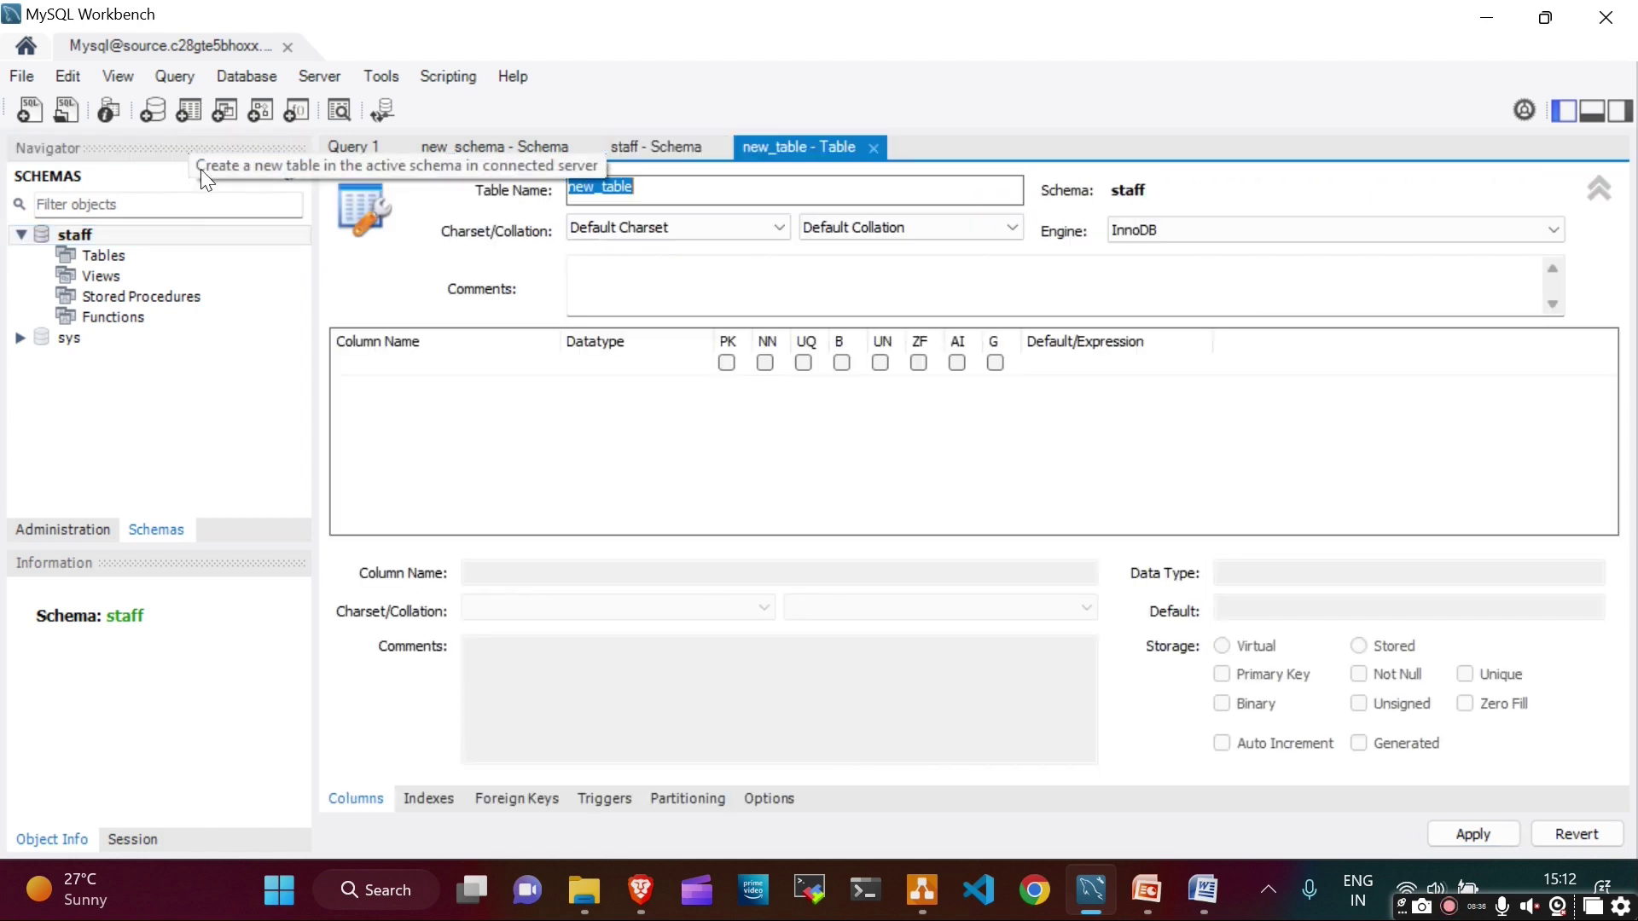
click(676, 194)
drag(664, 187, 546, 196)
key(BackSpace)
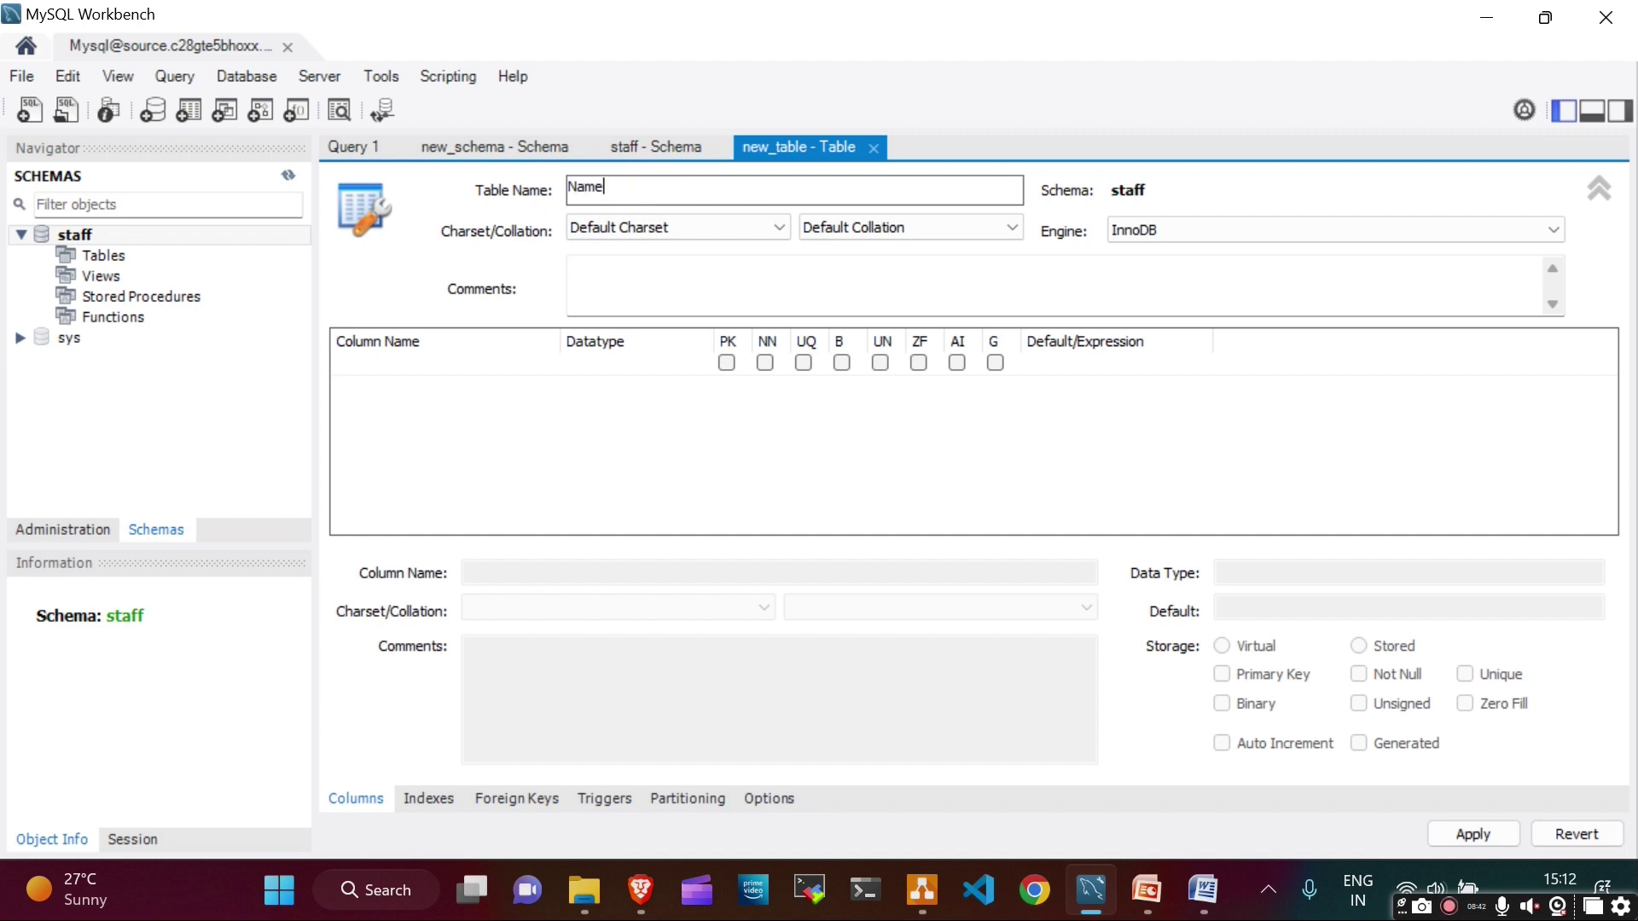
double_click(604, 183)
text(Mal)
Add an id column marked as primary key and unique.
click(417, 365)
click(398, 364)
key(BackSpace)
text(id)
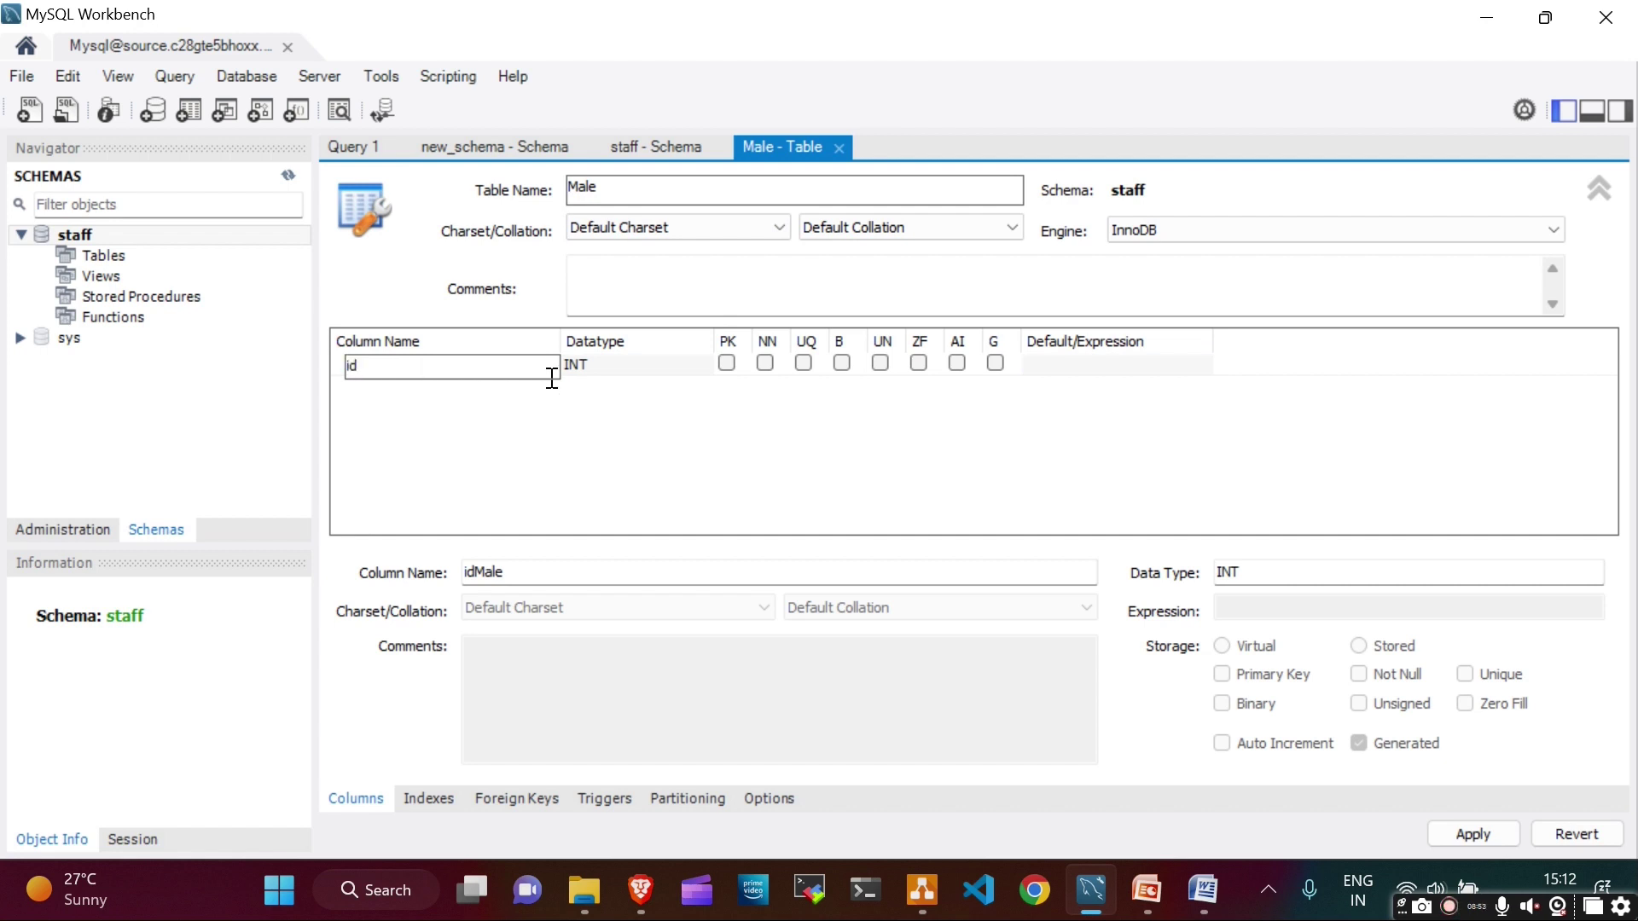
click(761, 364)
click(726, 363)
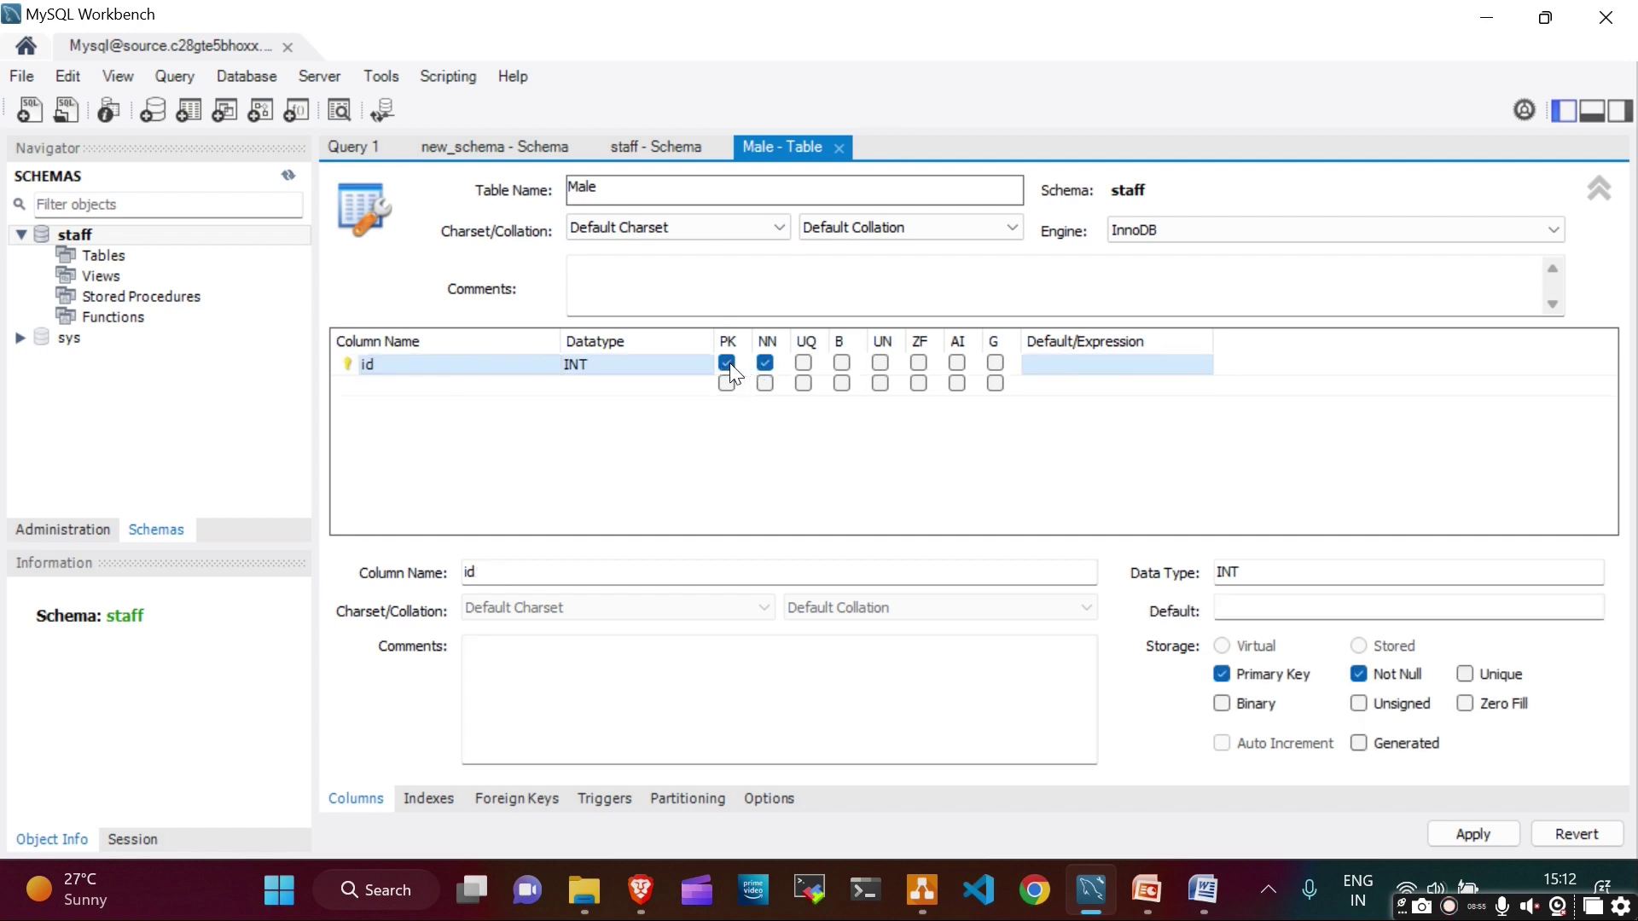
click(804, 362)
click(765, 362)
Add the name, mail and conatct columns, with conatct as INT.
click(392, 385)
double_click(413, 386)
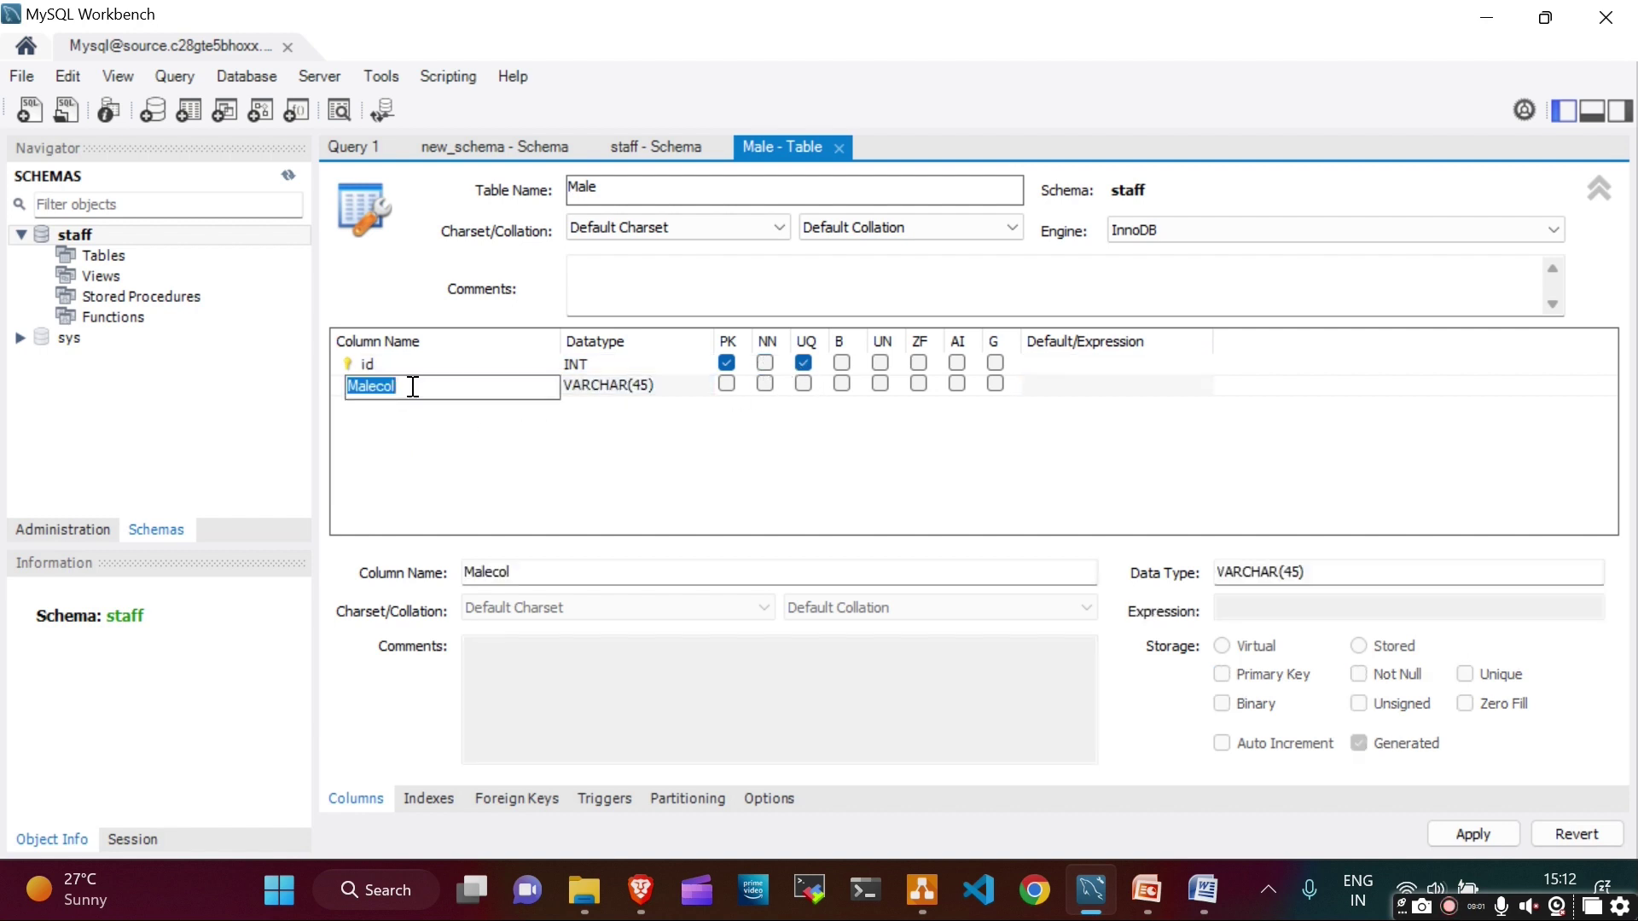
text(name)
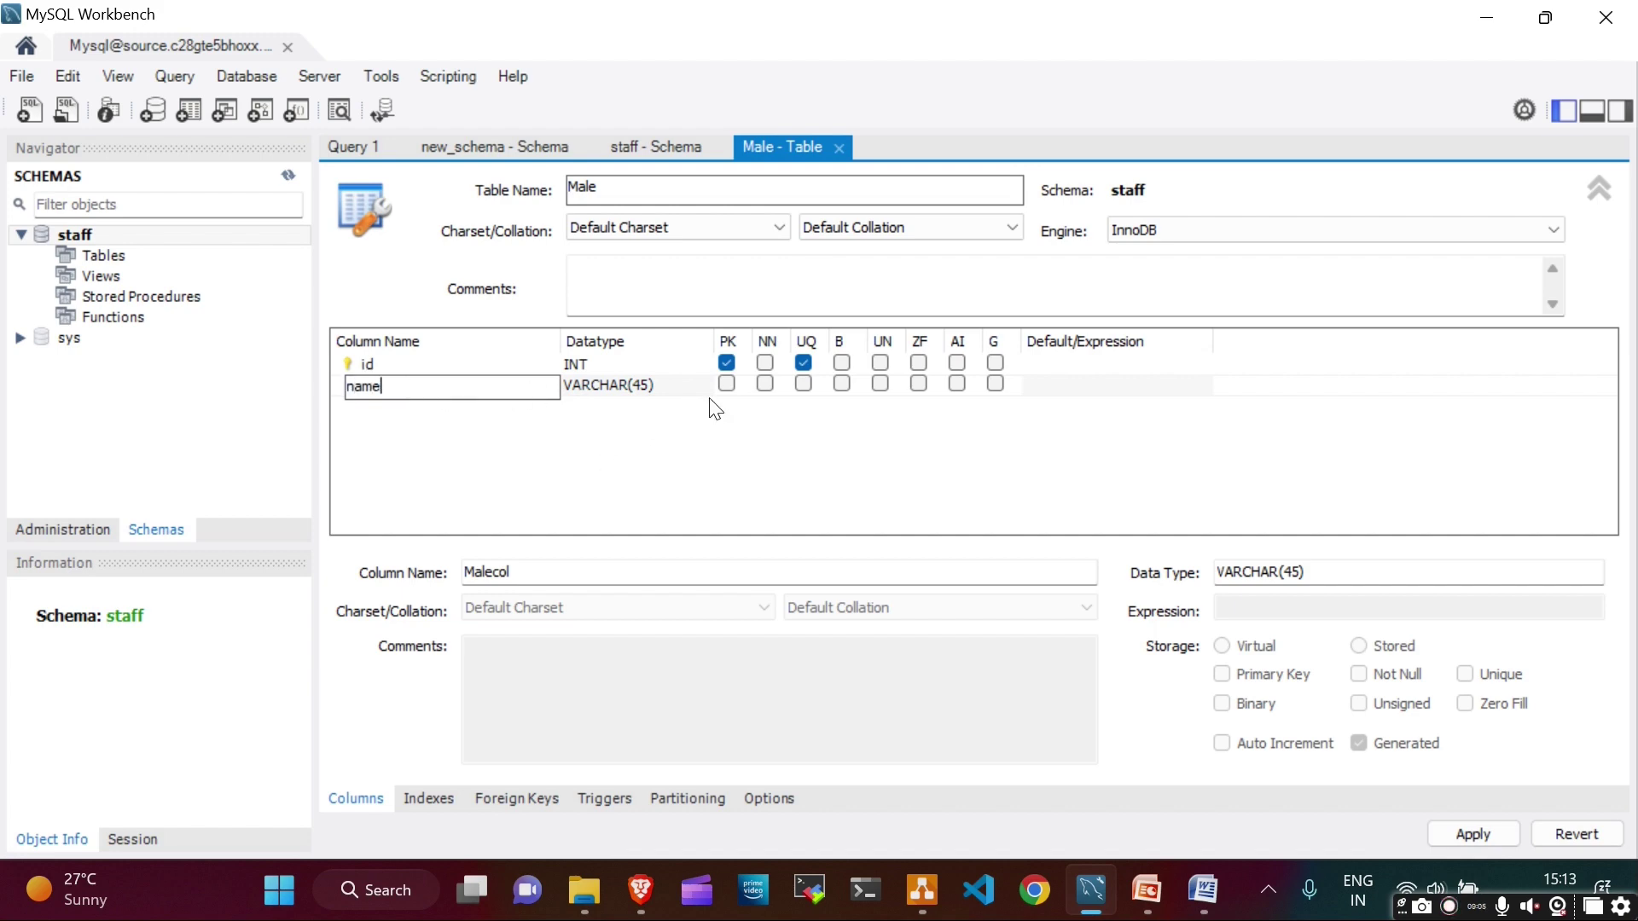
key(Tab)
key(Tab)
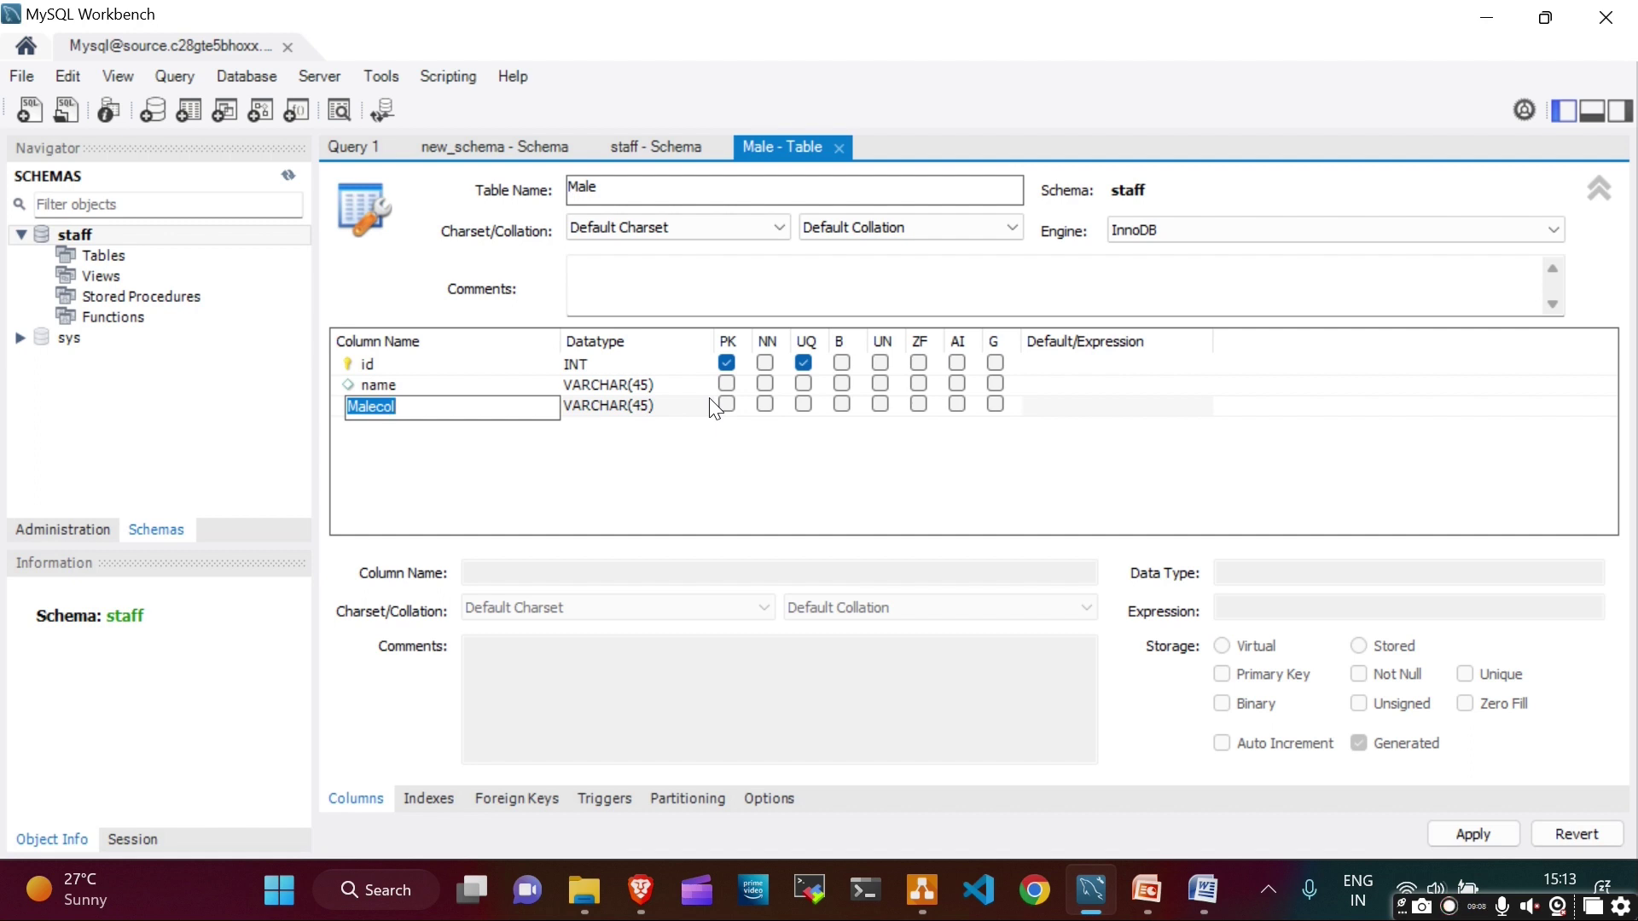
text(mail)
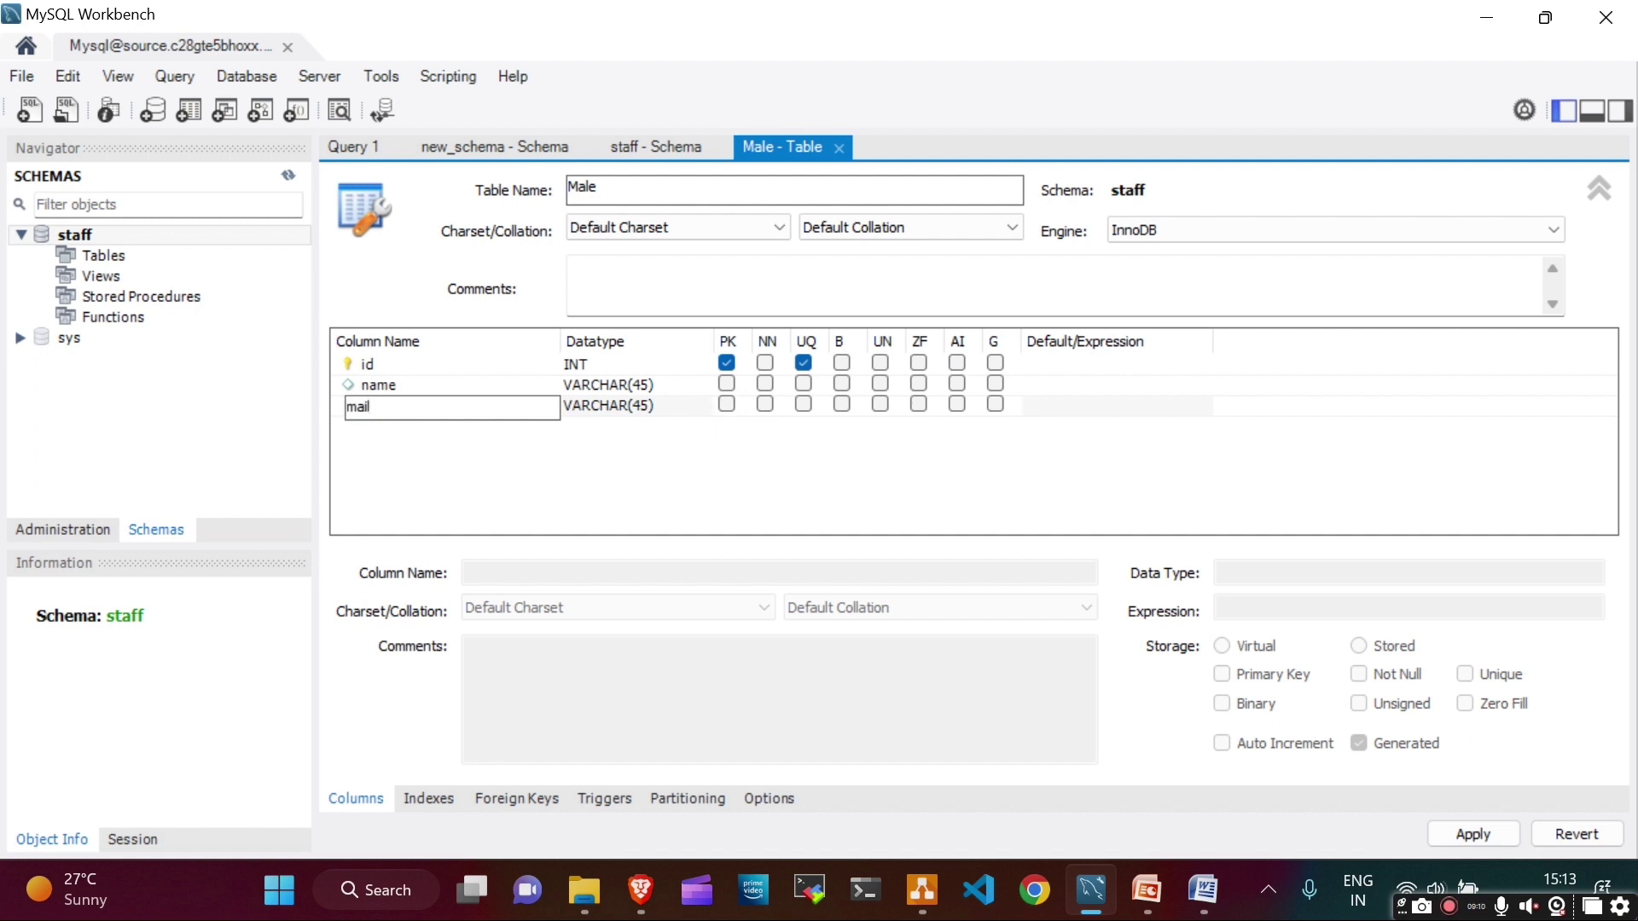
key(Tab)
key(Tab)
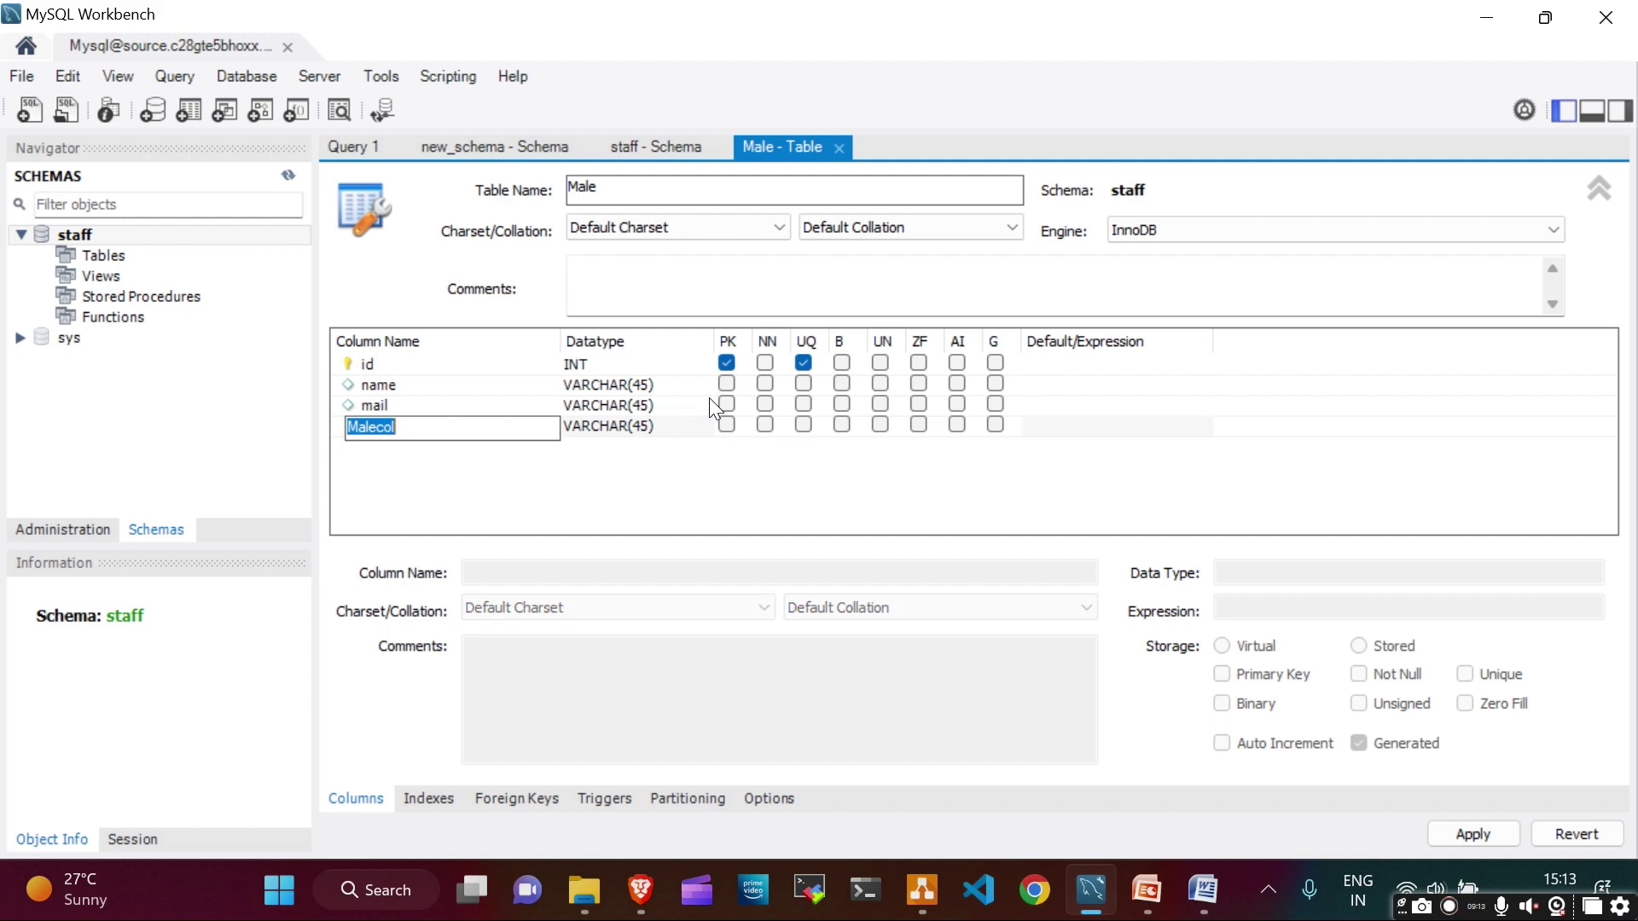
text(conatct)
key(Tab)
text(i)
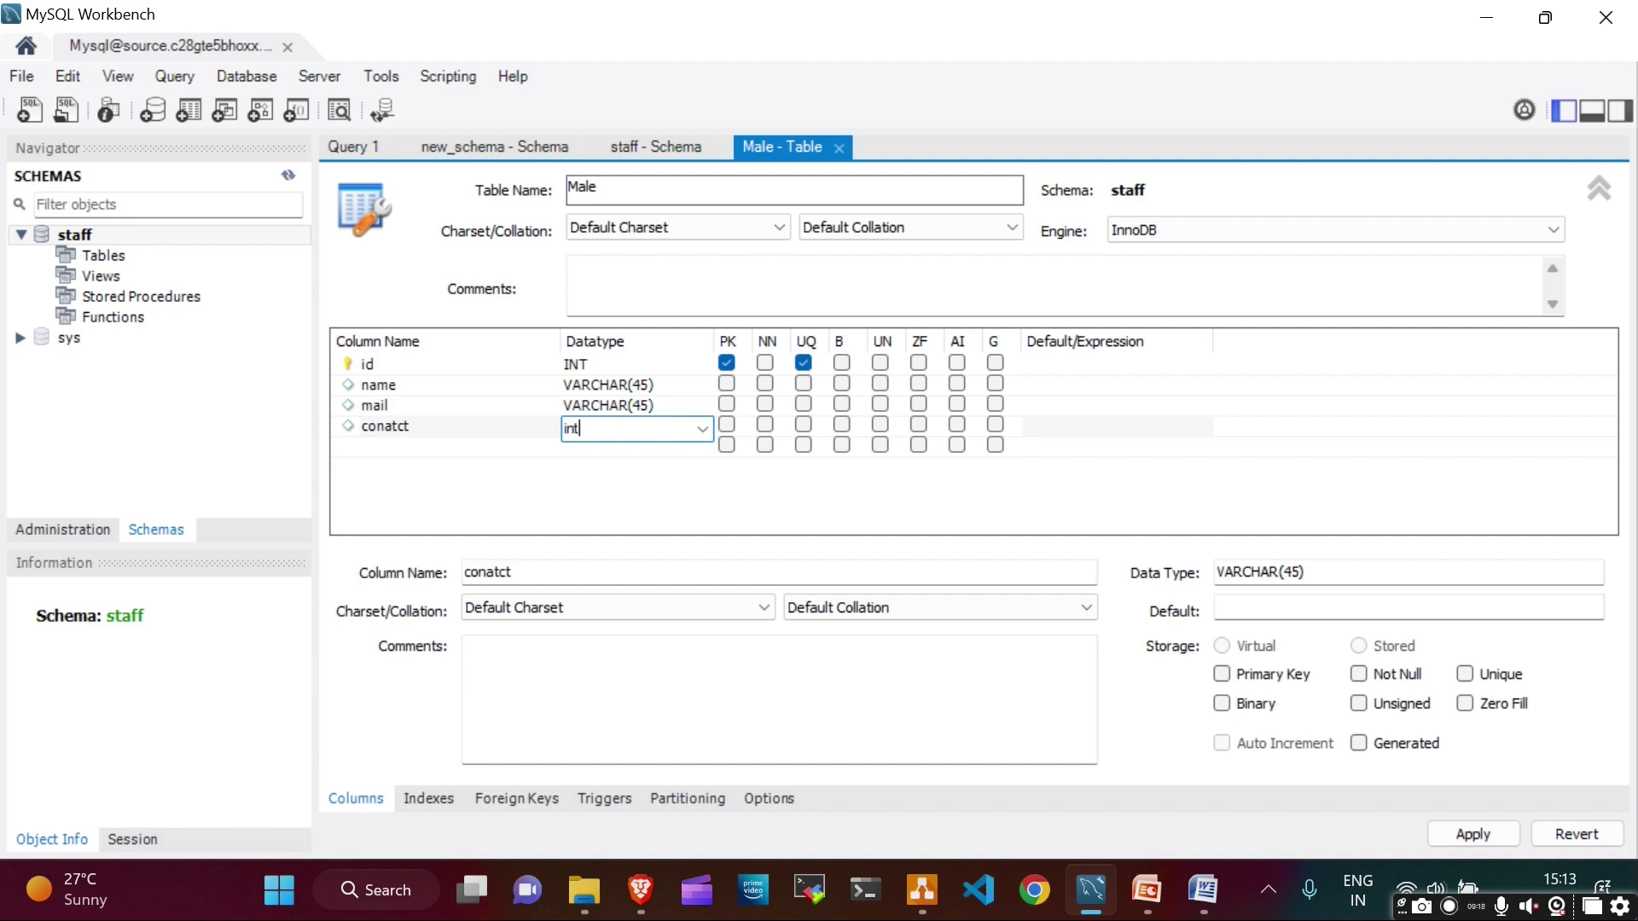
key(Return)
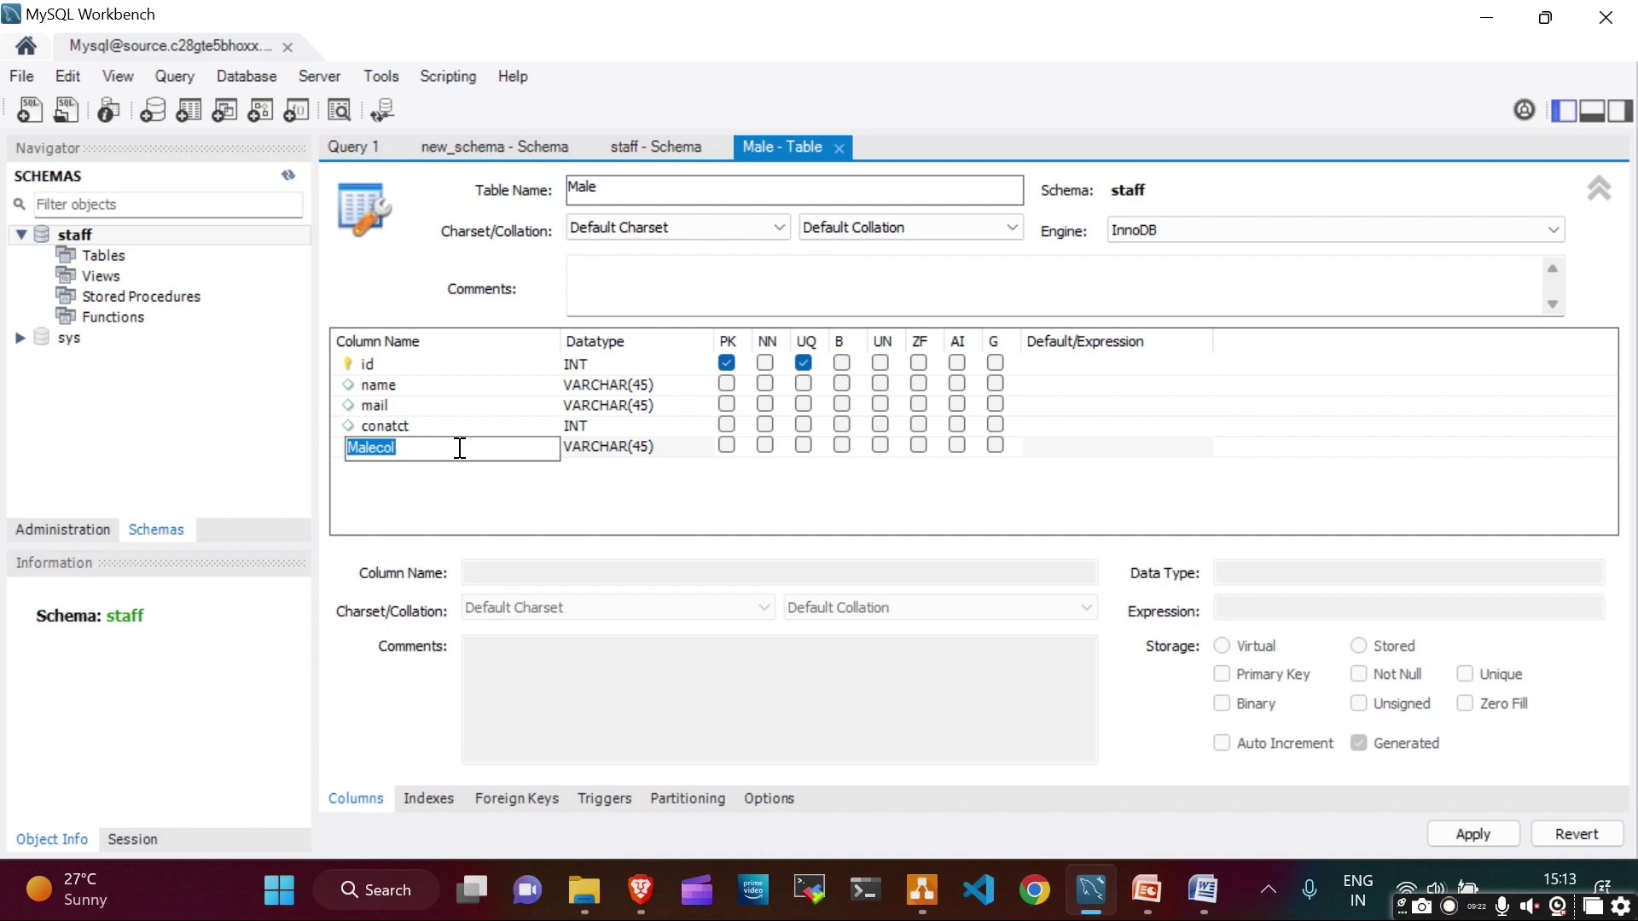
Add the father and mother columns, correcting the misspelled 'mather'.
text(father)
key(Tab)
key(Tab)
text(mather)
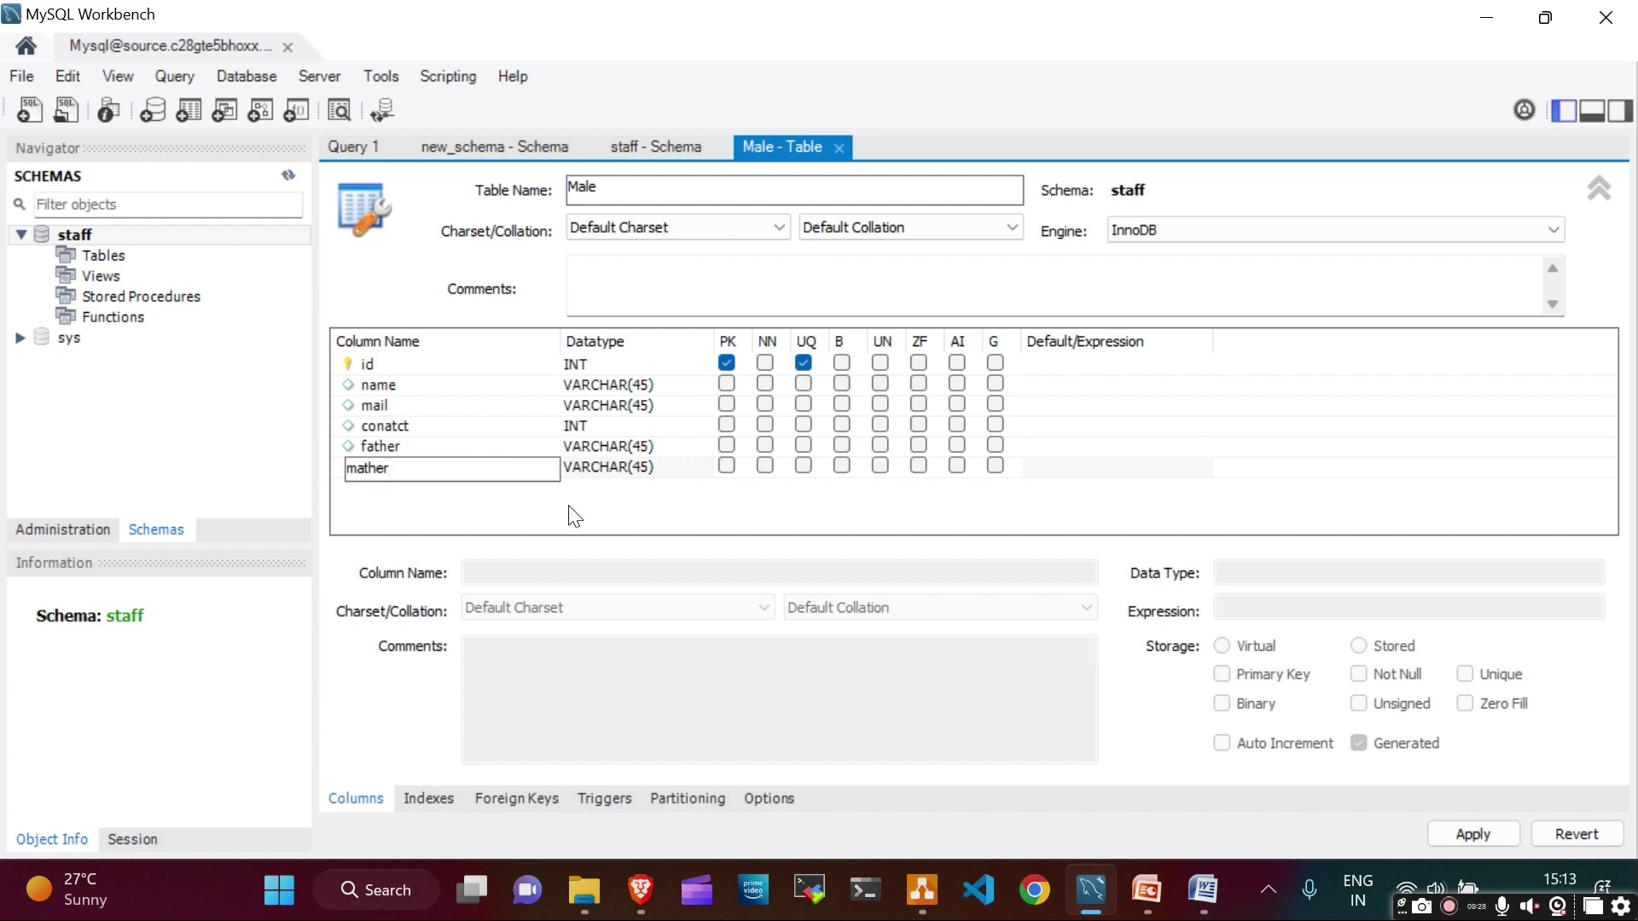
key(Tab)
click(406, 464)
click(386, 469)
click(383, 472)
key(BackSpace)
text(o)
click(475, 495)
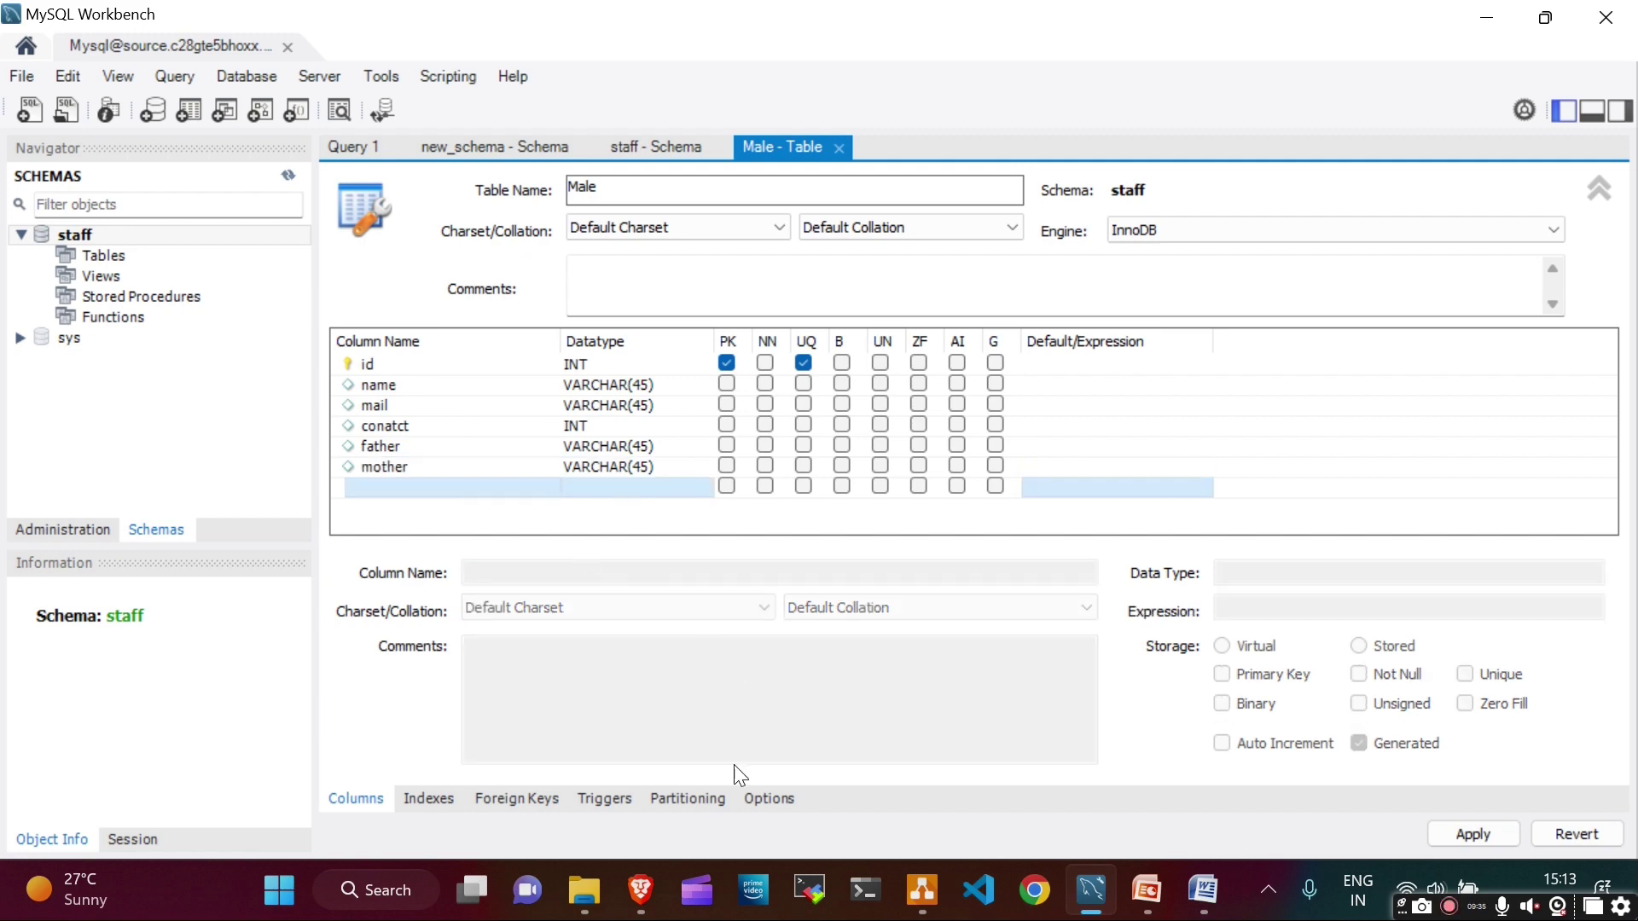
Try applying the table, which fails with ERROR 1171, then untick UQ on id.
click(1473, 834)
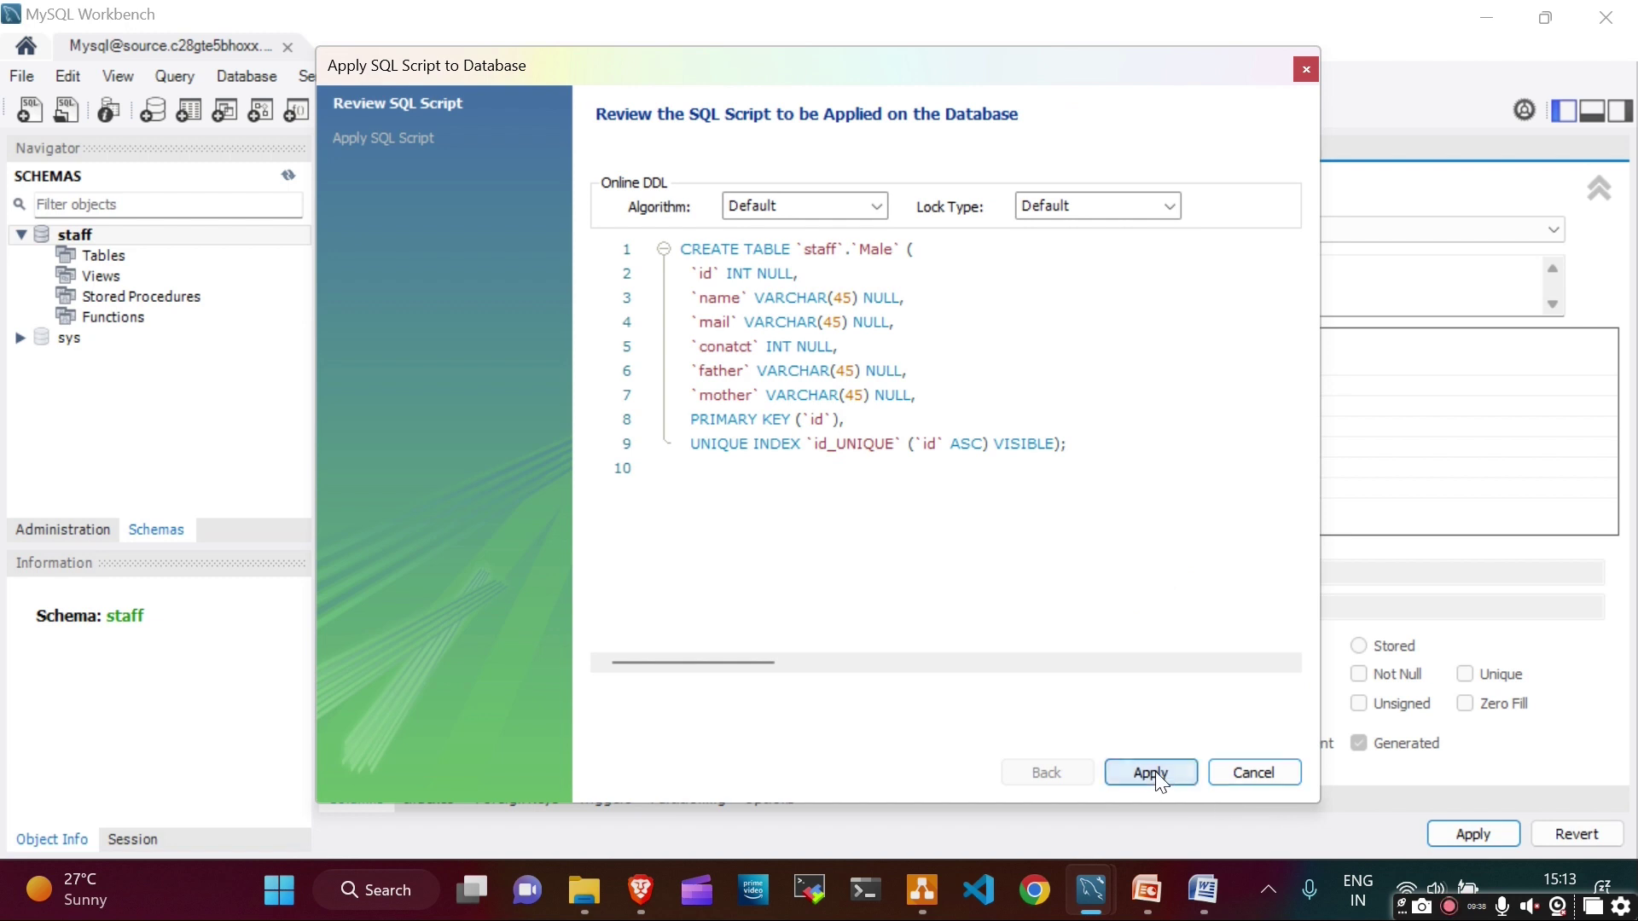
click(1151, 772)
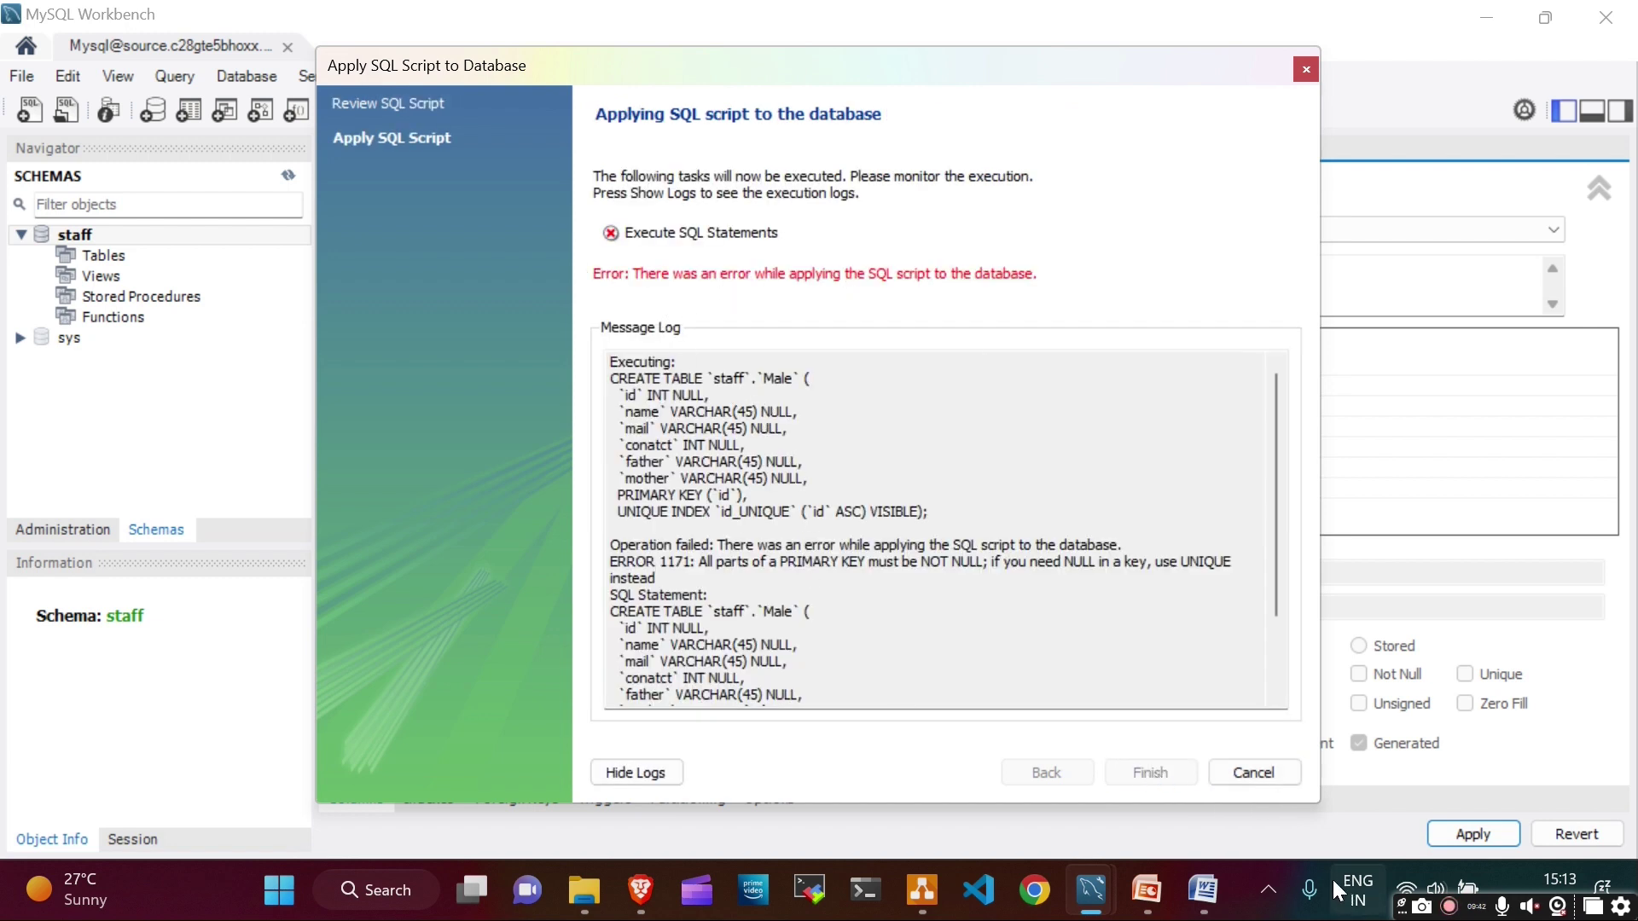
click(1260, 772)
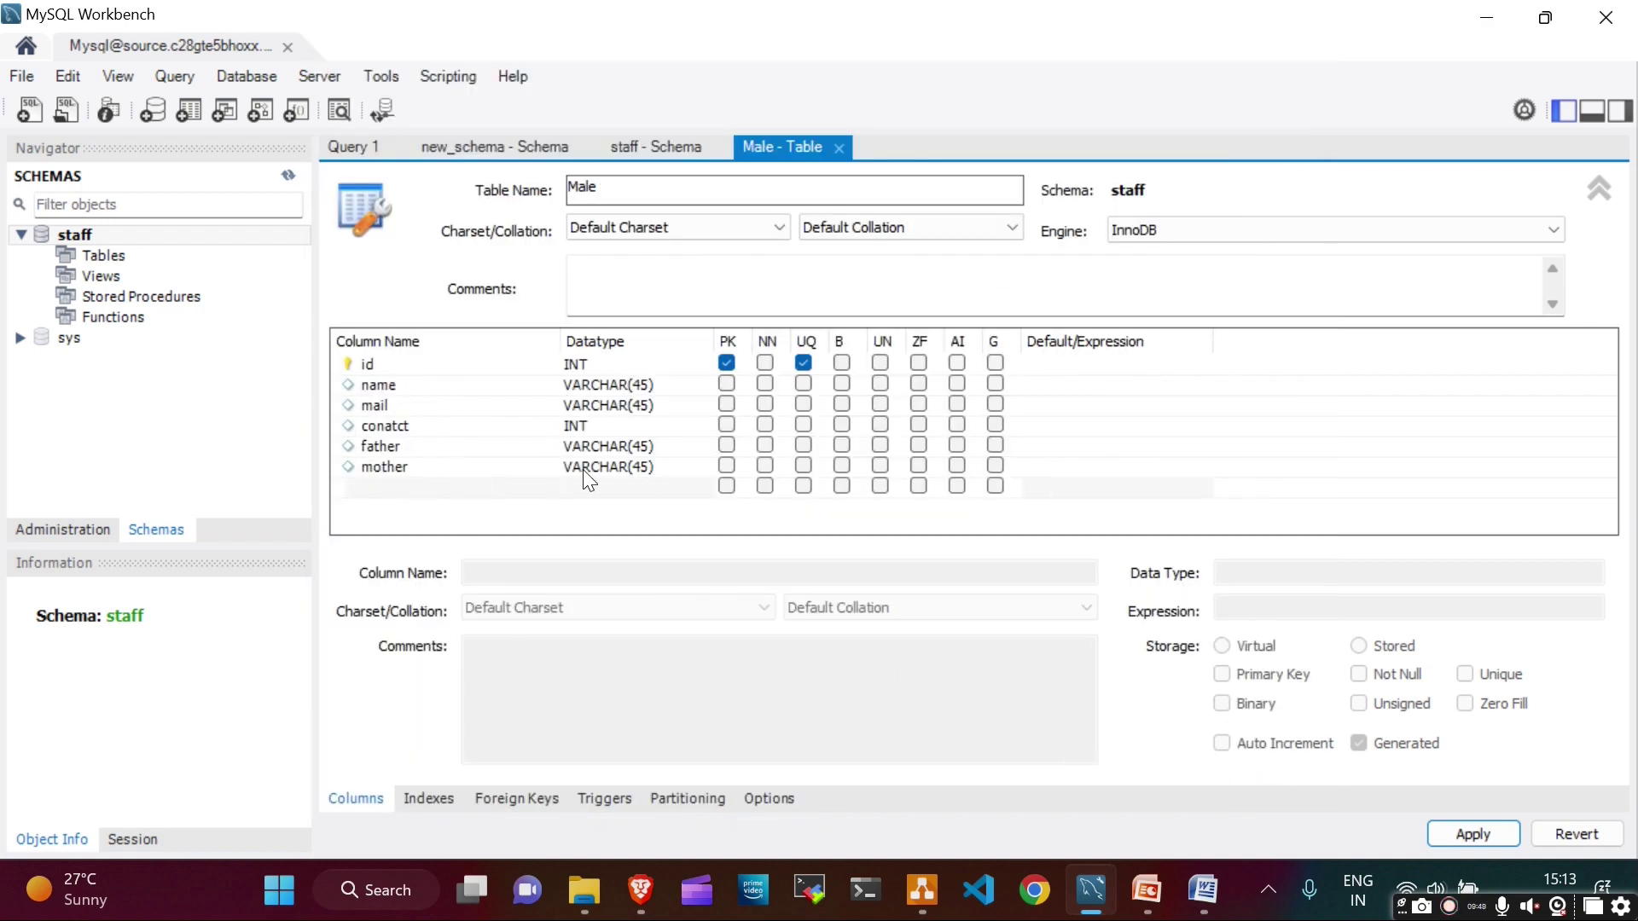
click(804, 364)
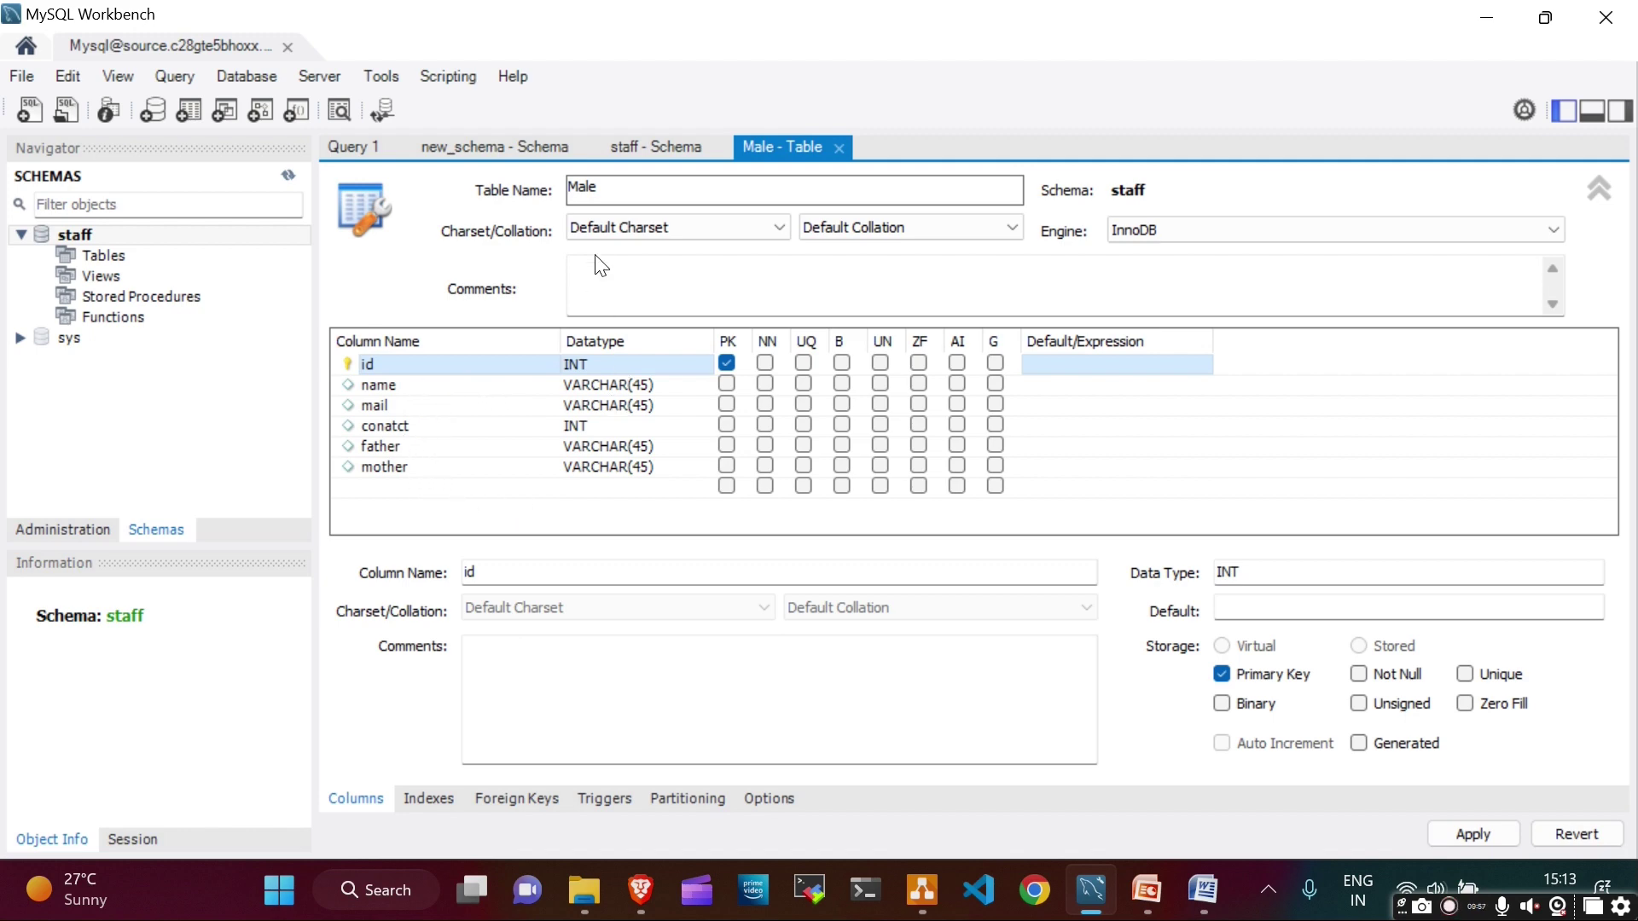
Rename the table to male, make id Not Null, apply, and view it under Tables.
double_click(582, 187)
text(male)
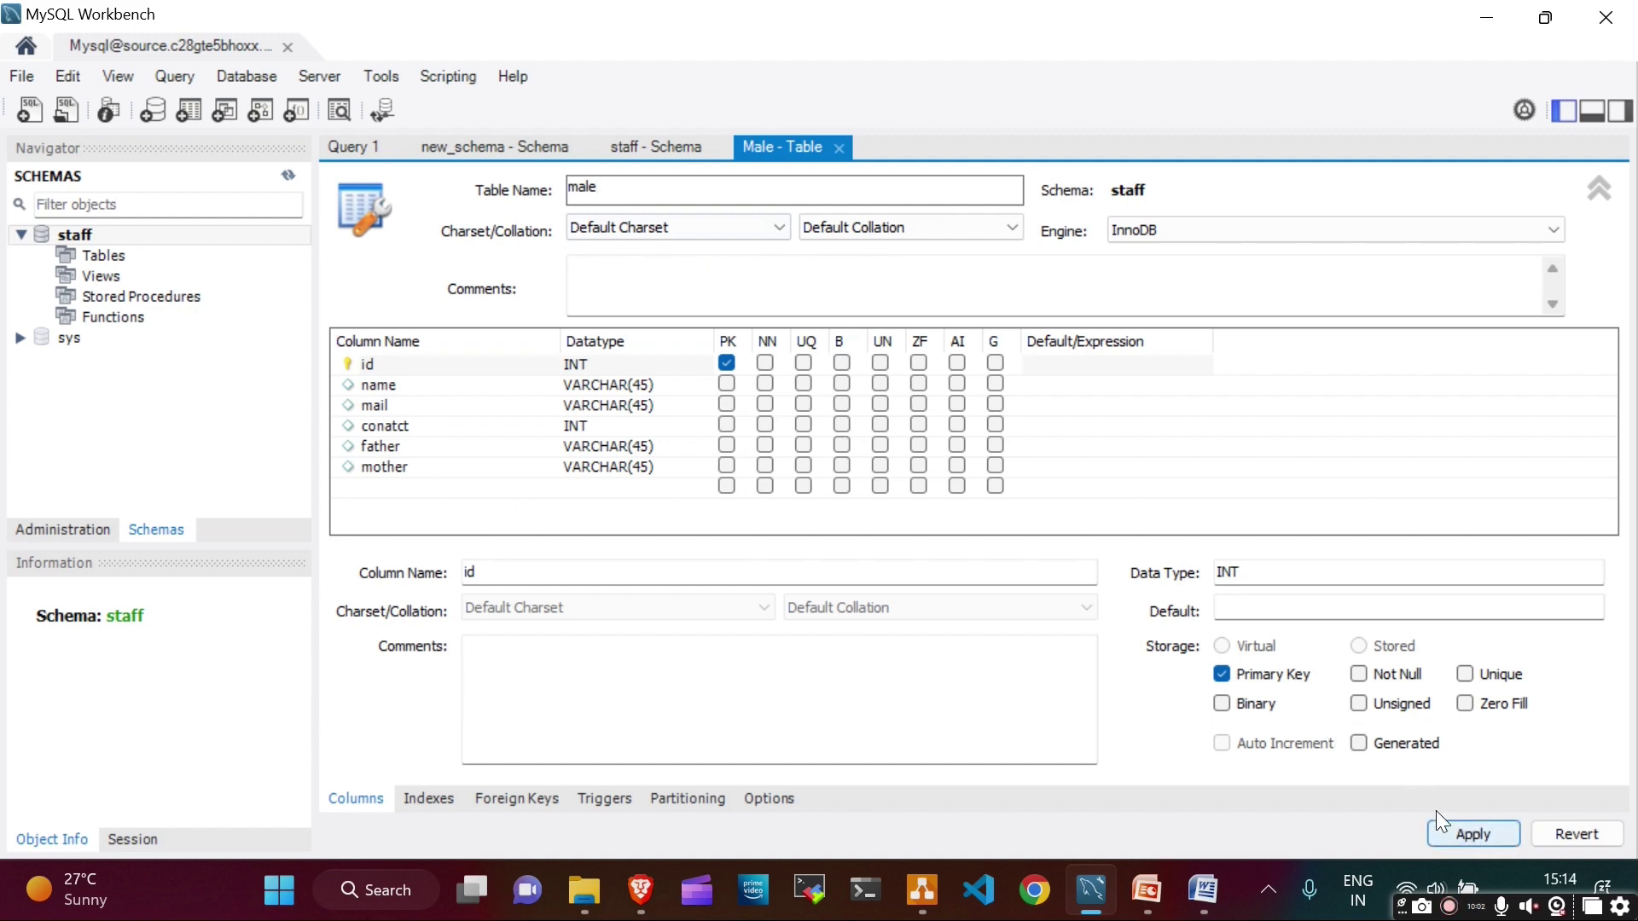
click(1358, 674)
click(1469, 832)
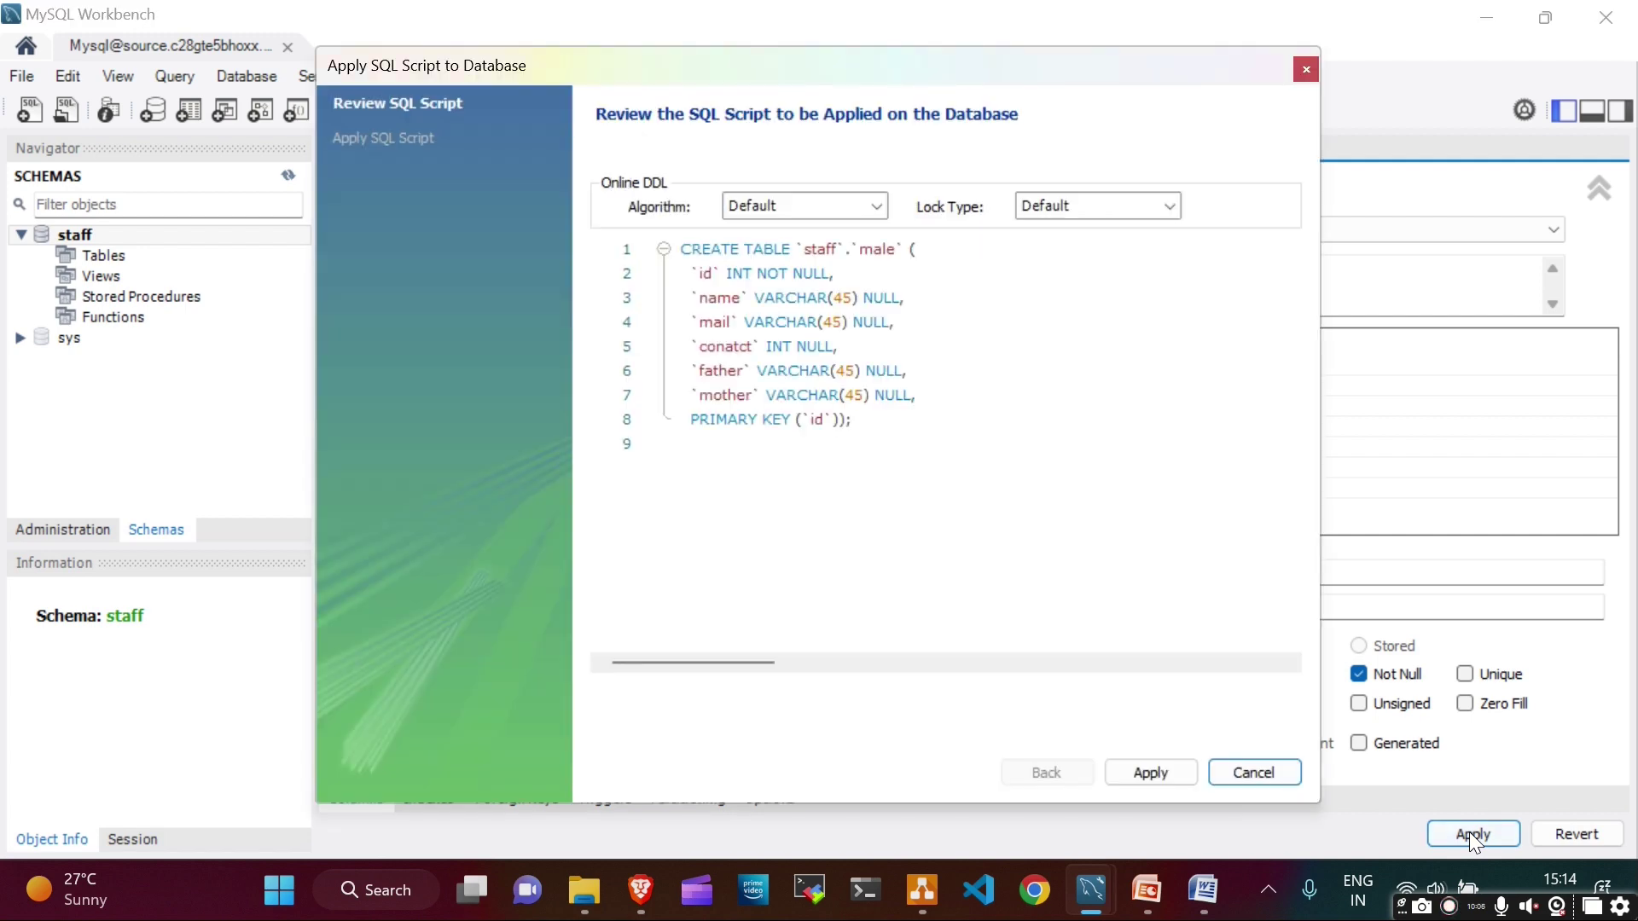
click(1167, 781)
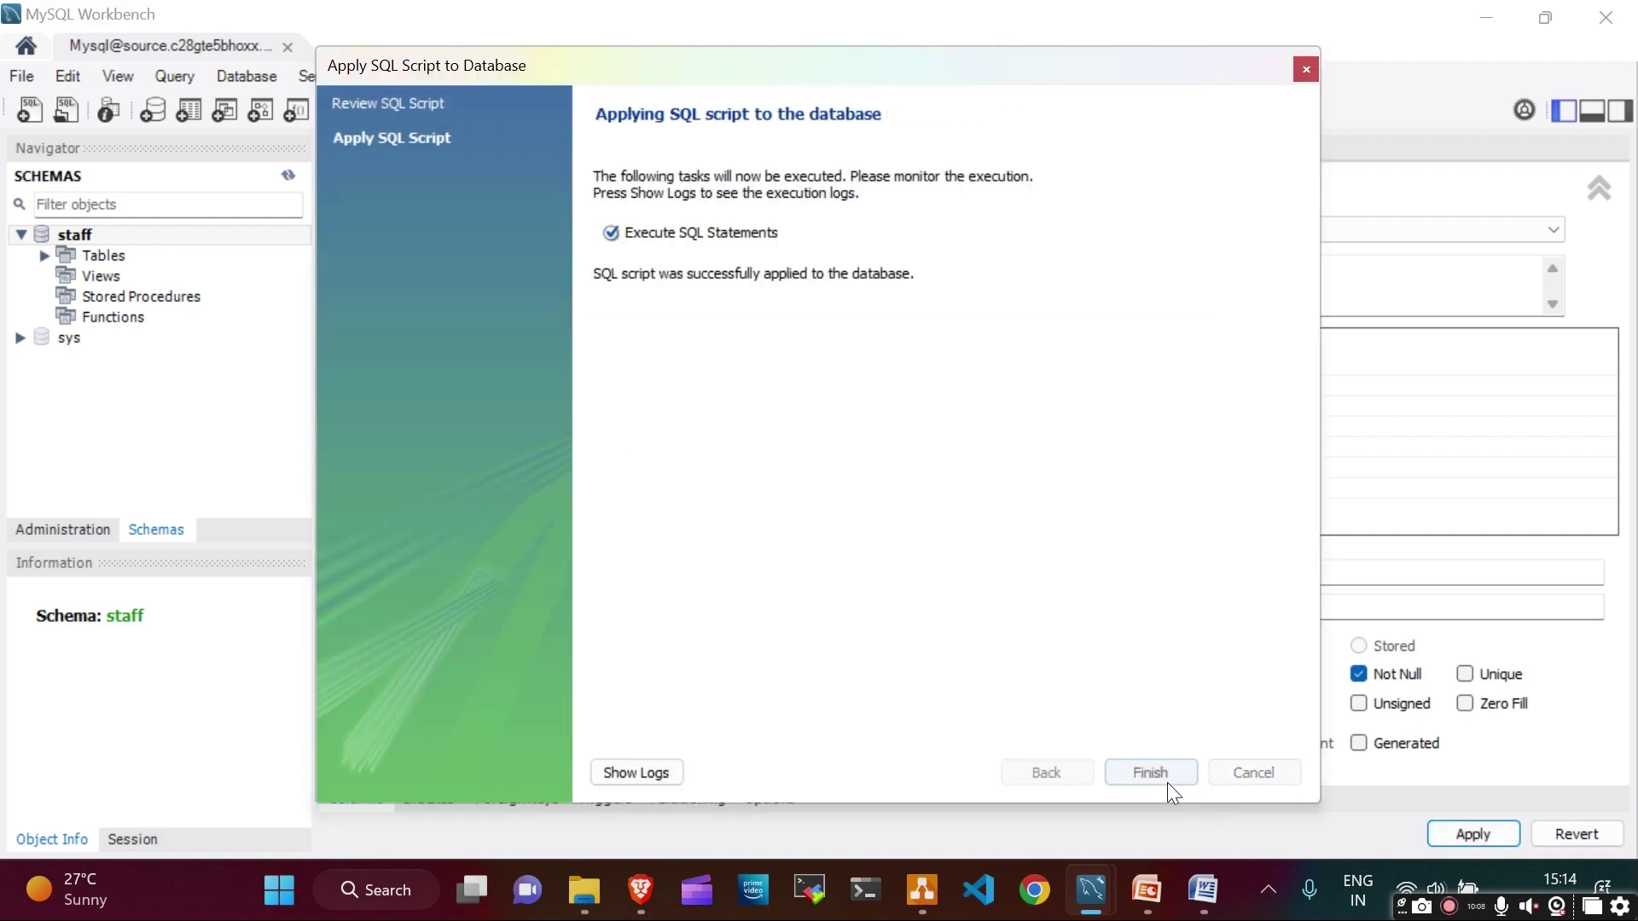
click(1149, 775)
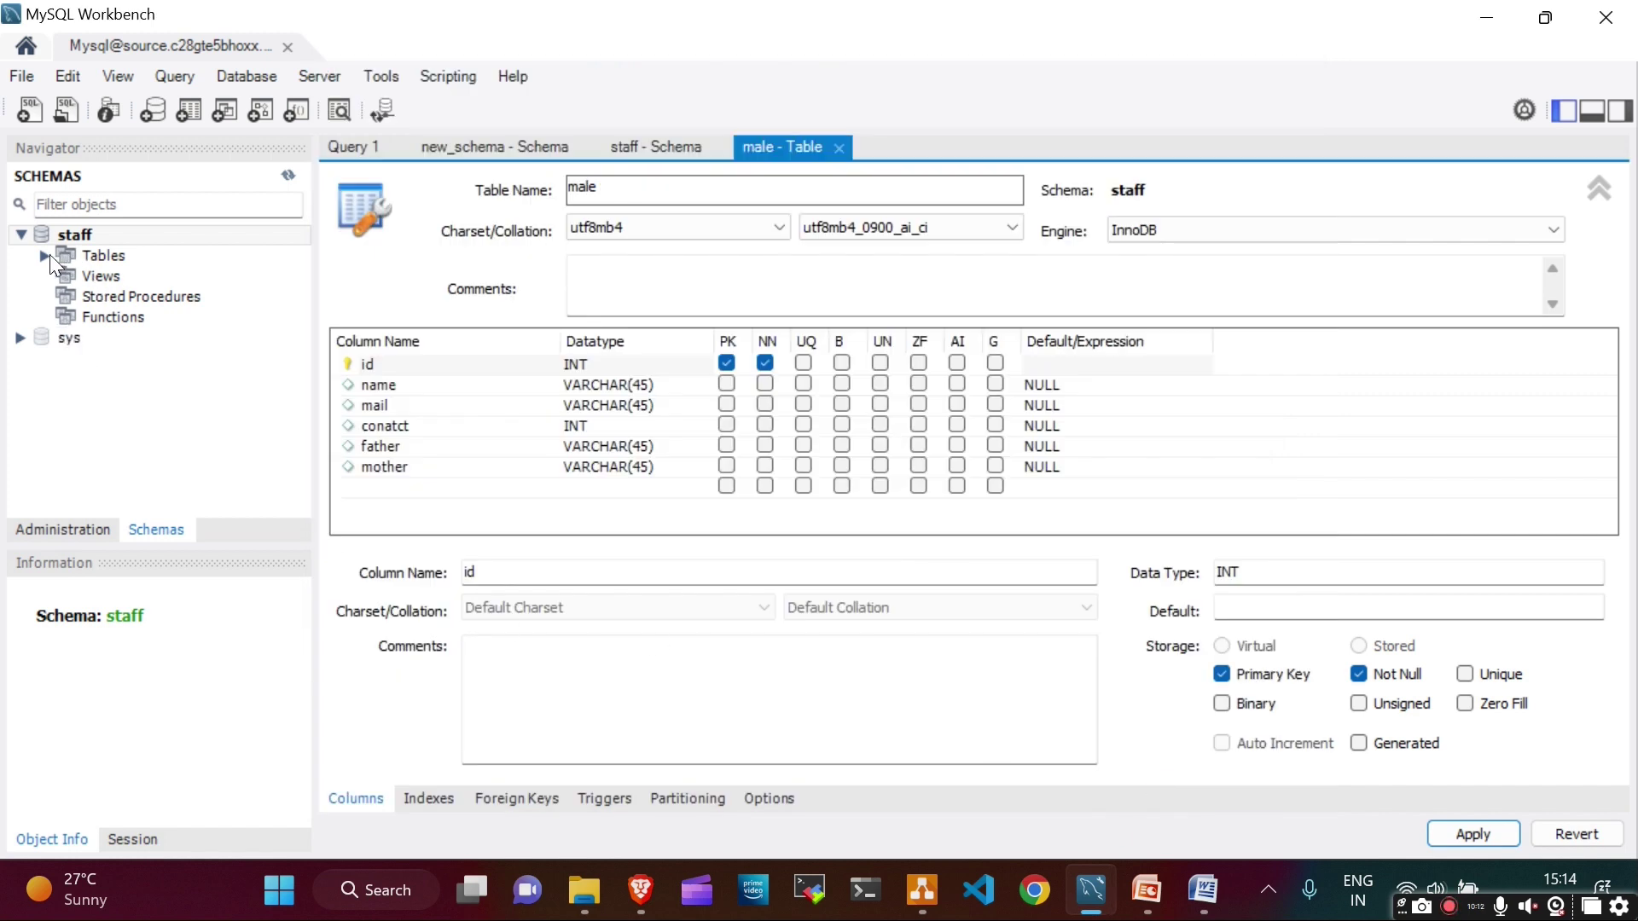
click(45, 255)
click(110, 276)
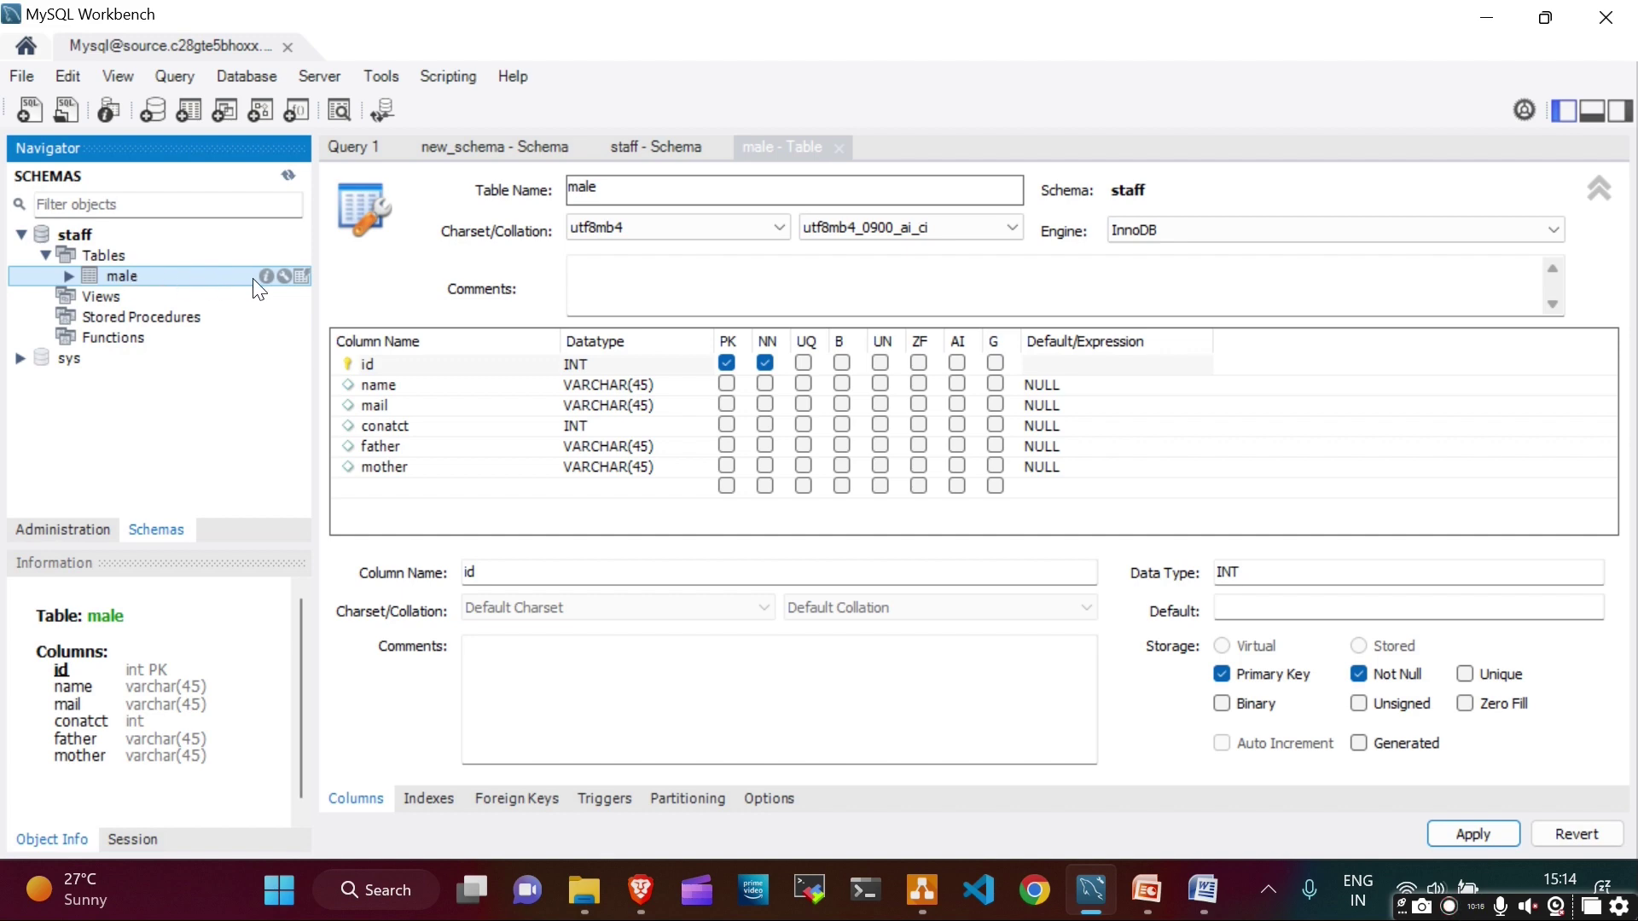
Add row id 1 to staff.male with a name, e-mail, contact number, father and mother values.
click(300, 277)
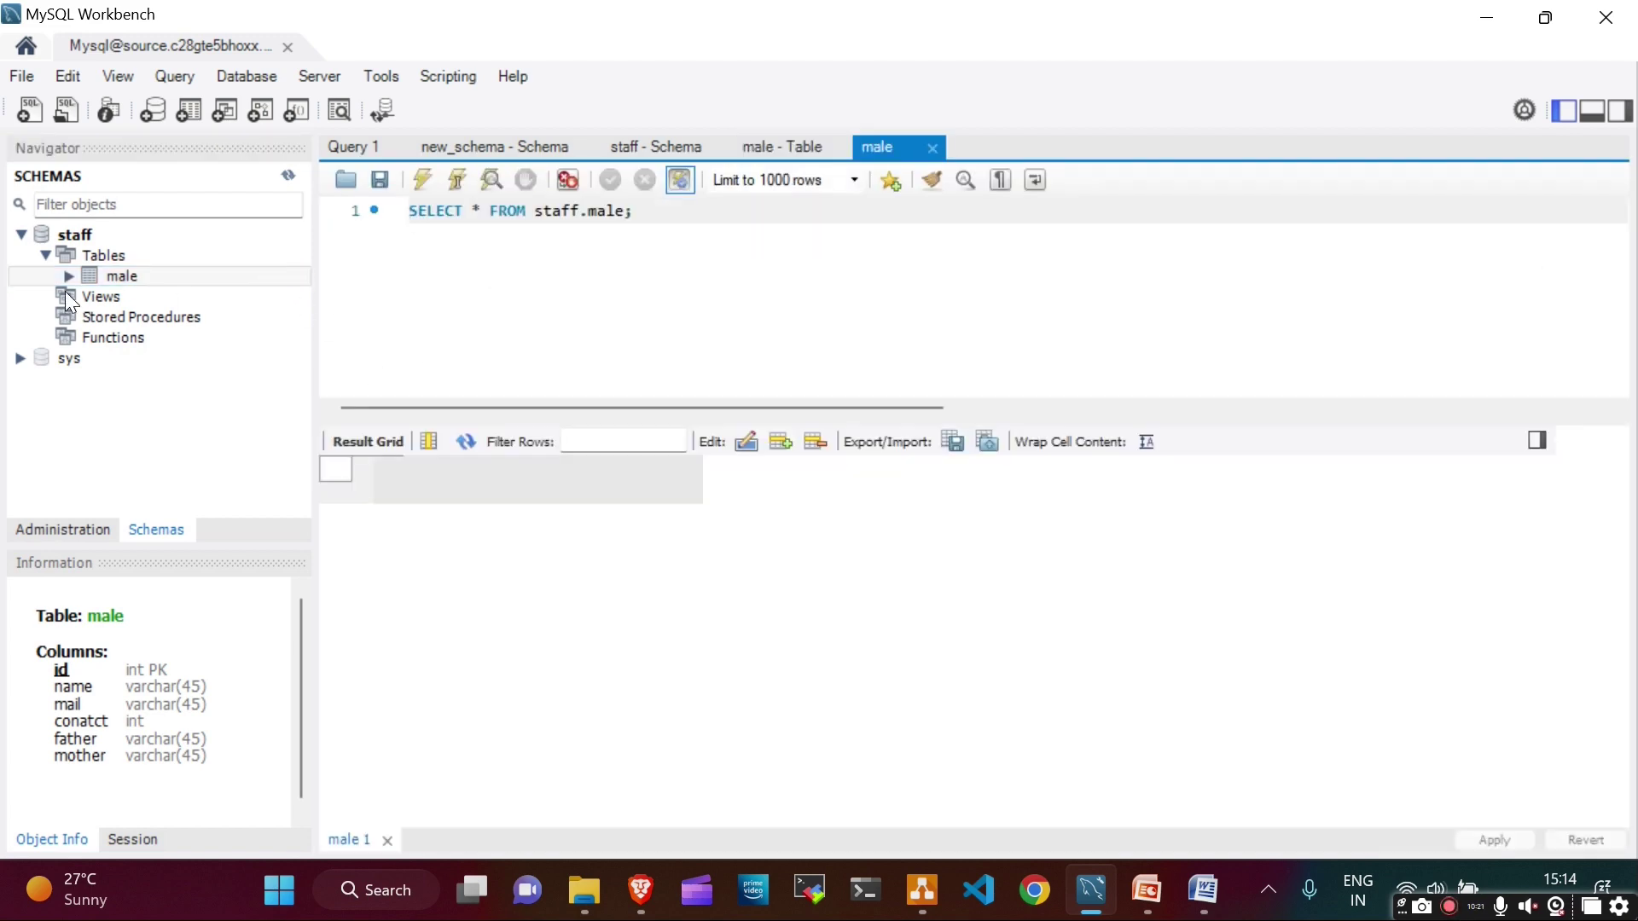
click(370, 493)
double_click(369, 493)
text(1)
double_click(415, 490)
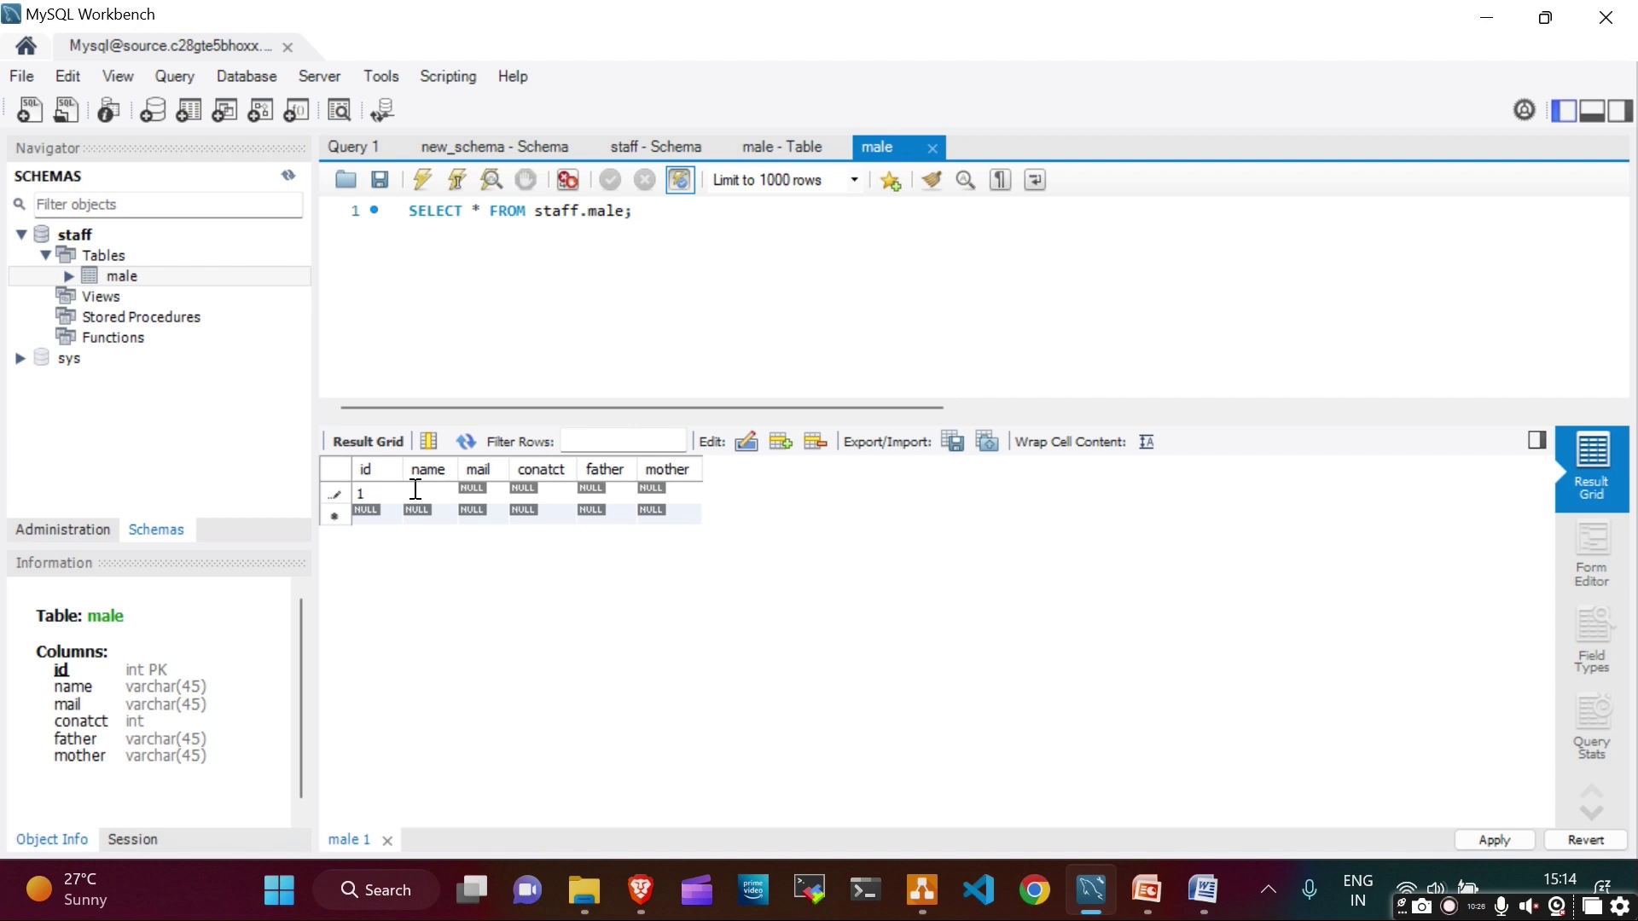
text(raju)
key(Tab)
text(mu)
key(BackSpace)
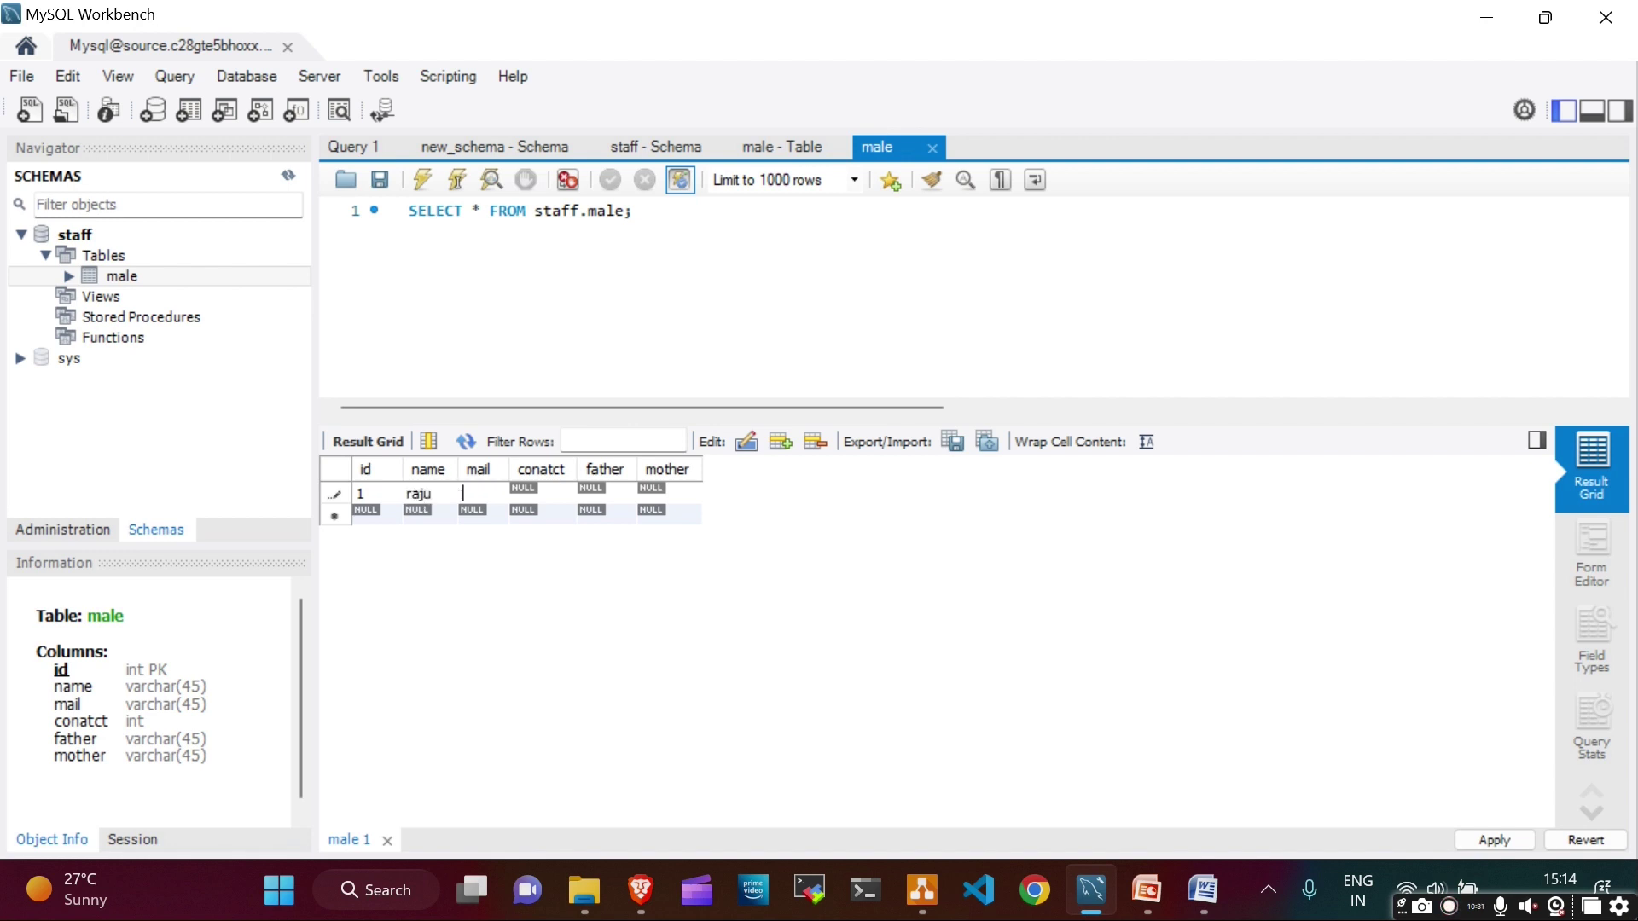
key(Tab)
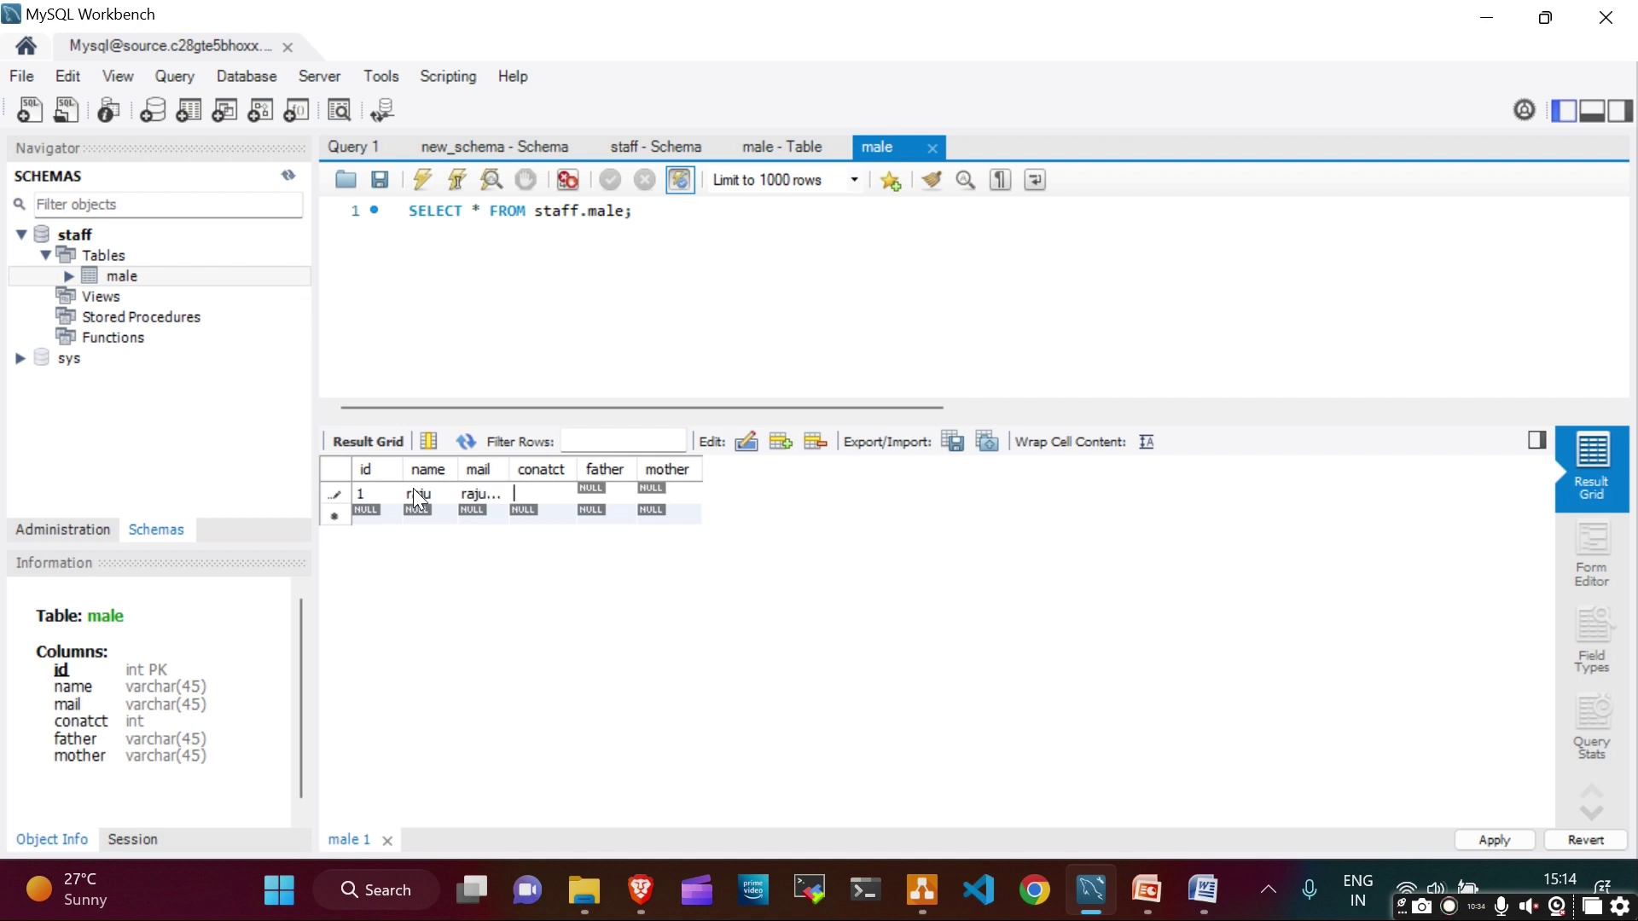
text(72666666)
key(Tab)
text(hhh)
key(Tab)
text(jujhu)
key(Tab)
Add row id 2 with its own name, mail, contact and parent values, then apply both inserts.
text(2)
key(Tab)
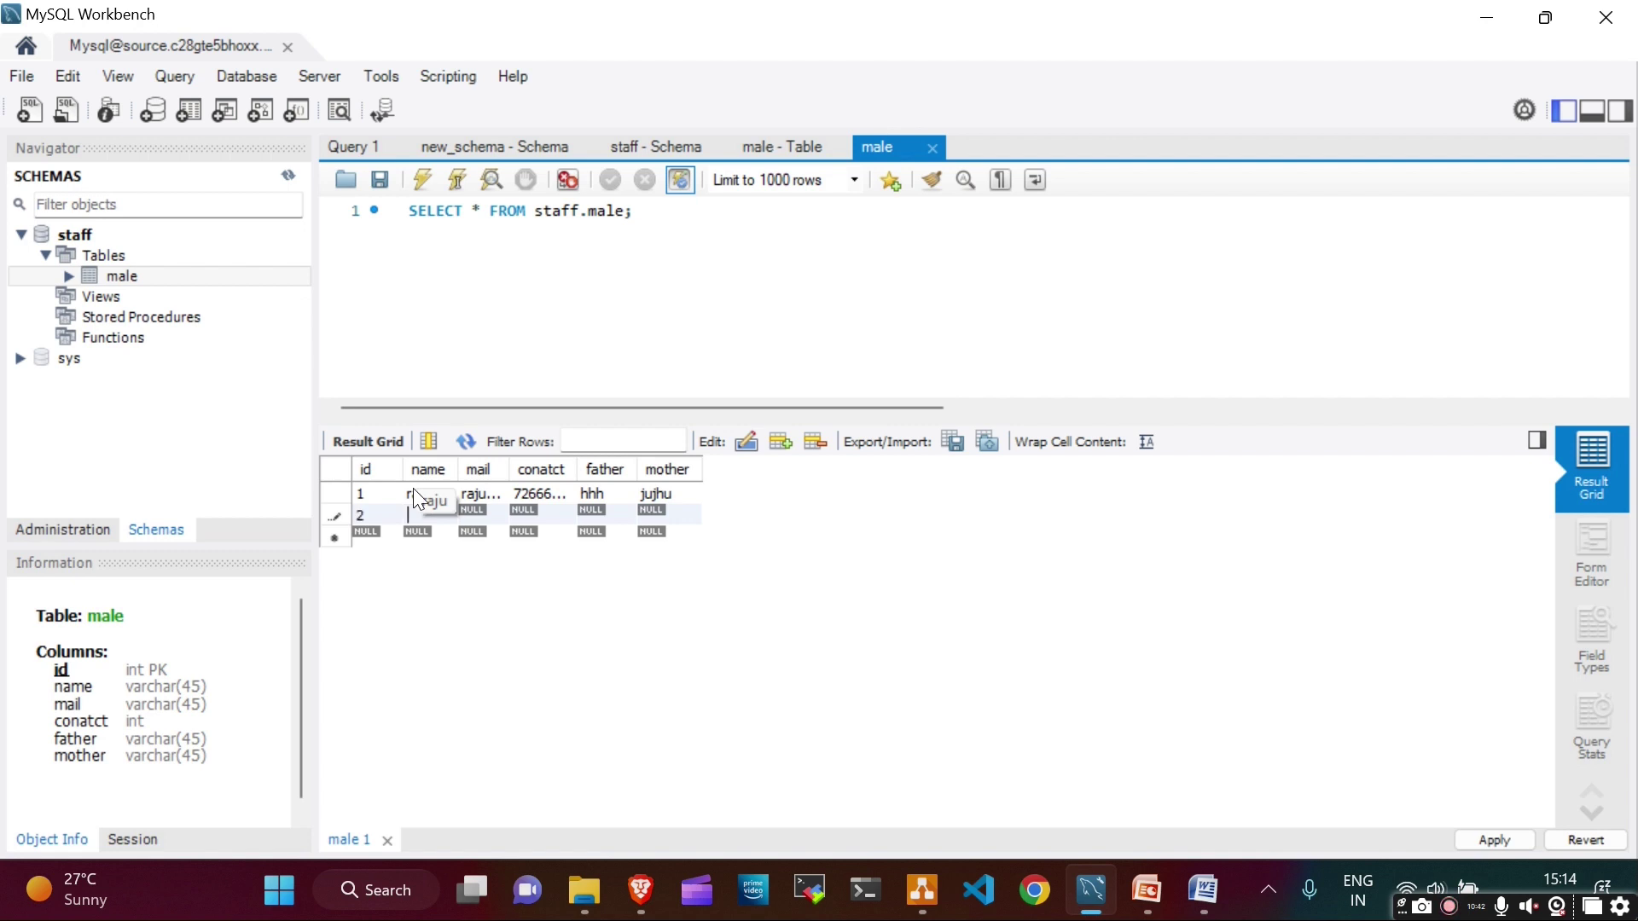
text(ff)
key(Tab)
text(hh)
key(Tab)
text(7777)
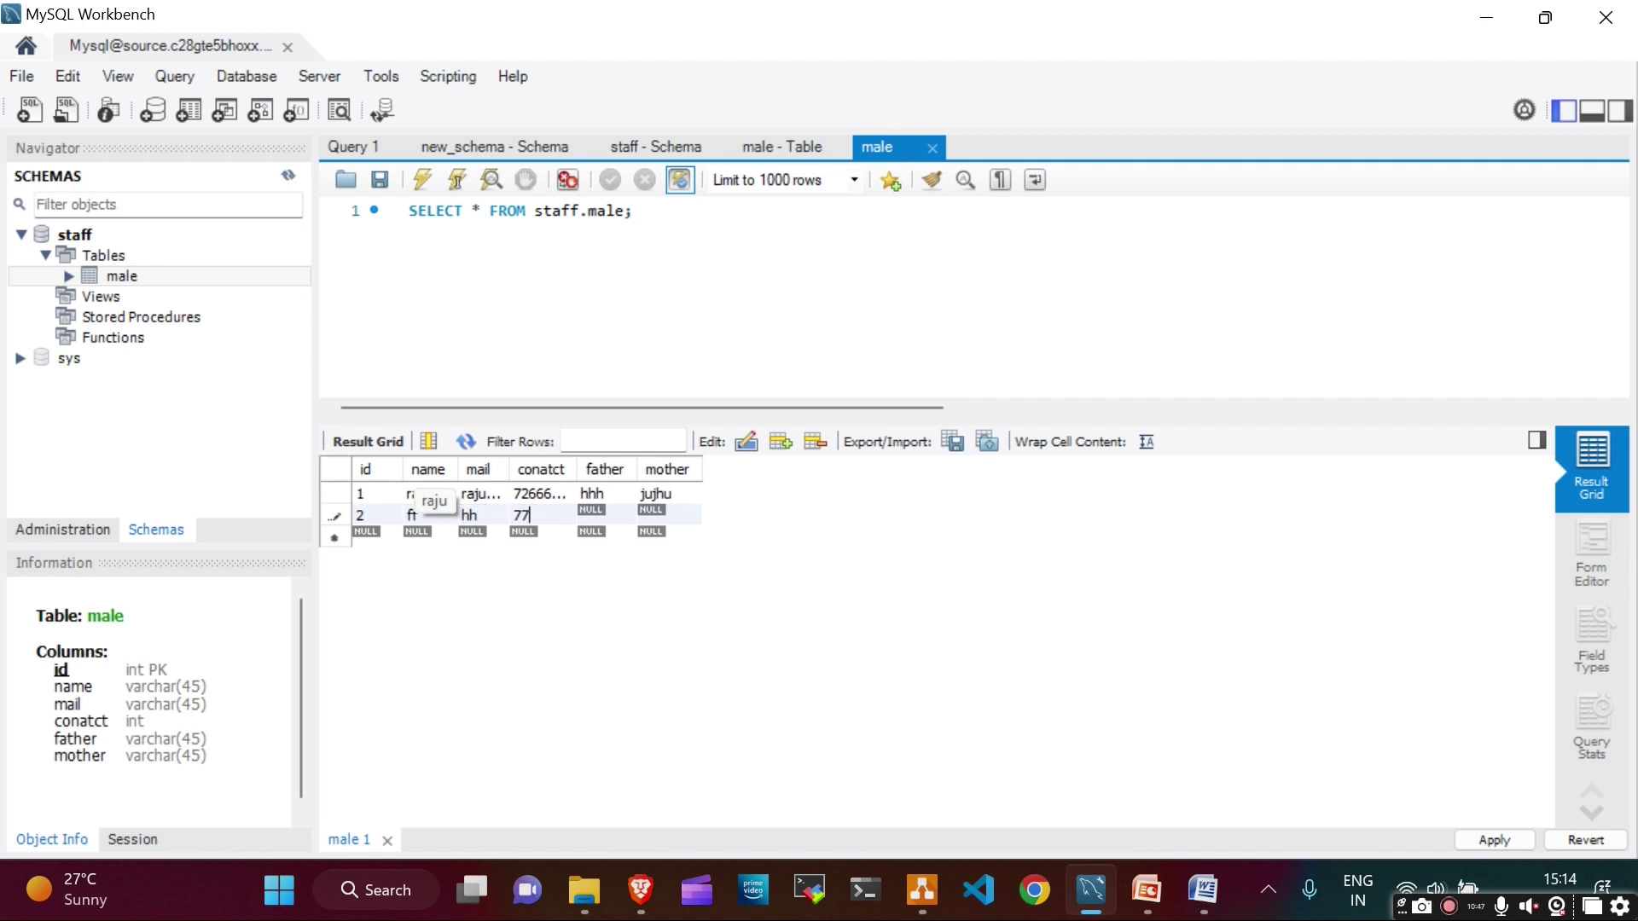
key(Tab)
key(Tab)
text(ghgh)
key(Tab)
text(hghgh)
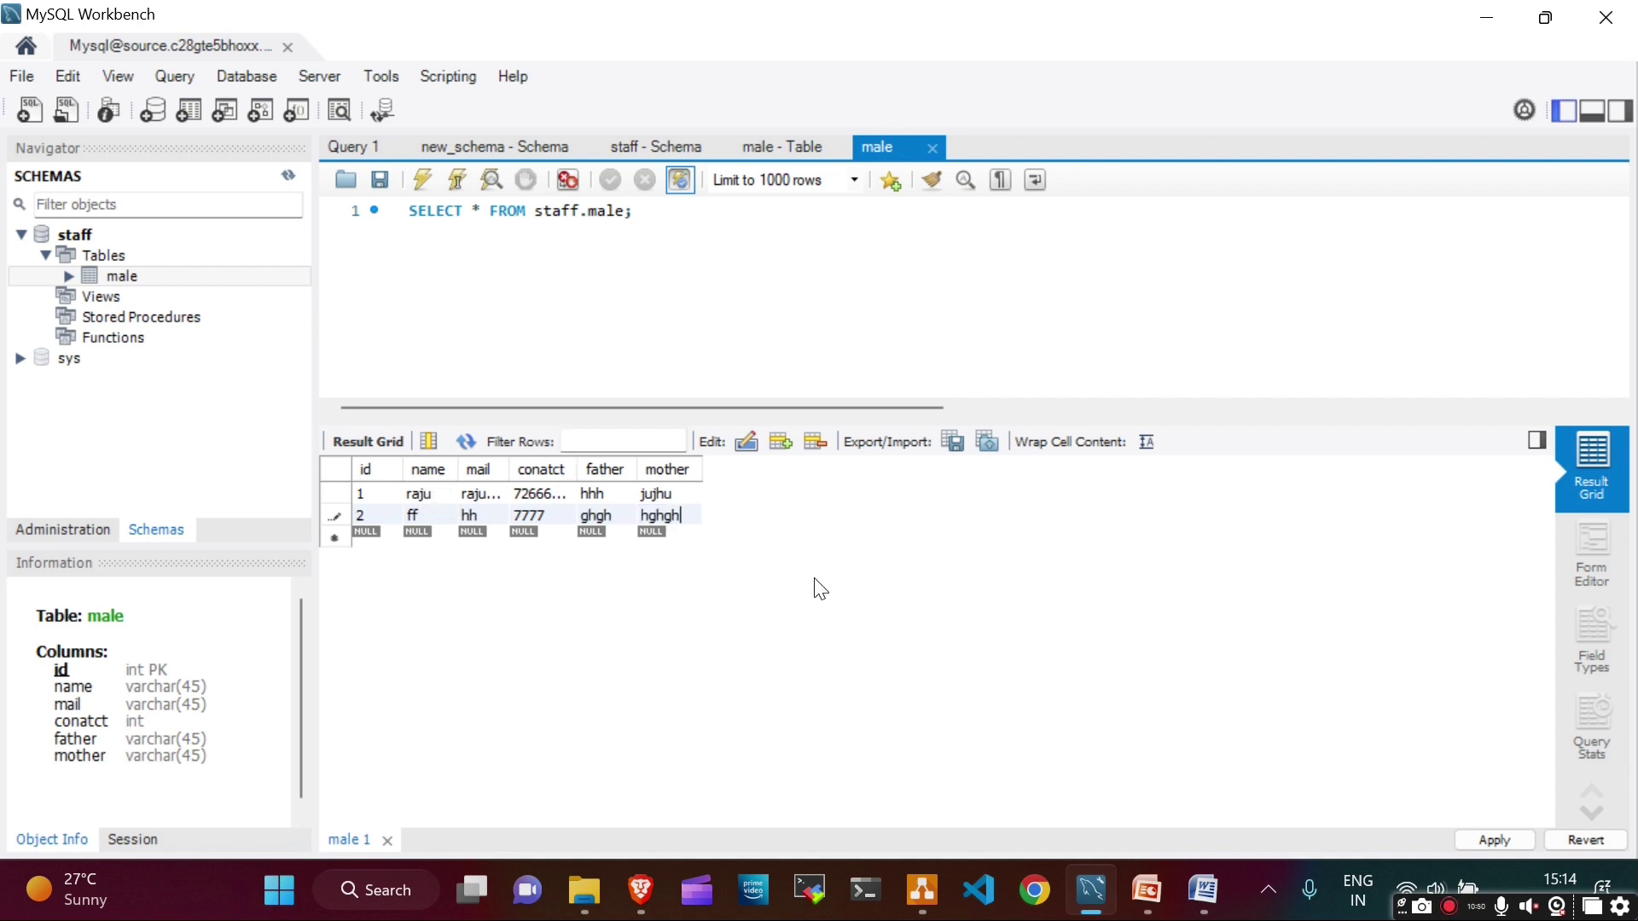
click(1493, 839)
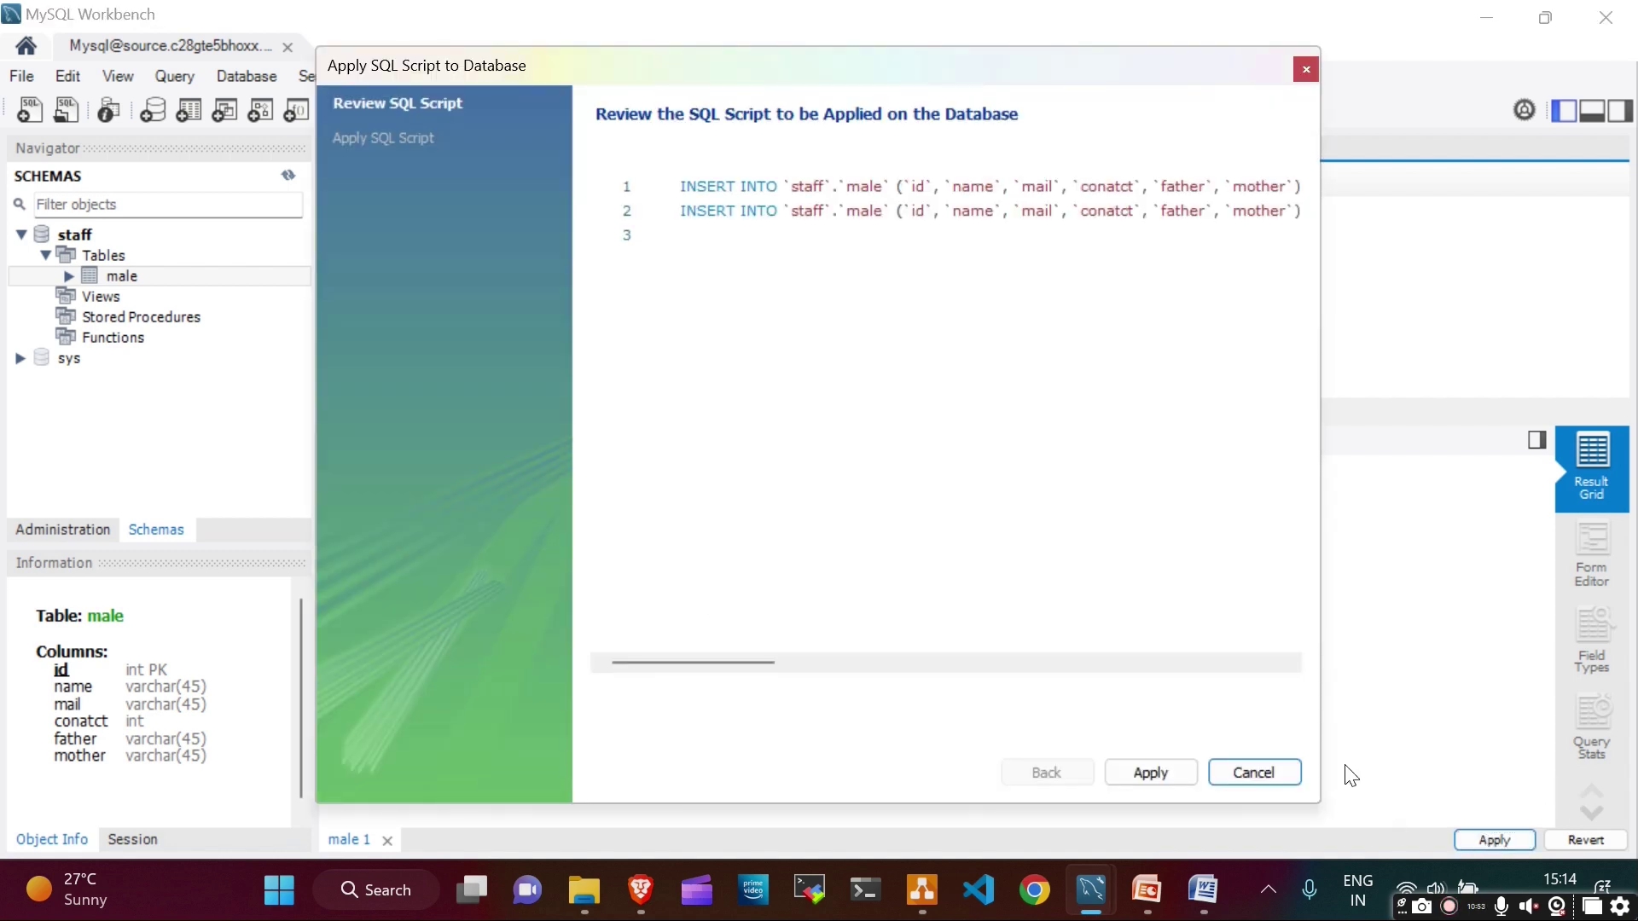
click(1152, 762)
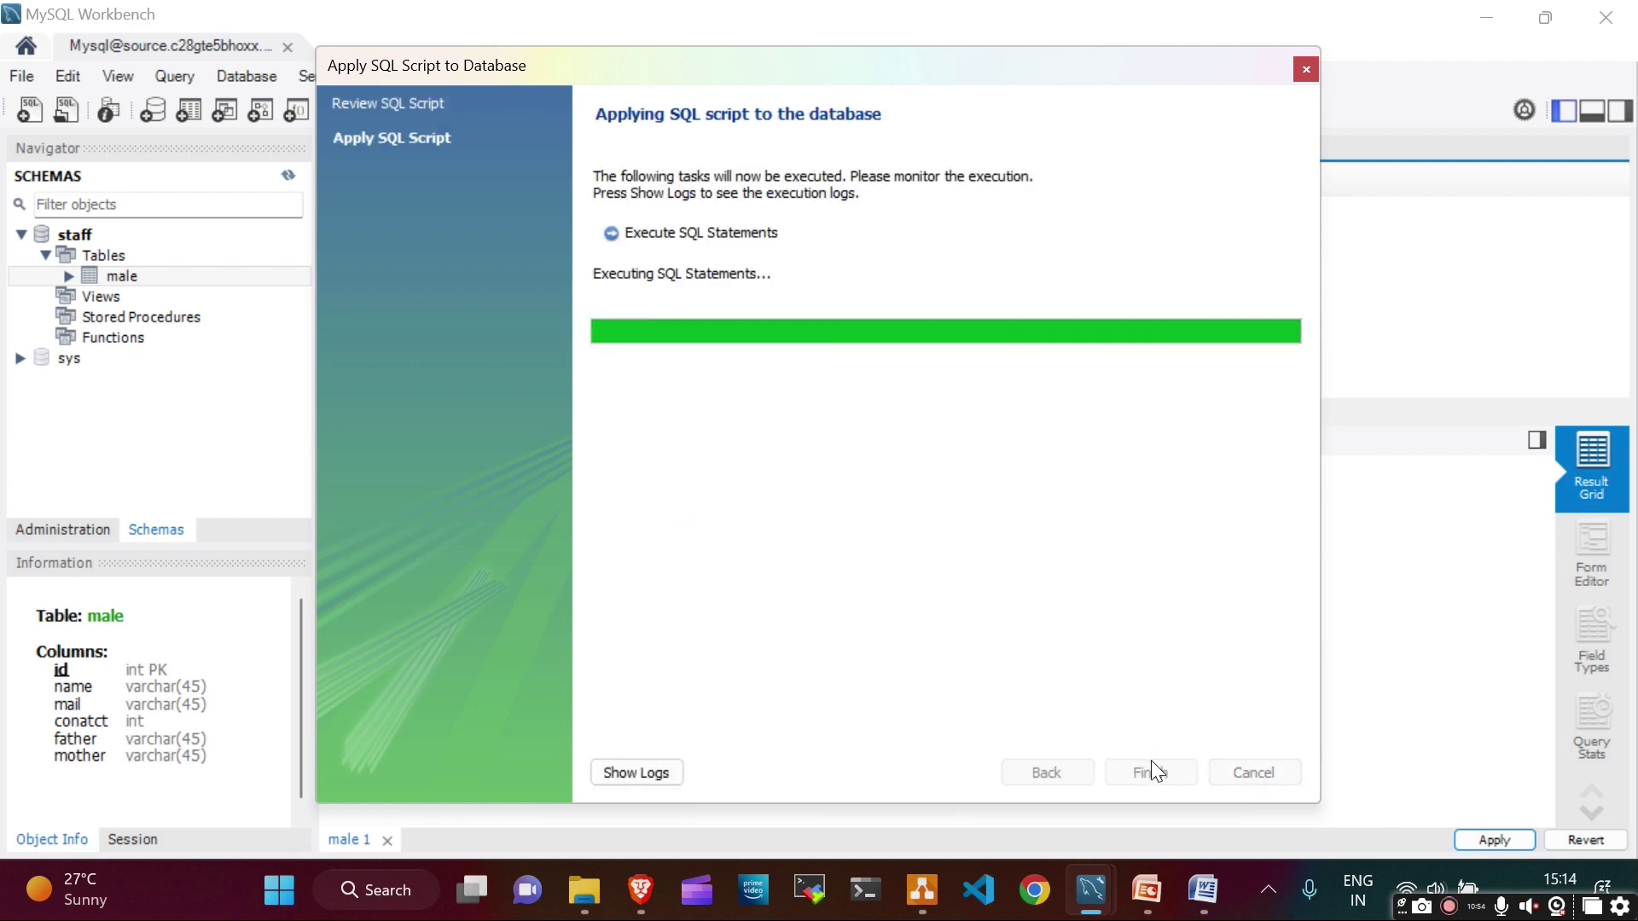
click(1148, 765)
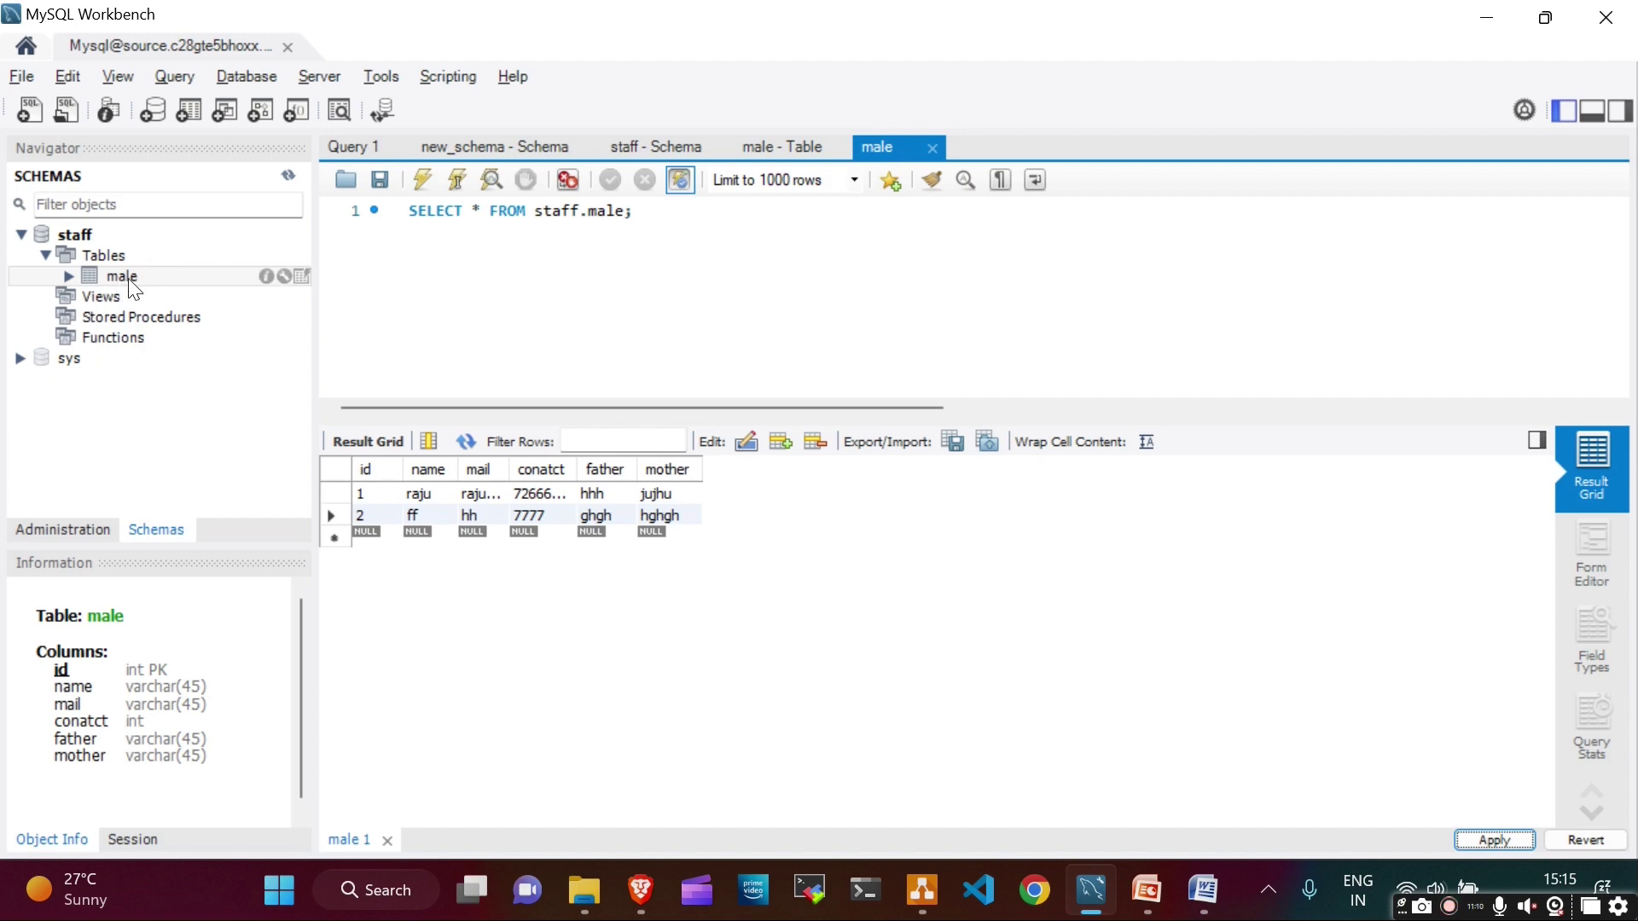
Switch windows to bring the Untitled Diagram.drawio migration diagram back into view.
key(alt+Tab)
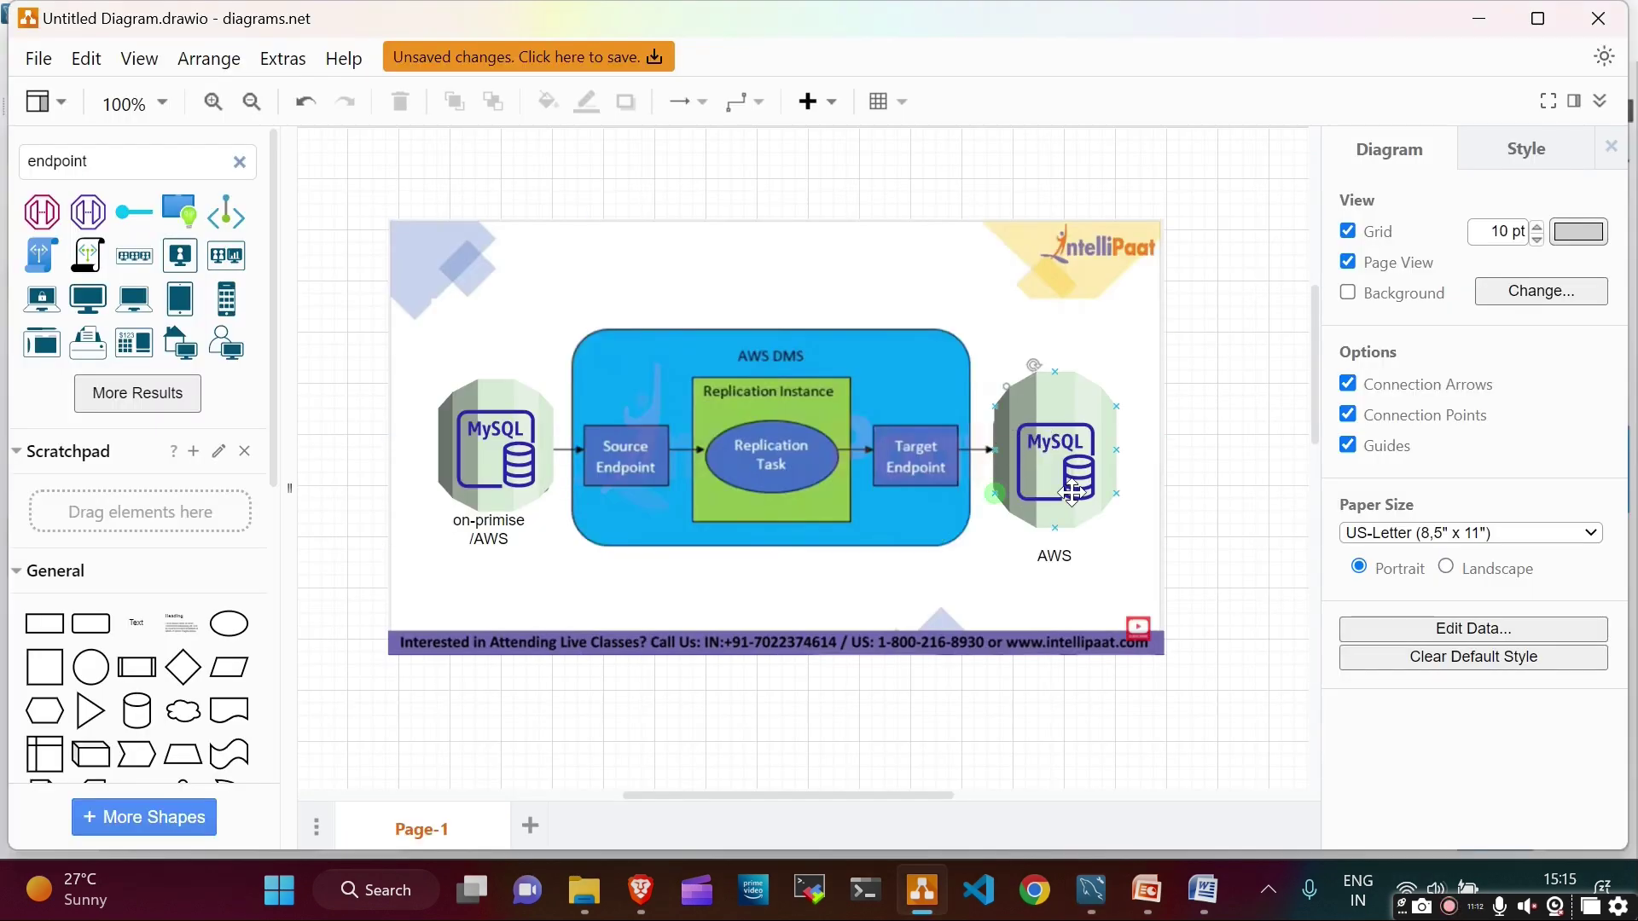
key(alt+Tab)
key(alt+Tab)
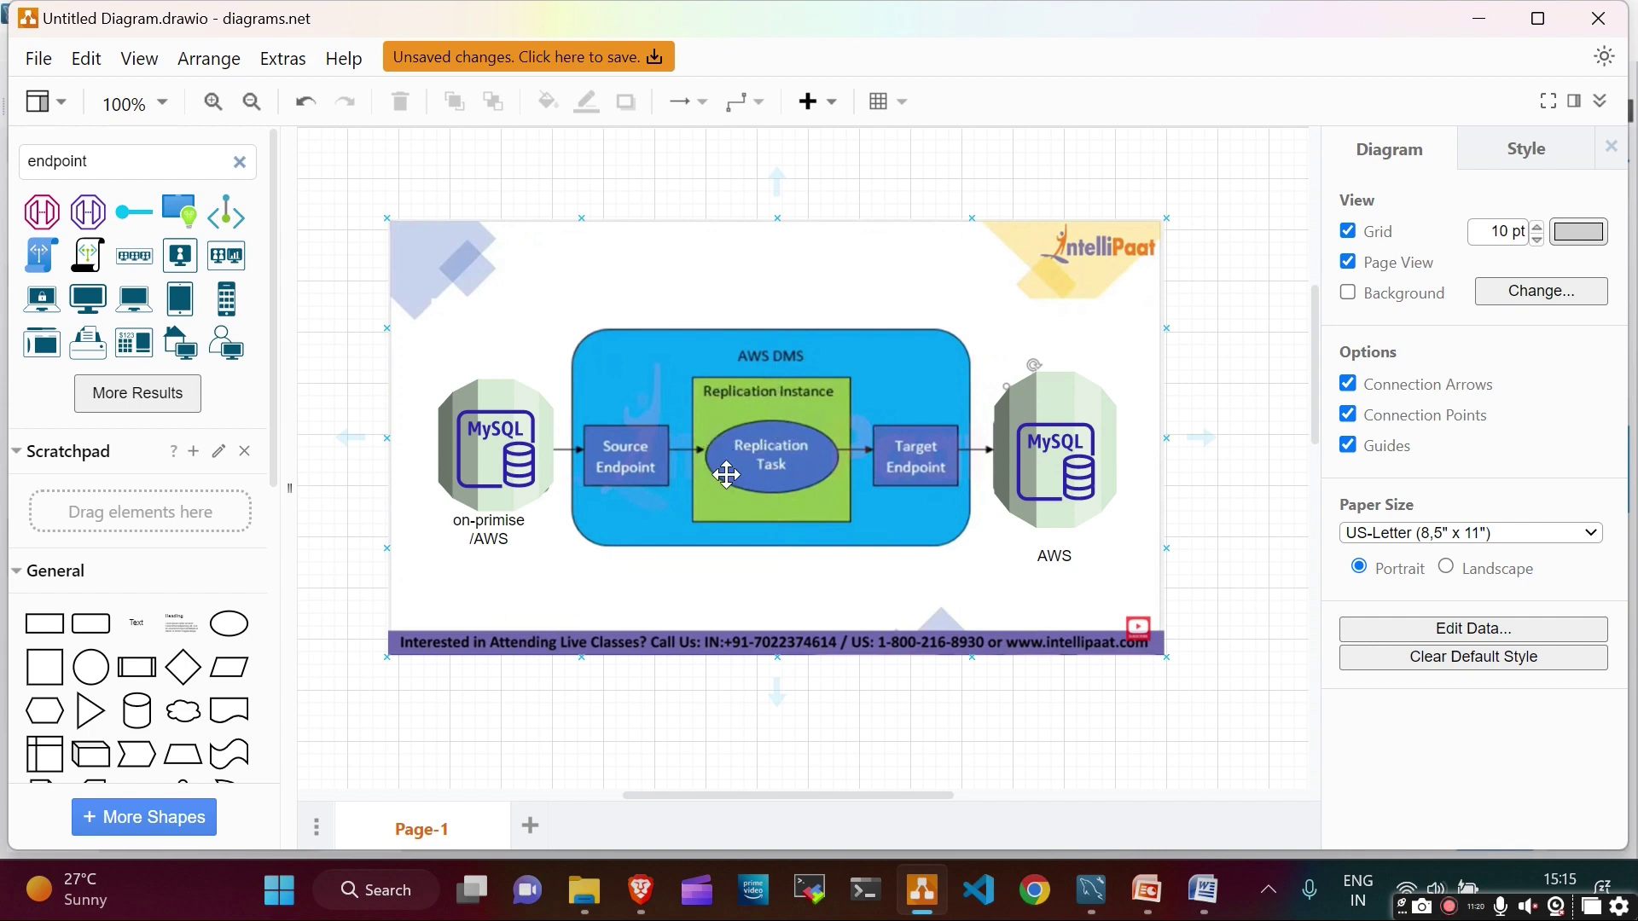
key(alt+Tab)
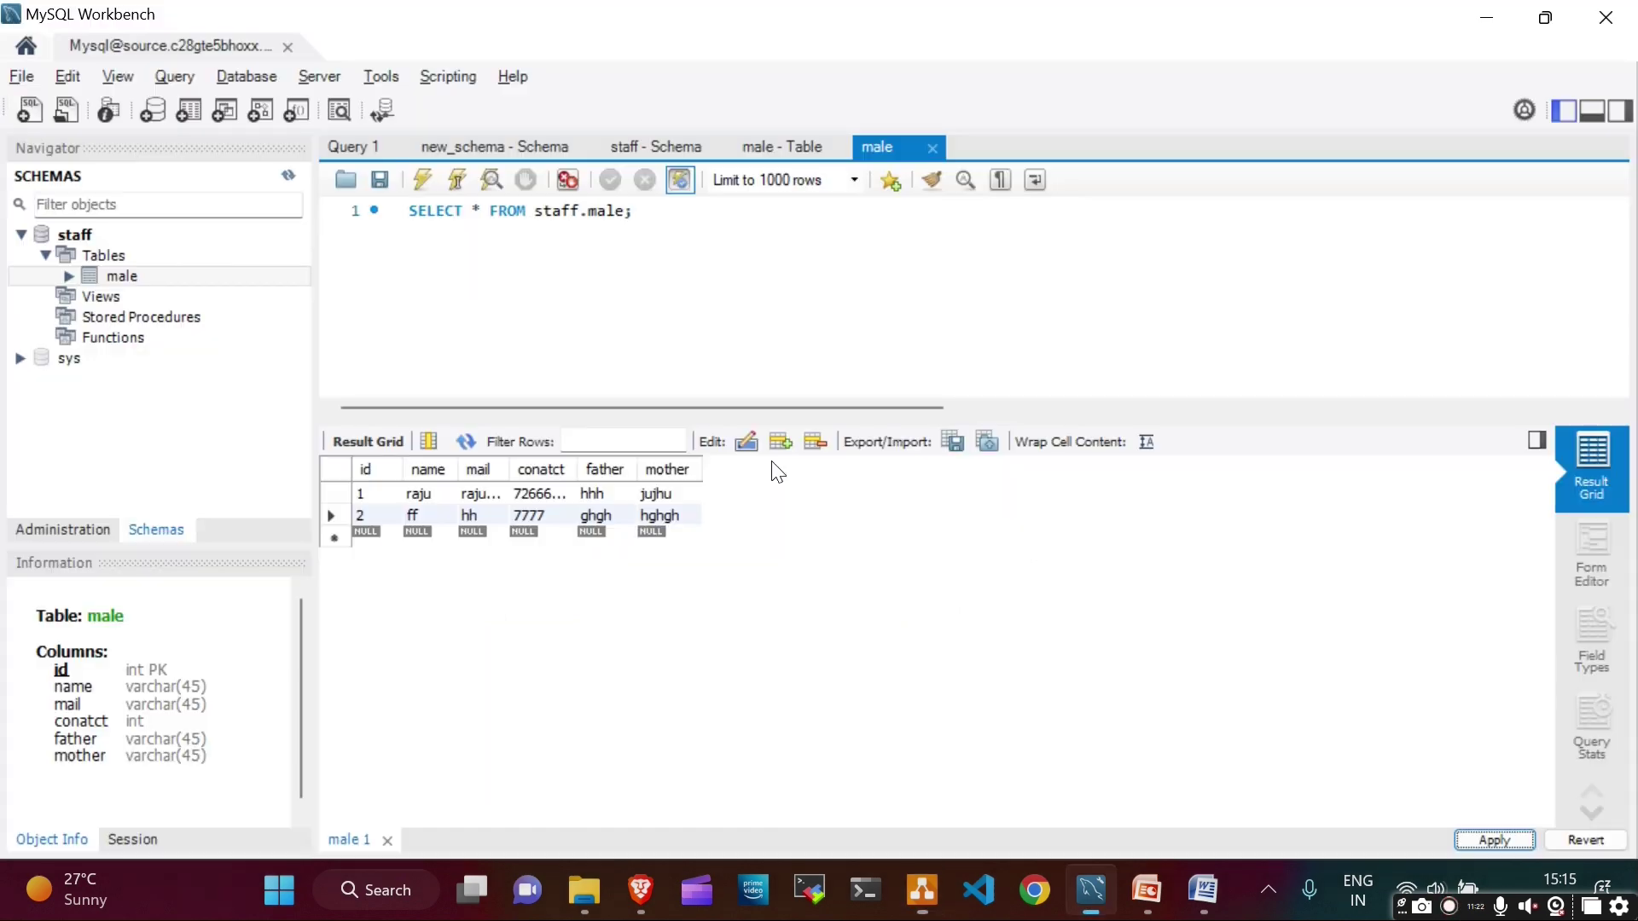
key(alt+Tab)
key(alt+Tab)
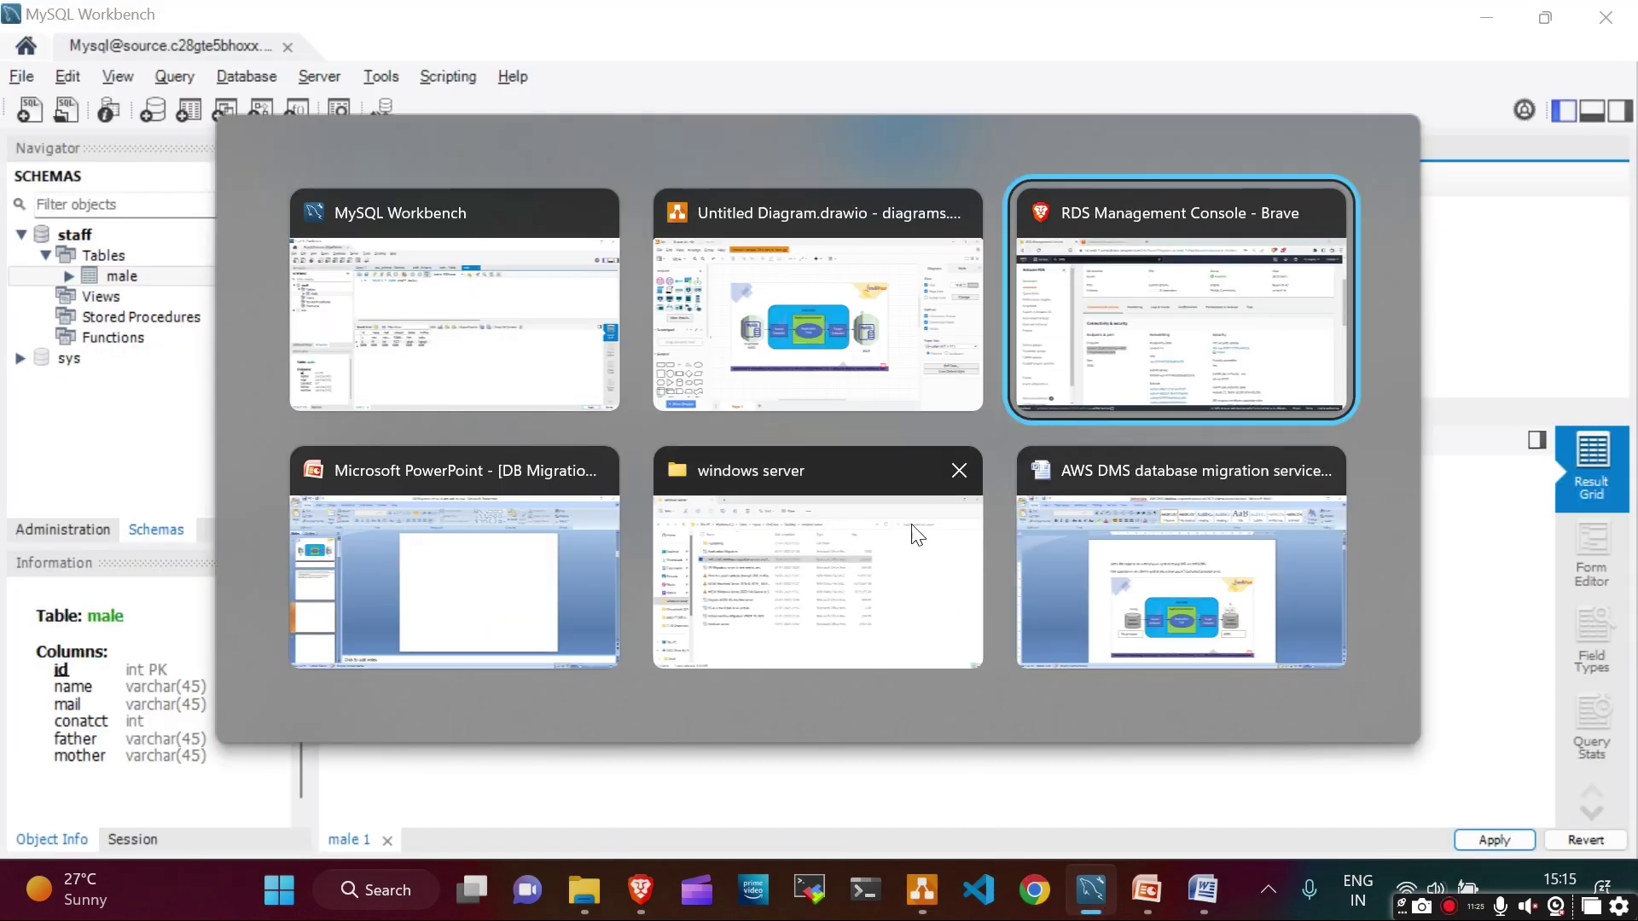
click(895, 303)
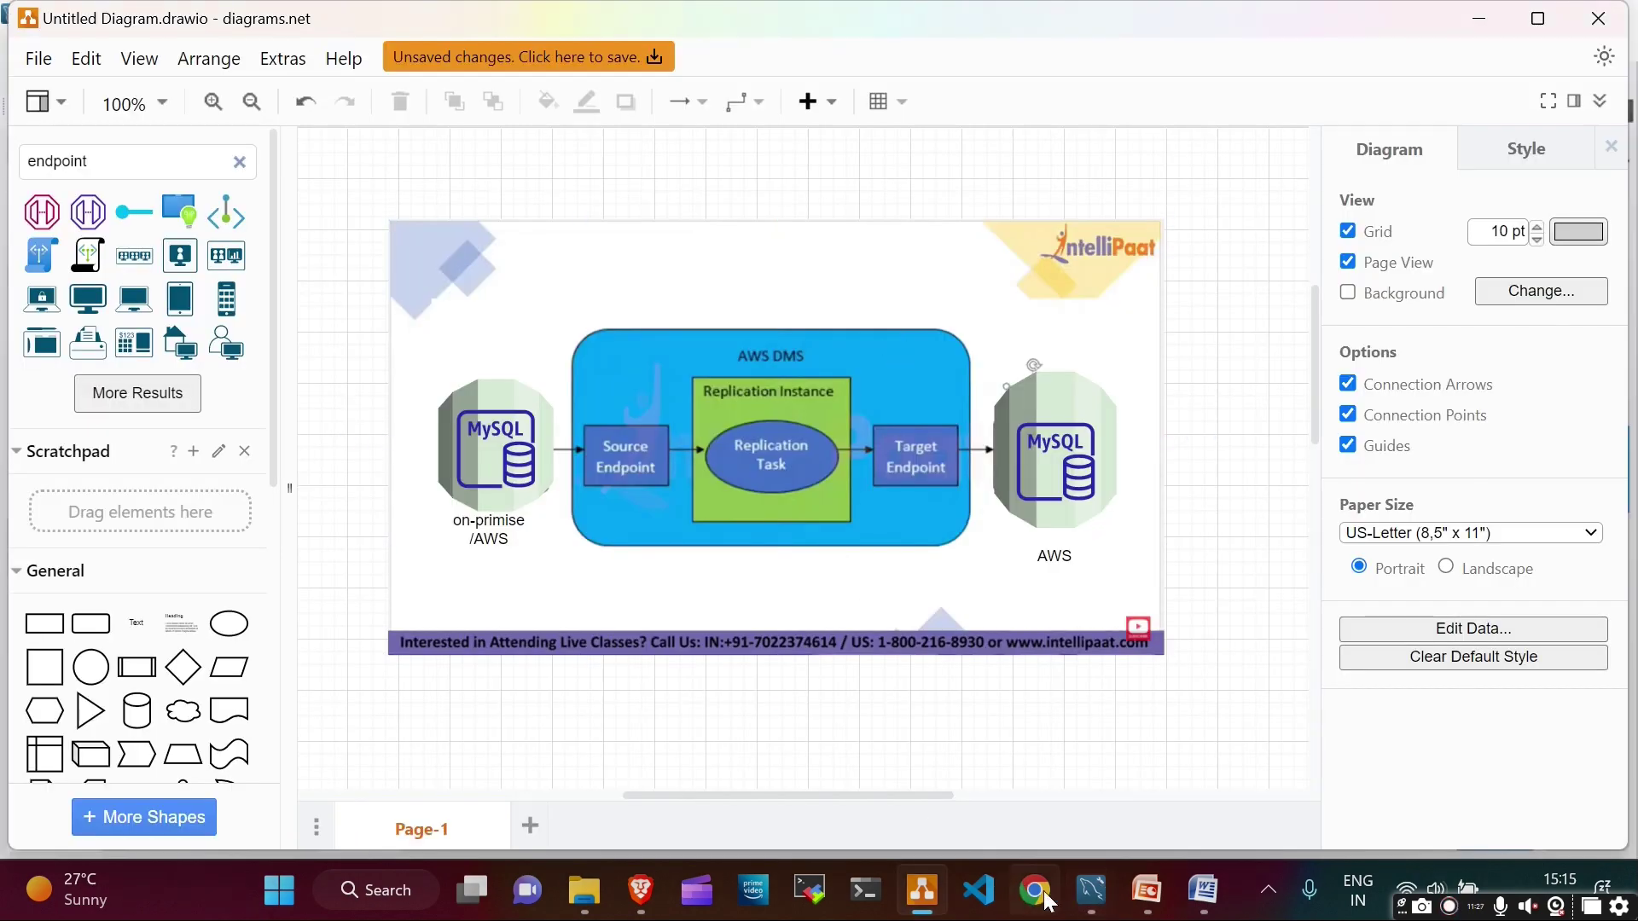
mouse_move(641, 890)
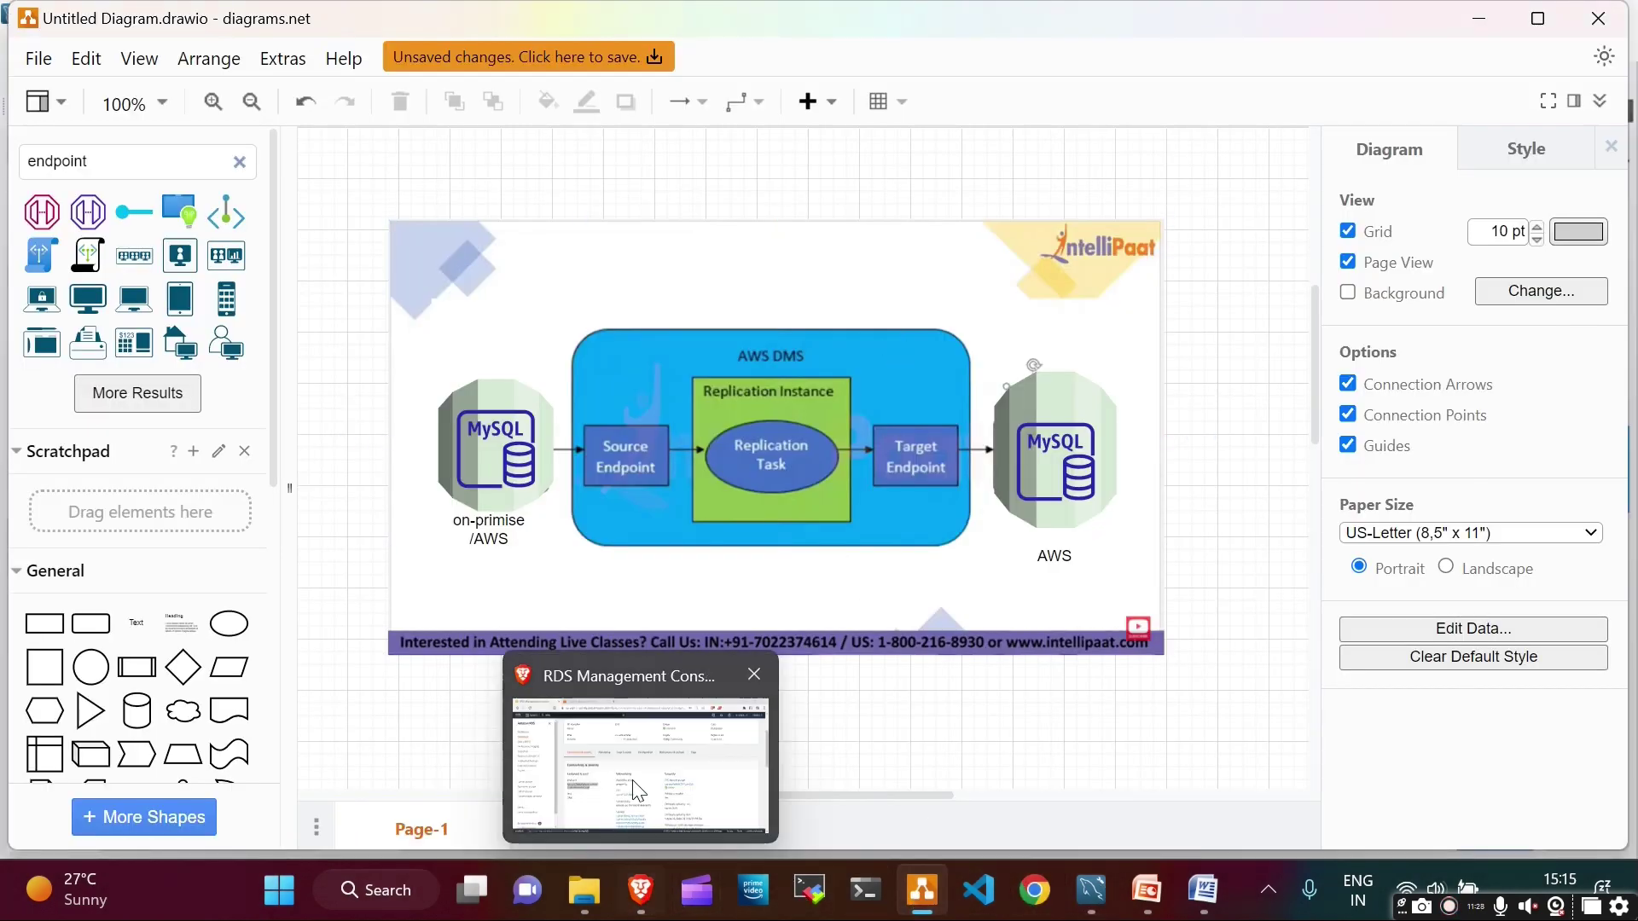
click(649, 725)
Open the 'destination' database in RDS and select its endpoint address under Connectivity & security.
scroll(674, 349, up, 4)
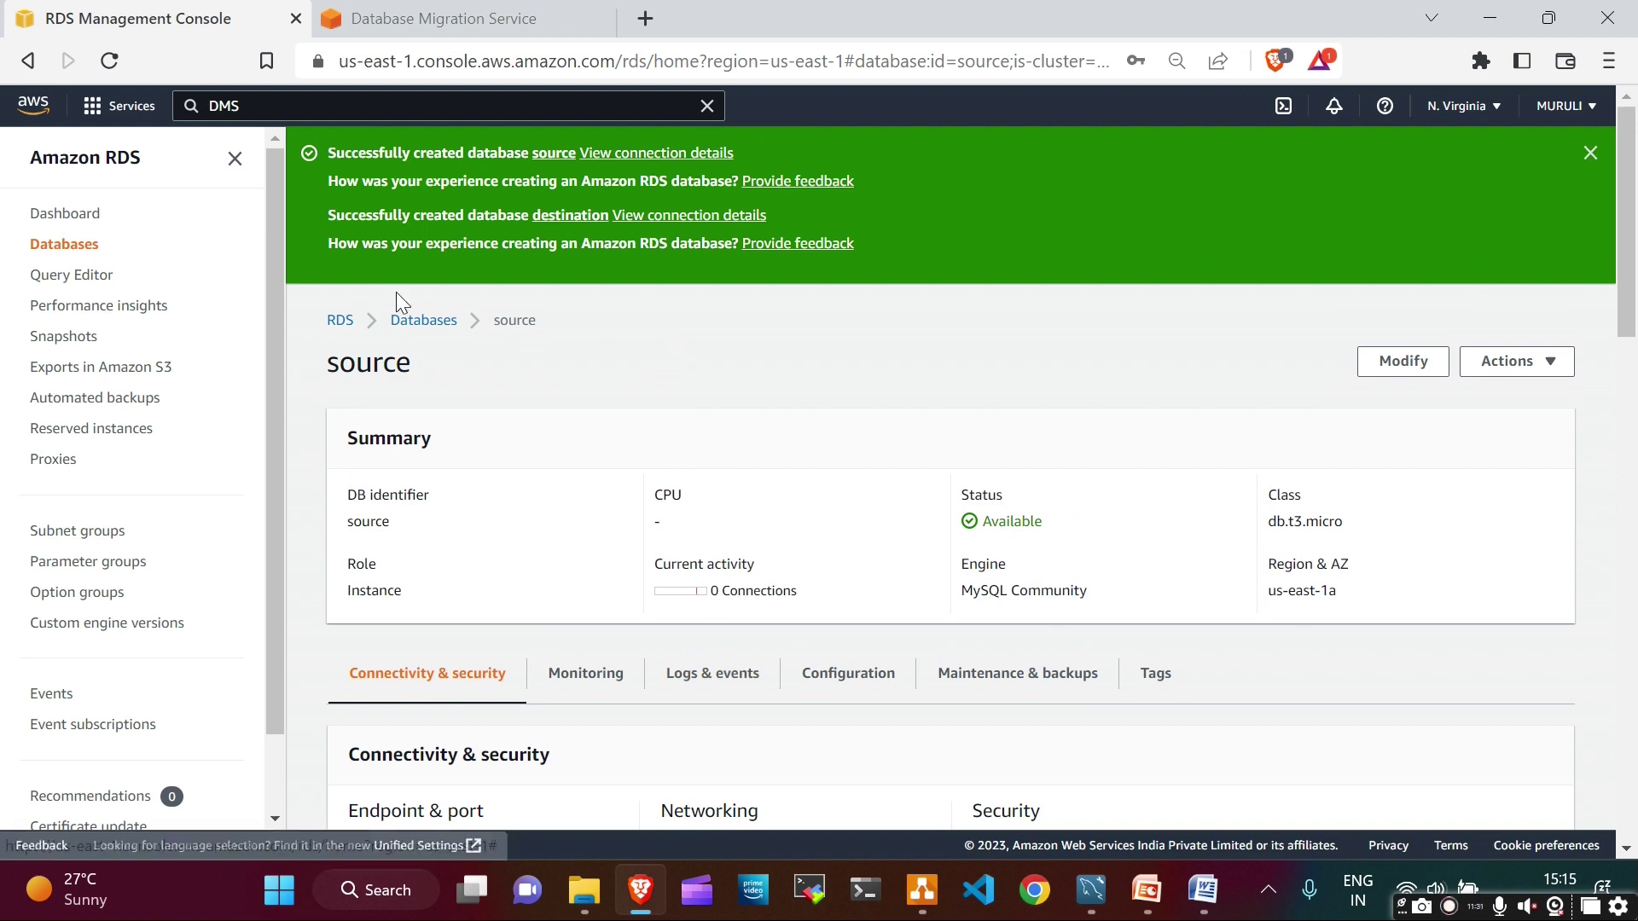
click(418, 321)
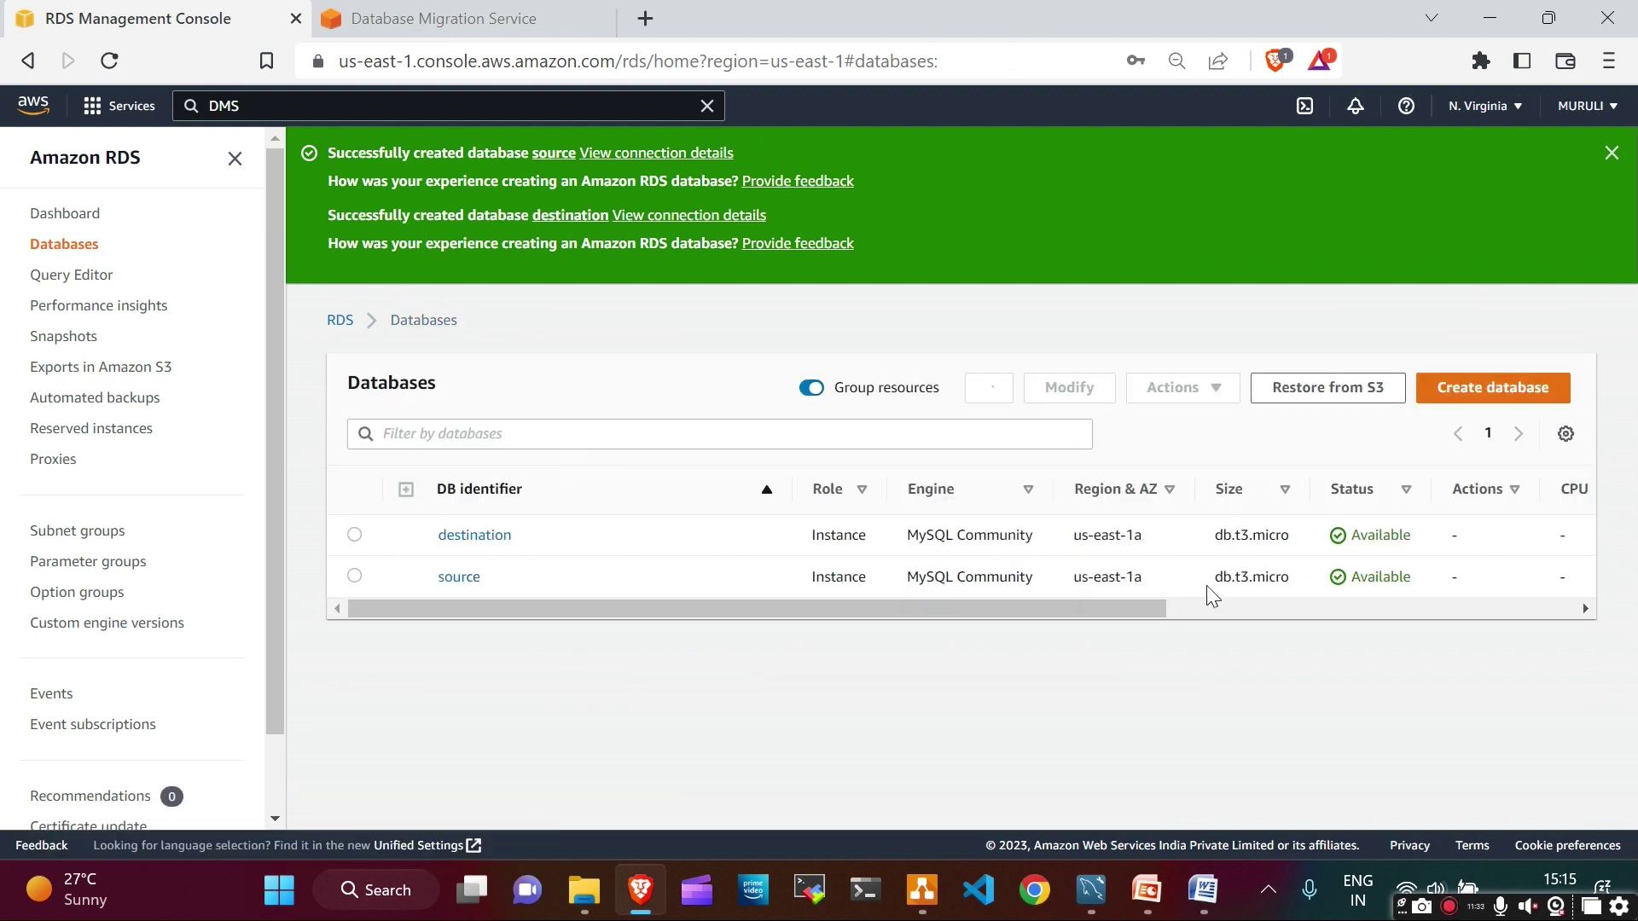
click(354, 535)
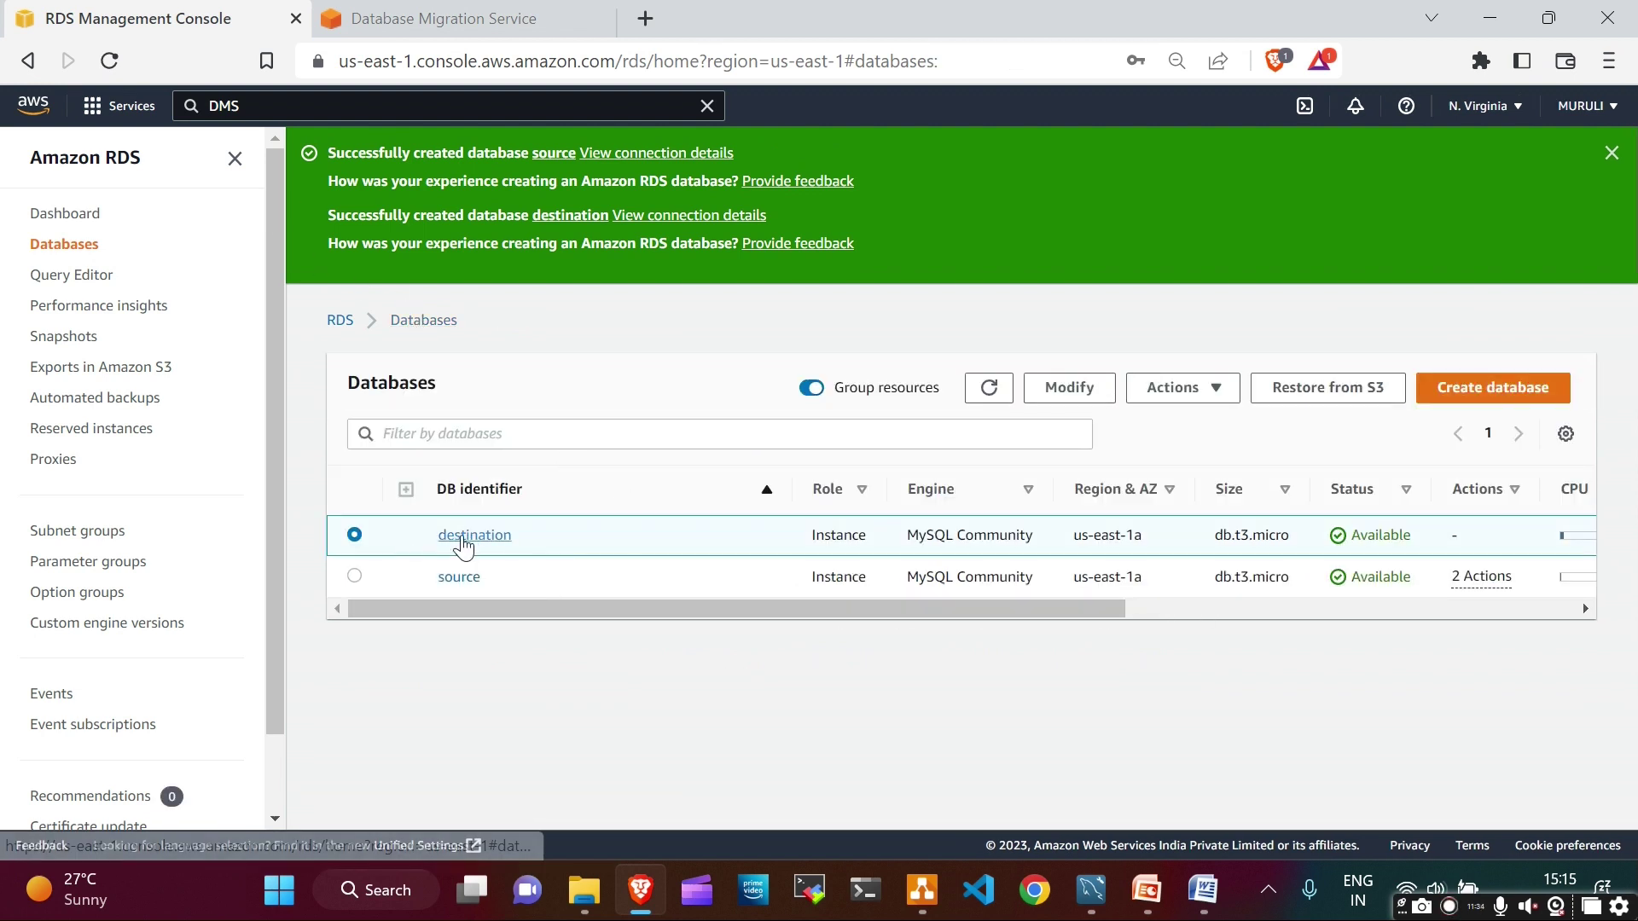
scroll(694, 636, down, 3)
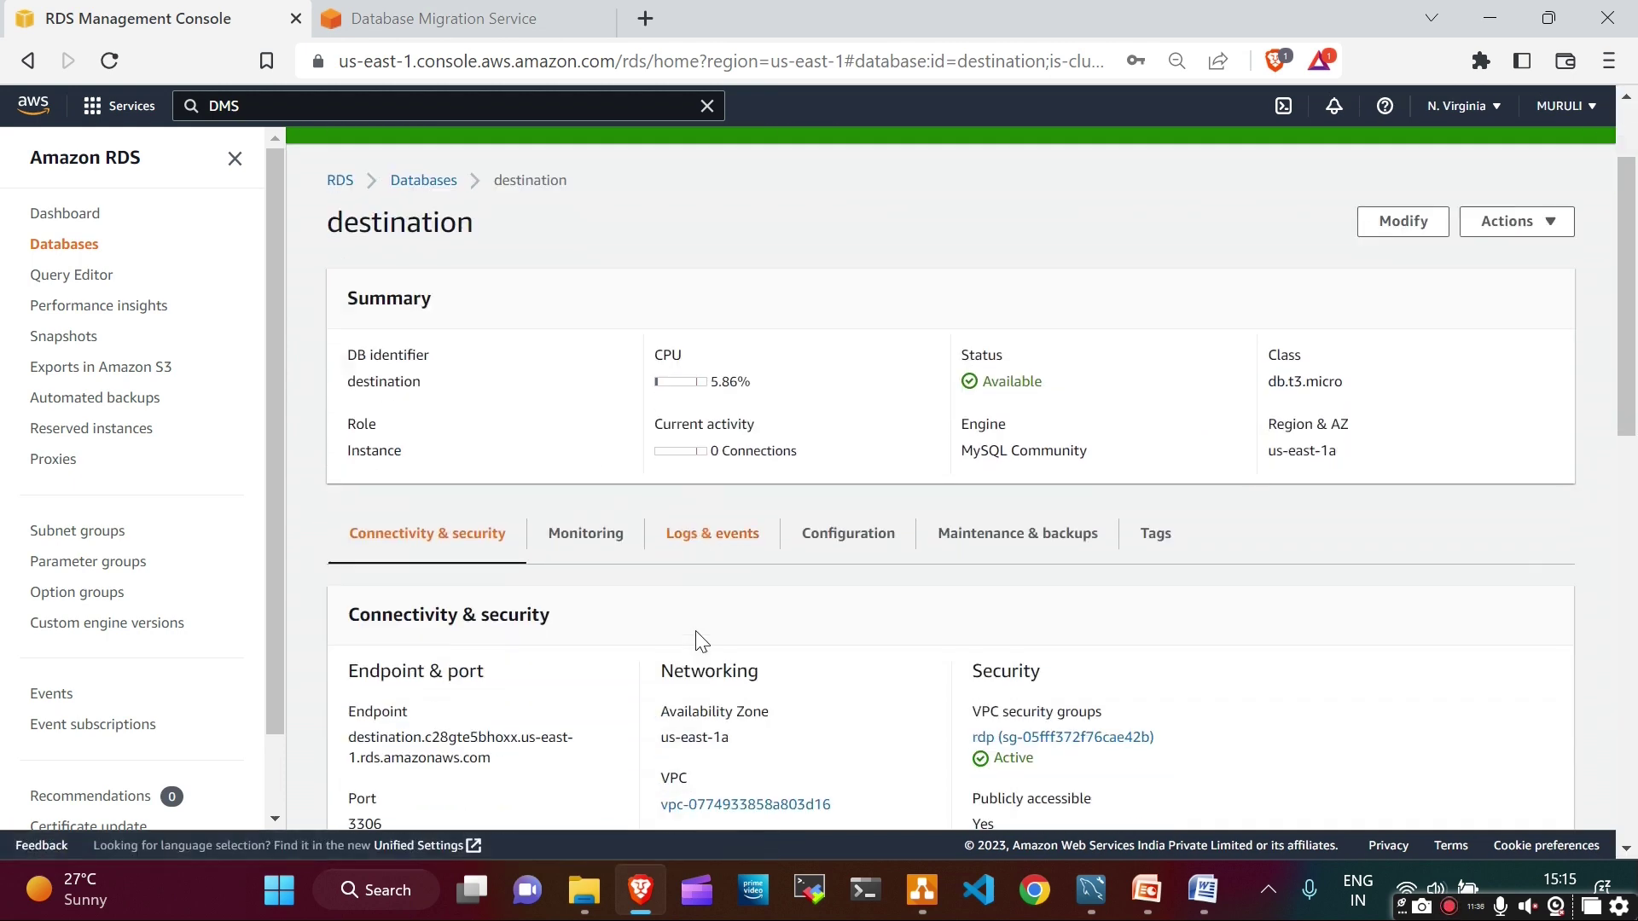
drag(358, 626, 503, 653)
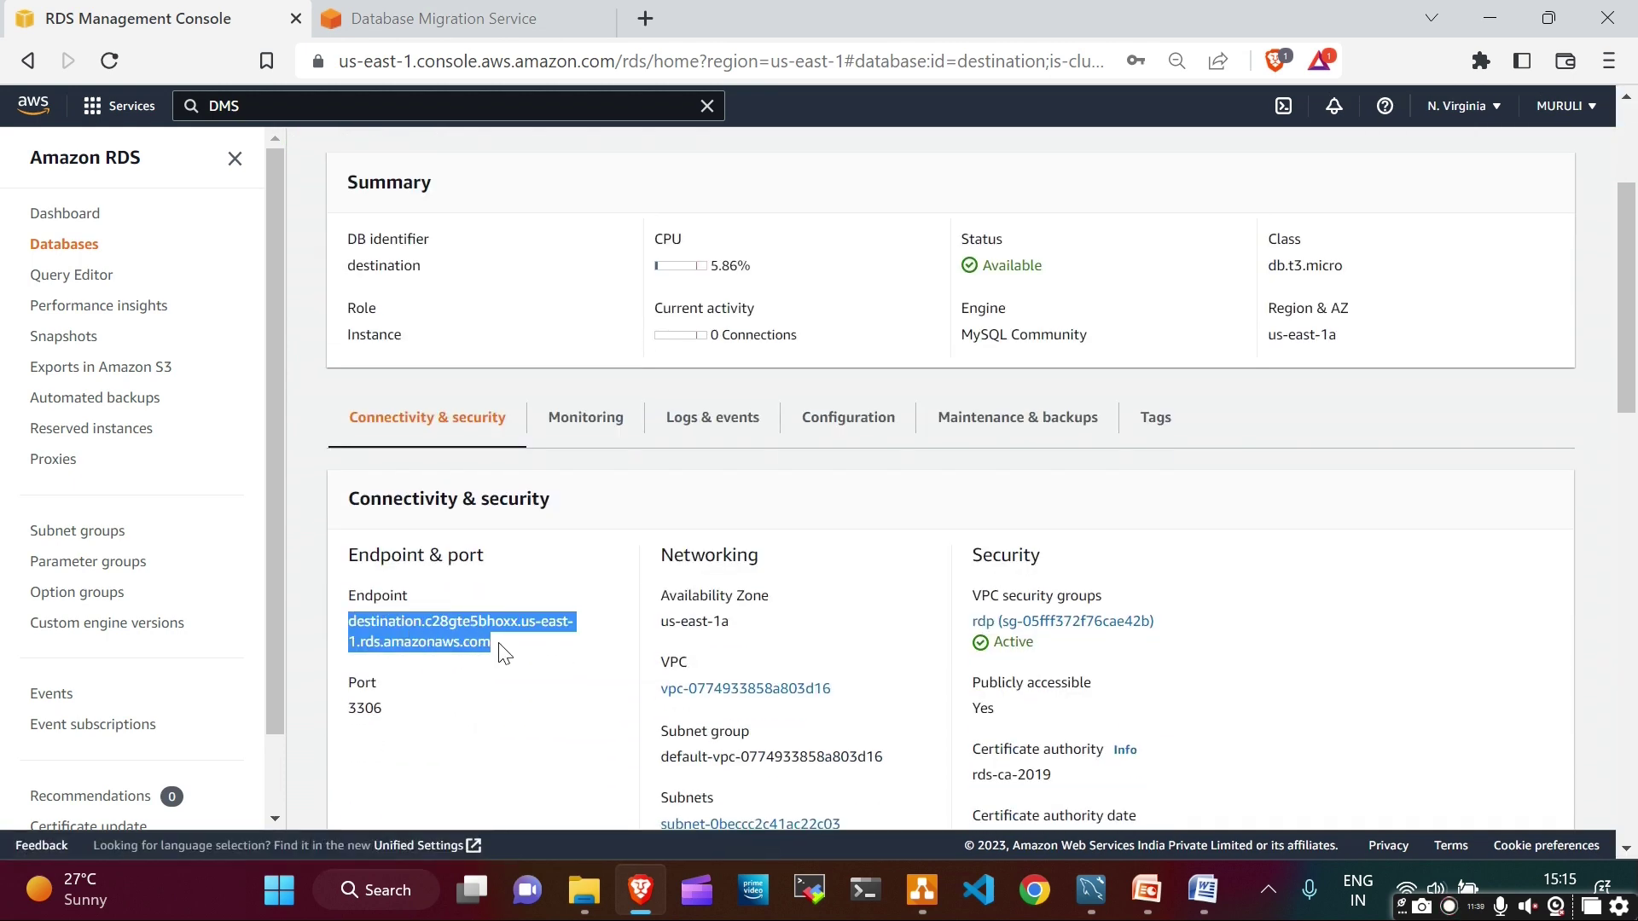
key(alt+Tab)
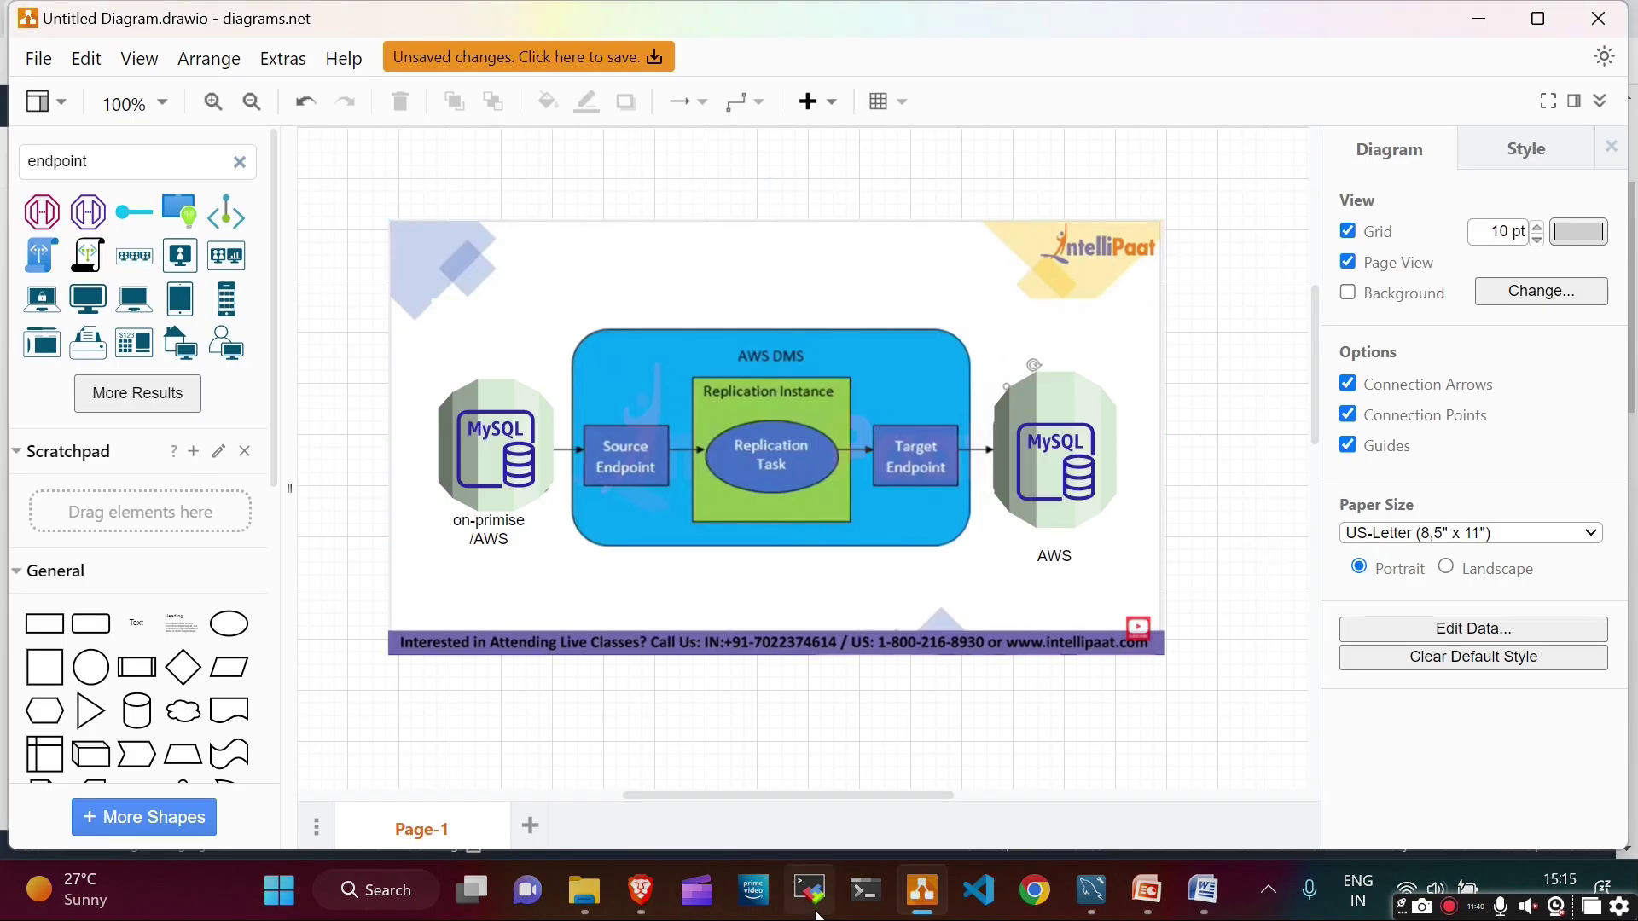
Connect Workbench to the pasted destination endpoint as root with a vault-stored password, then return to the source tab.
click(1092, 890)
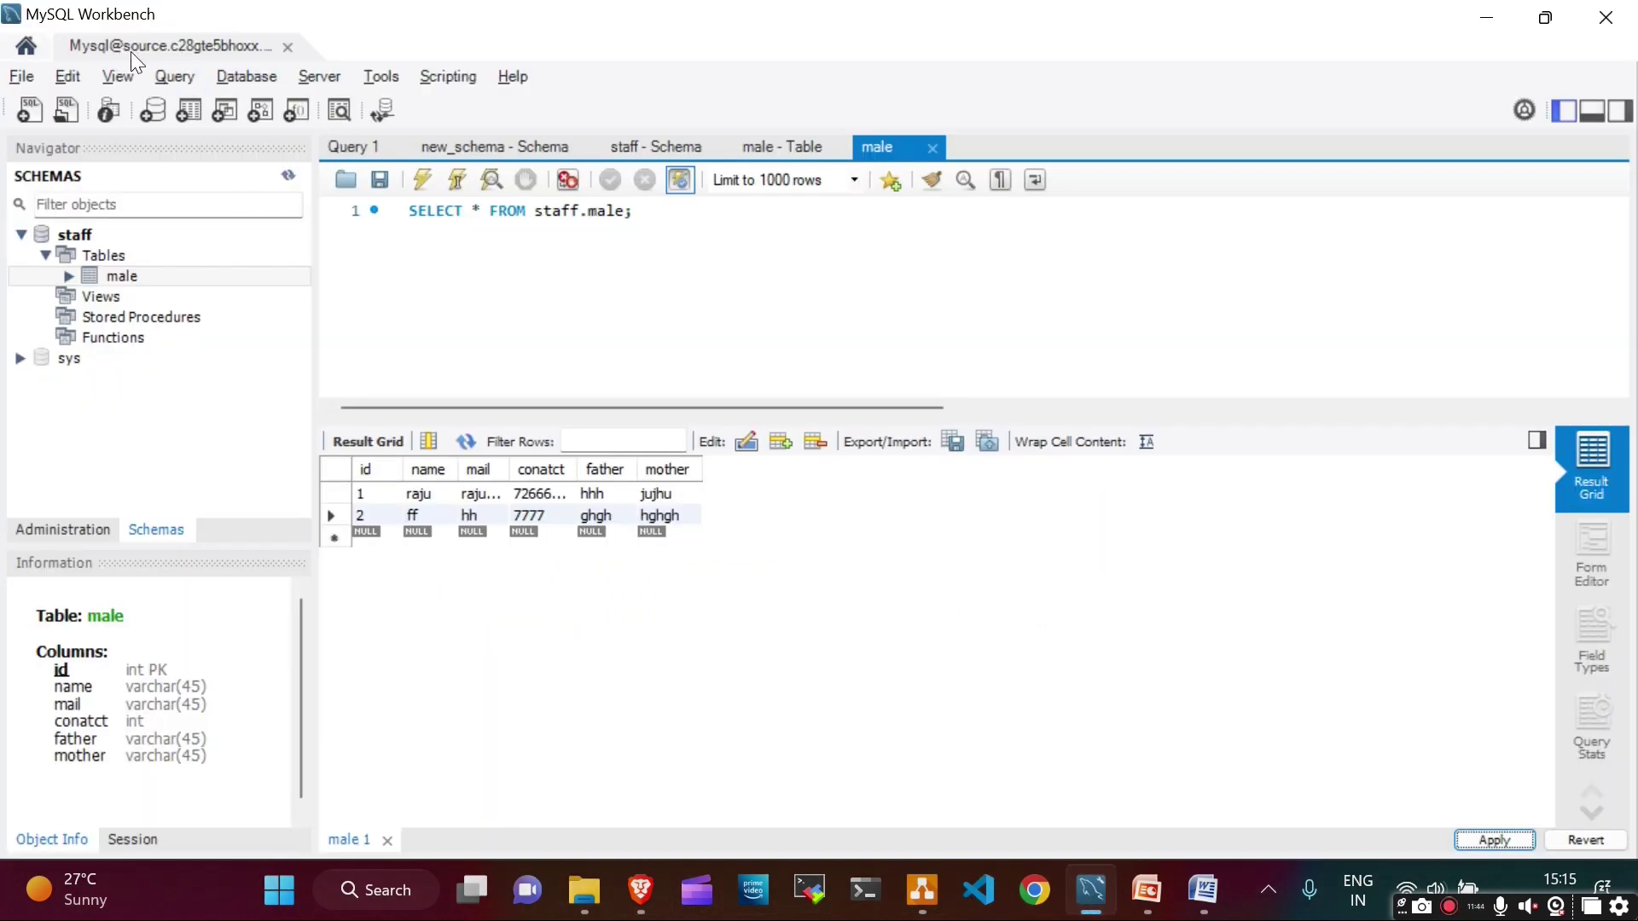
click(239, 82)
click(268, 108)
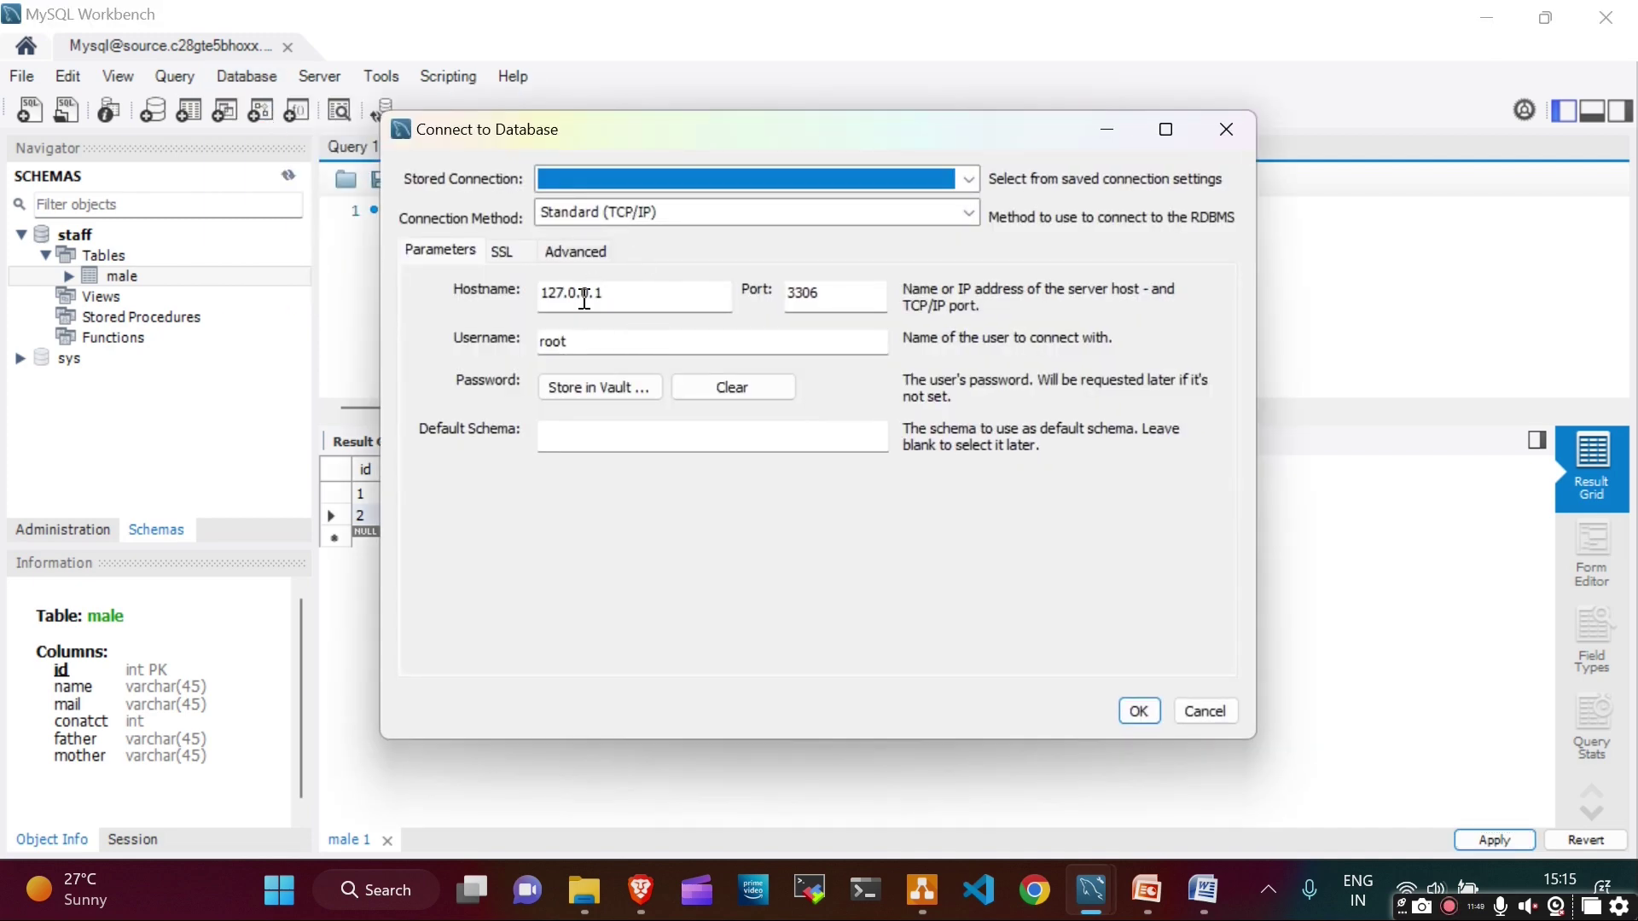
double_click(584, 293)
key(ctrl+v)
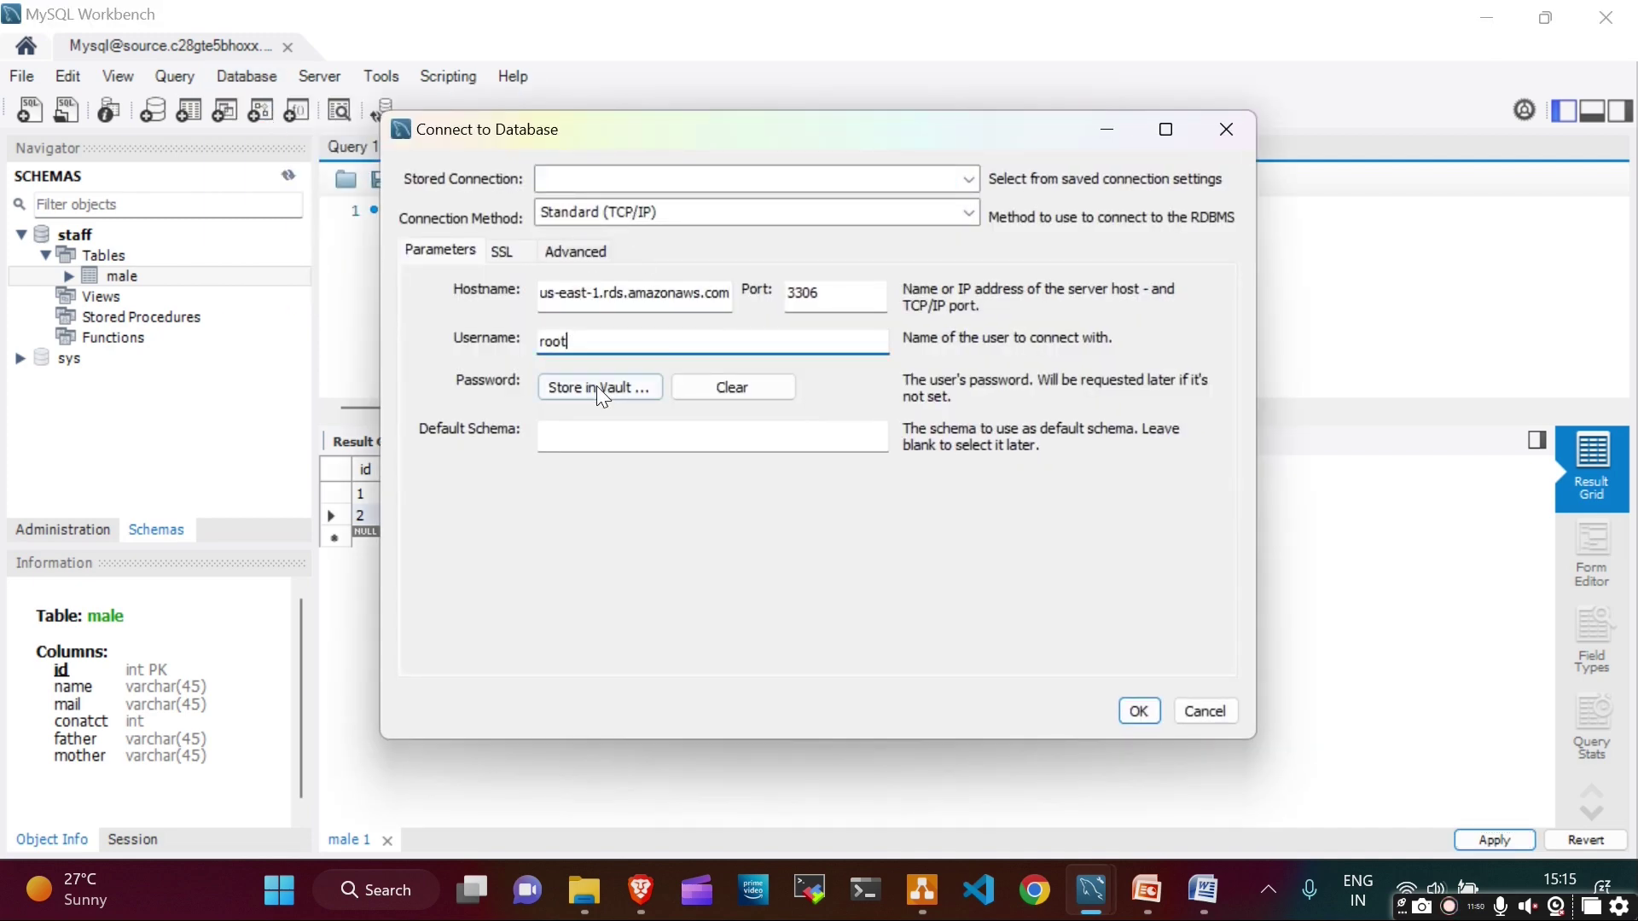
click(599, 386)
text(*)
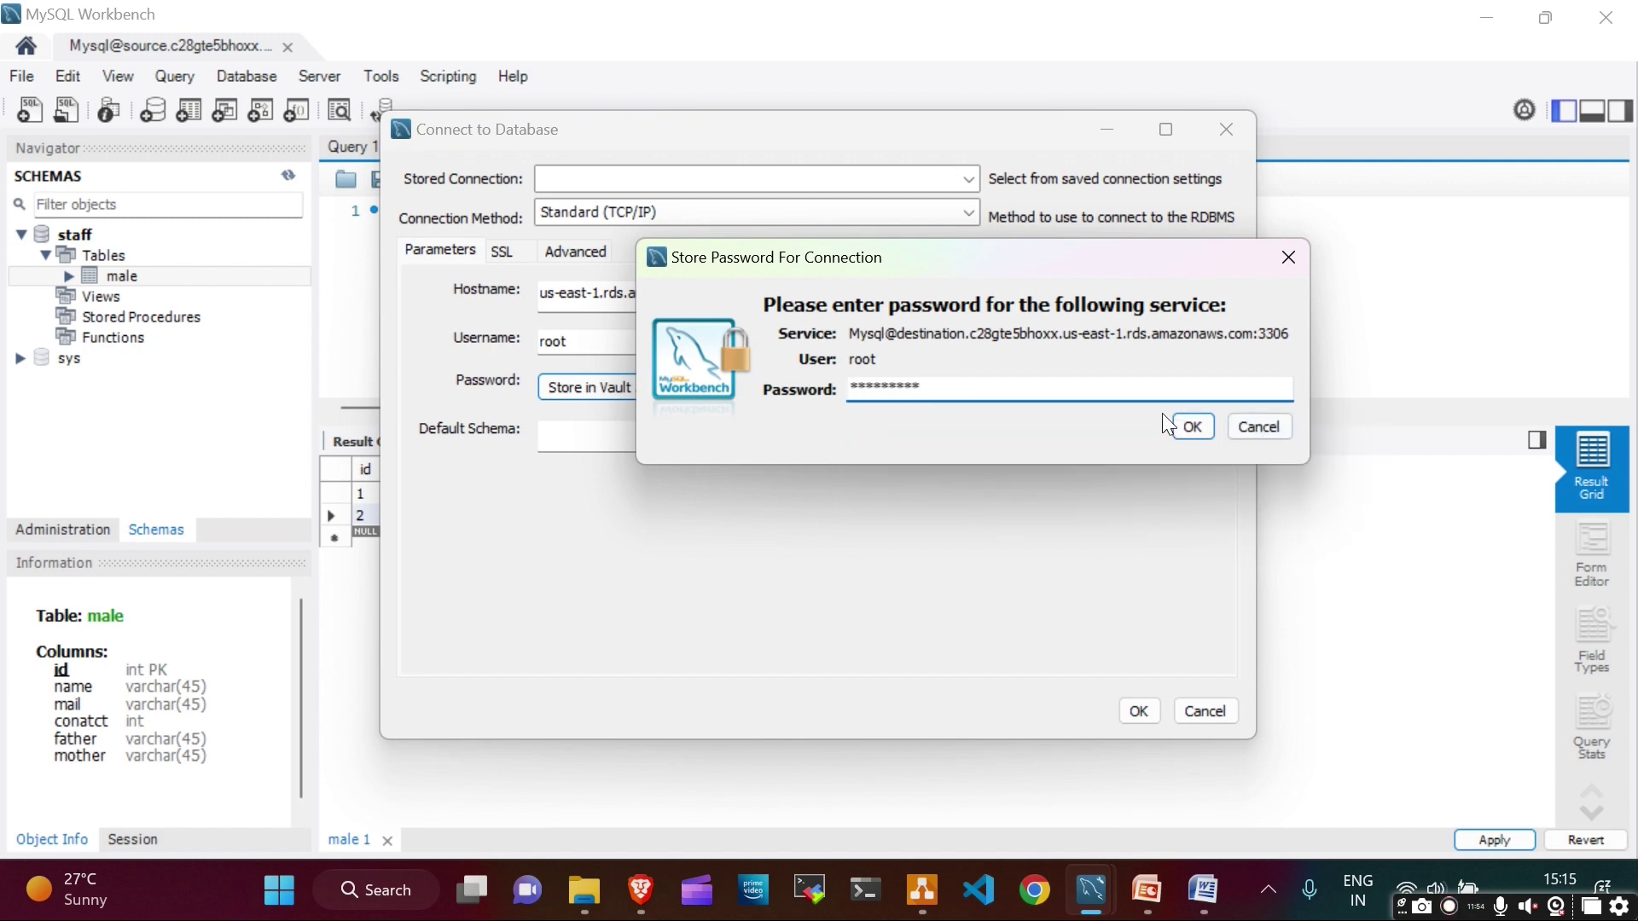
click(1193, 426)
click(1140, 711)
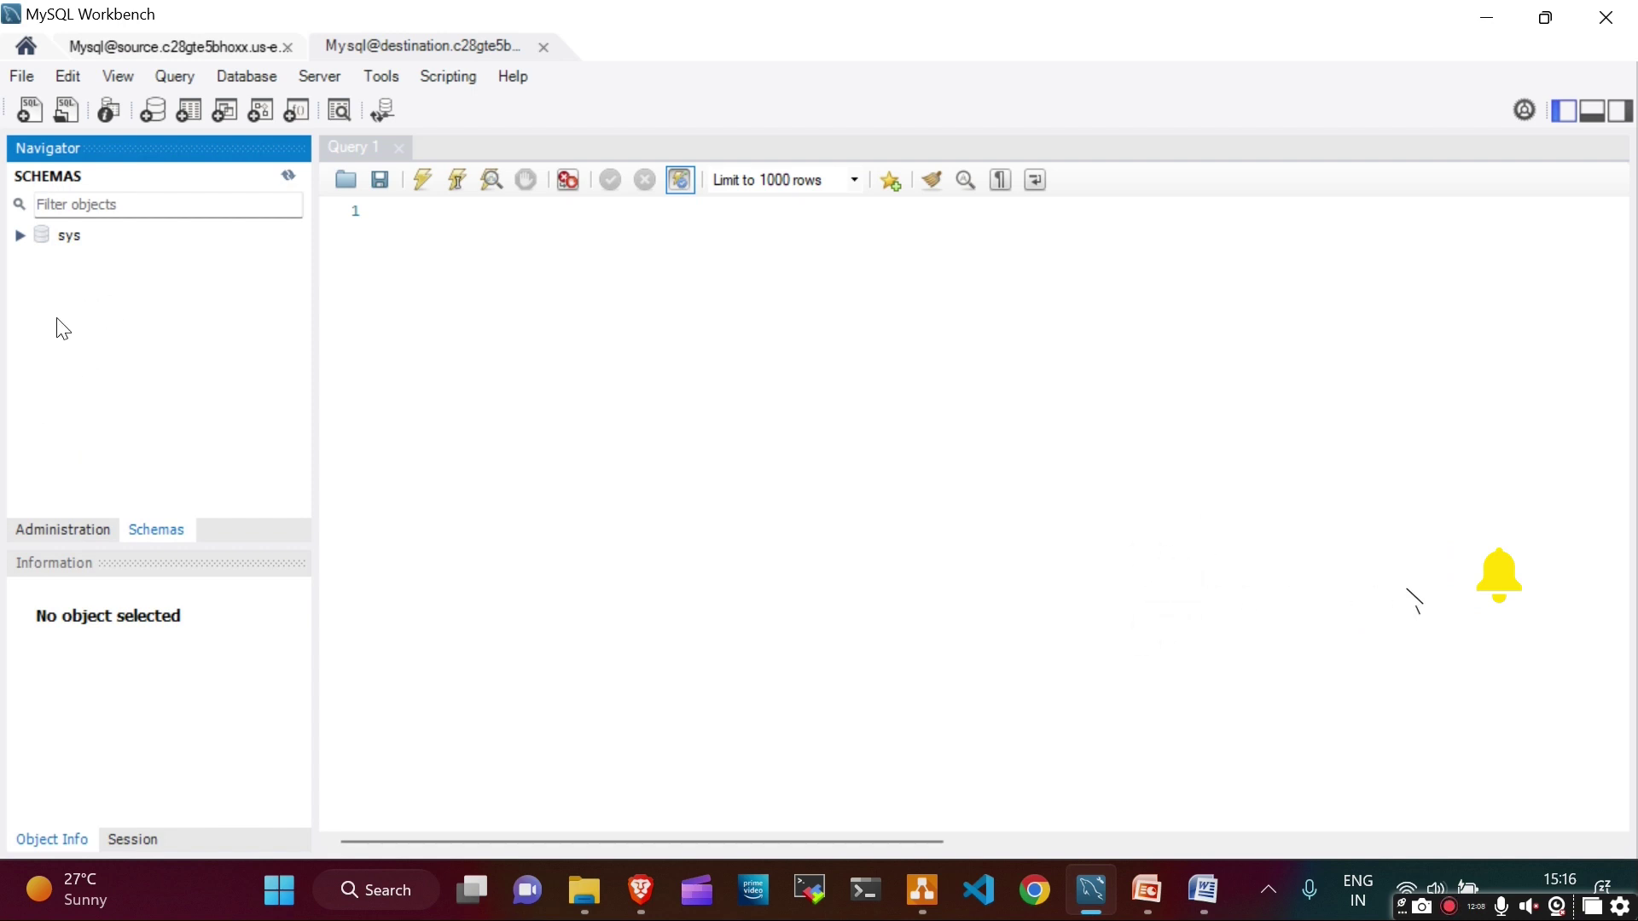
click(452, 48)
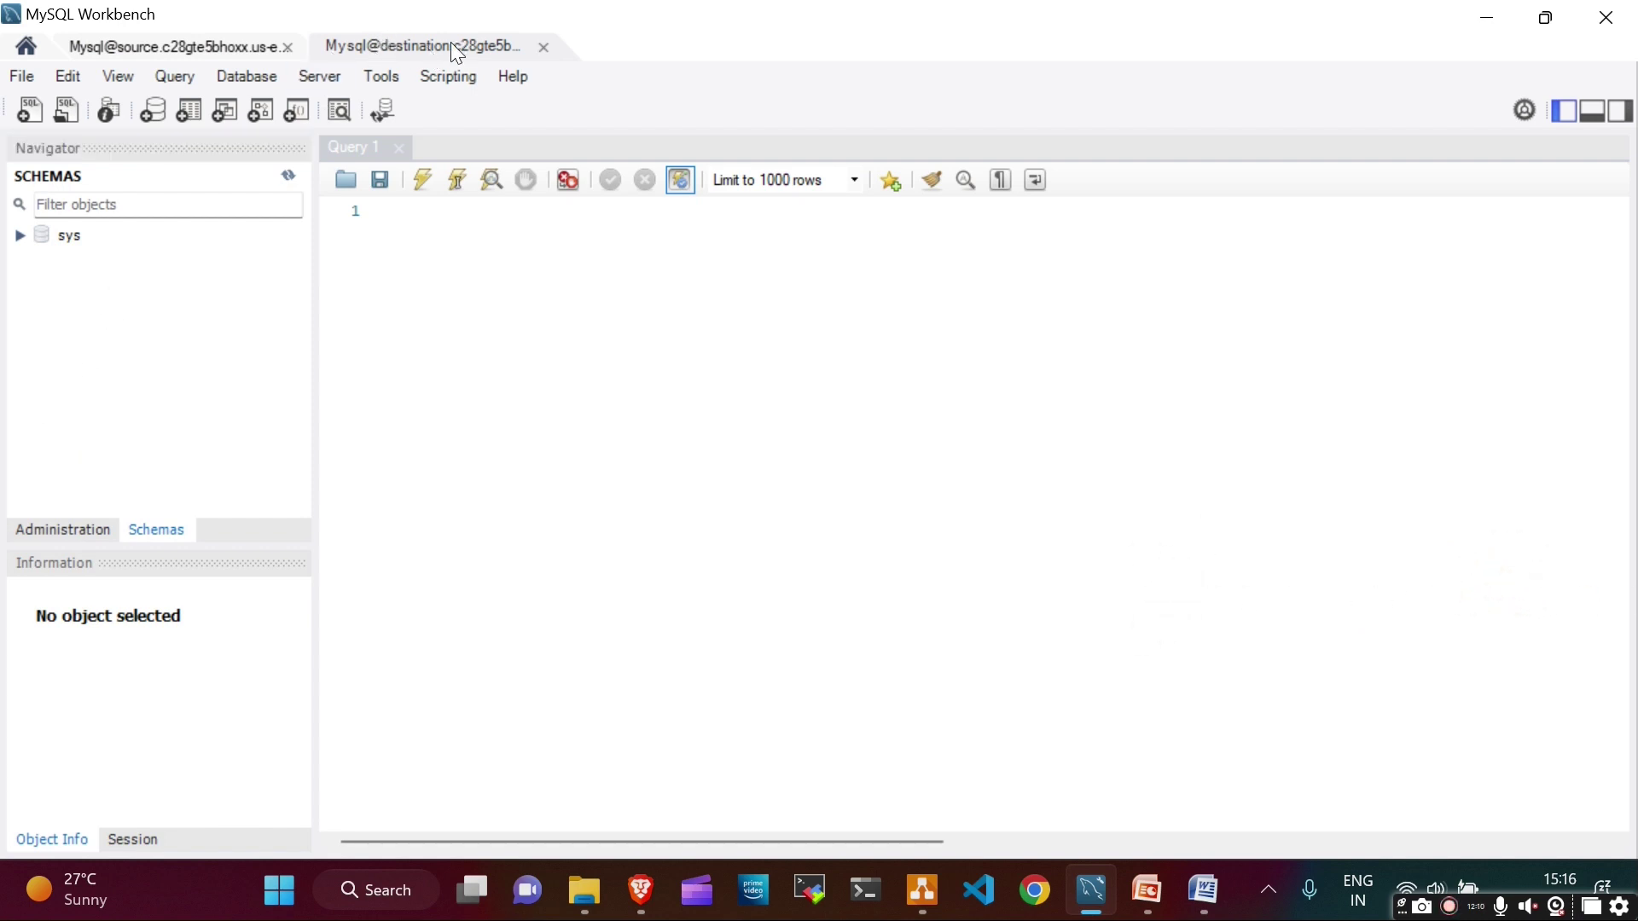
click(204, 42)
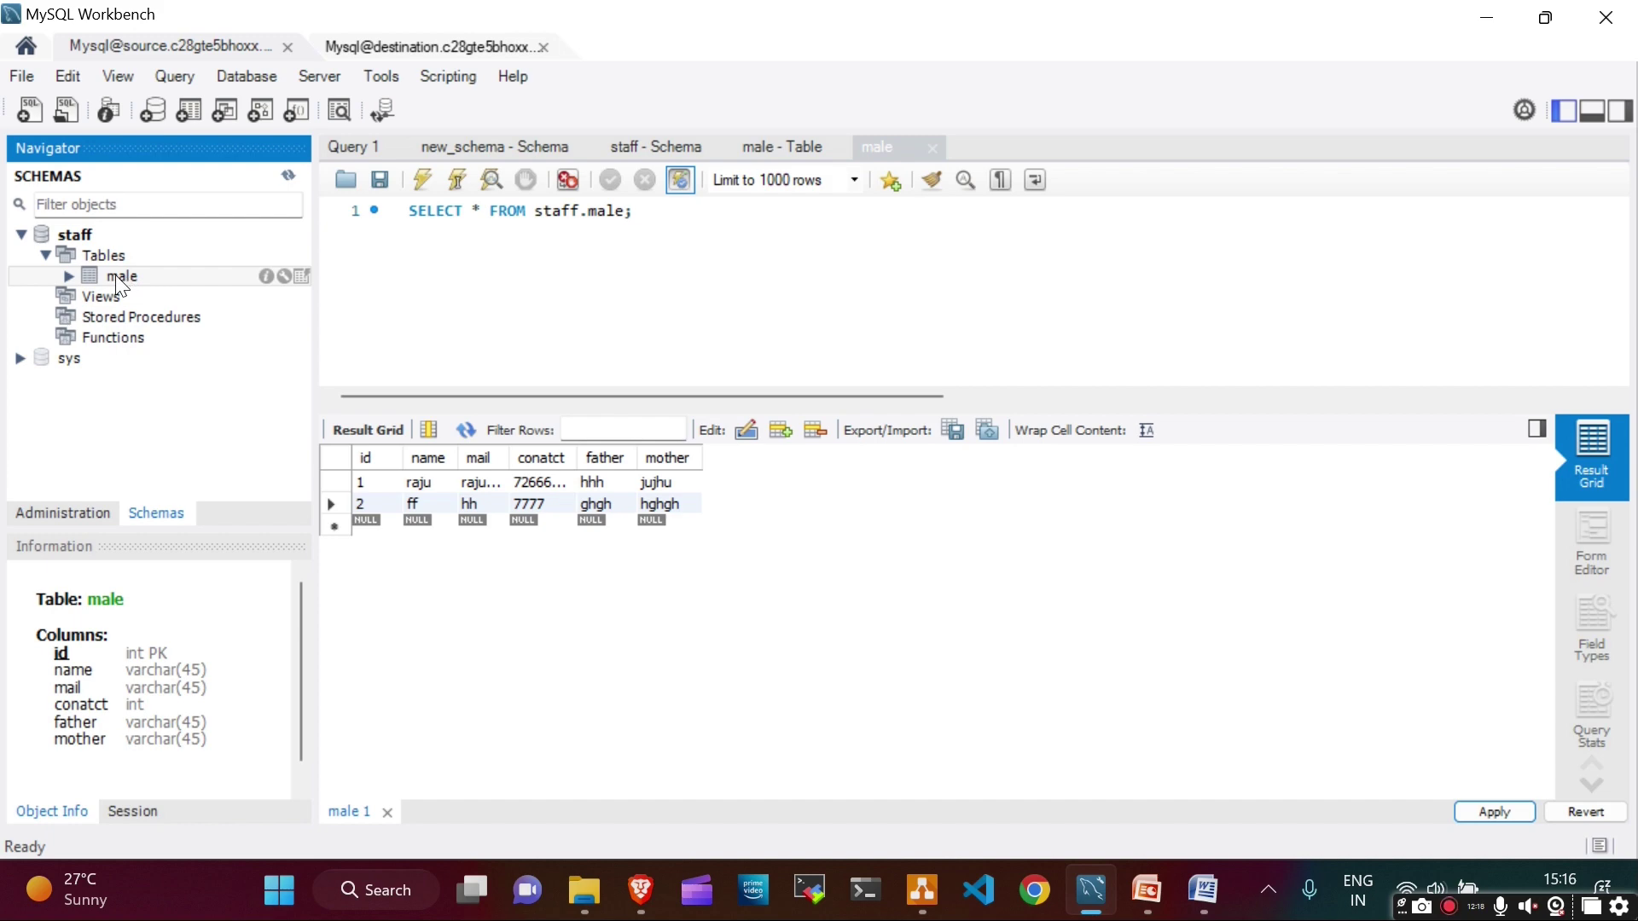
Refresh the DMS replication instances page until replicationinstance shows Available.
key(alt+Tab)
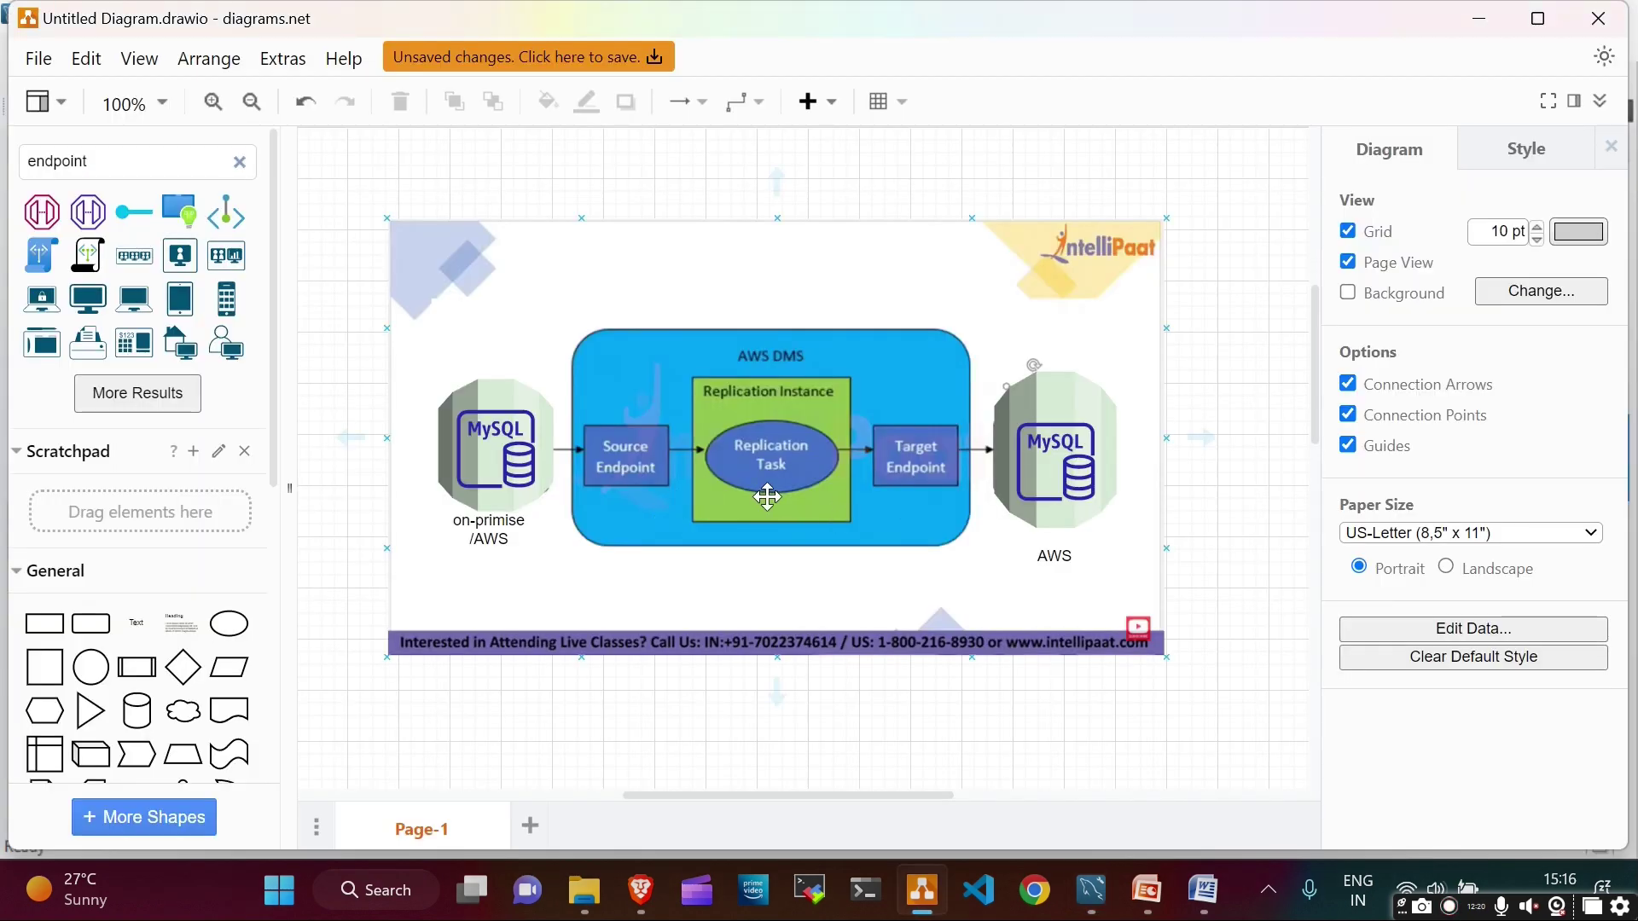
key(alt+Tab)
key(alt+Tab)
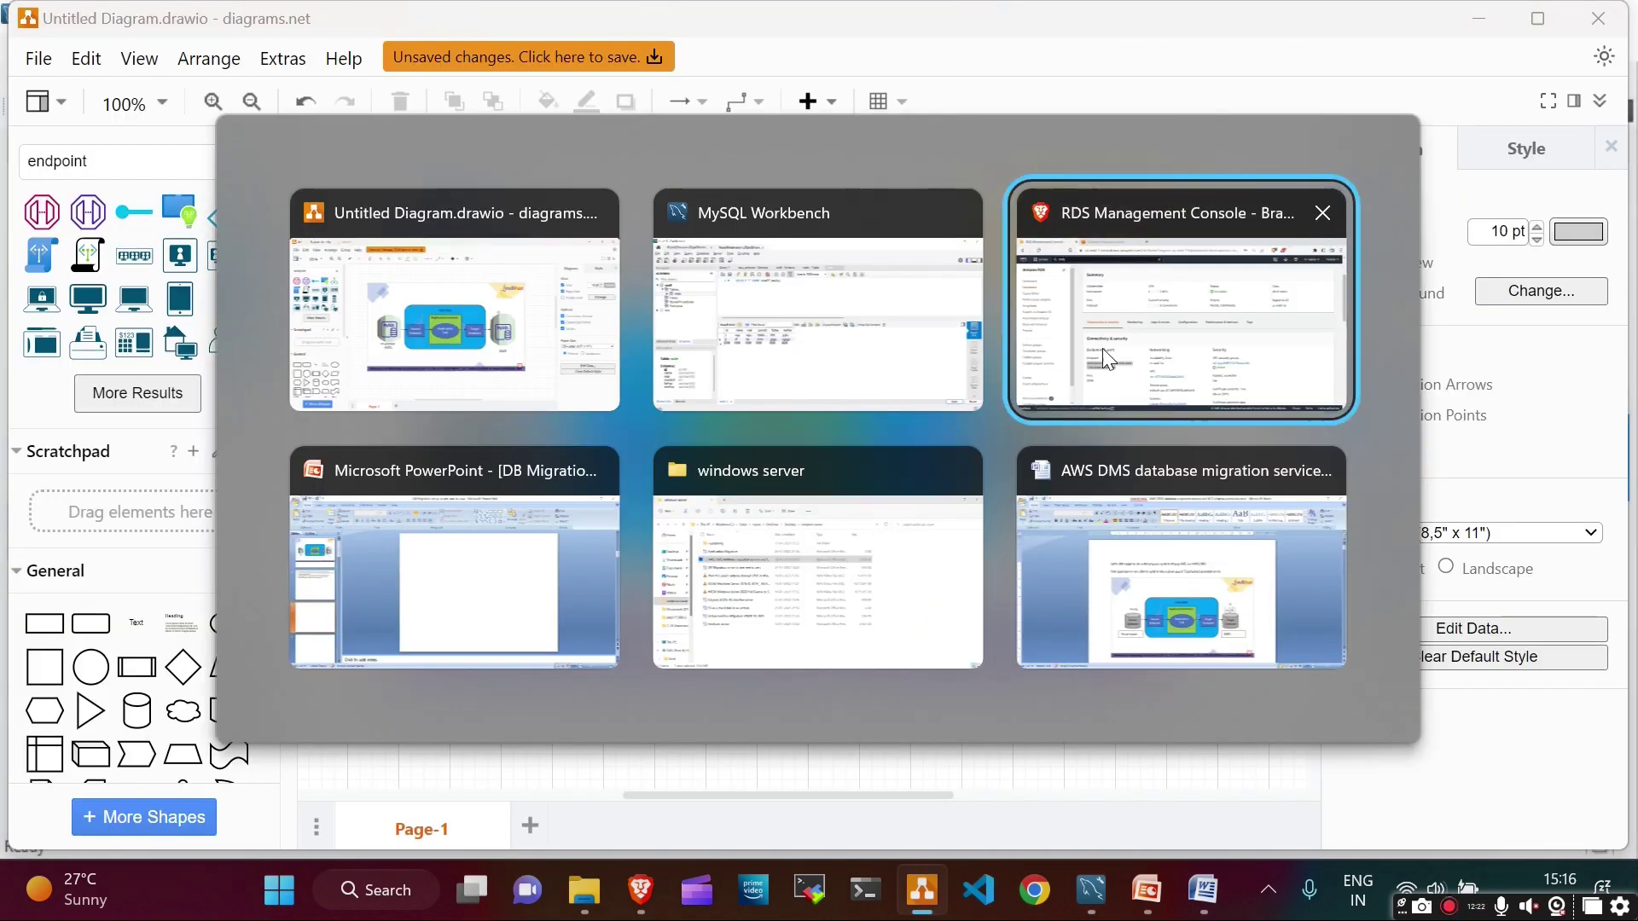
scroll(307, 452, up, 3)
key(ctrl+Tab)
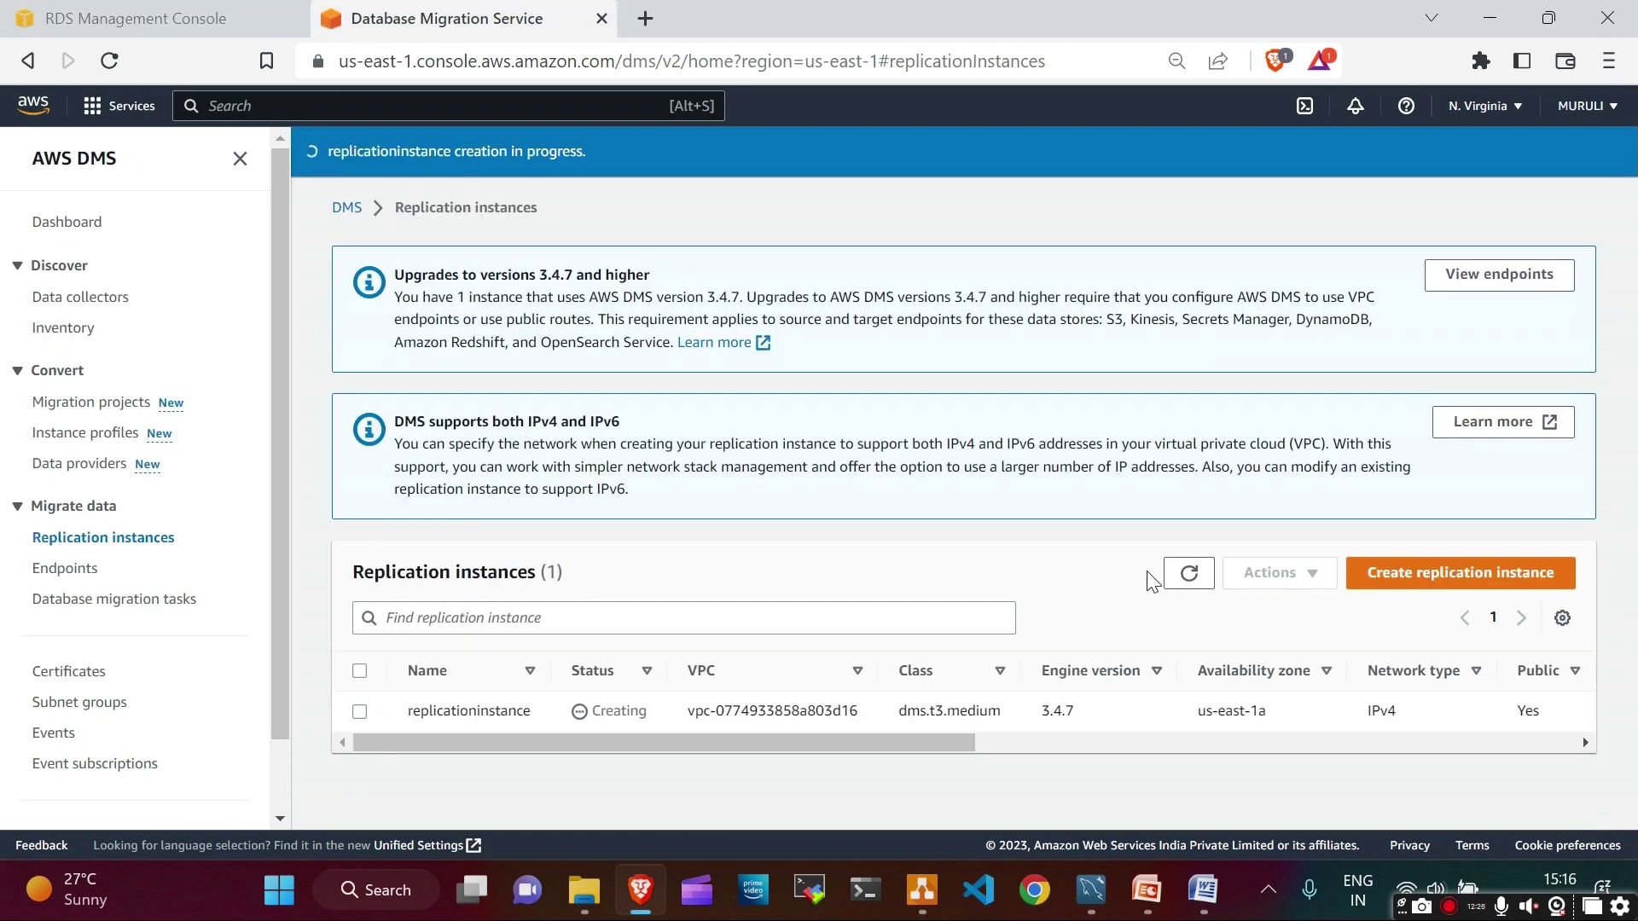
click(1186, 579)
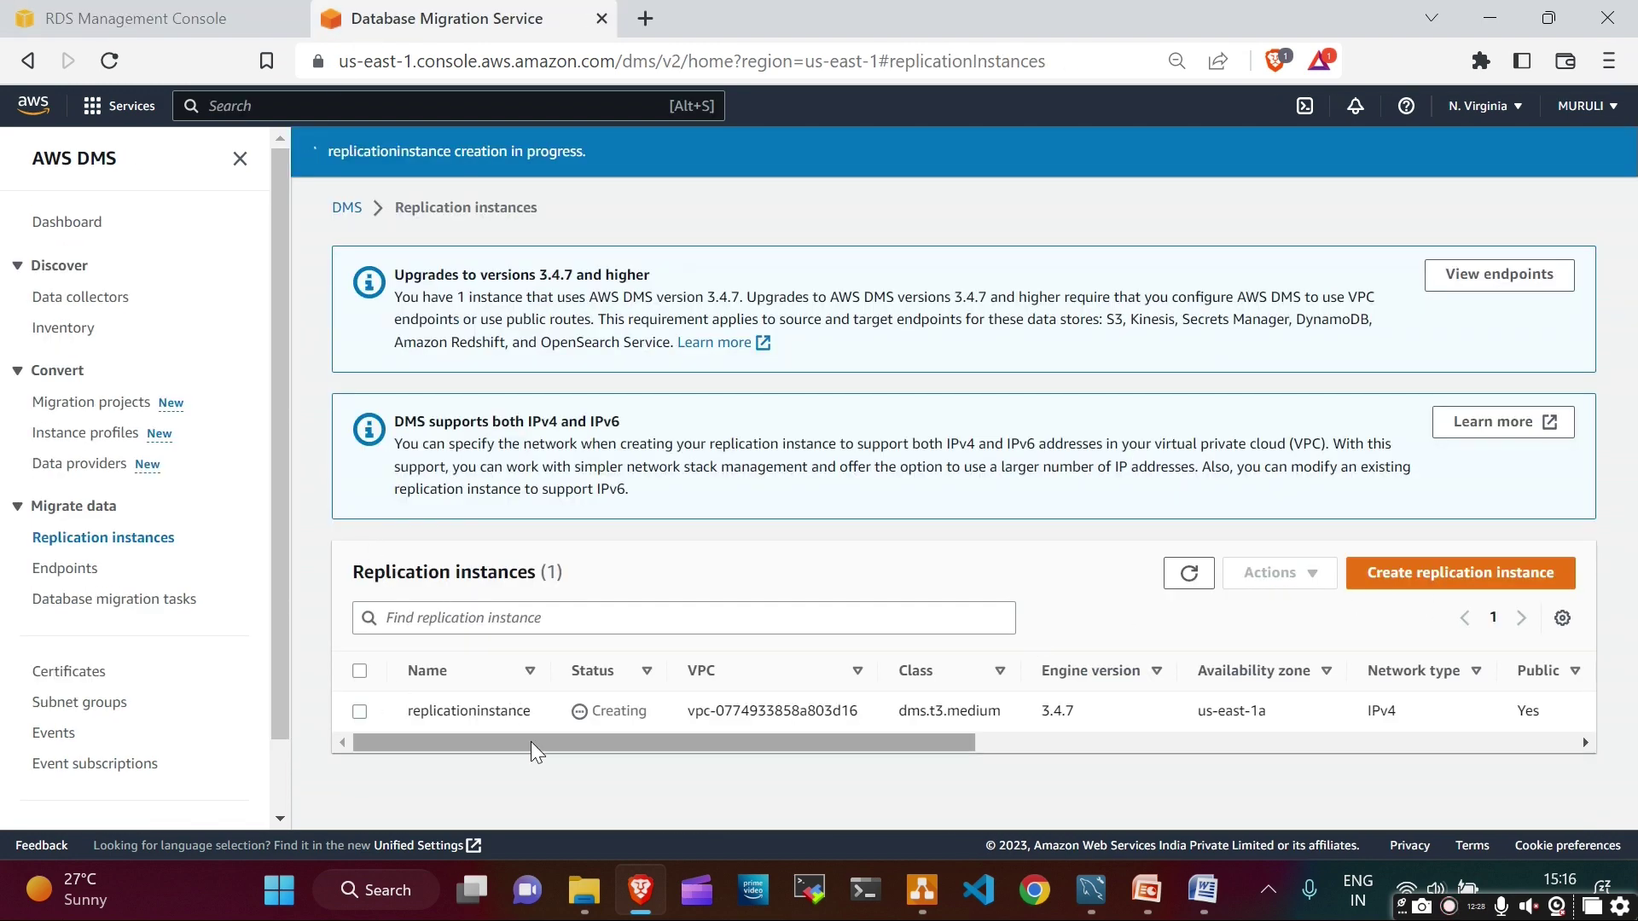
click(529, 61)
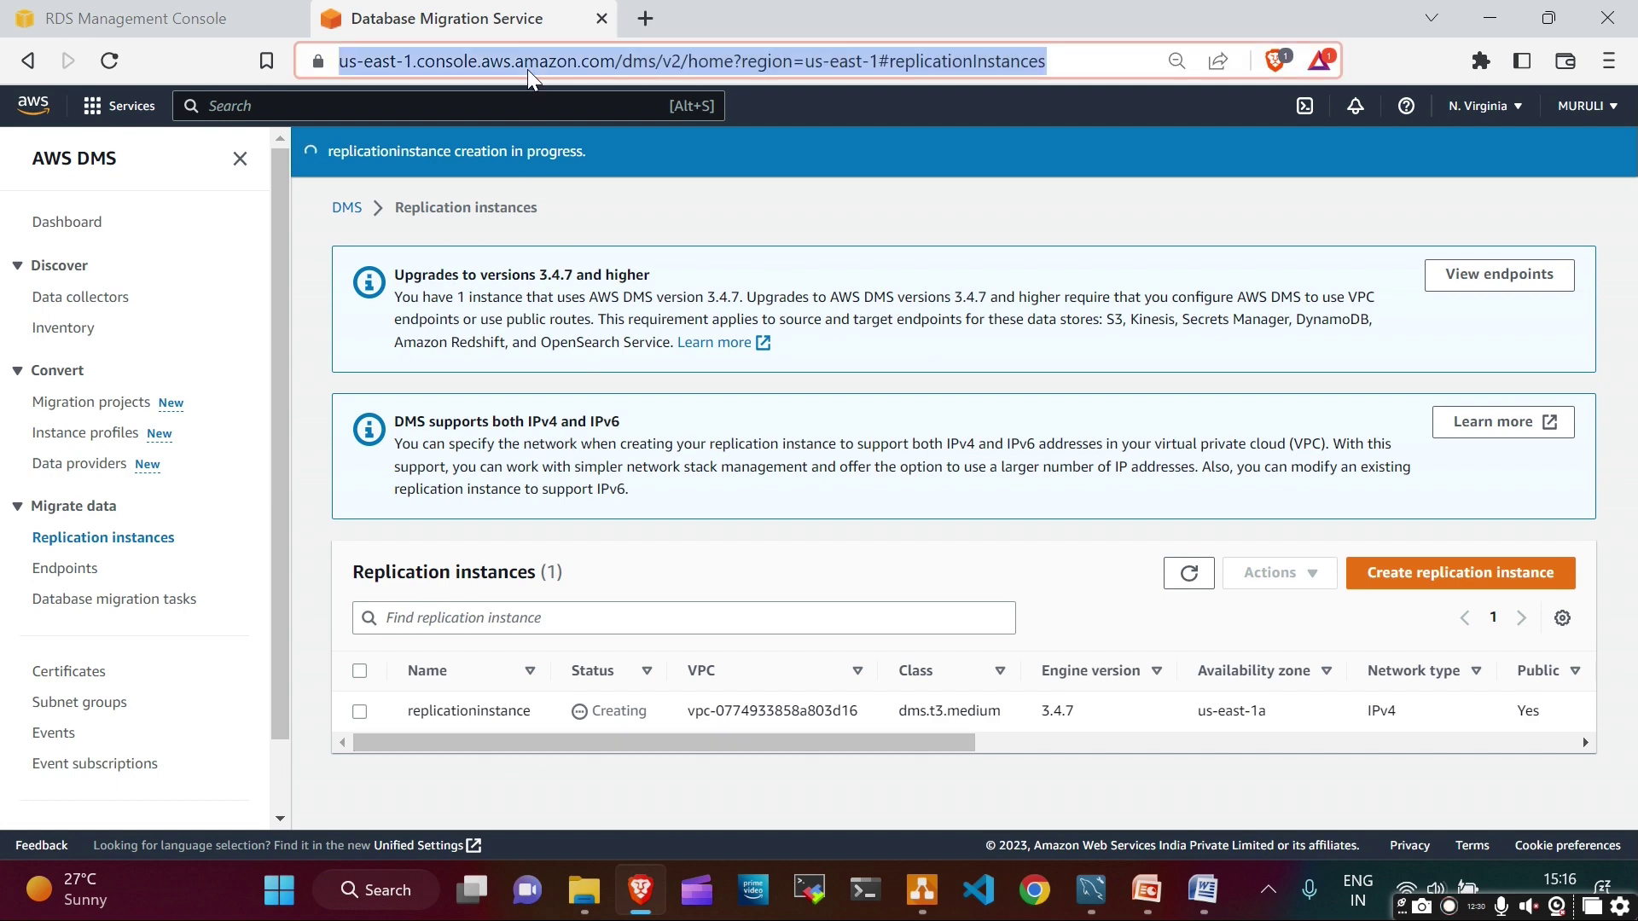
key(Return)
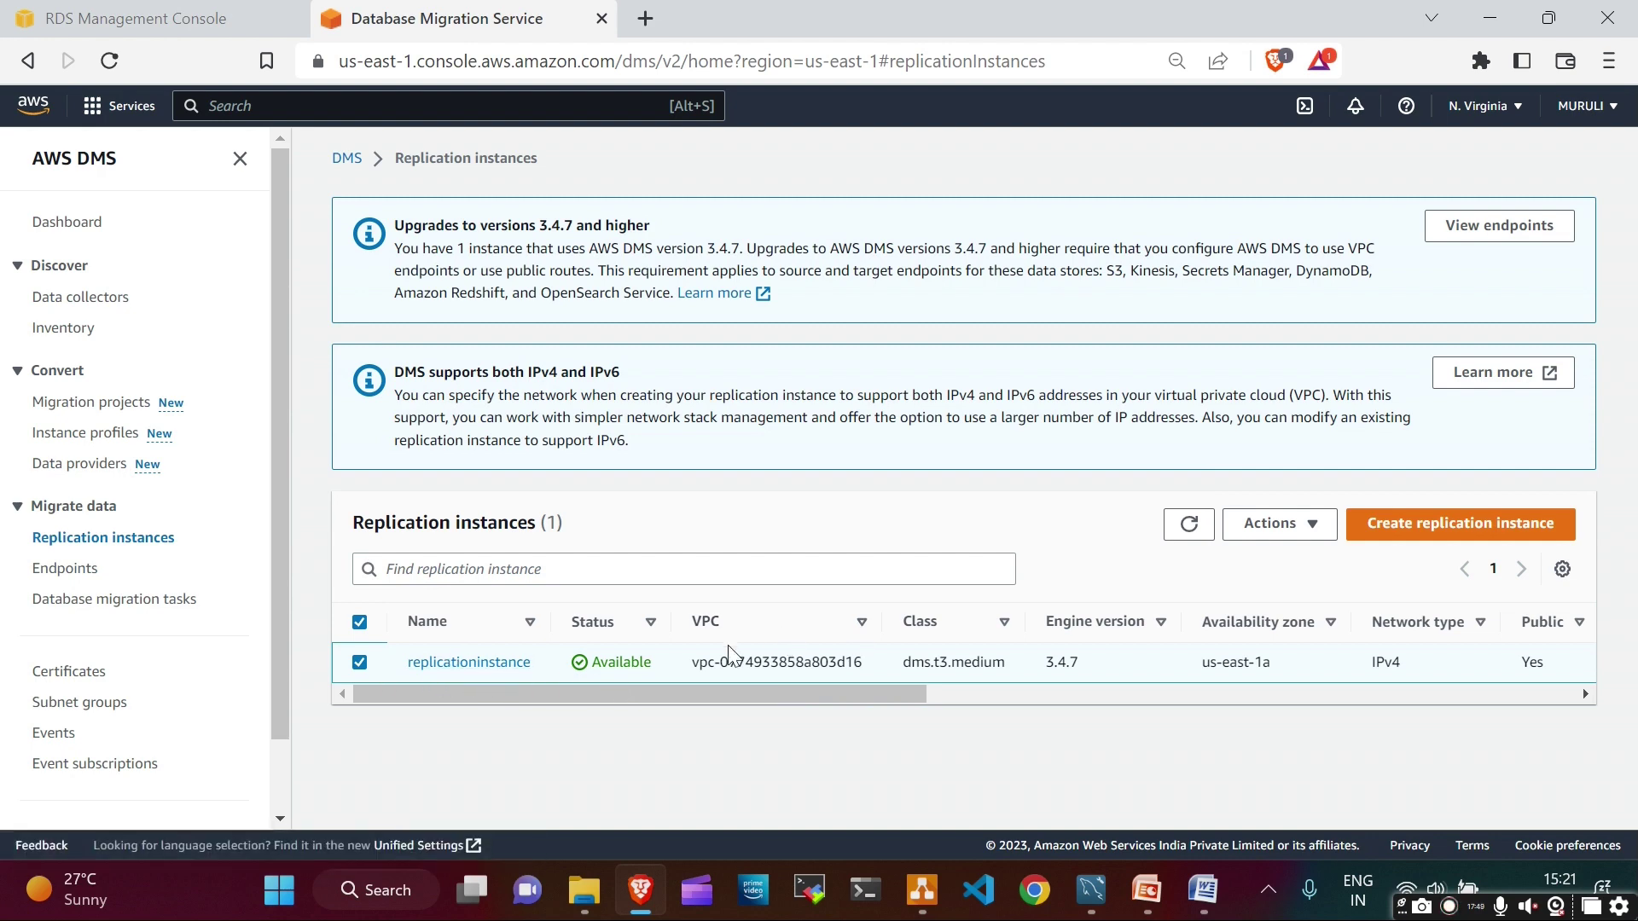
click(923, 890)
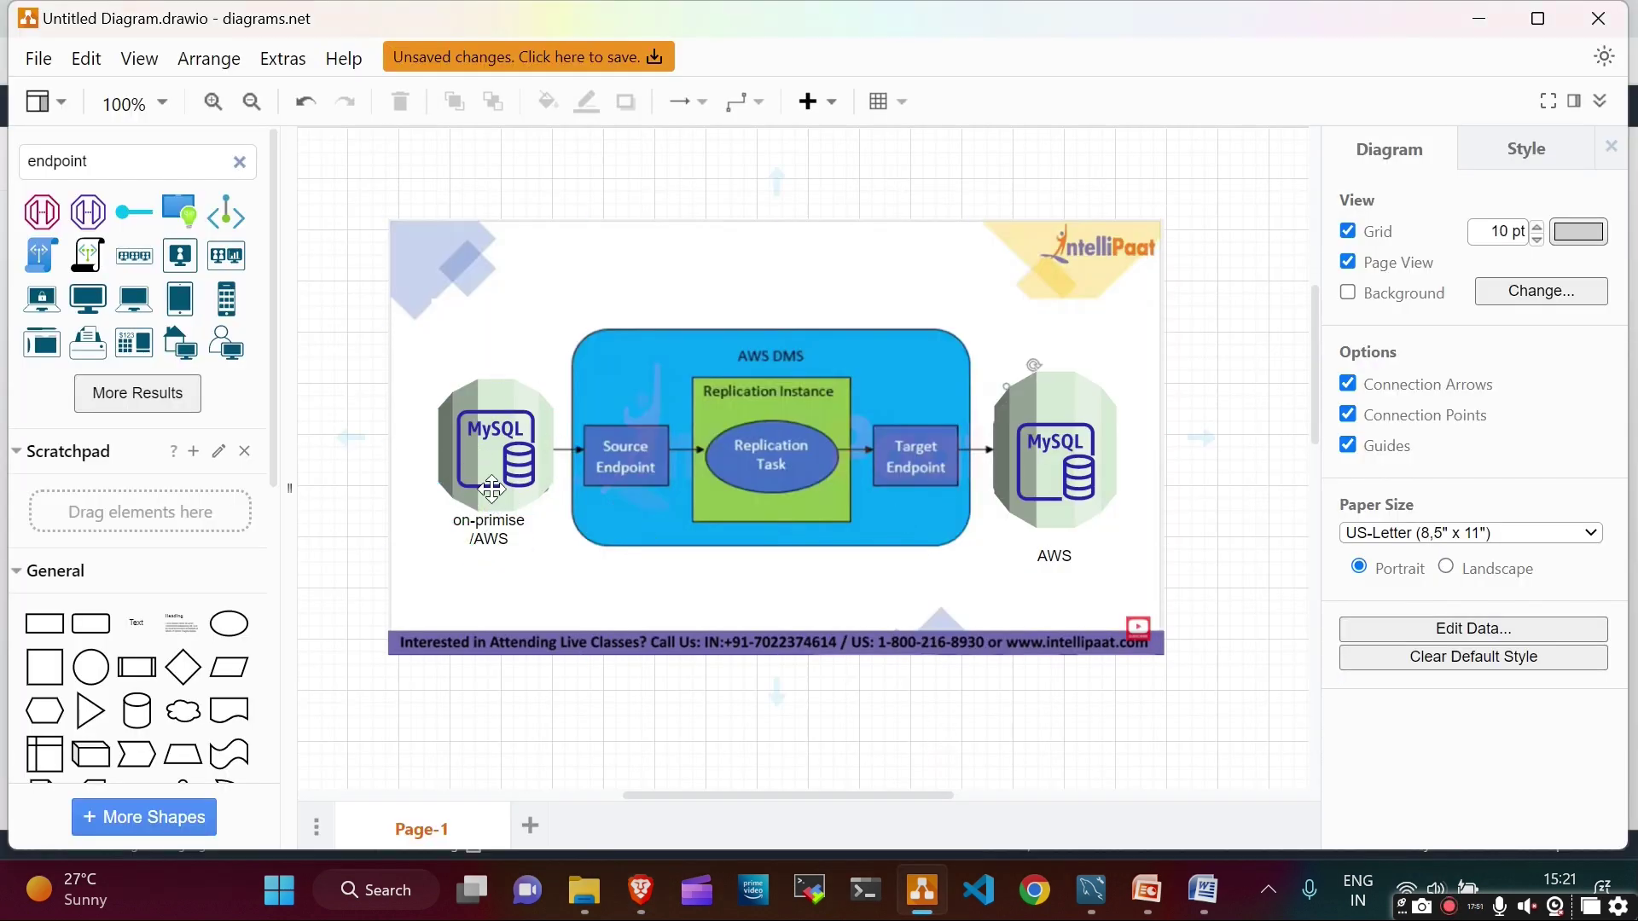
Highlight the on-premise MySQL source and AWS MySQL target in the diagram, then return to the DMS console.
click(482, 448)
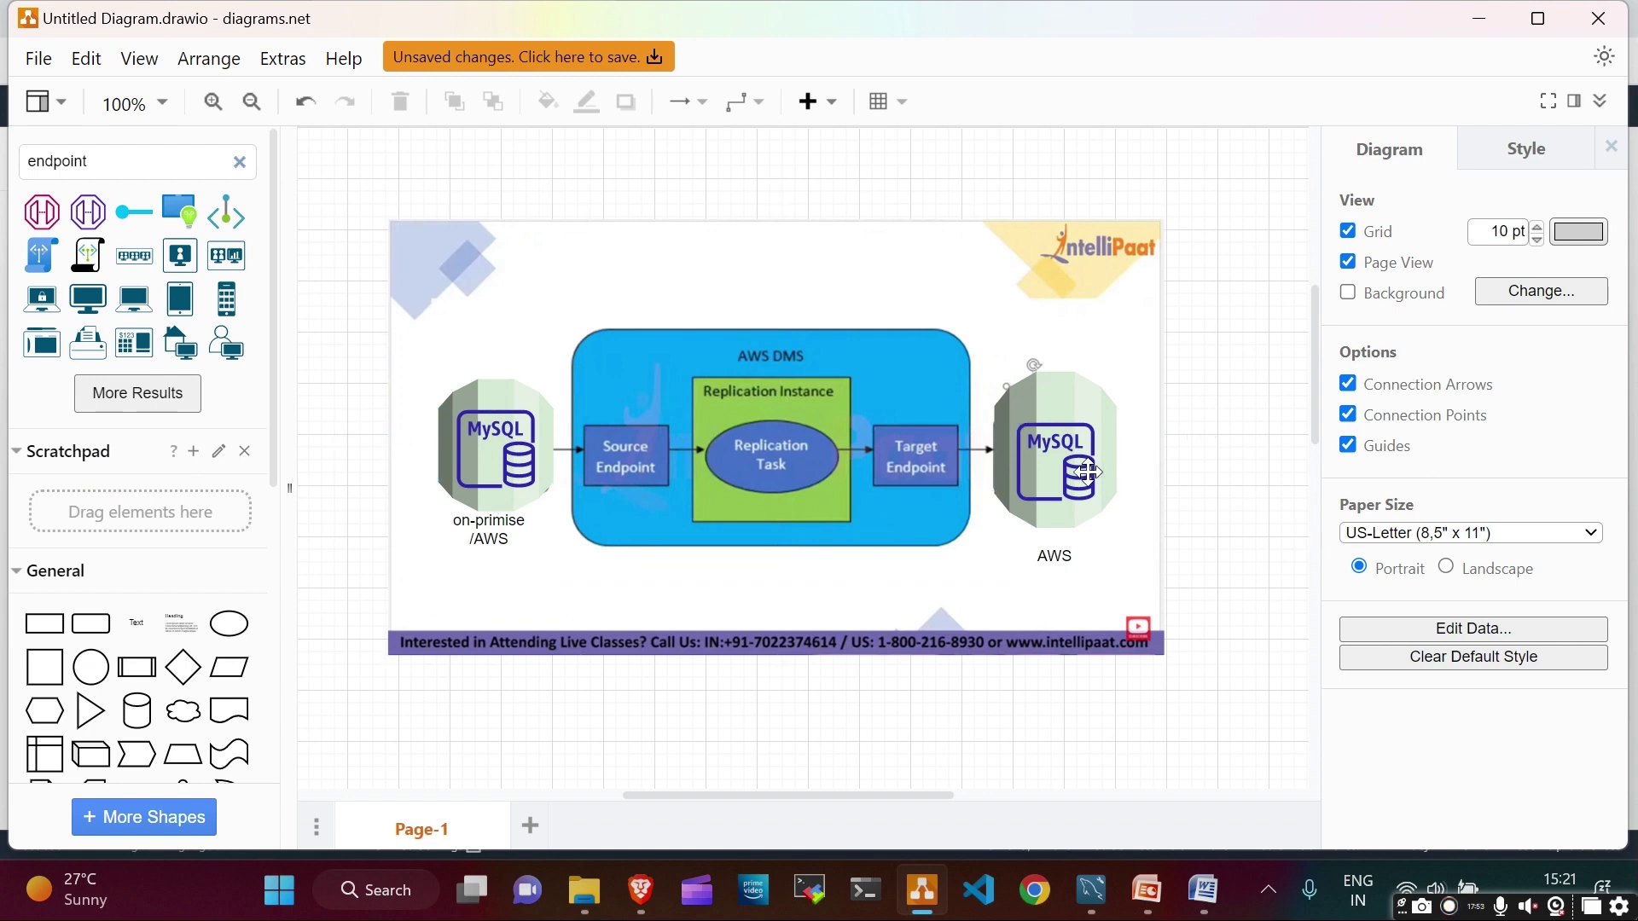
click(797, 455)
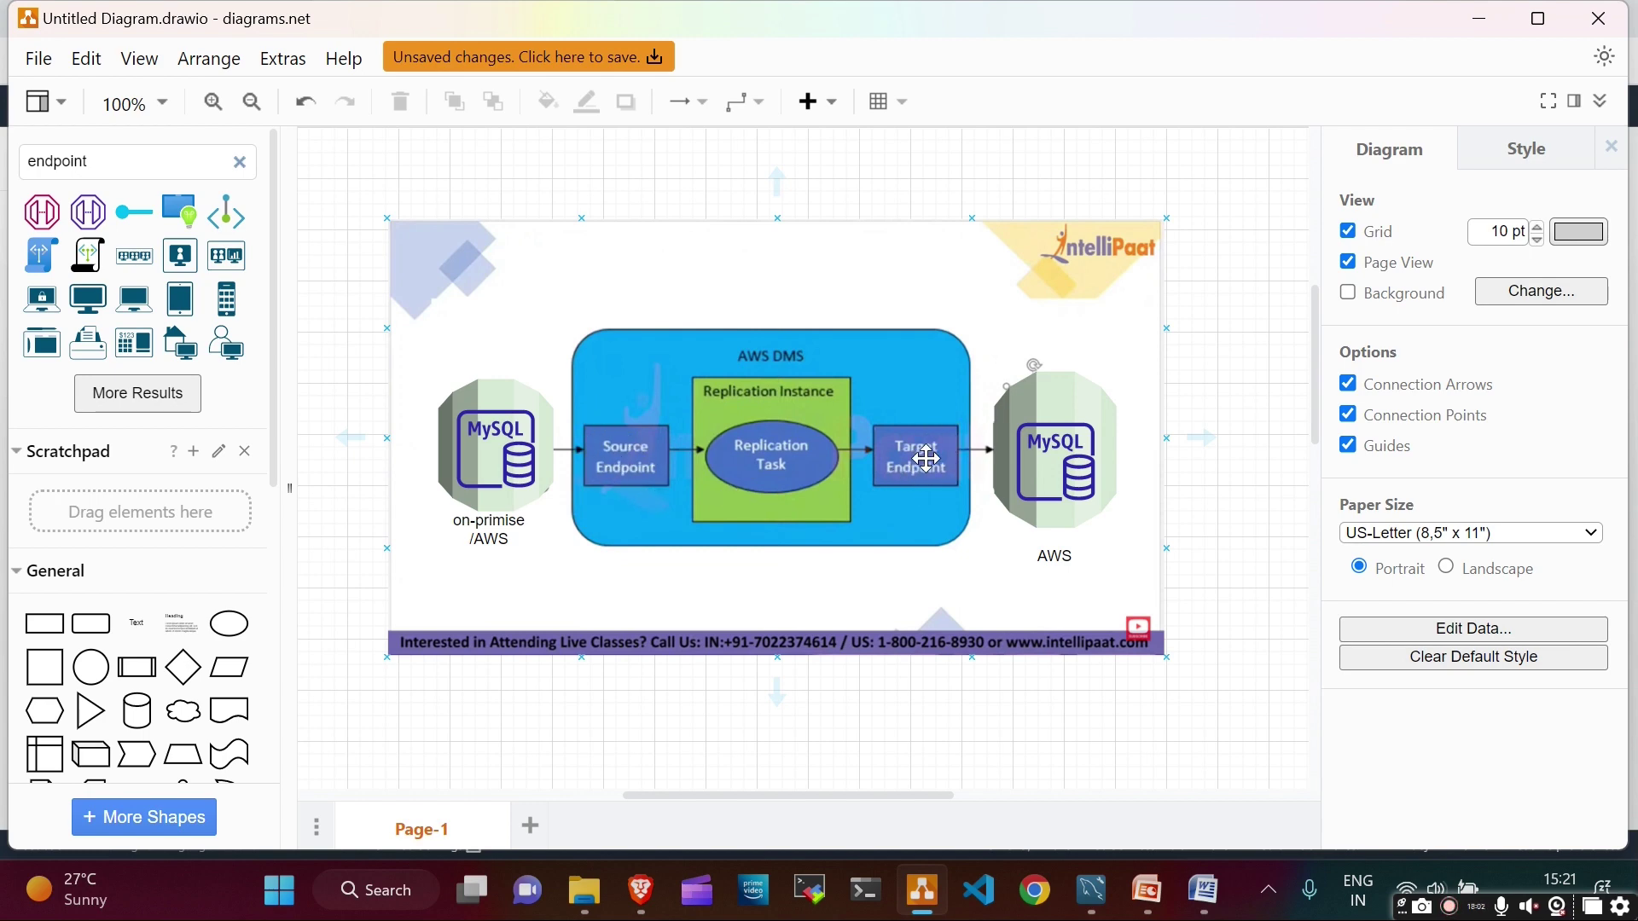
key(alt+Tab)
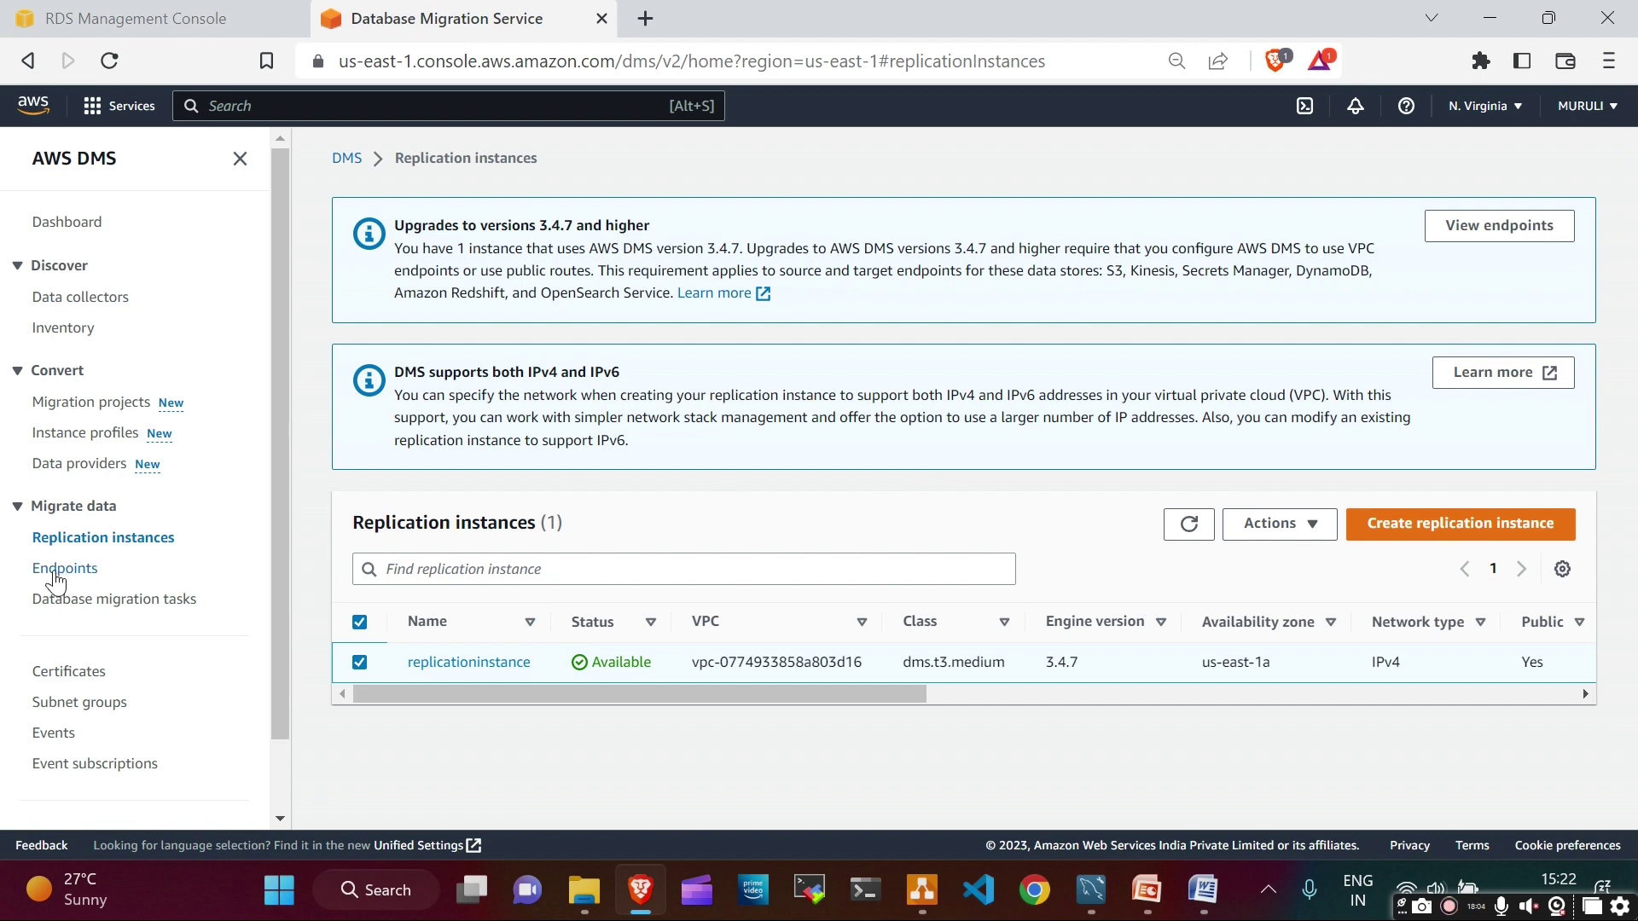
Start a new DMS endpoint based on the source RDS DB instance.
click(60, 570)
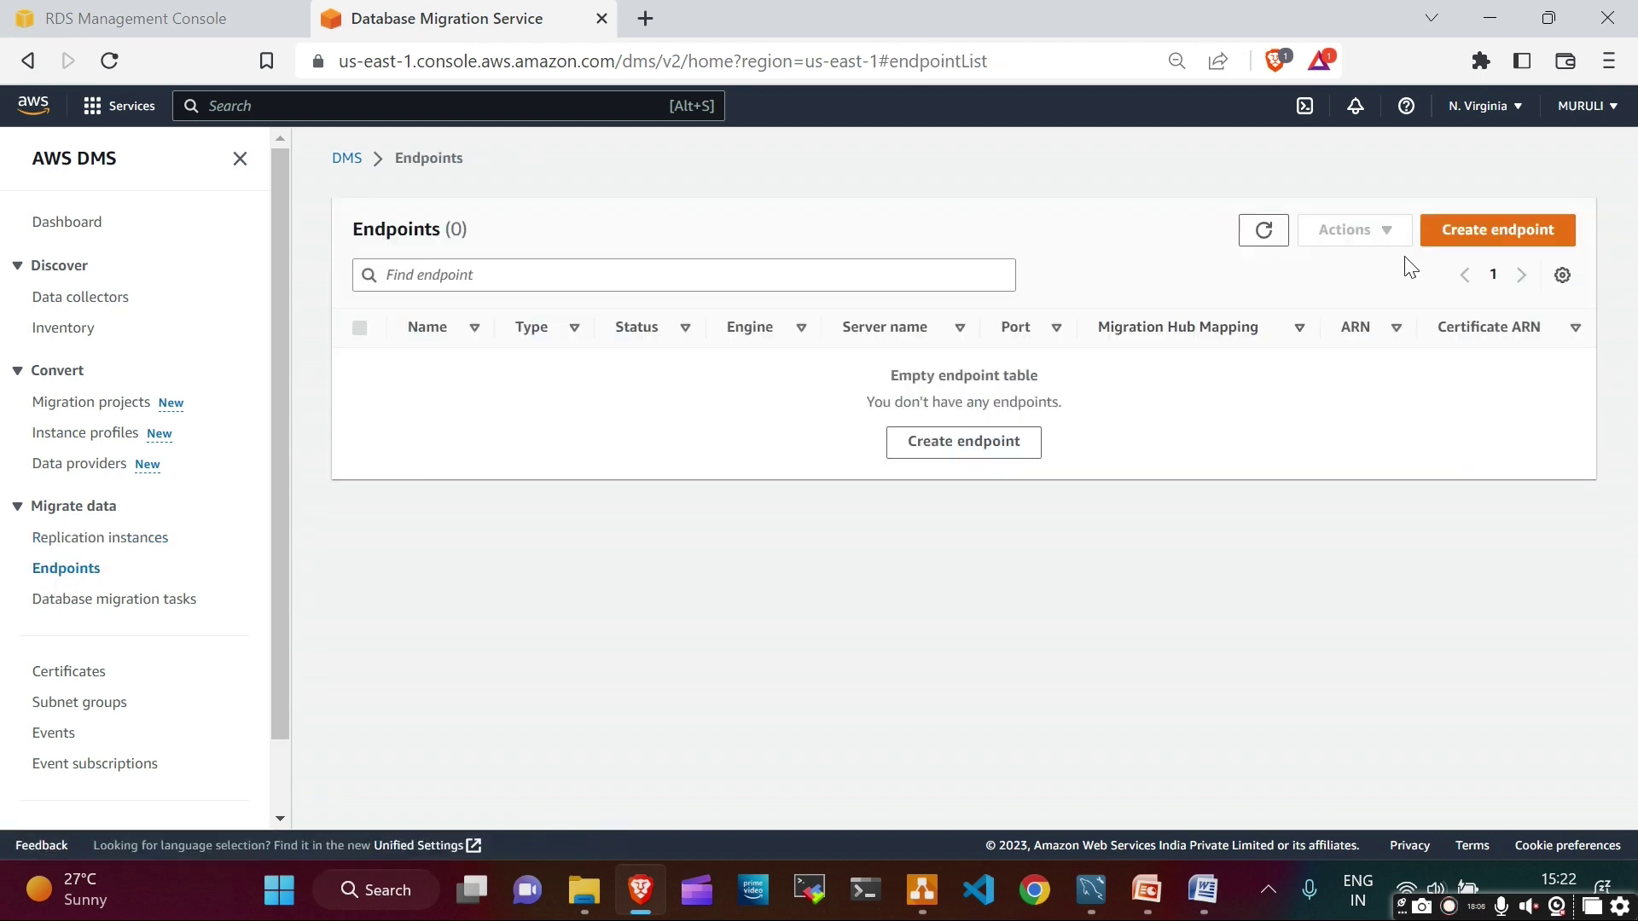
click(1494, 230)
key(alt+Tab)
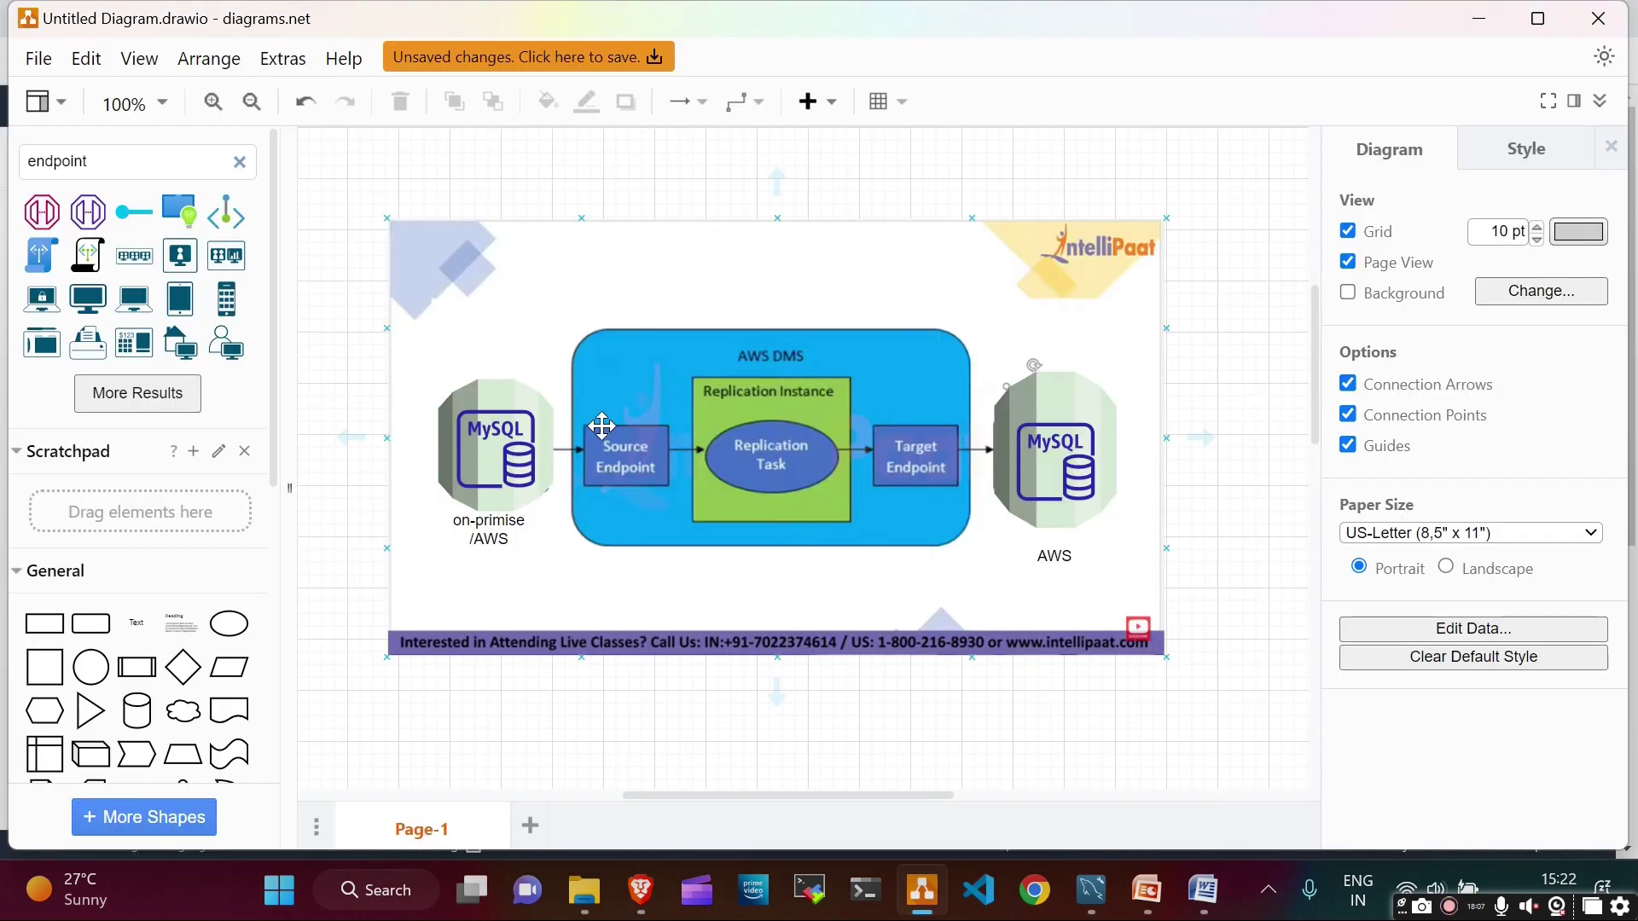
key(alt+Tab)
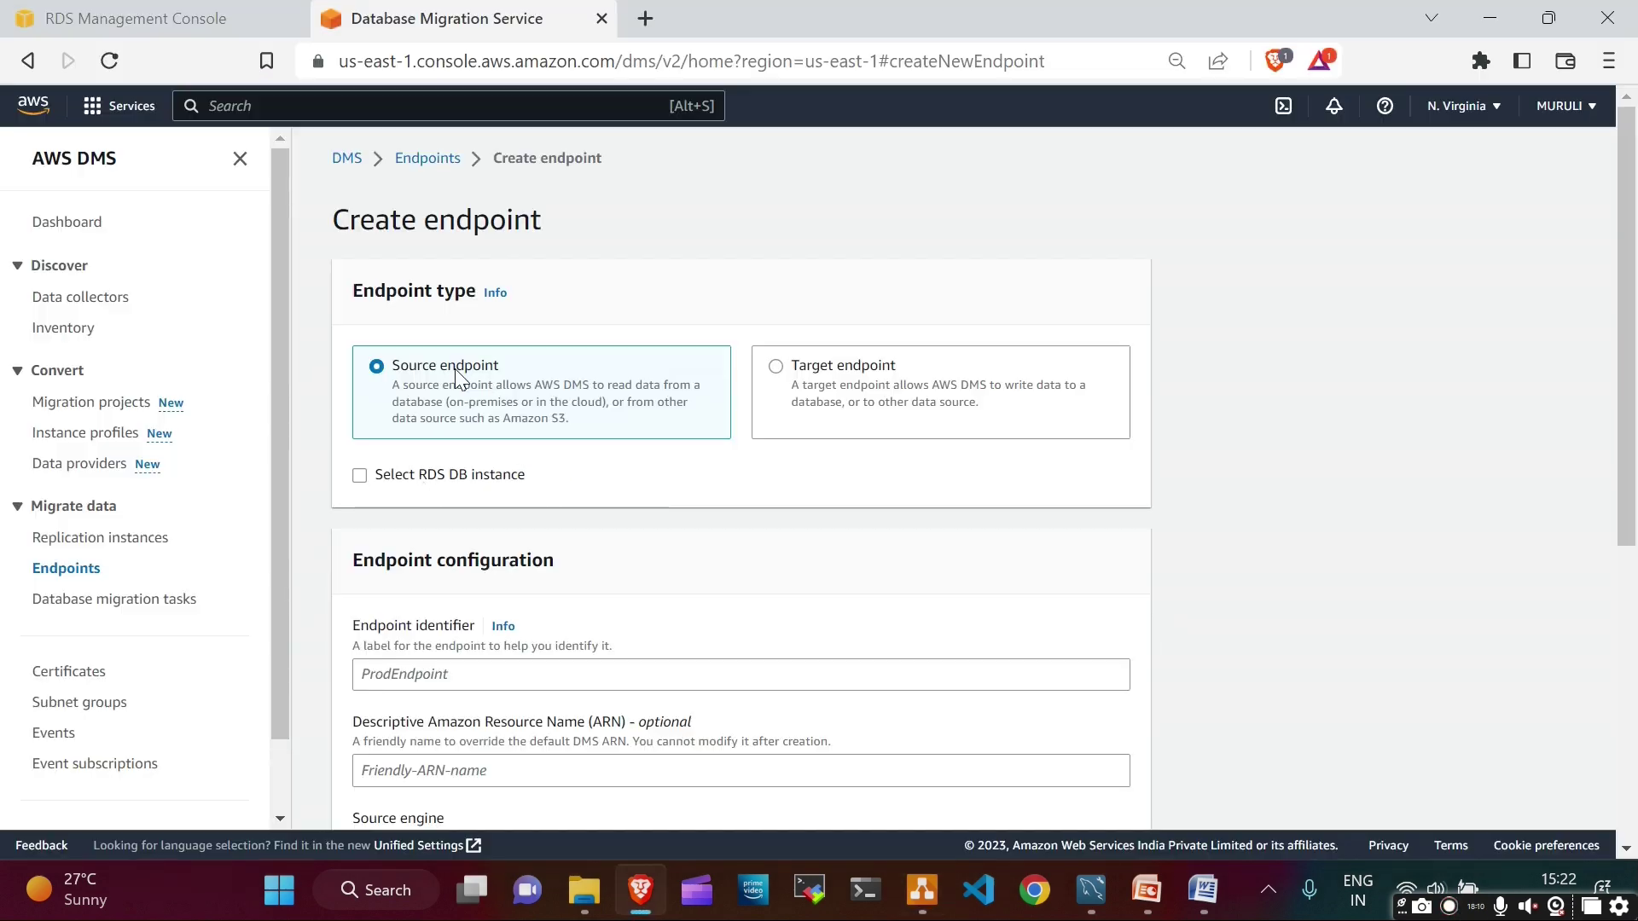
click(360, 476)
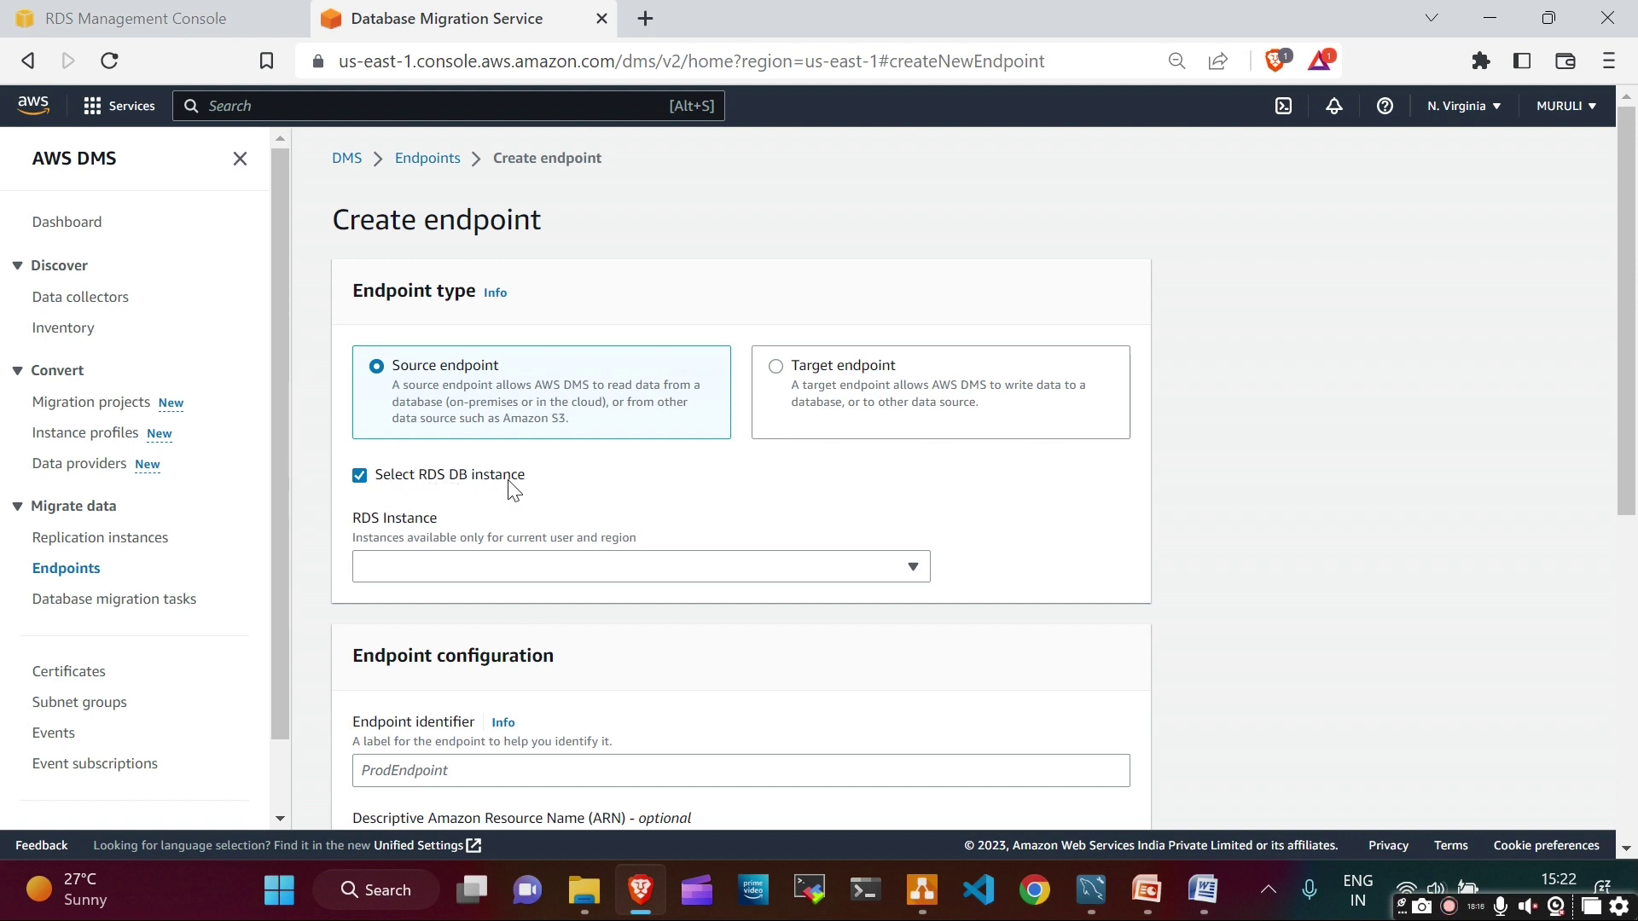
click(424, 577)
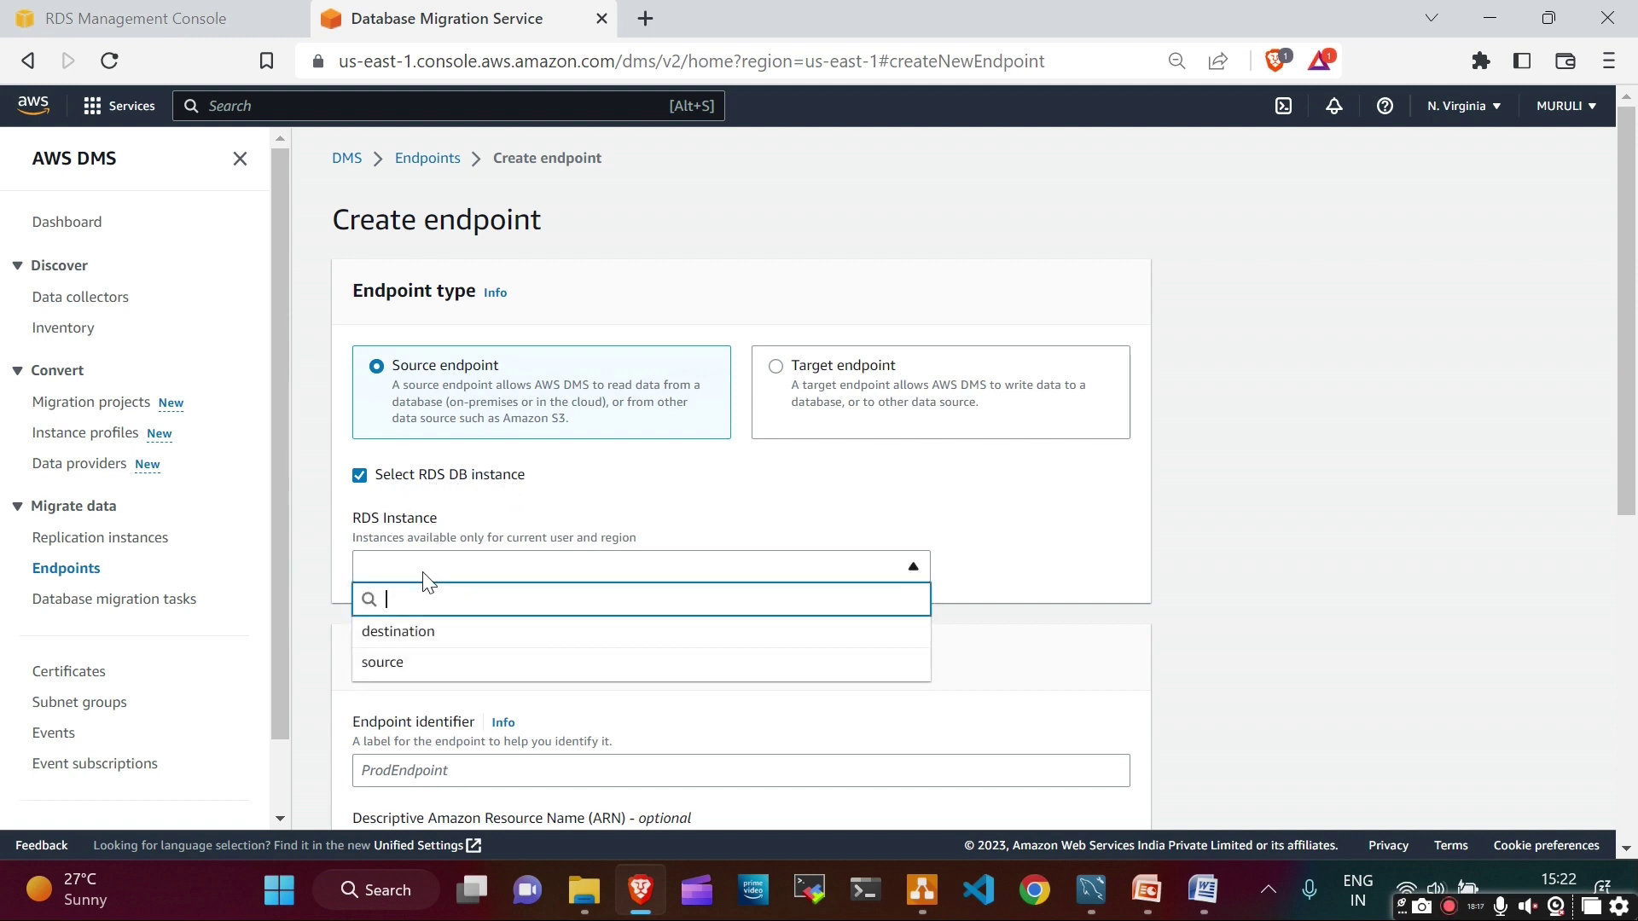
click(405, 663)
scroll(524, 529, down, 3)
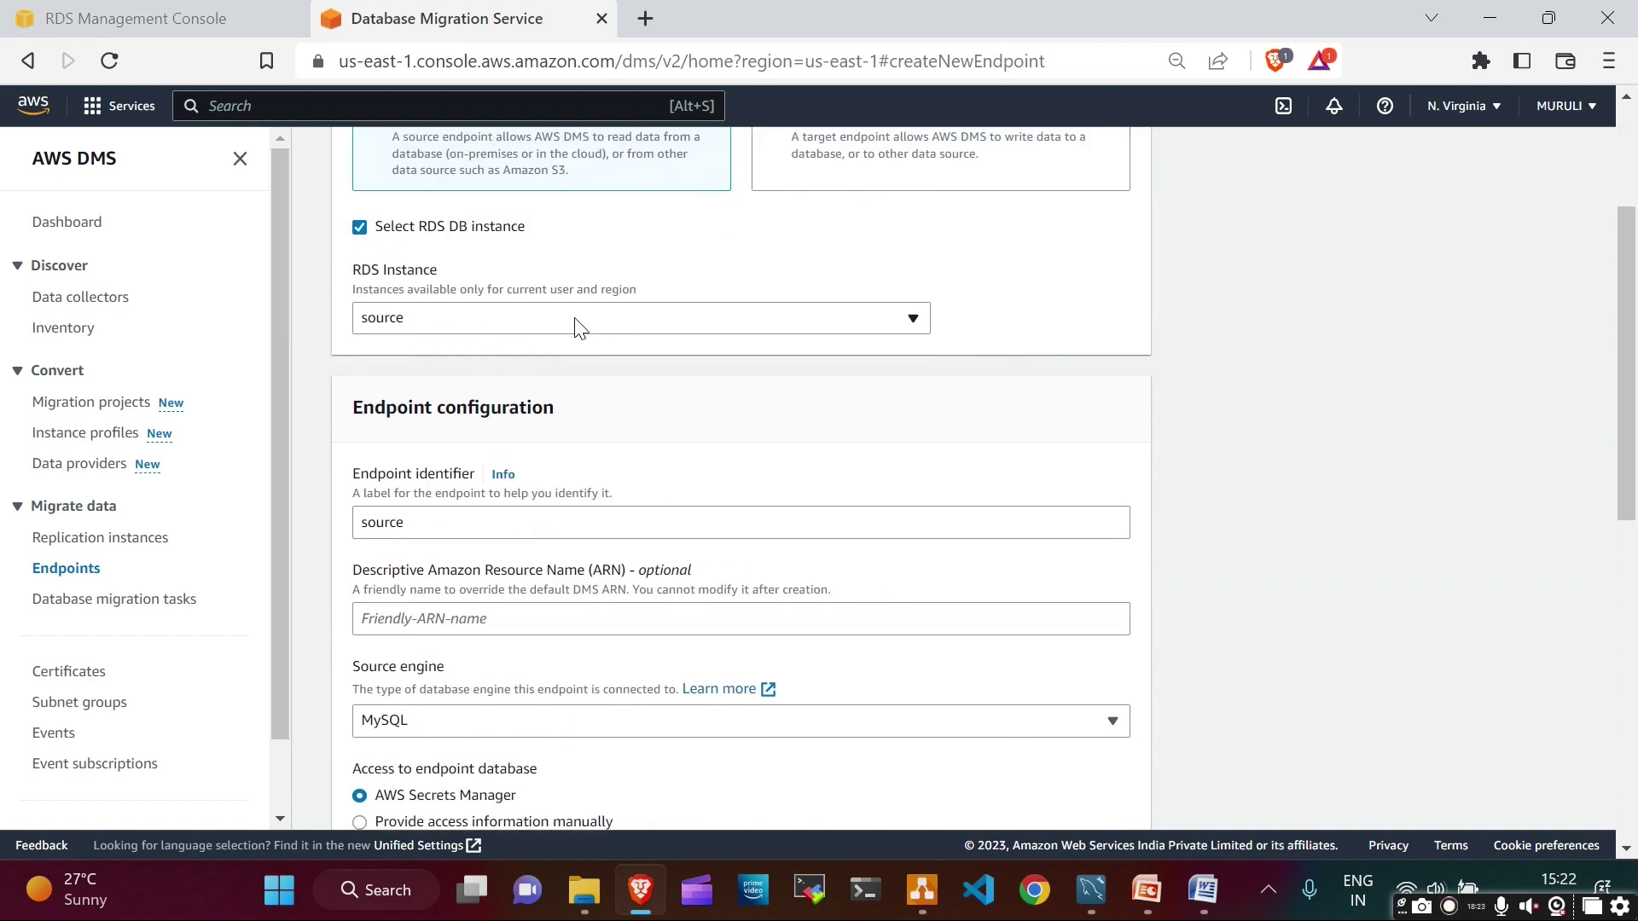
scroll(582, 322, up, 2)
scroll(443, 427, down, 3)
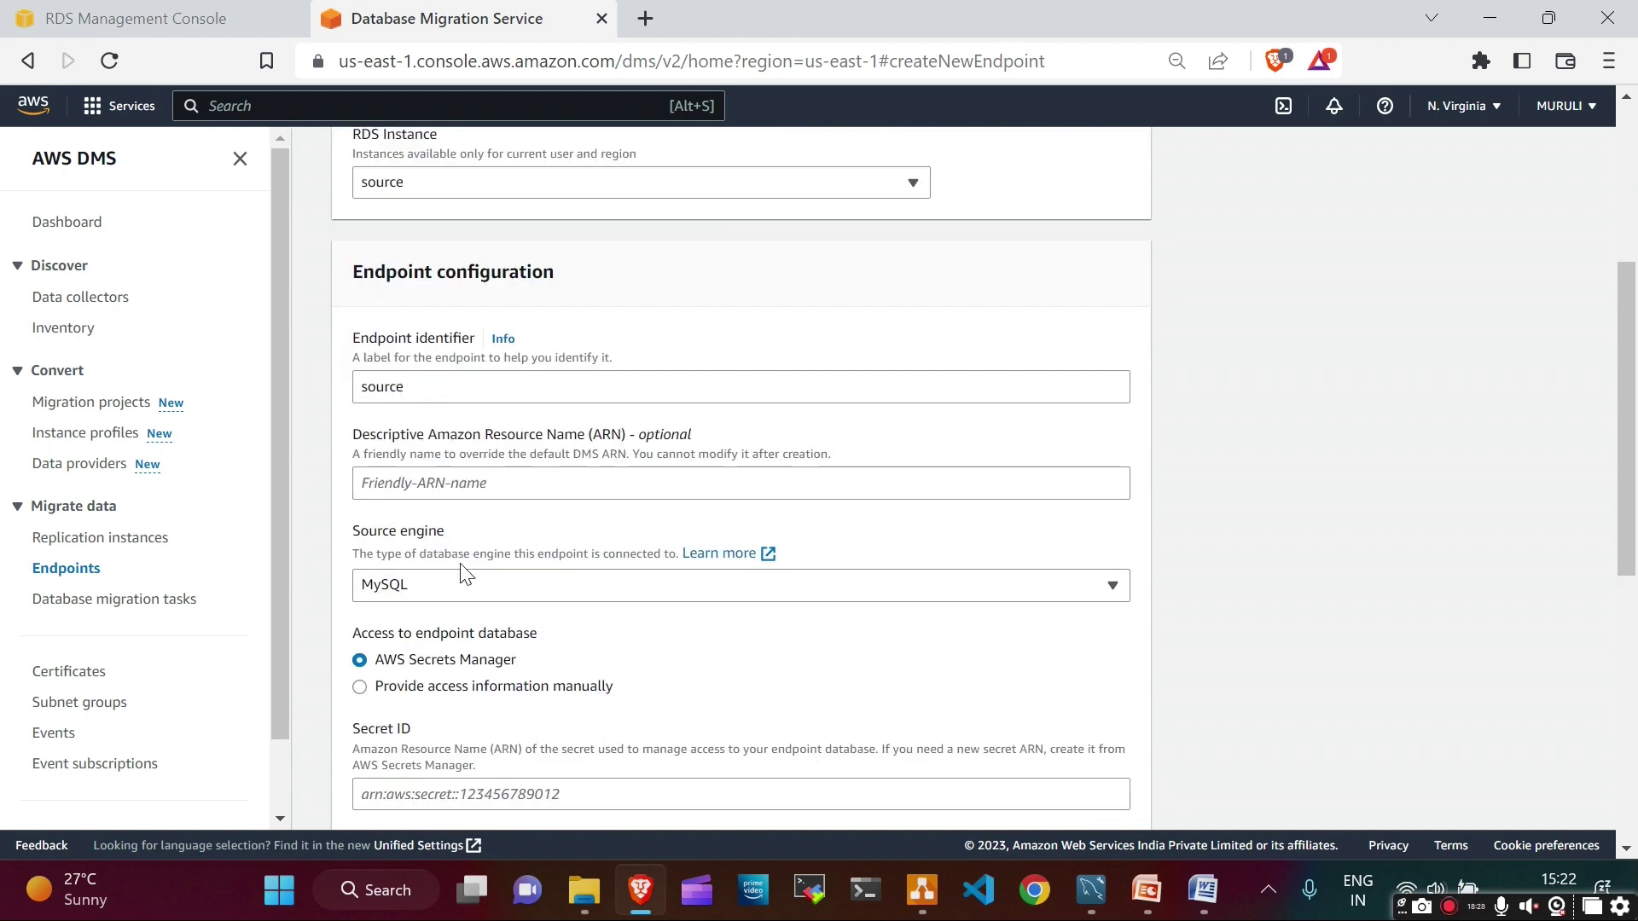
Choose 'Provide access information manually' and enter the source database password.
click(417, 386)
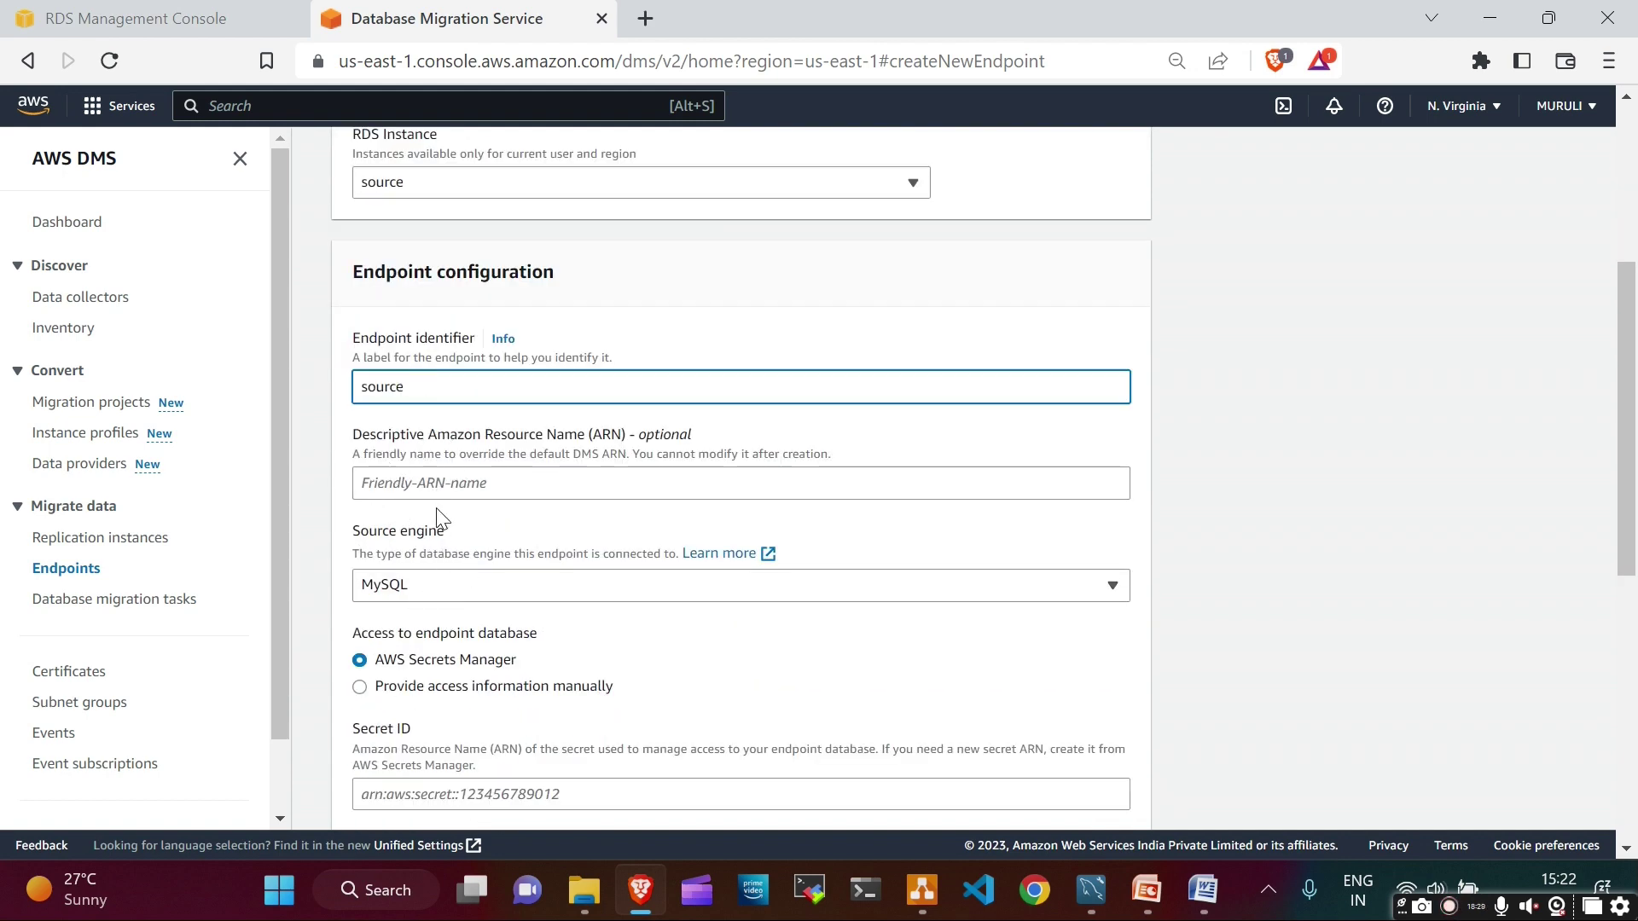
scroll(441, 518, down, 3)
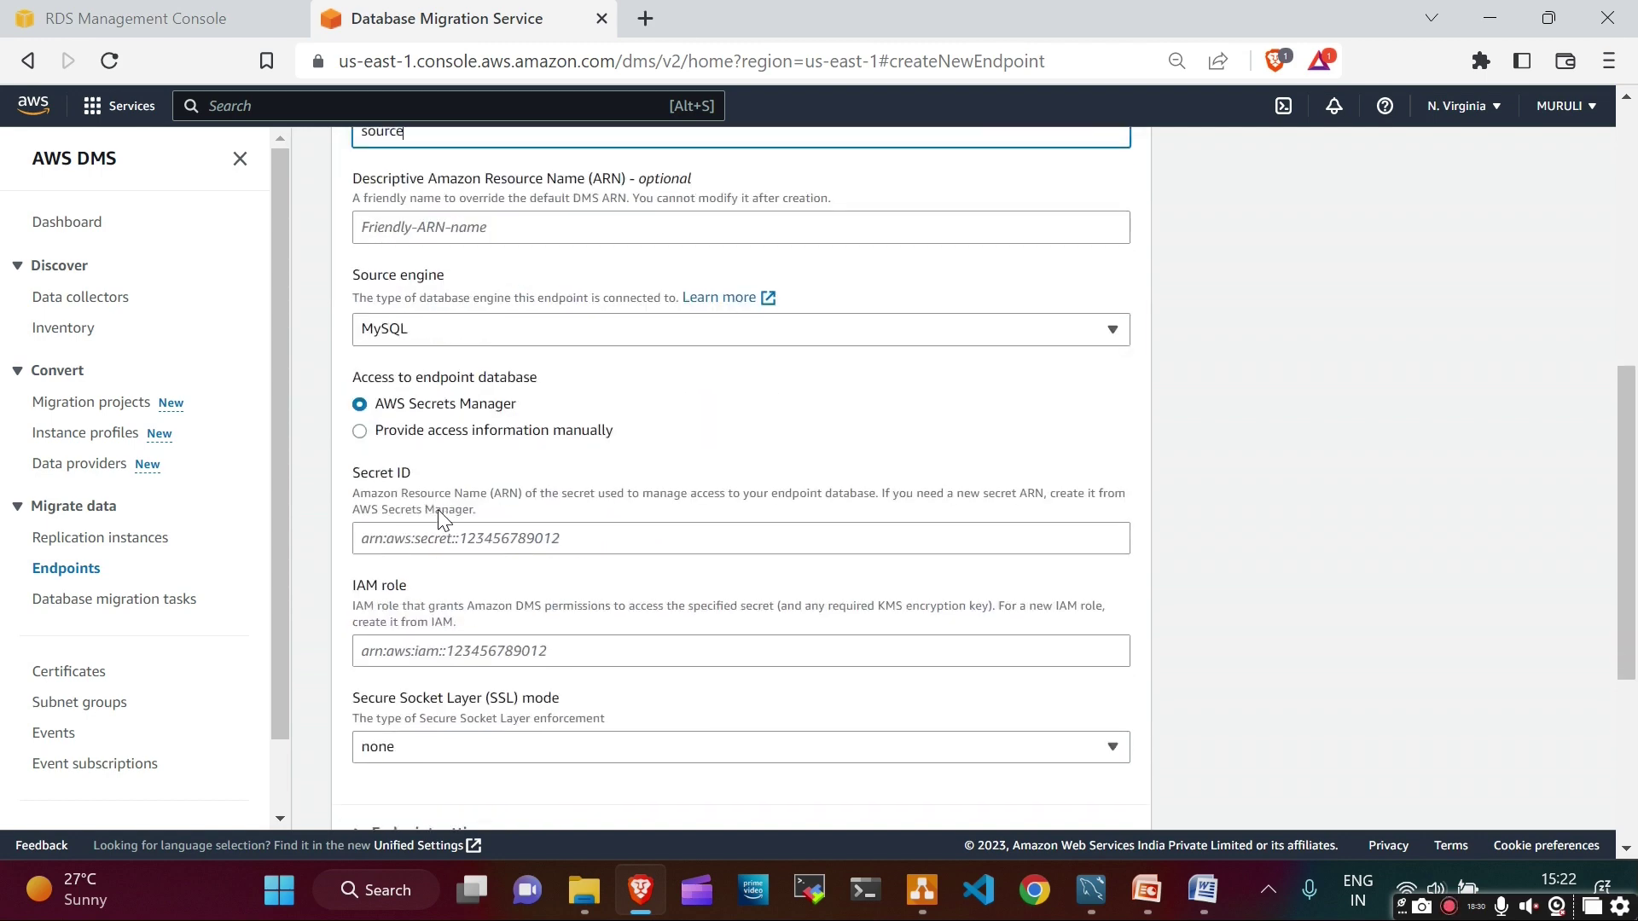
click(380, 435)
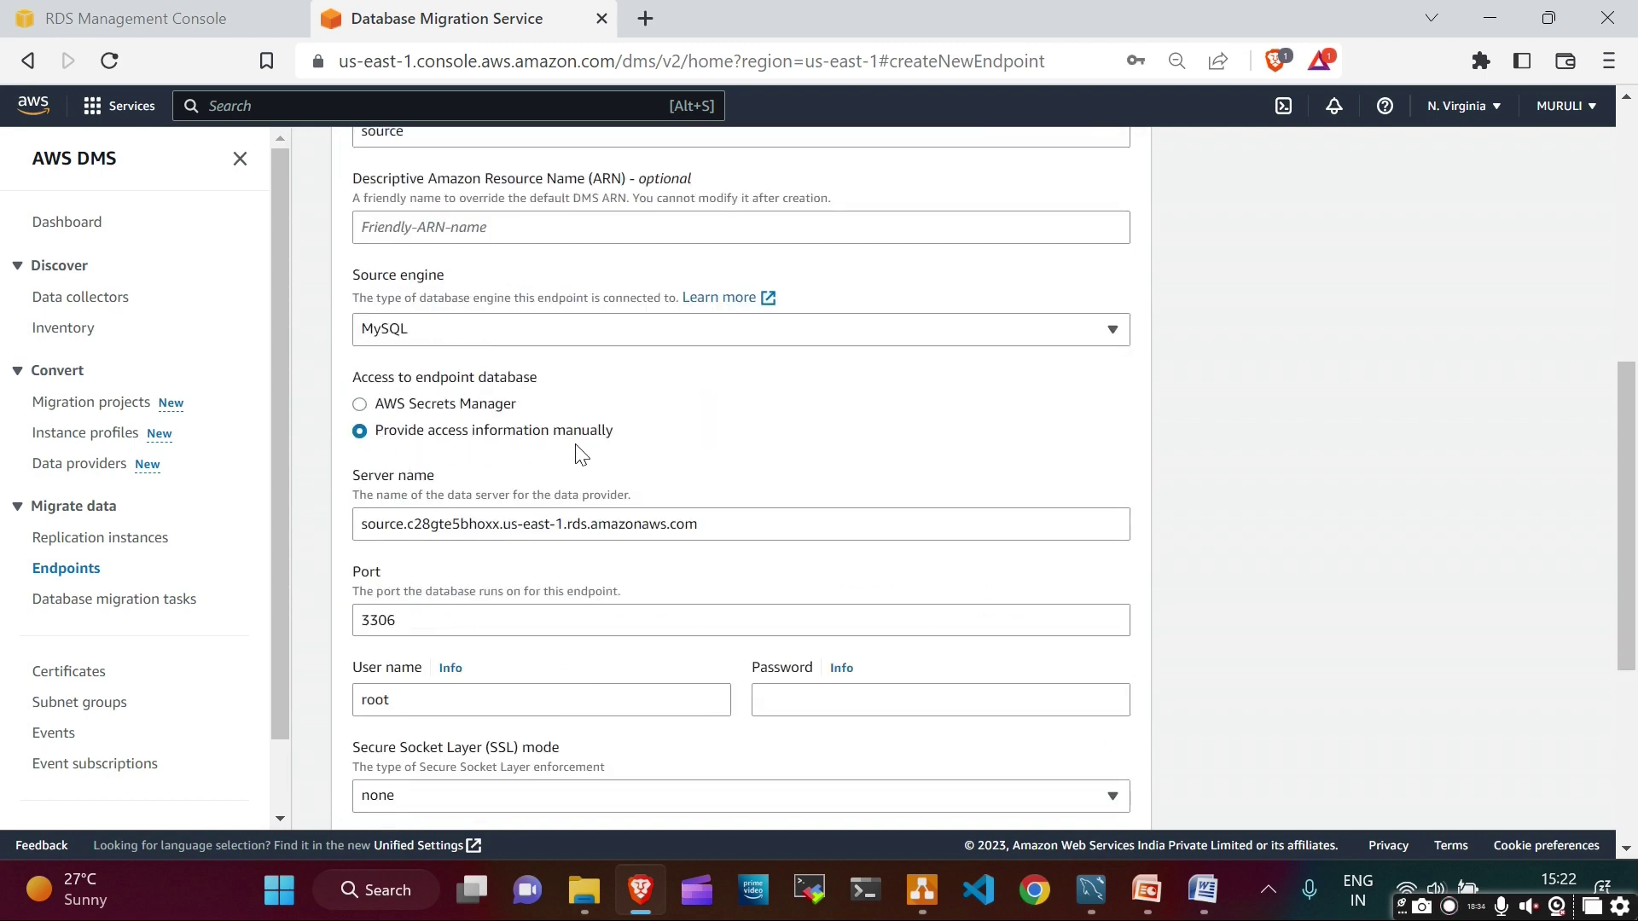
scroll(577, 455, down, 3)
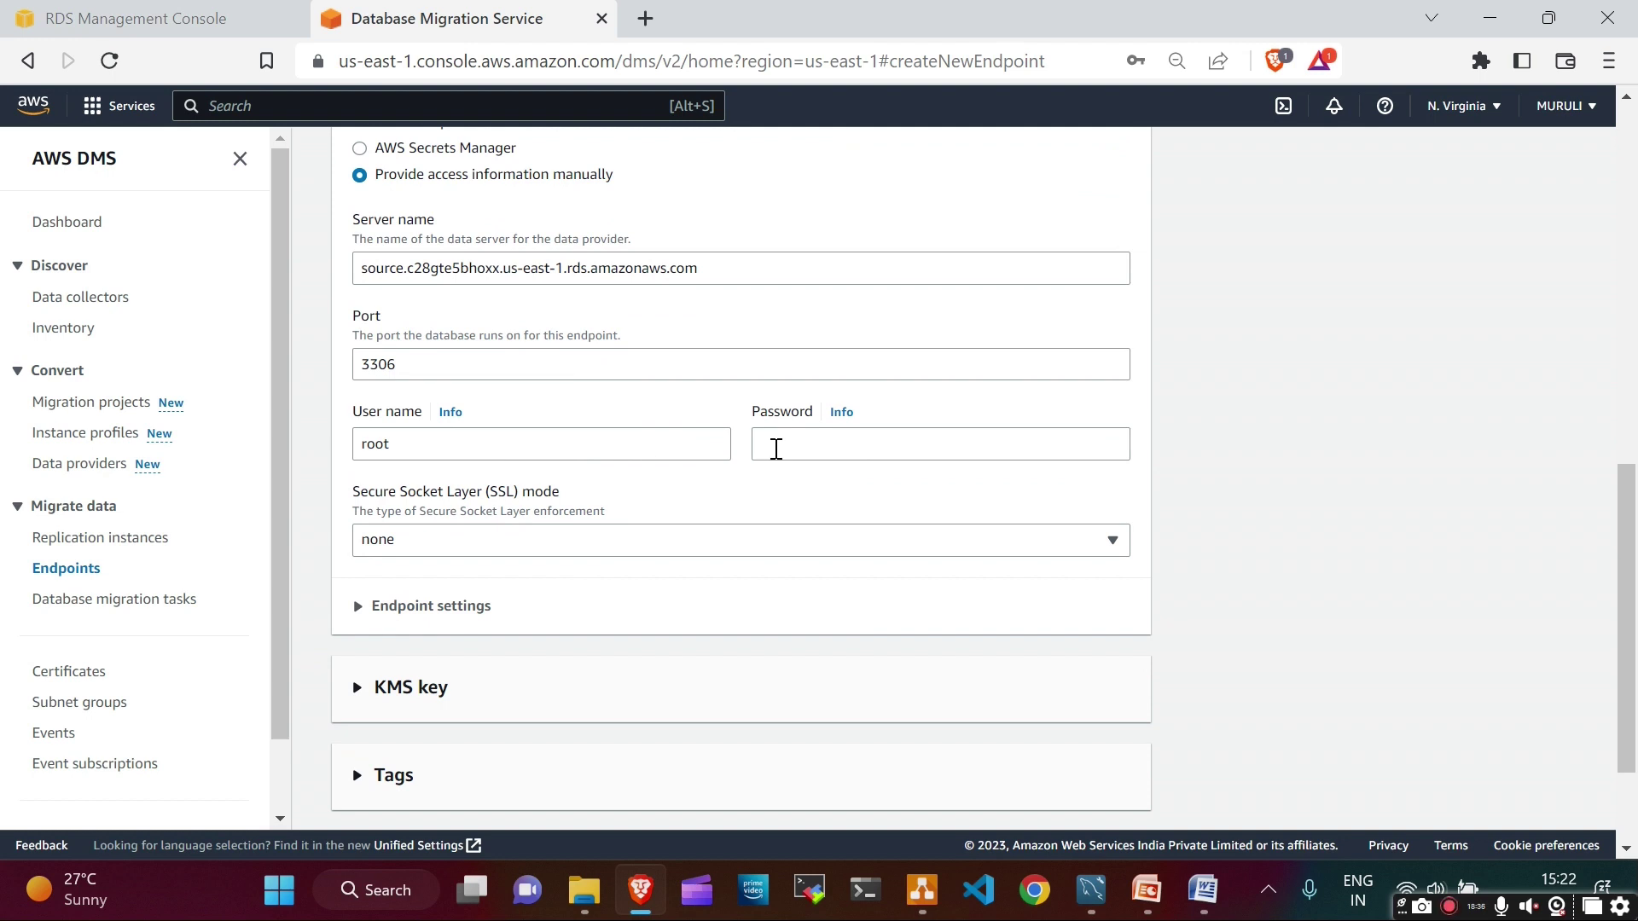
click(778, 447)
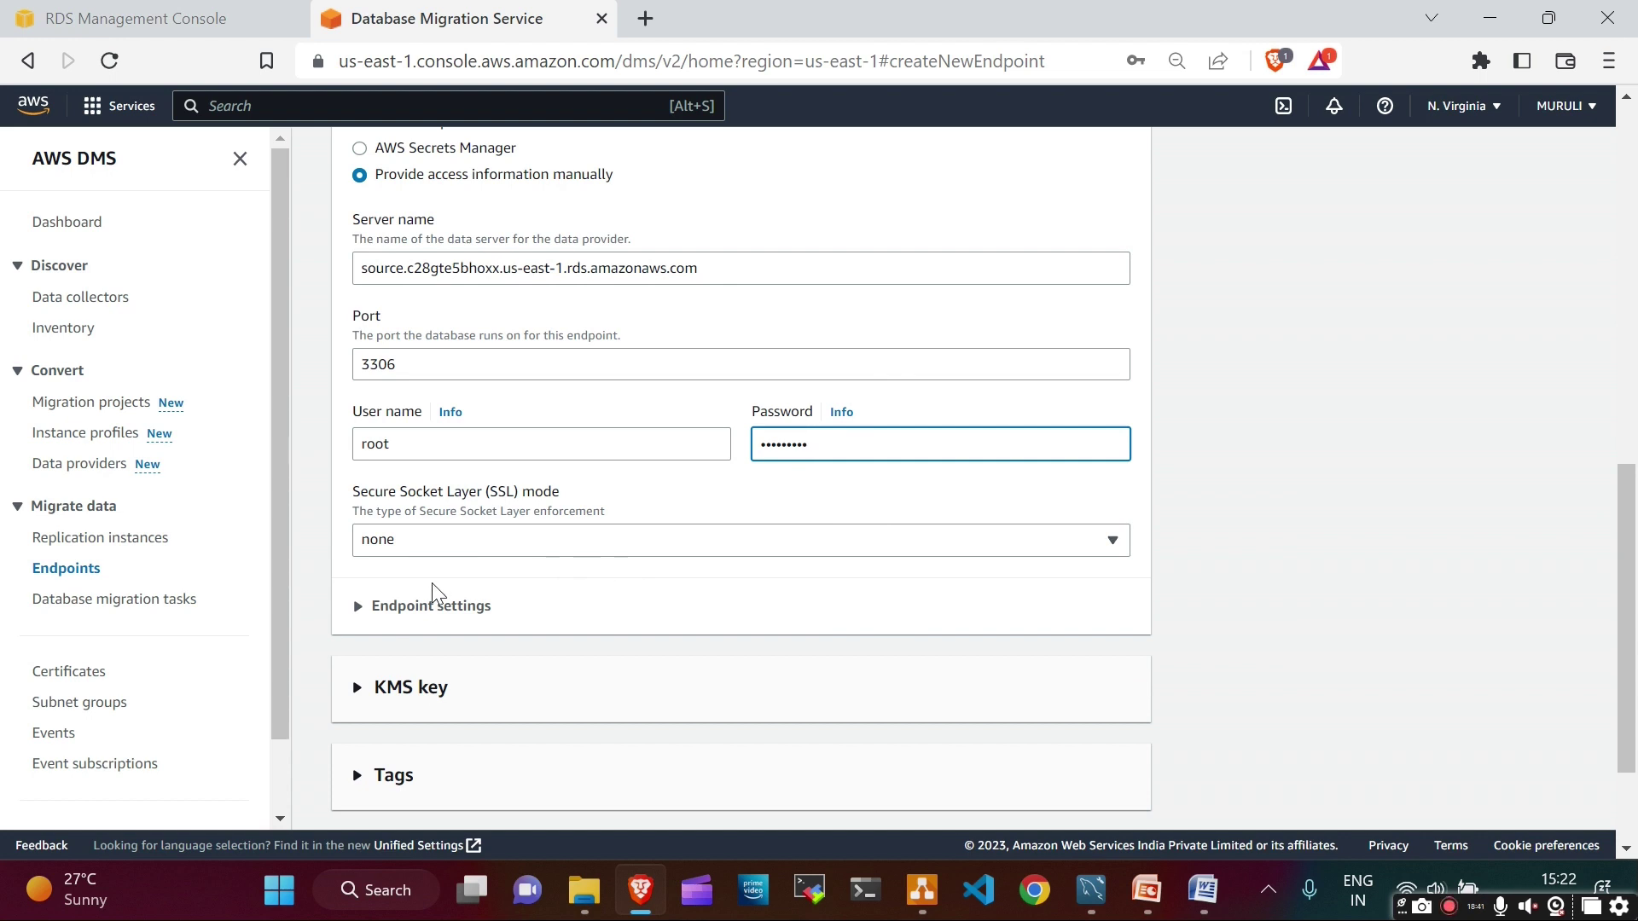
scroll(431, 583, down, 2)
Expand Endpoint settings, KMS key, Tags and Test endpoint connection, then run the test via replicationinstance.
click(363, 443)
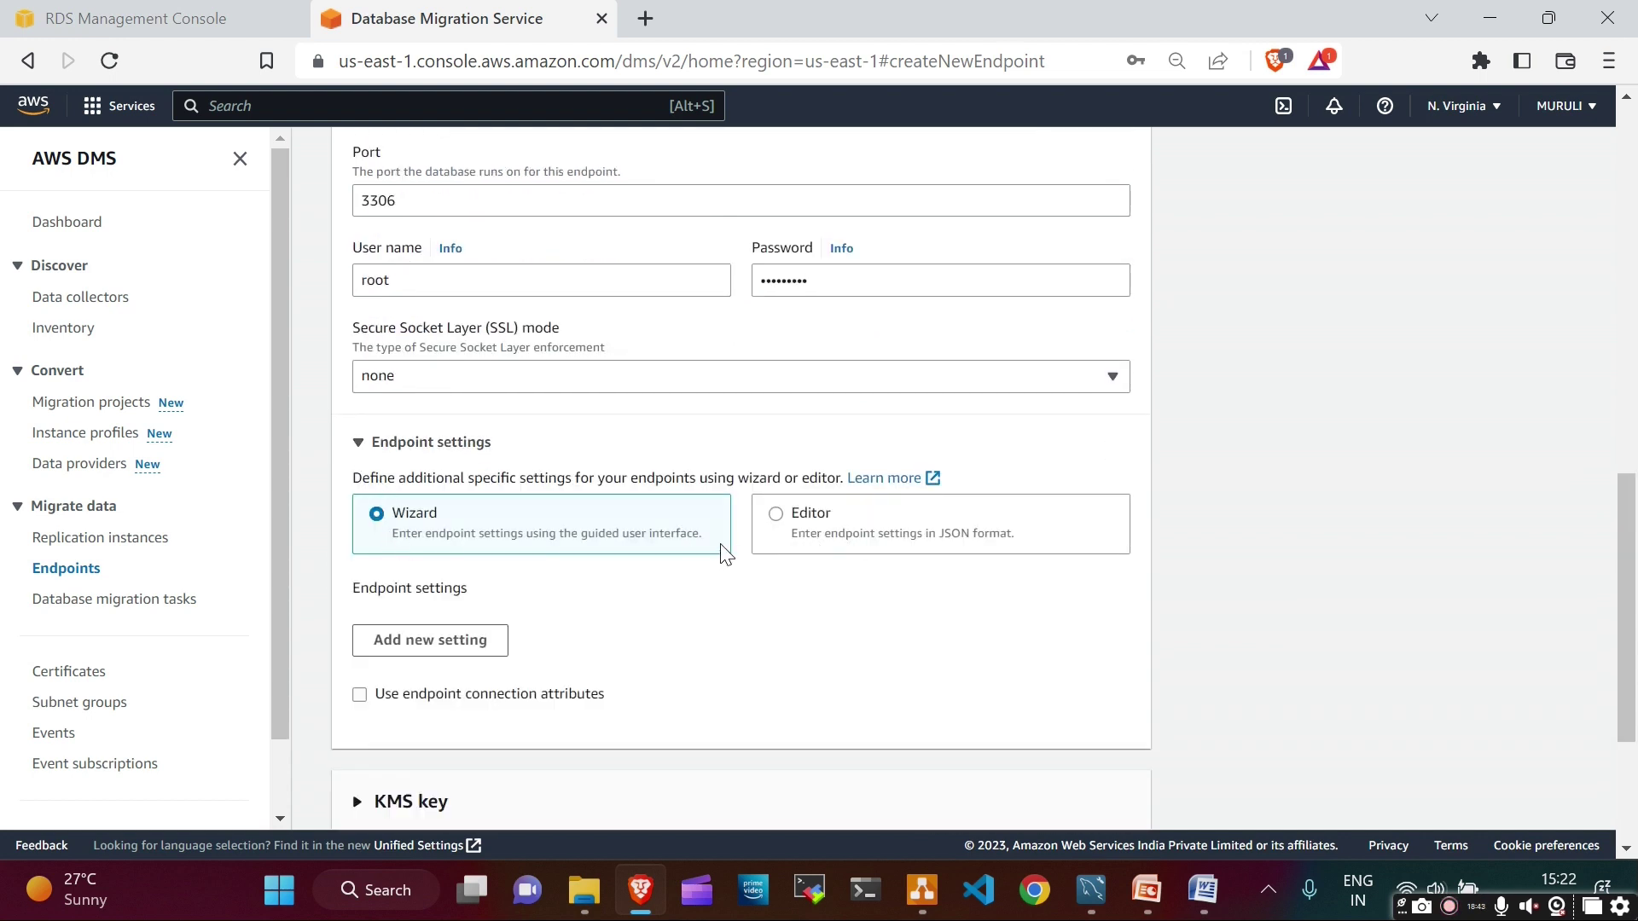
scroll(597, 580, down, 3)
click(358, 539)
scroll(391, 540, down, 3)
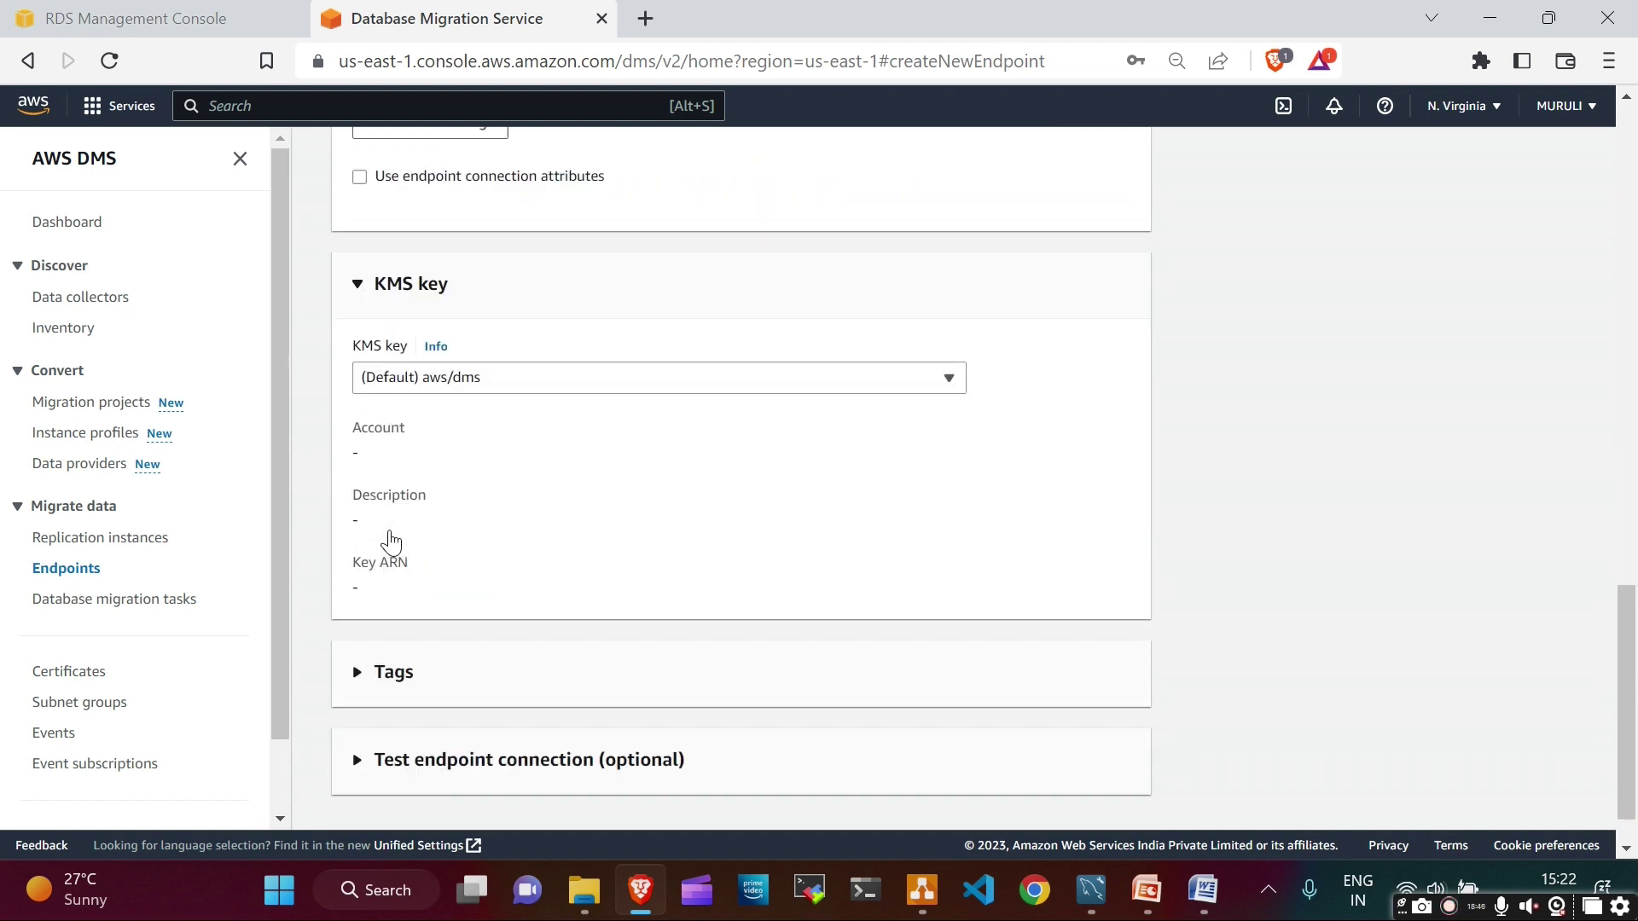
scroll(391, 541, down, 1)
click(358, 614)
scroll(465, 541, down, 3)
click(381, 694)
scroll(492, 635, down, 5)
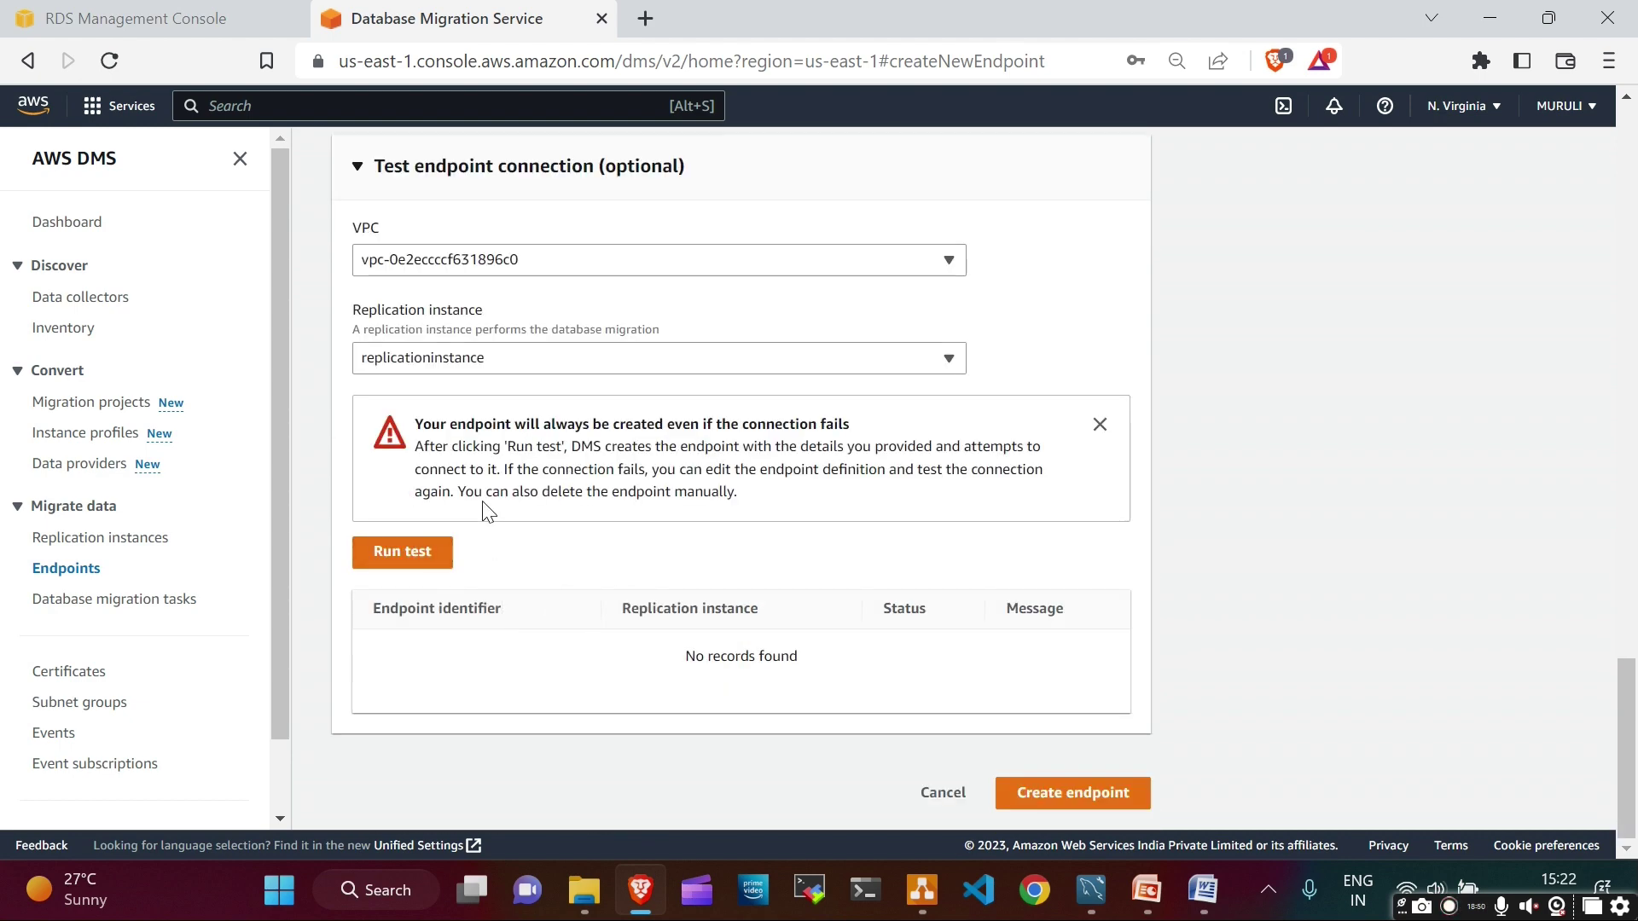
key(alt+Tab)
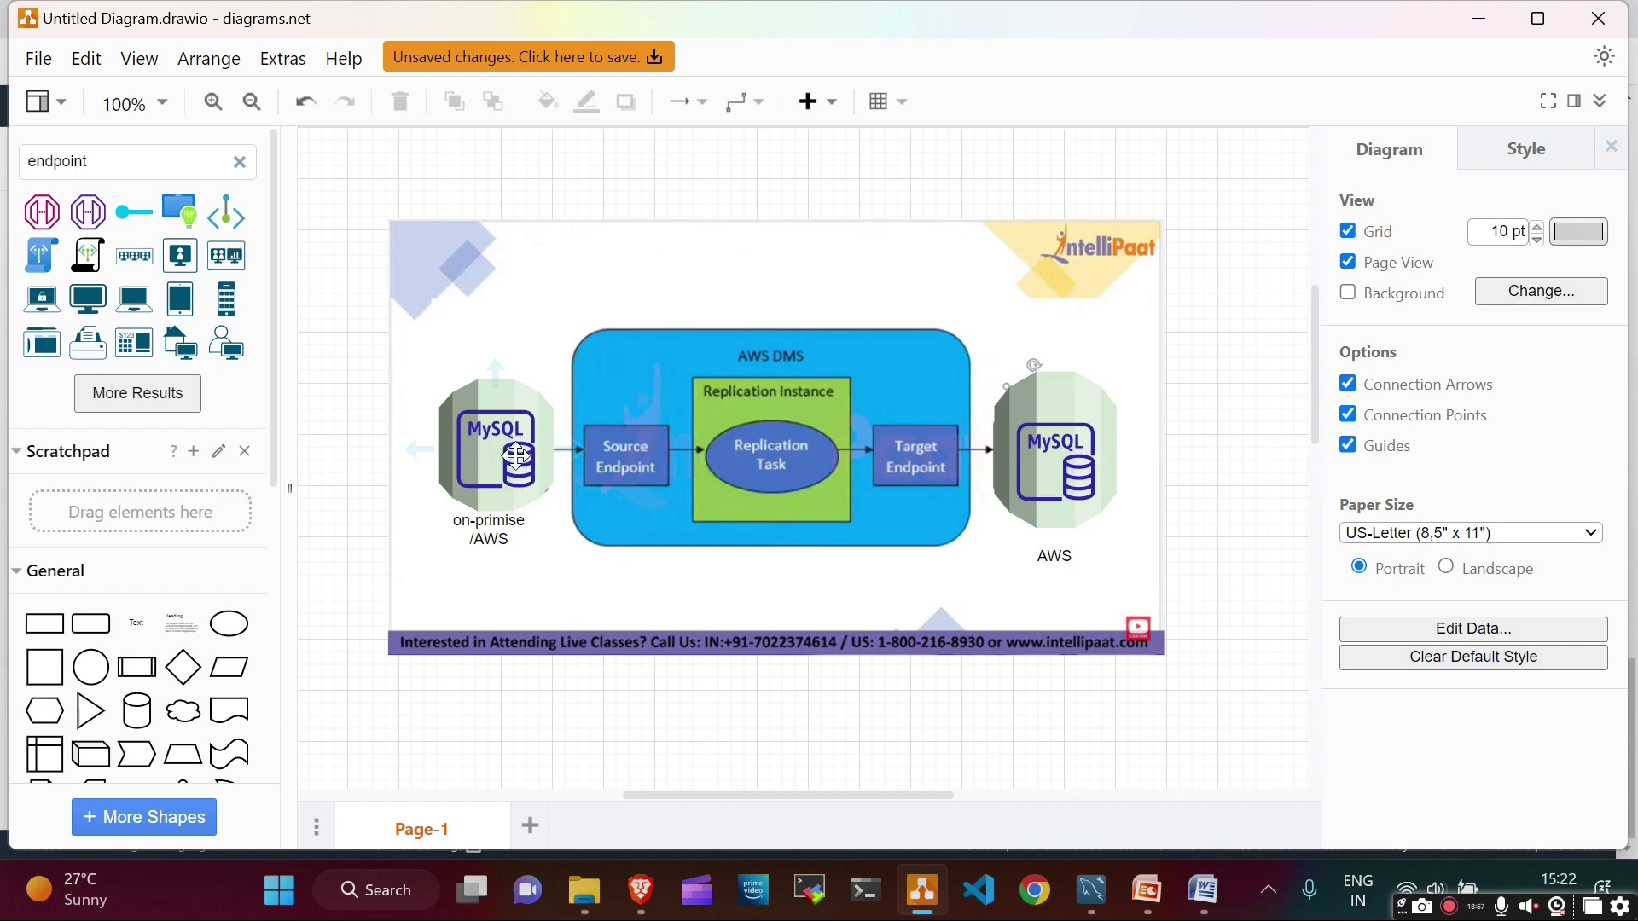
key(alt+Tab)
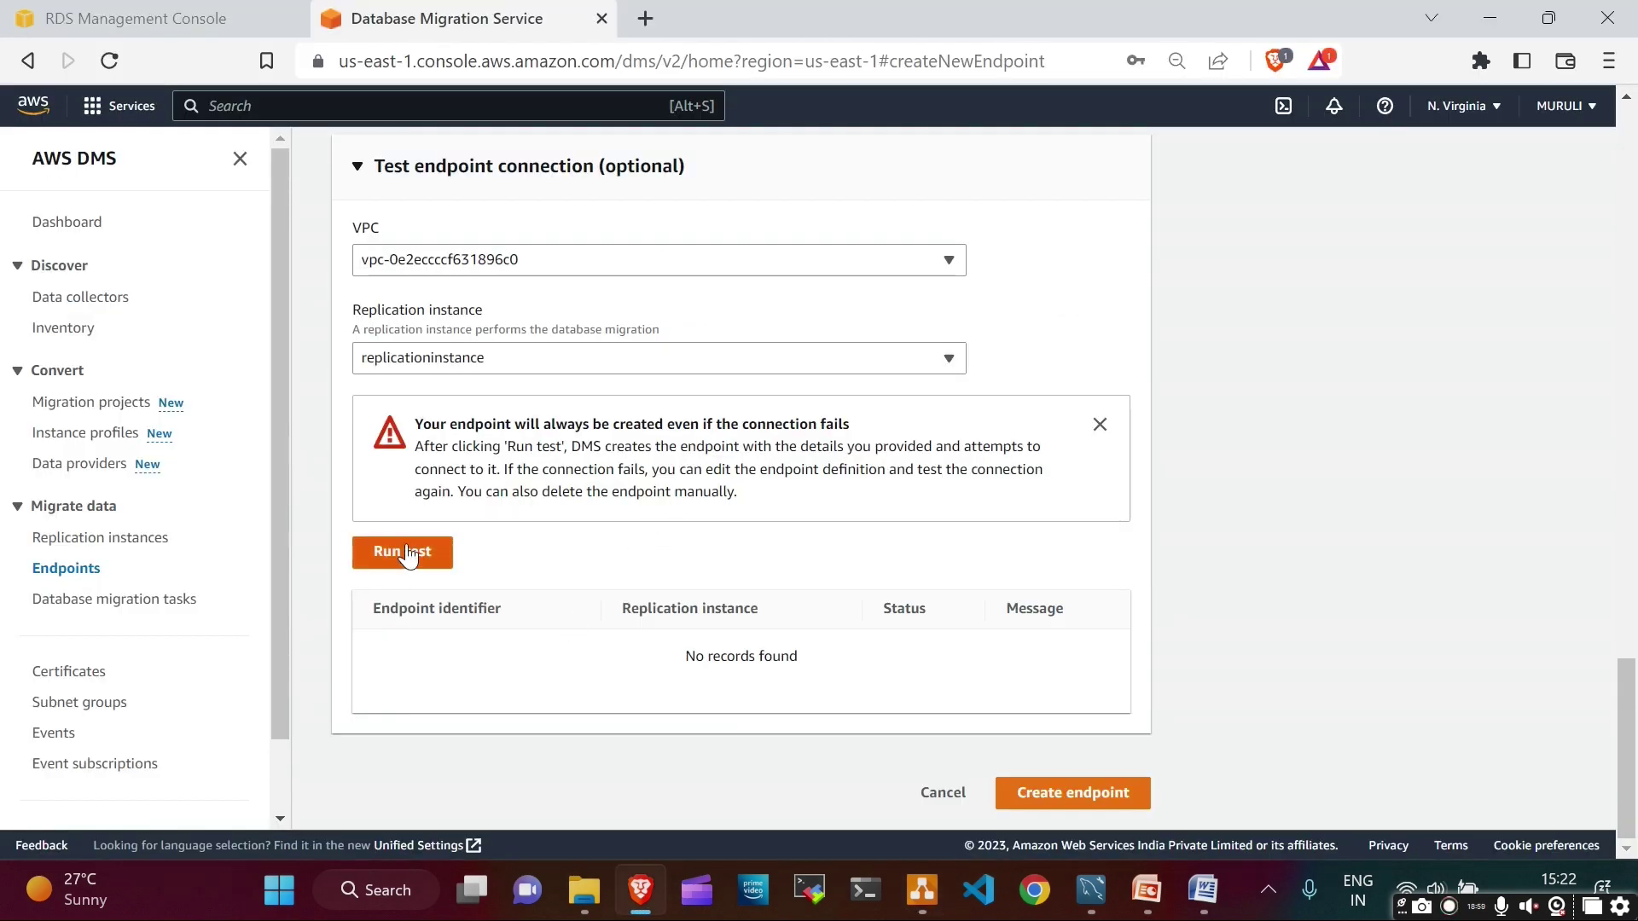
click(406, 553)
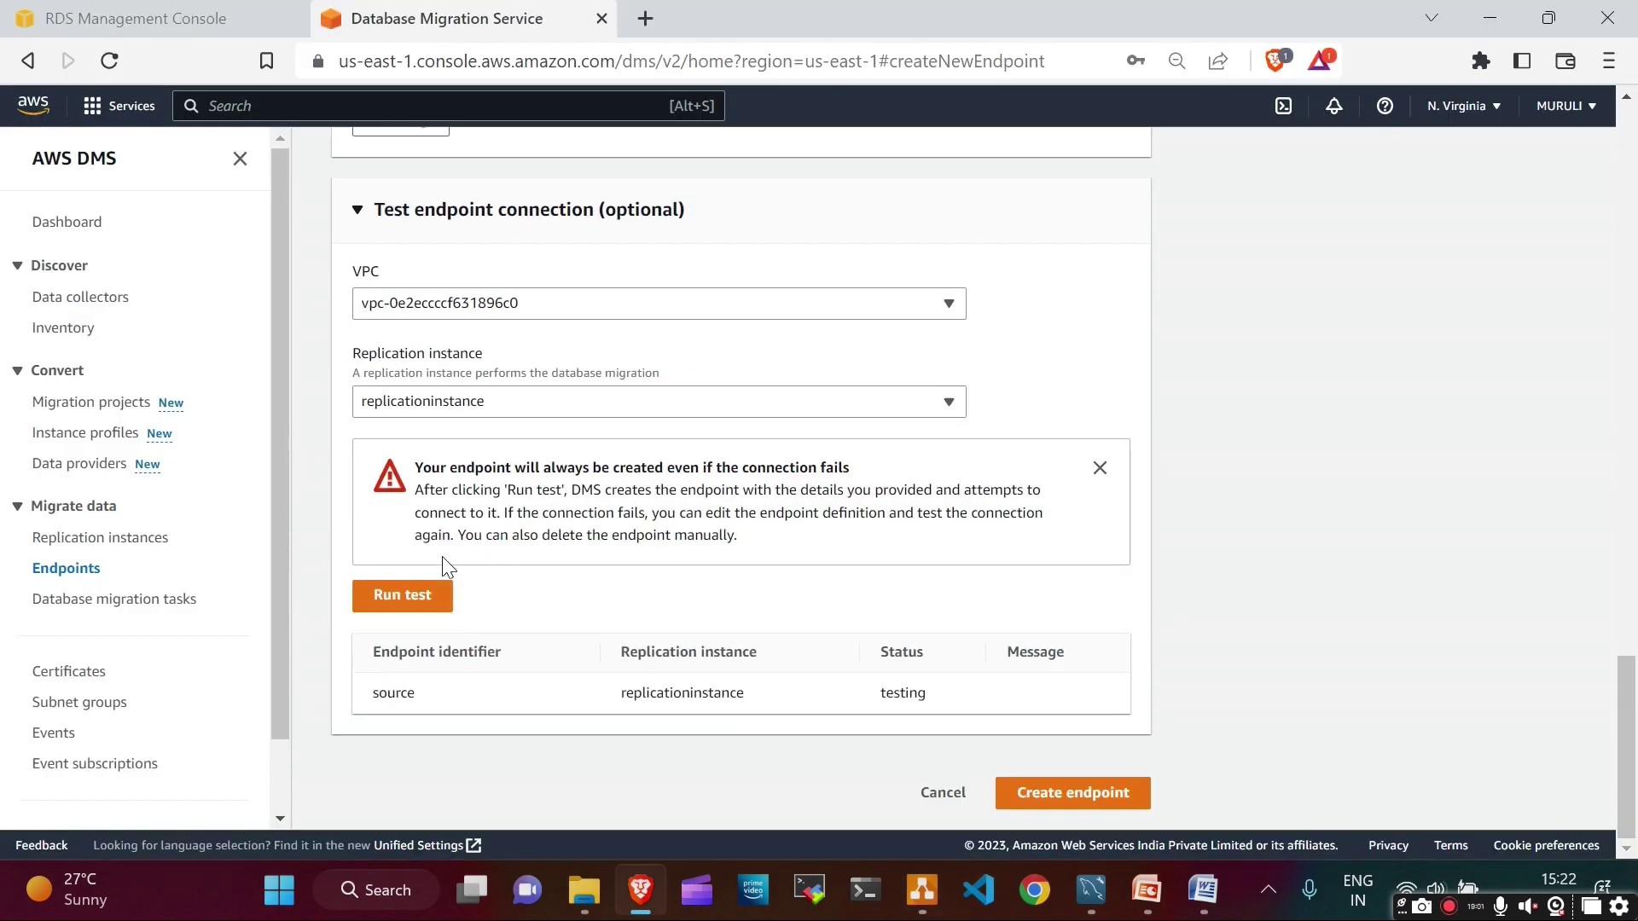
key(alt+Tab)
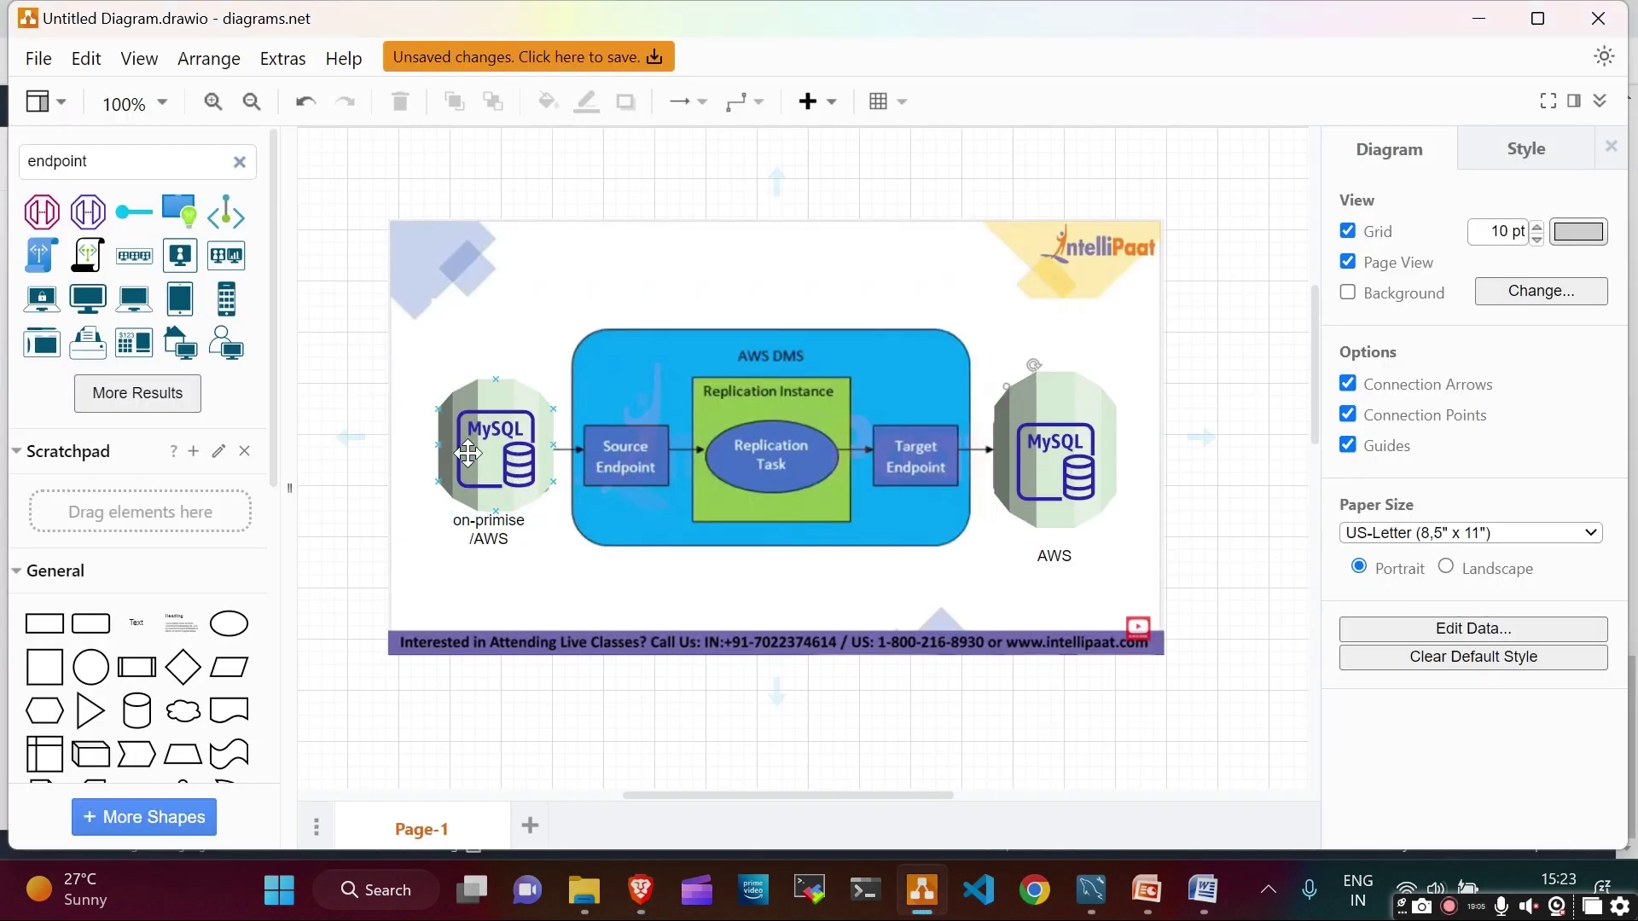
Glance at the source MySQL part of the diagram, then return to the DMS page showing the test successful.
click(657, 559)
key(alt+Tab)
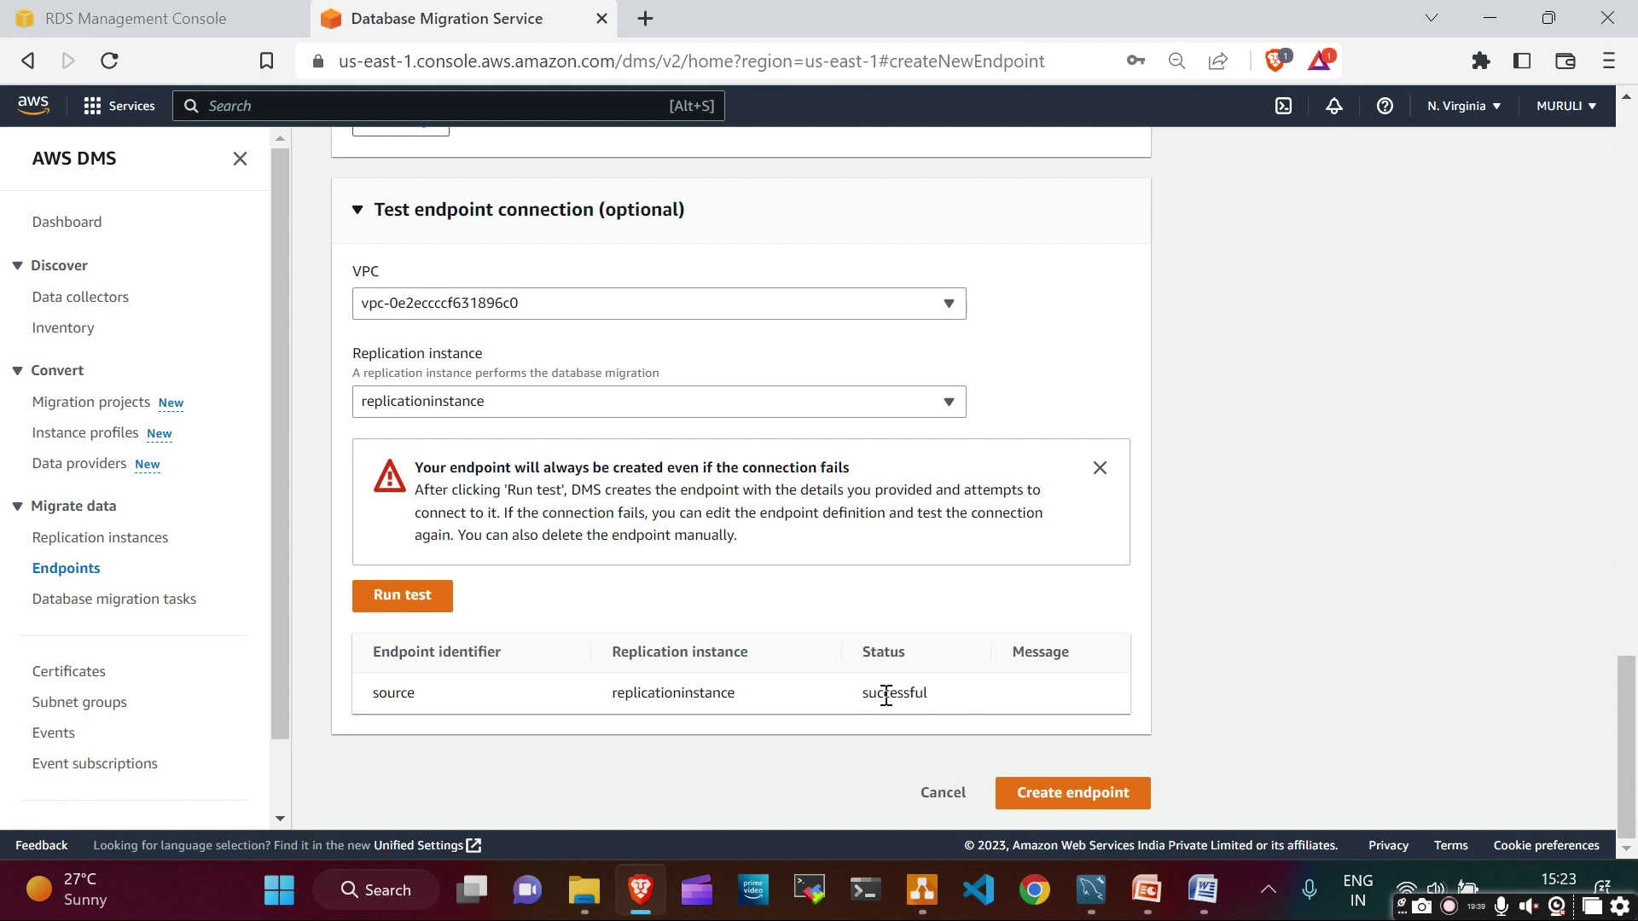
Create the 'source' endpoint, confirm it is Active in the Endpoints list, and start another endpoint.
click(1069, 798)
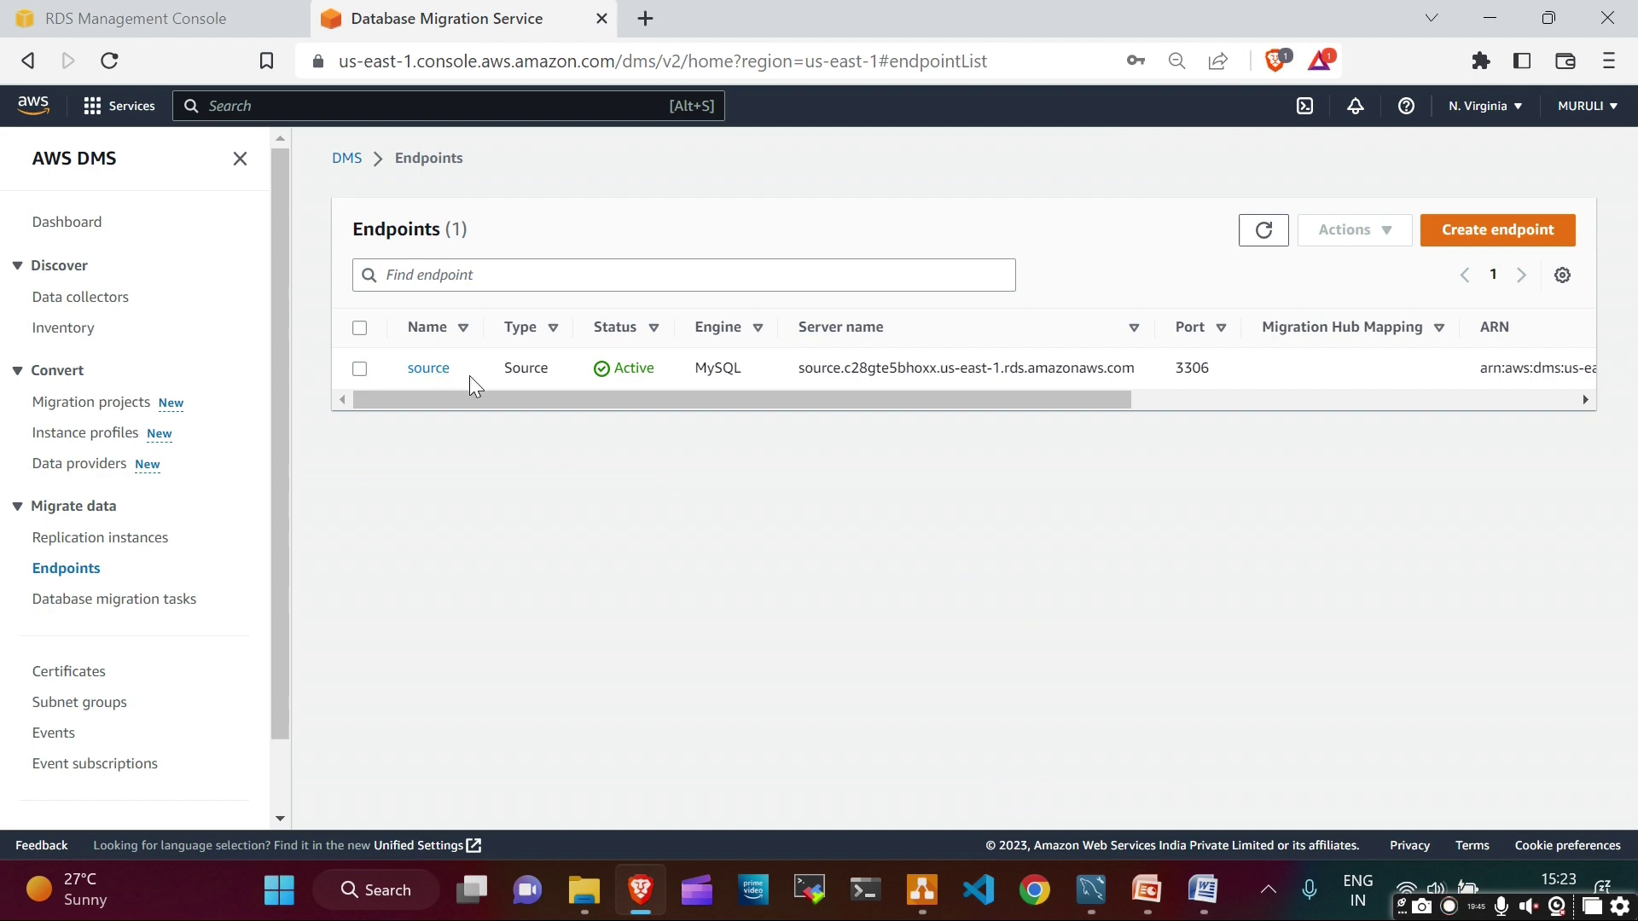
key(alt+Tab)
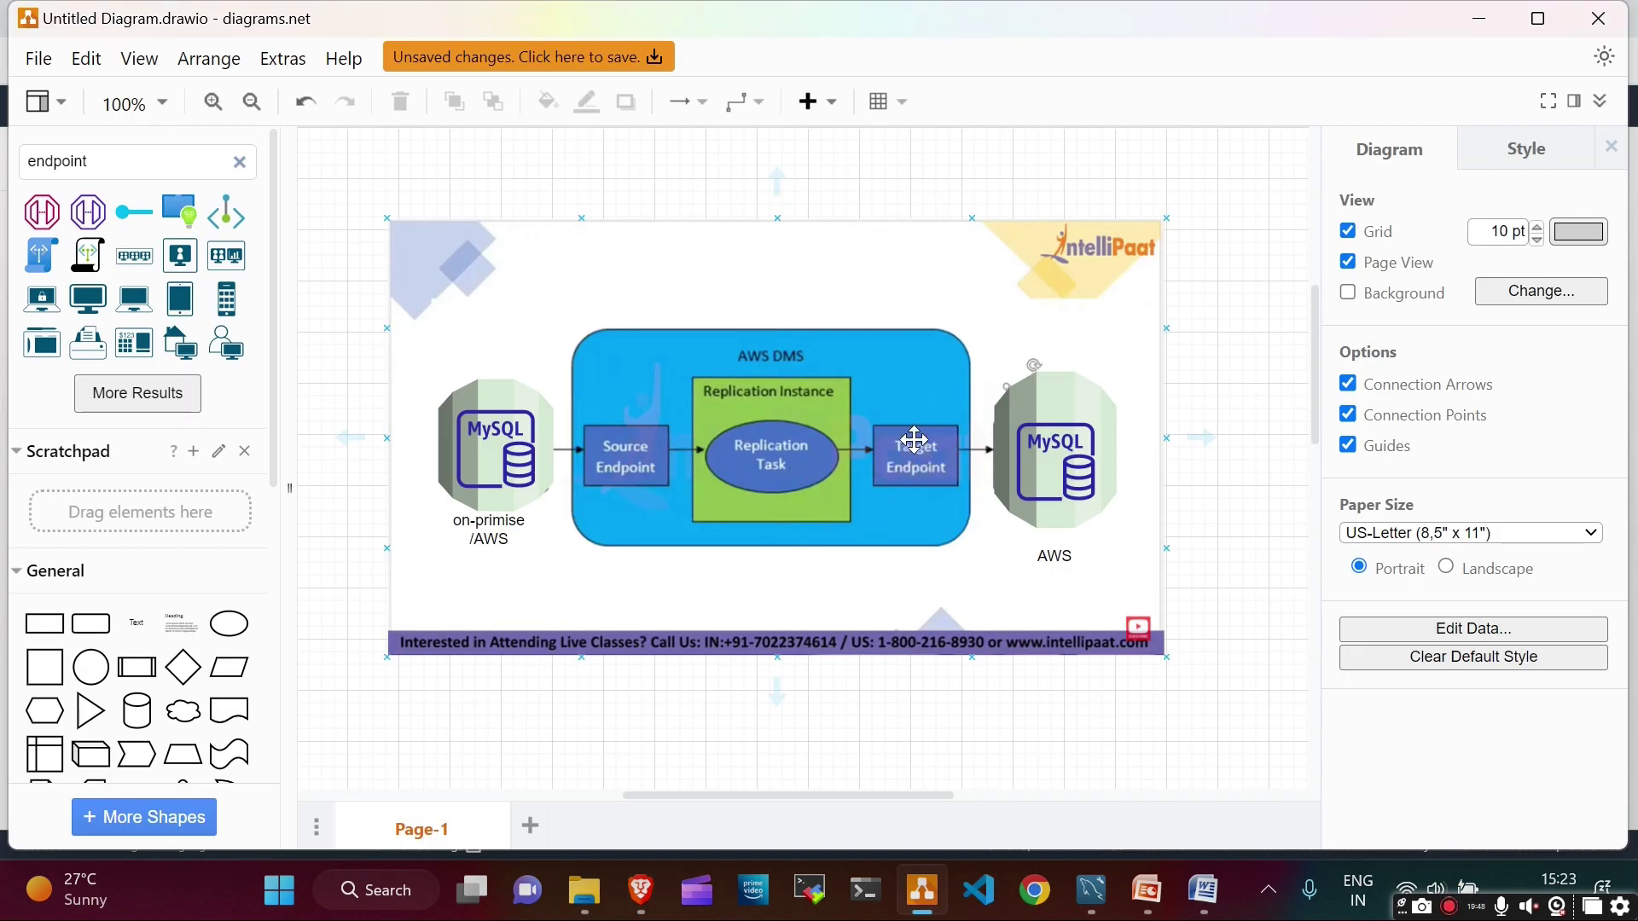
key(alt+Tab)
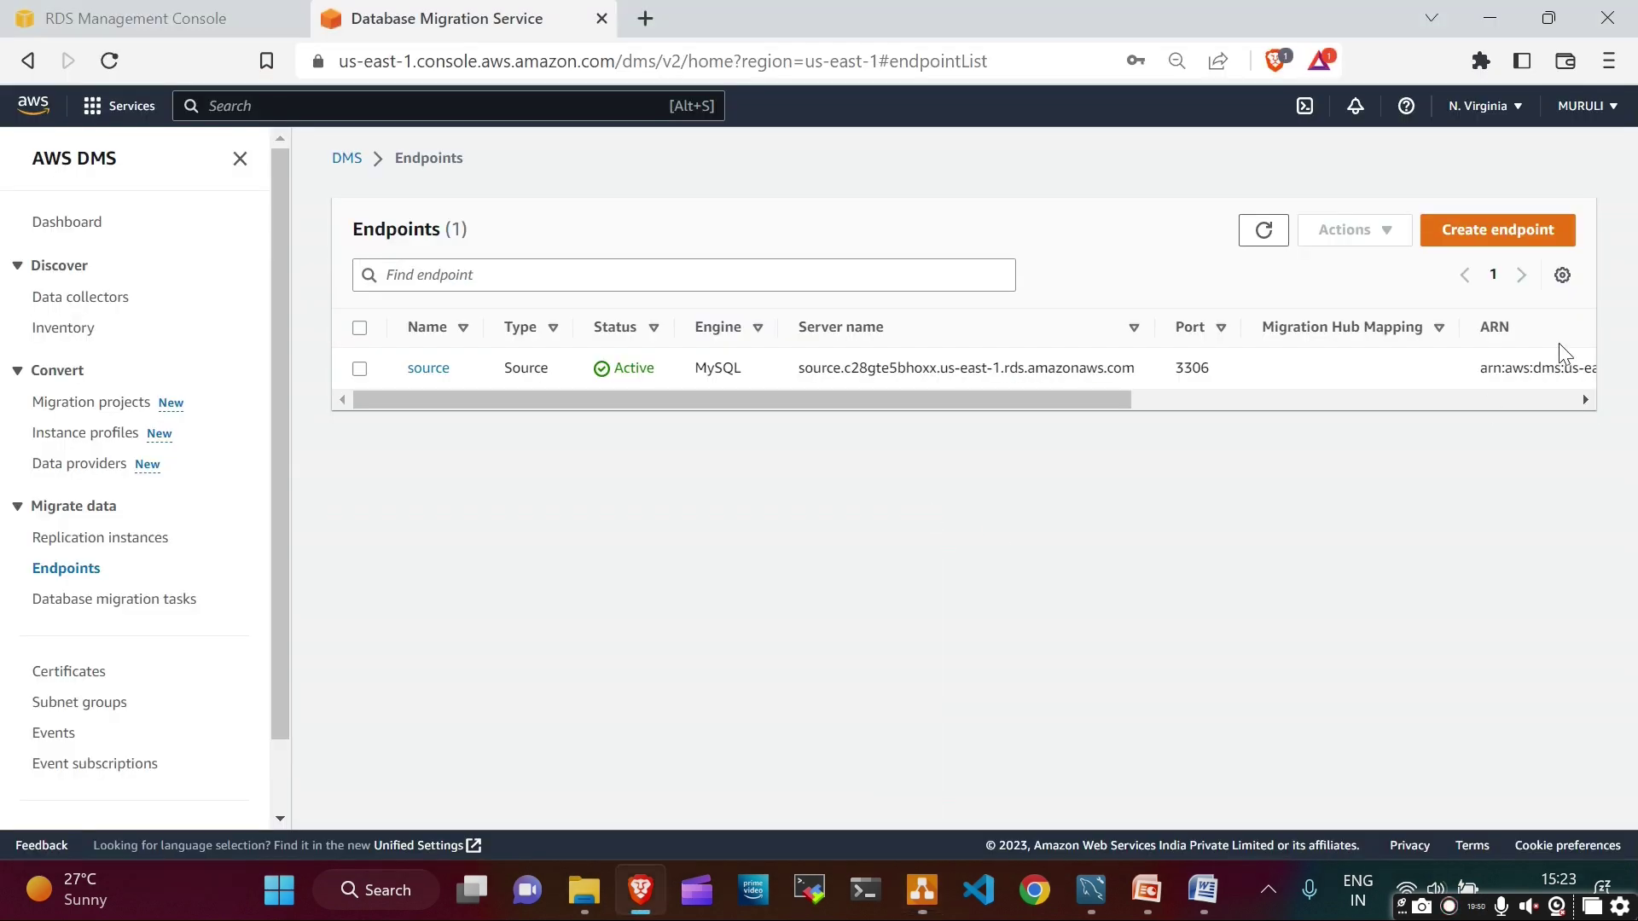
click(1486, 249)
Make this a Target endpoint based on the 'destination' RDS DB instance.
click(806, 377)
click(408, 478)
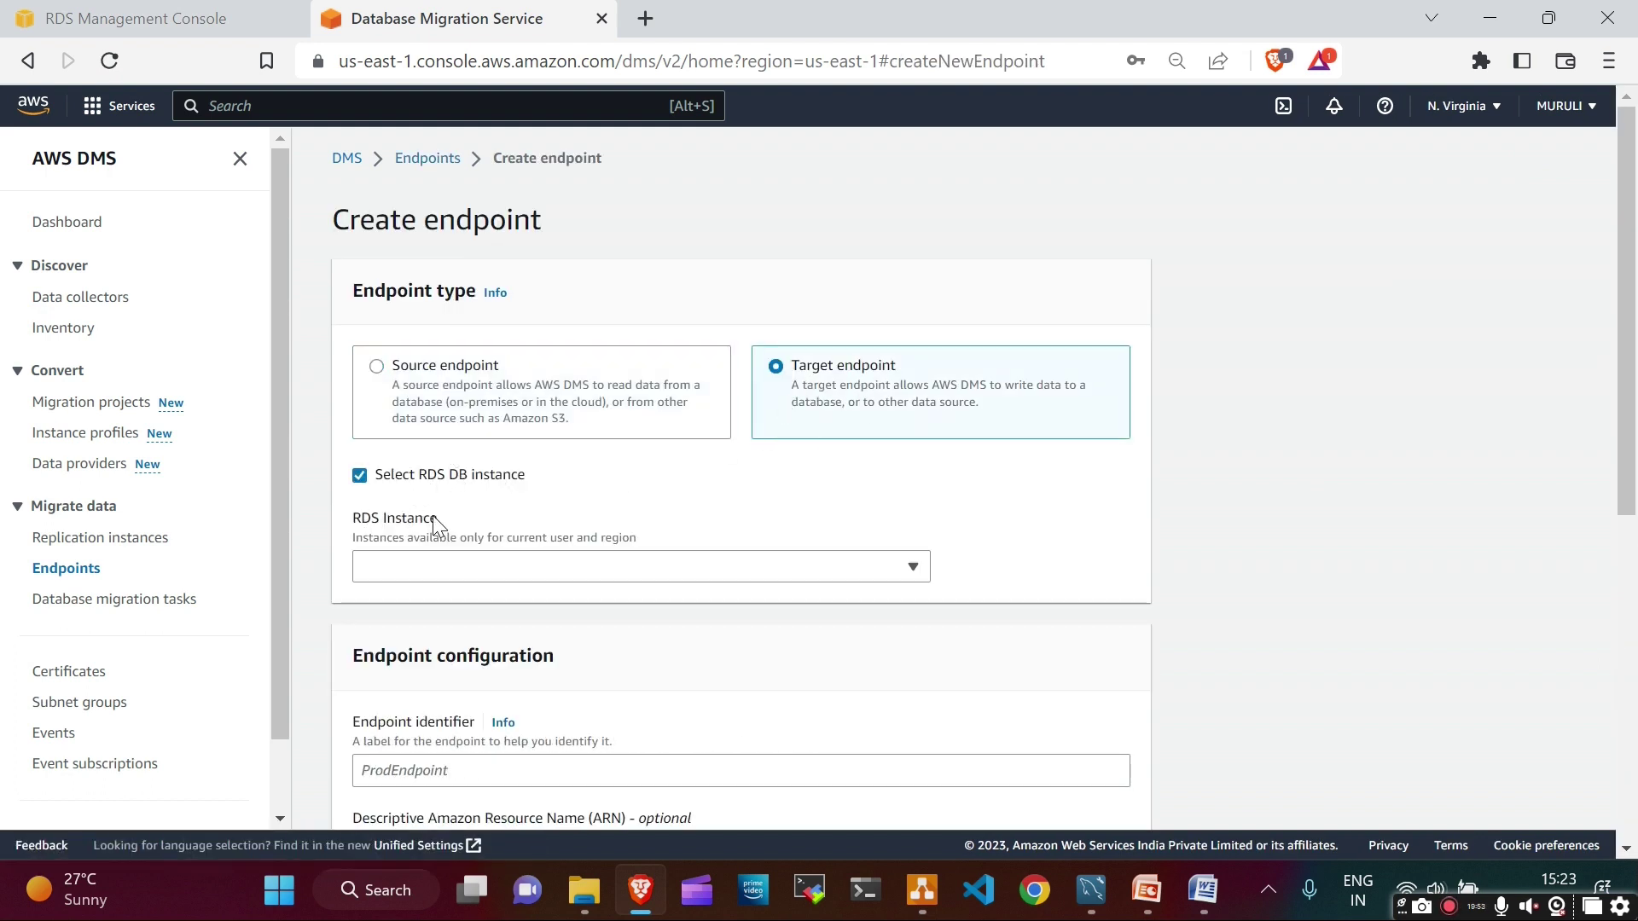
click(447, 568)
click(421, 636)
scroll(578, 528, down, 3)
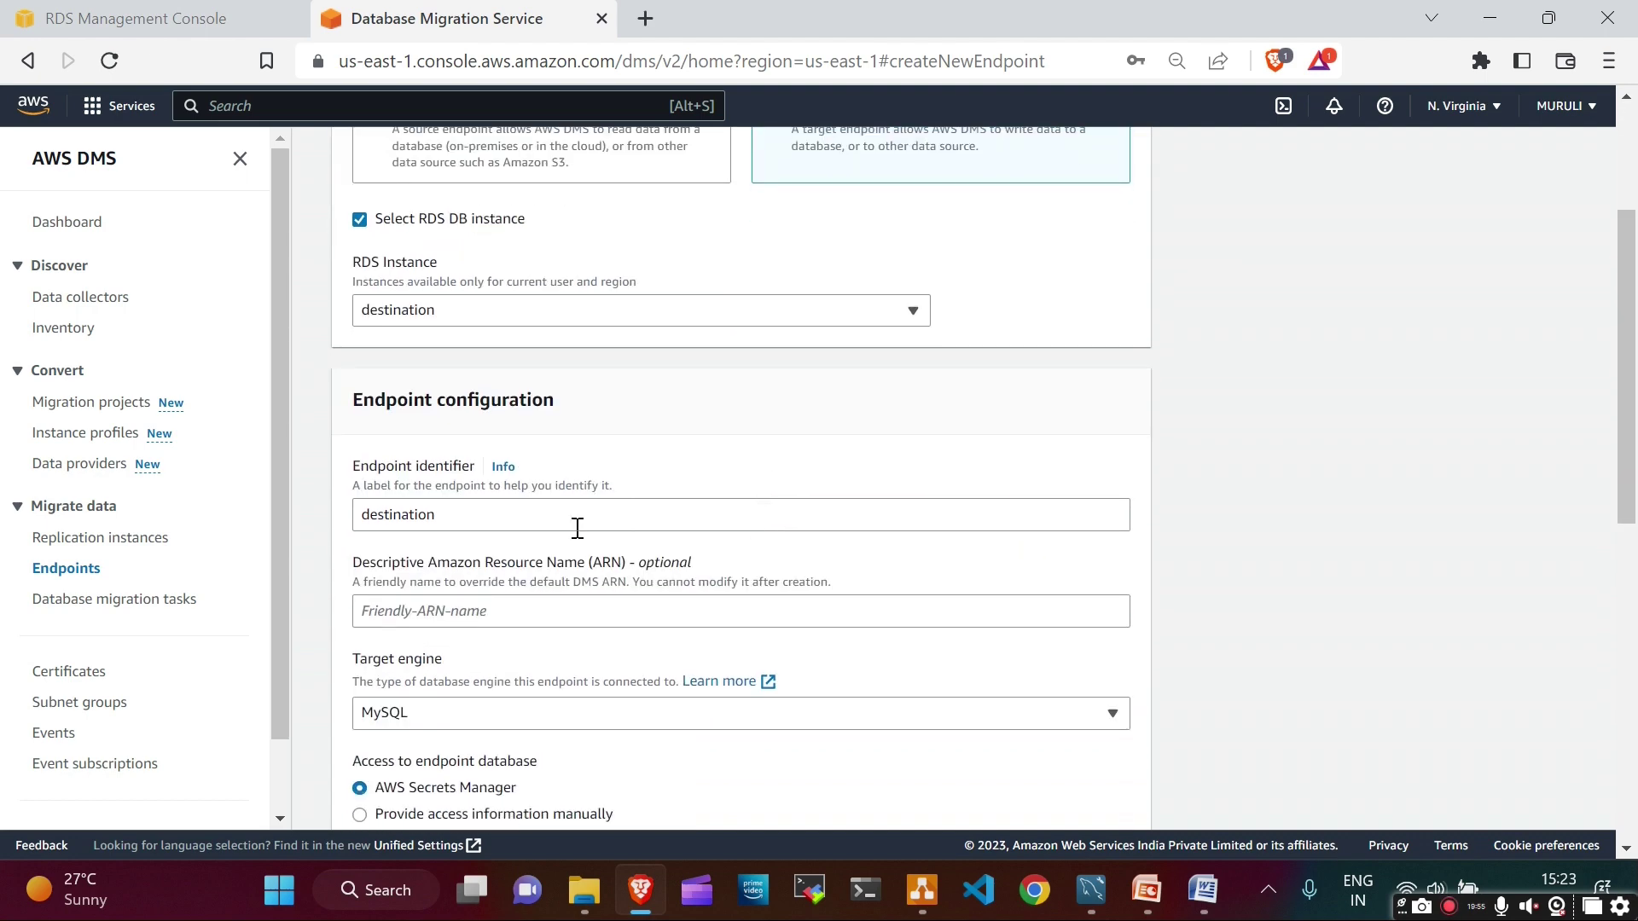
scroll(414, 469, down, 8)
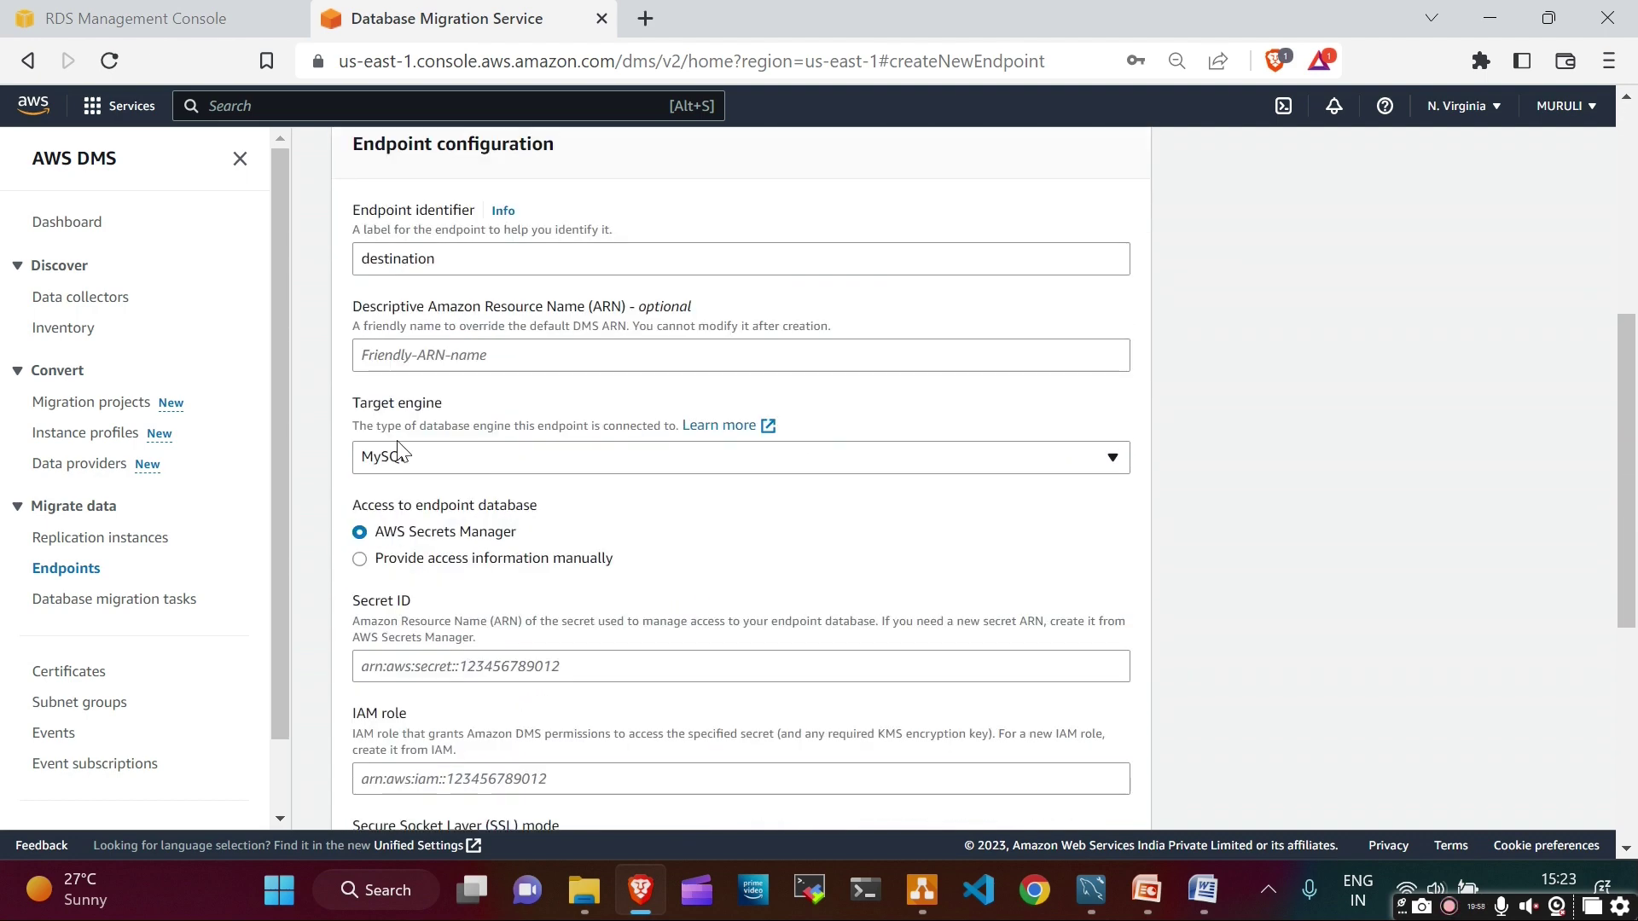
scroll(414, 468, up, 4)
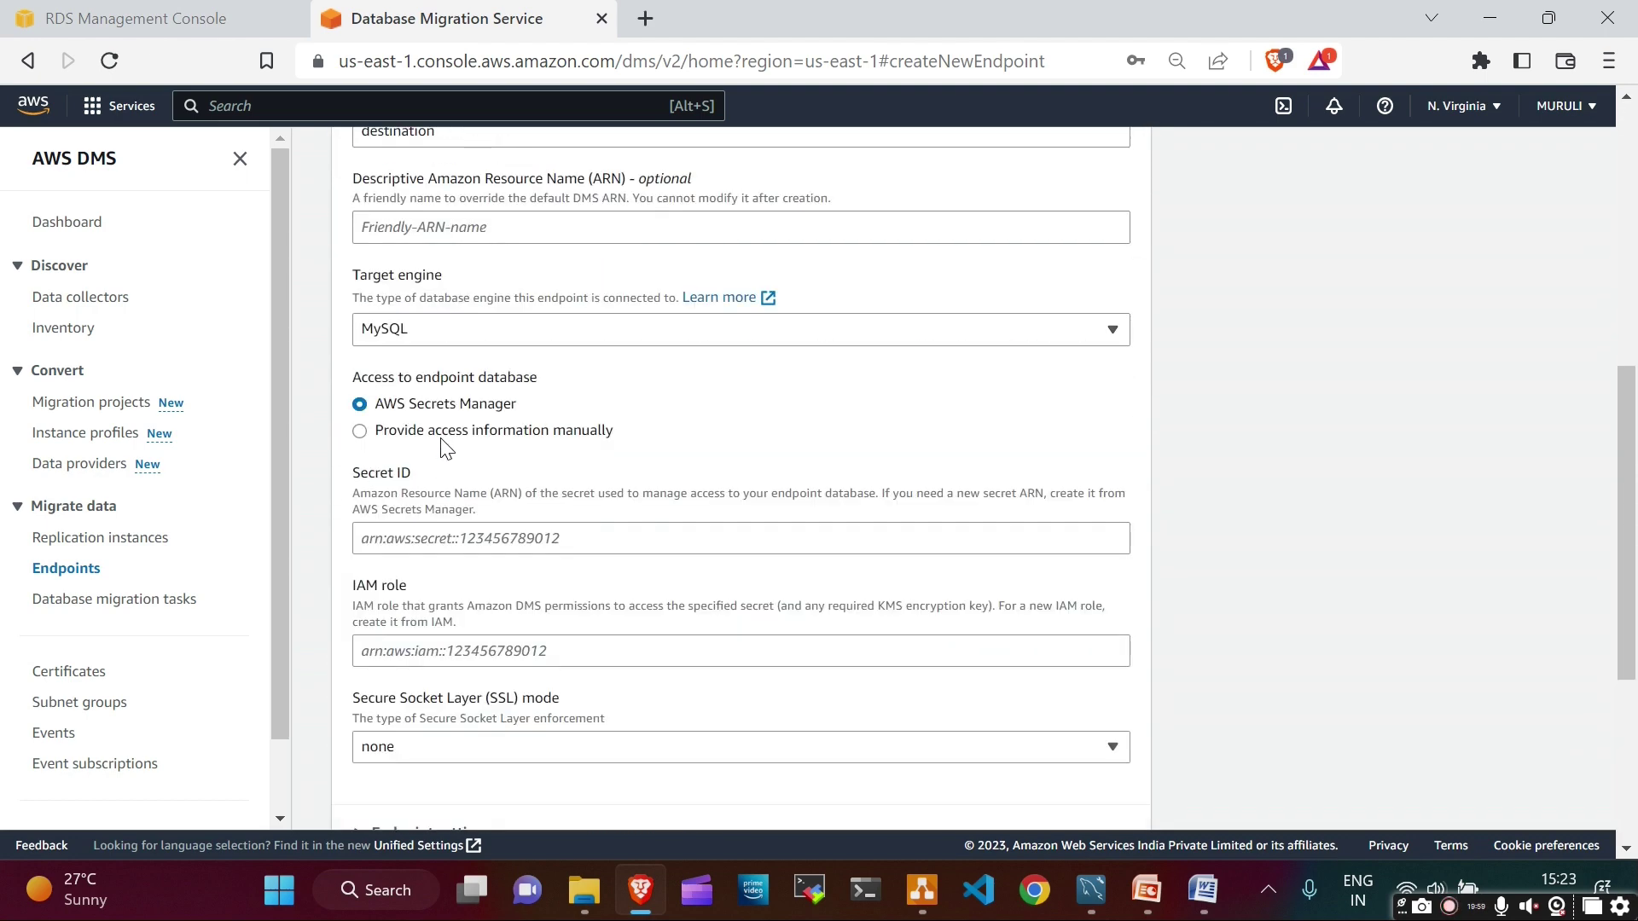
Provide access details manually with the target database password, then run the connection test via replicationinstance.
click(442, 437)
scroll(464, 534, down, 4)
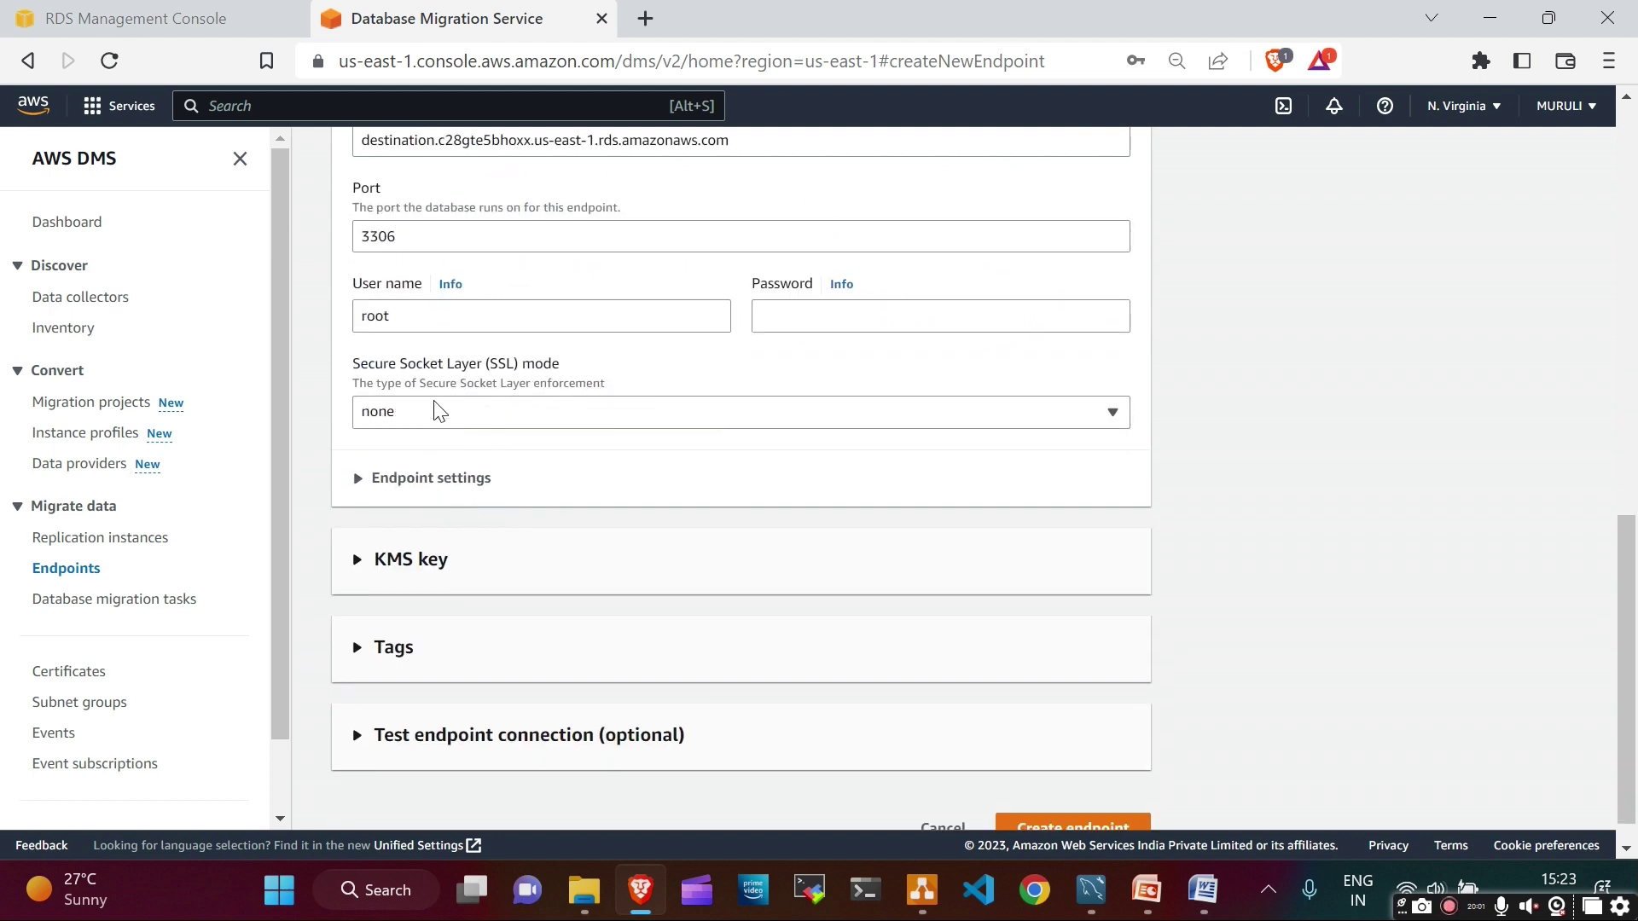
click(785, 321)
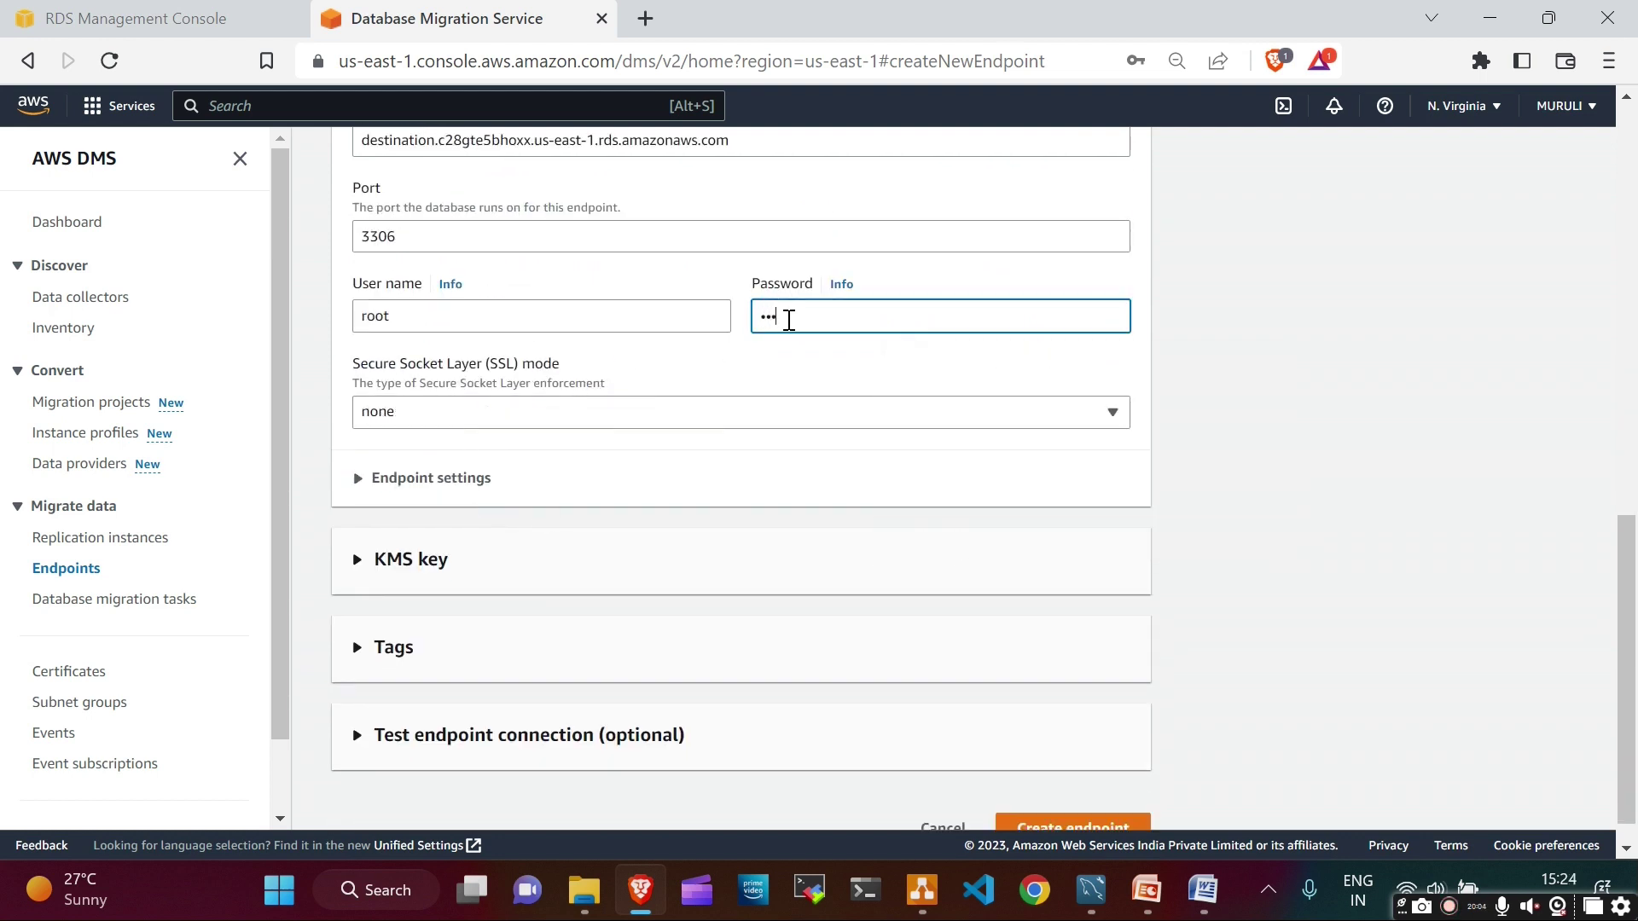
click(431, 436)
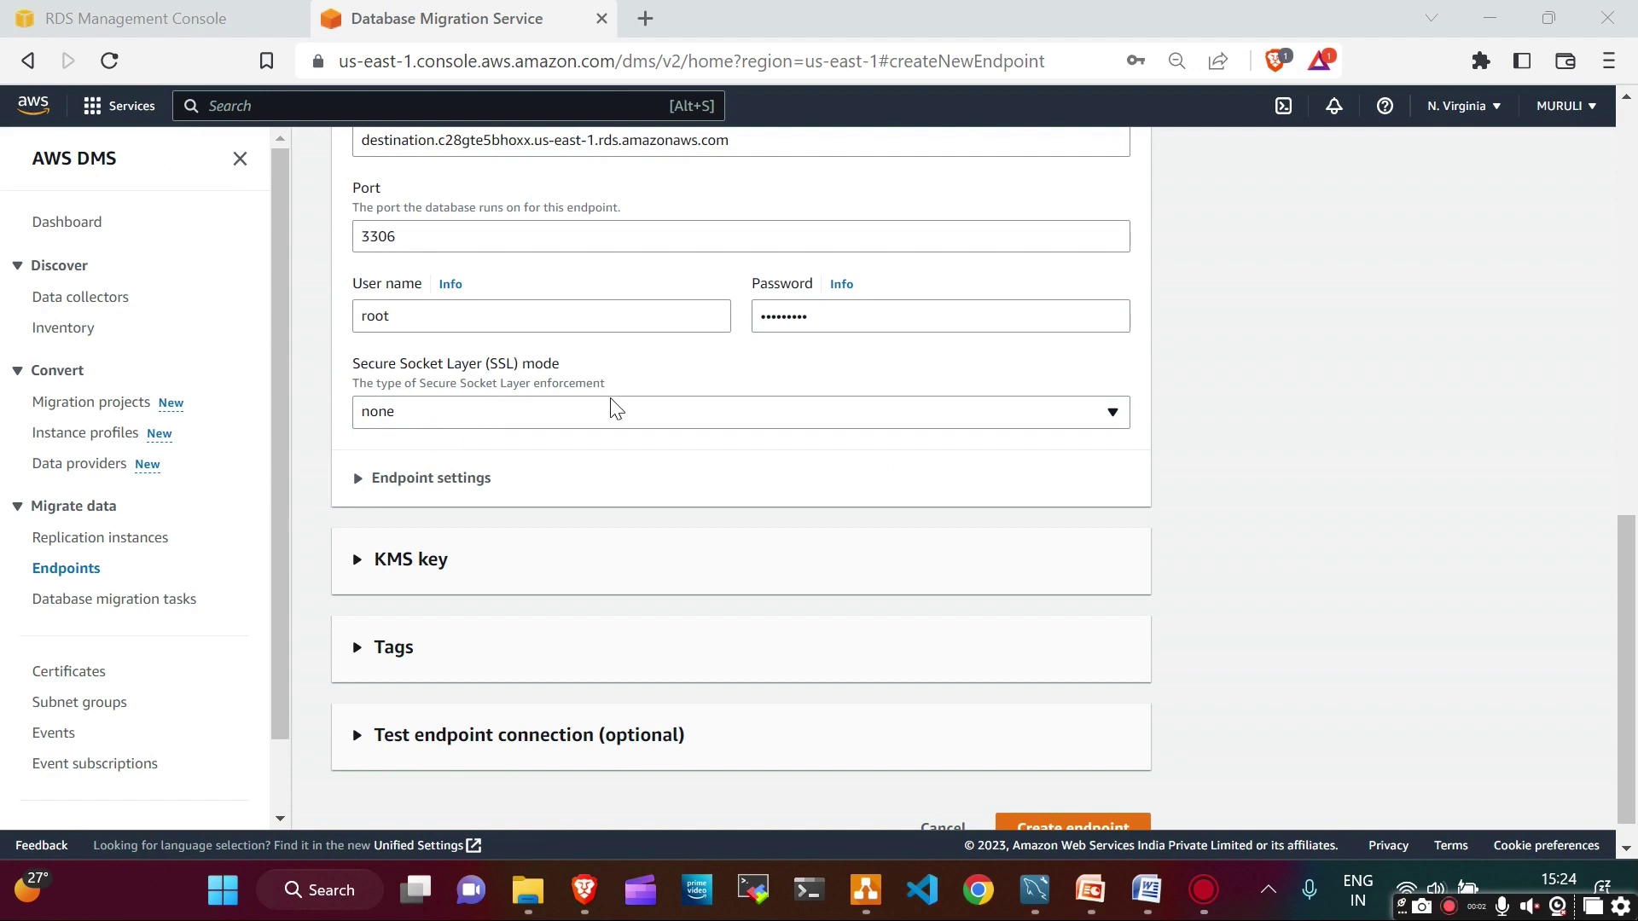
scroll(616, 410, down, 1)
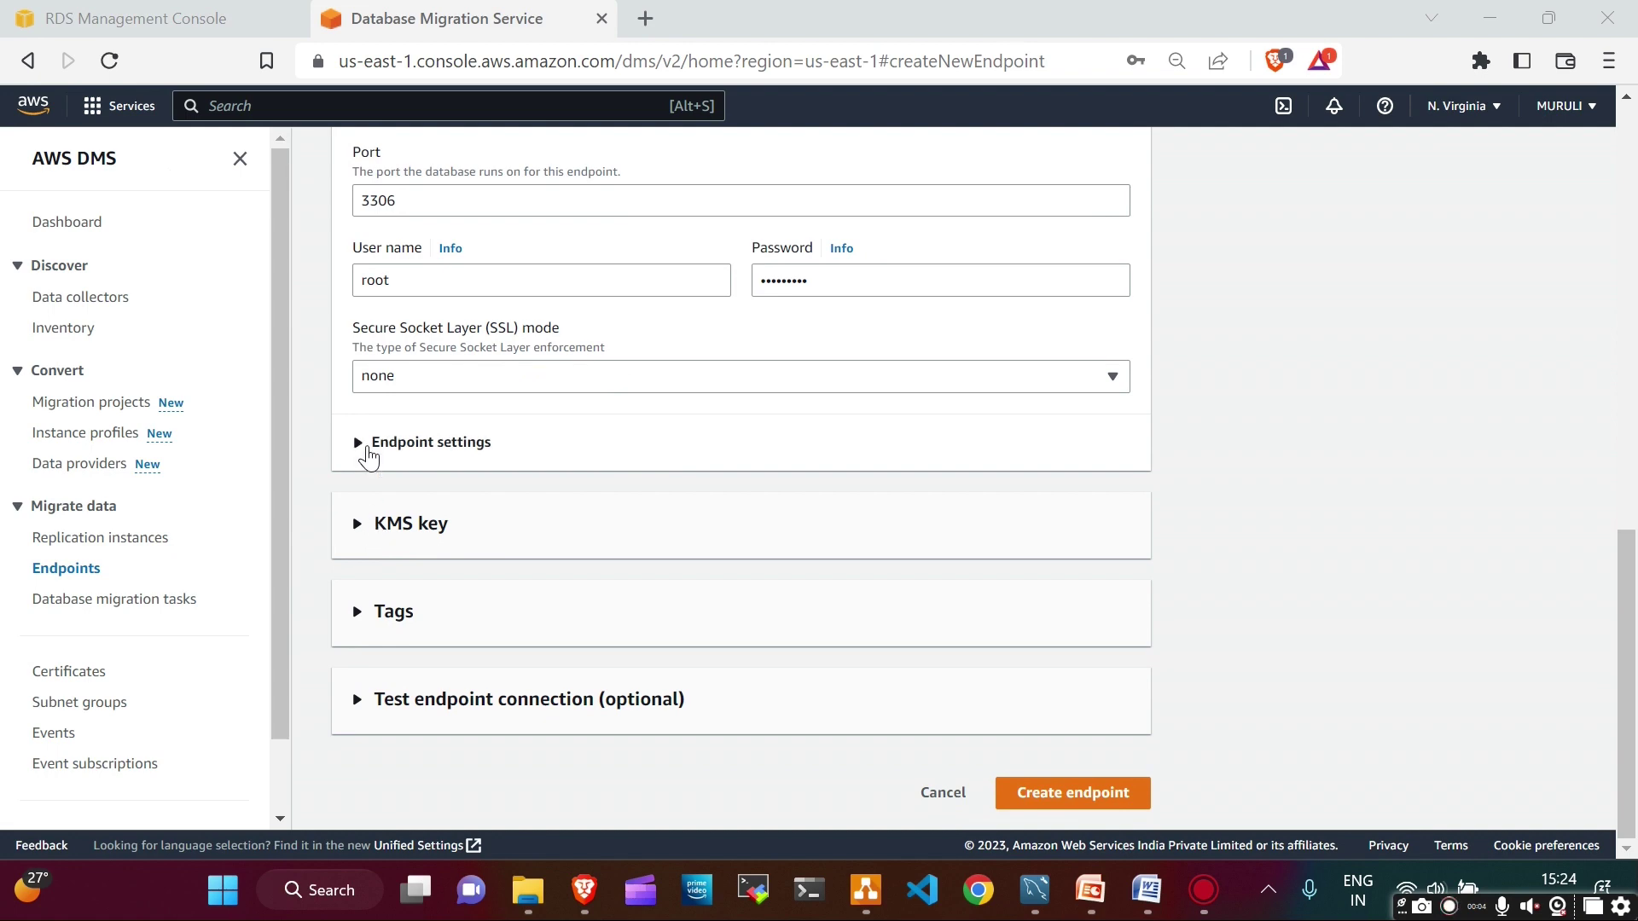
click(368, 455)
click(368, 450)
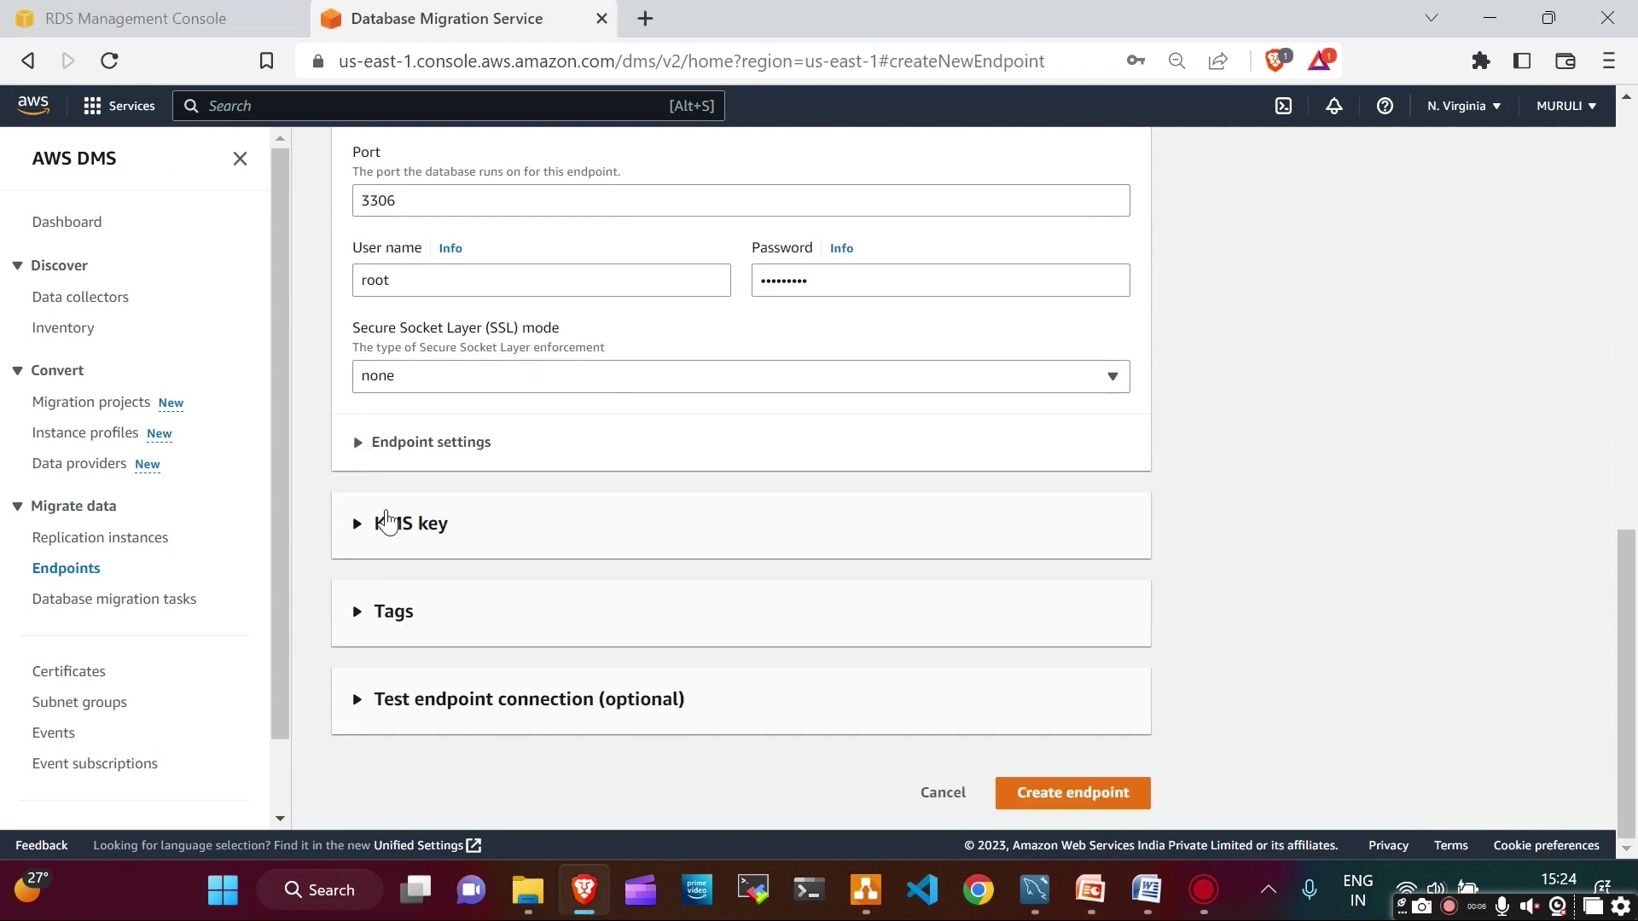
click(545, 701)
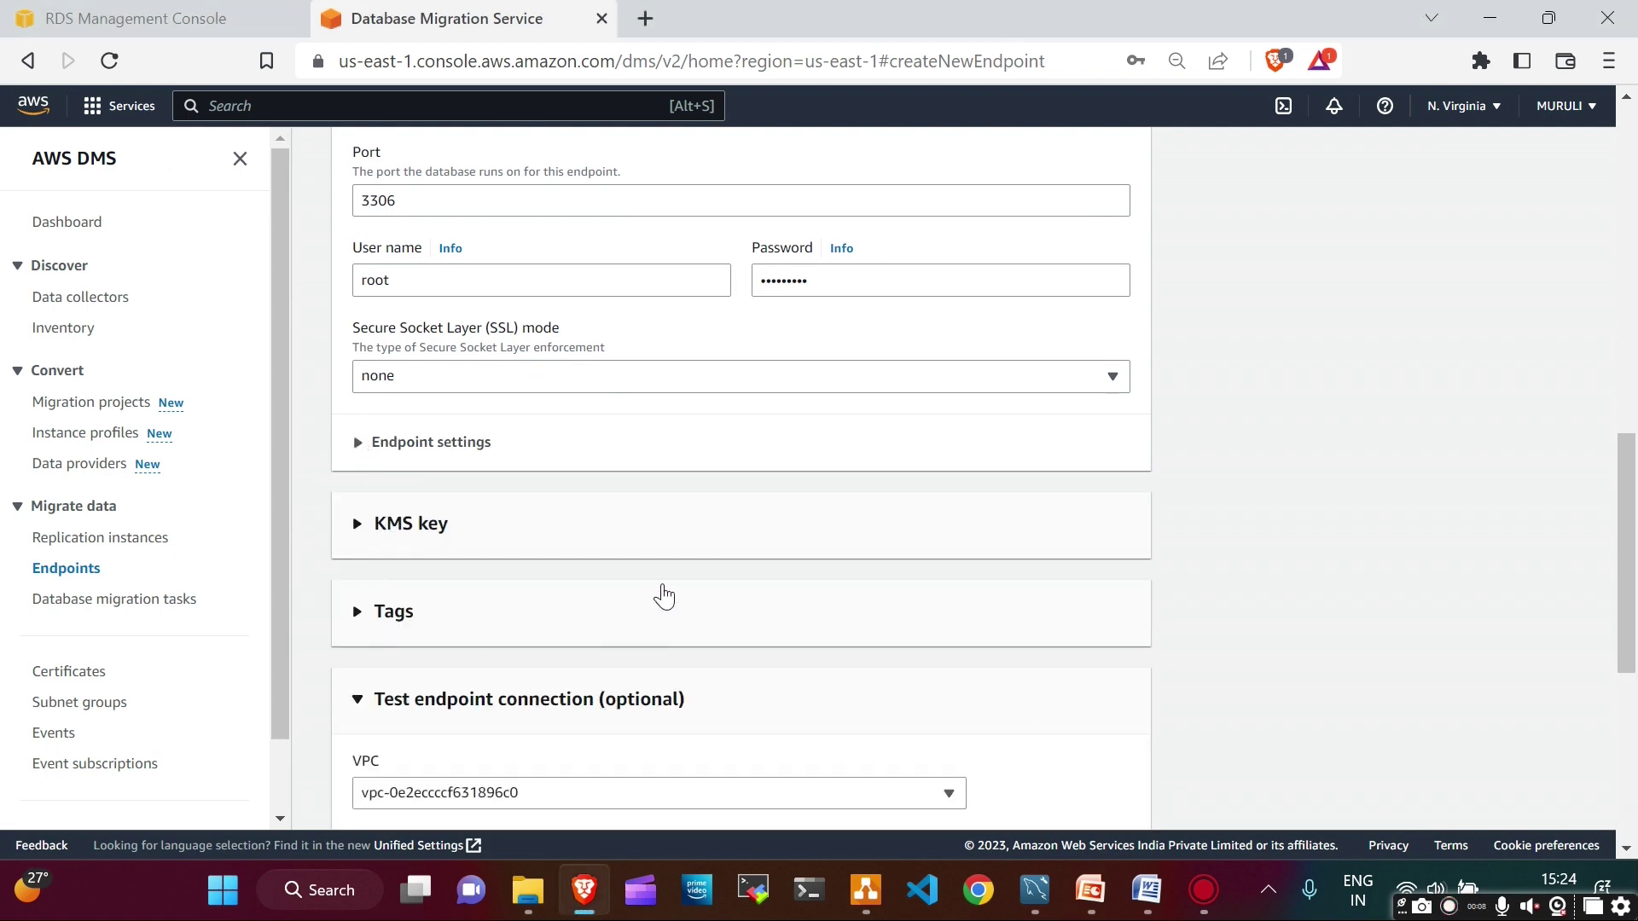
scroll(649, 588, down, 5)
scroll(854, 596, down, 2)
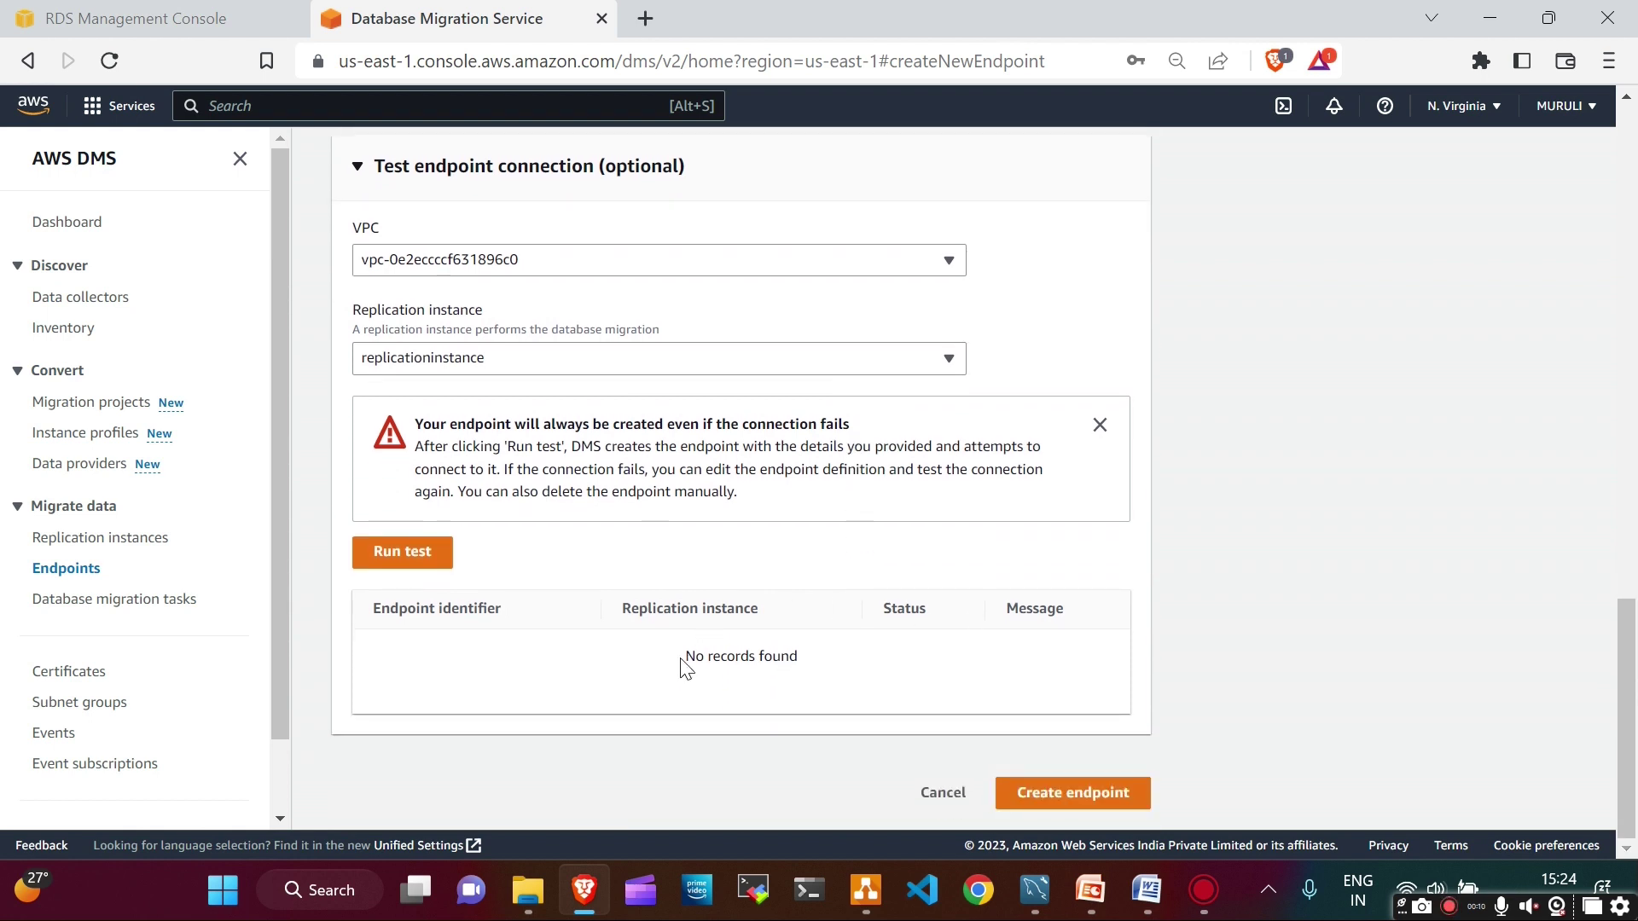
click(420, 565)
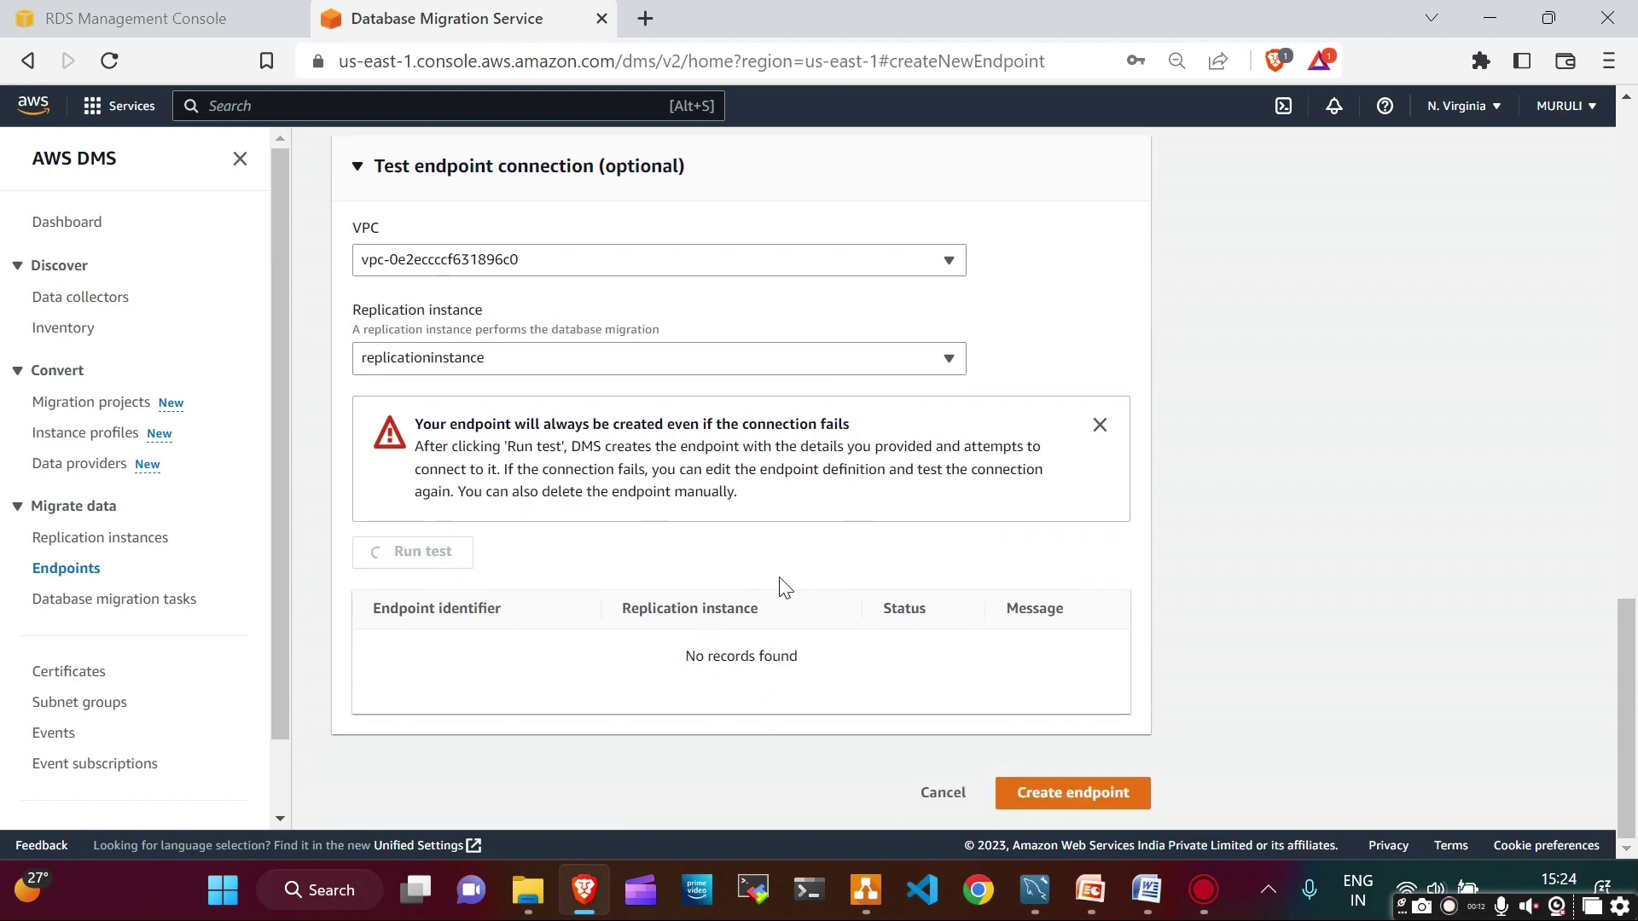
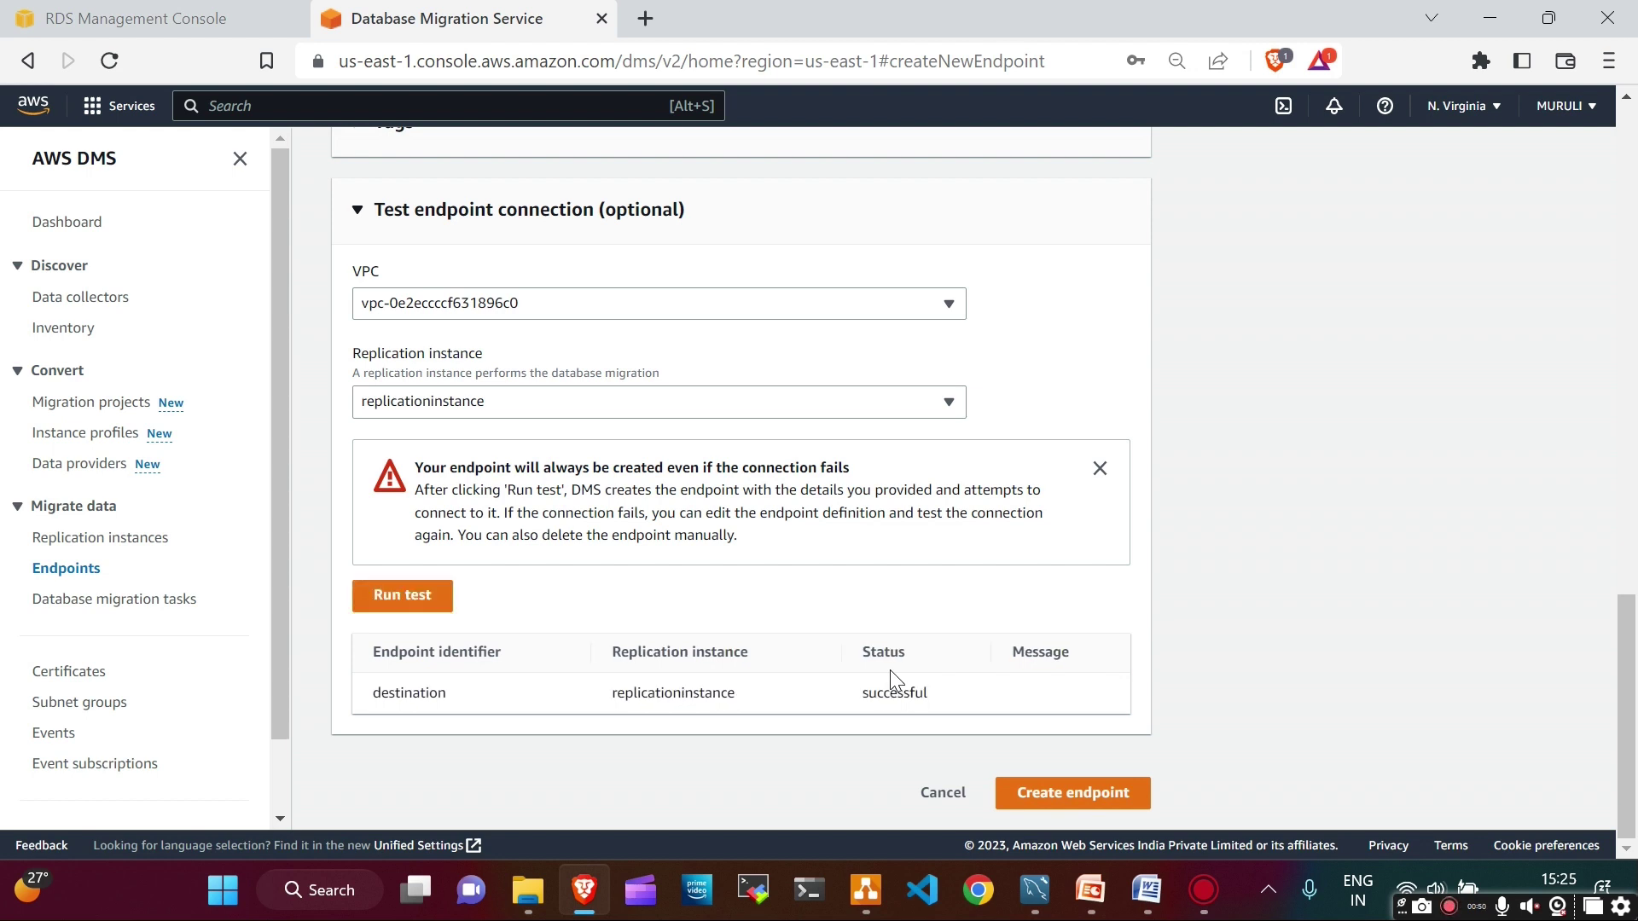
Create the destination endpoint so that source and destination are both Active.
click(1026, 786)
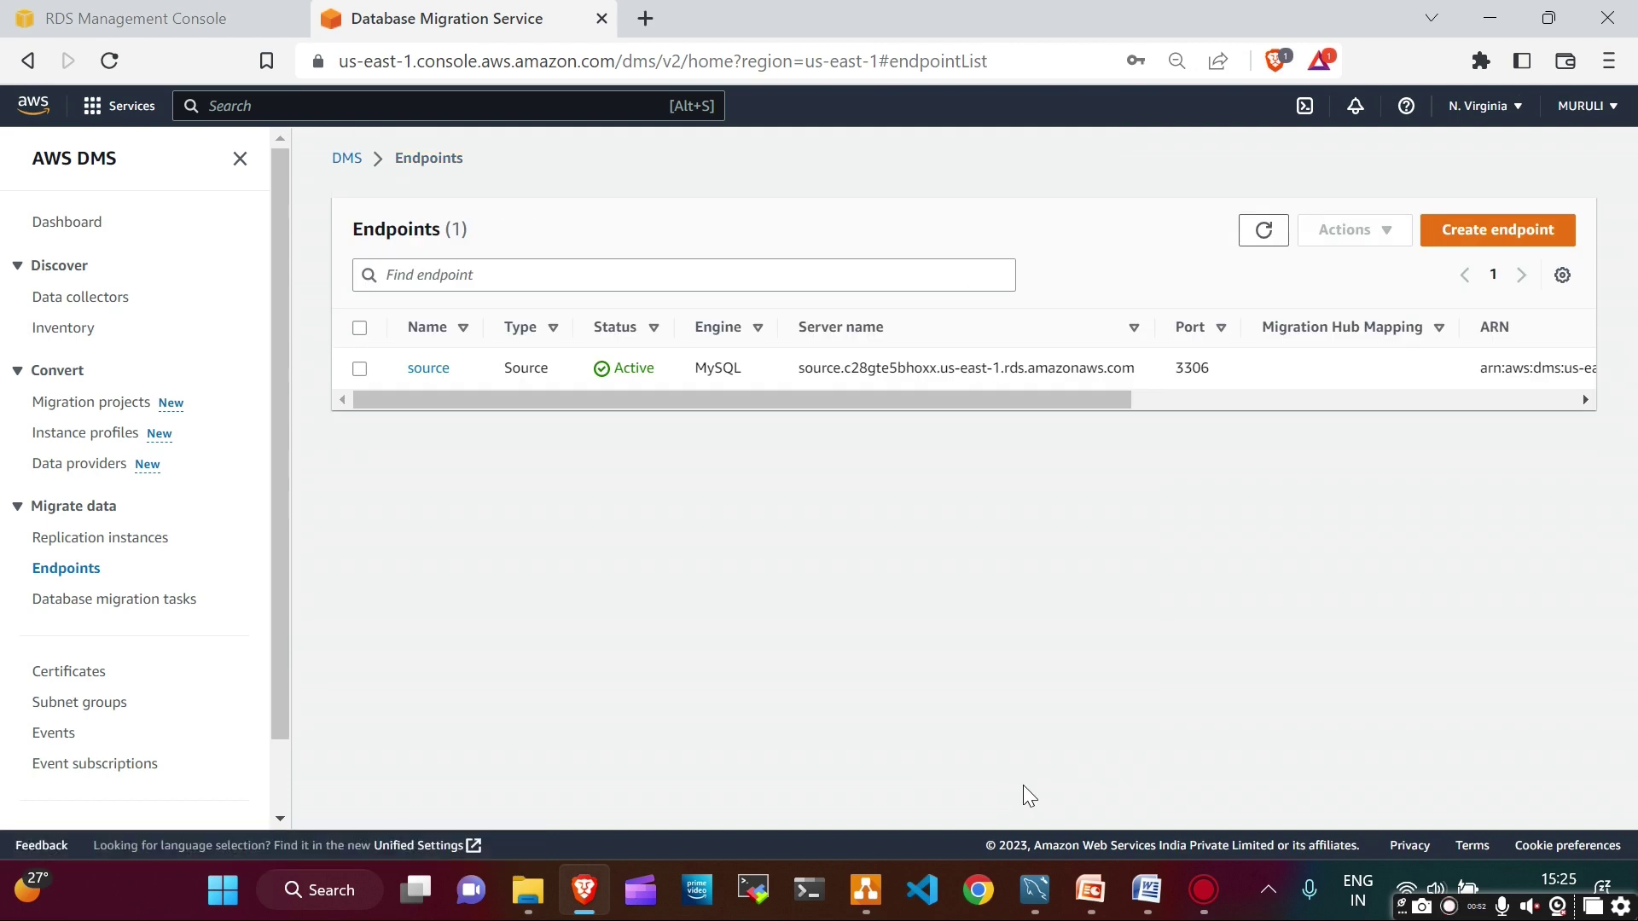
key(F9)
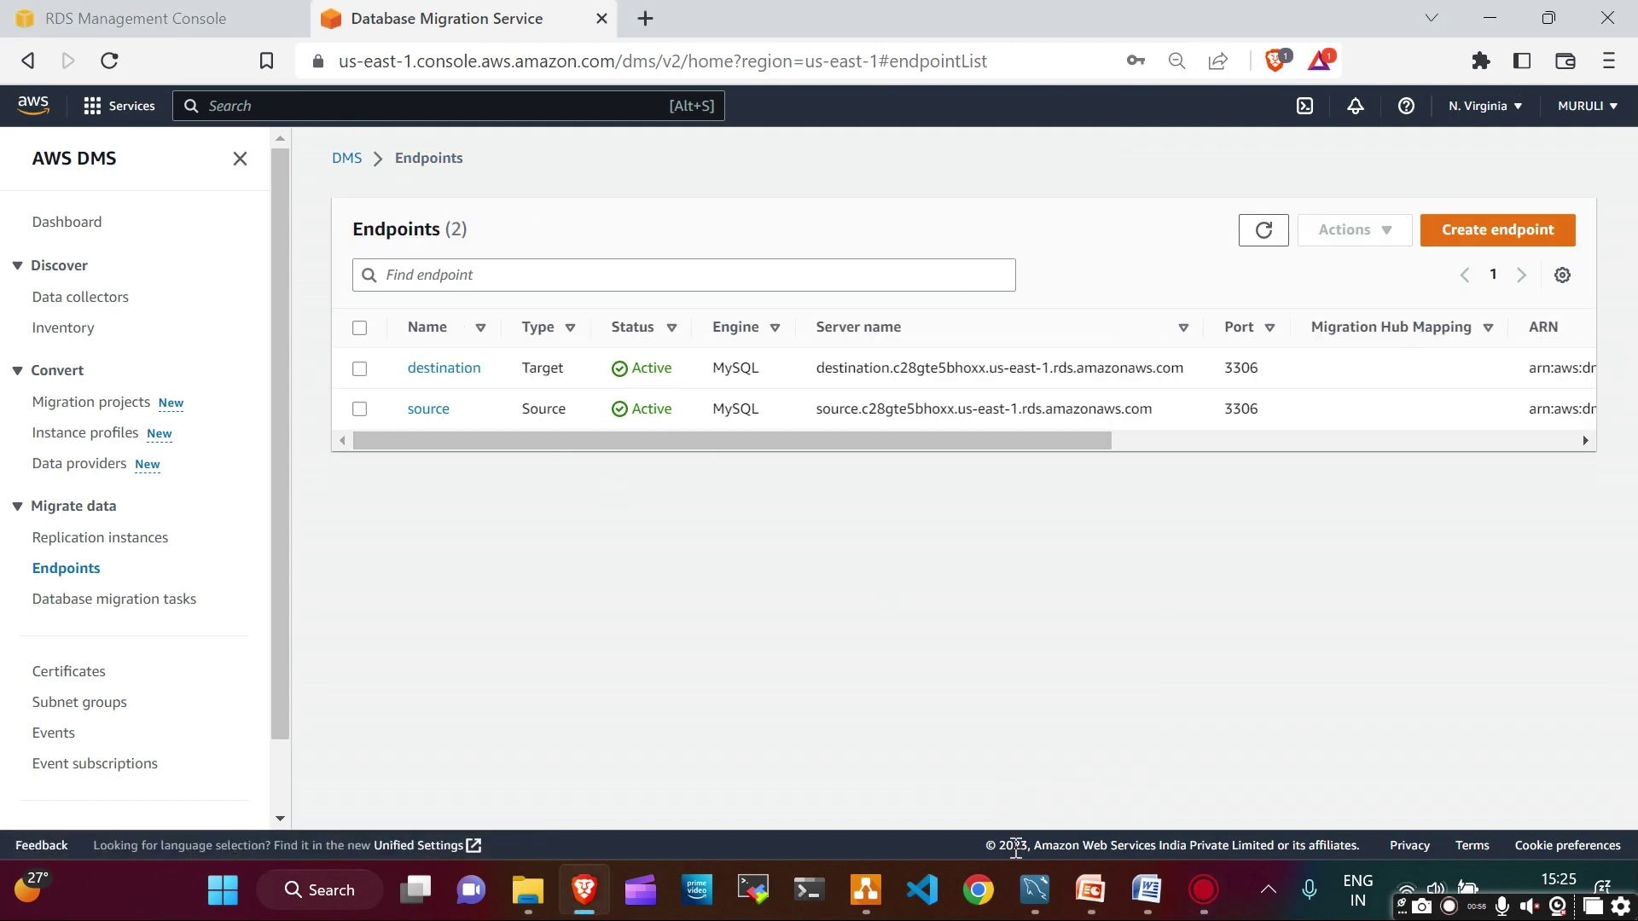
click(866, 890)
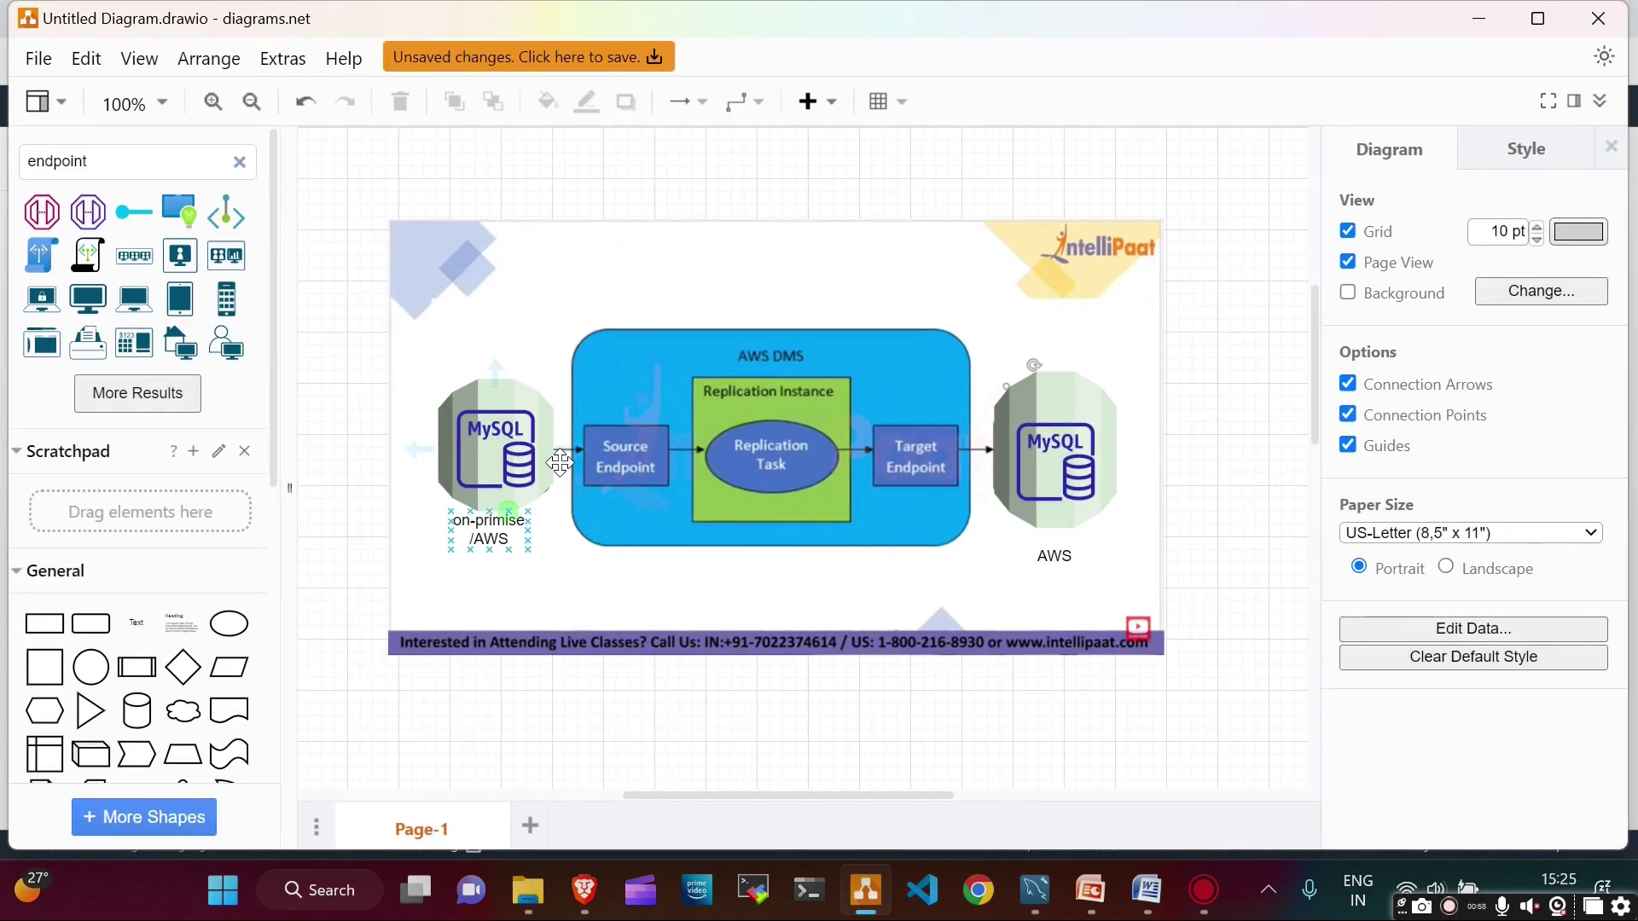
Walk through the DMS architecture diagram in diagrams.net, then return to the DMS console.
click(392, 529)
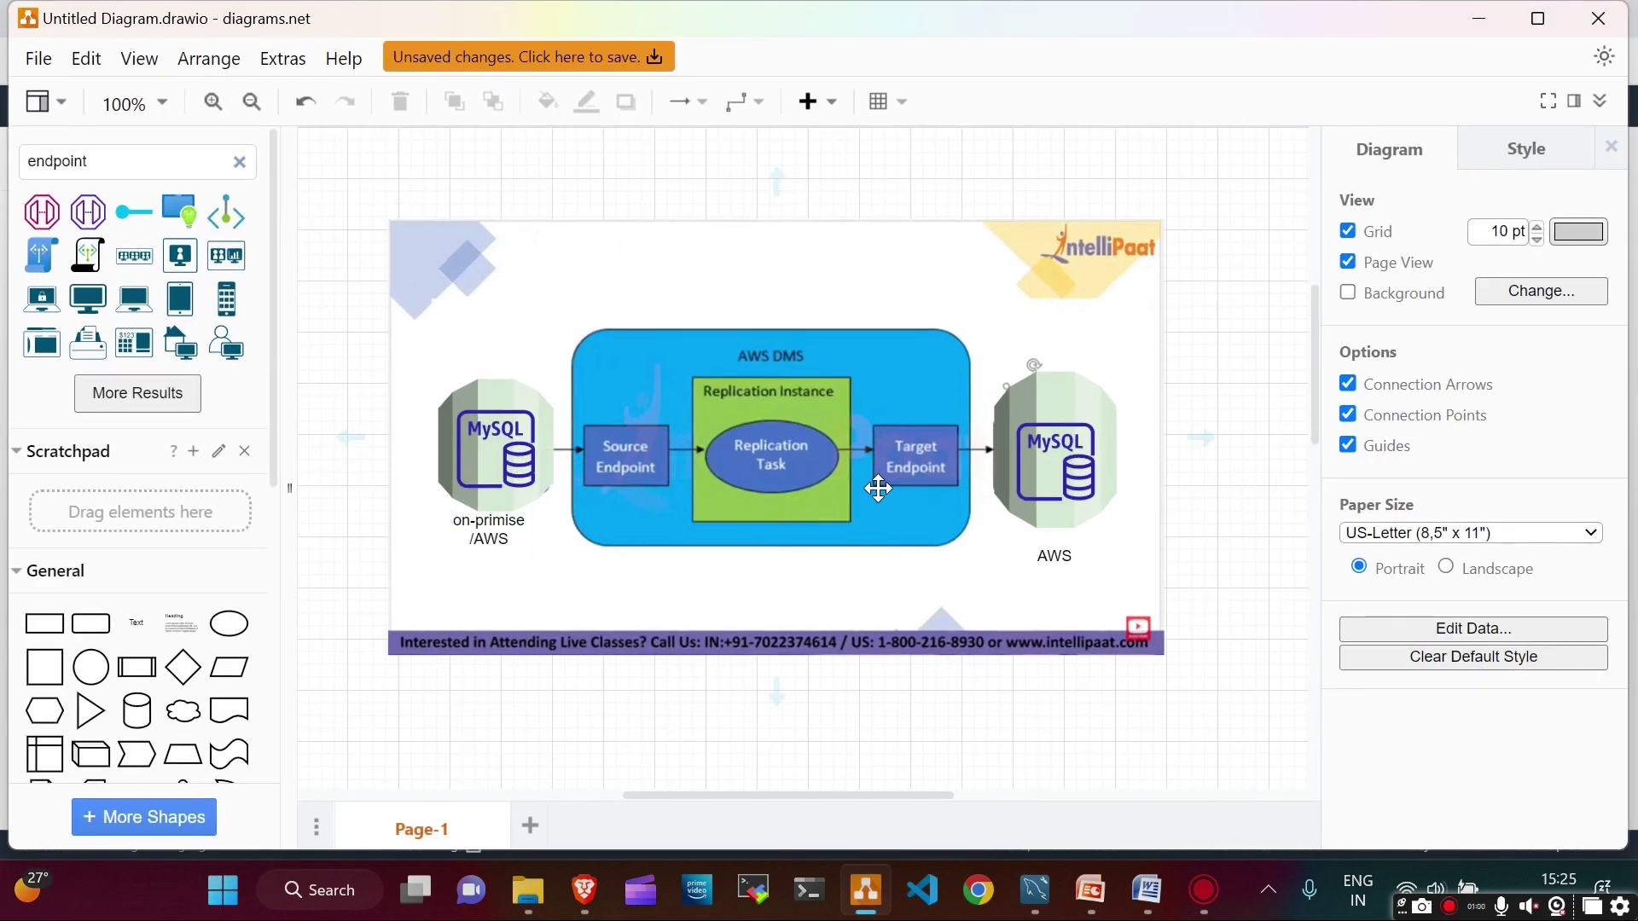
click(620, 437)
key(alt+Tab)
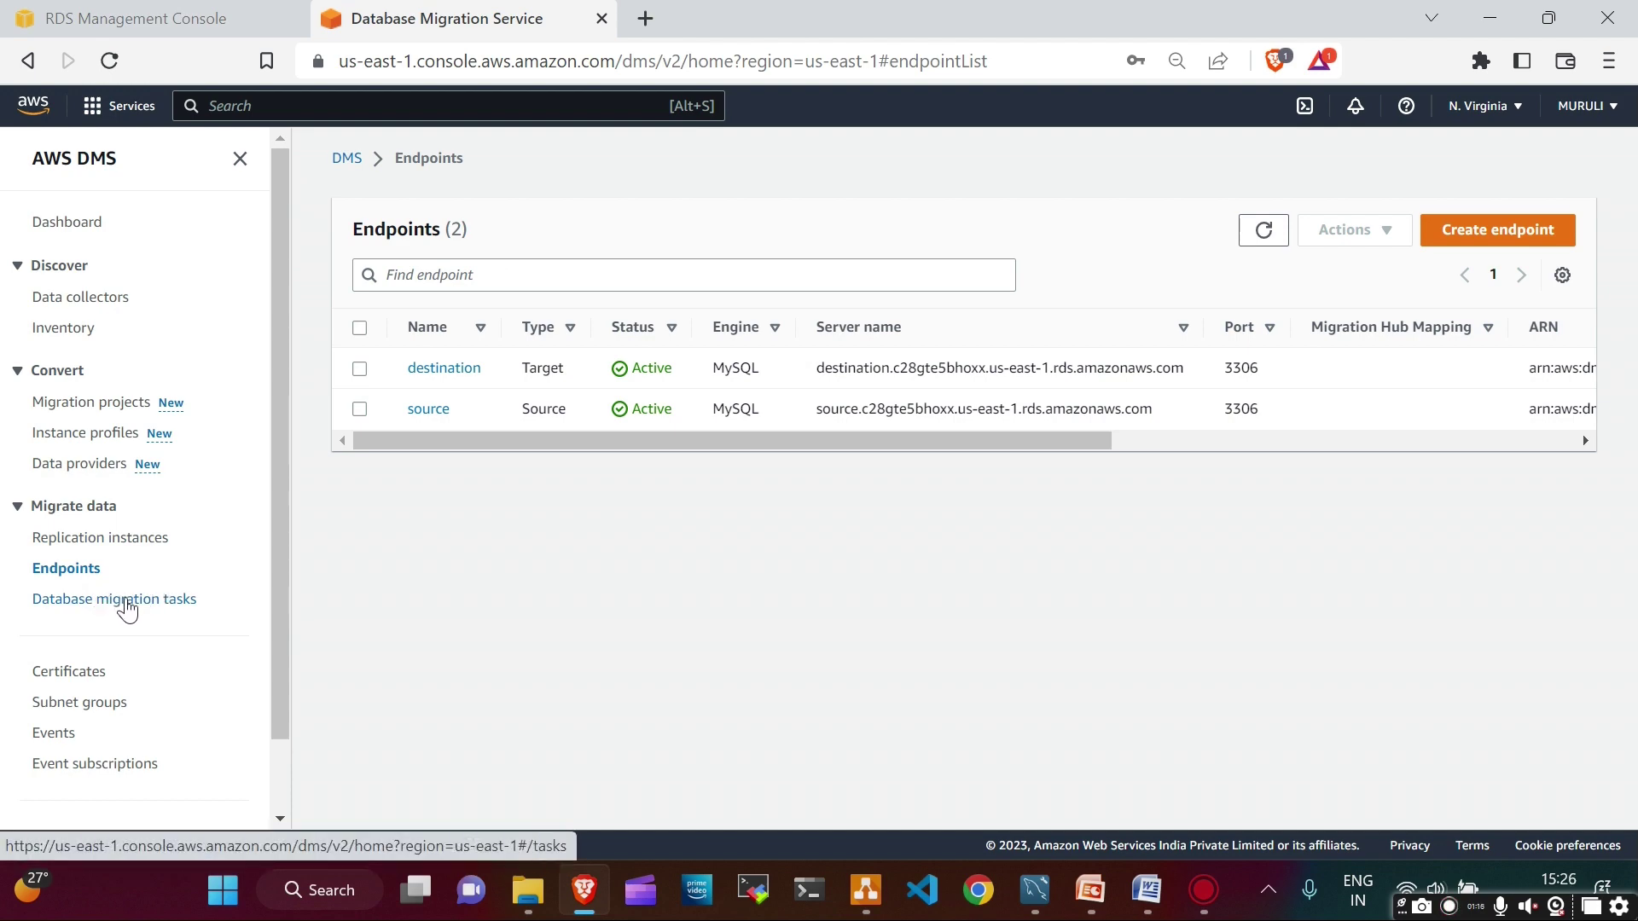
key(alt+Tab)
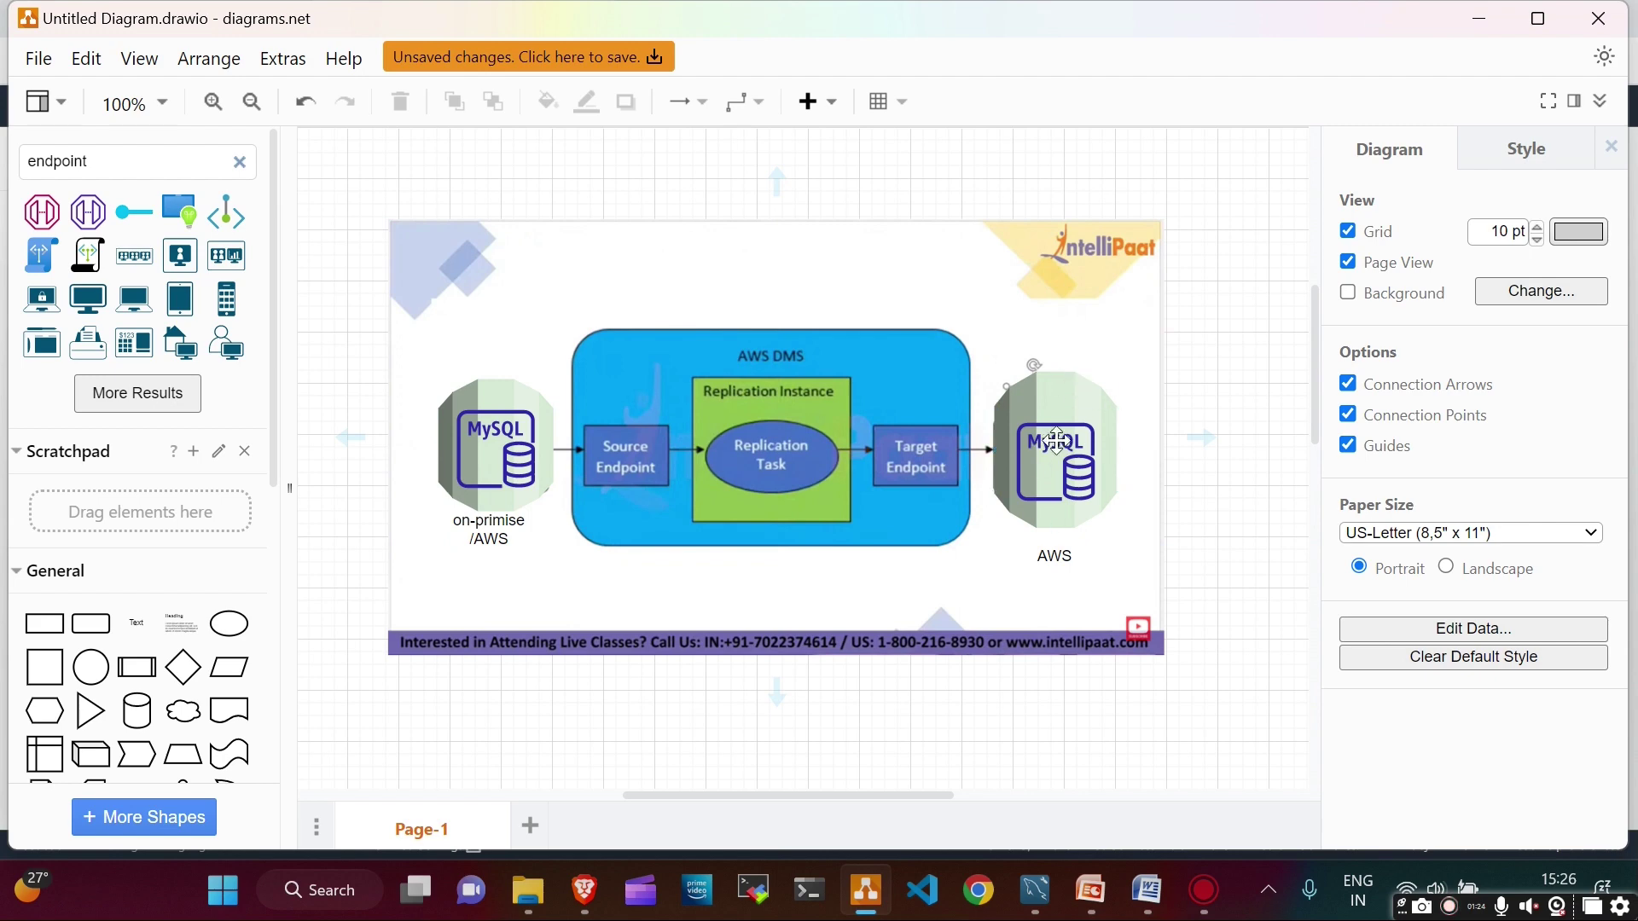
key(alt+Tab)
Start a new migration task named Tasktomigrate that runs on replicationinstance.
click(107, 602)
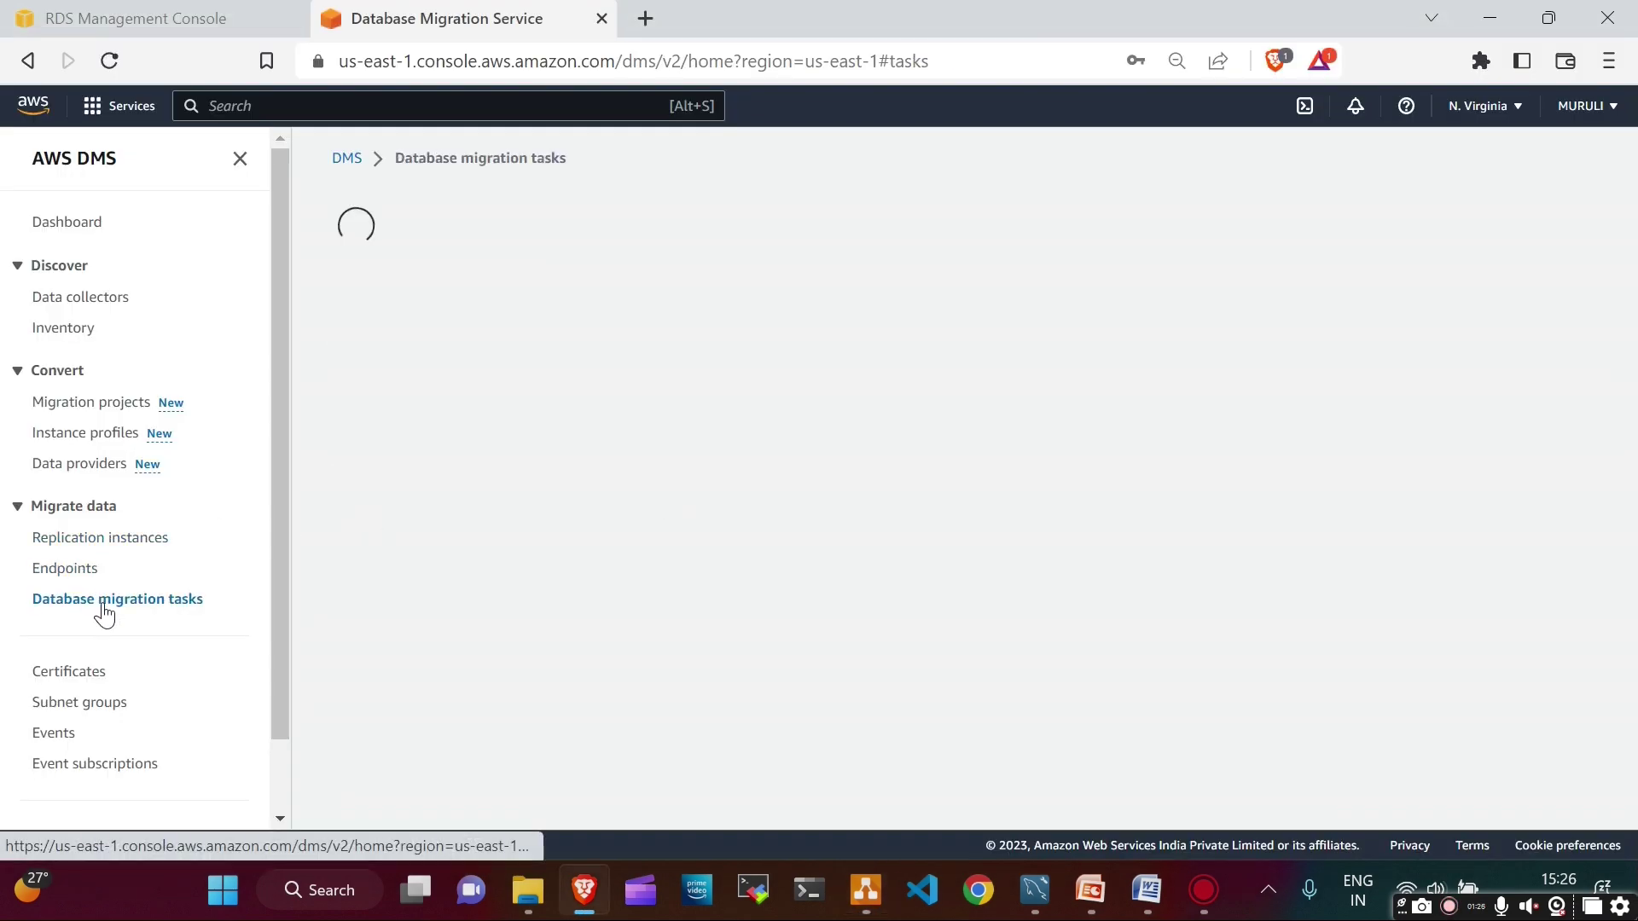
click(1504, 238)
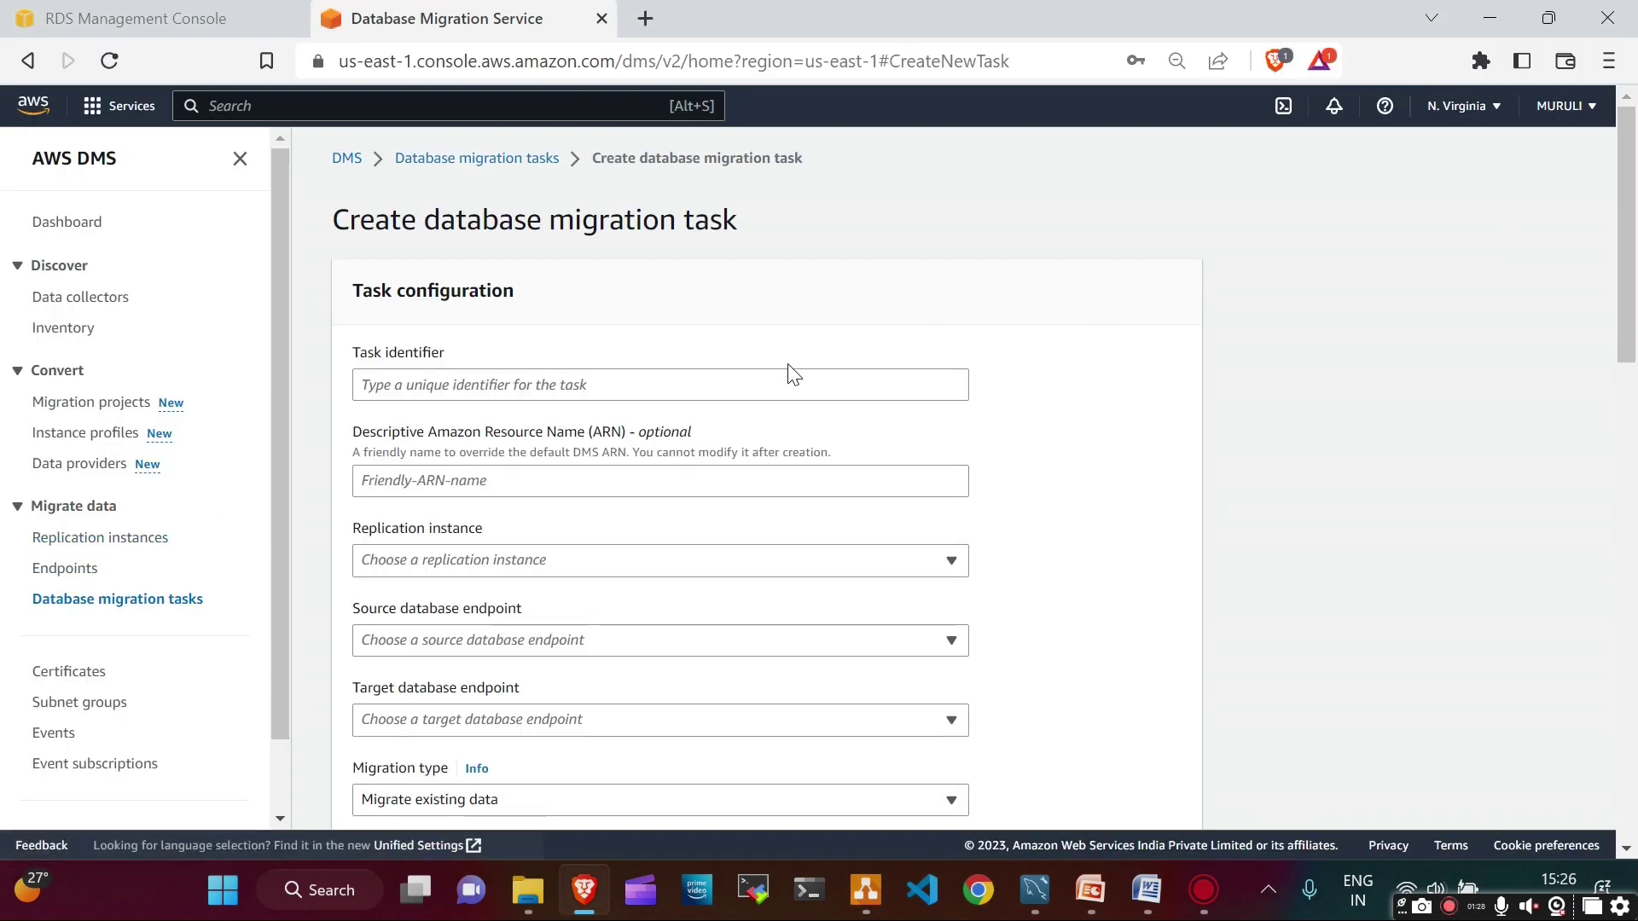
click(401, 389)
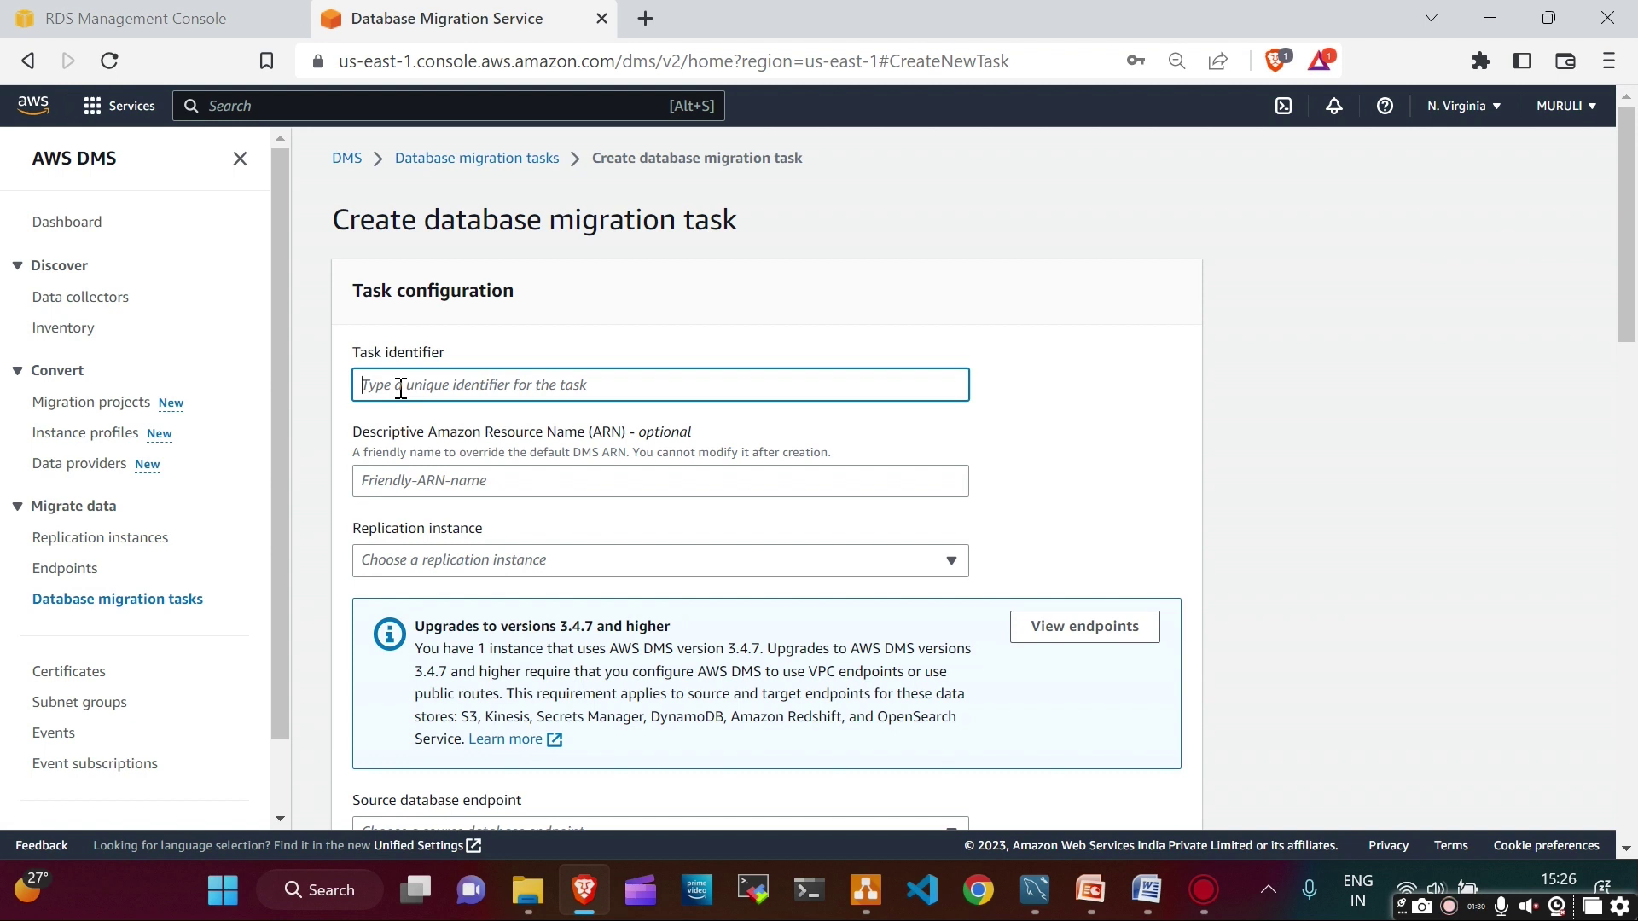
text(Taskto migrate)
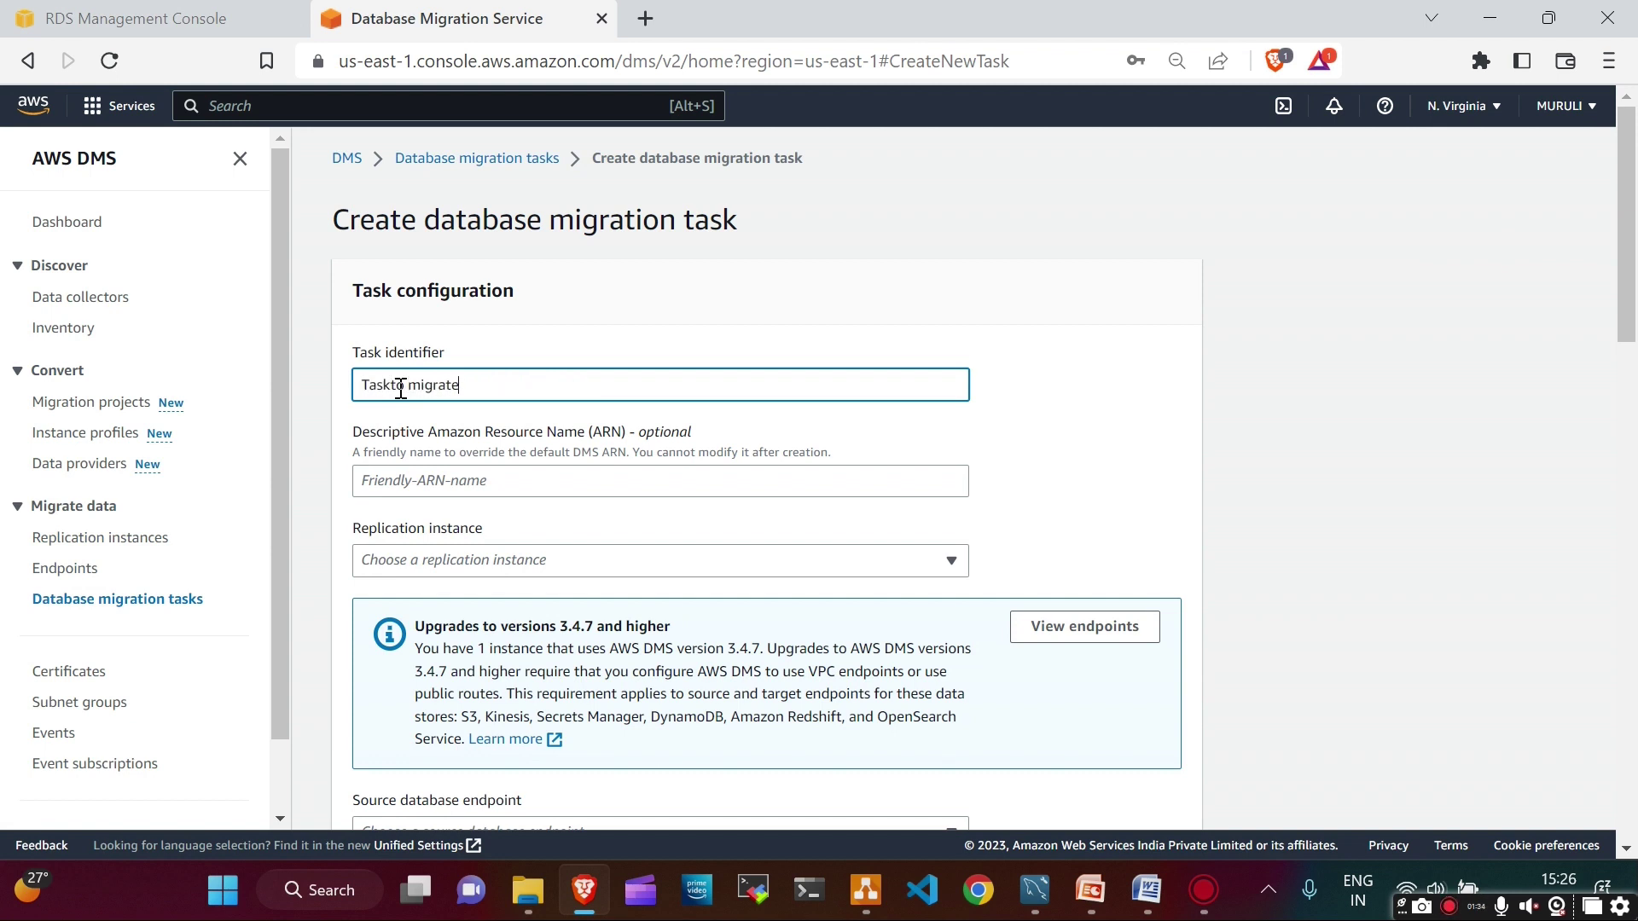
key(BackSpace)
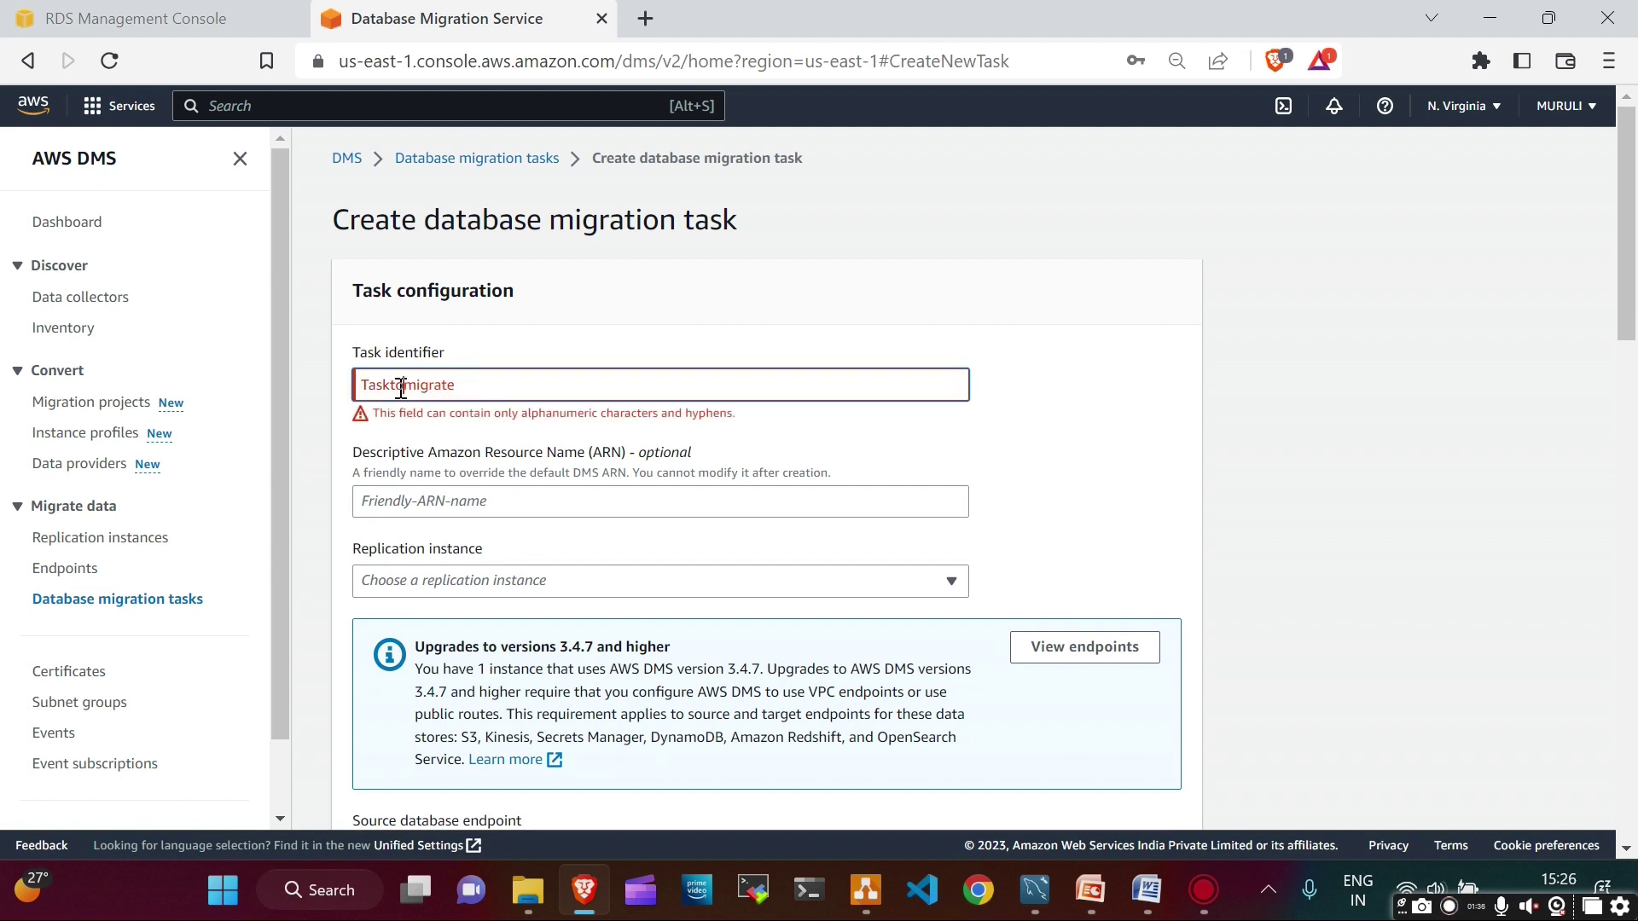
scroll(614, 479, down, 1)
click(417, 428)
click(444, 499)
Choose source as the source endpoint and destination as the target endpoint.
key(alt+Tab)
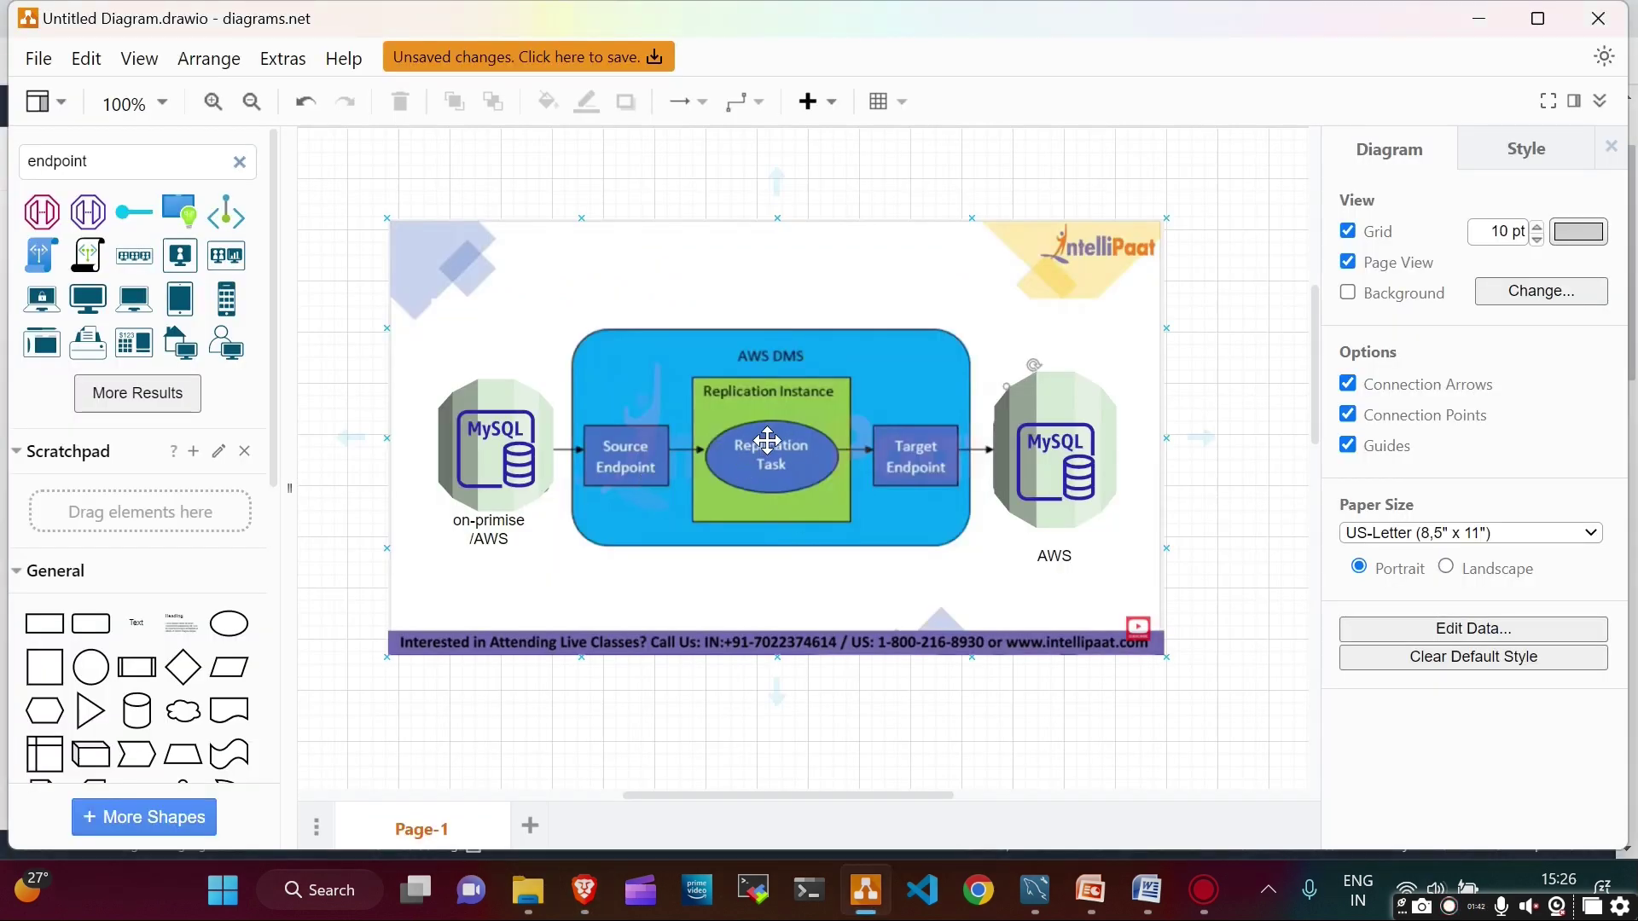
key(alt+Tab)
scroll(538, 494, down, 3)
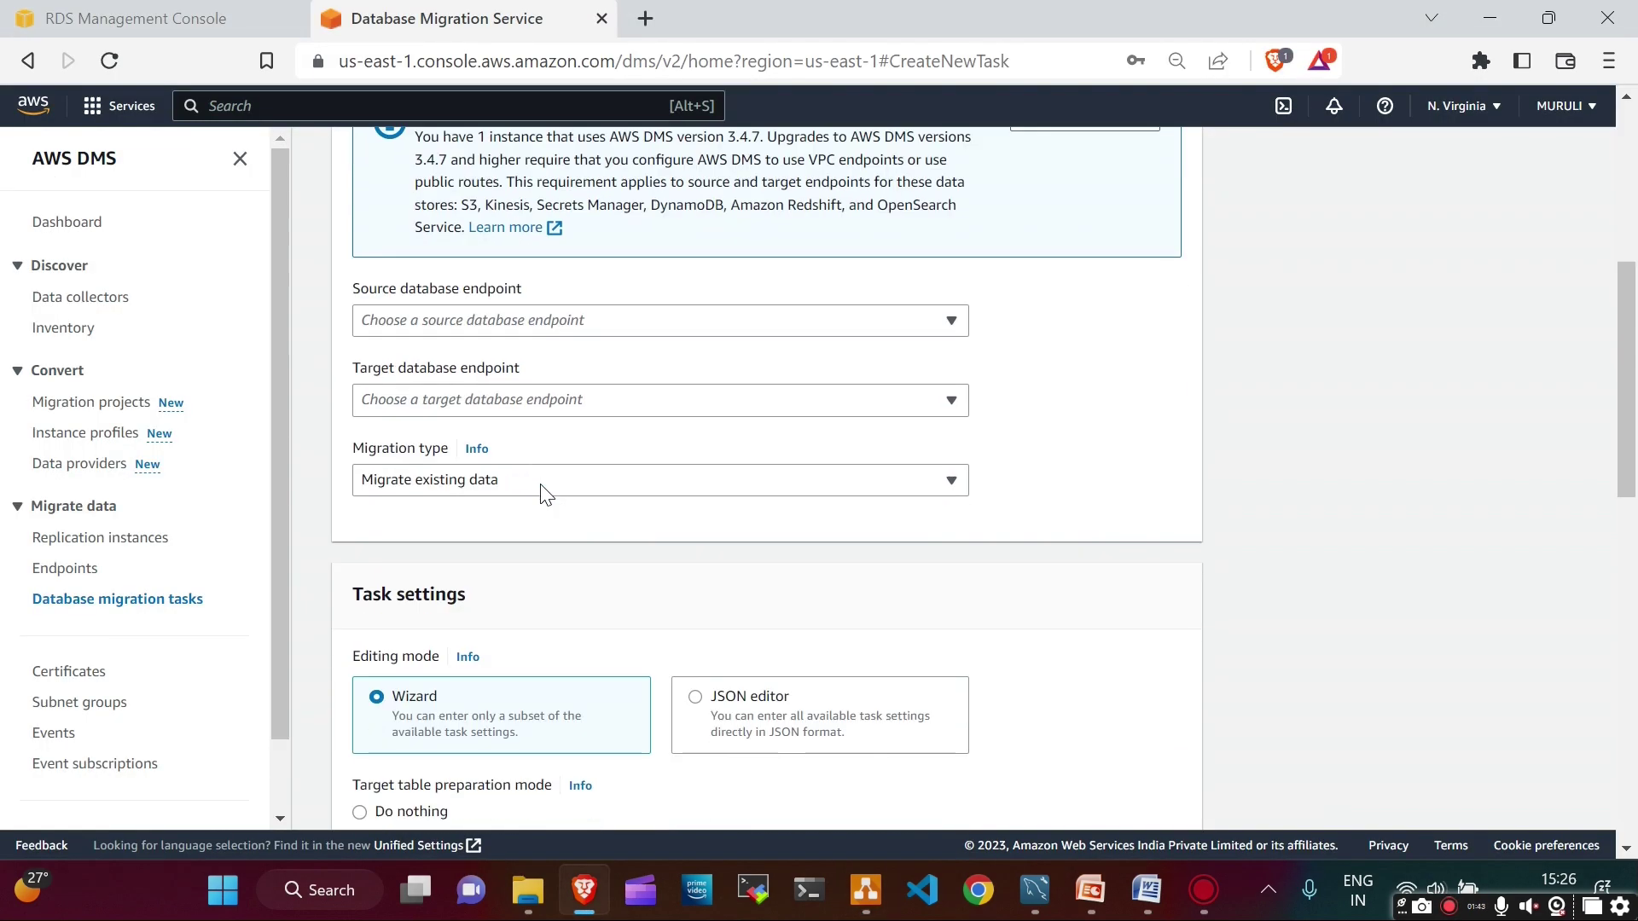
click(465, 325)
click(419, 410)
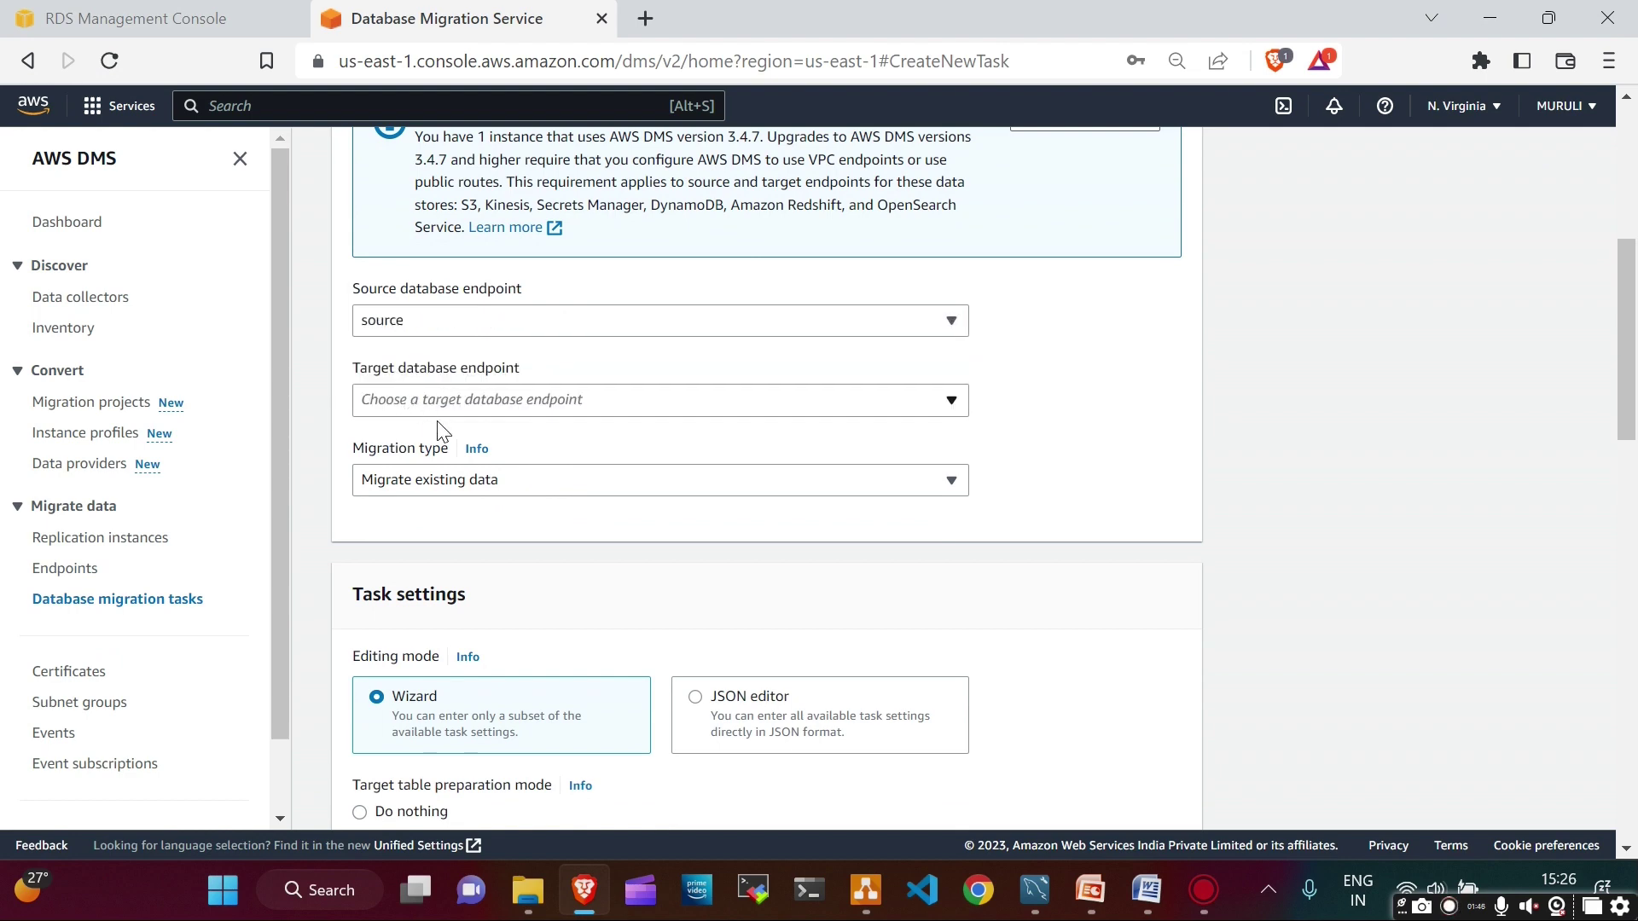
key(alt+Tab)
key(alt+Tab)
click(478, 410)
click(431, 465)
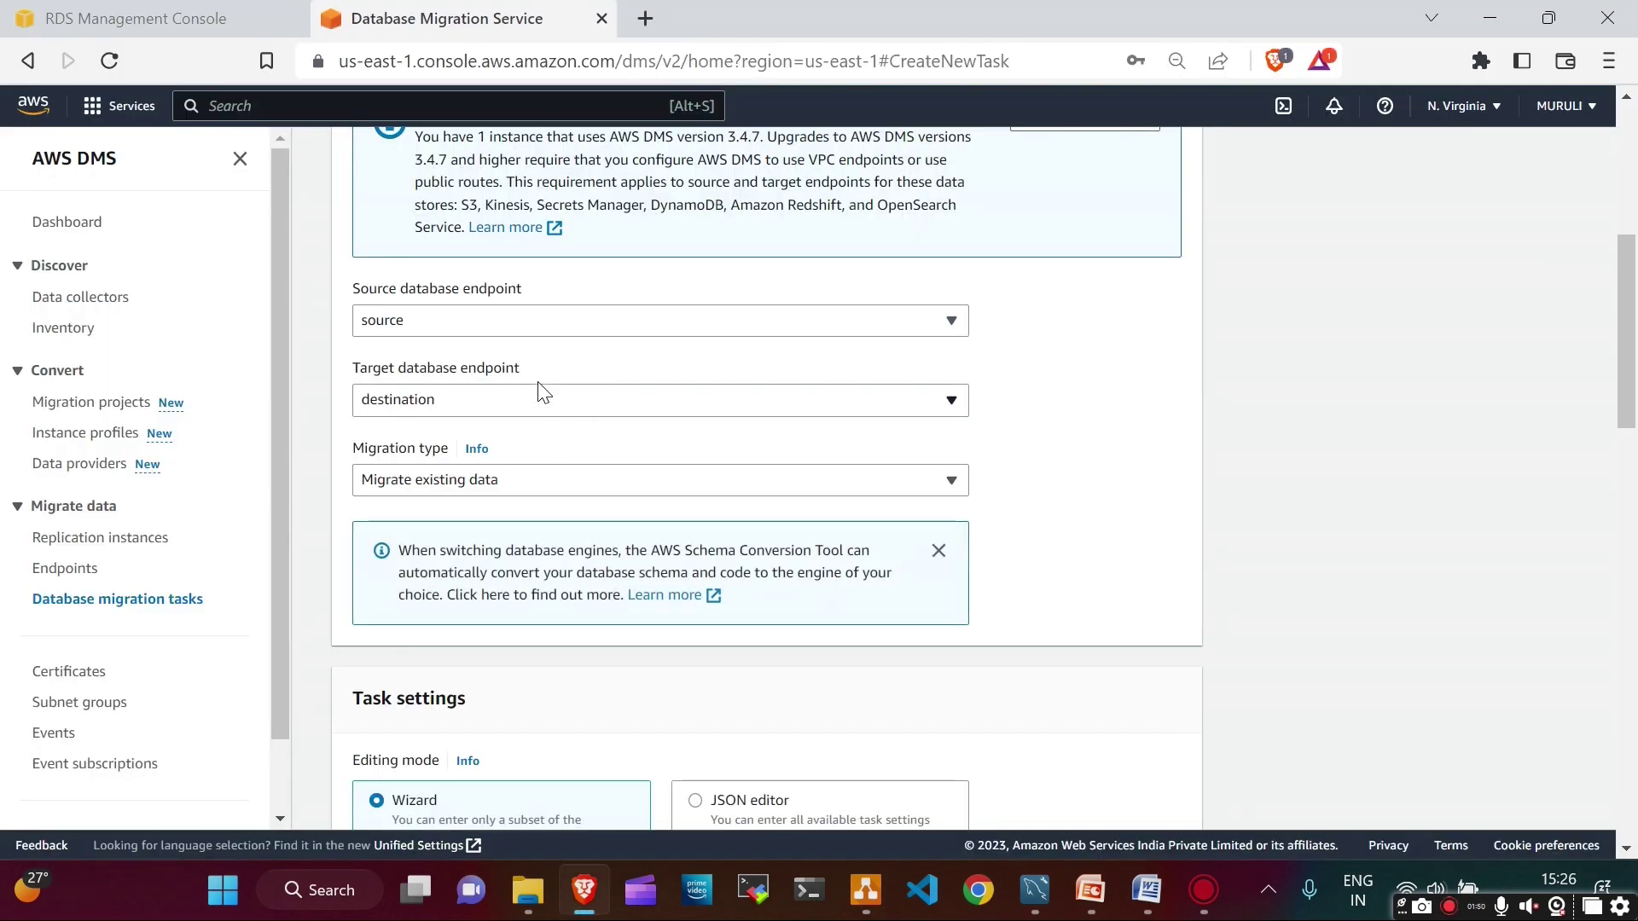
key(alt+Tab)
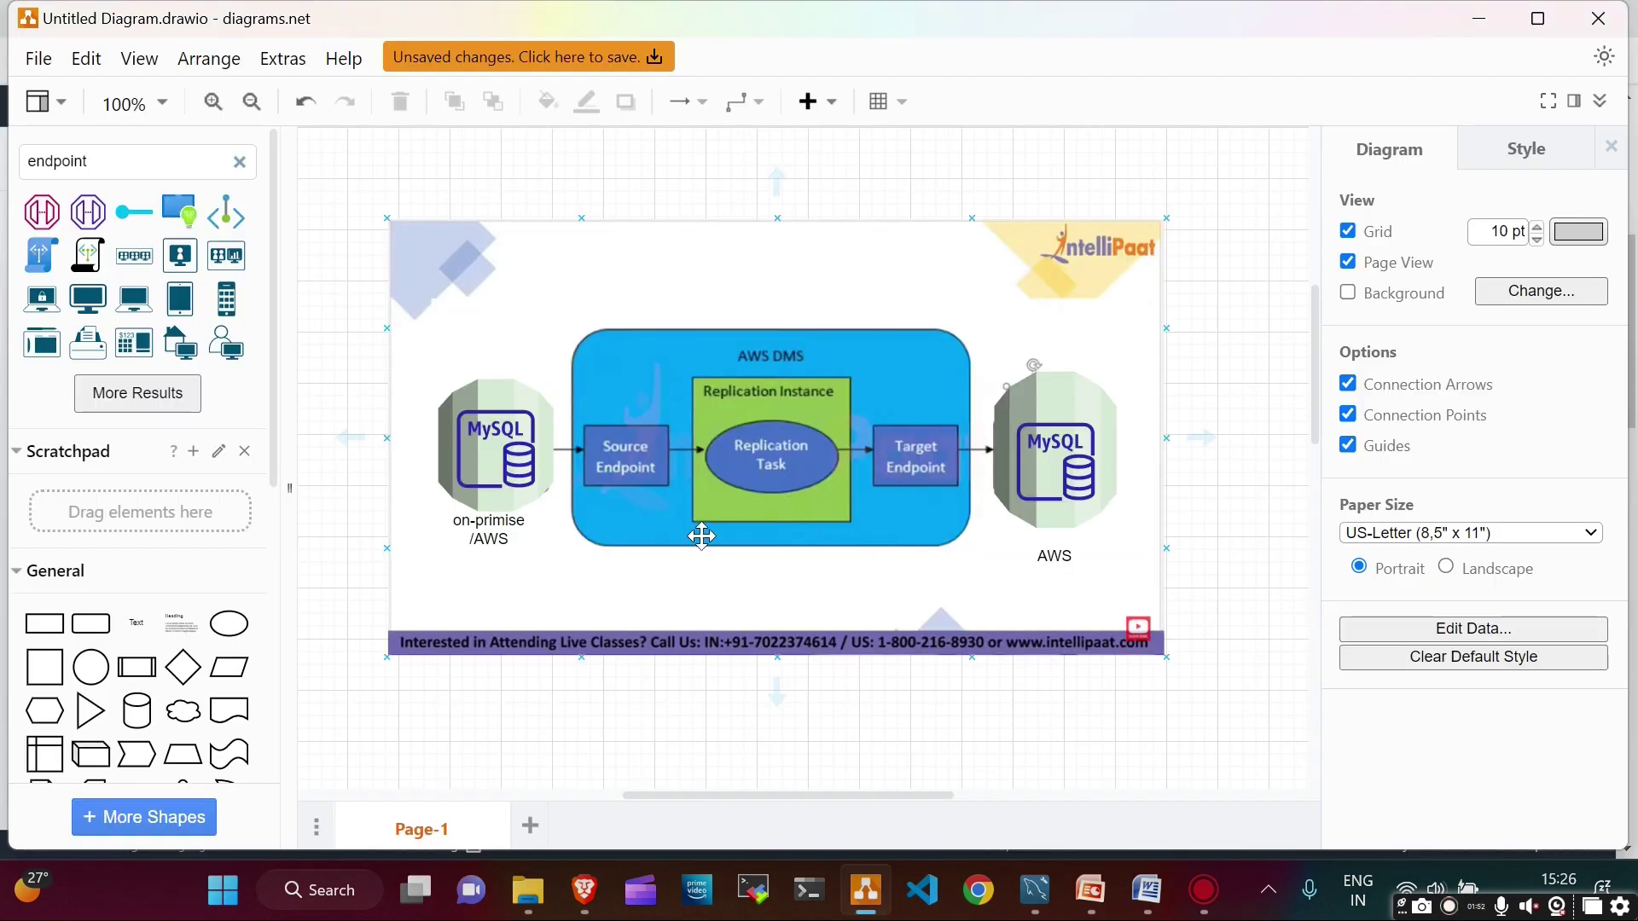
key(alt+Tab)
Keep the migration type as Migrate existing data.
scroll(467, 515, down, 1)
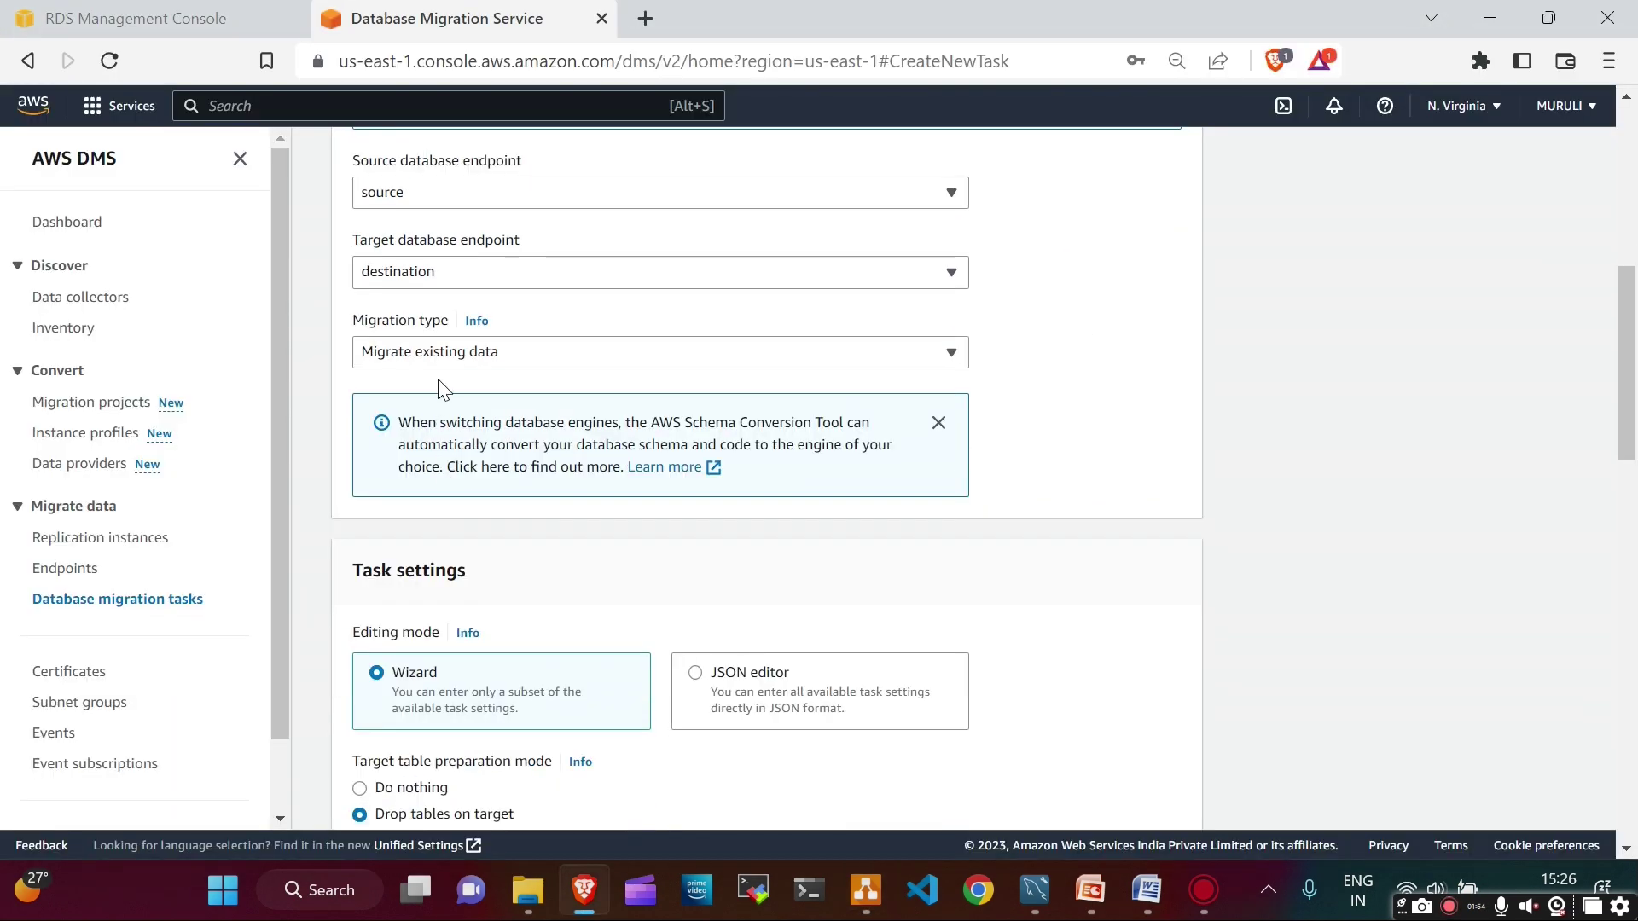
click(453, 355)
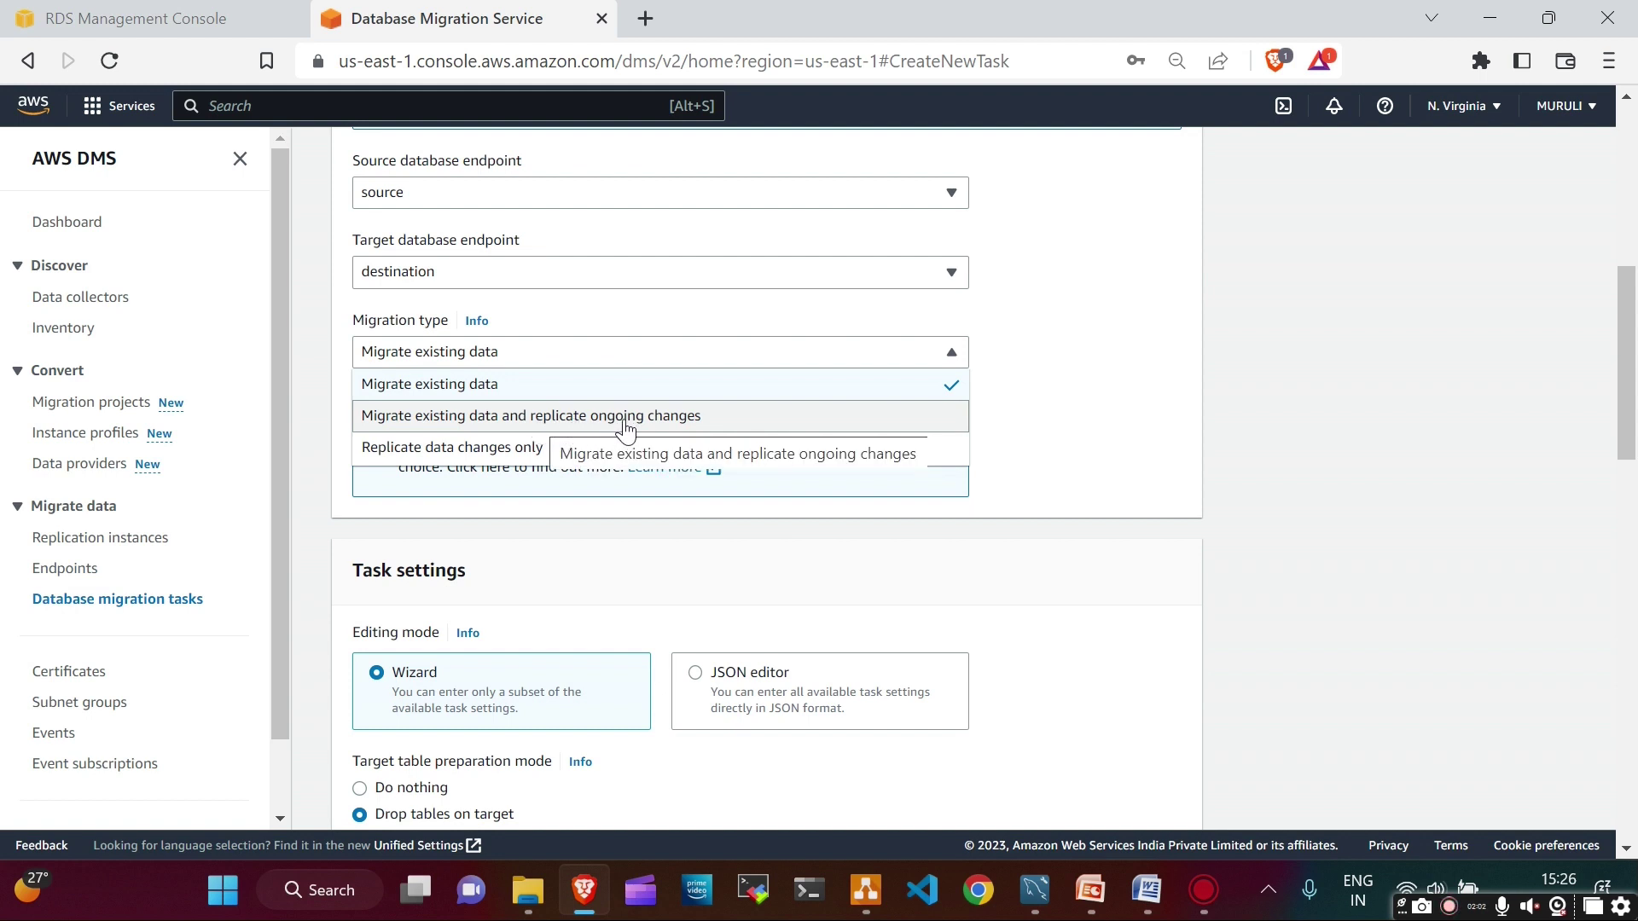
click(401, 394)
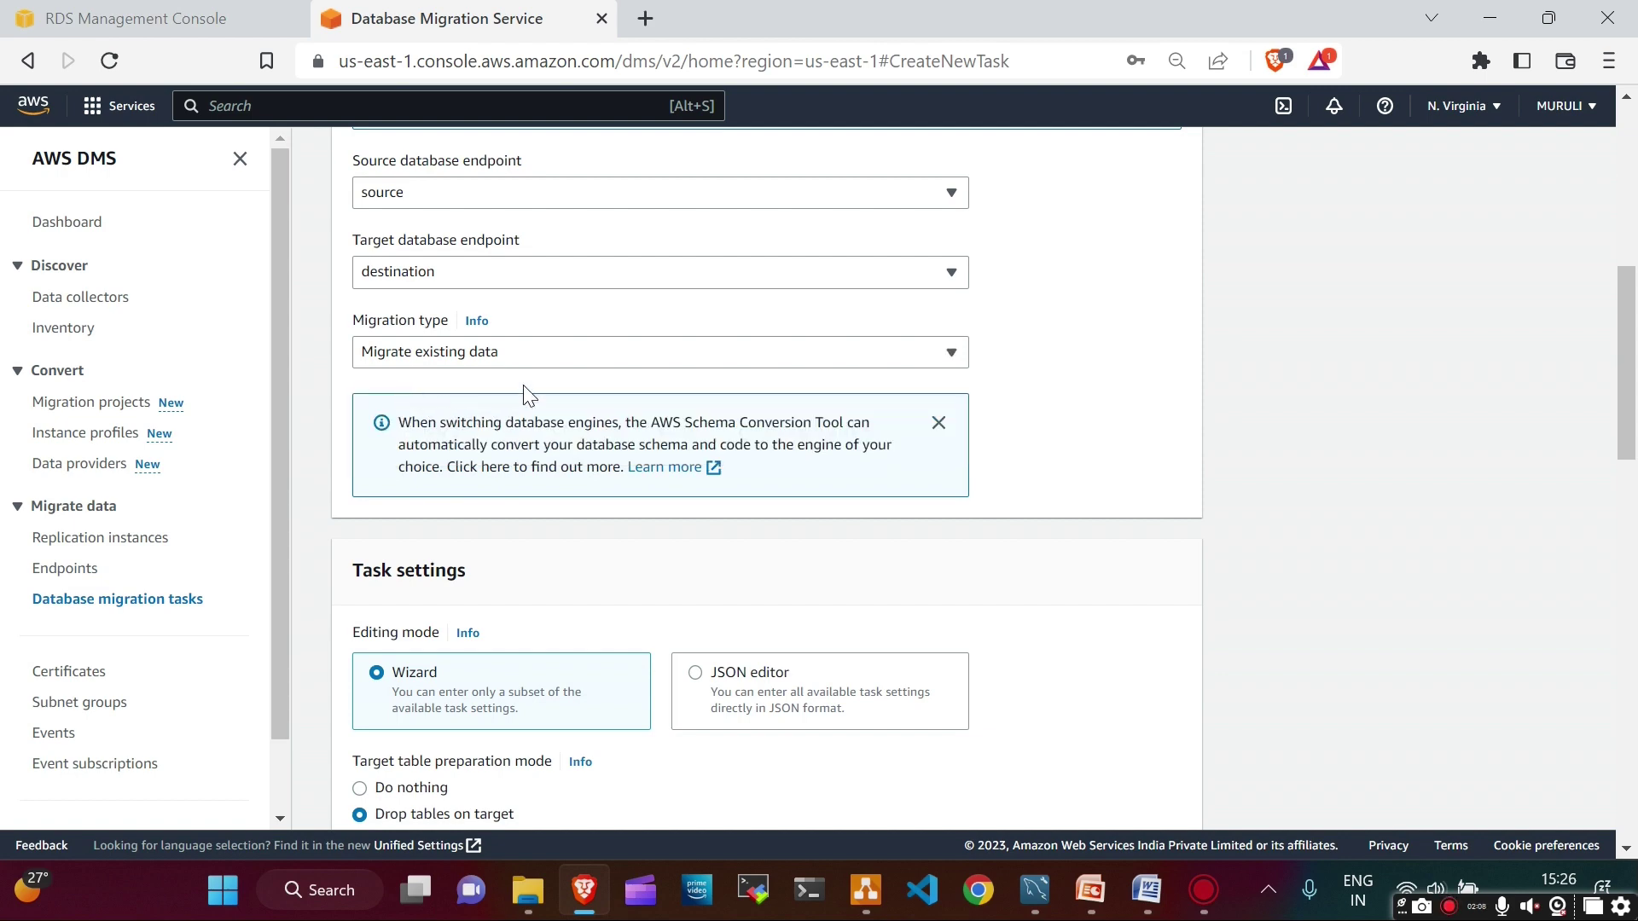
key(alt+Tab)
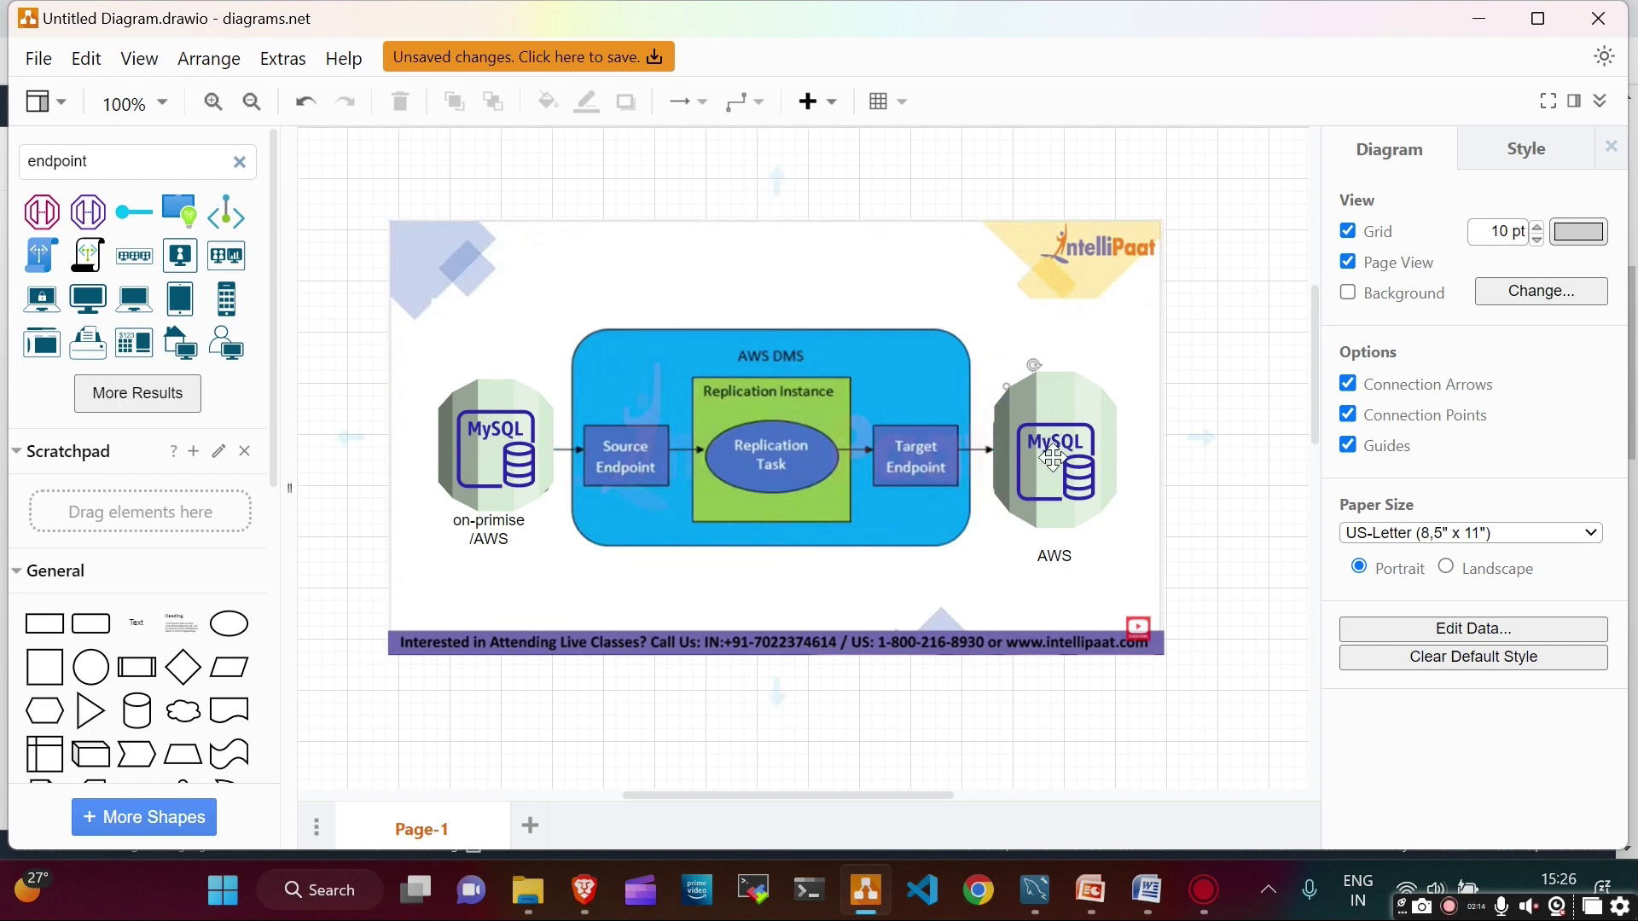
key(alt+Tab)
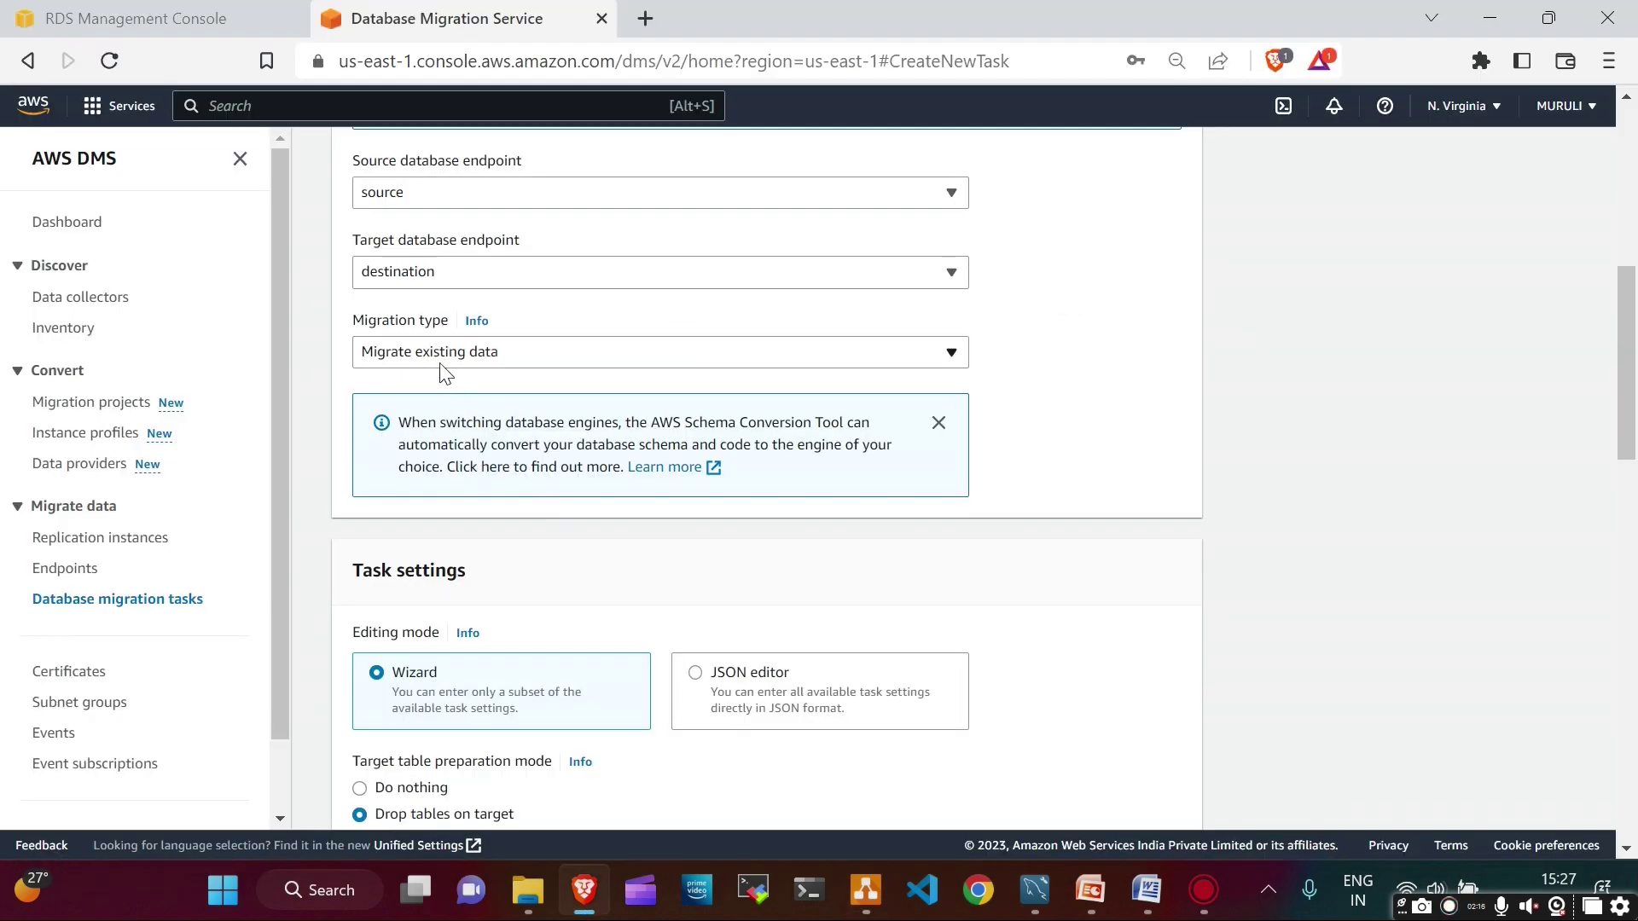
Leave existing target tables untouched, exclude LOB columns, and reveal the advanced task settings.
scroll(512, 515, down, 3)
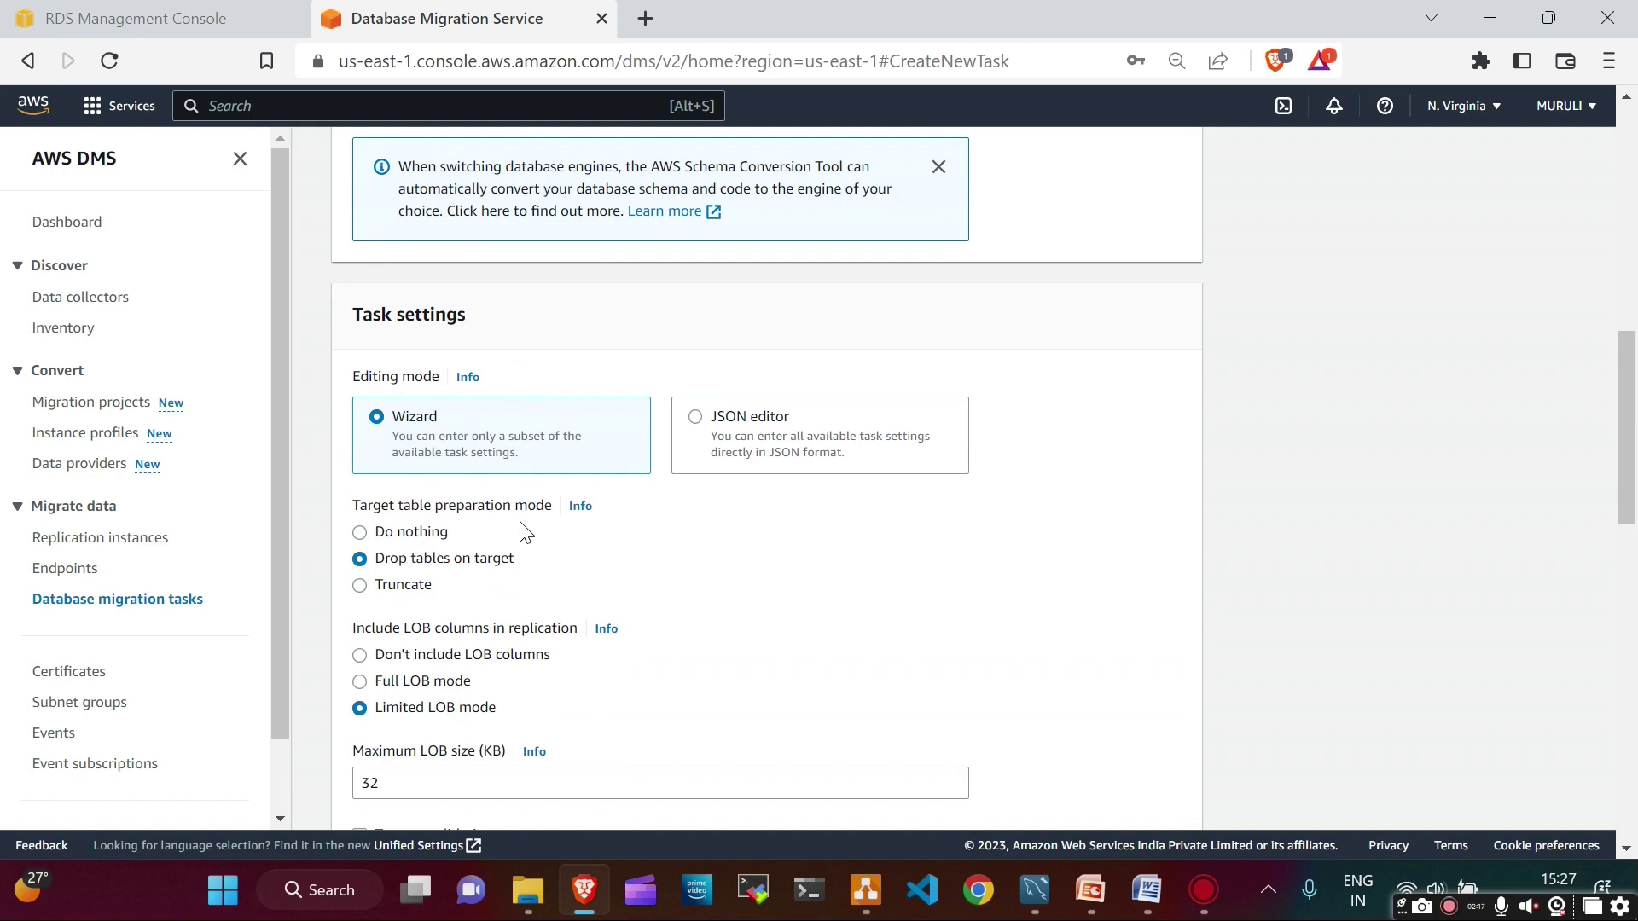
click(387, 534)
scroll(387, 534, down, 2)
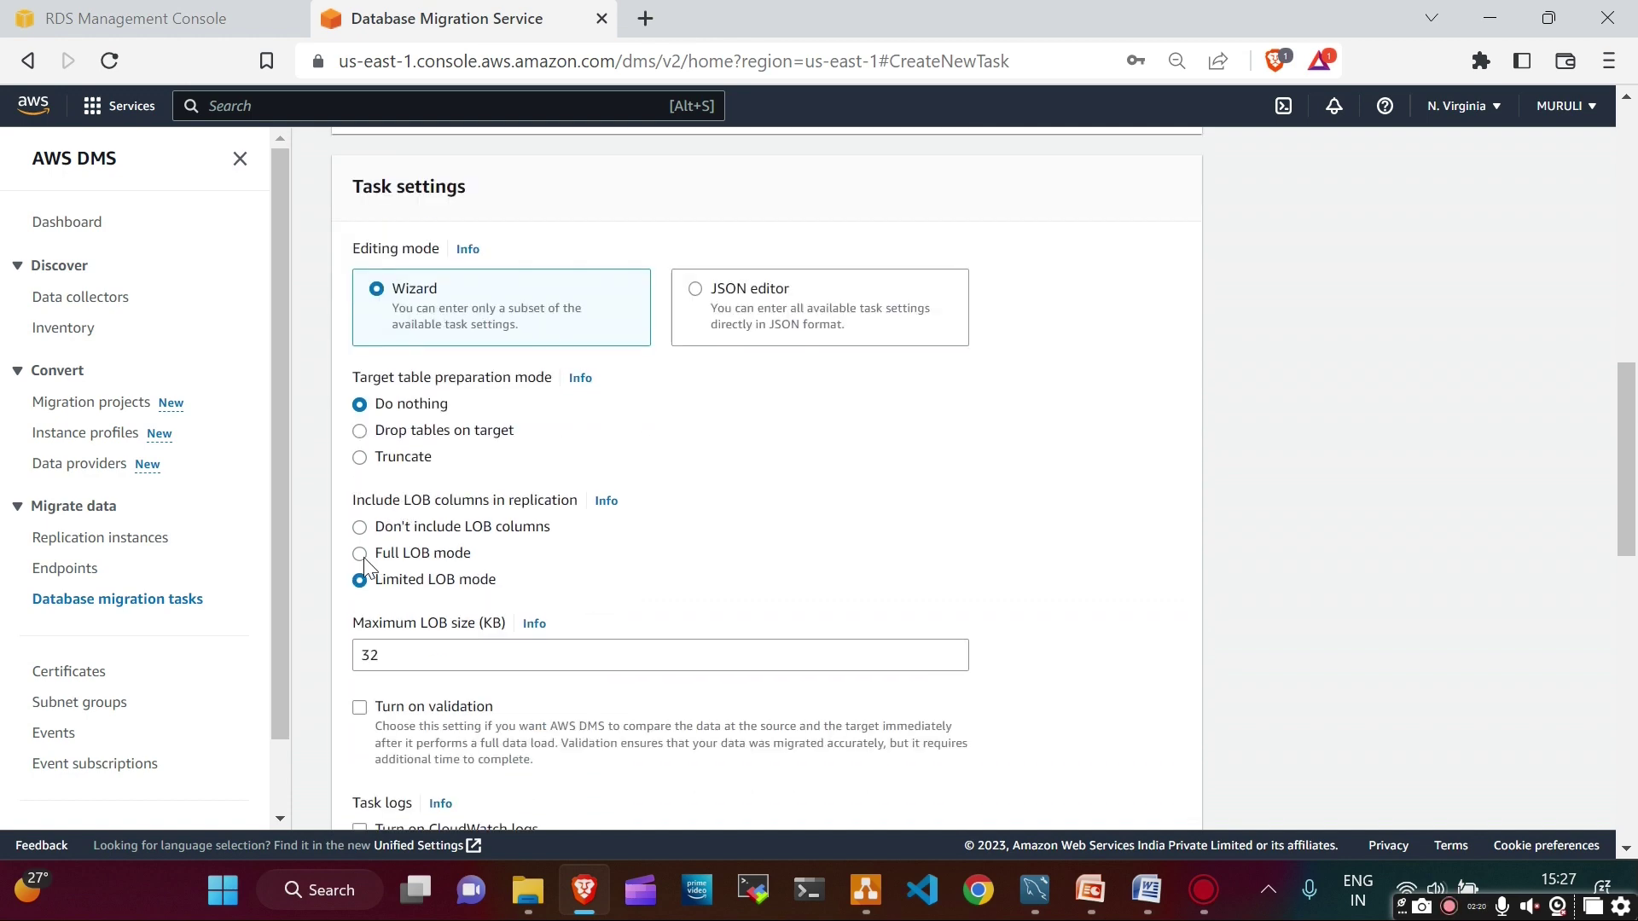
click(408, 526)
scroll(448, 584, down, 6)
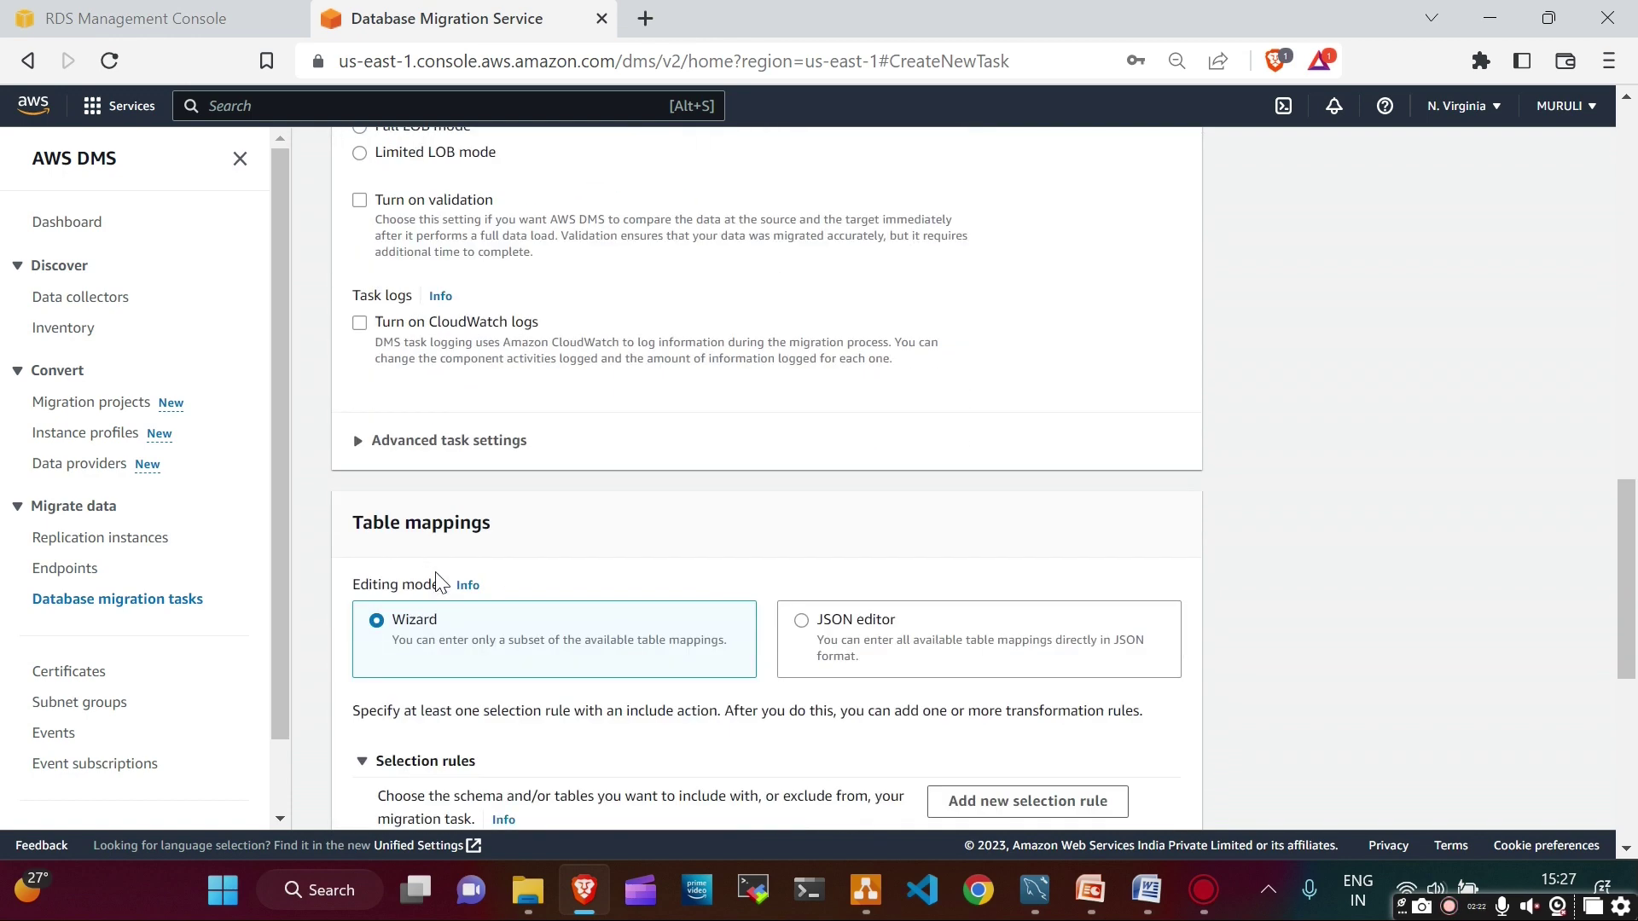
click(358, 359)
scroll(410, 512, down, 12)
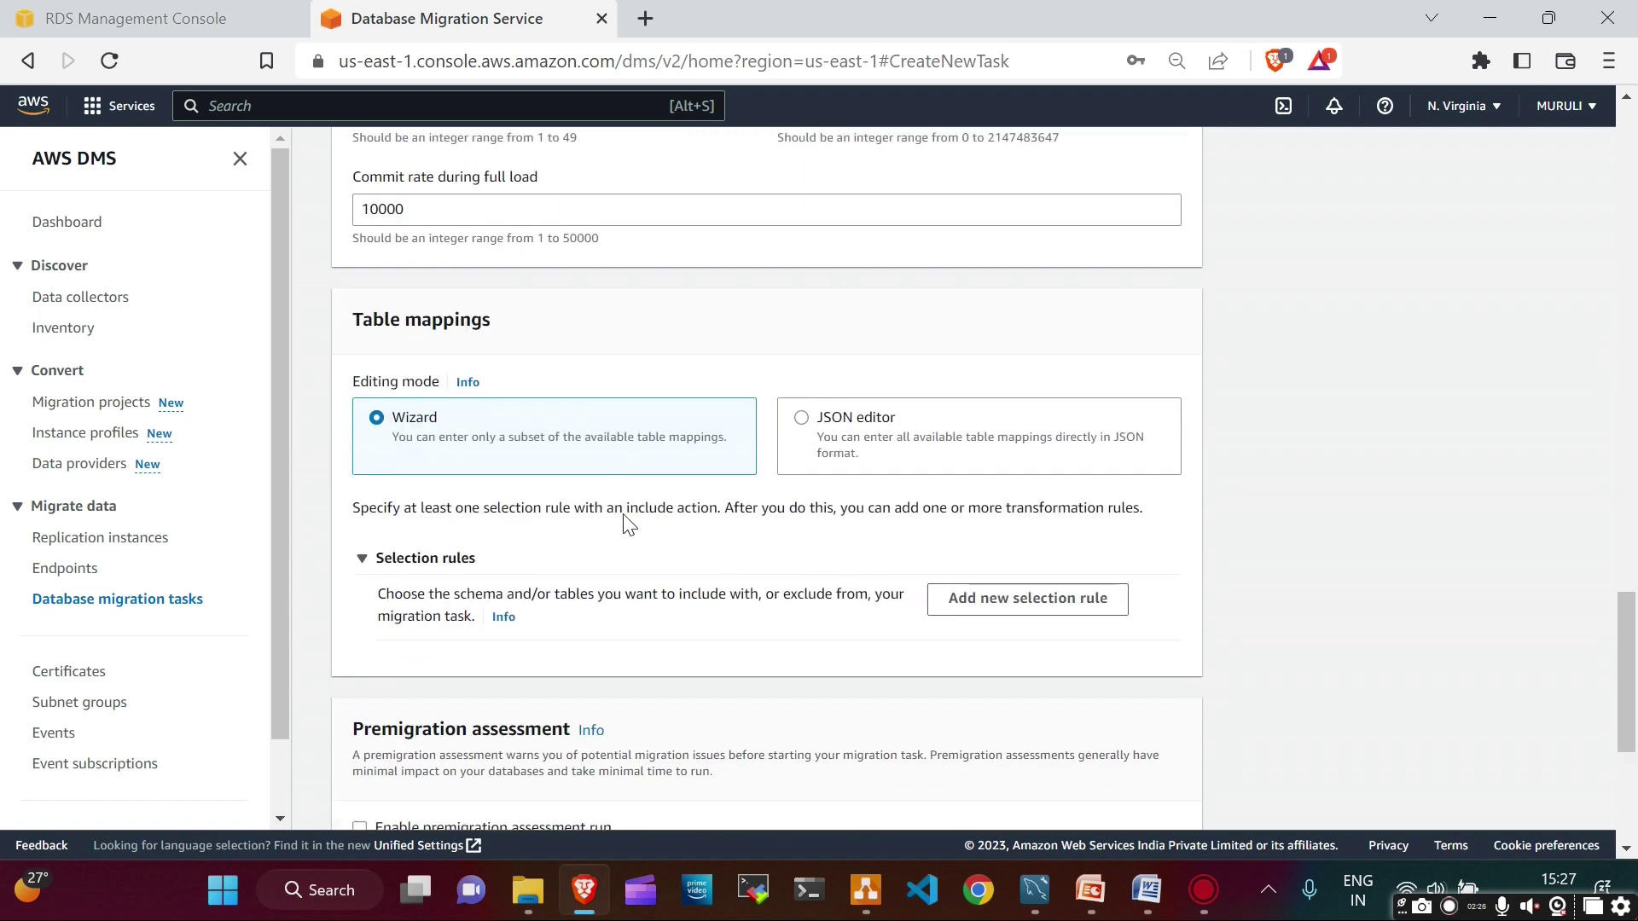
scroll(768, 478, down, 3)
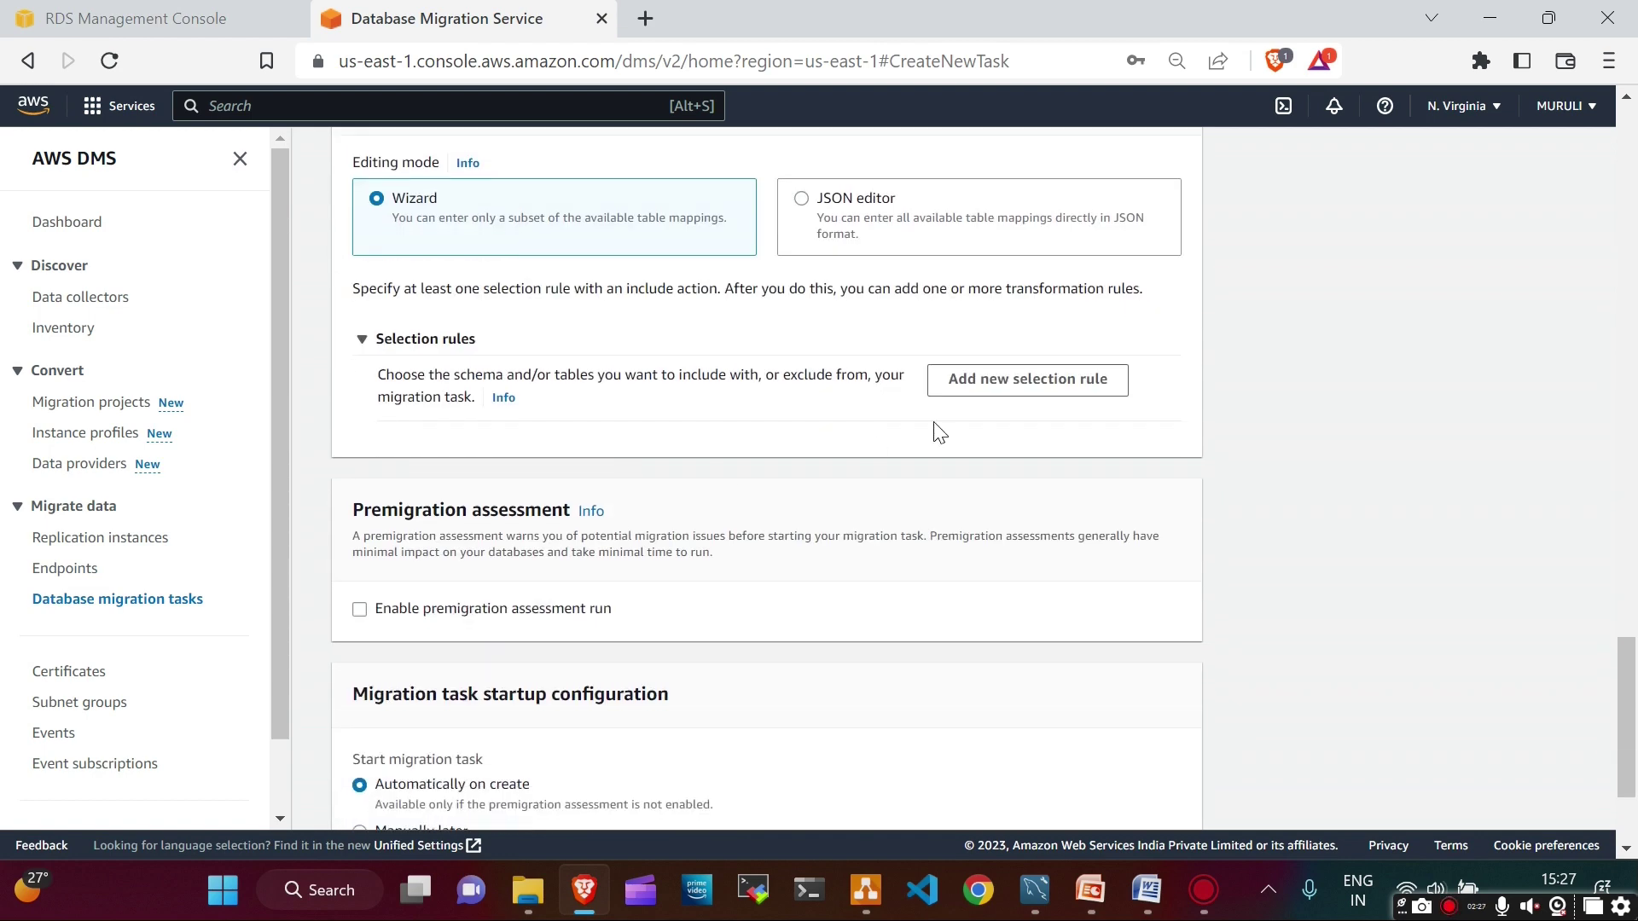
Add a table selection rule for the schema staff, entered manually, with table name %.
click(1035, 390)
scroll(571, 366, down, 3)
click(553, 267)
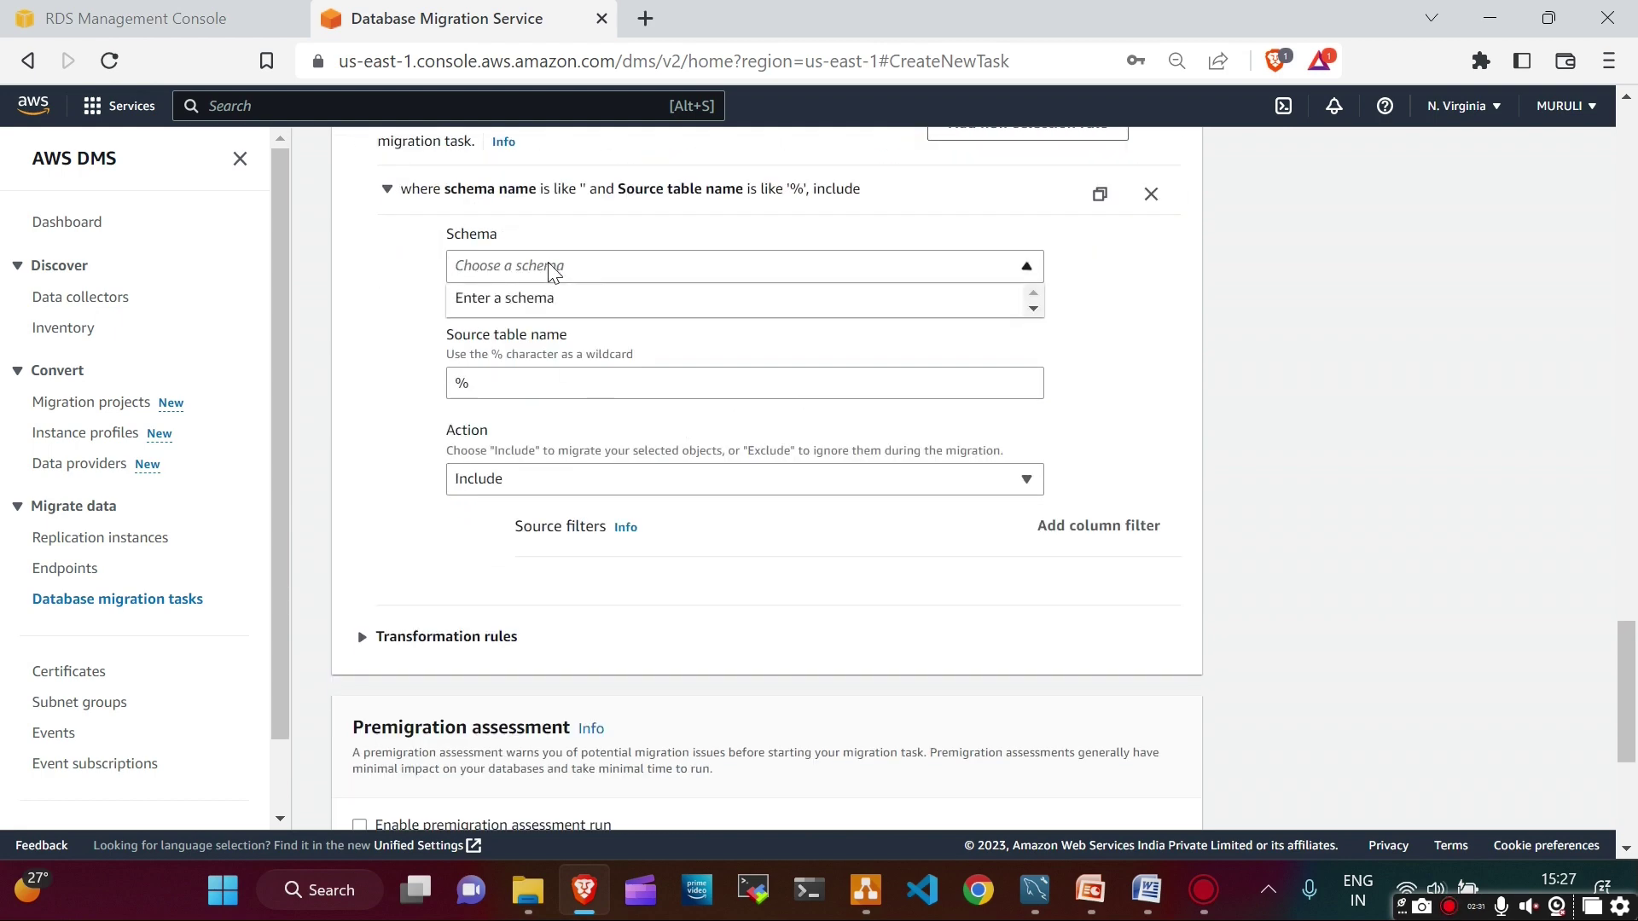
click(512, 299)
click(499, 362)
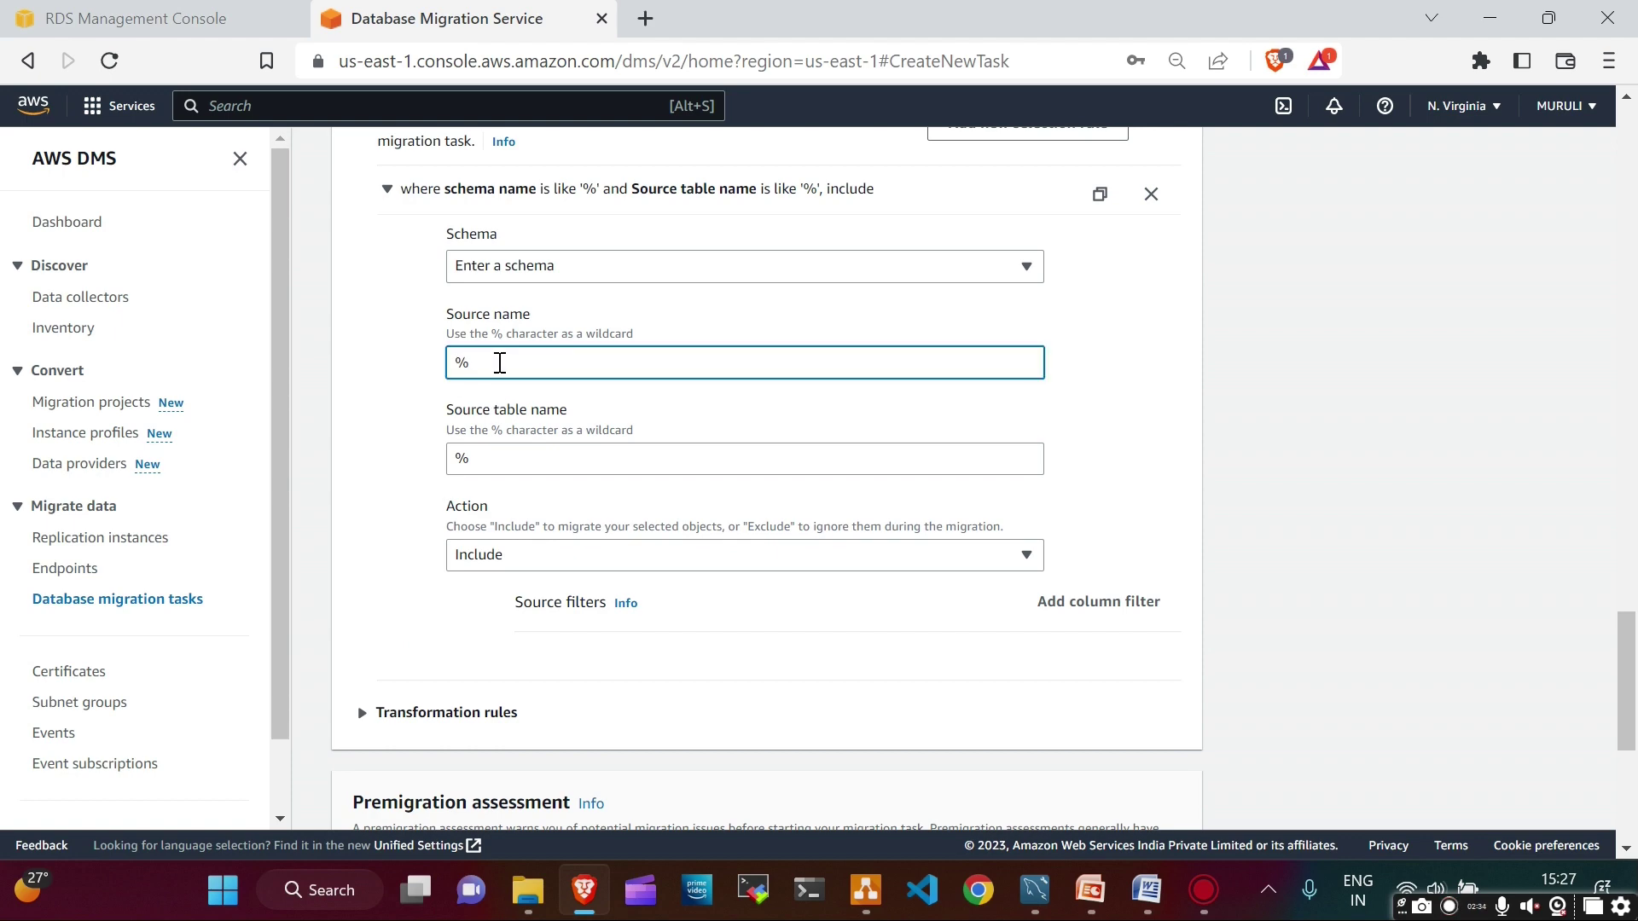
key(alt+Tab)
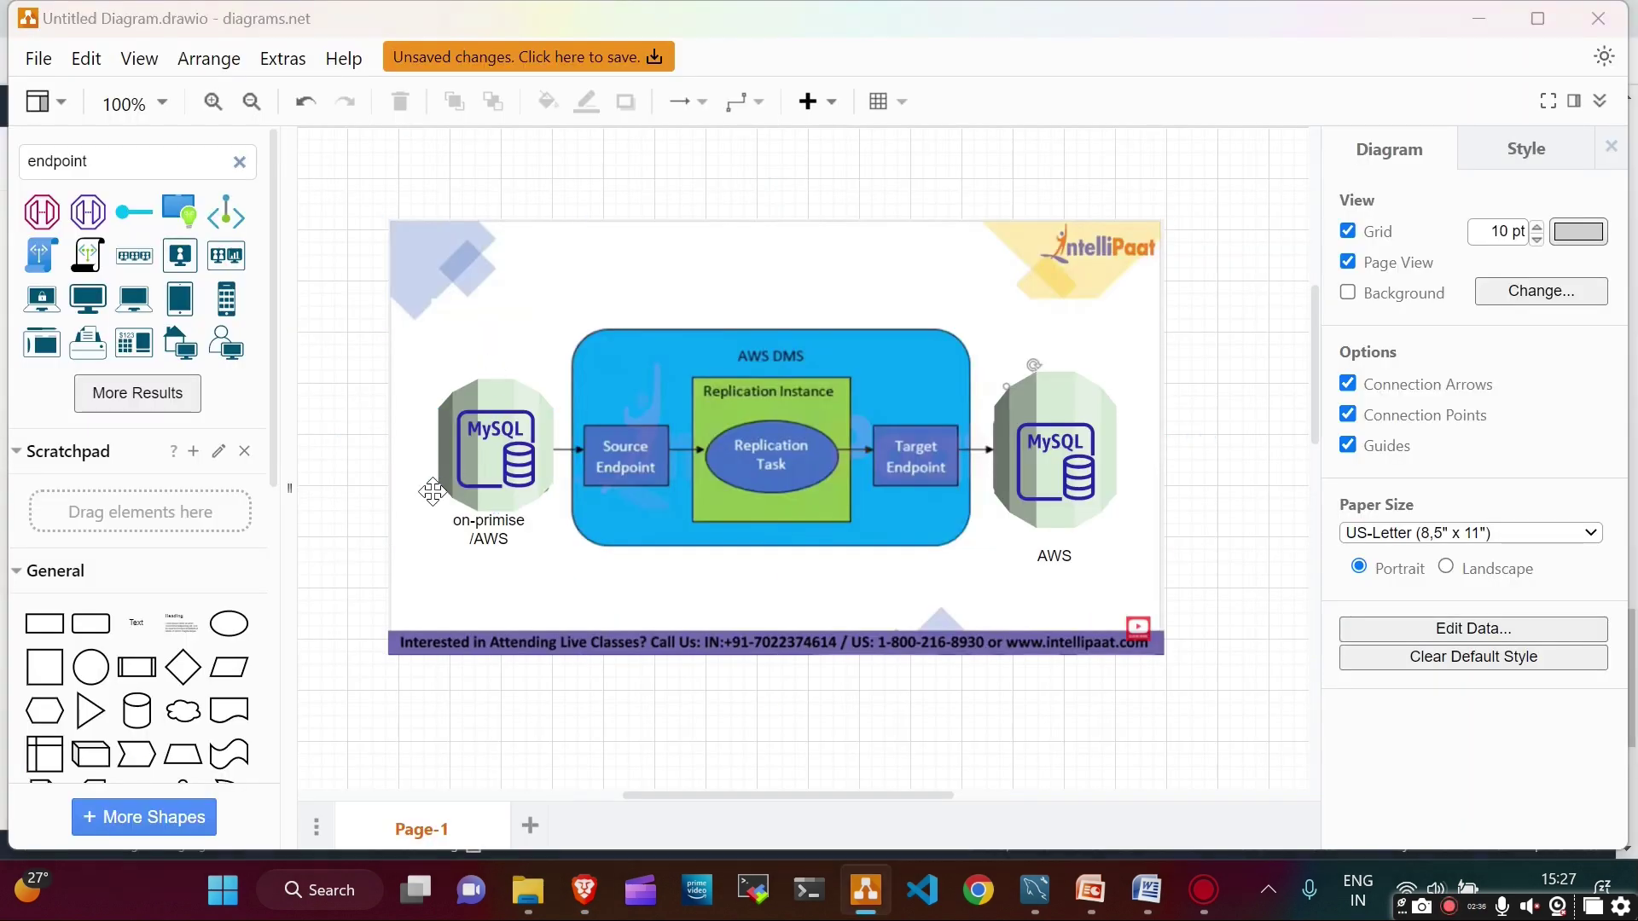
key(alt+Tab)
key(Tab)
key(Tab)
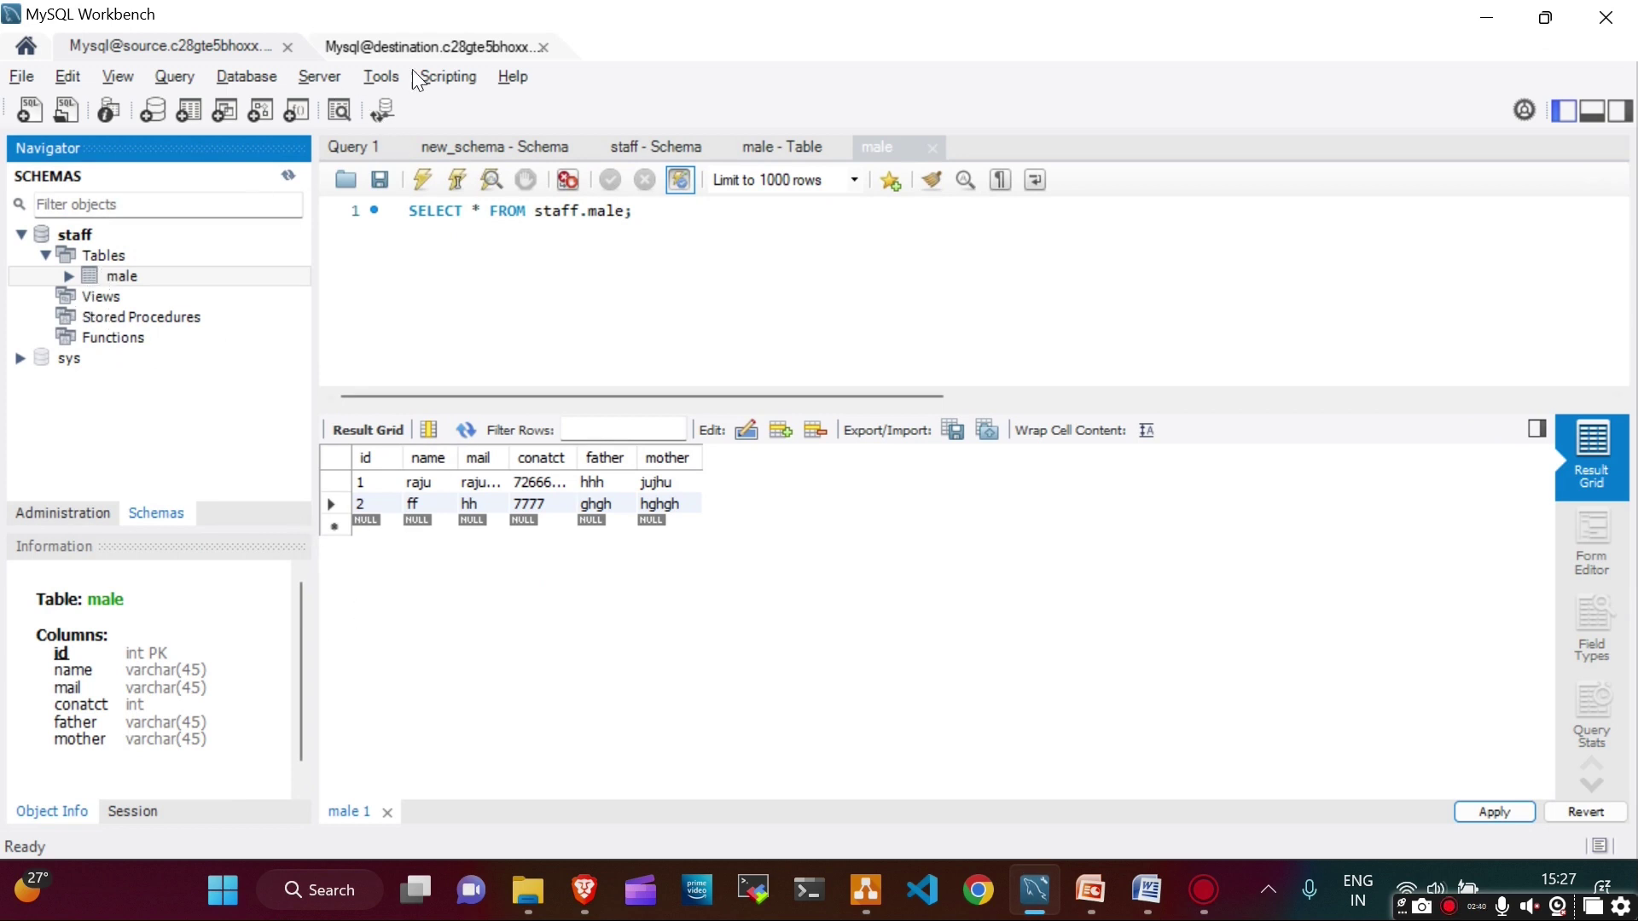
Compare the destination and source connections in Workbench, then return to the task form.
click(410, 41)
click(186, 37)
key(alt+Tab)
key(alt+Tab)
key(Tab)
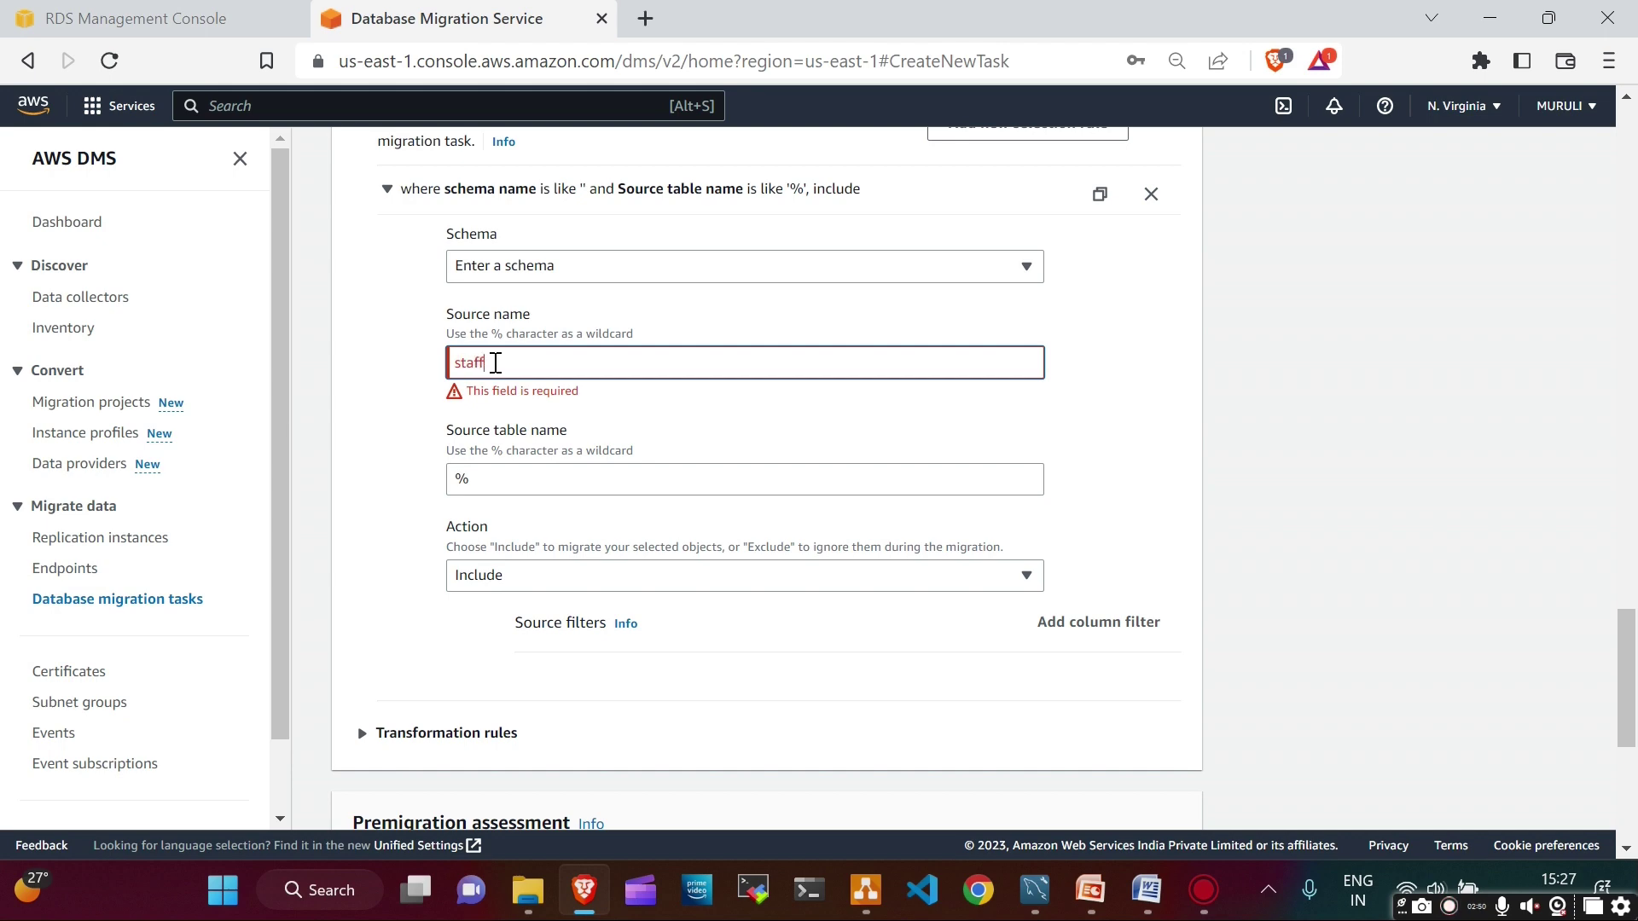
key(alt+Tab)
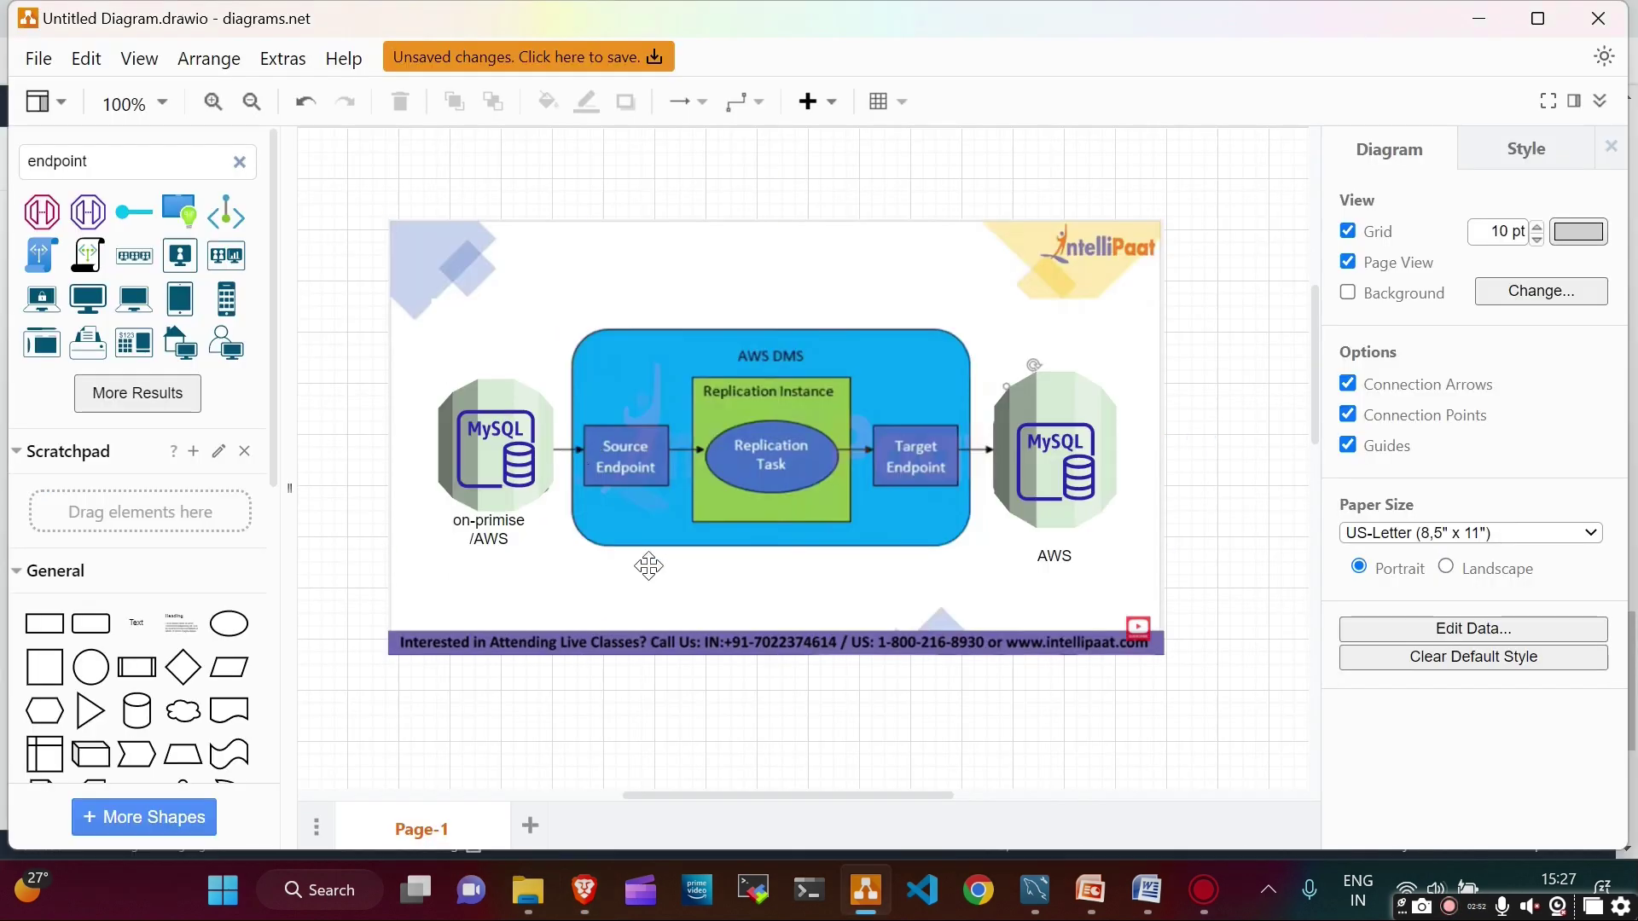
key(alt+Tab)
key(alt+Tab)
key(alt+Tab)
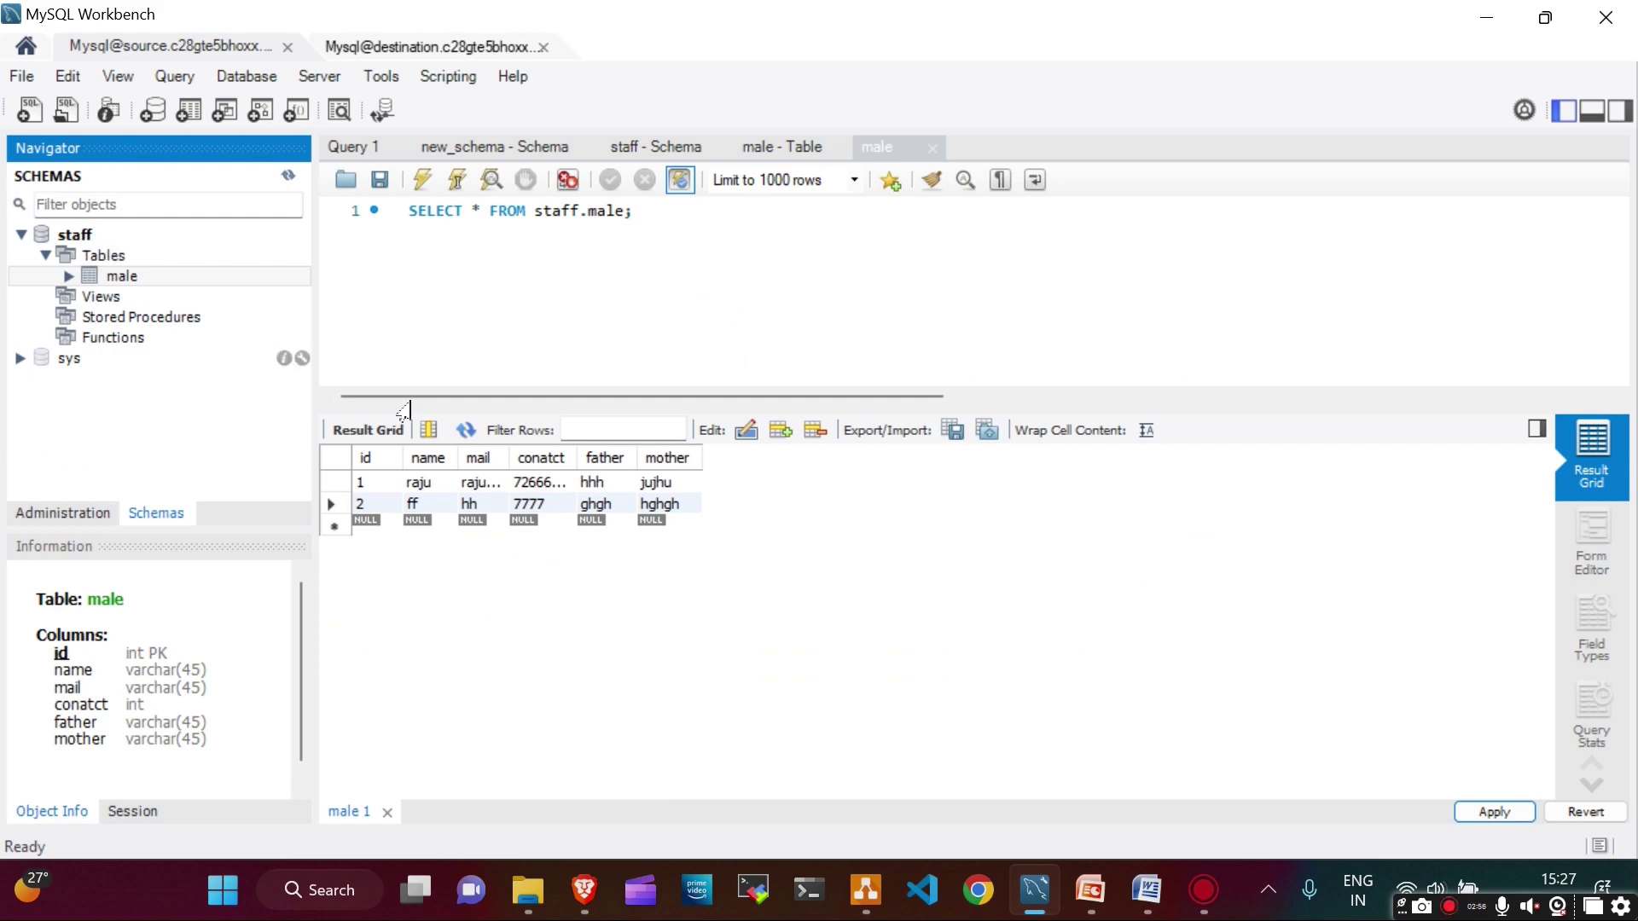
key(alt+Tab)
scroll(734, 607, down, 5)
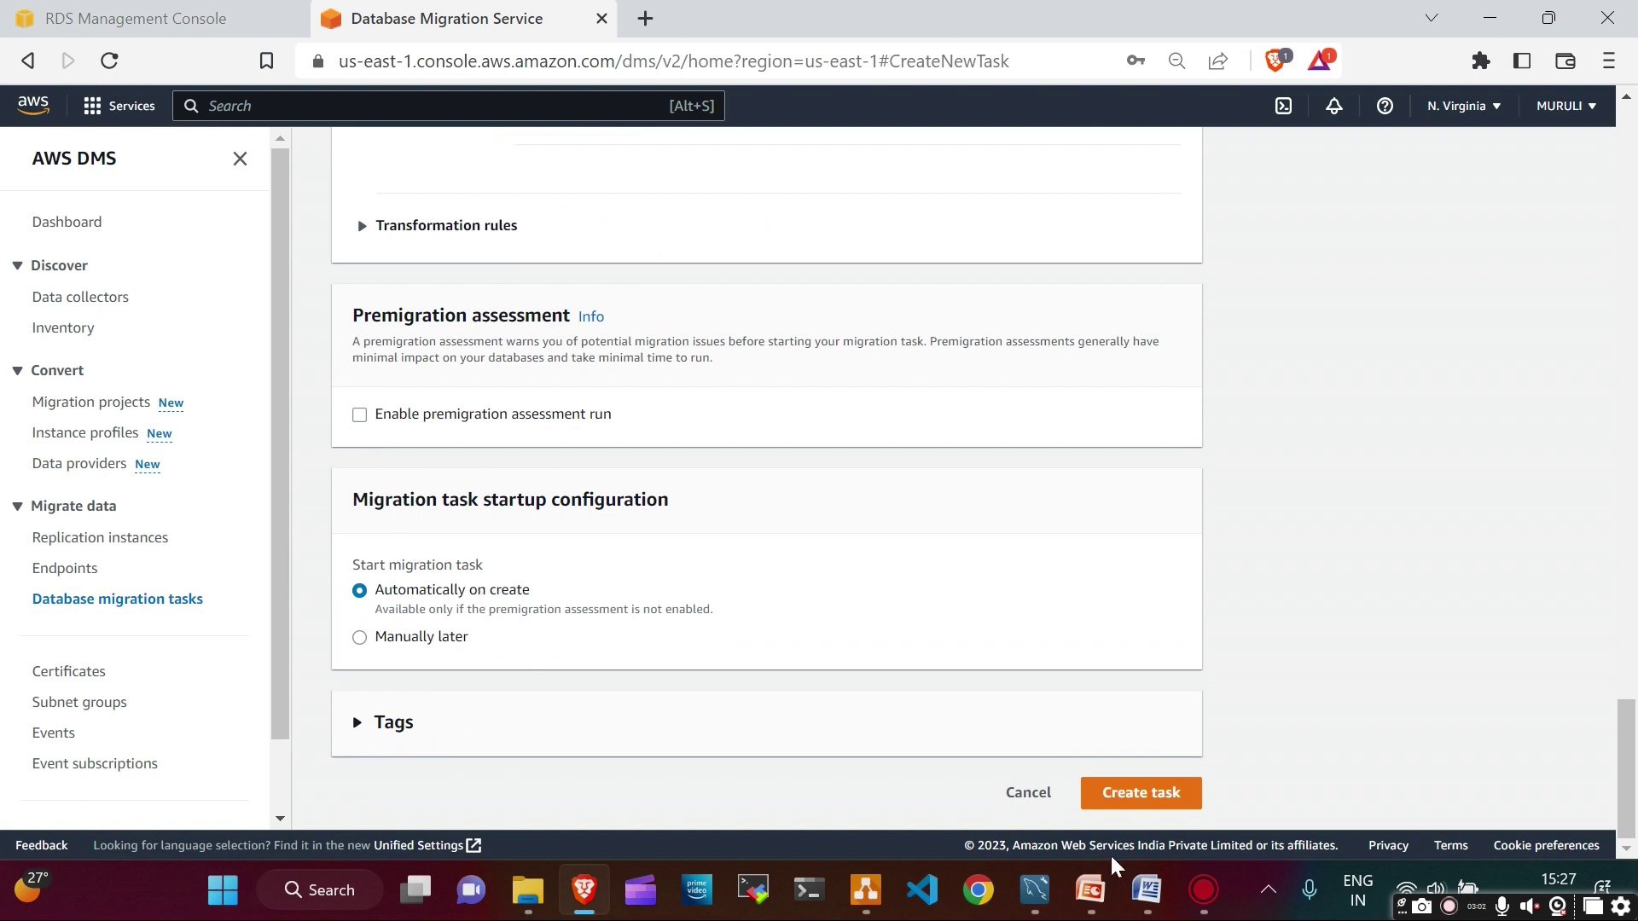
Create the task tasktomigrate and check both database connections in Workbench.
click(1152, 800)
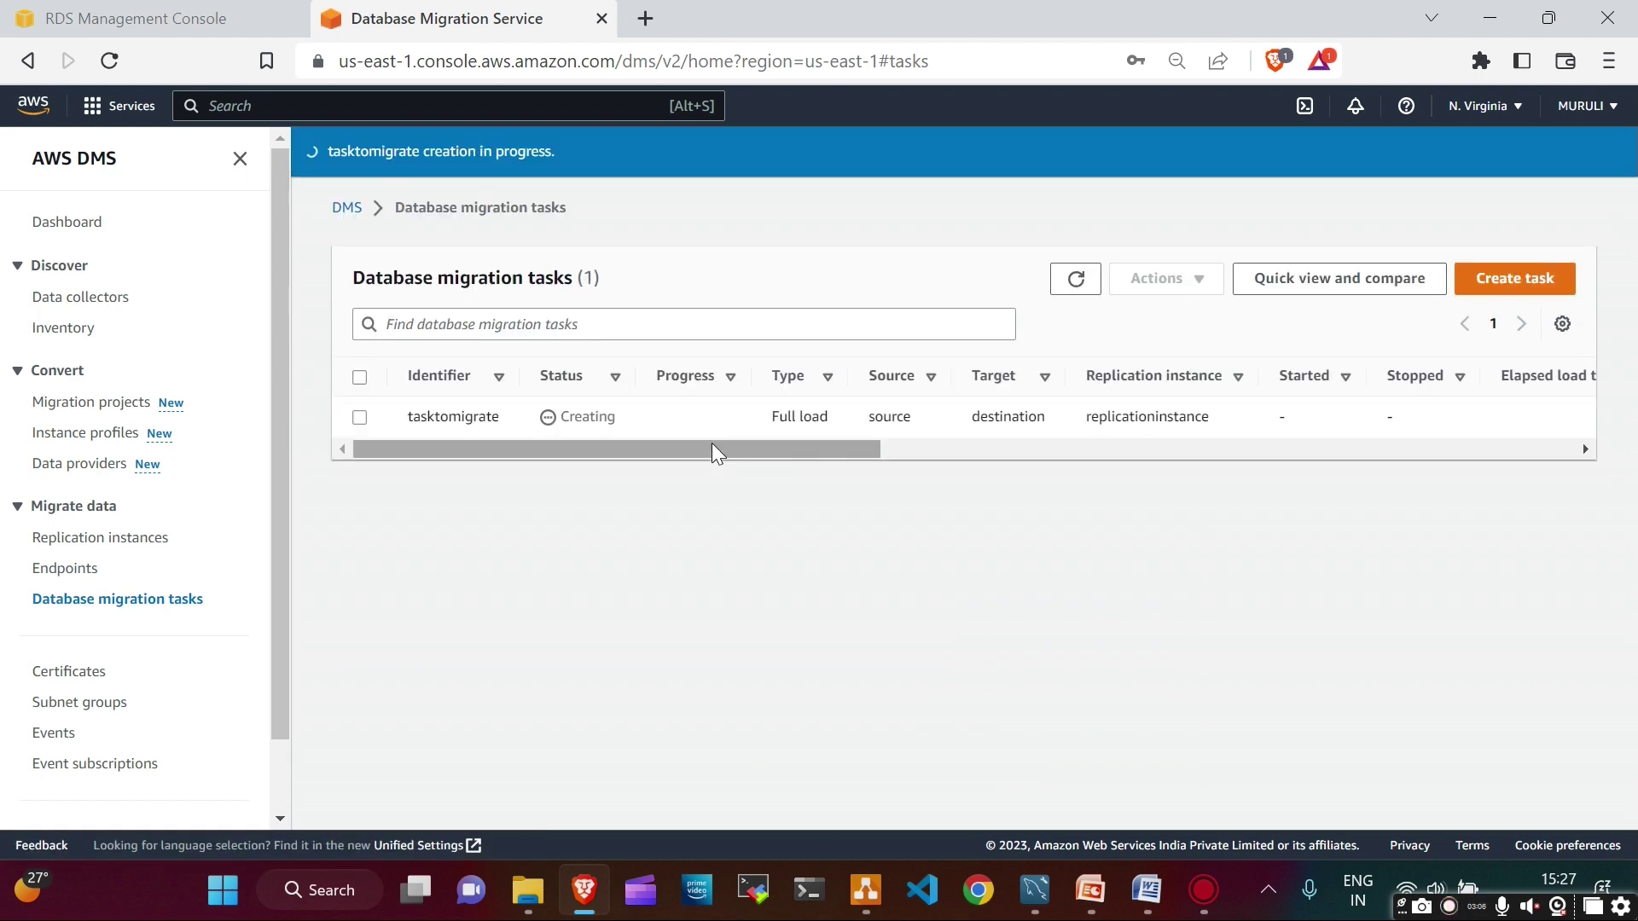
key(alt+Tab)
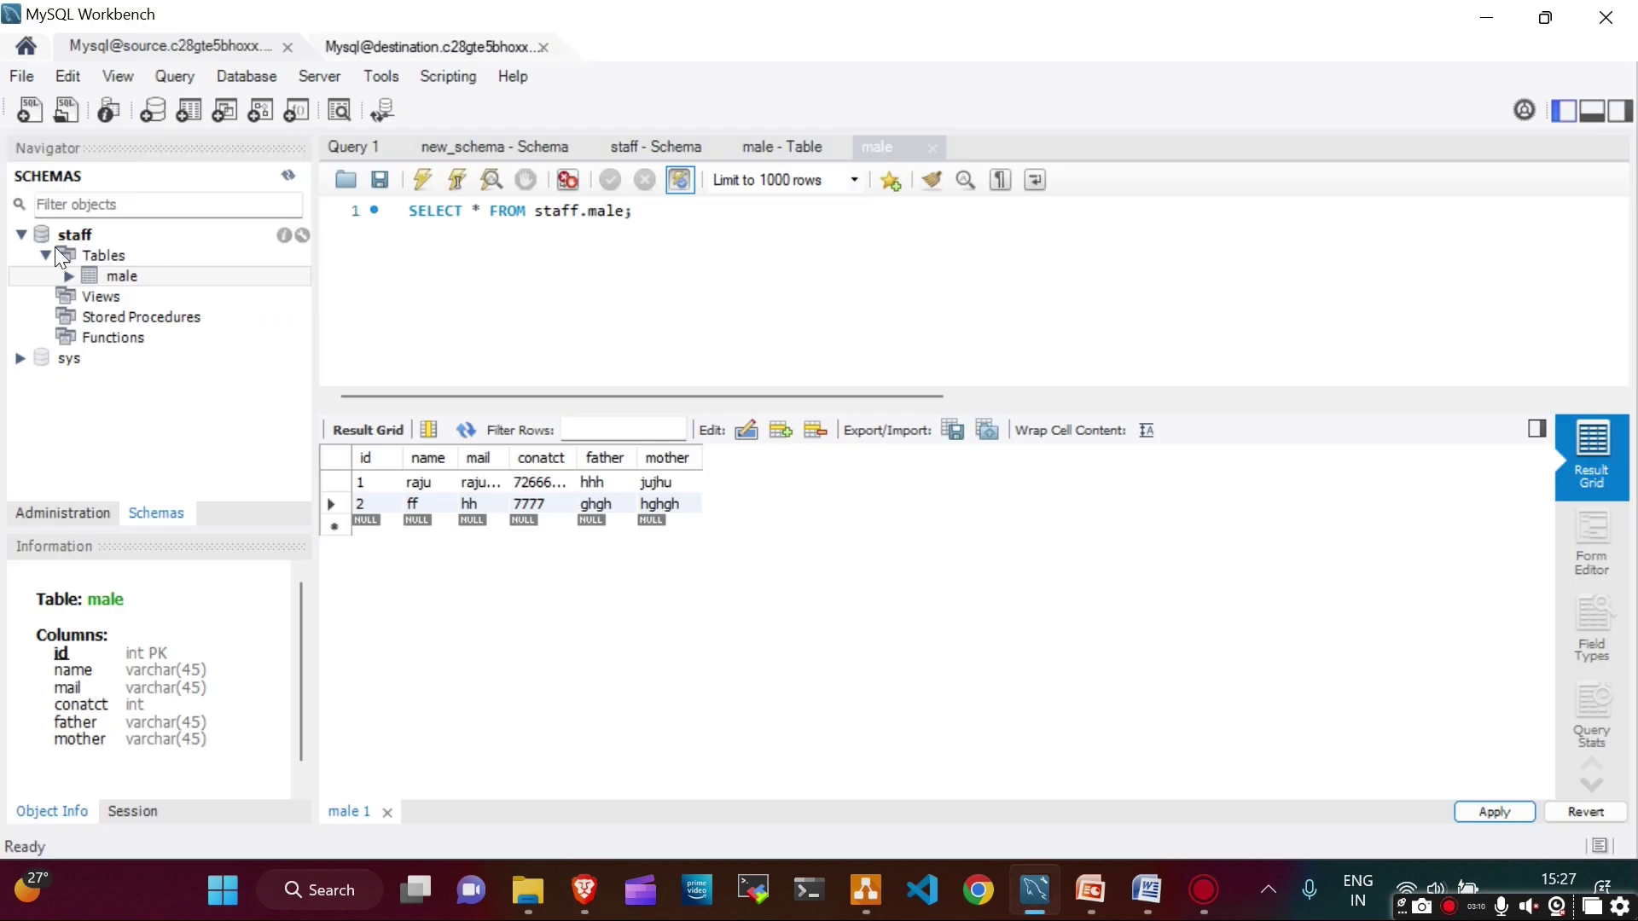
click(391, 53)
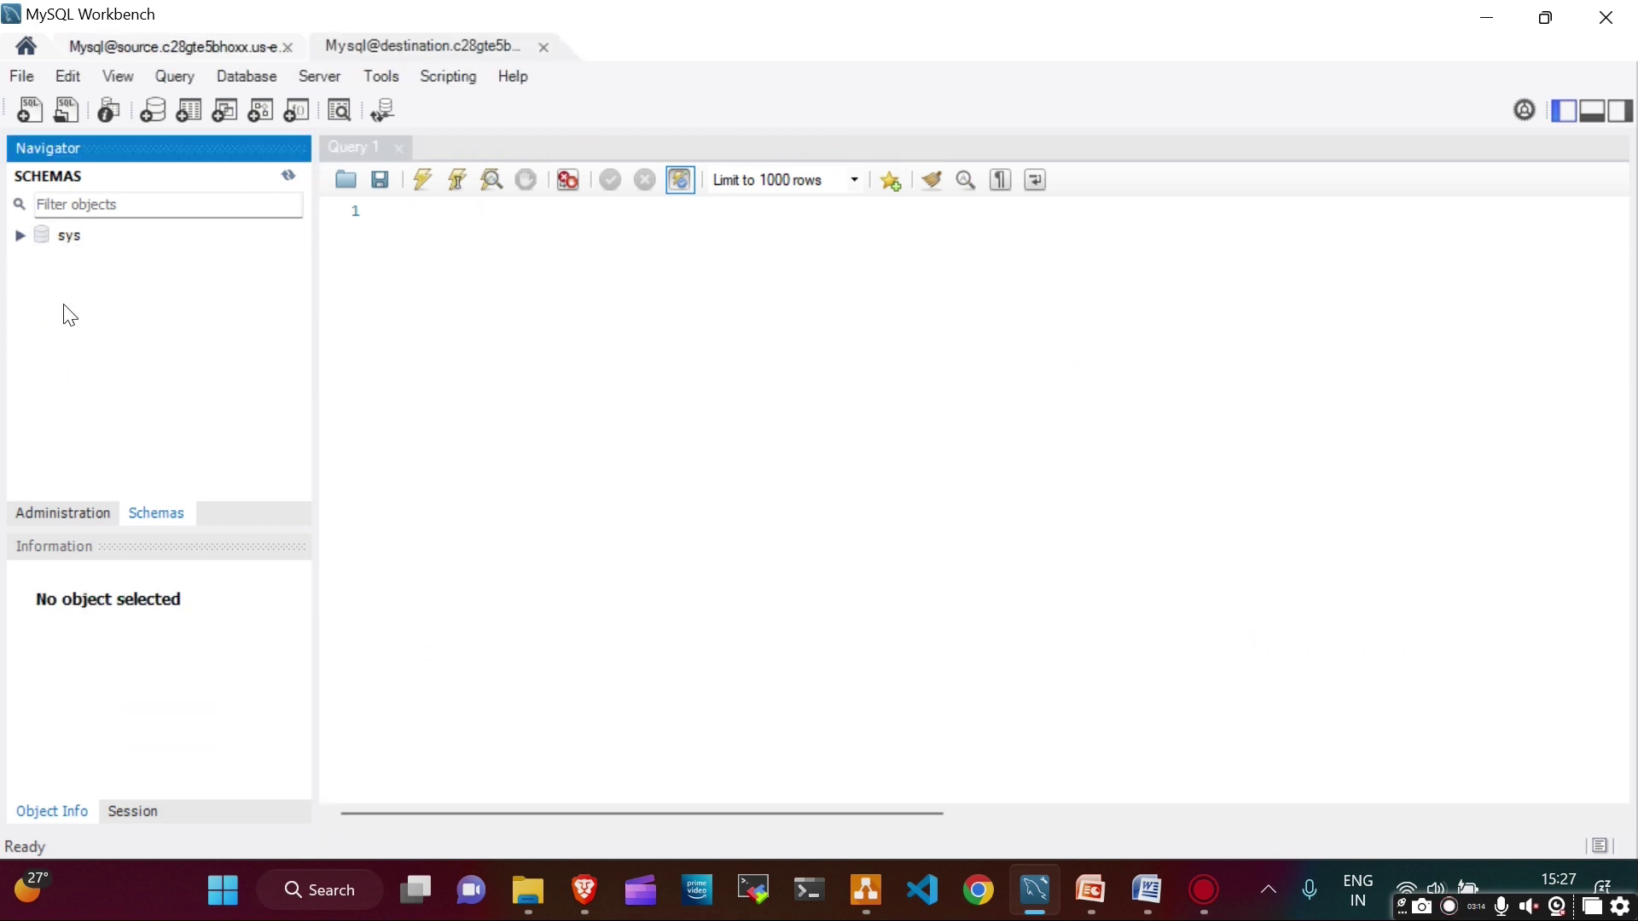
click(173, 42)
key(alt+Tab)
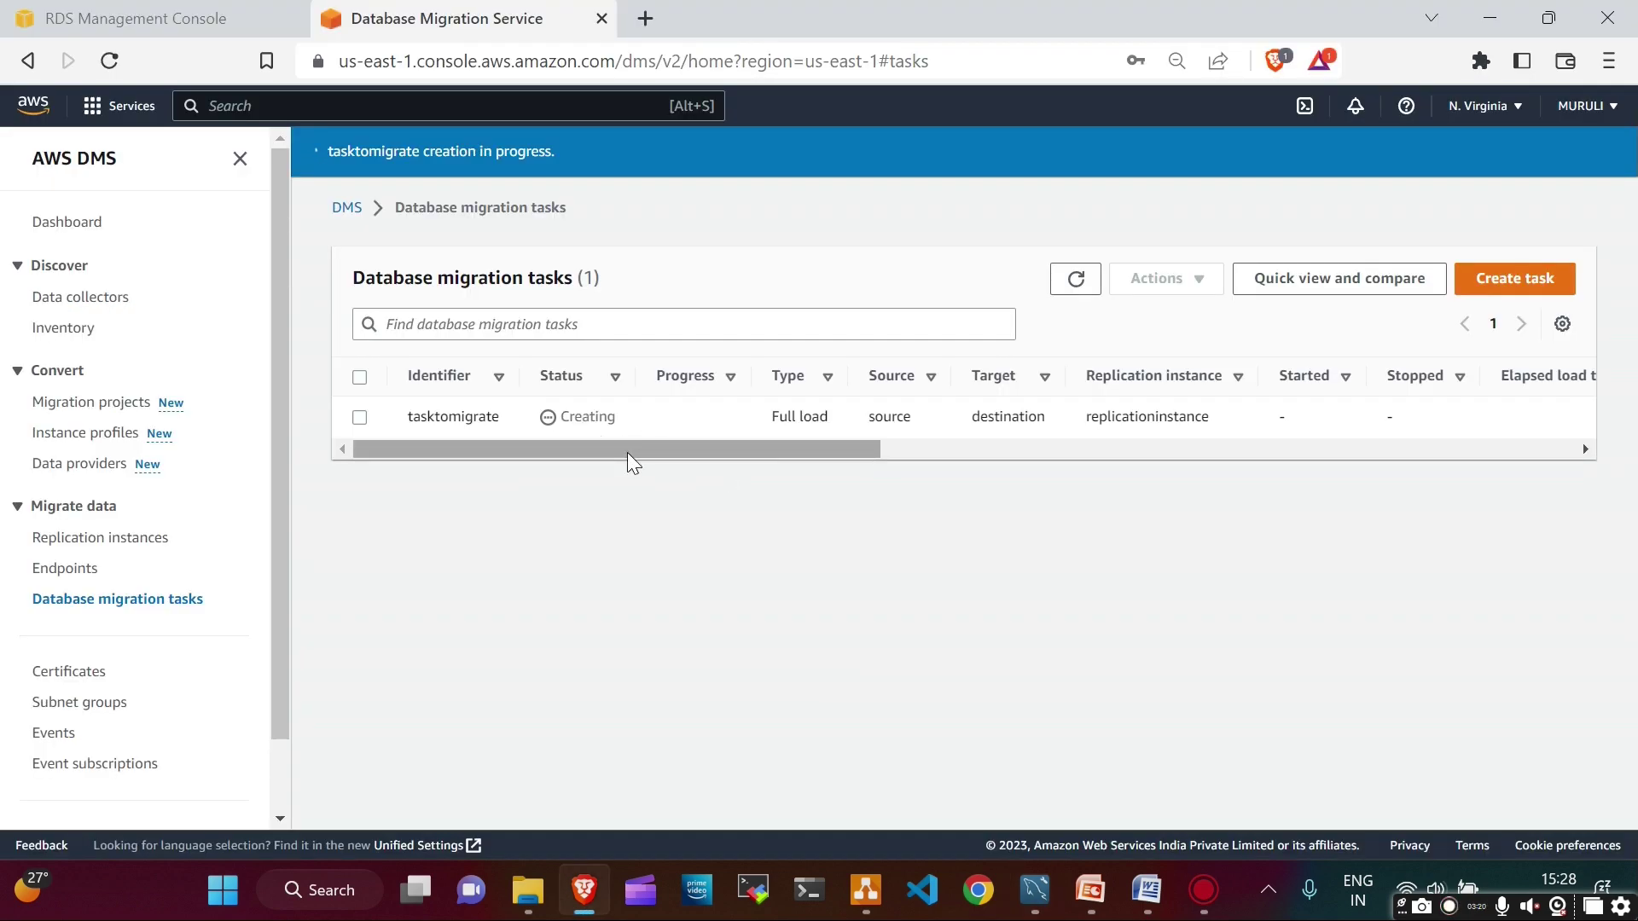
key(alt+Tab)
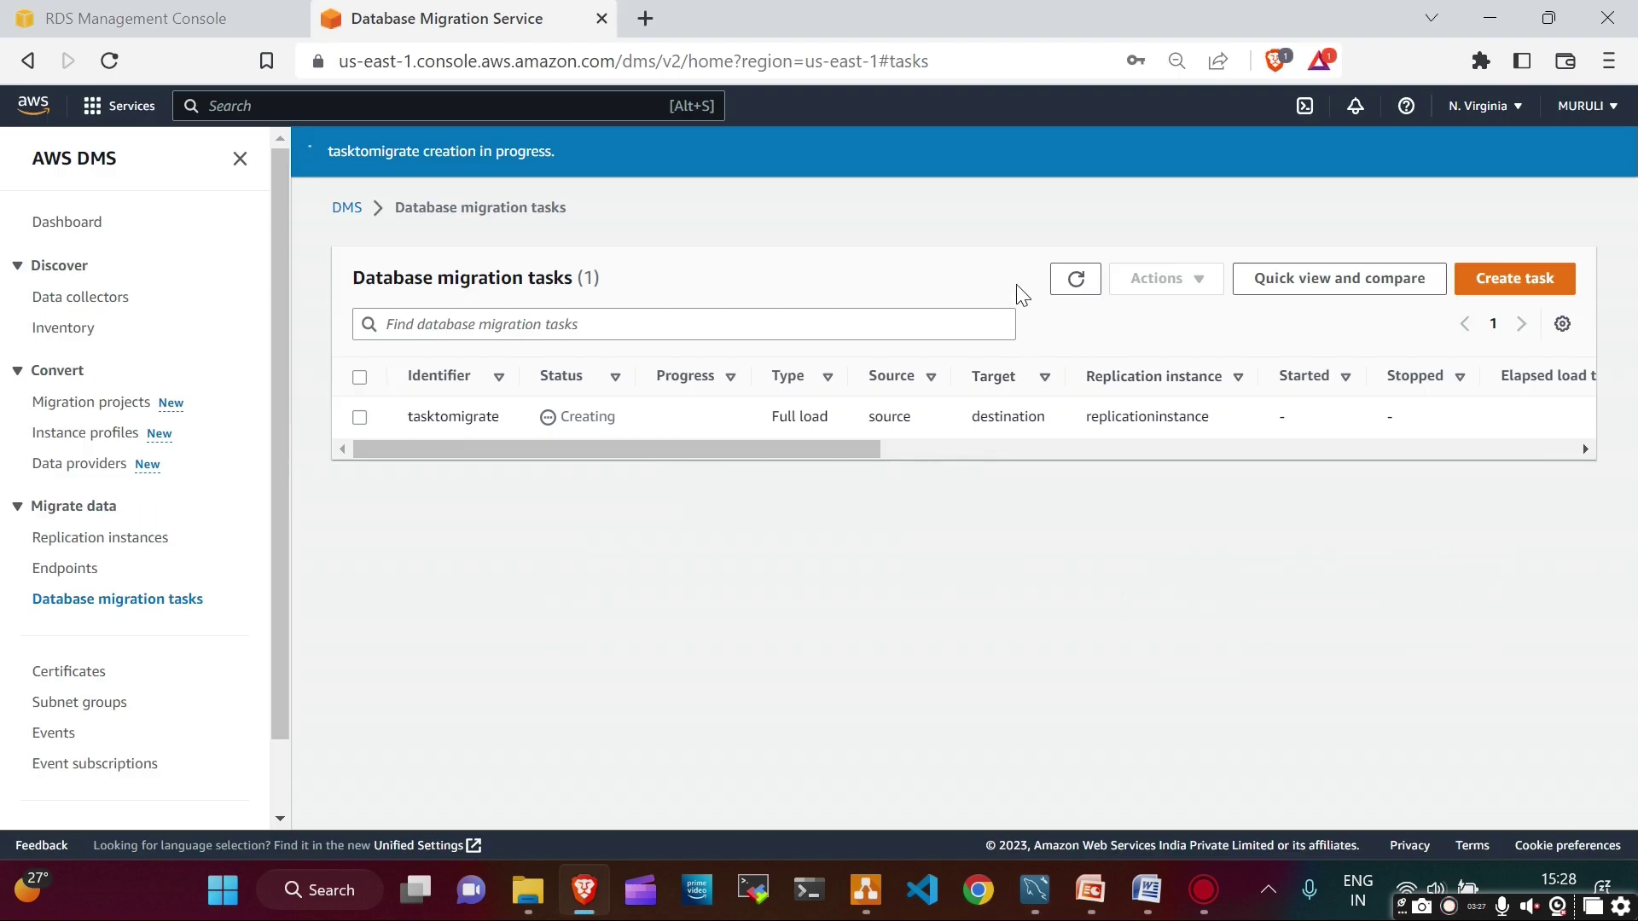
Refresh the tasks list until tasktomigrate starts its full load.
click(1074, 281)
click(1074, 281)
click(1075, 287)
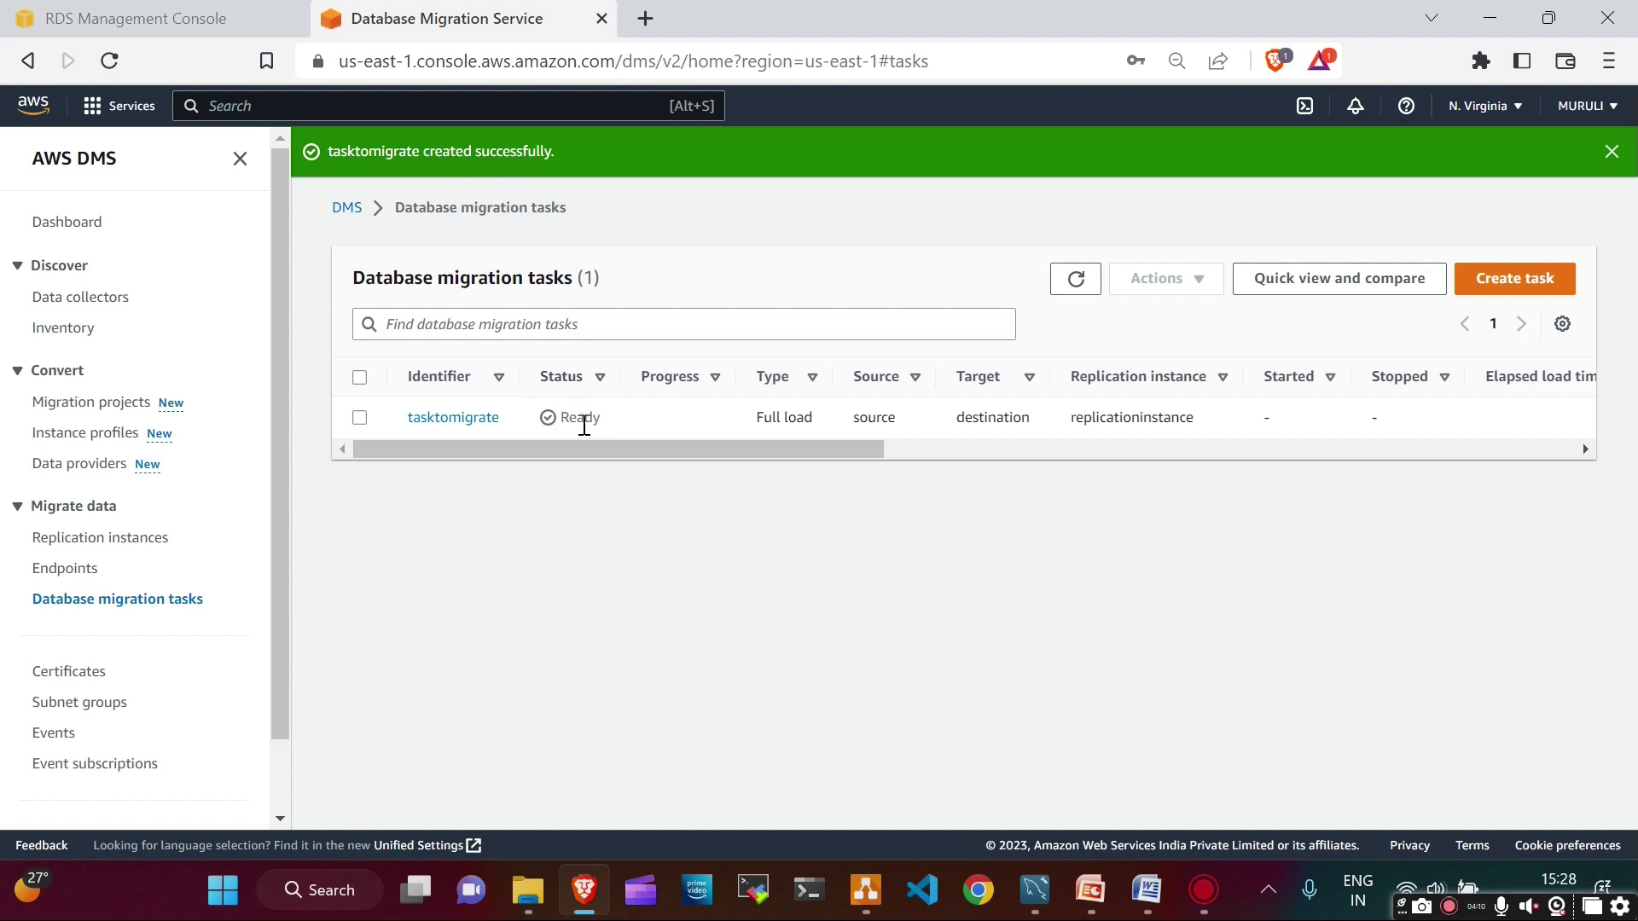
click(1079, 283)
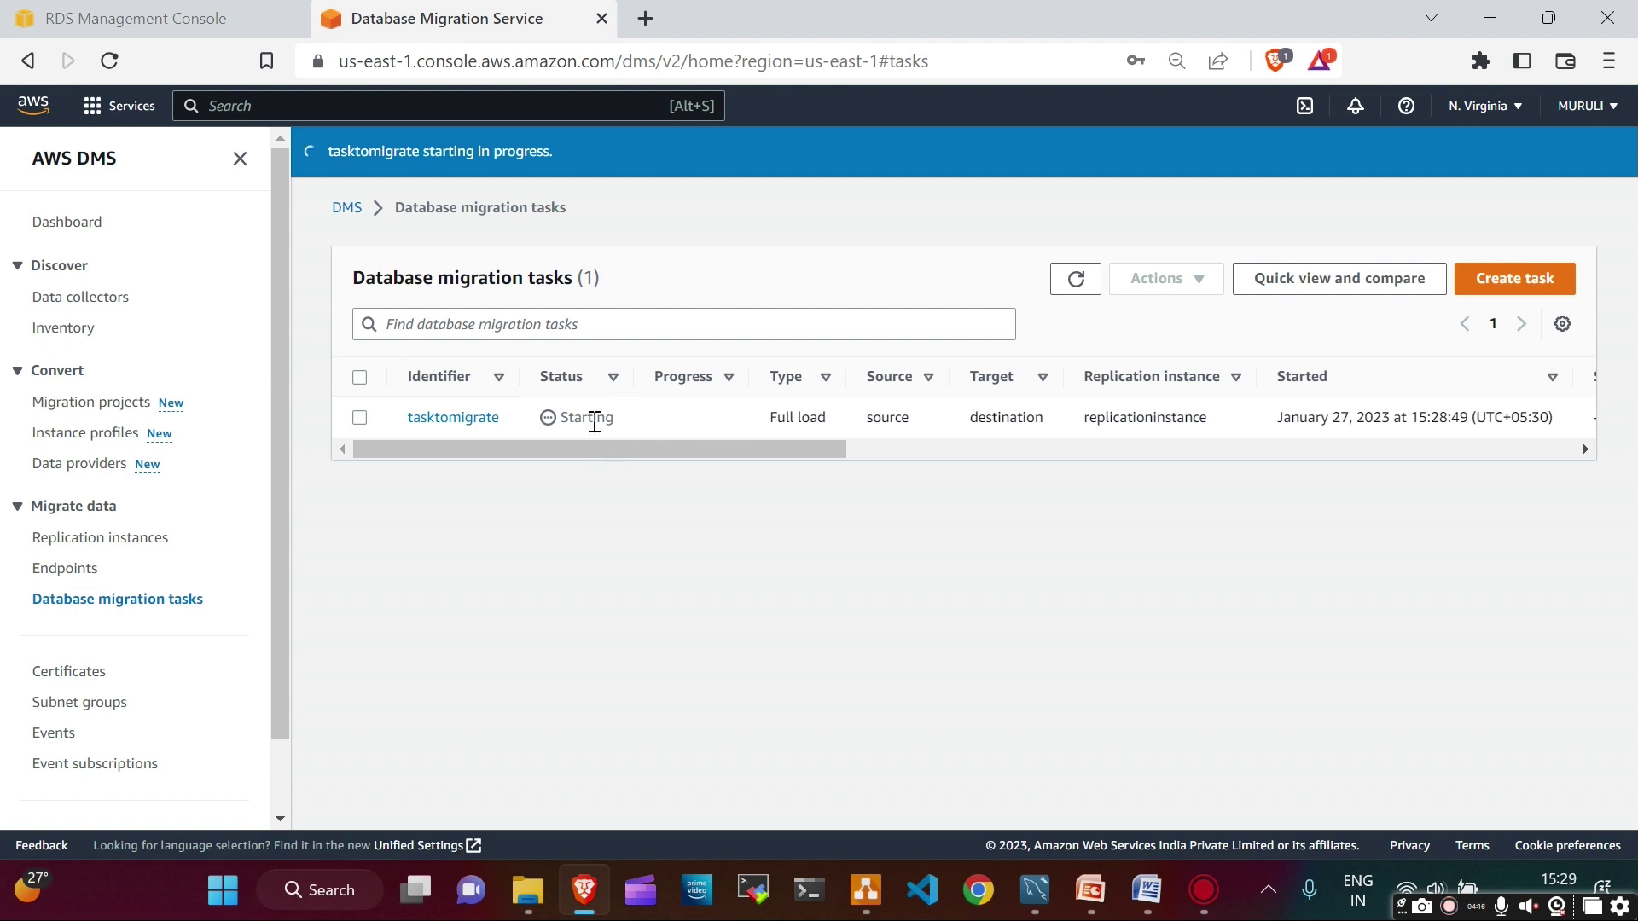
Check the destination connection in Workbench, refresh the tasks list, and open tasktomigrate's details.
key(alt+Tab)
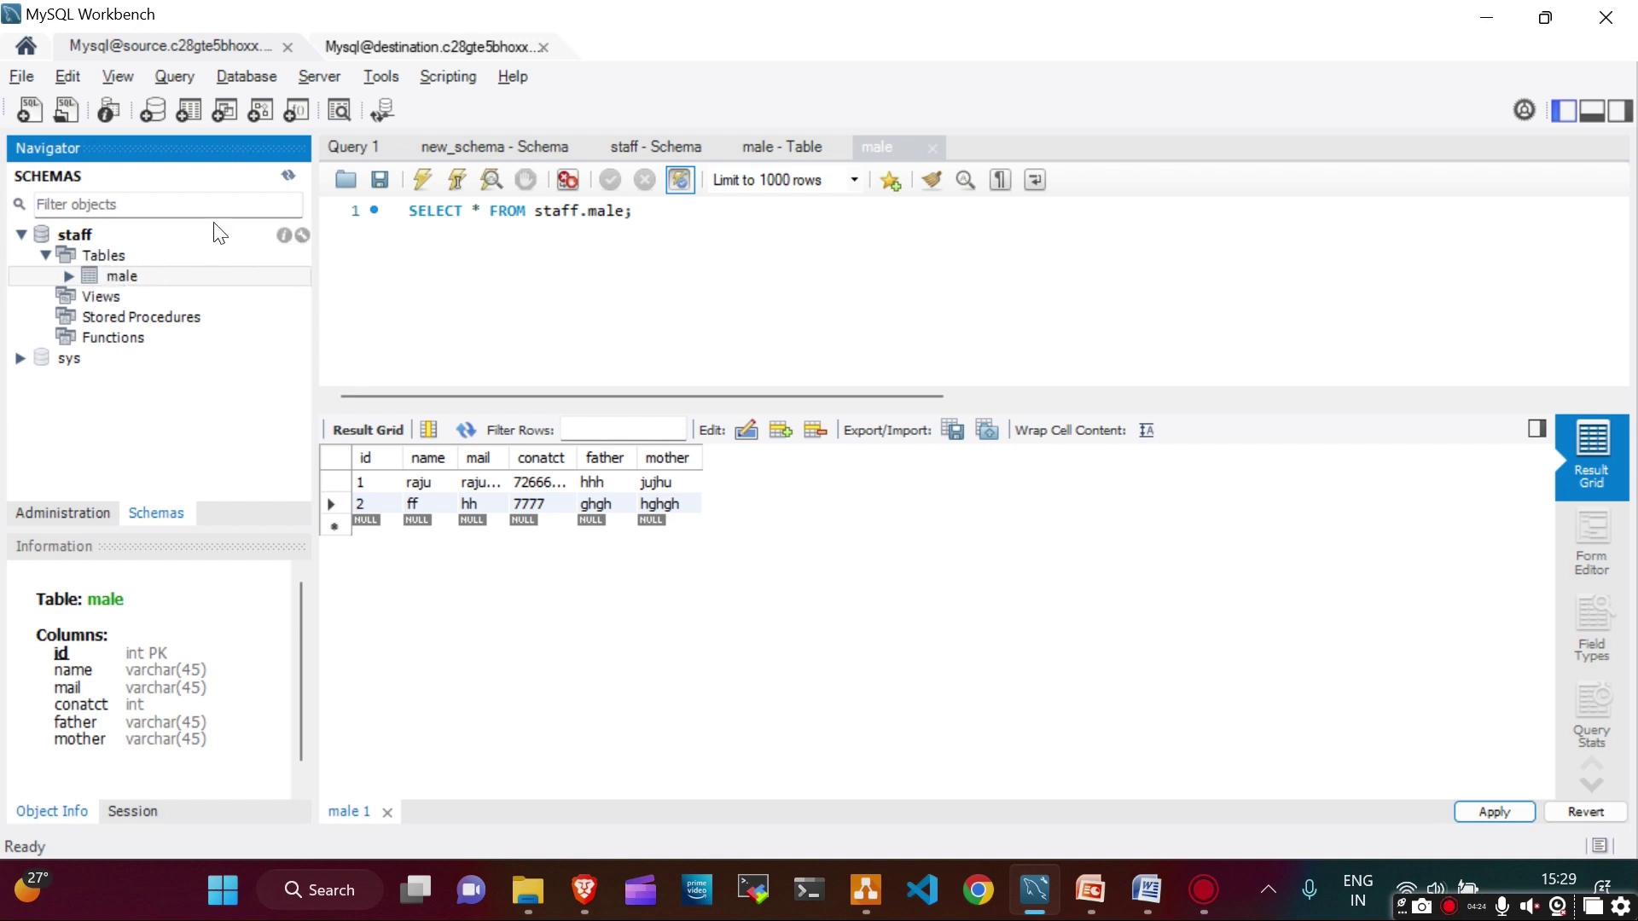
click(404, 47)
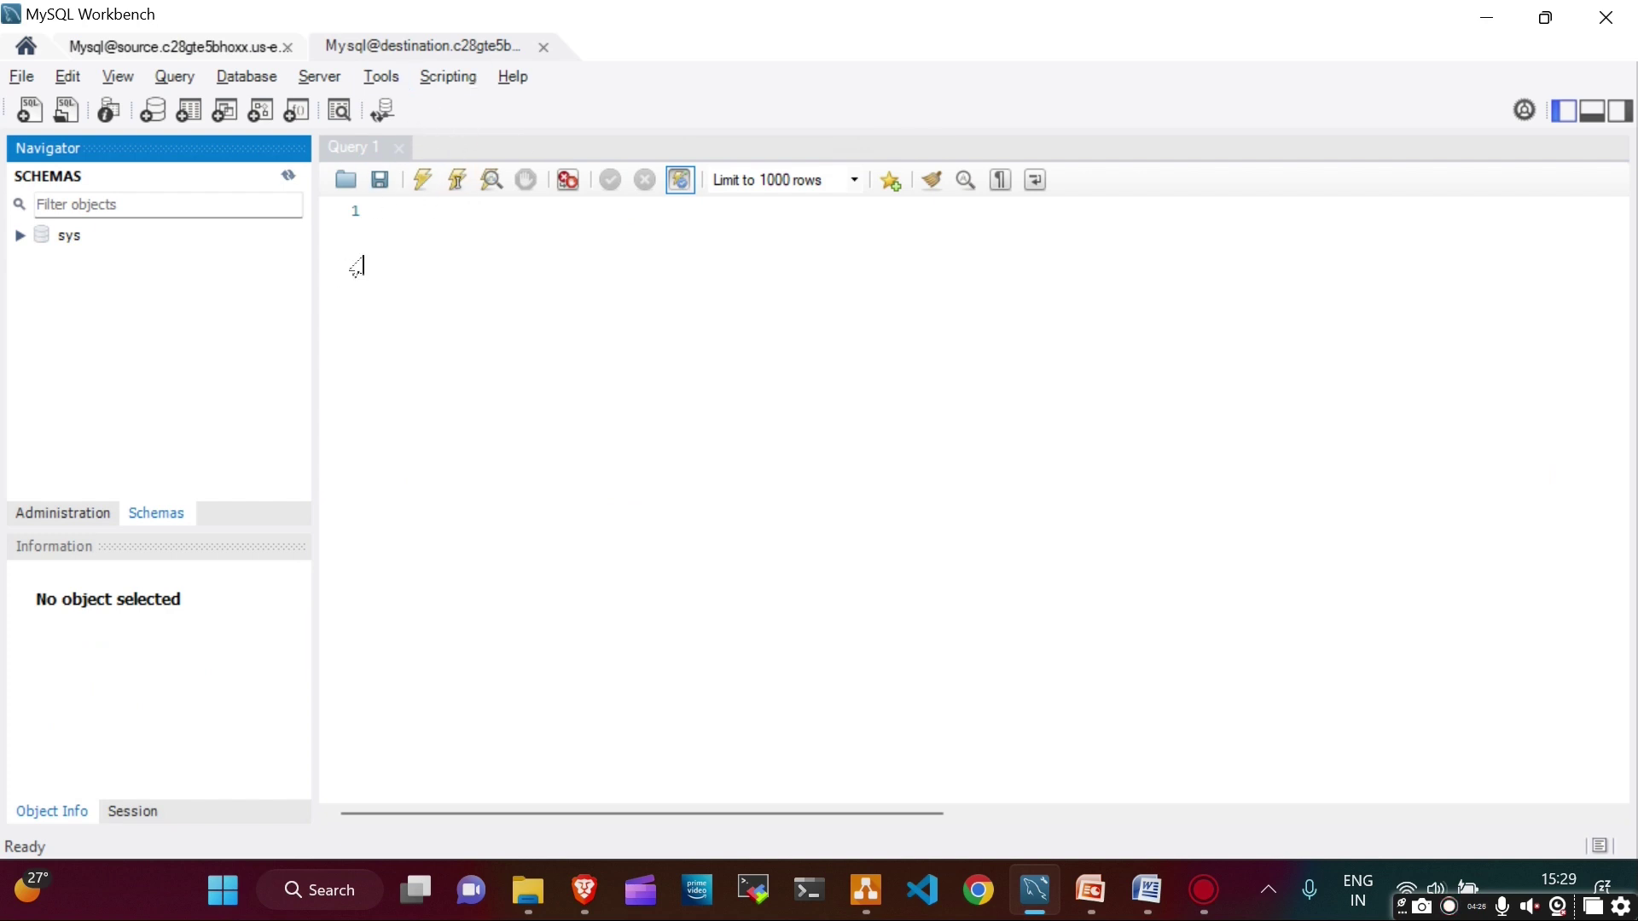
key(alt+Tab)
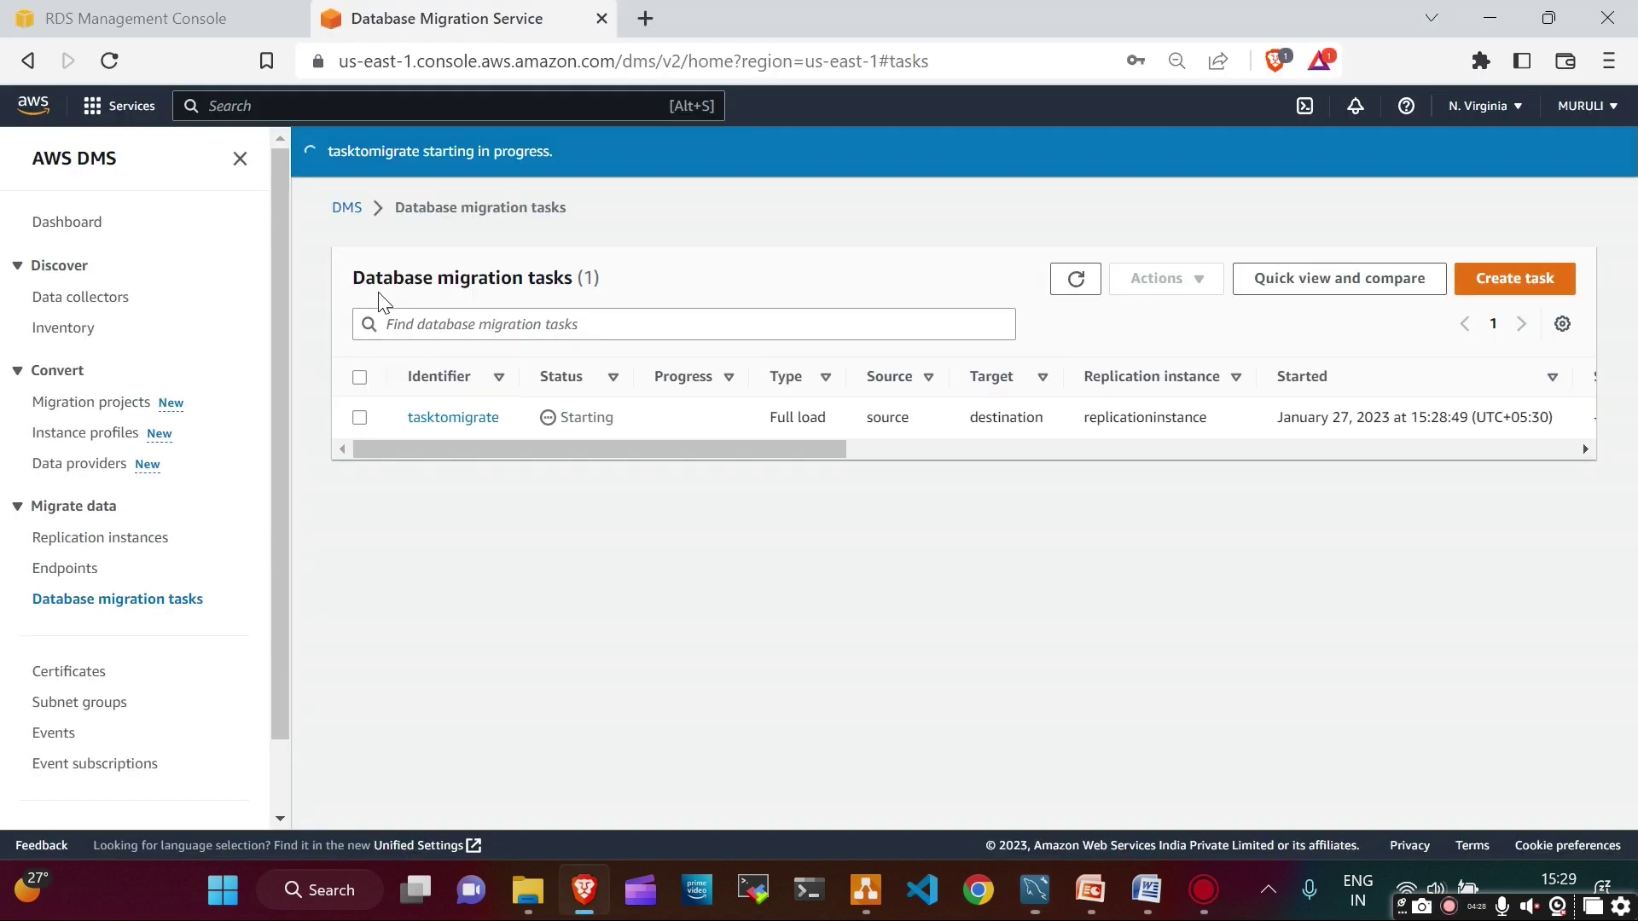
click(1076, 288)
click(1077, 288)
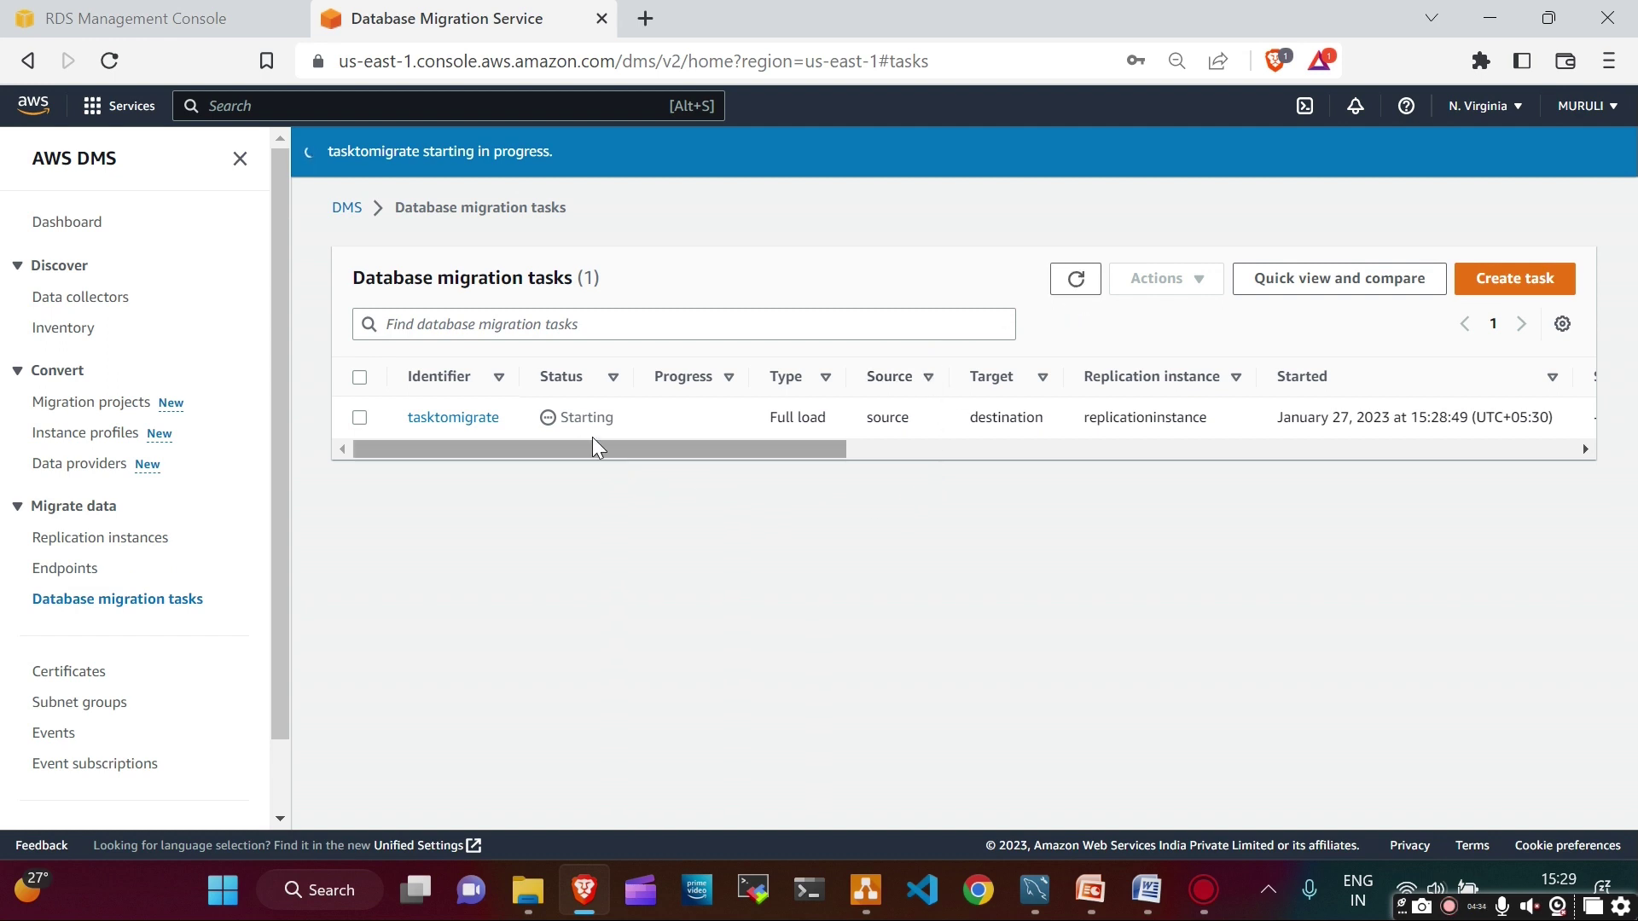
click(475, 418)
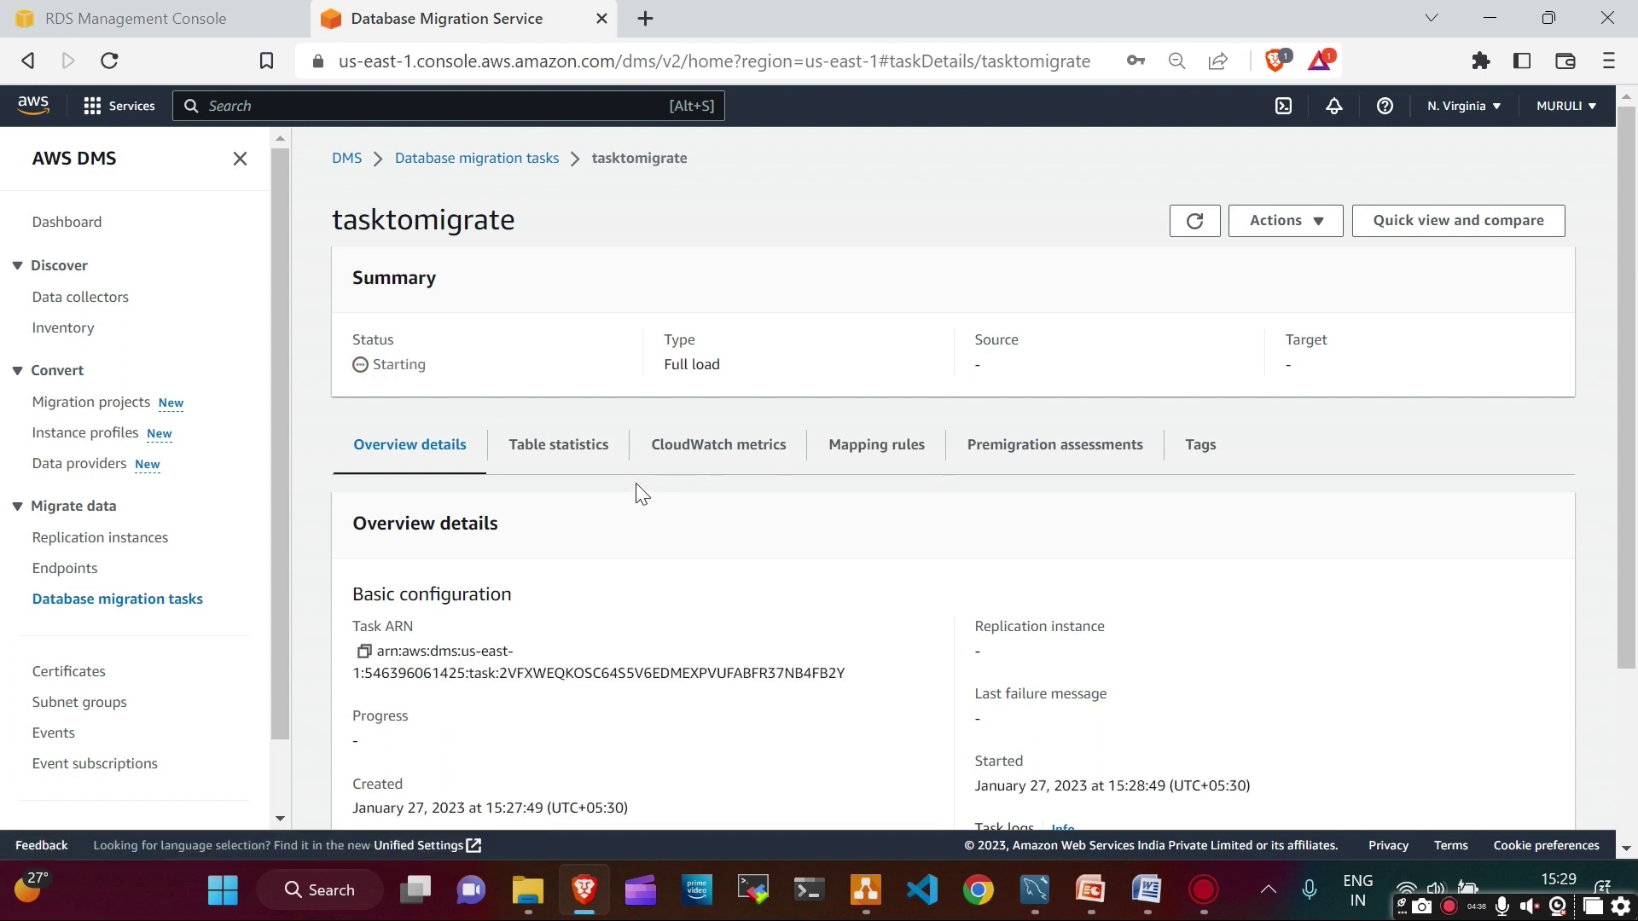
Check the table statistics for staff male, then return to the migration tasks list.
click(543, 444)
drag(821, 718, 524, 742)
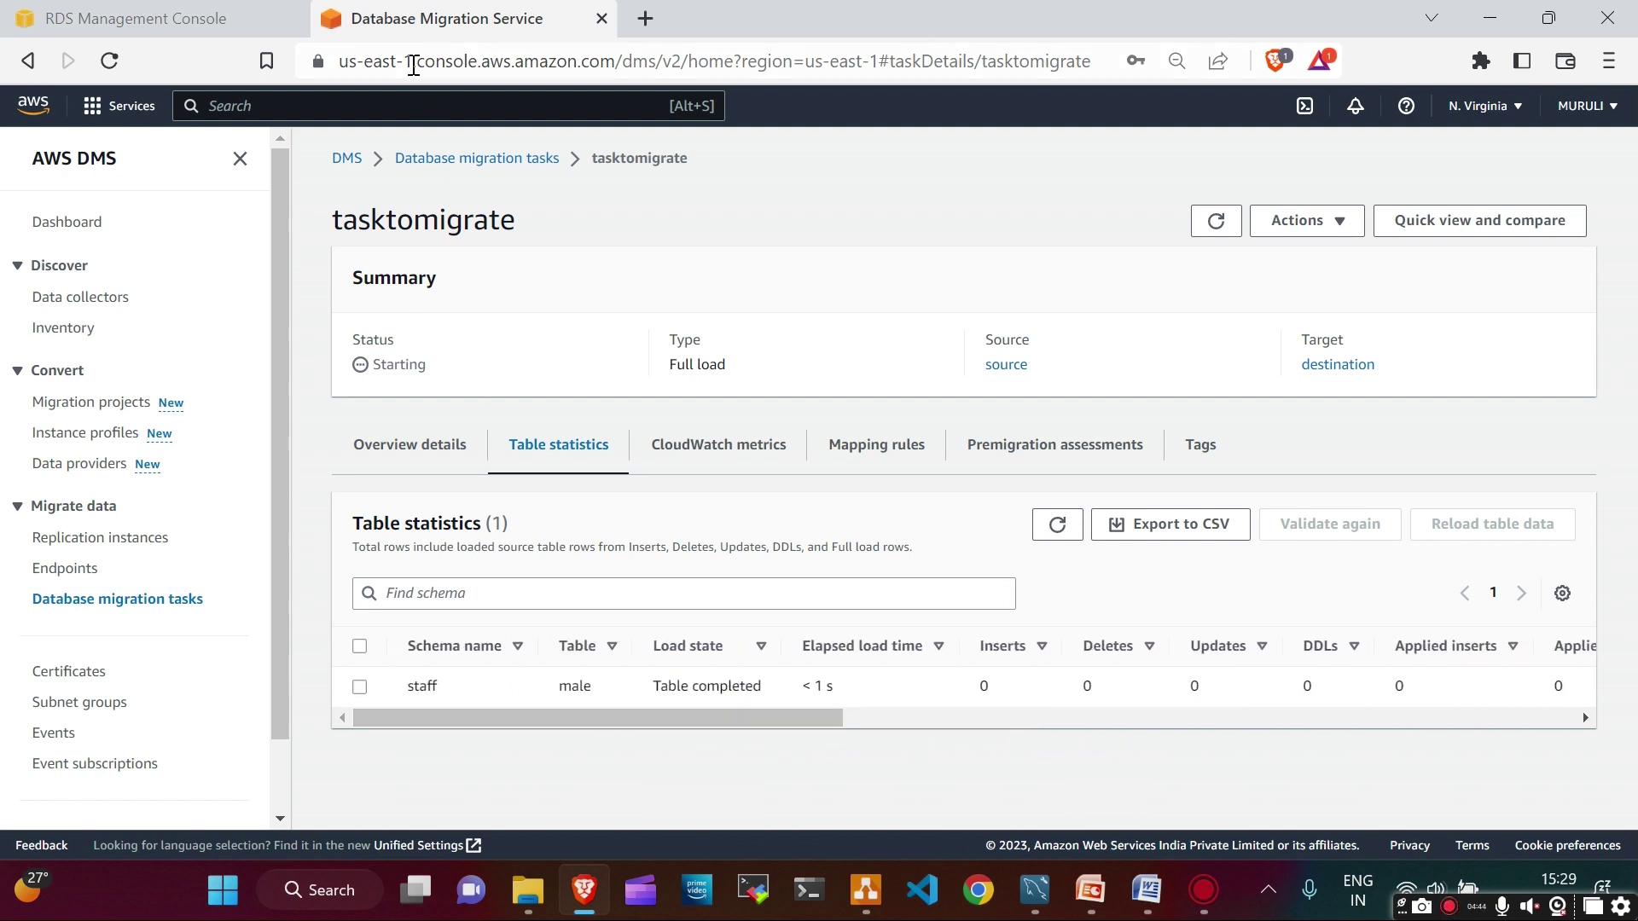
click(436, 160)
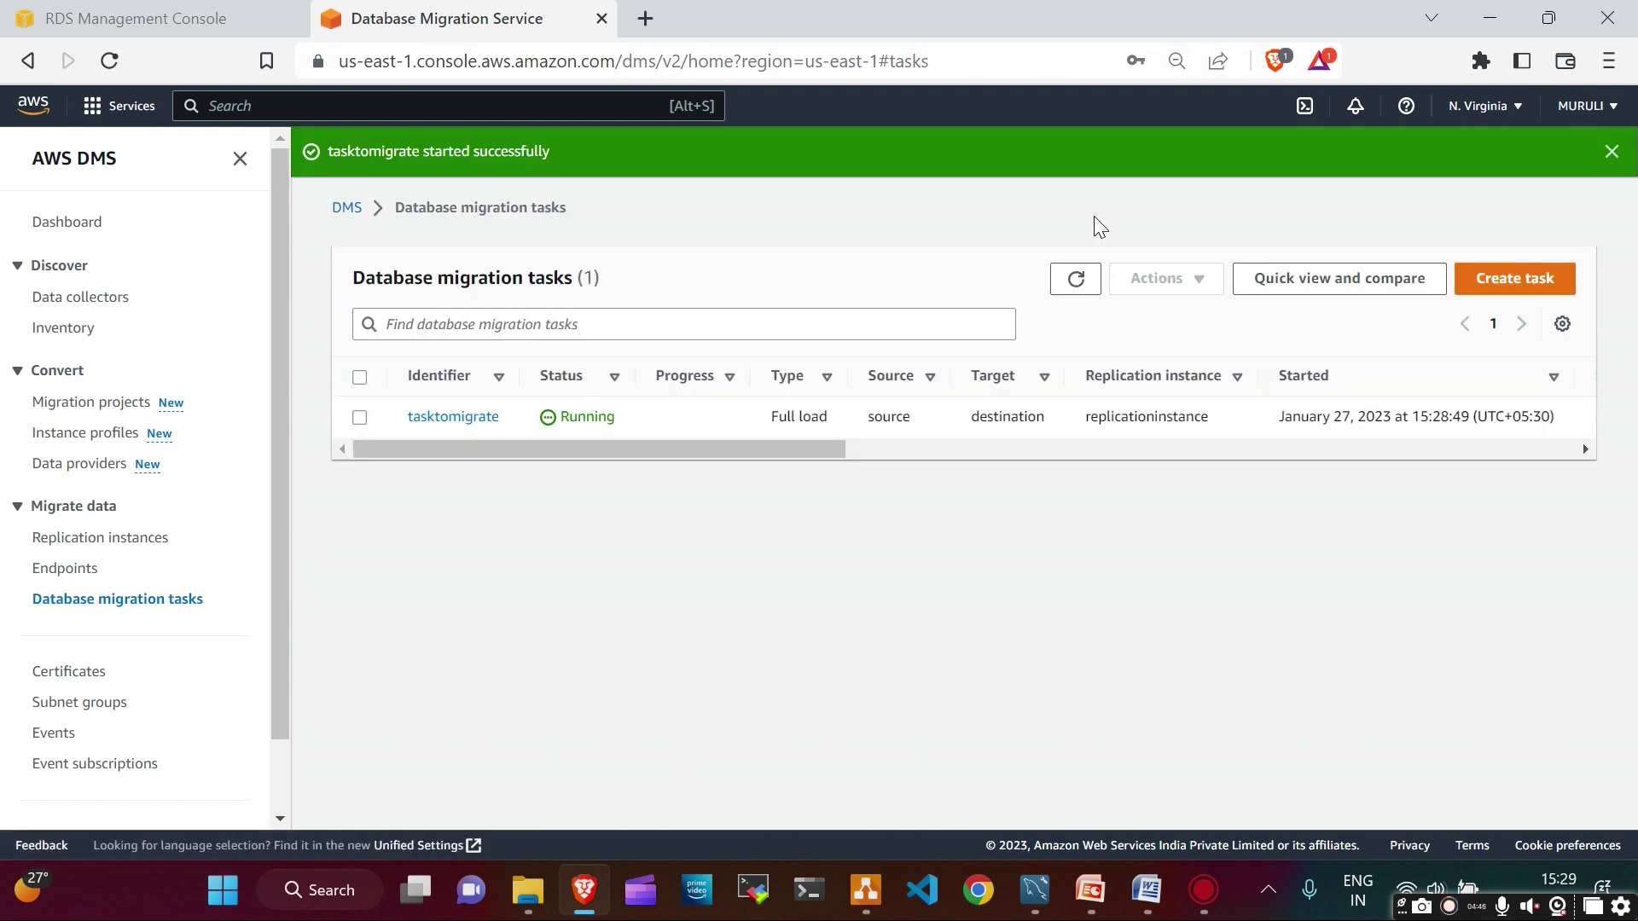
click(1074, 281)
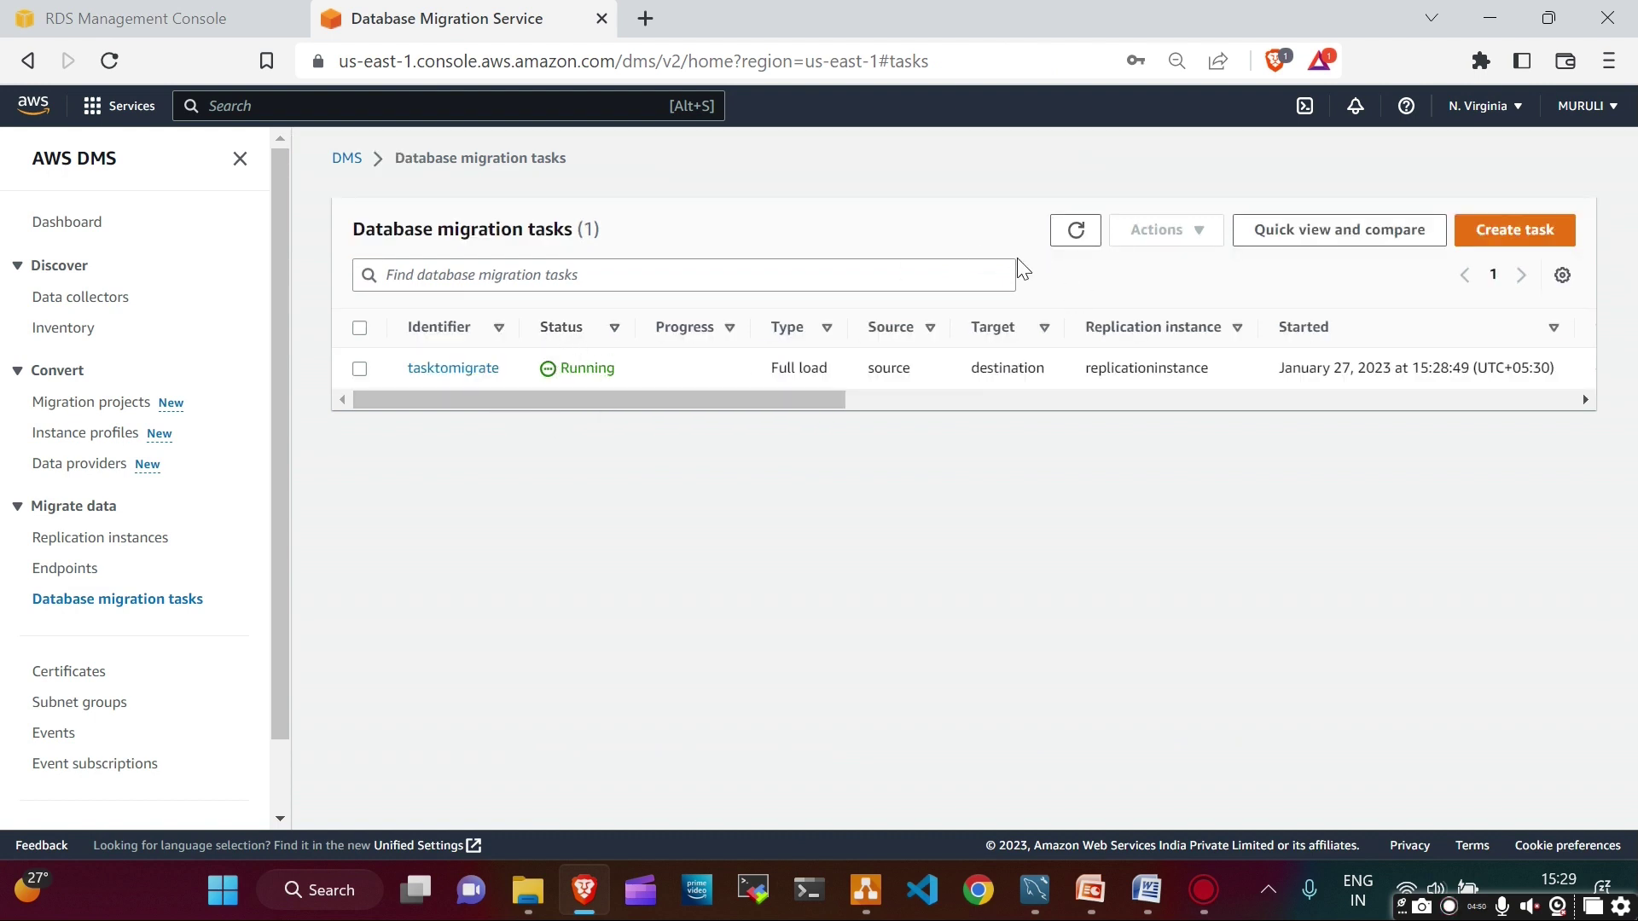
Refresh the tasks list repeatedly until tasktomigrate shows Running.
click(1066, 239)
click(1076, 238)
click(1077, 239)
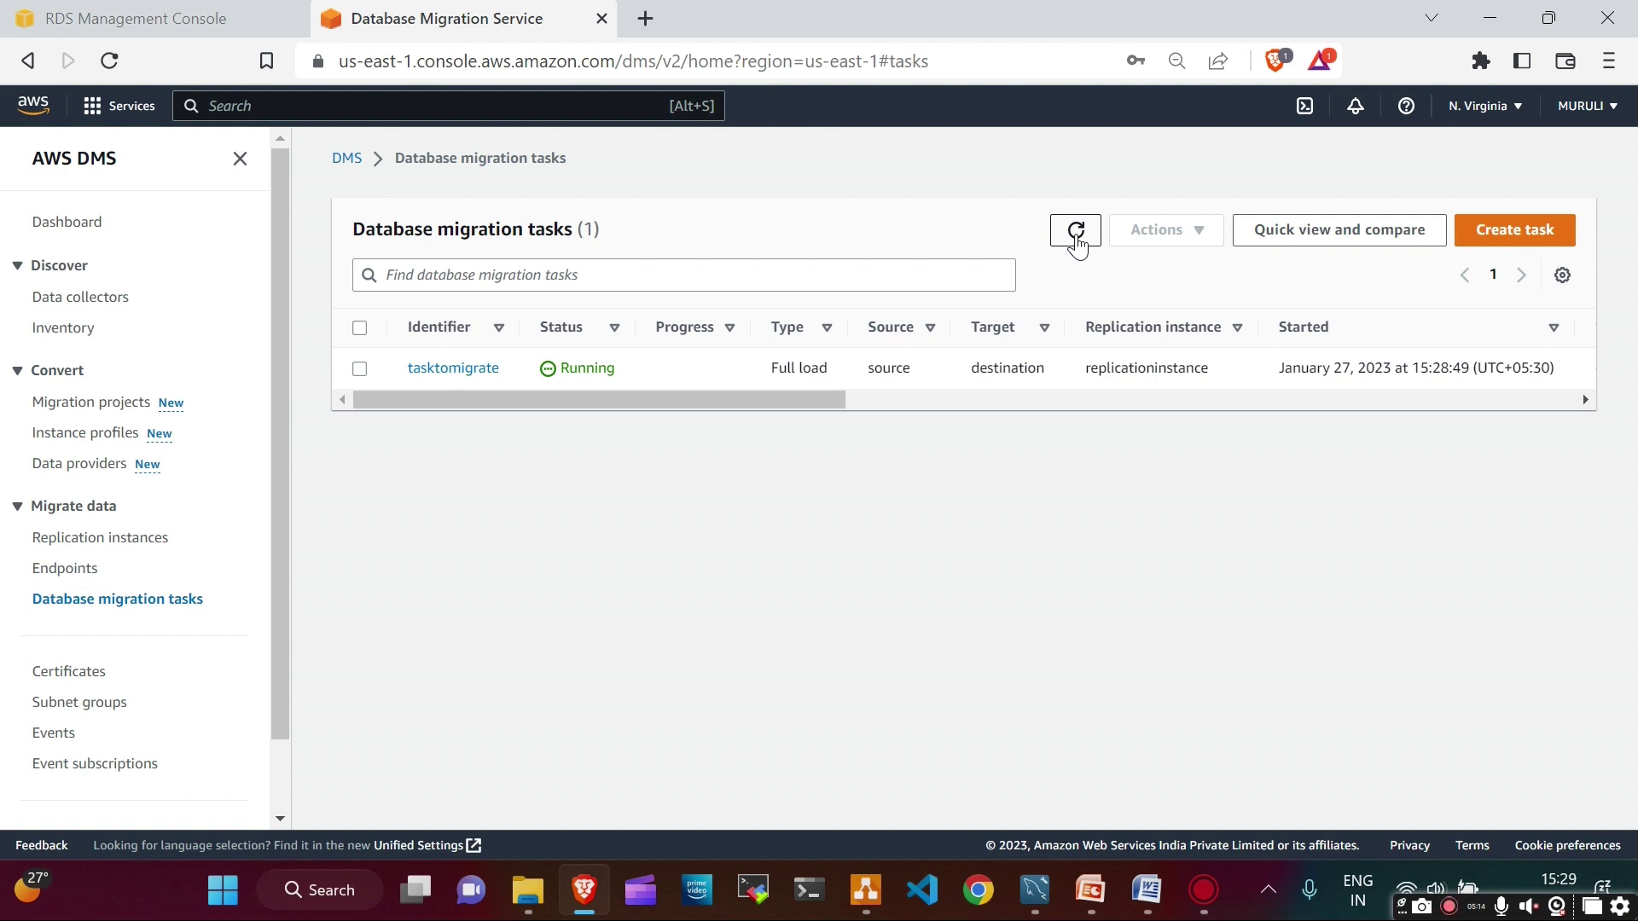
click(1077, 239)
click(1076, 239)
click(1078, 244)
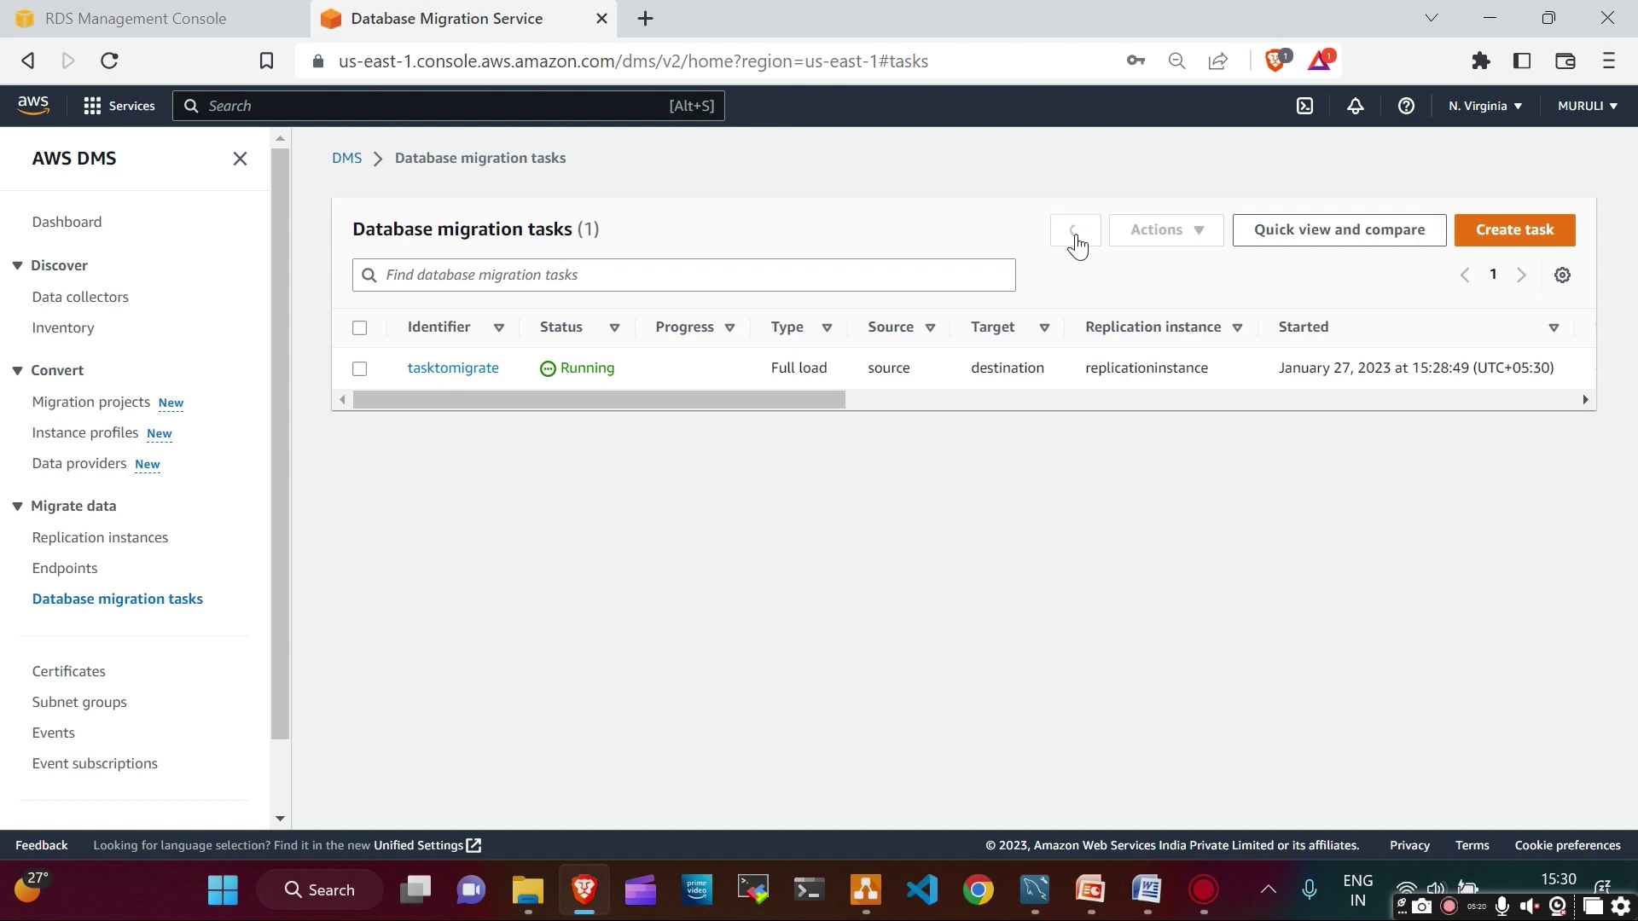
click(1078, 245)
click(1078, 245)
click(1035, 890)
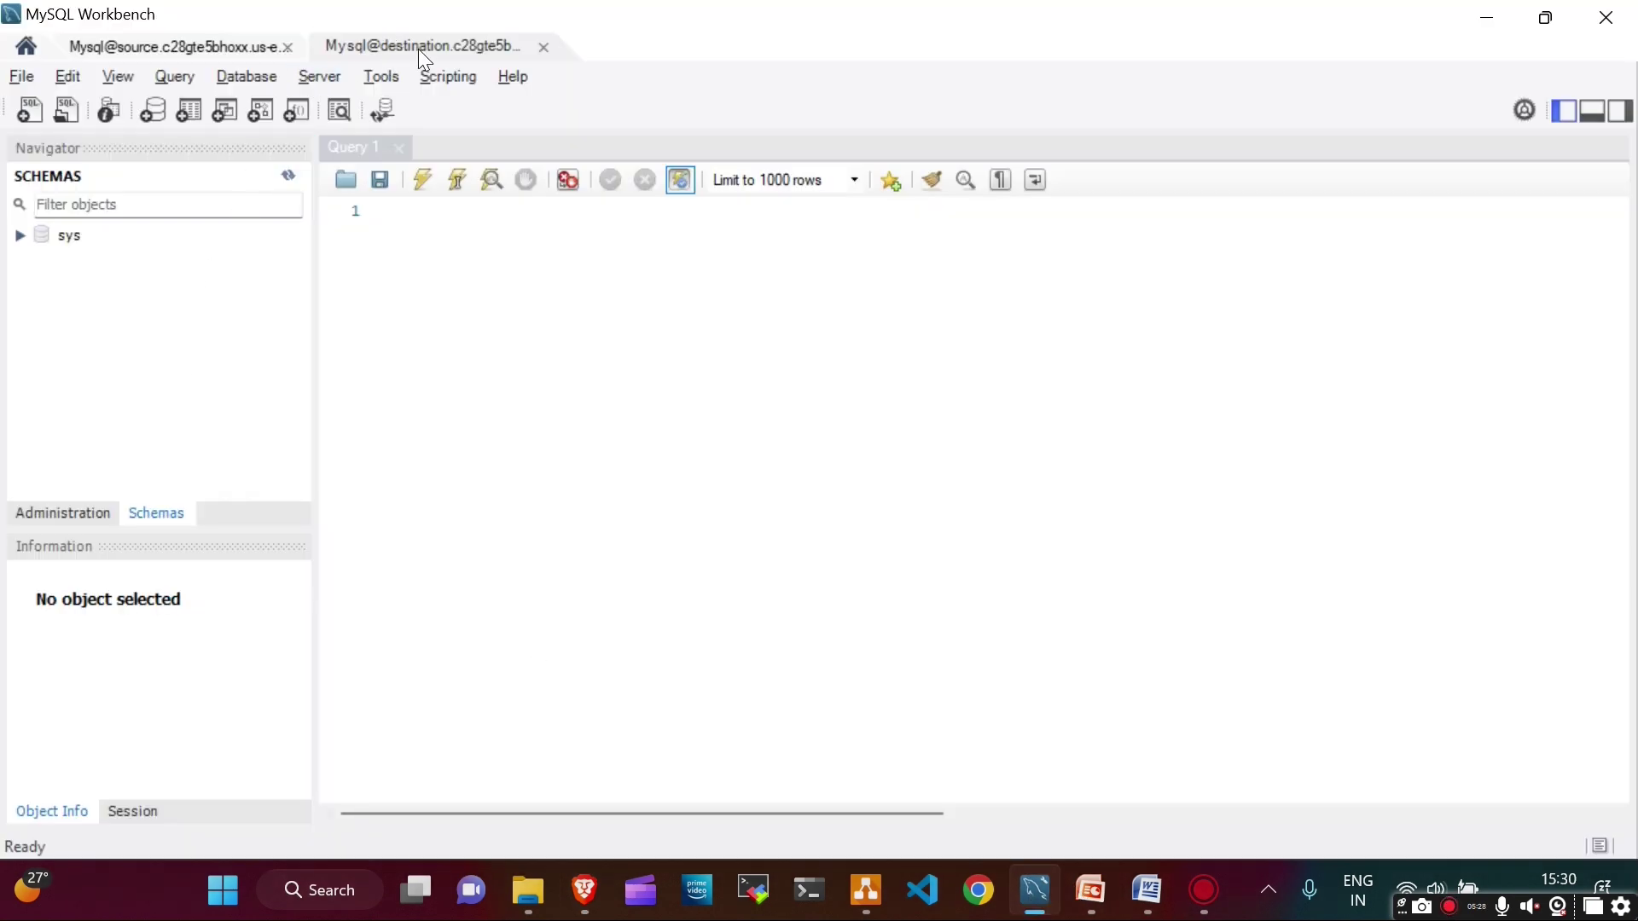
Refresh the destination schemas and compare the staff schema's tables with the source connection.
click(288, 175)
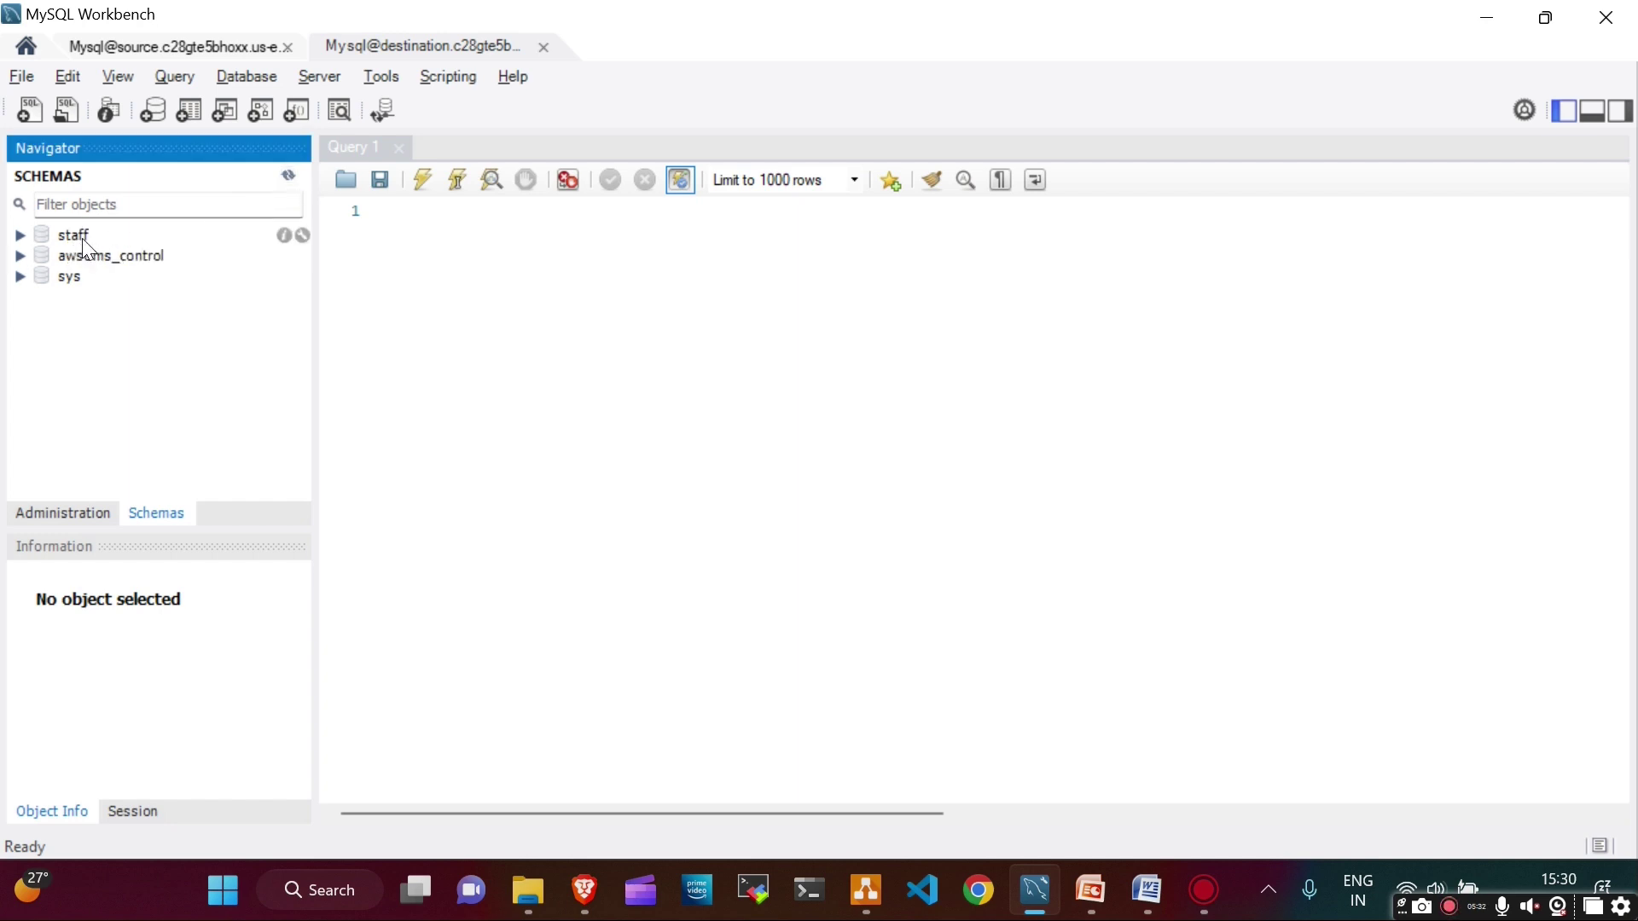
click(20, 236)
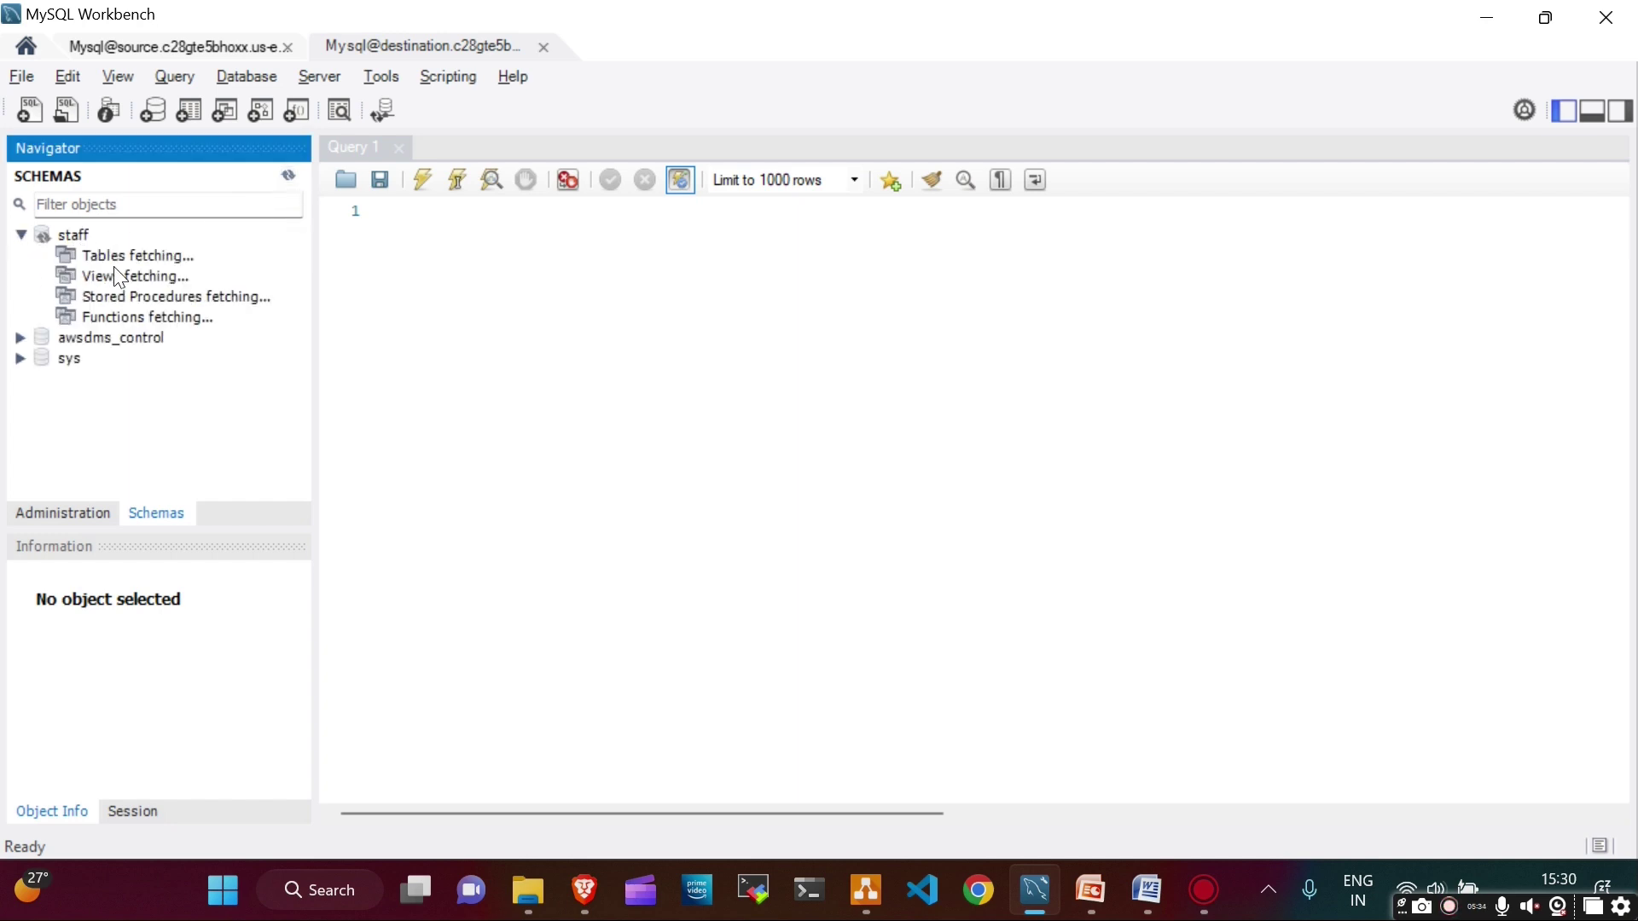
click(135, 258)
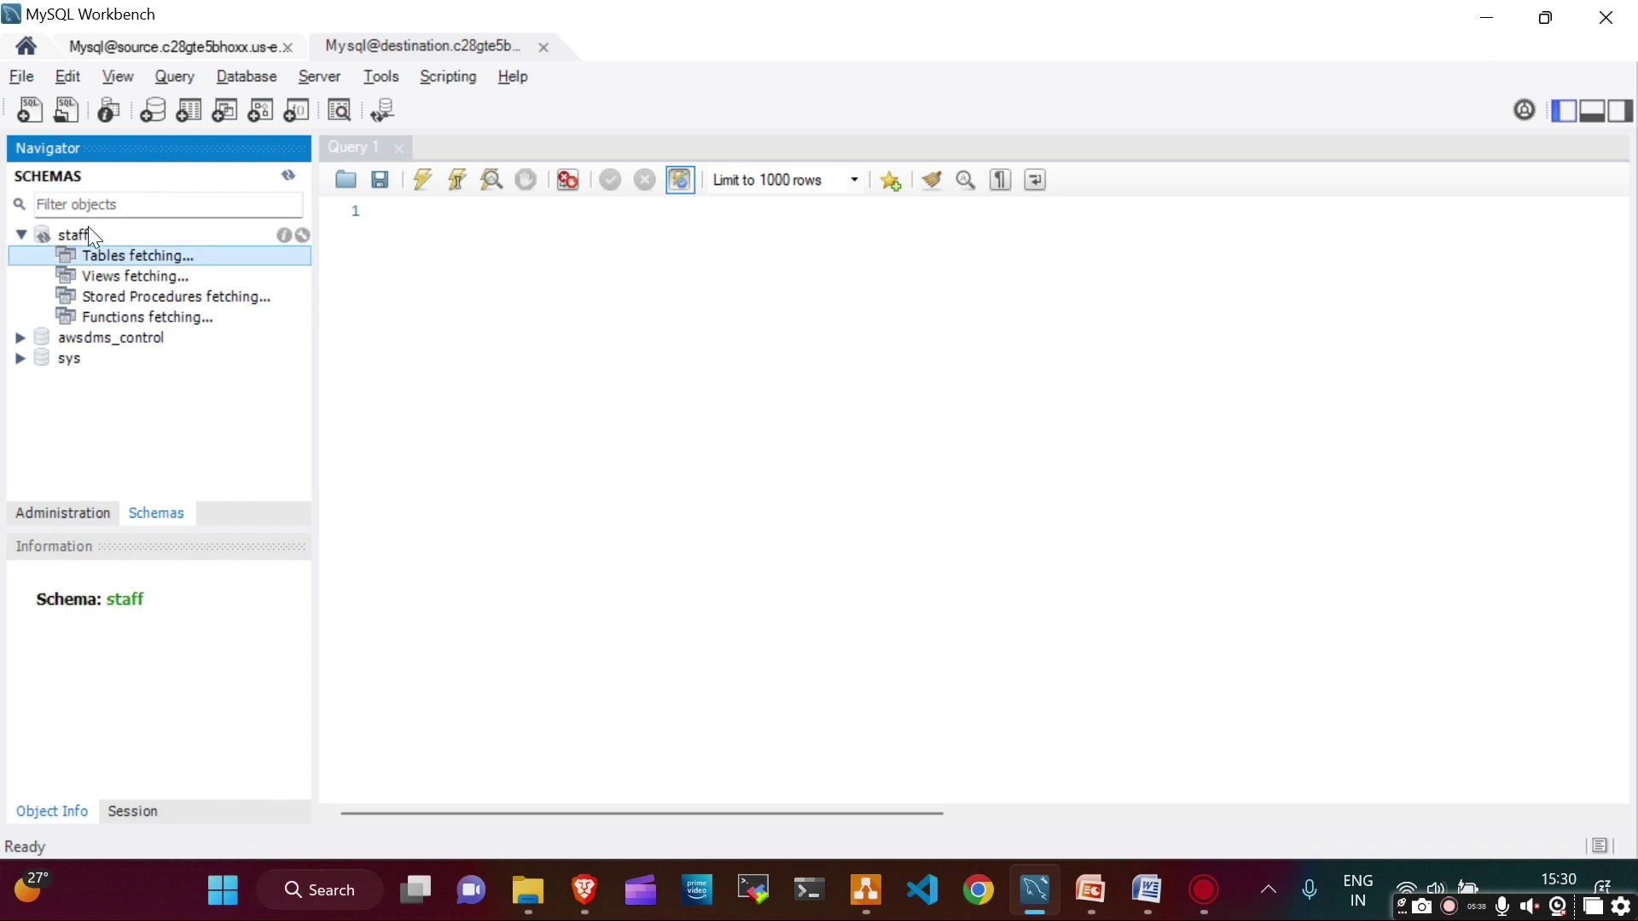
click(58, 235)
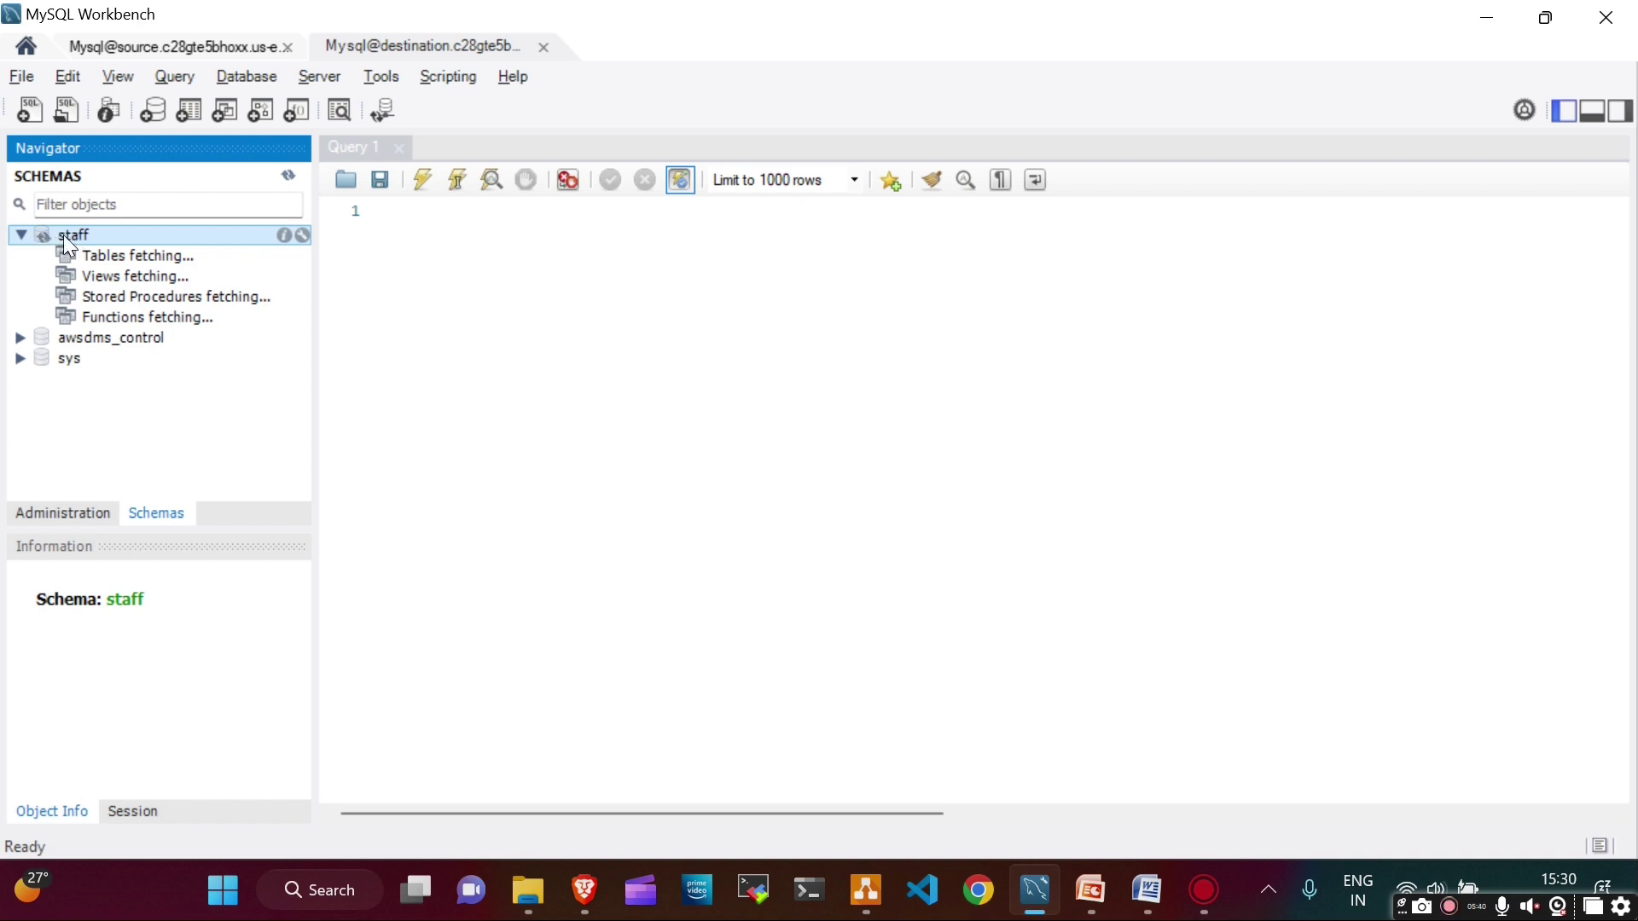
click(203, 41)
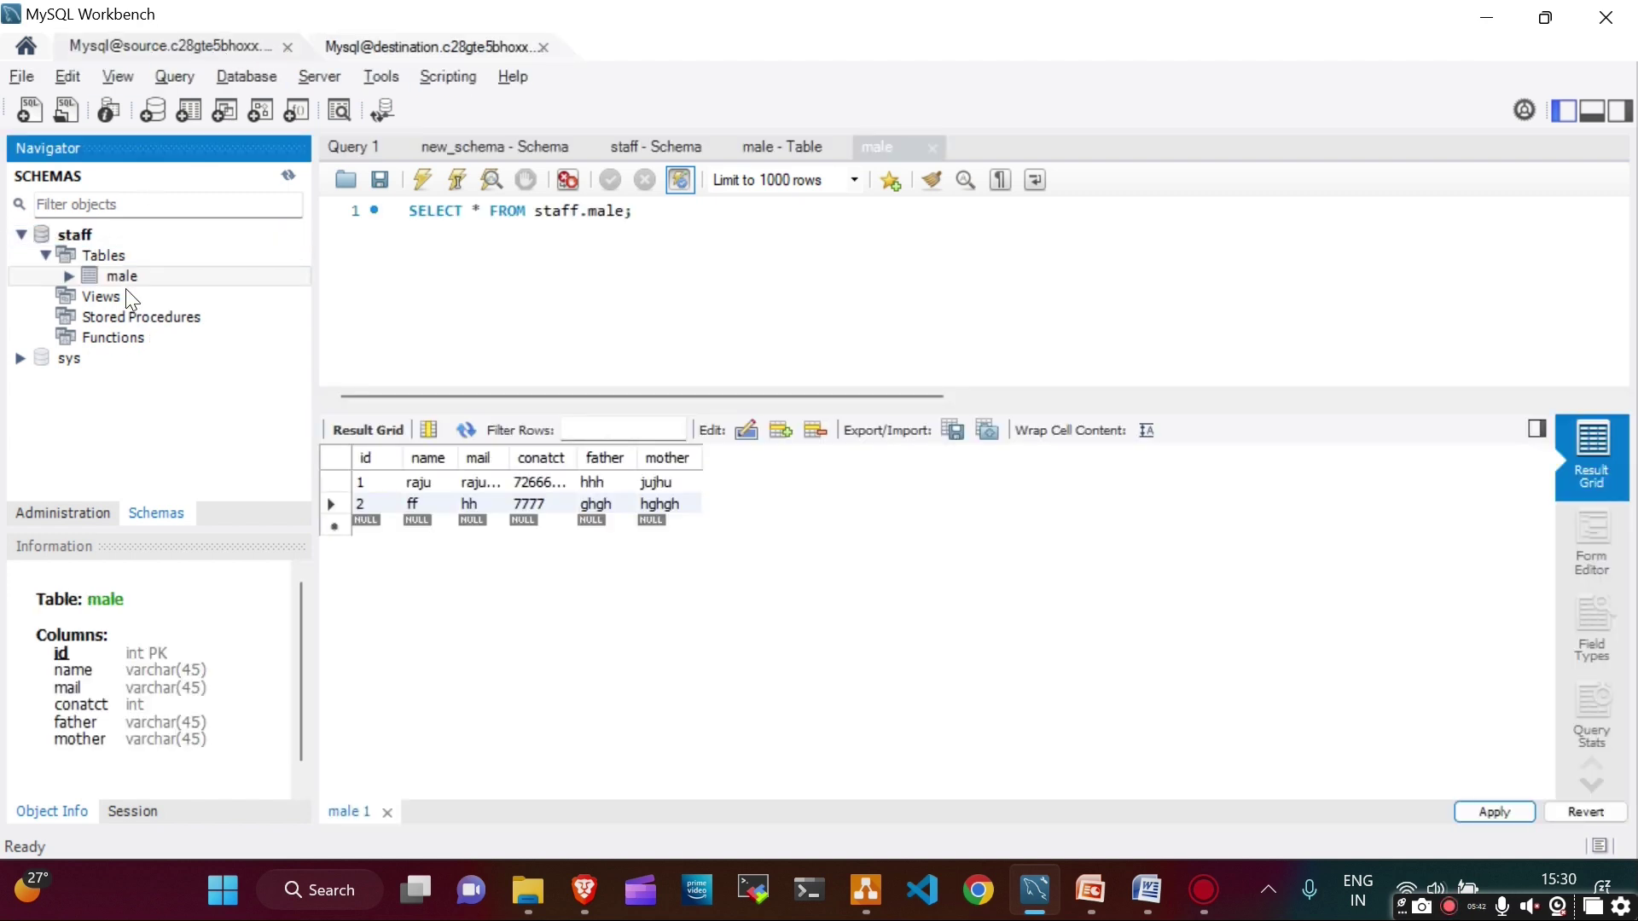
double_click(64, 234)
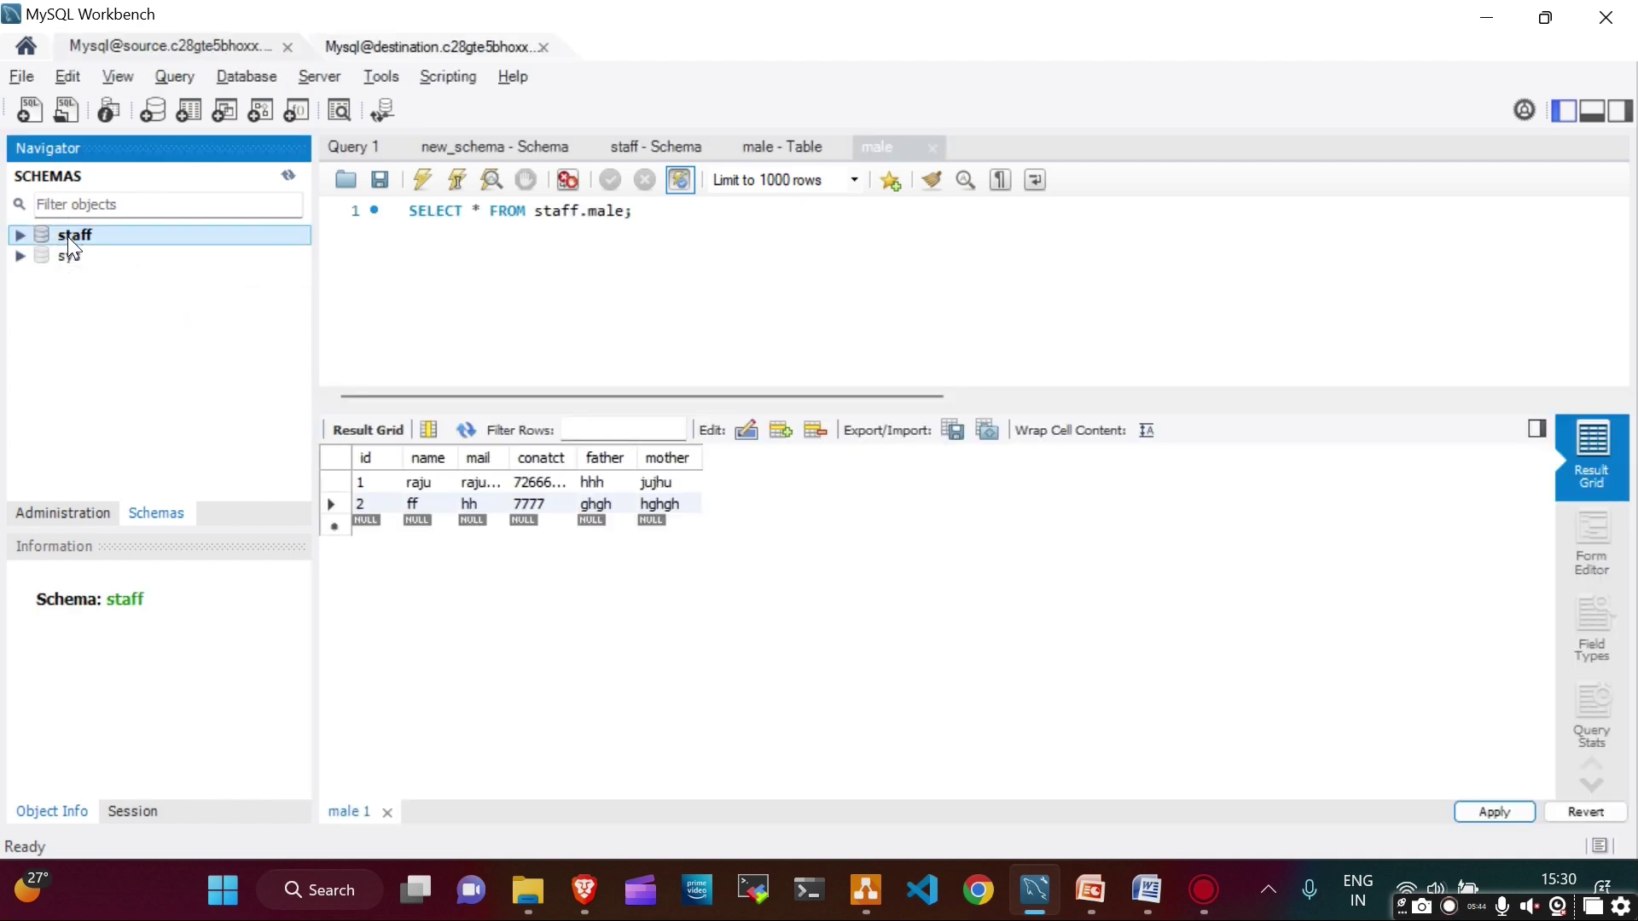
click(19, 236)
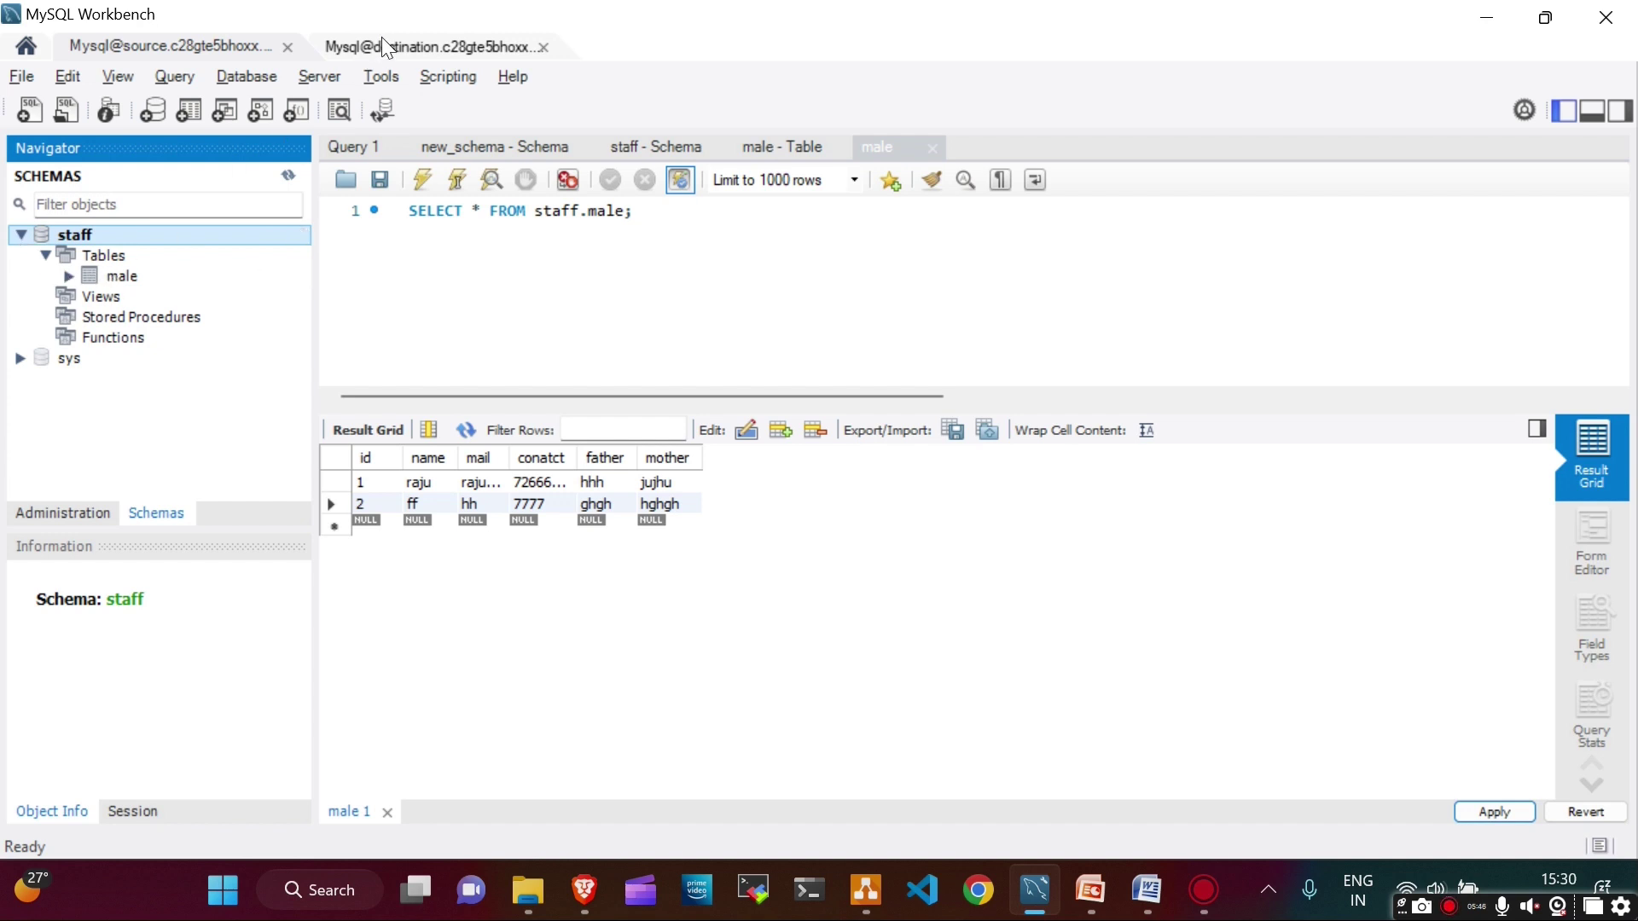
click(382, 42)
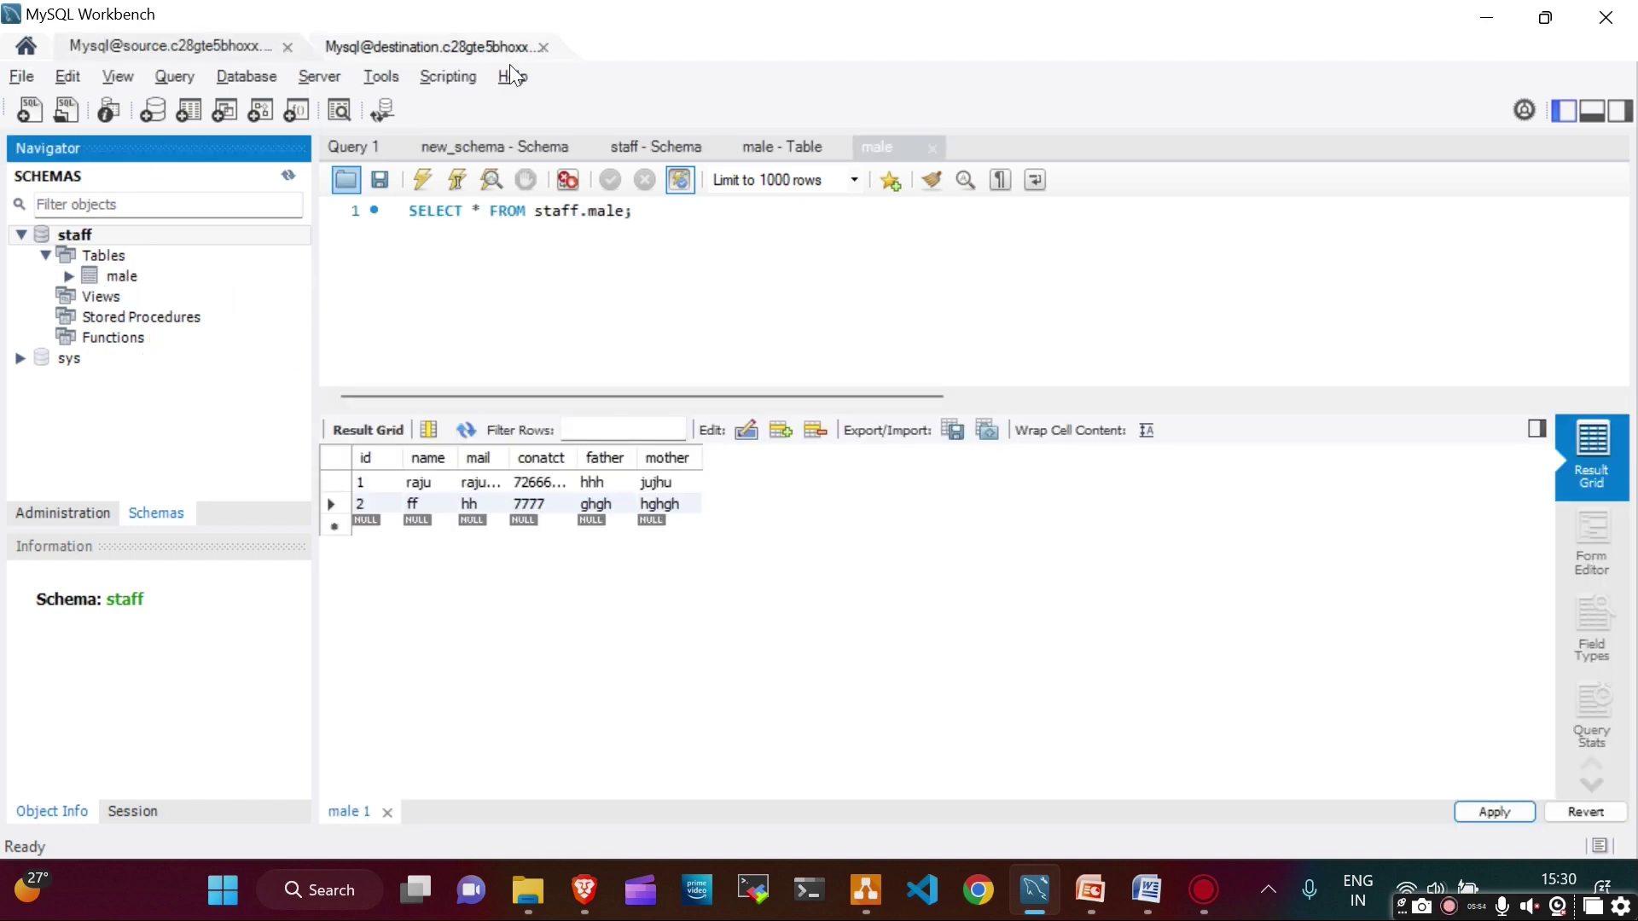
Confirm the DMS task shows Load complete, then refresh the destination schemas to show staff and awsdms_control.
click(448, 49)
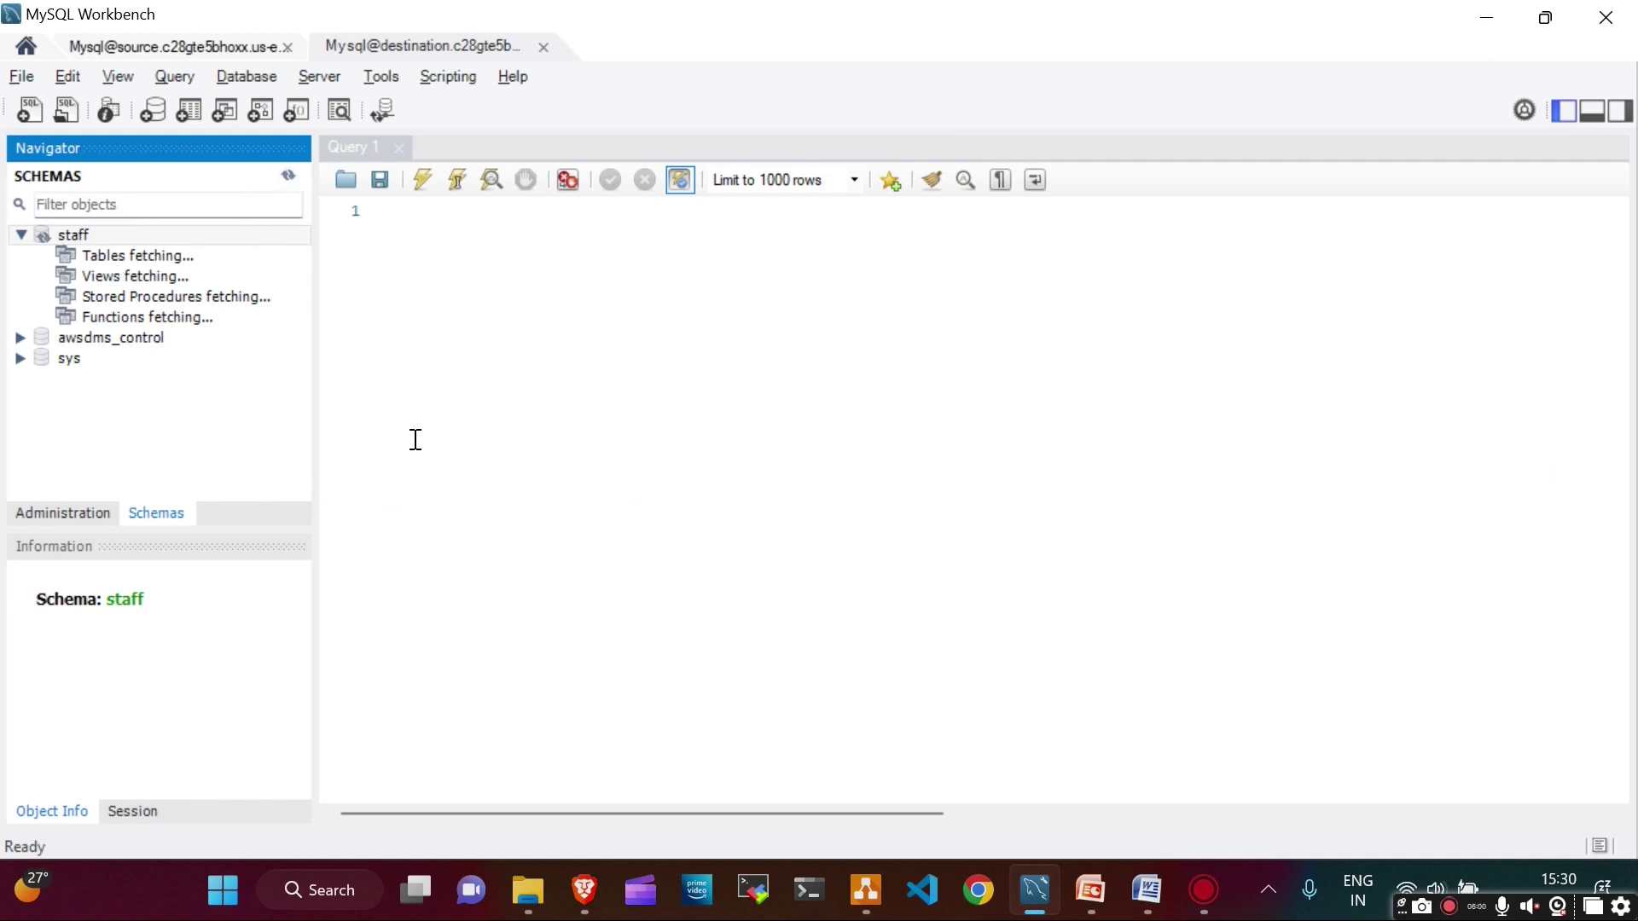
key(alt+Tab)
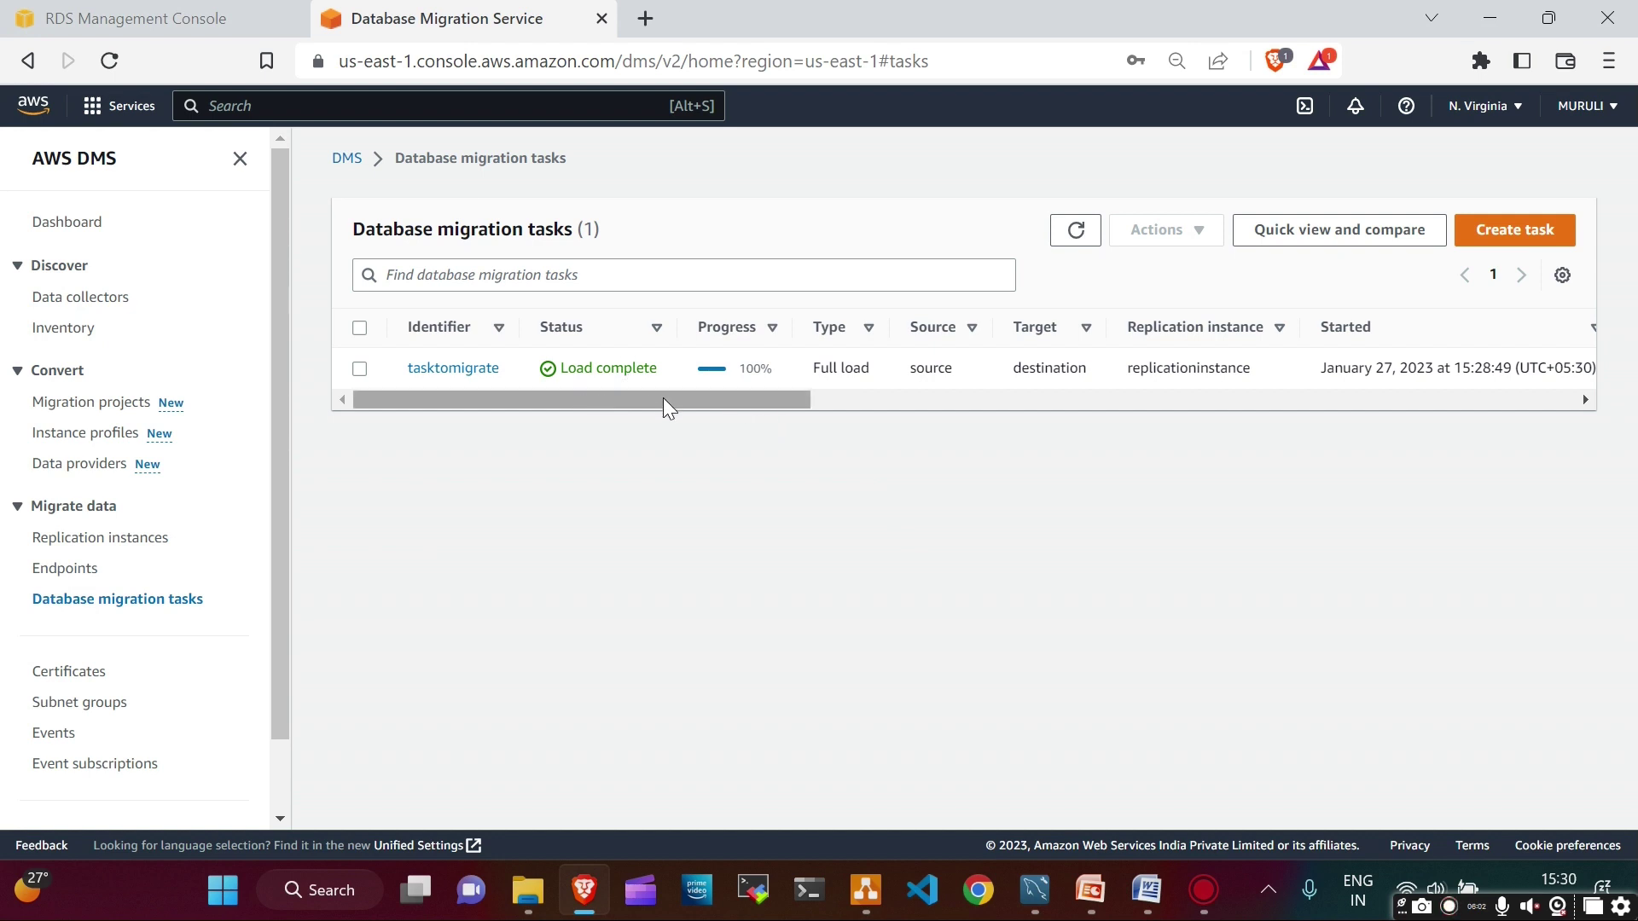
key(alt+Tab)
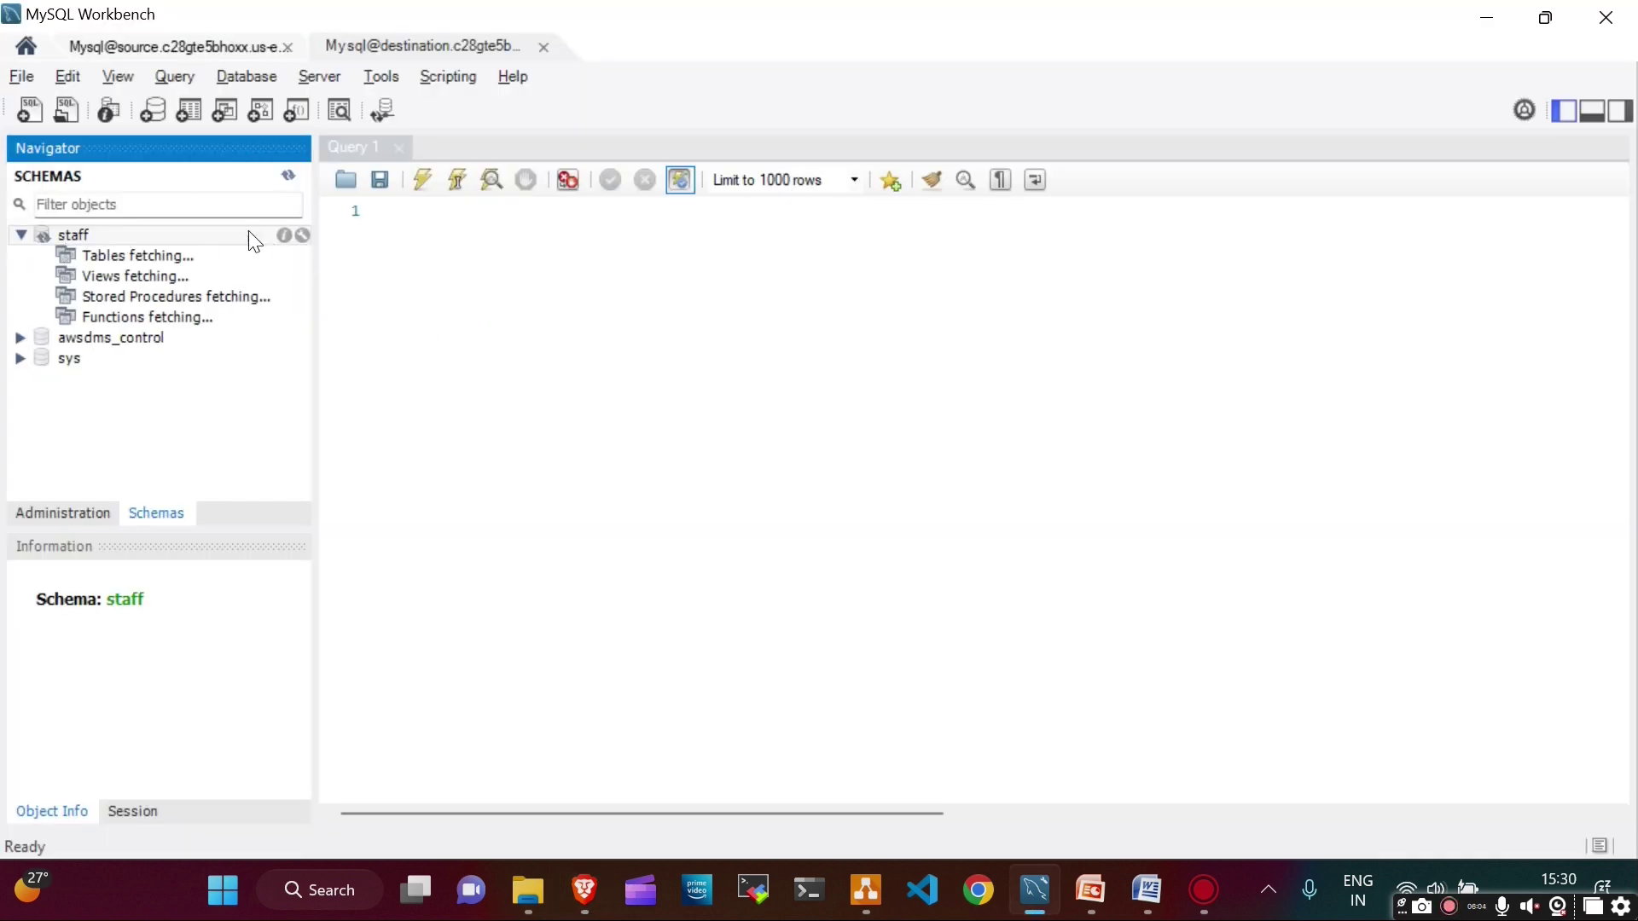
click(285, 173)
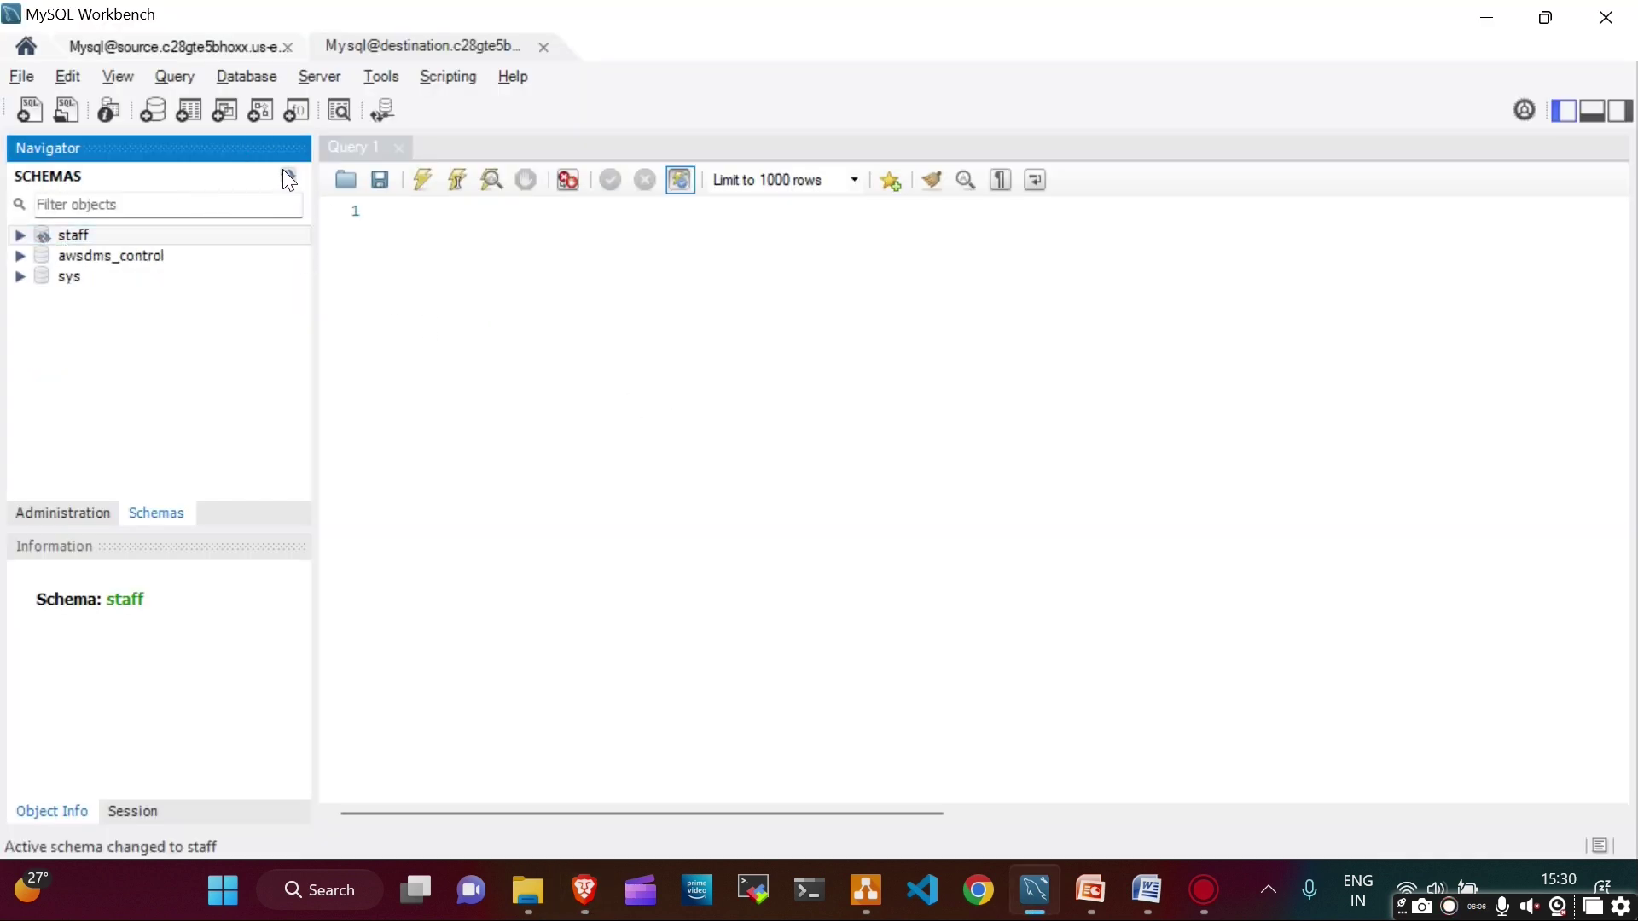
Close the destination tab, start a new connection, and copy the destination RDS endpoint.
click(543, 47)
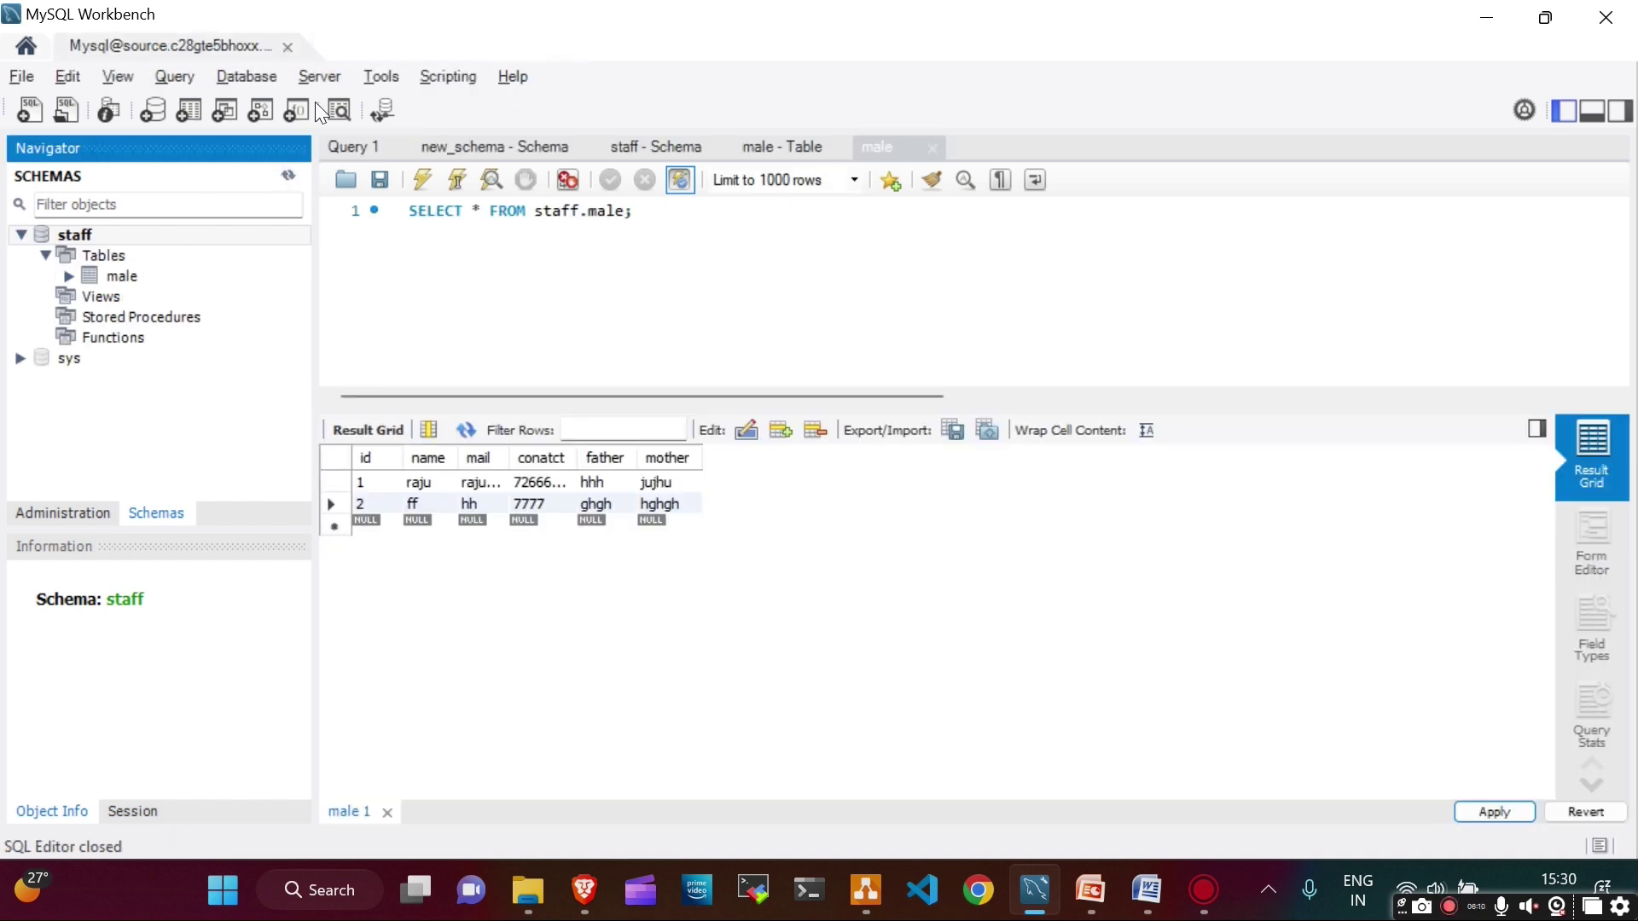
click(257, 71)
click(318, 100)
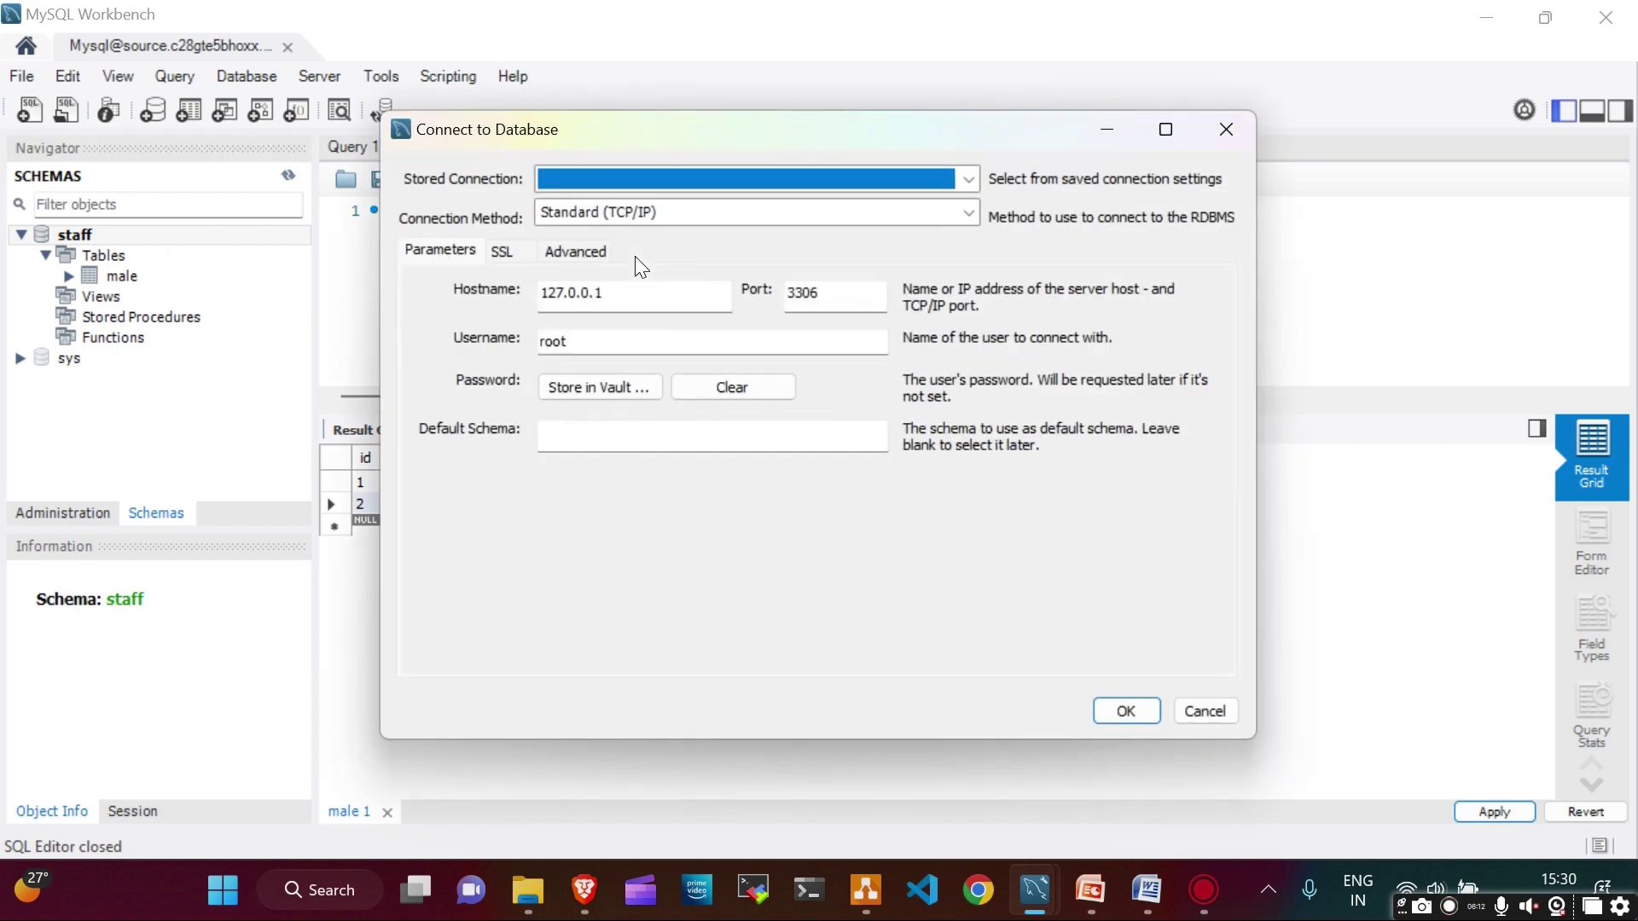
key(alt+Tab)
key(alt+Tab)
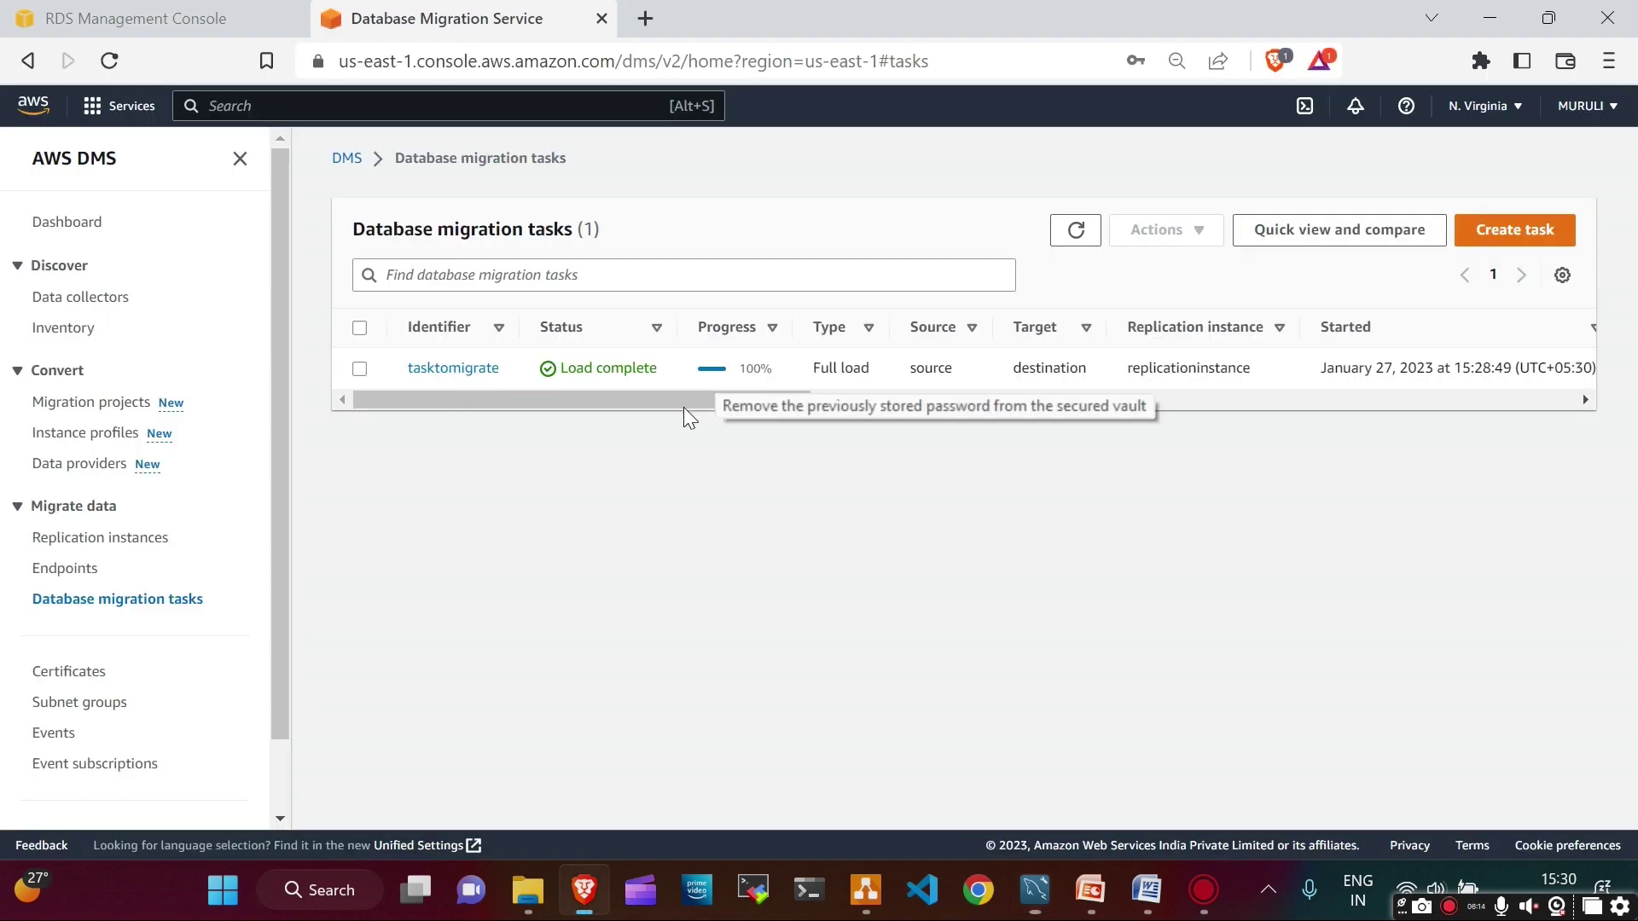
click(189, 19)
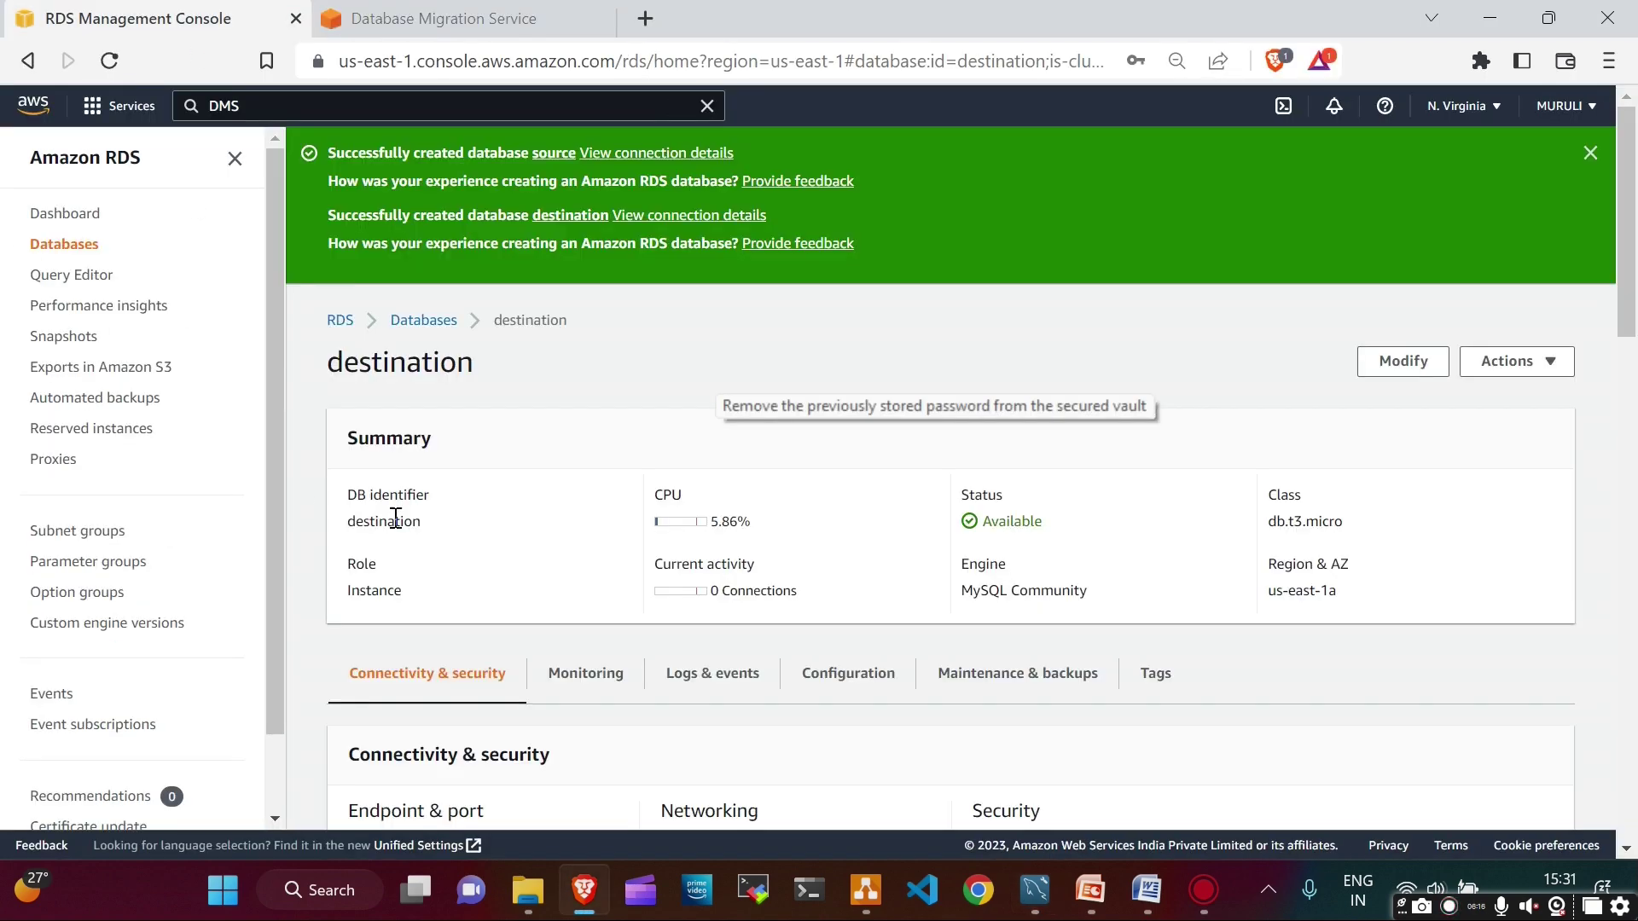
click(418, 323)
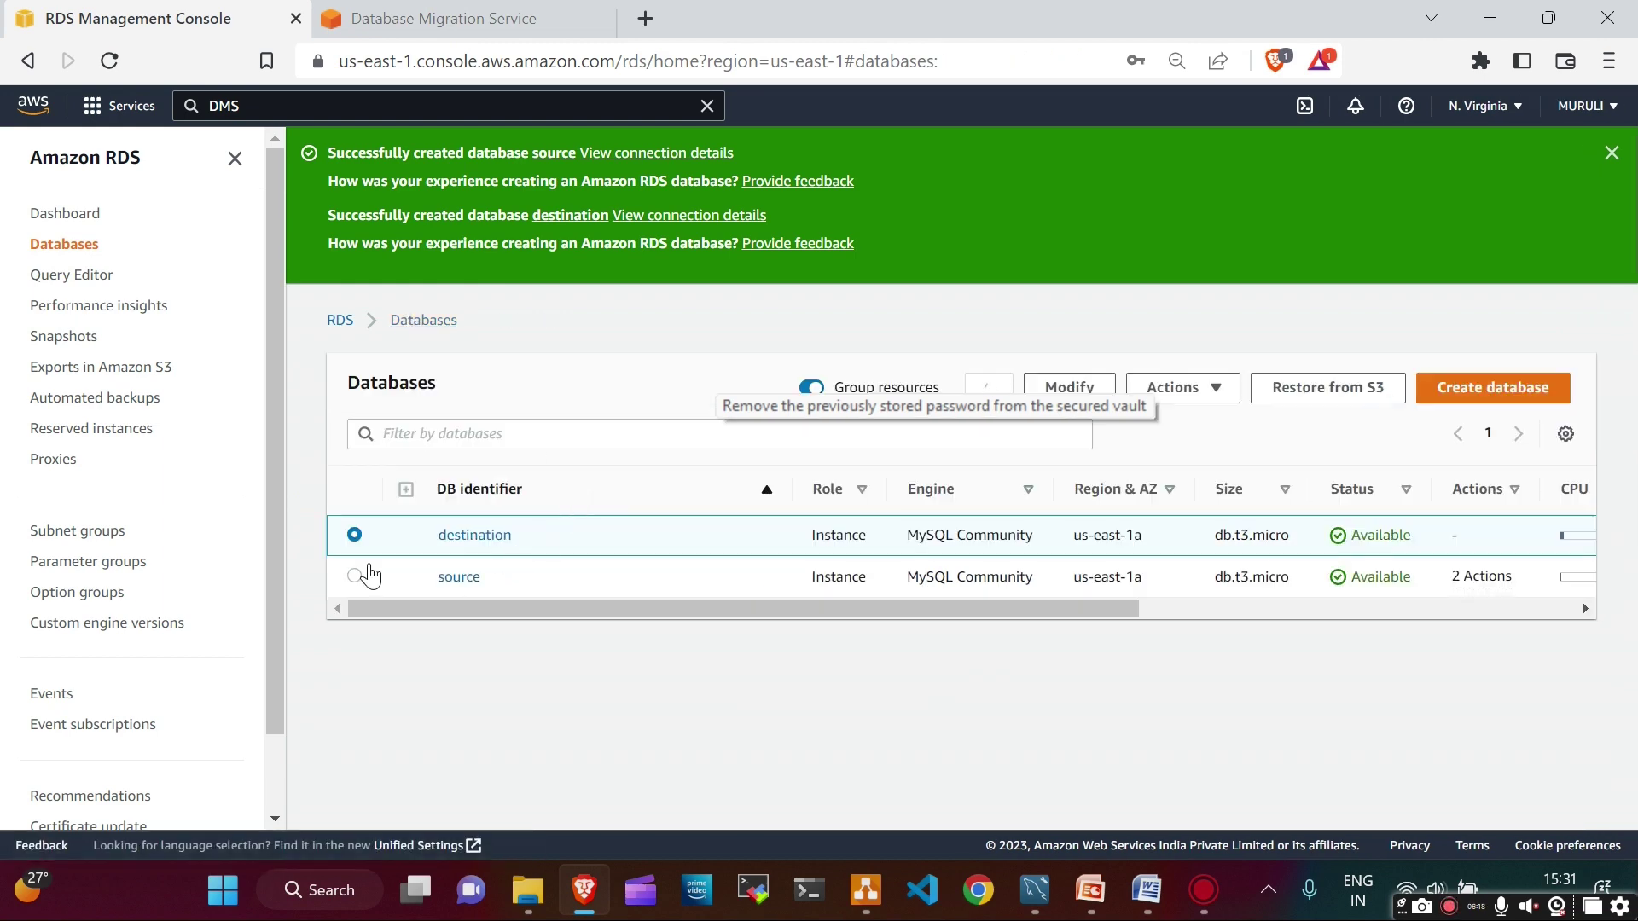
click(474, 538)
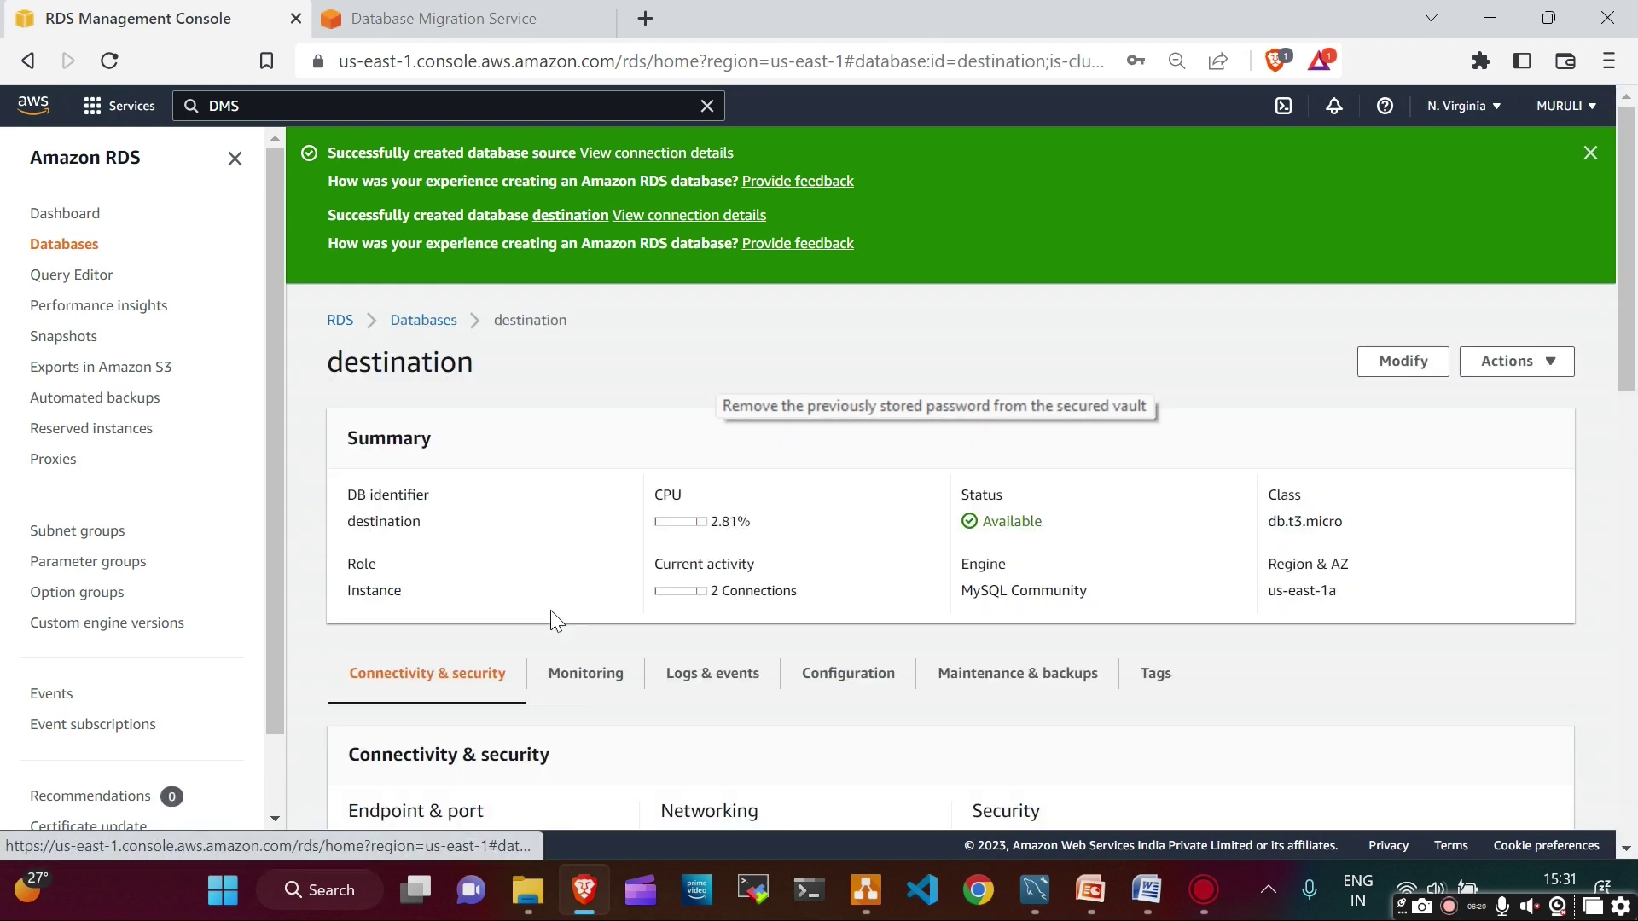
scroll(512, 623, down, 3)
drag(489, 650, 344, 627)
key(ctrl+c)
Paste the endpoint as hostname, store the root password in the vault, and connect.
key(alt+Tab)
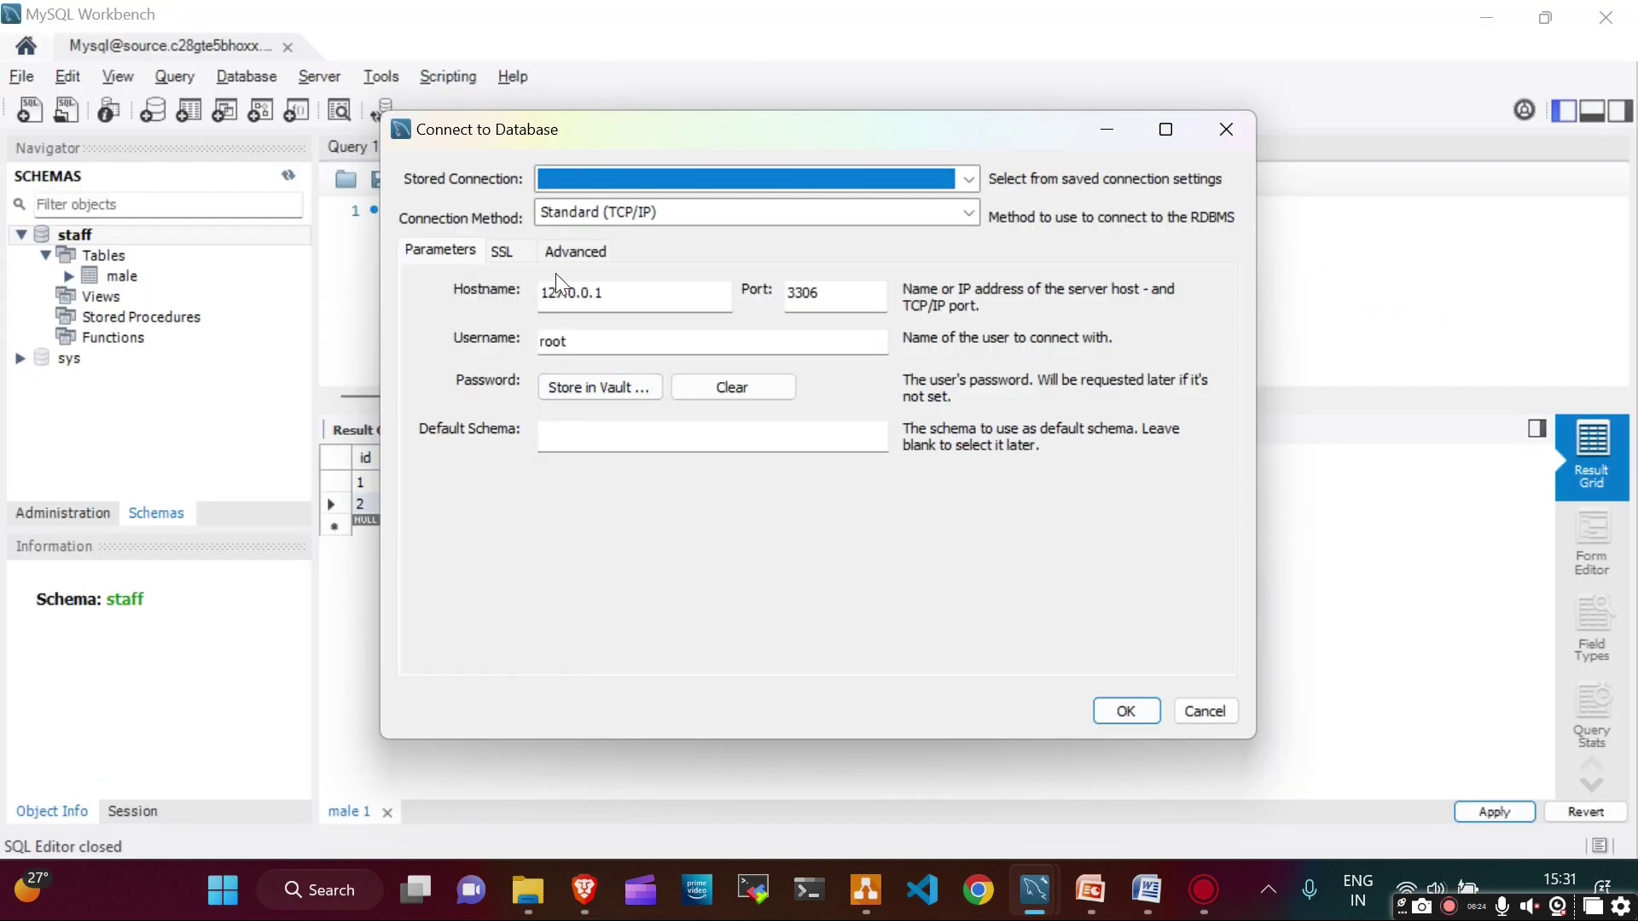
double_click(593, 293)
key(ctrl+v)
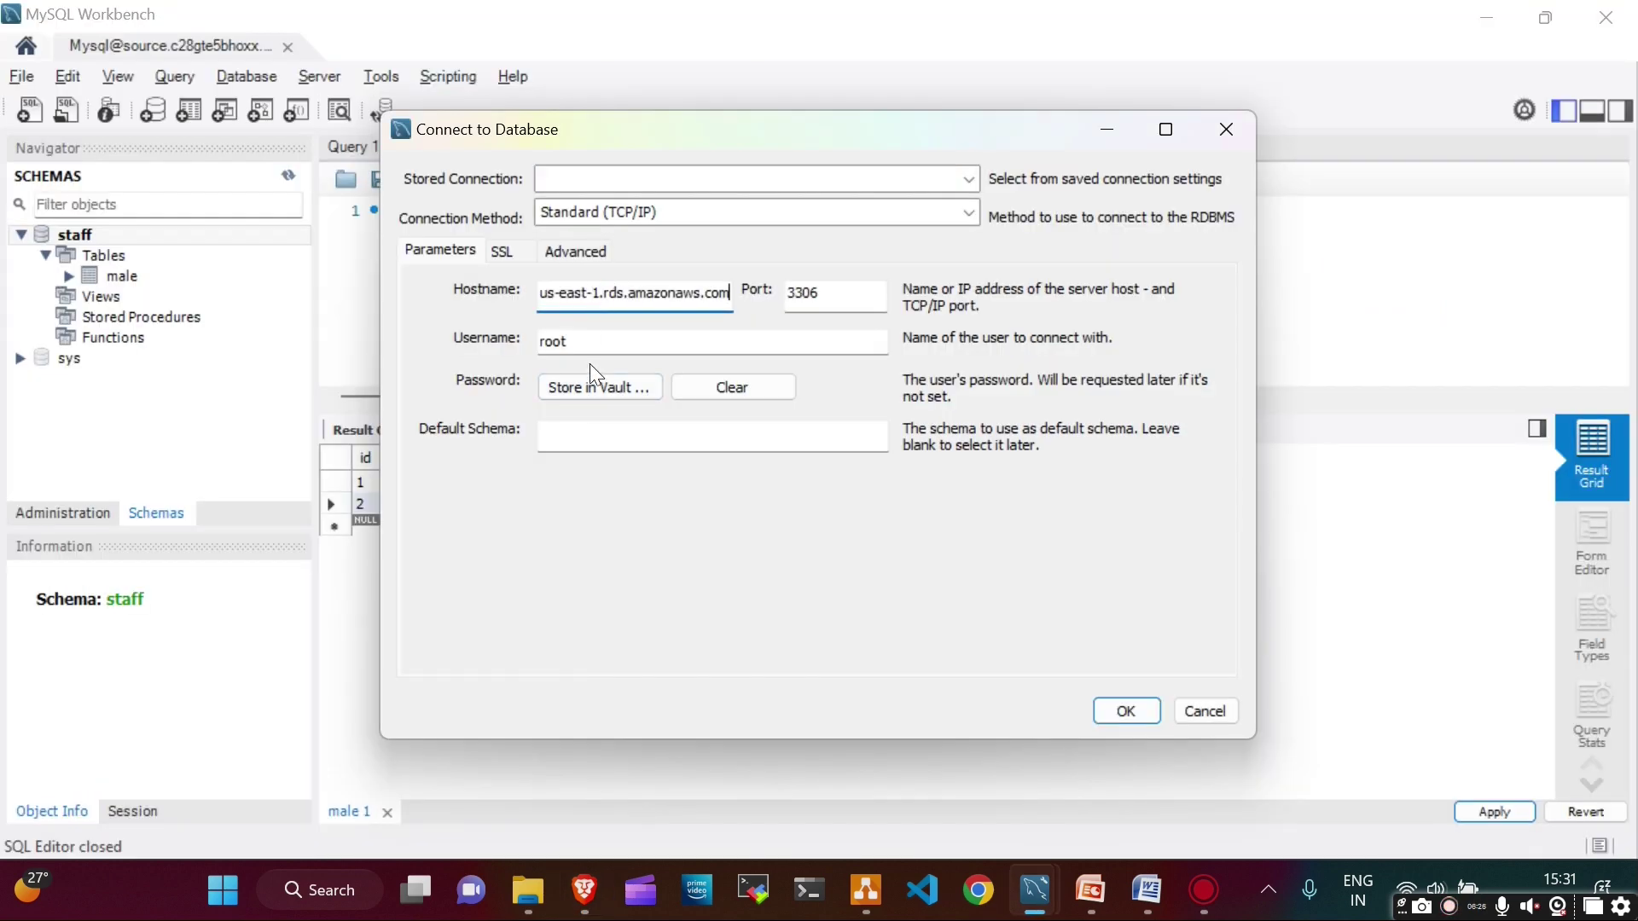
click(586, 338)
click(587, 389)
text(**********)
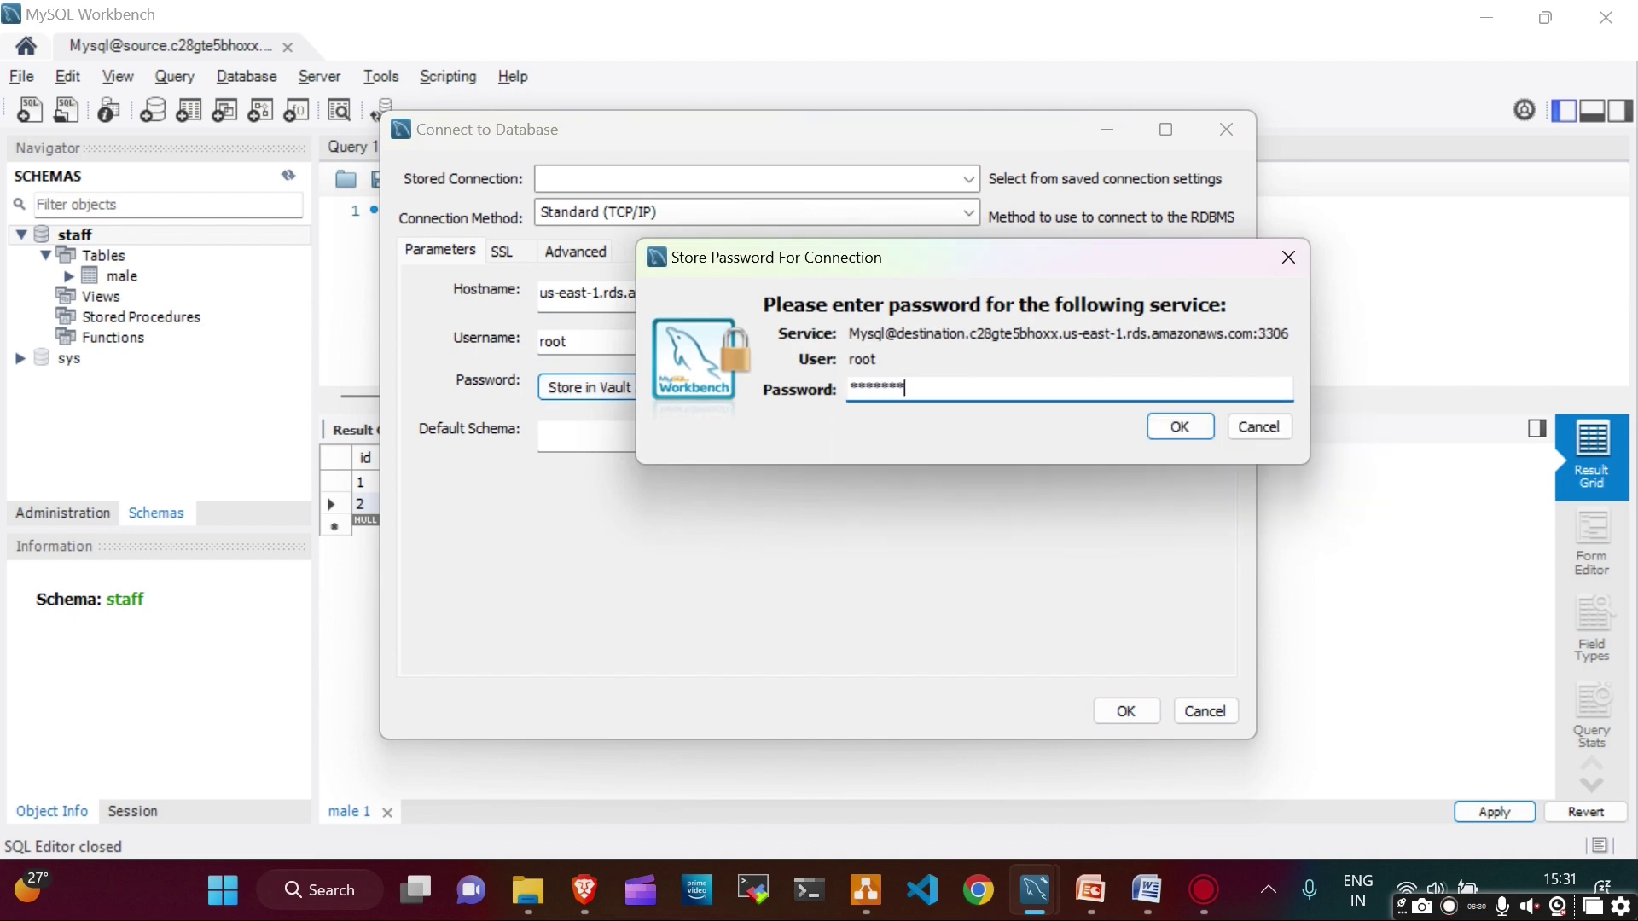
click(1178, 427)
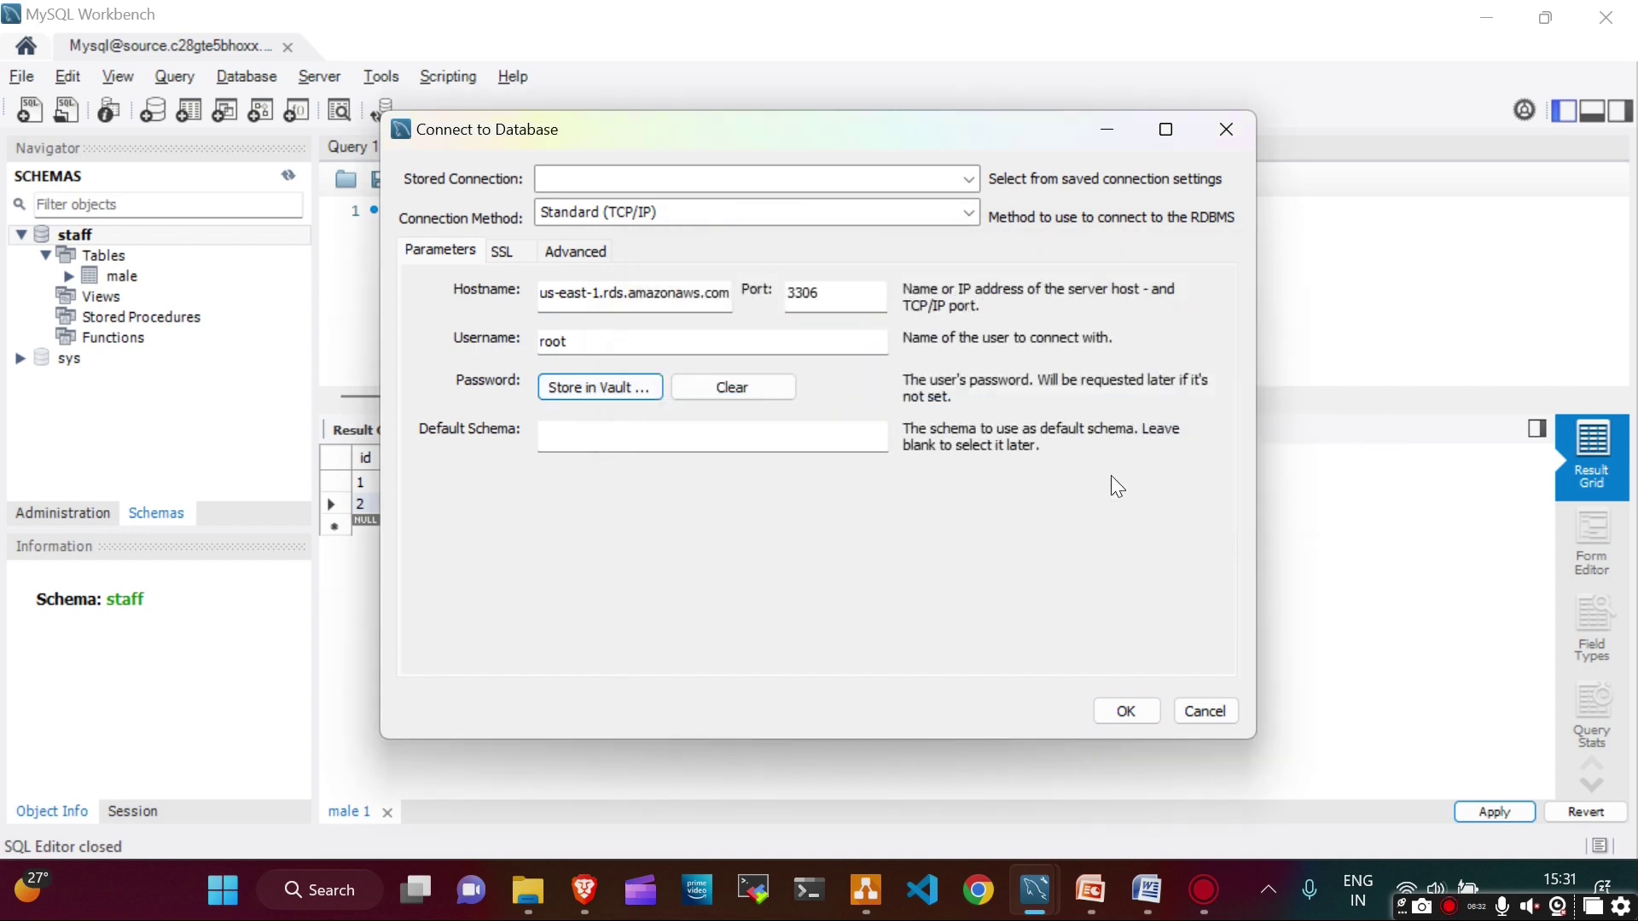
click(1123, 710)
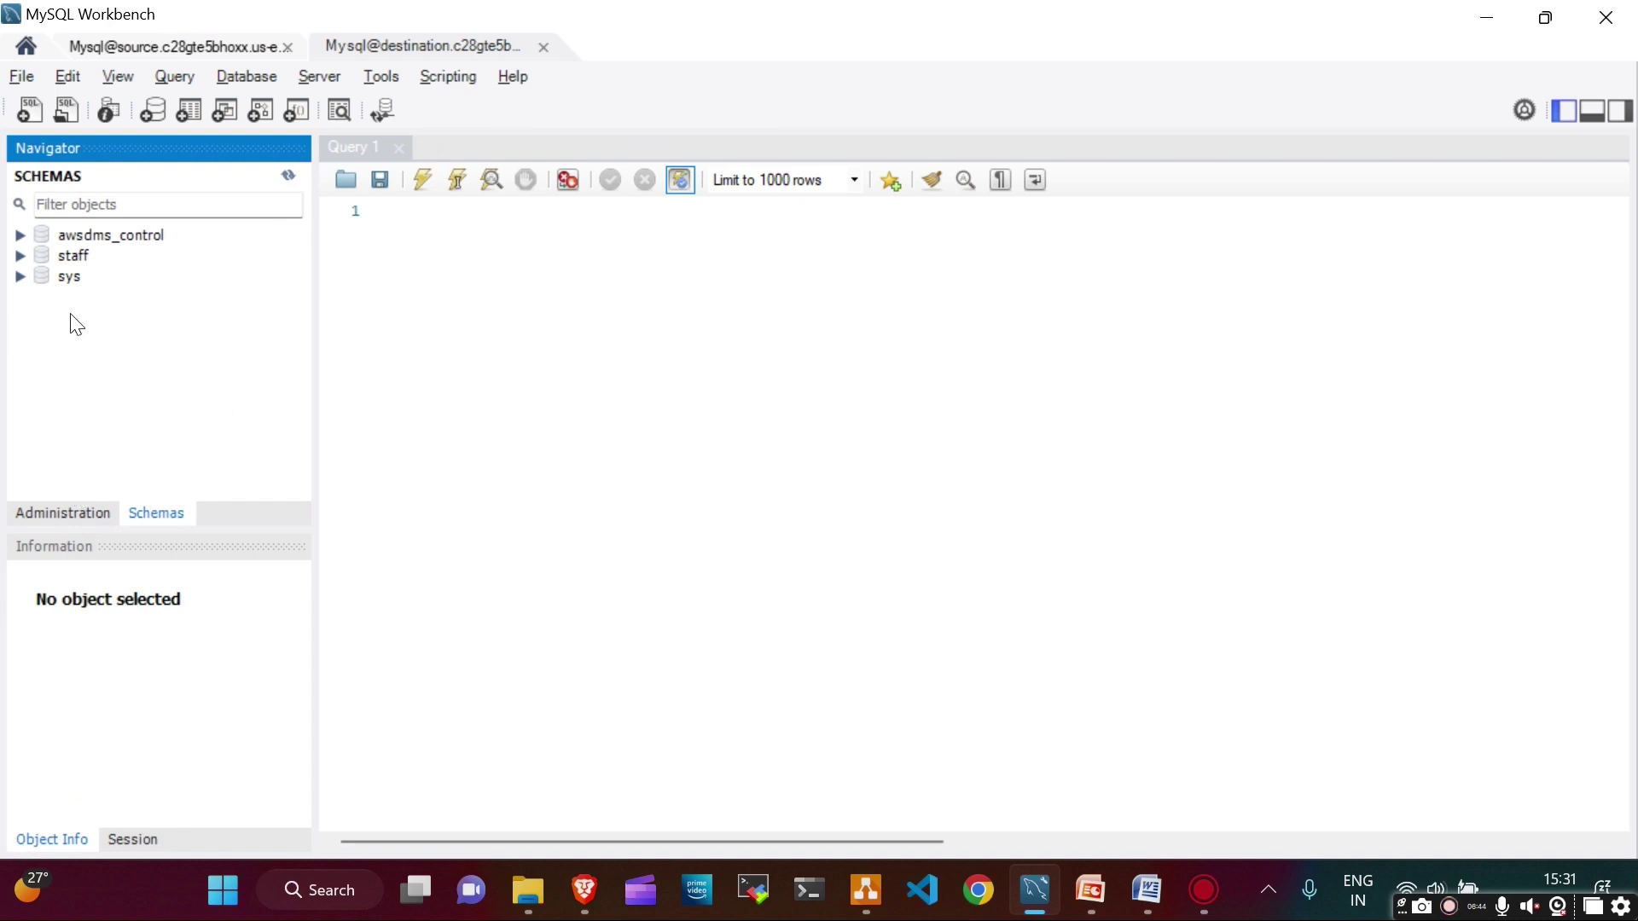
Show the staff.male rows on the destination, then compare with the source and bring up the DMS diagram.
click(22, 255)
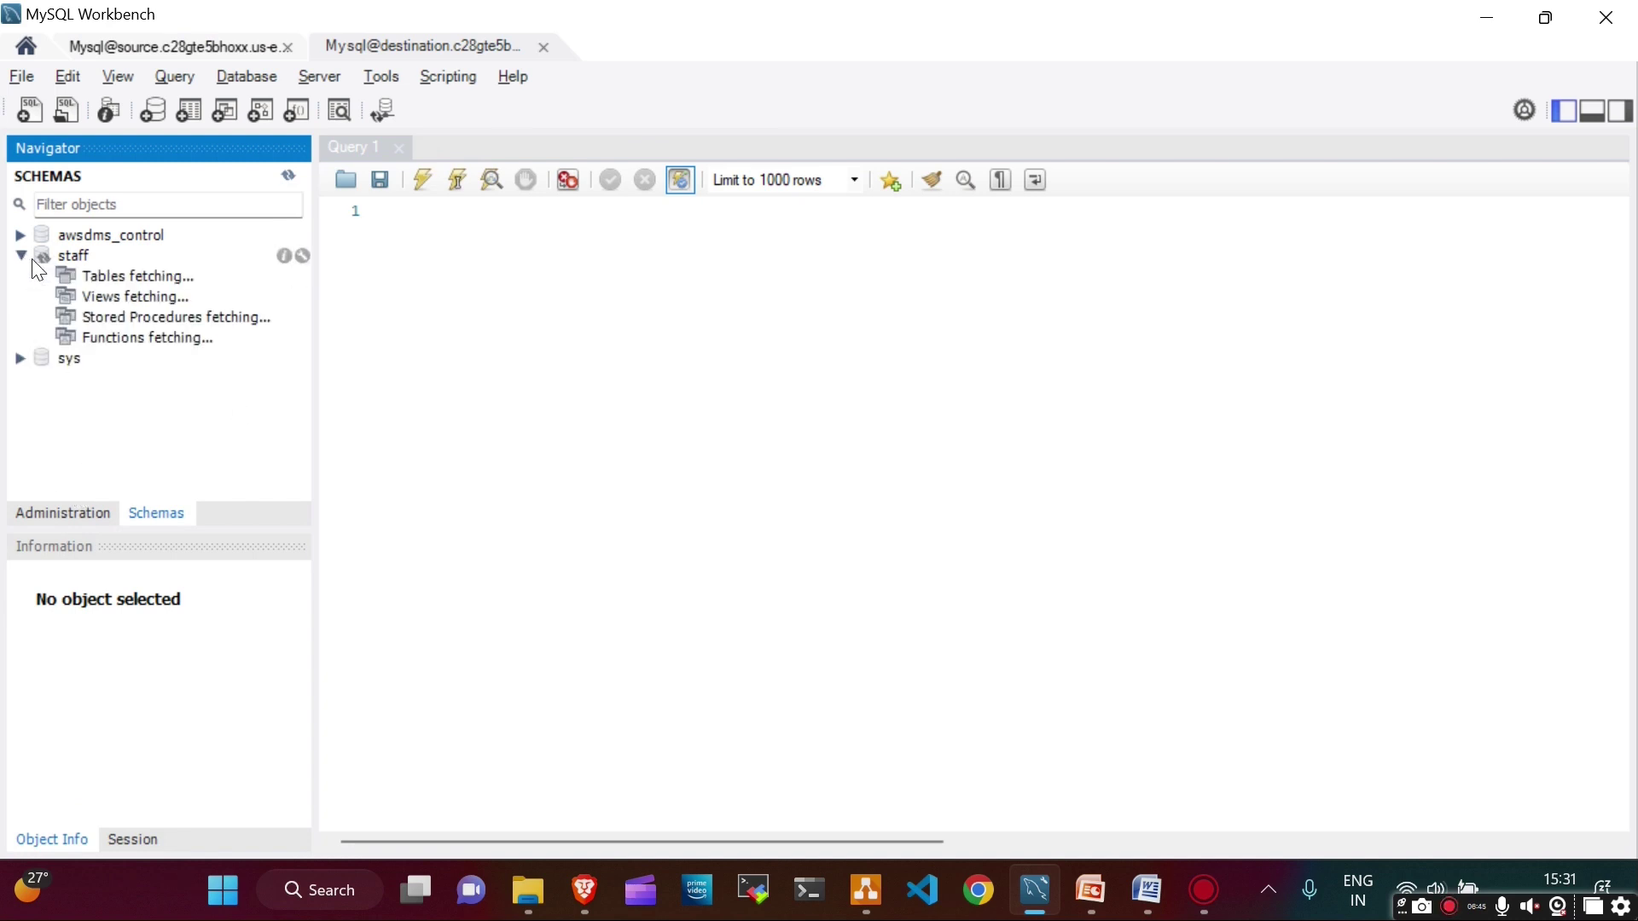
double_click(97, 275)
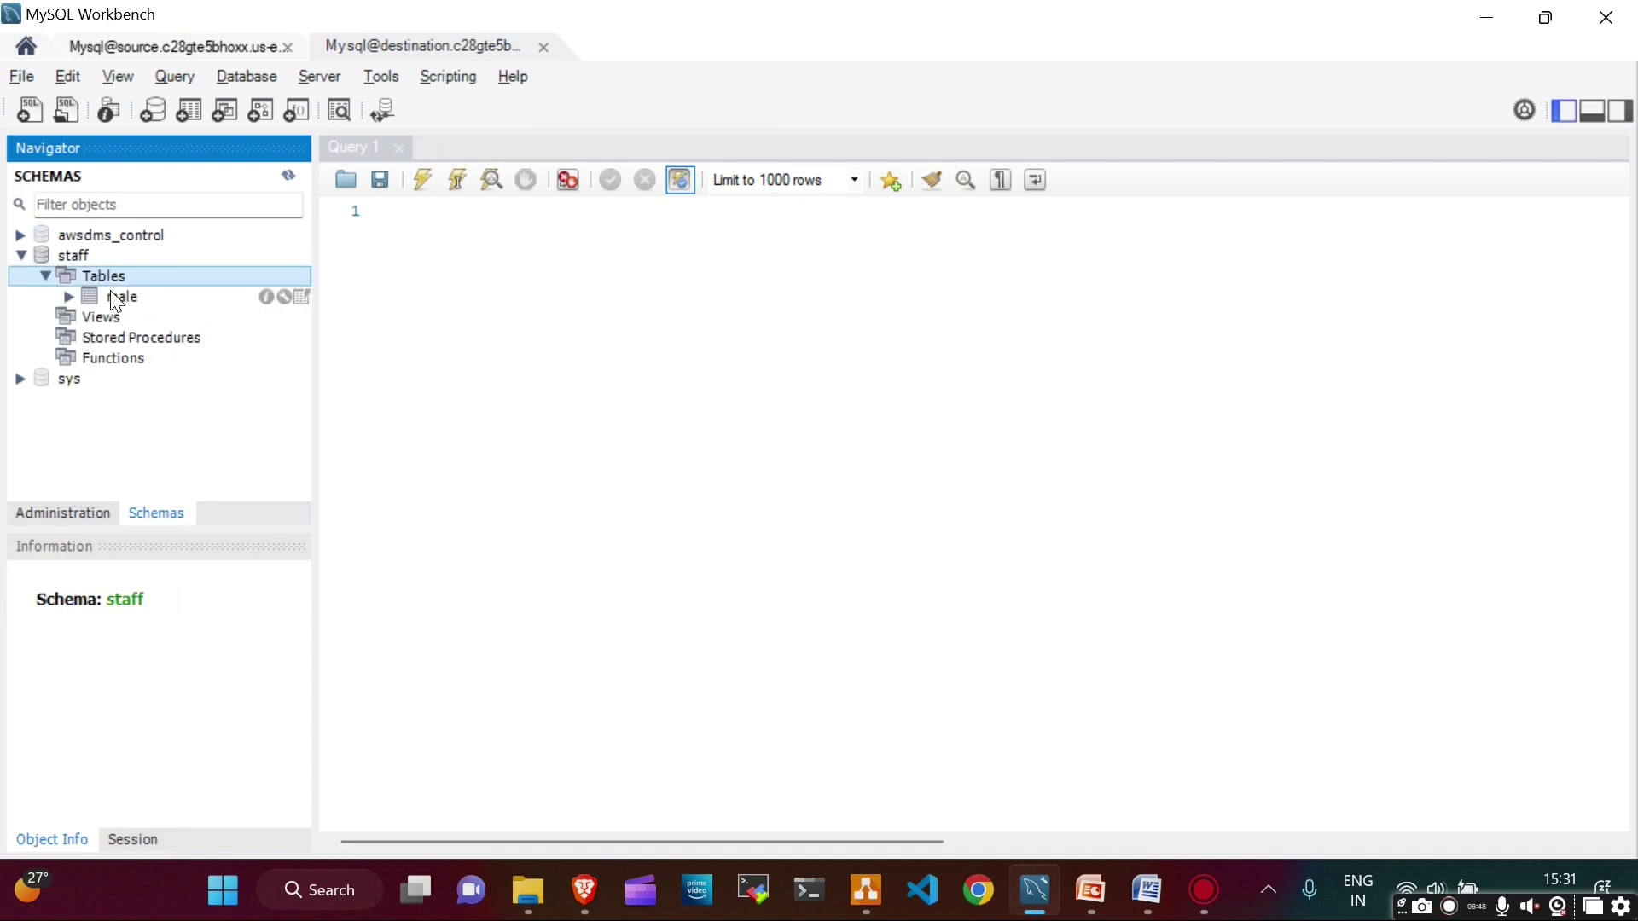
click(113, 299)
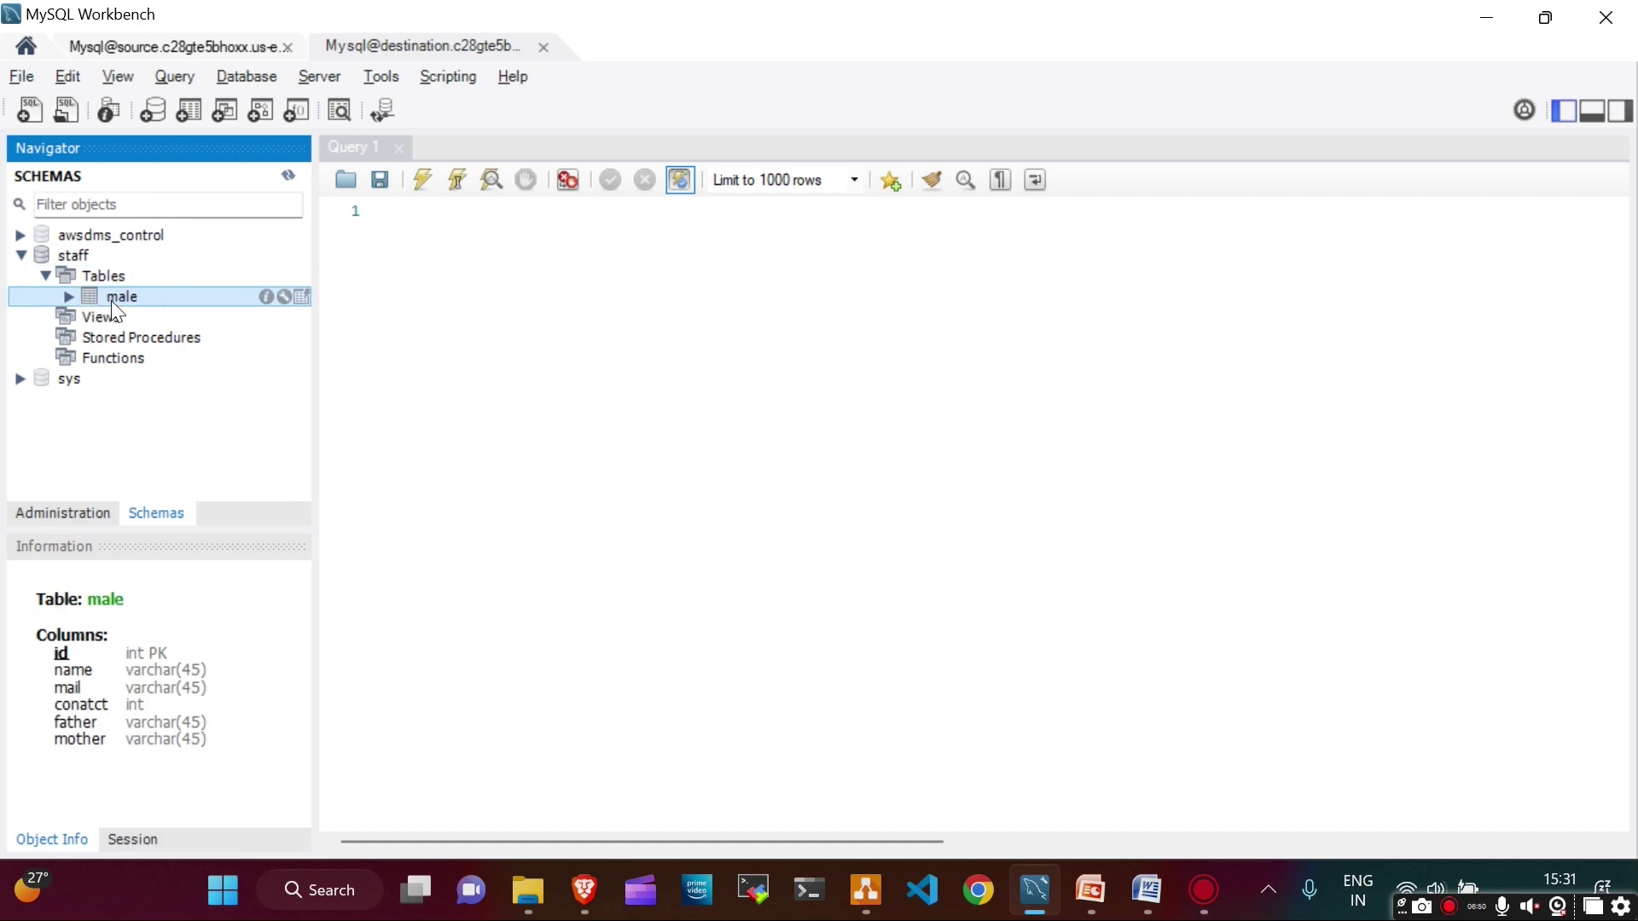
click(302, 296)
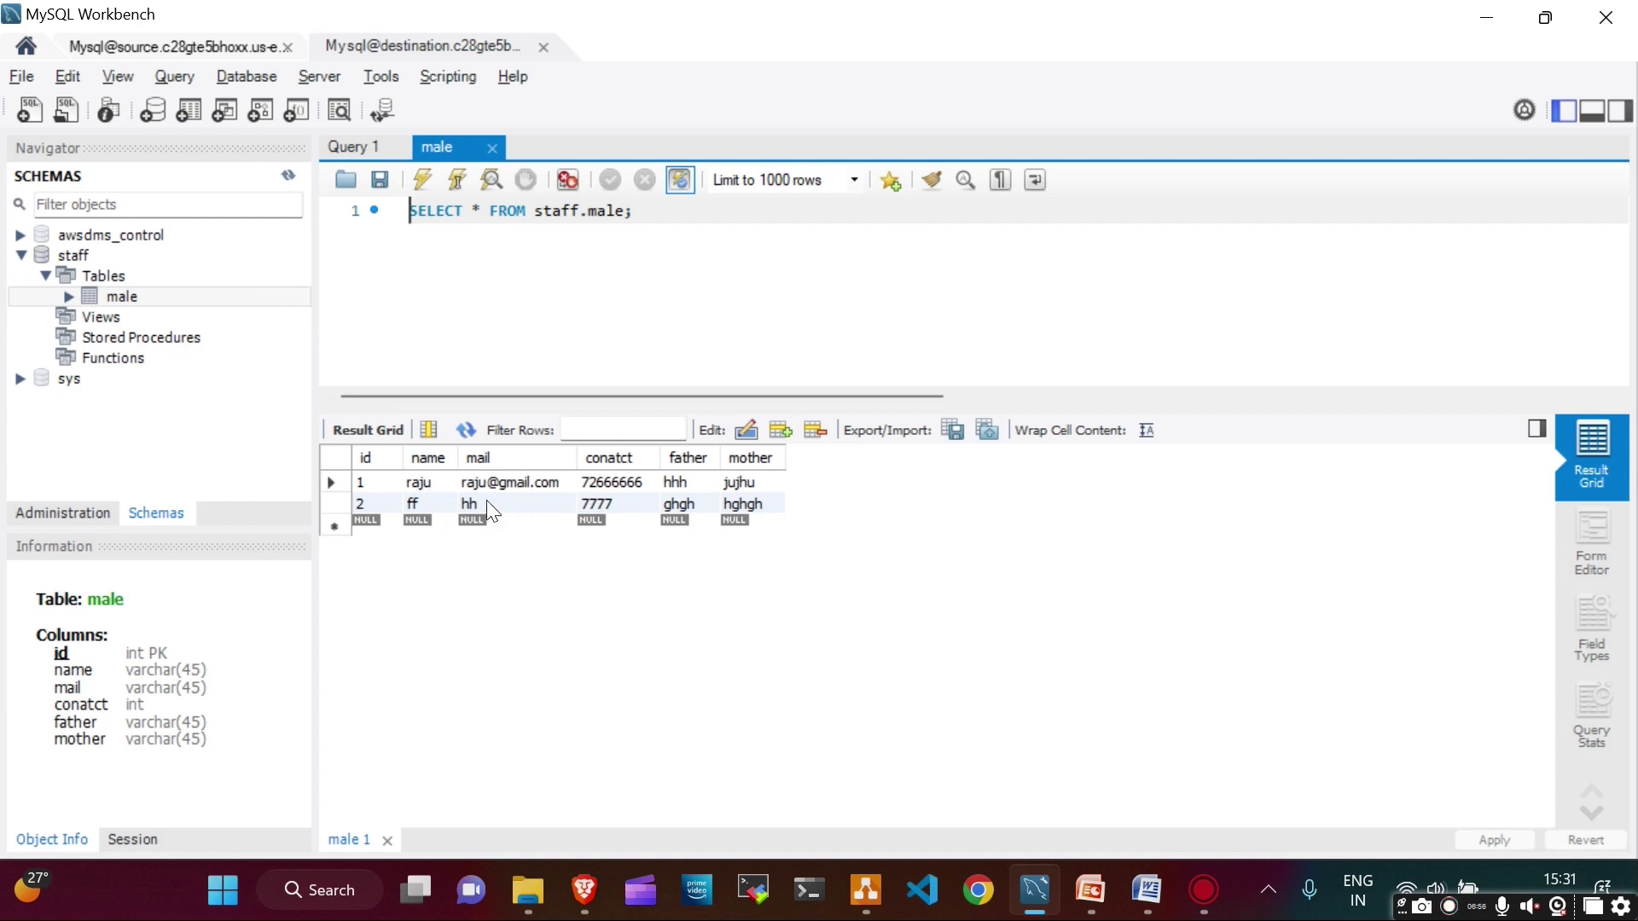
click(145, 53)
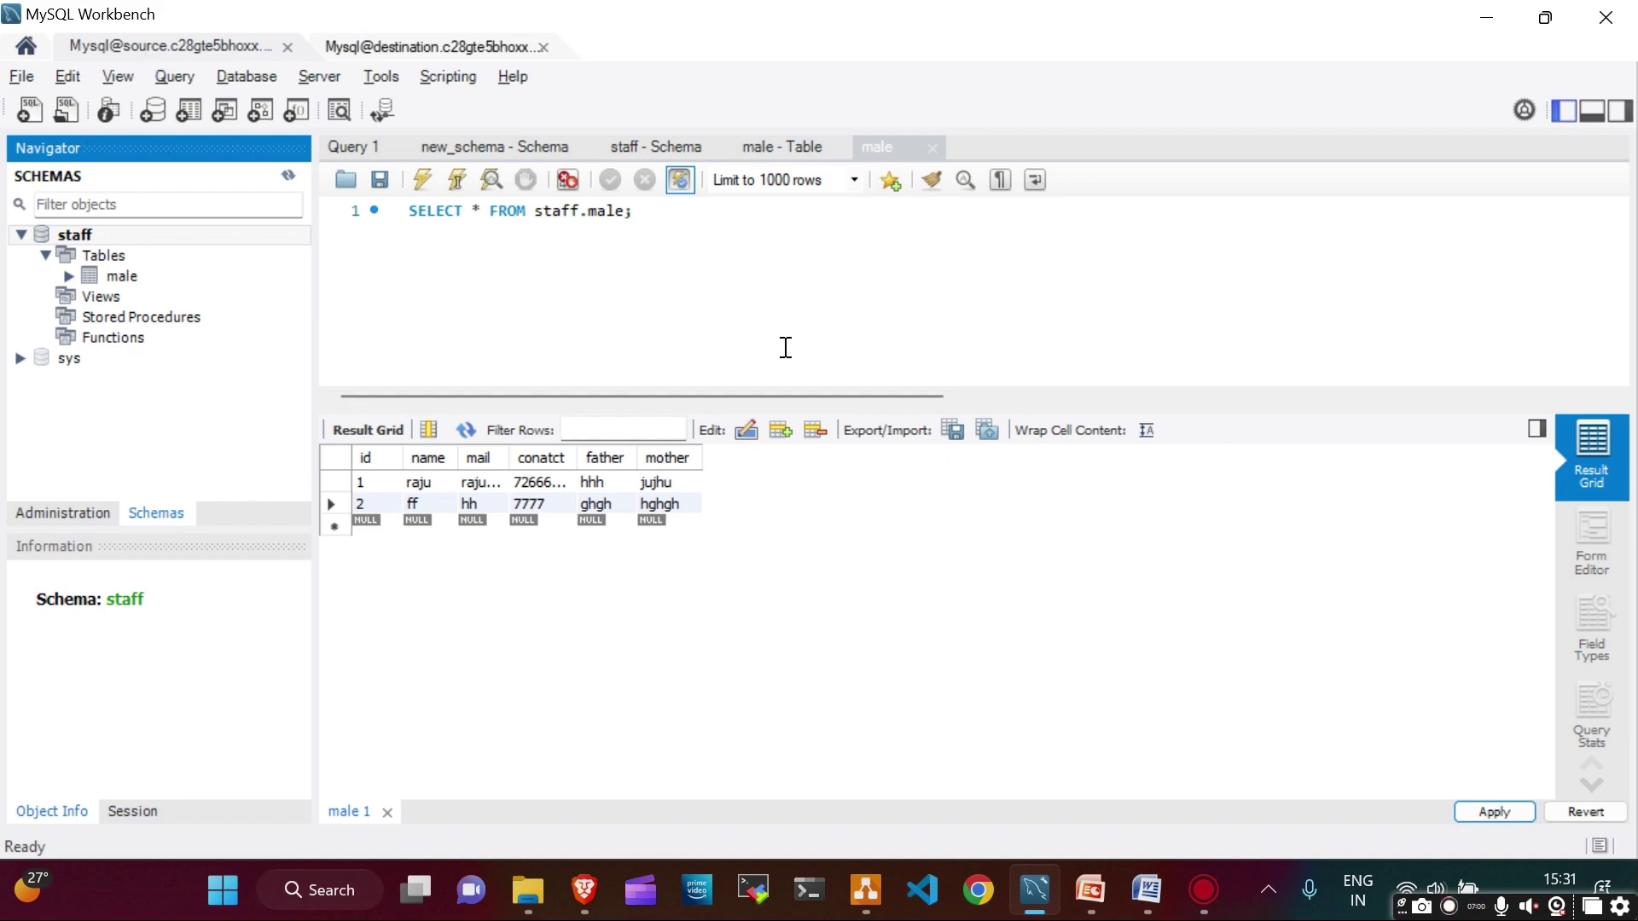
key(alt+Tab)
key(alt+Tab)
key(alt+Tab)
click(865, 889)
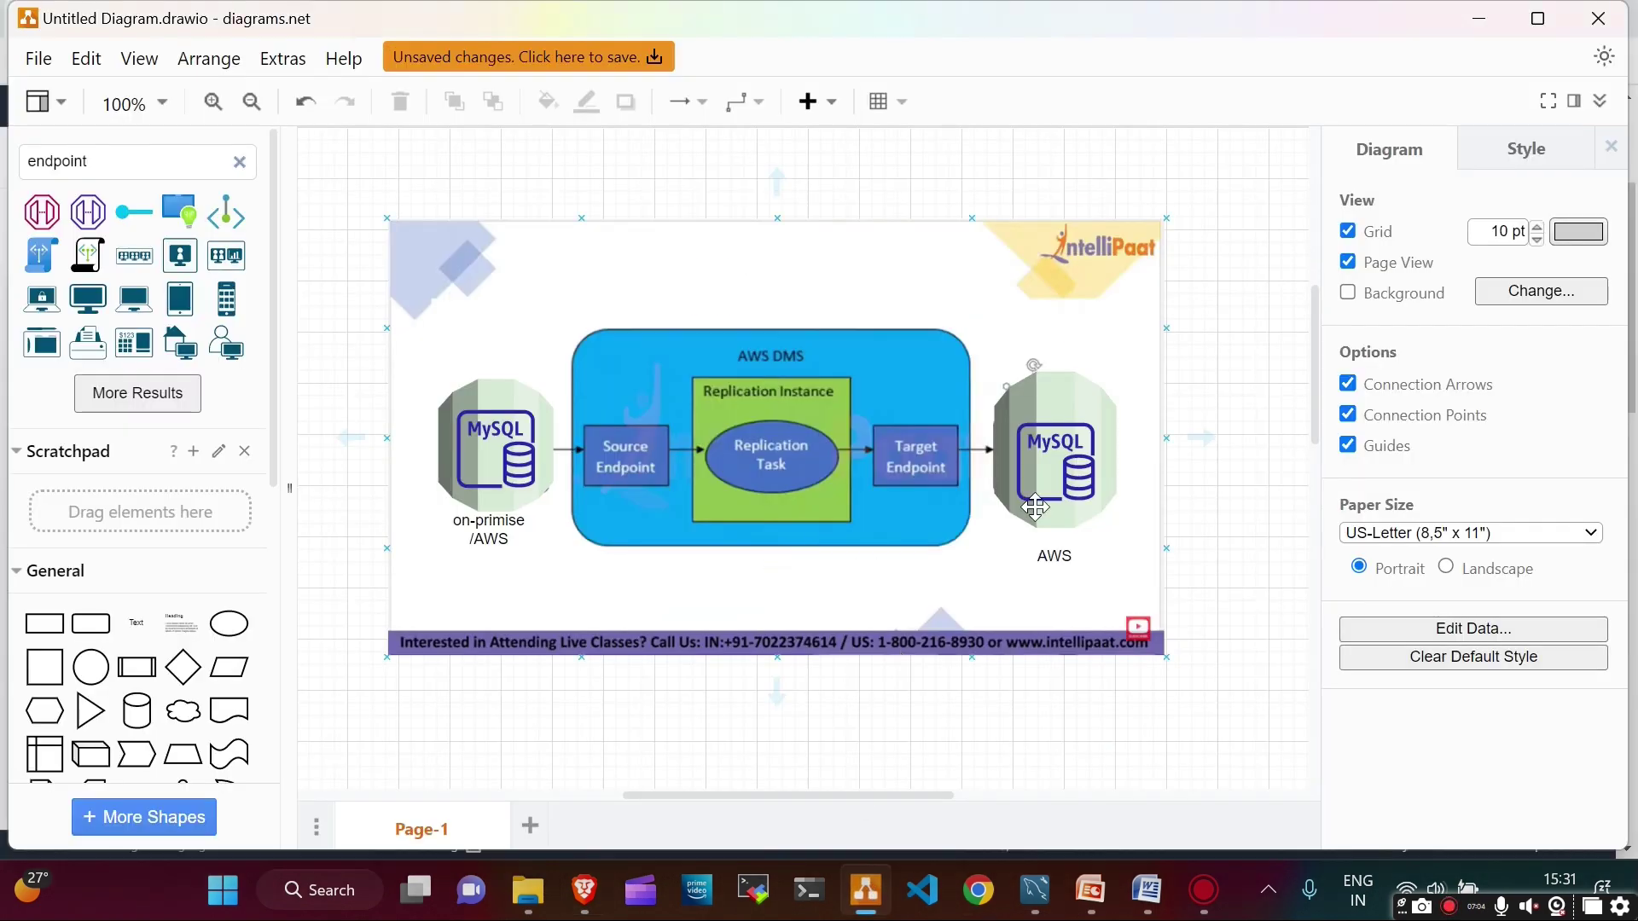